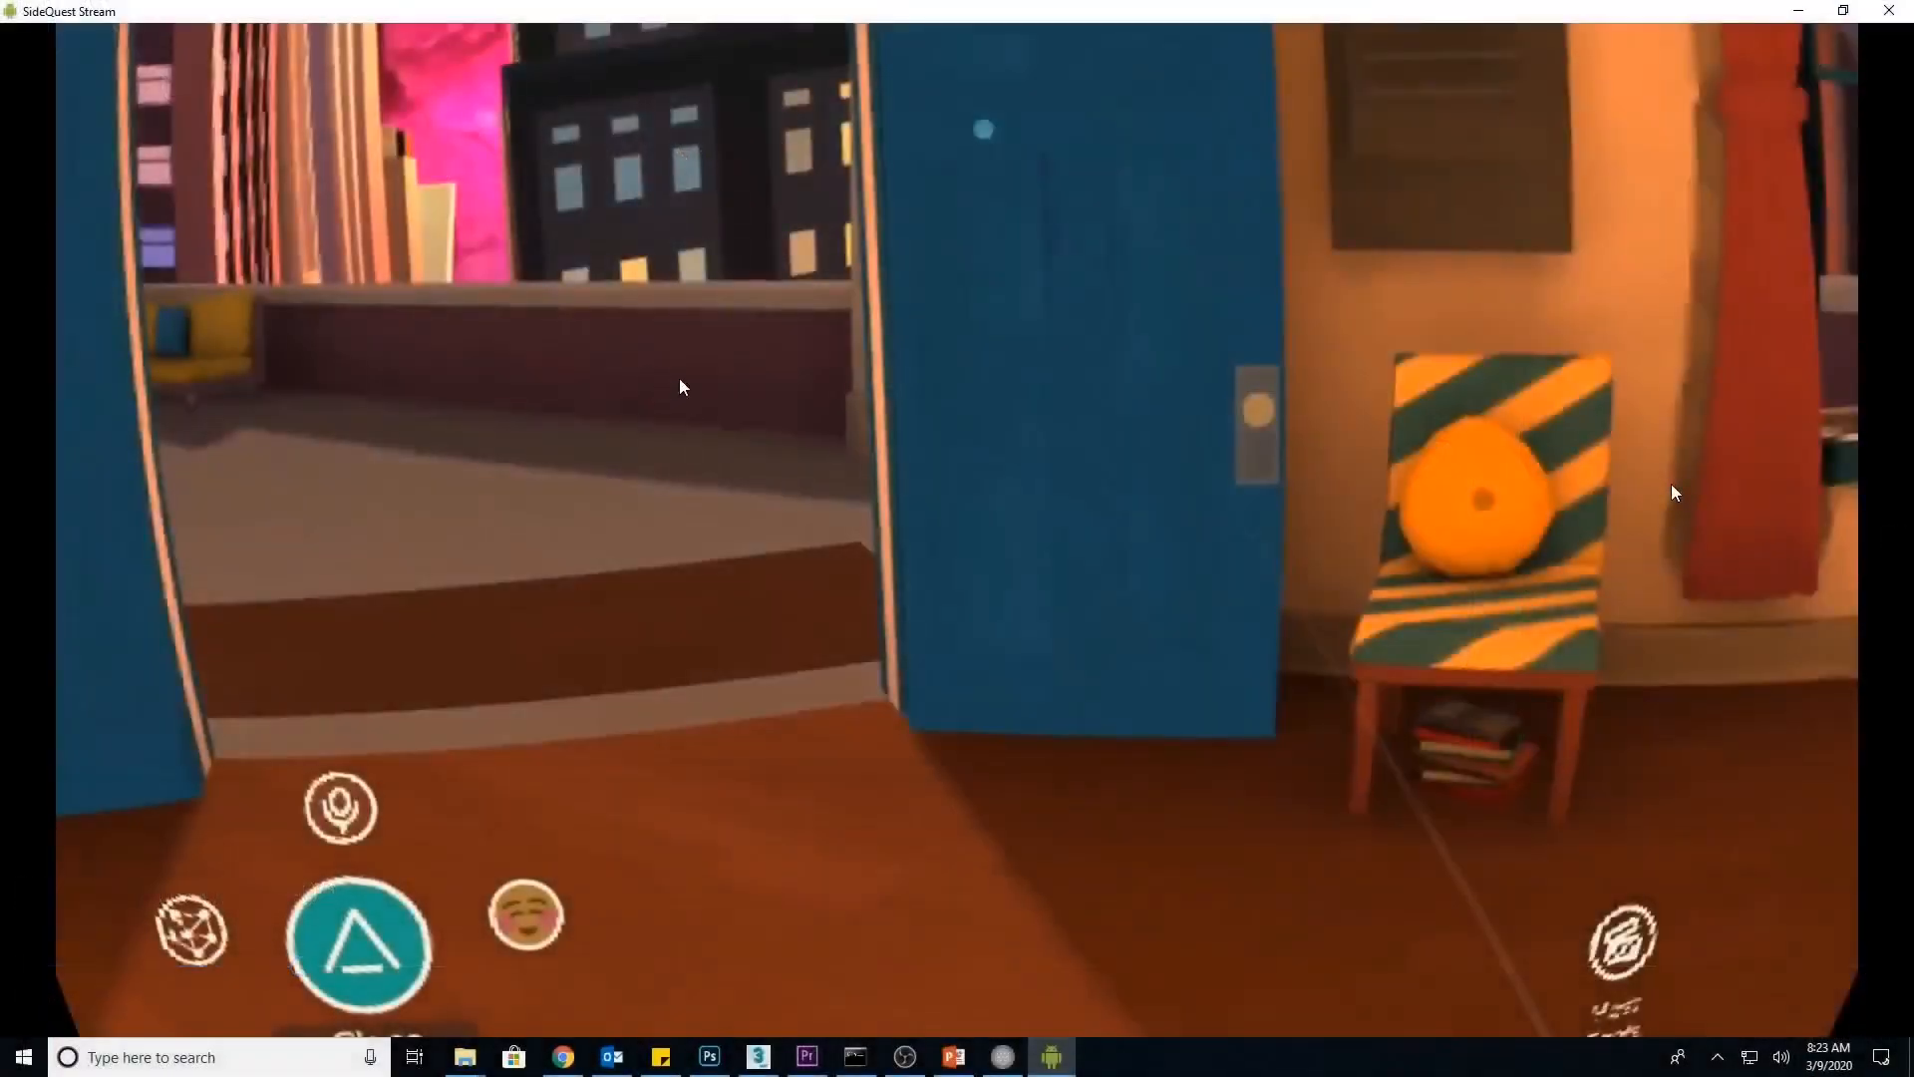
pyautogui.click(955, 1019)
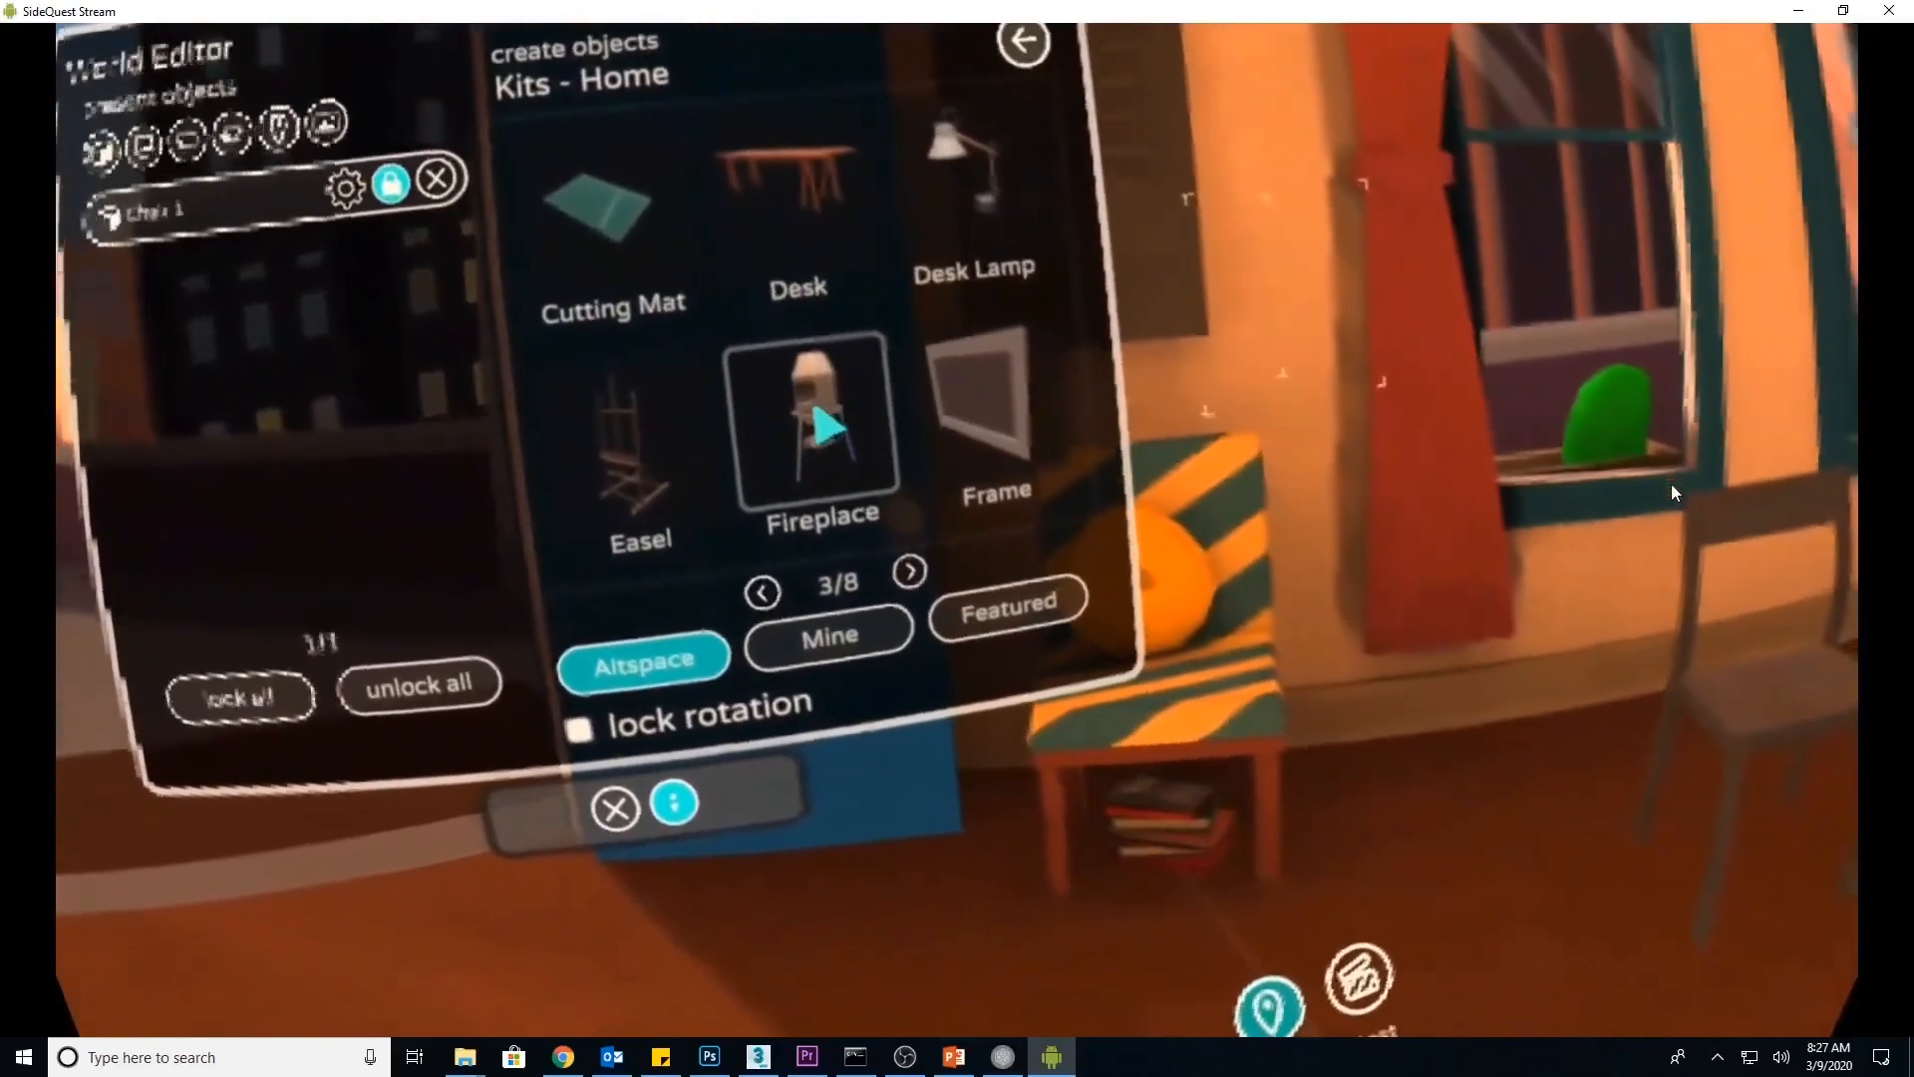
pyautogui.moveTo(1246, 635)
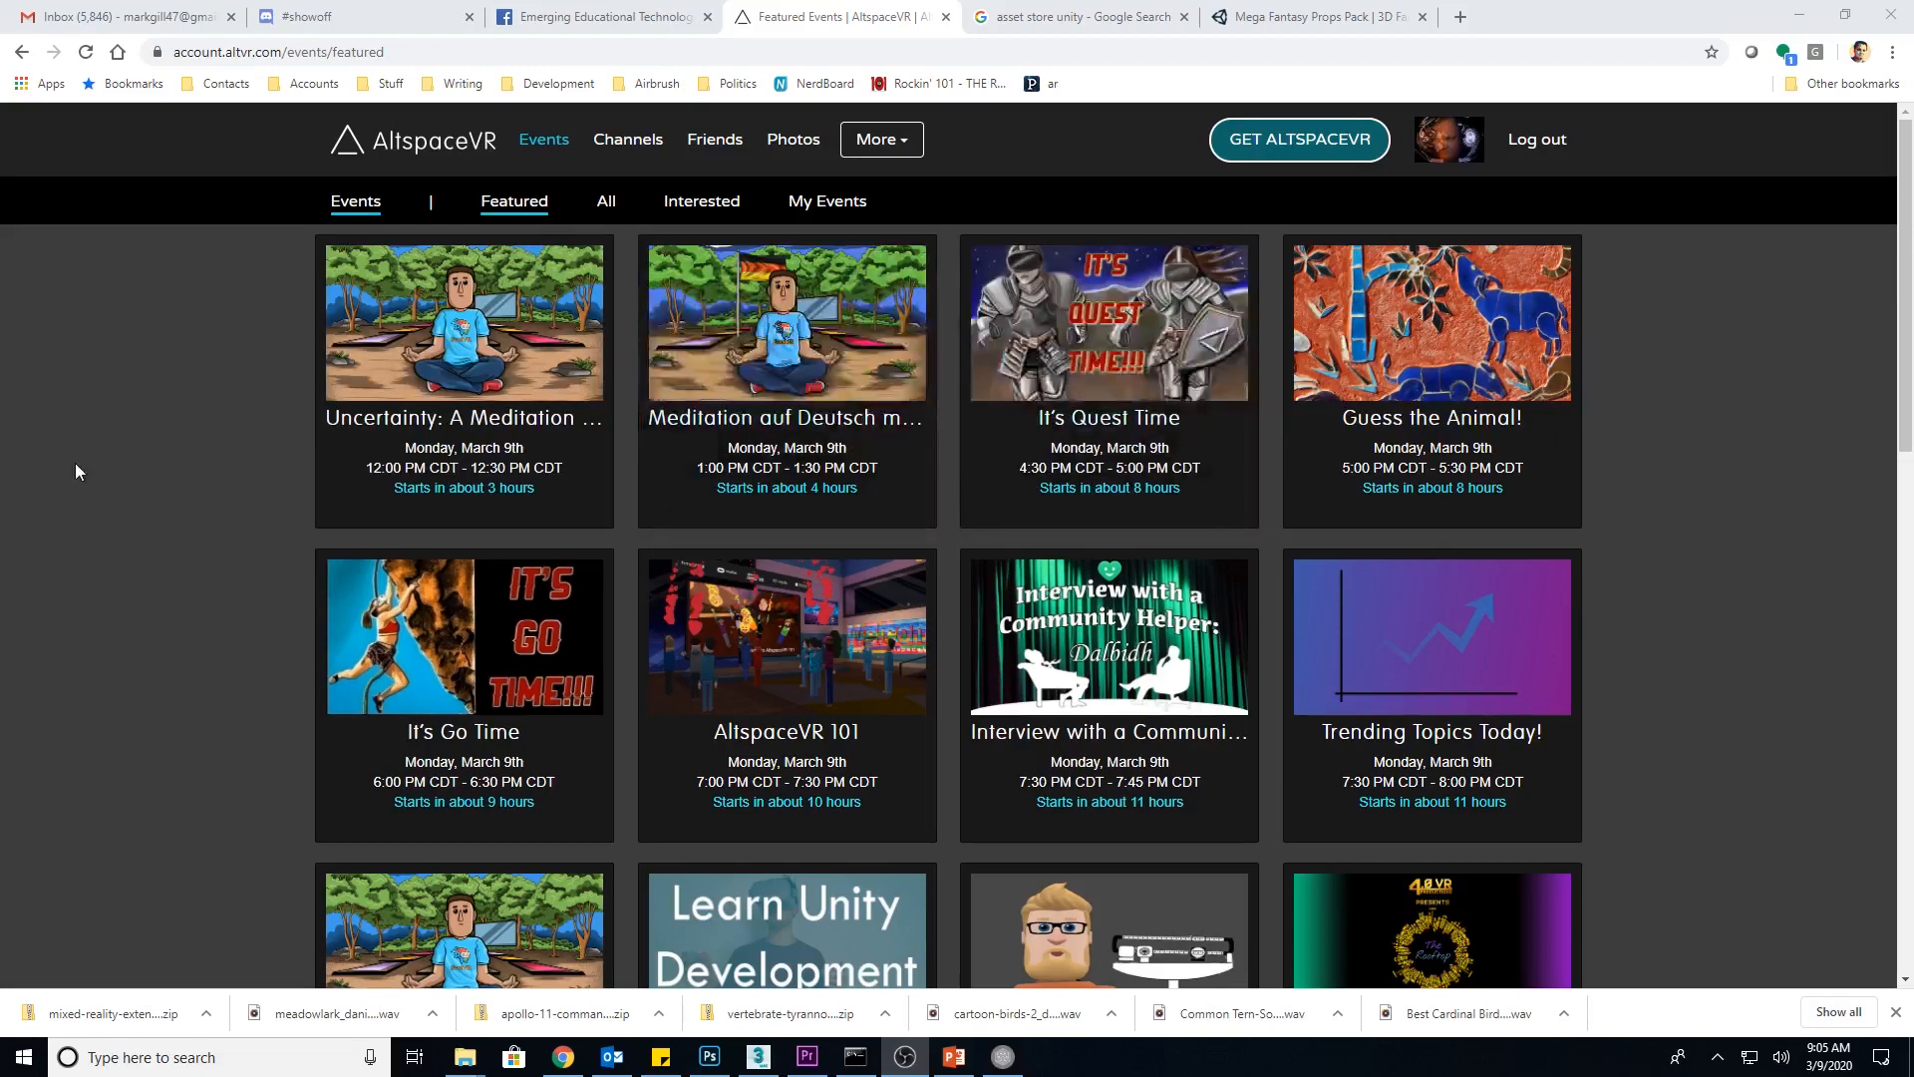
# Open The Worlds of Karn universe from the account's own worlds on the AltspaceVR website
pyautogui.click(139, 48)
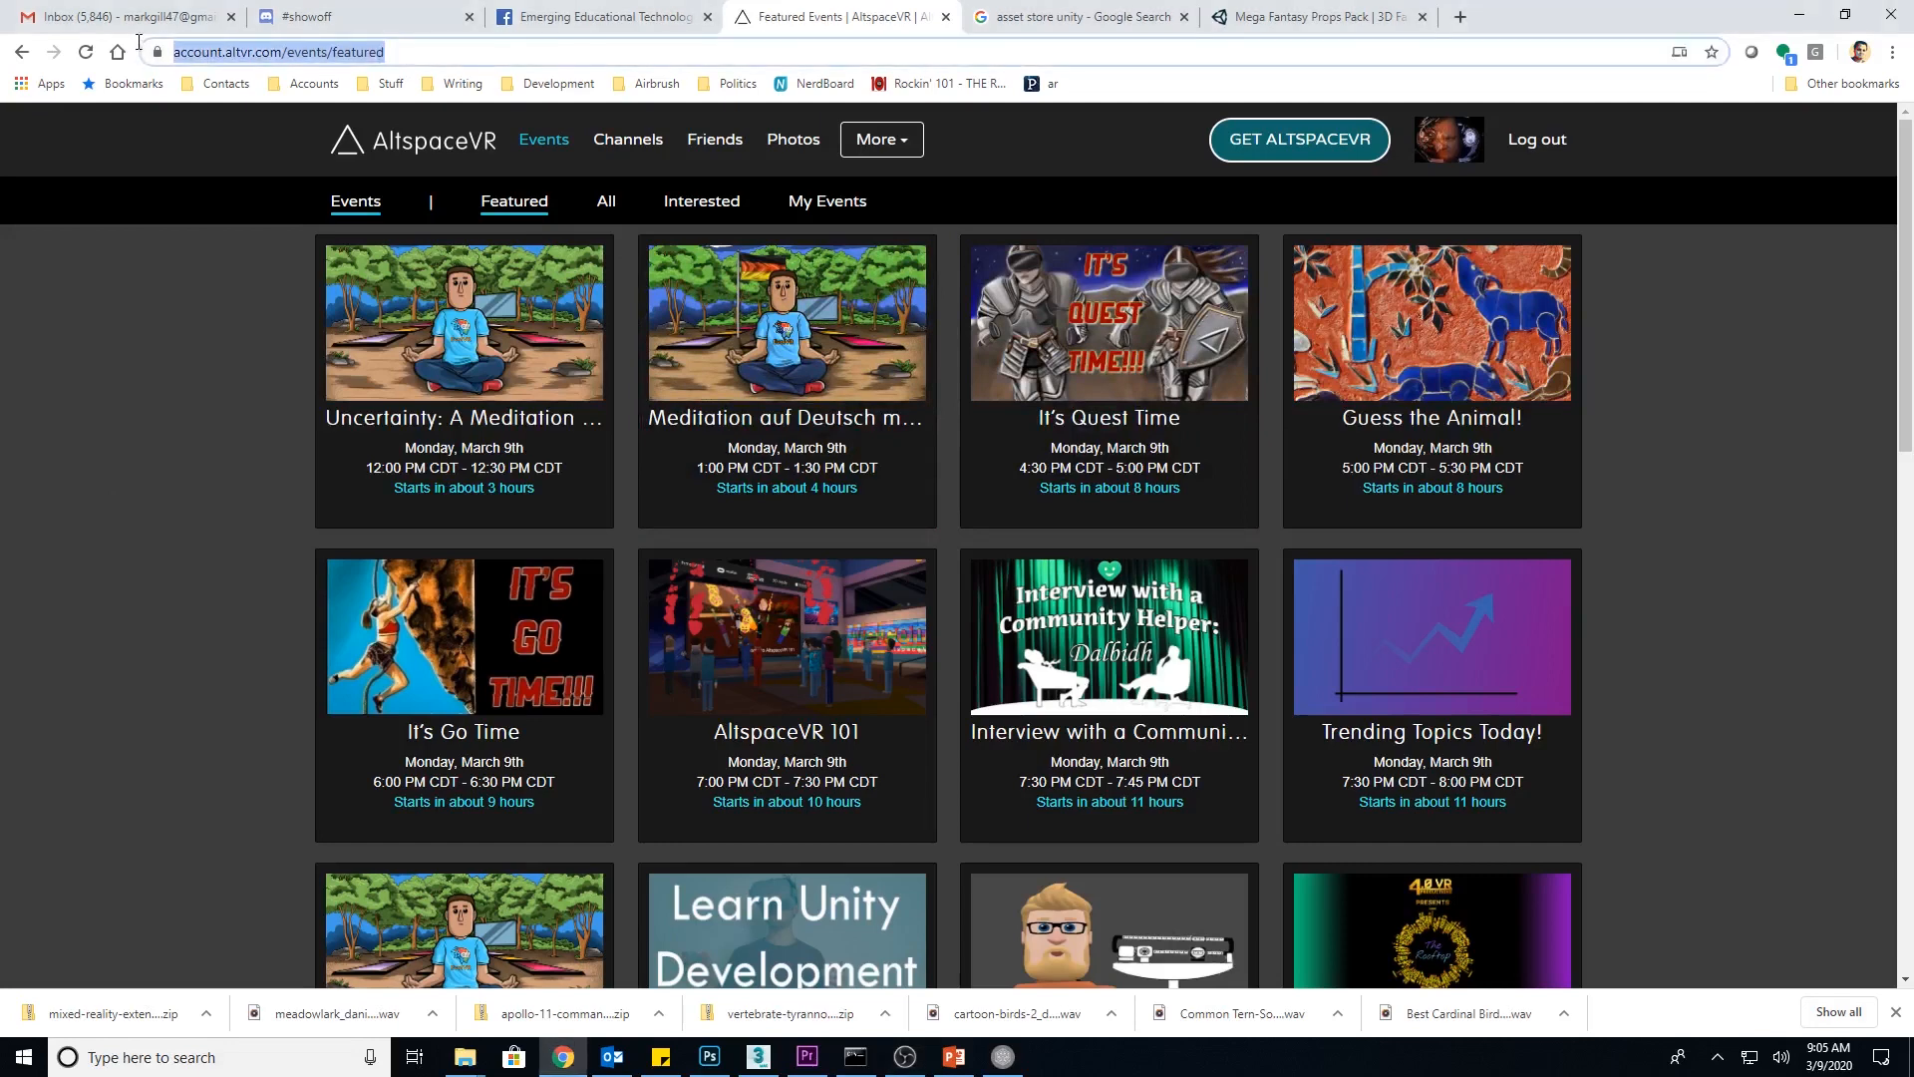
pyautogui.click(179, 295)
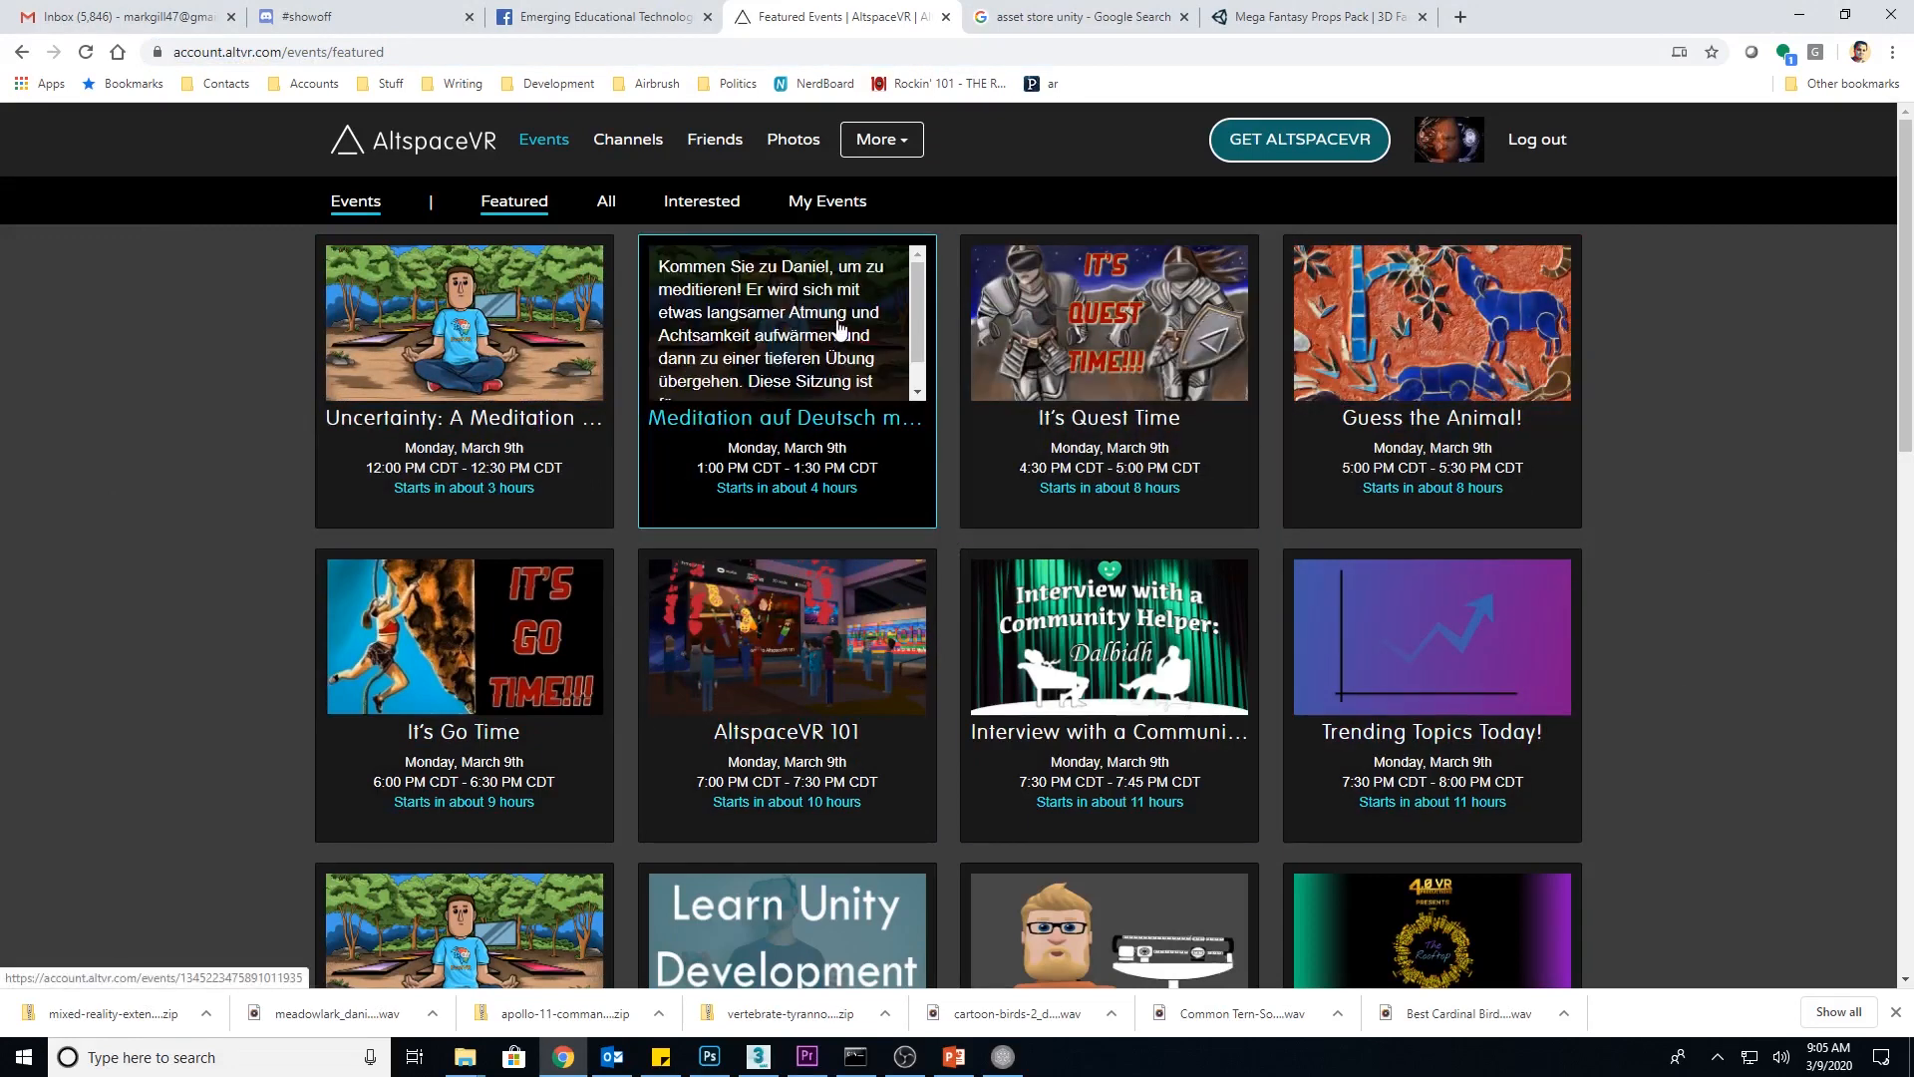
pyautogui.click(914, 146)
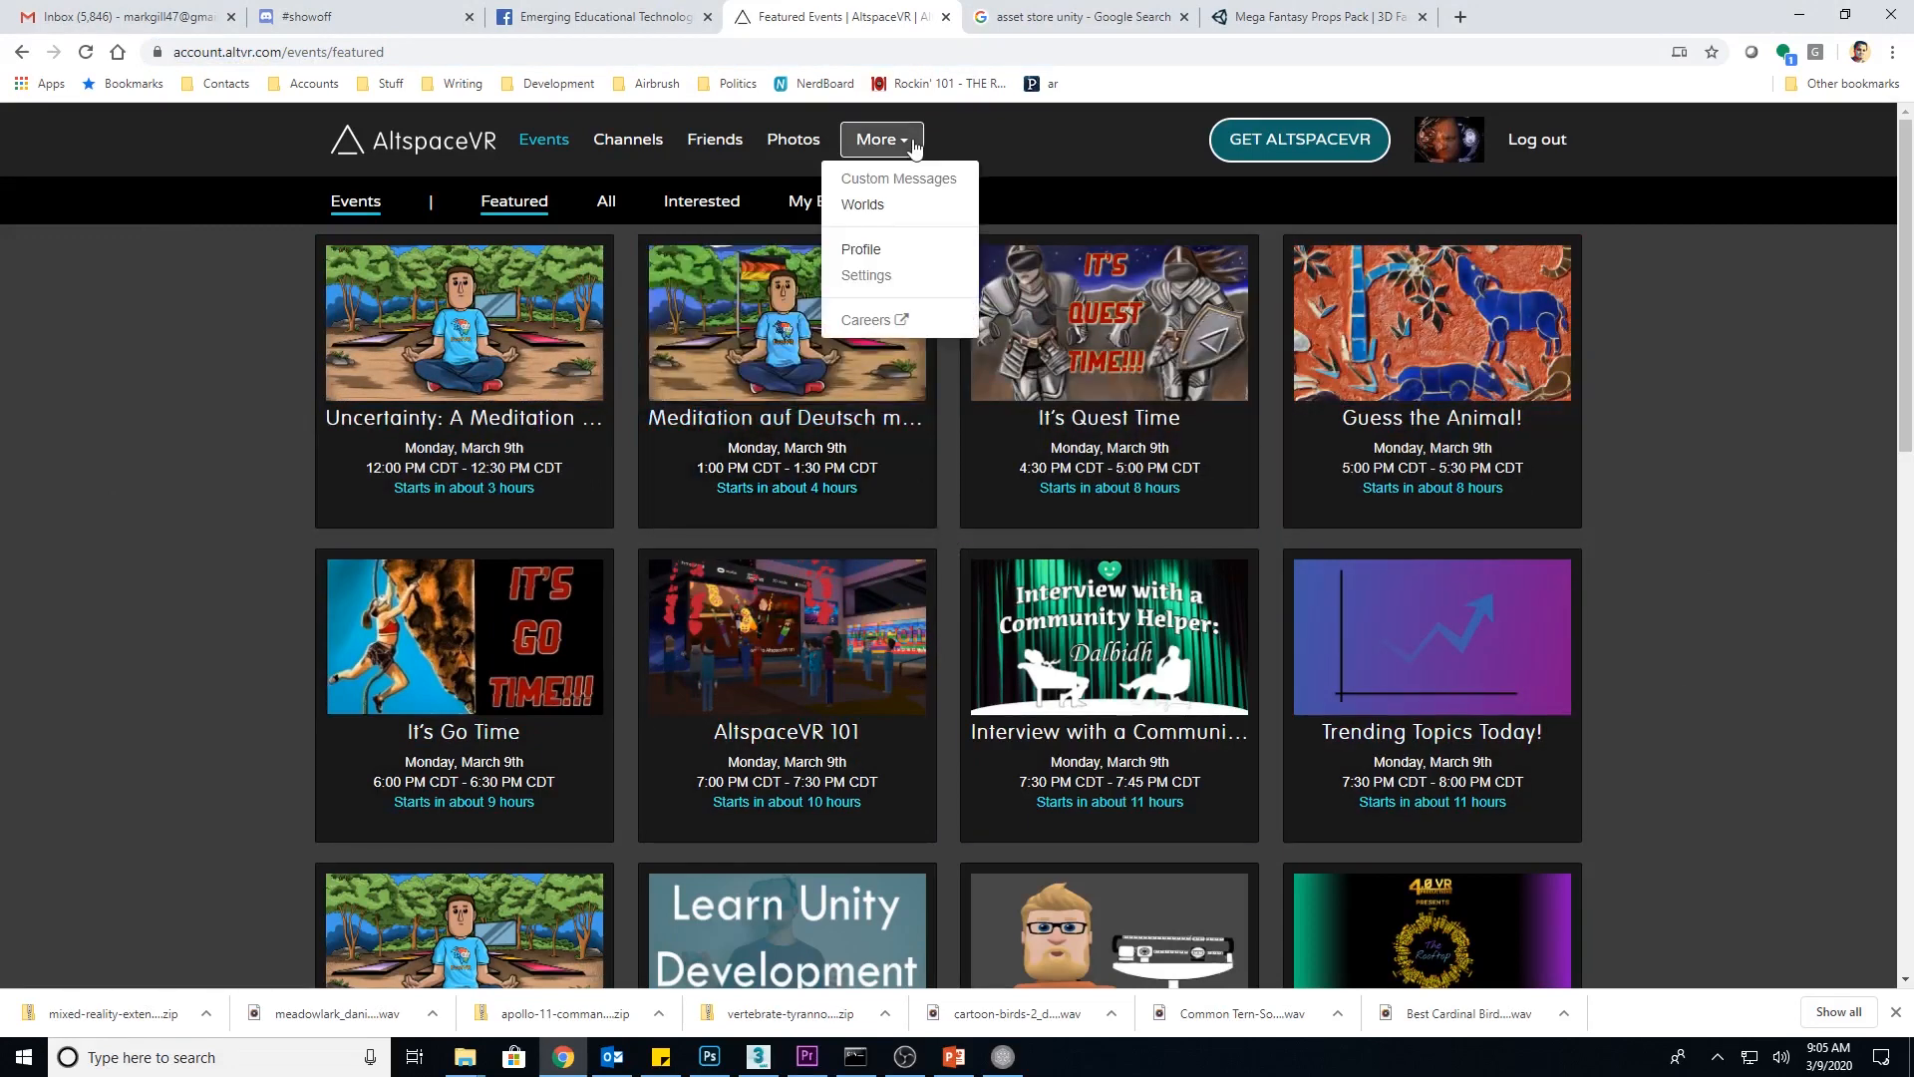
pyautogui.click(863, 206)
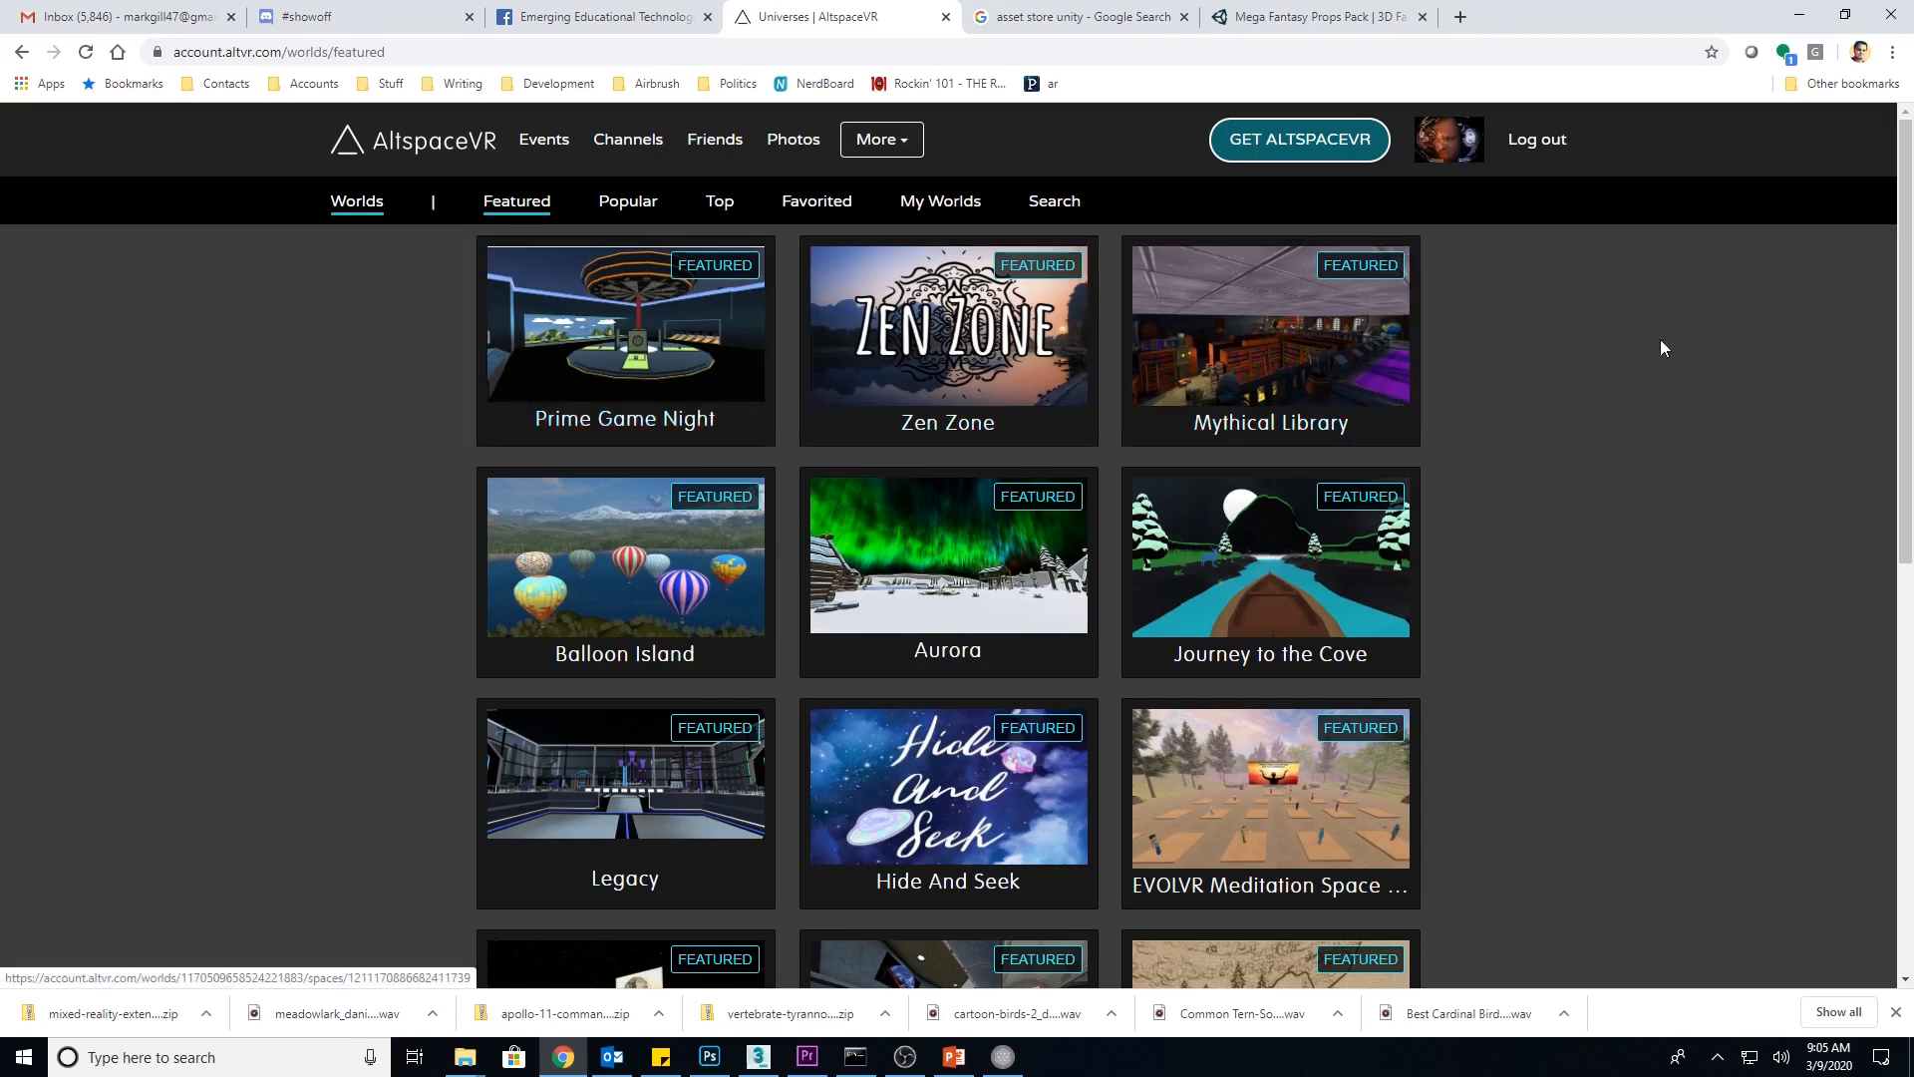
pyautogui.click(922, 203)
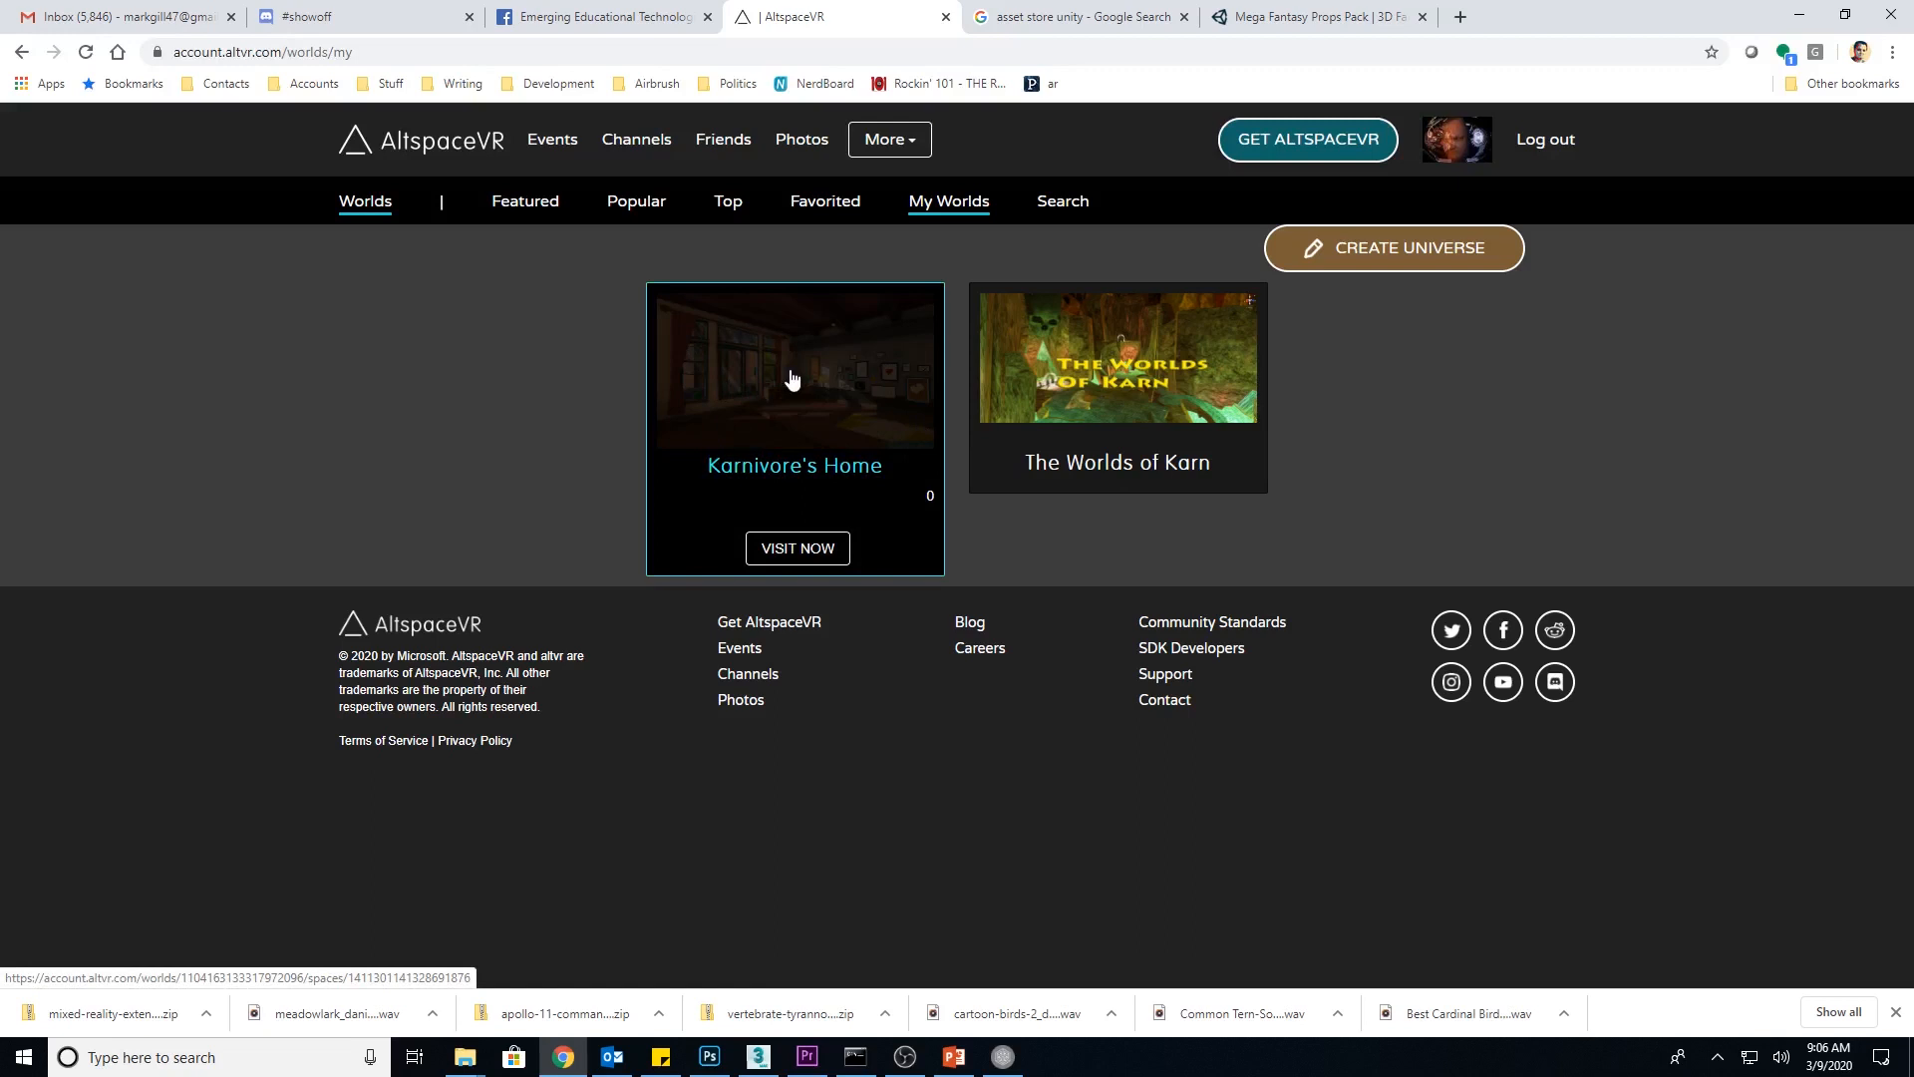
pyautogui.click(1102, 375)
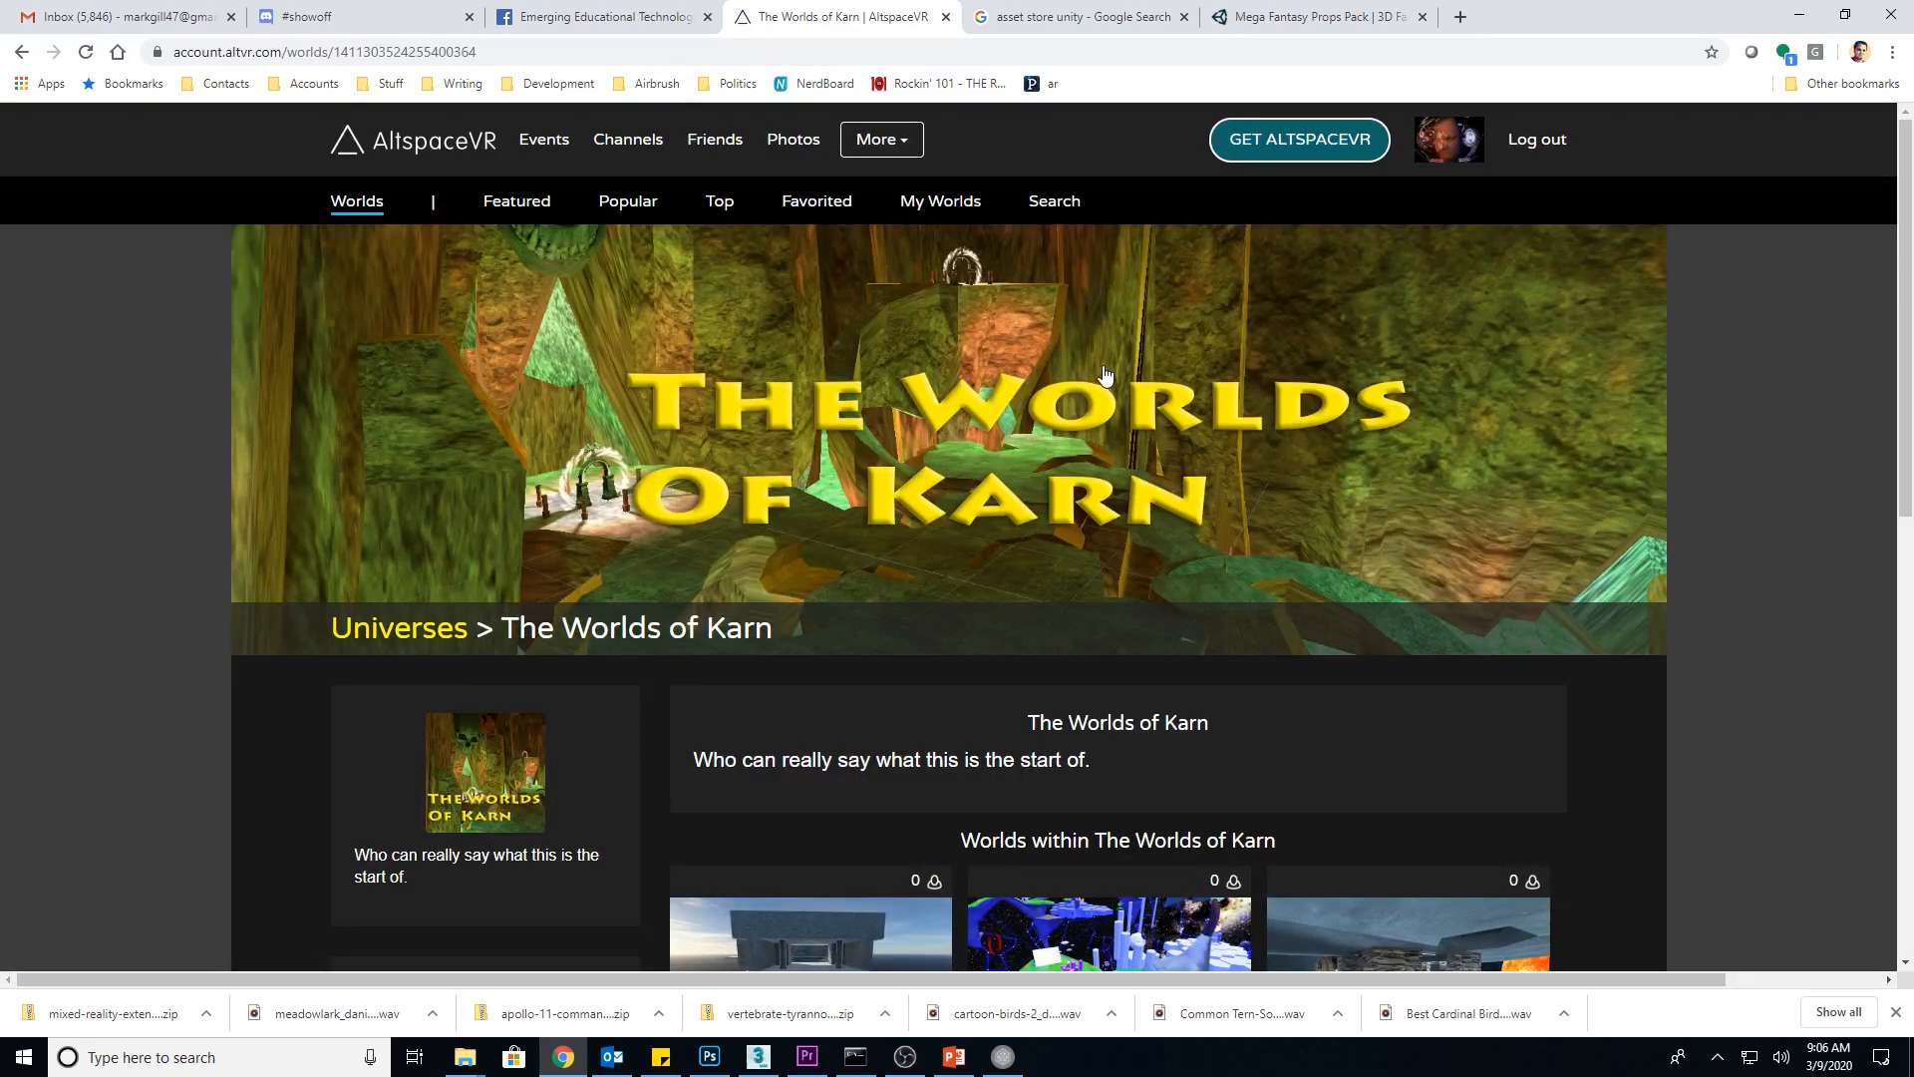
# Review the worlds within The Worlds of Karn and start creating a new world in it
pyautogui.scroll(-3, 1082, 437)
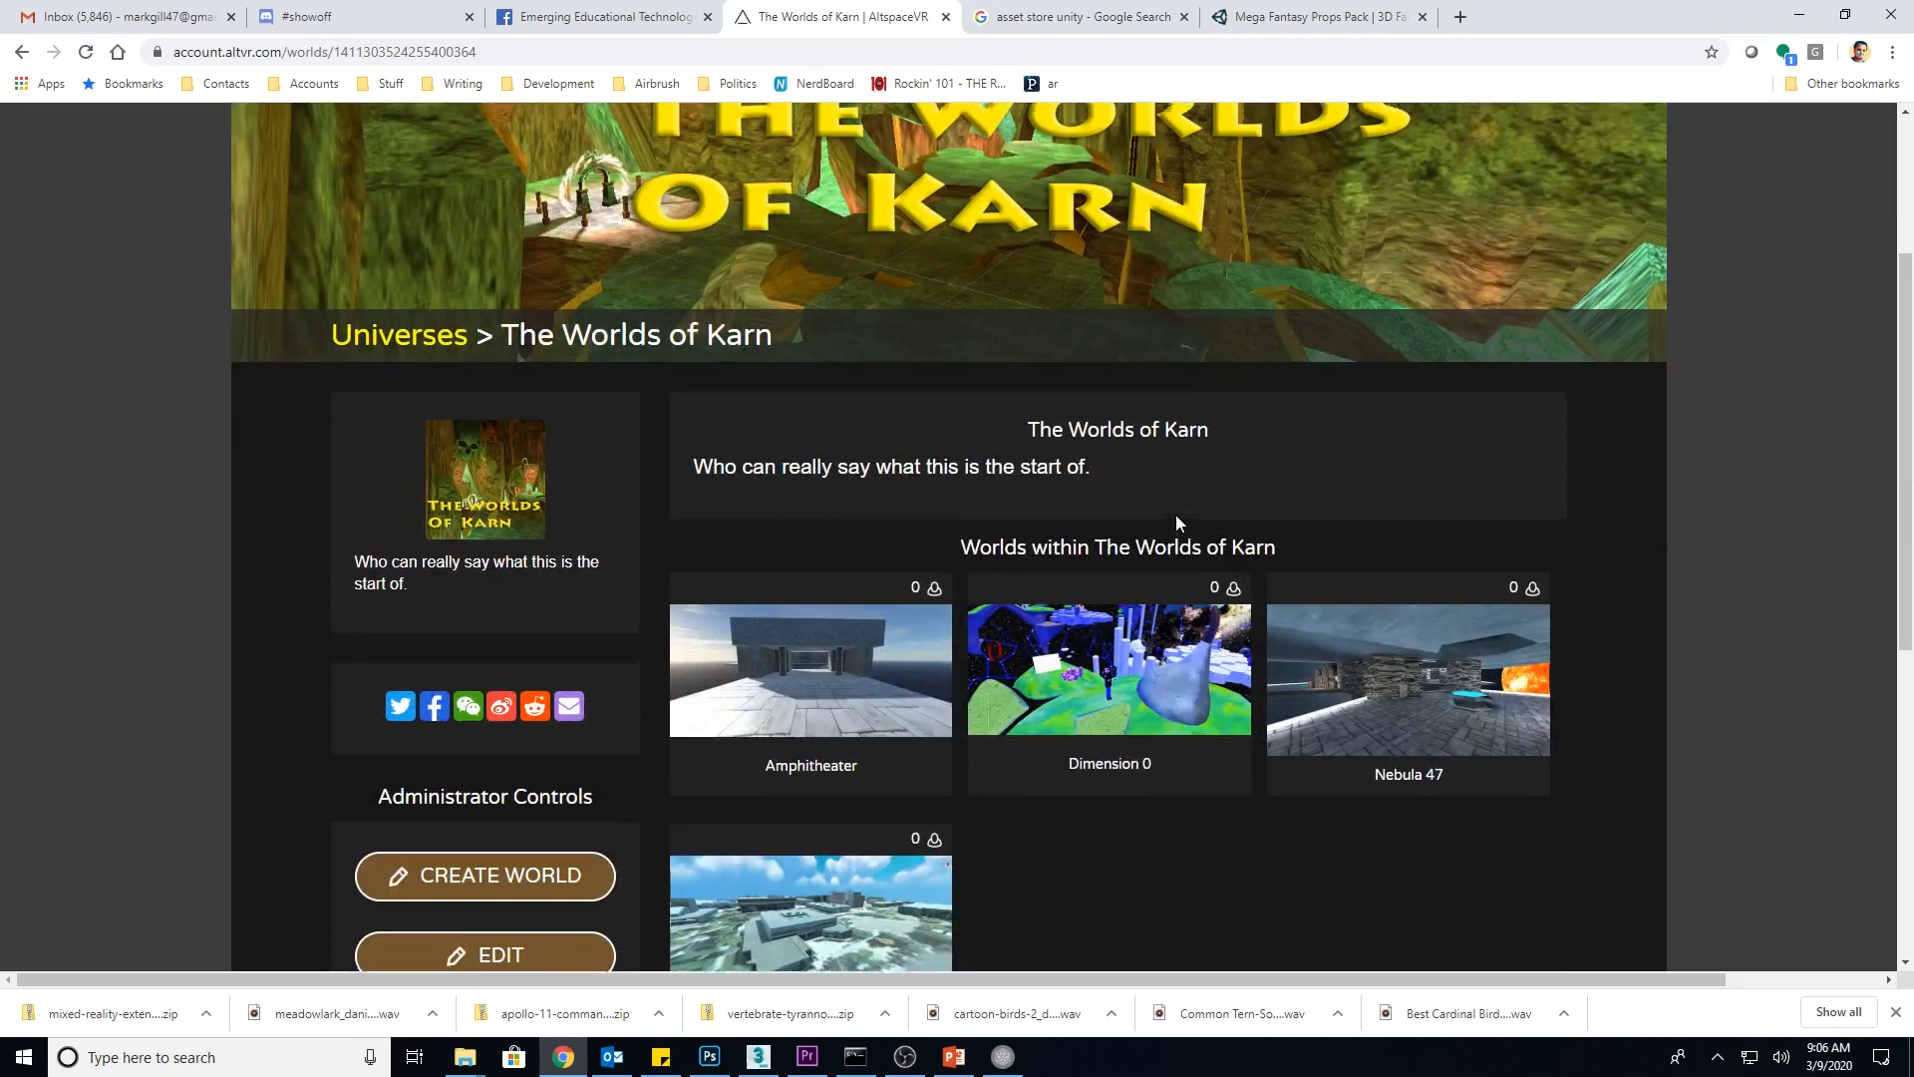
pyautogui.scroll(2, 1176, 515)
pyautogui.scroll(-3, 1268, 594)
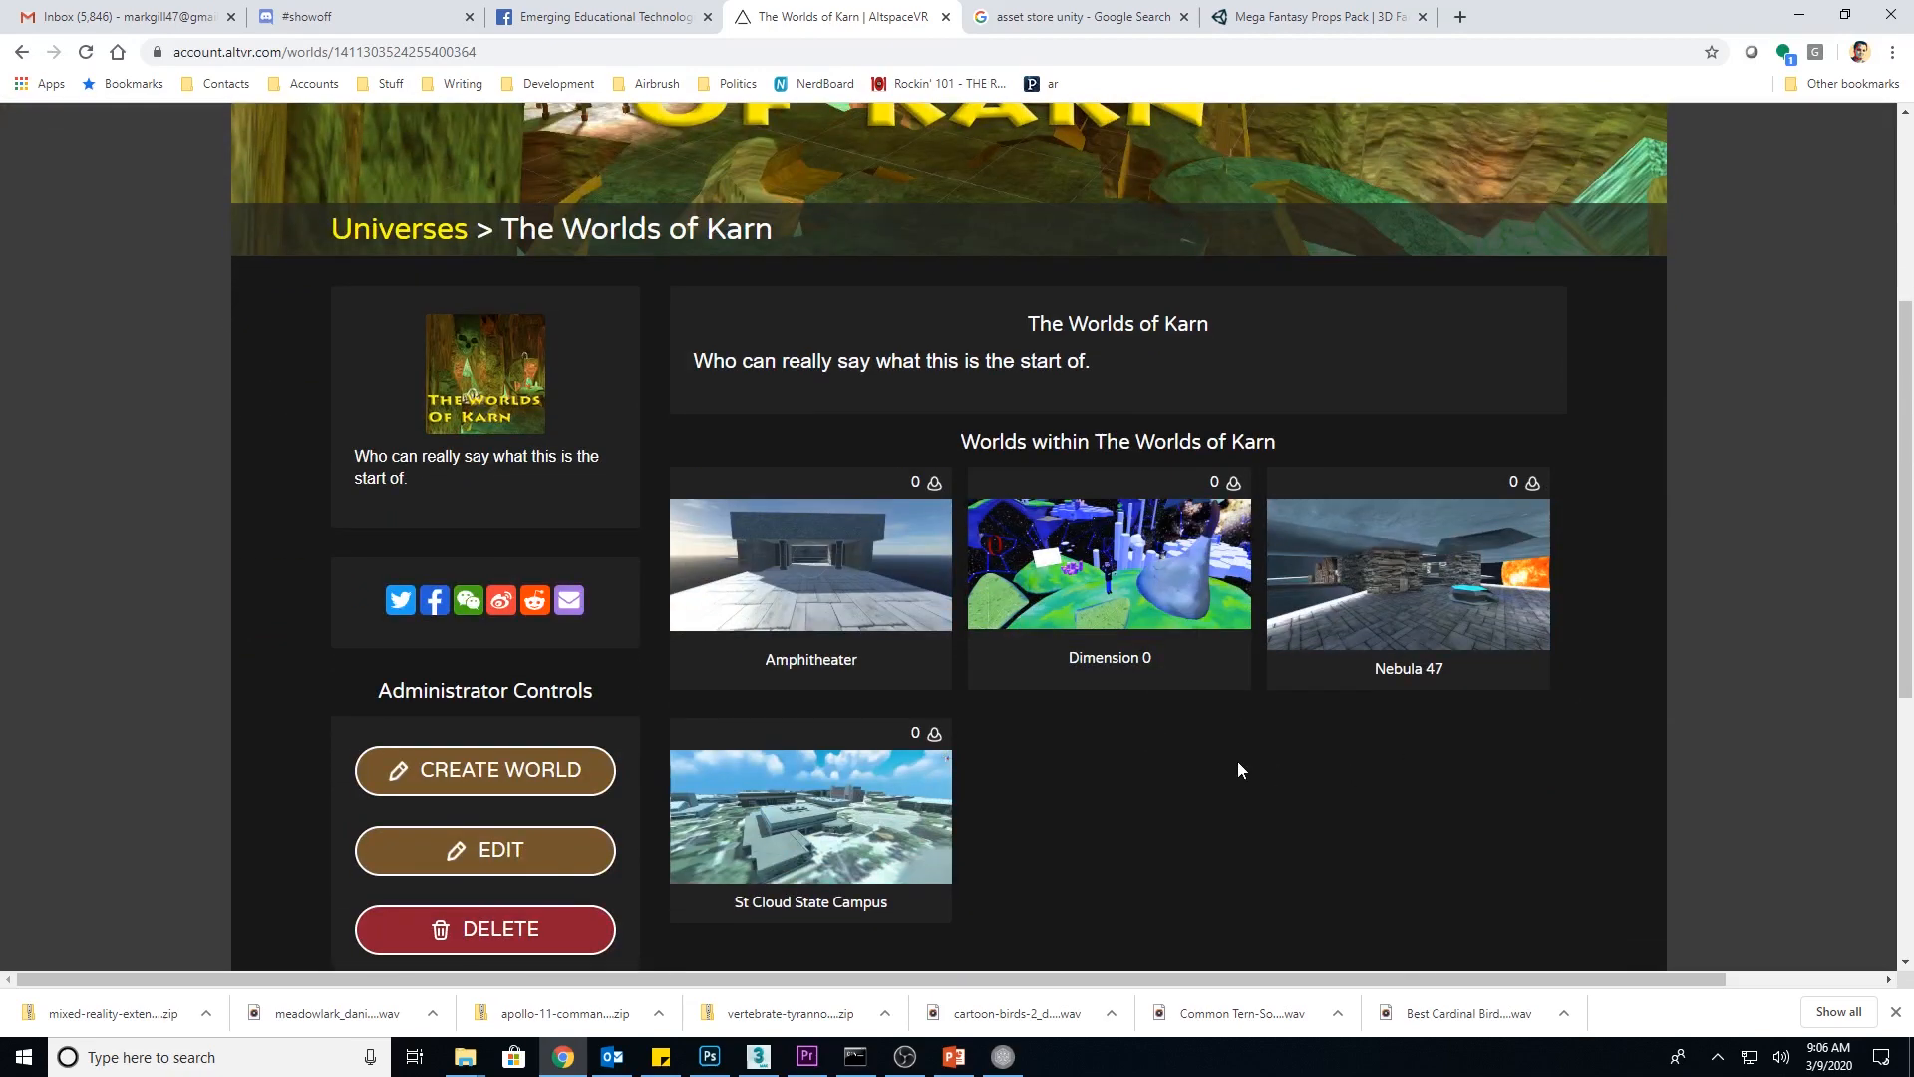
pyautogui.scroll(4, 1272, 803)
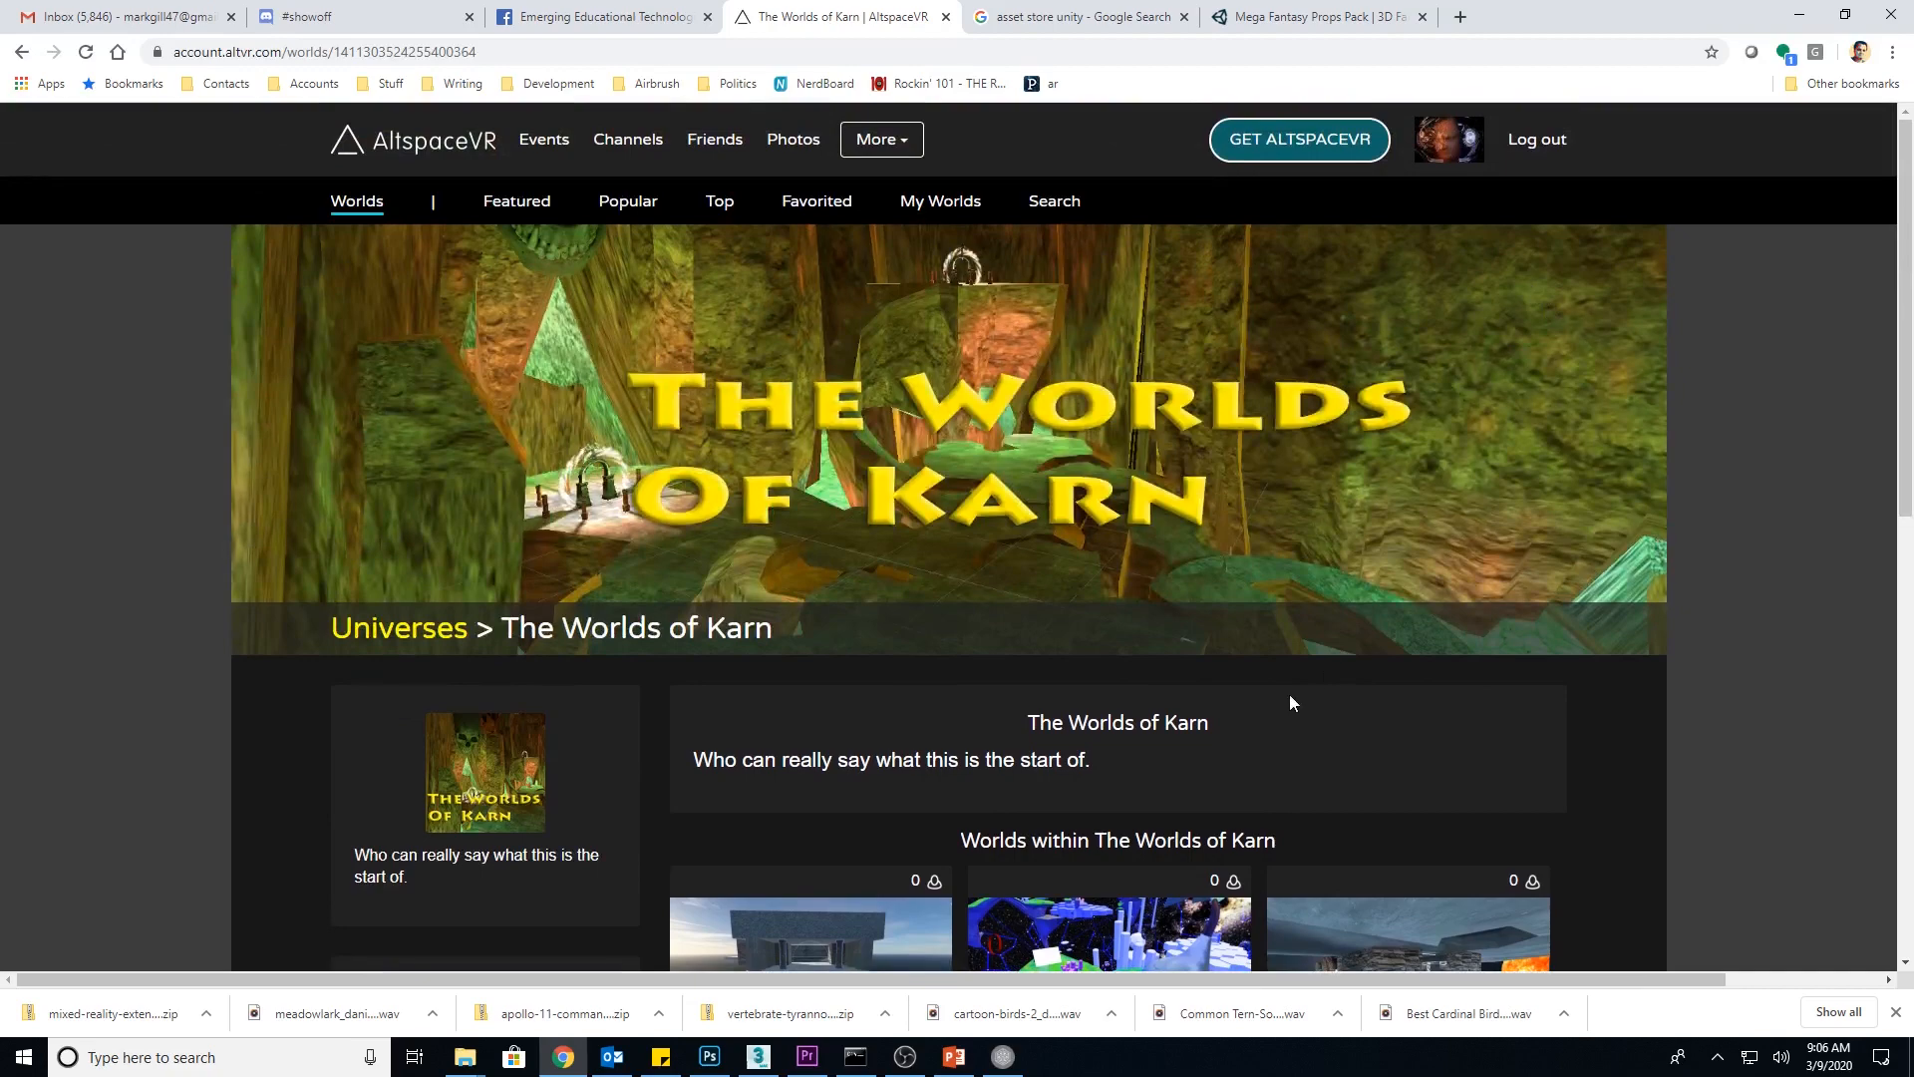
pyautogui.scroll(-4, 1289, 698)
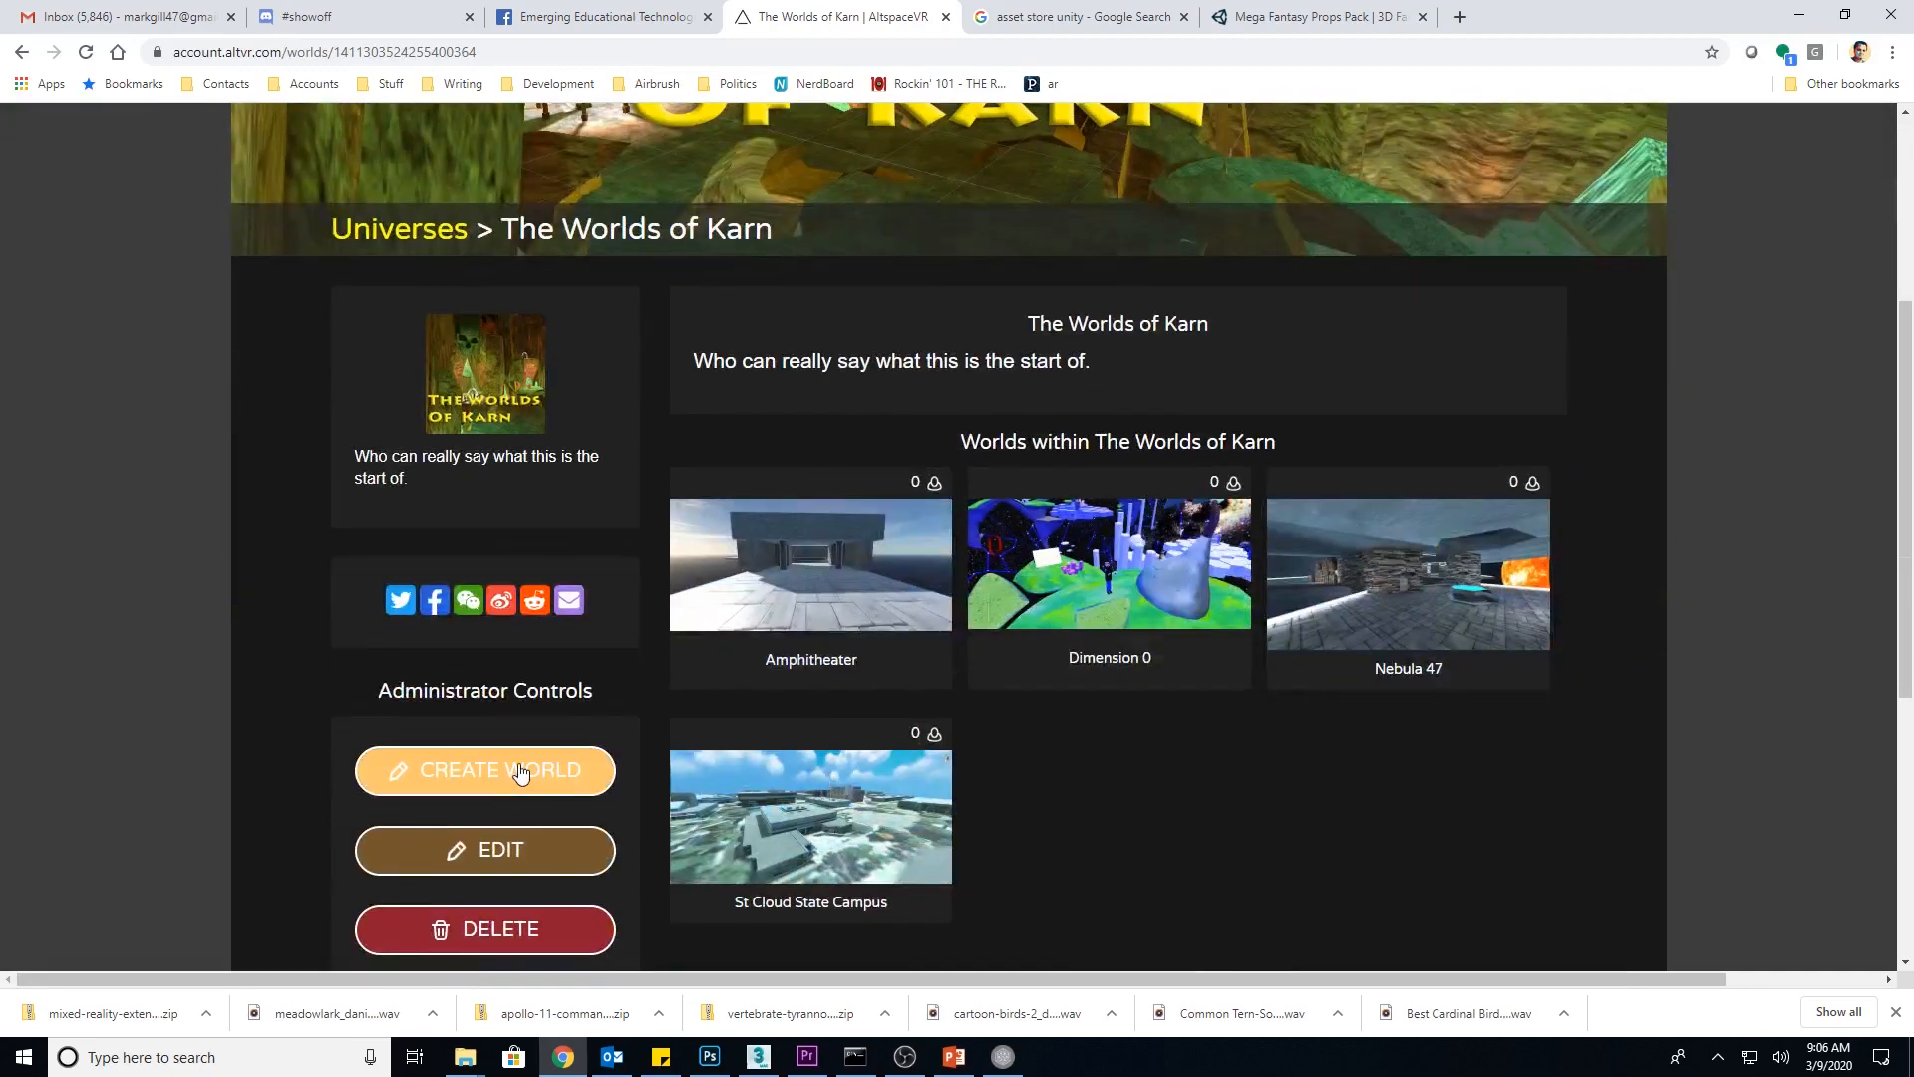
pyautogui.scroll(-1, 520, 772)
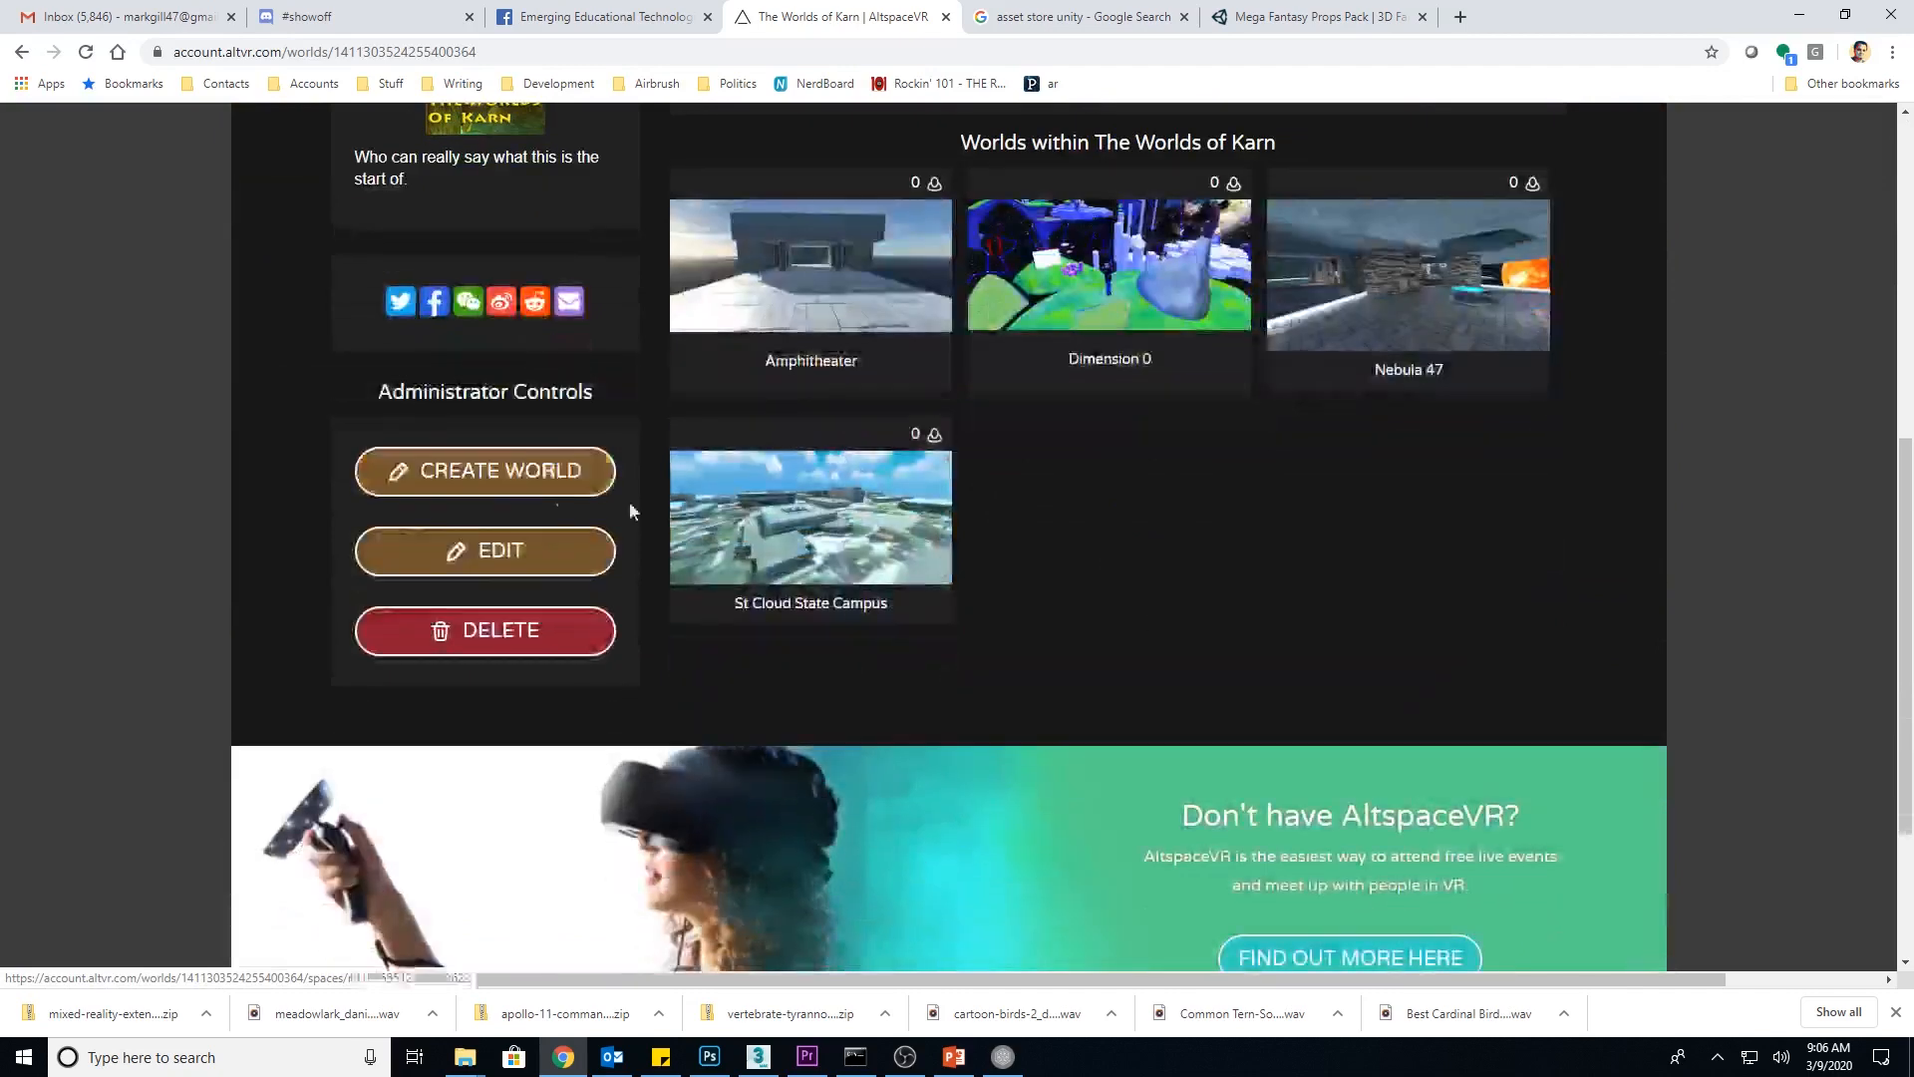
pyautogui.click(508, 489)
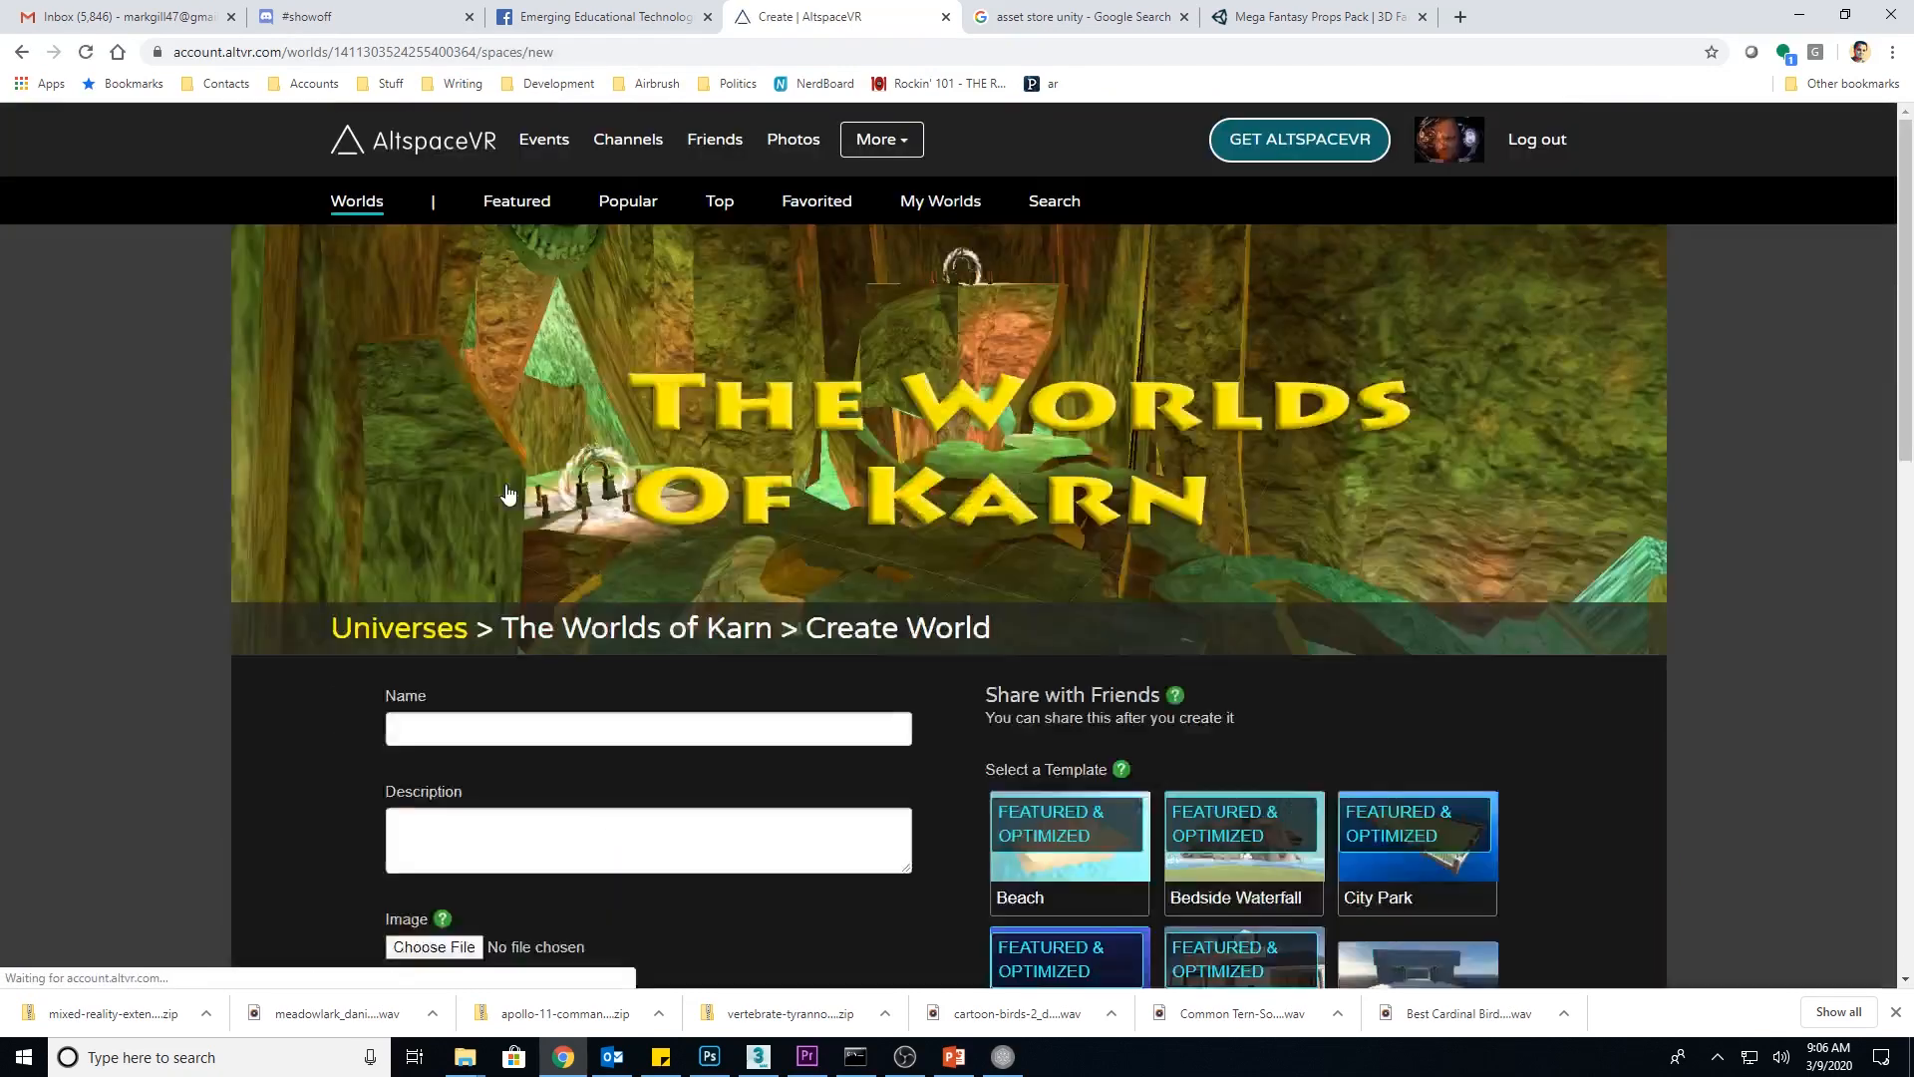
# Name the new world "Tutorial World"
pyautogui.scroll(-5, 799, 513)
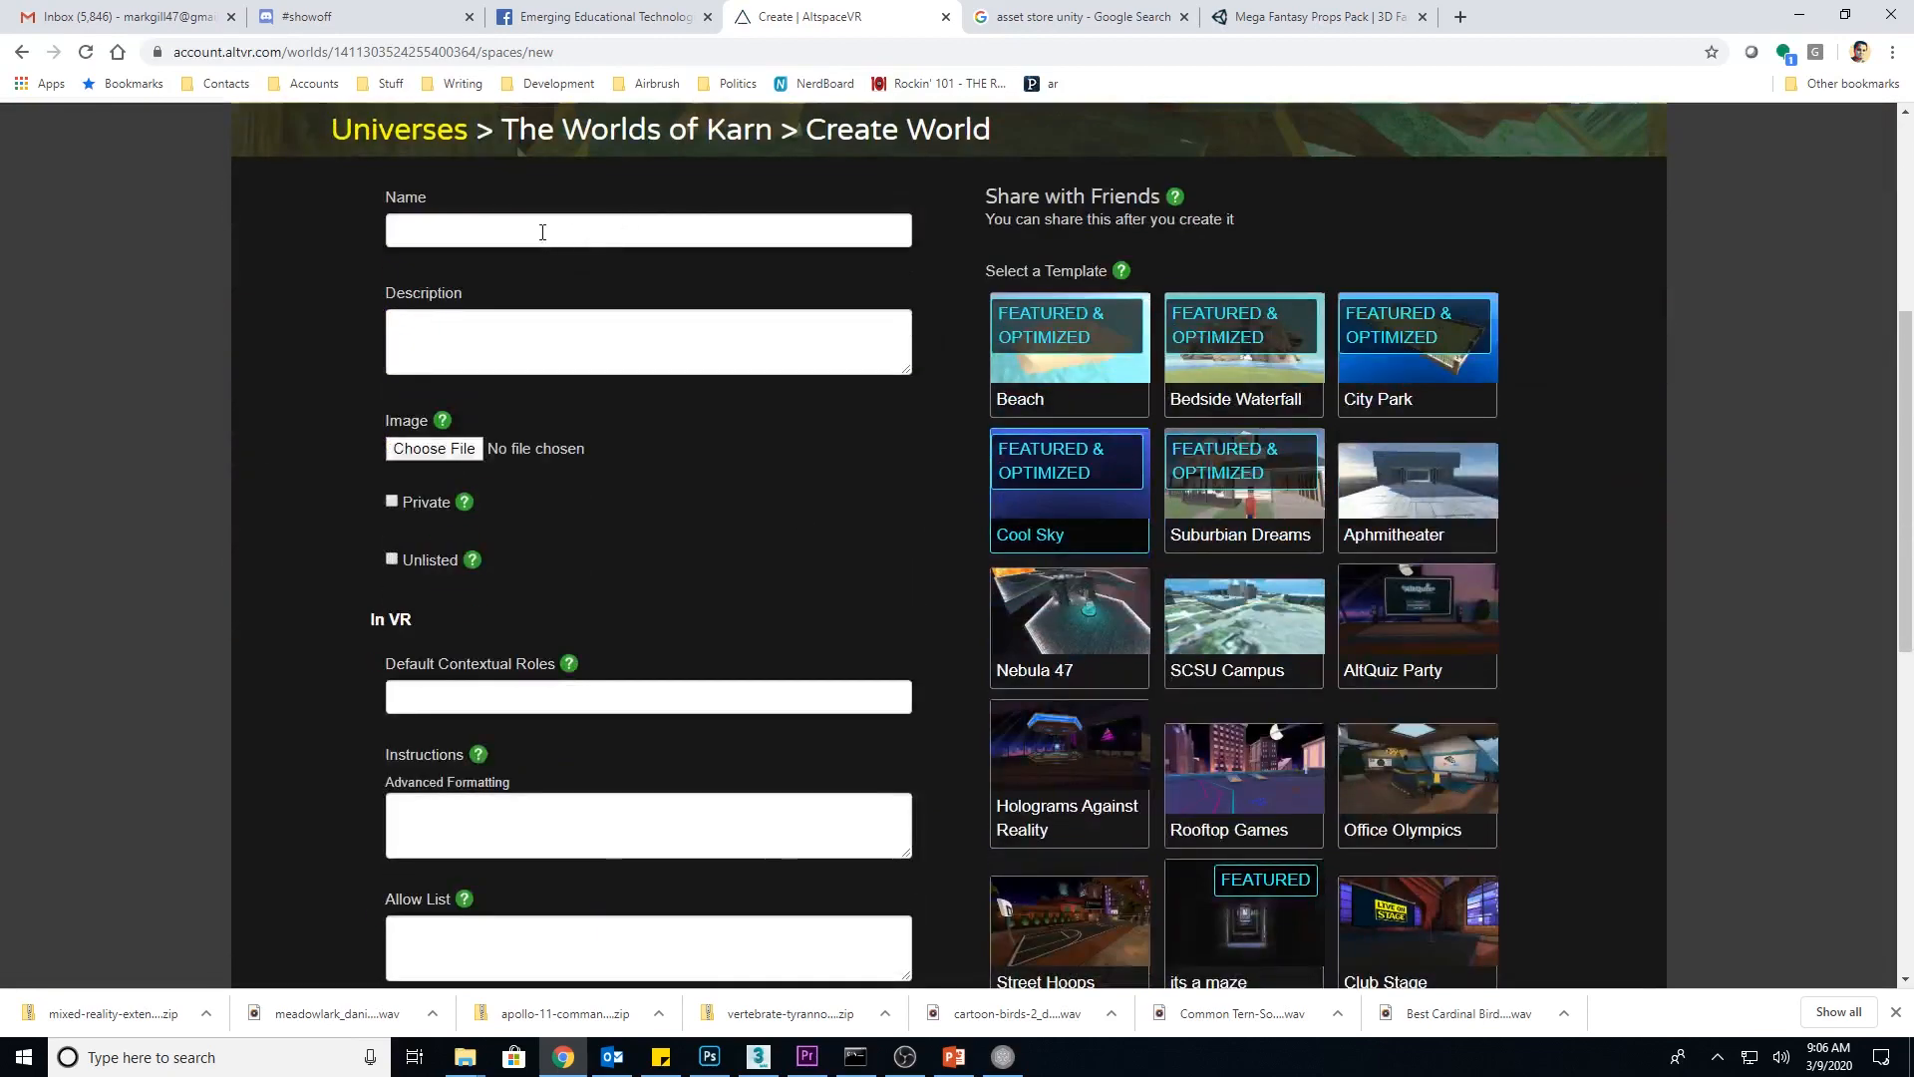
pyautogui.click(478, 229)
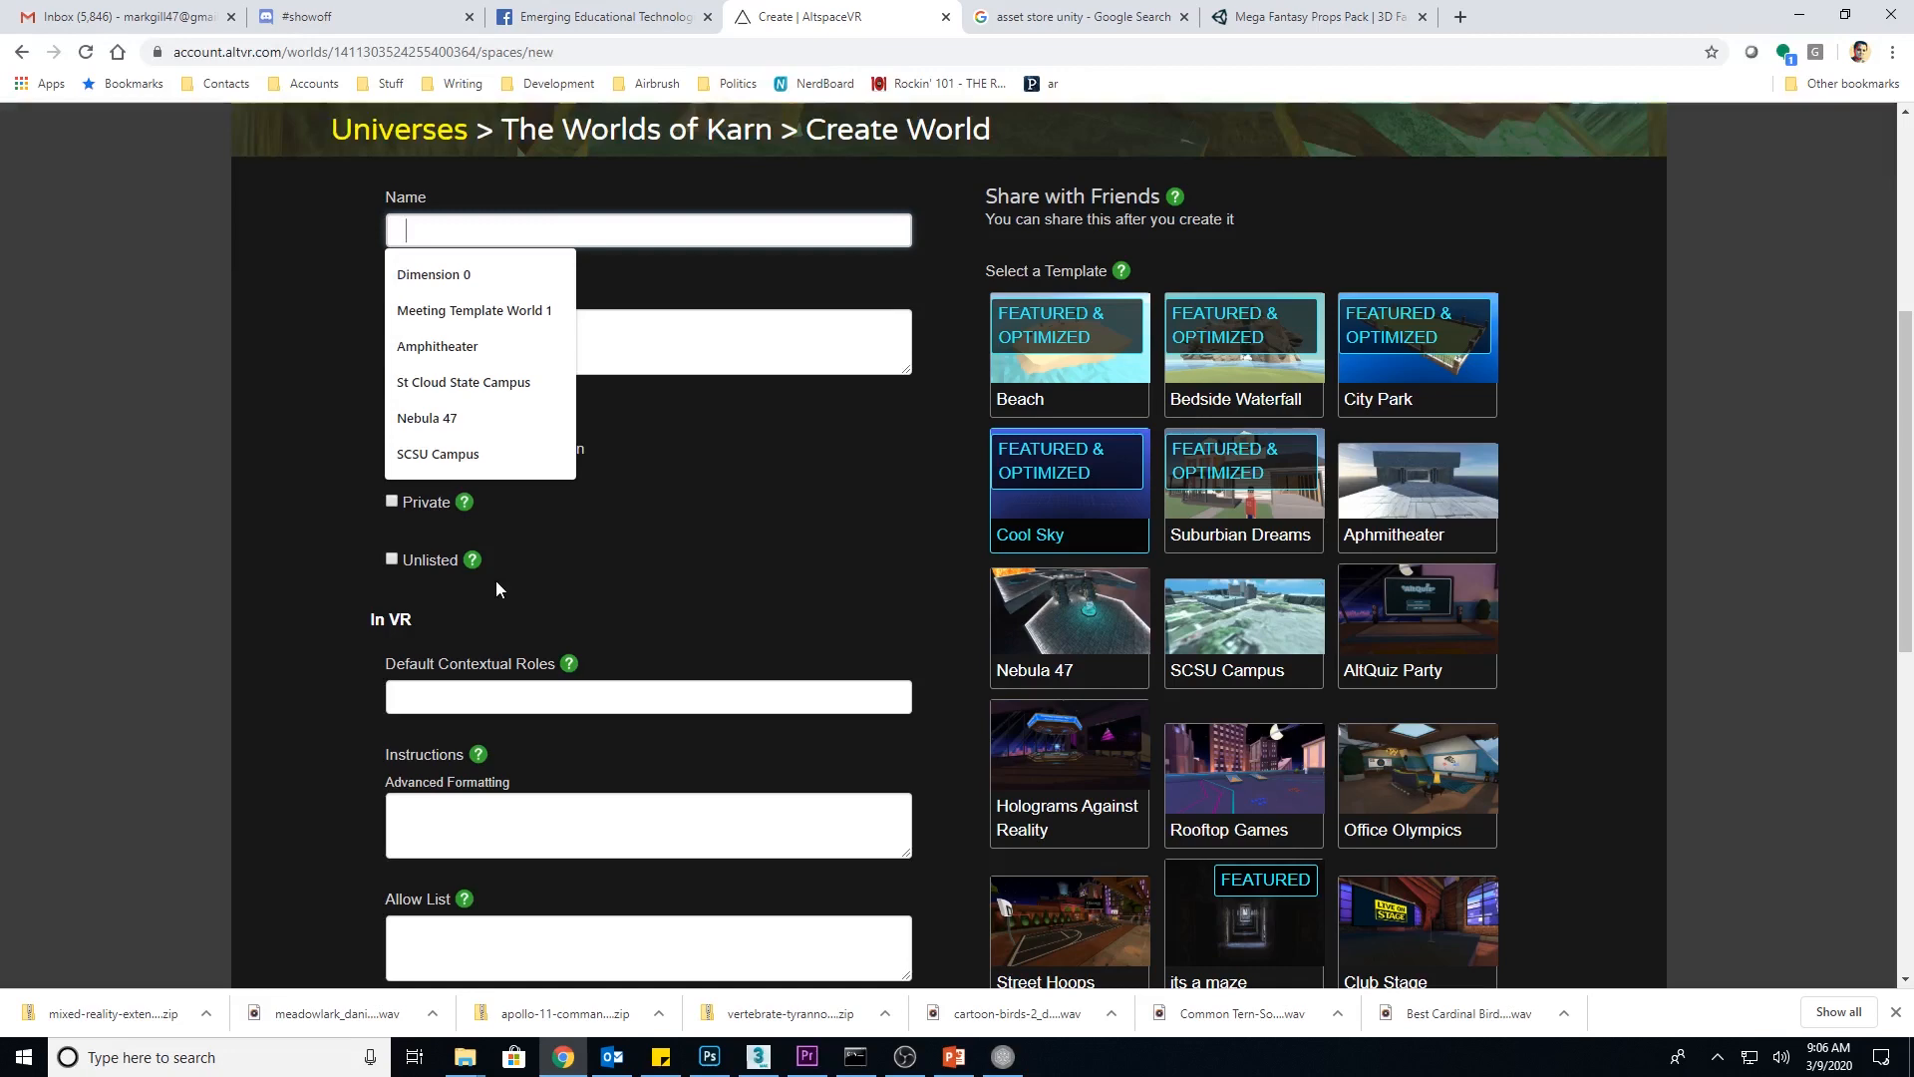
pyautogui.write('Tutorial')
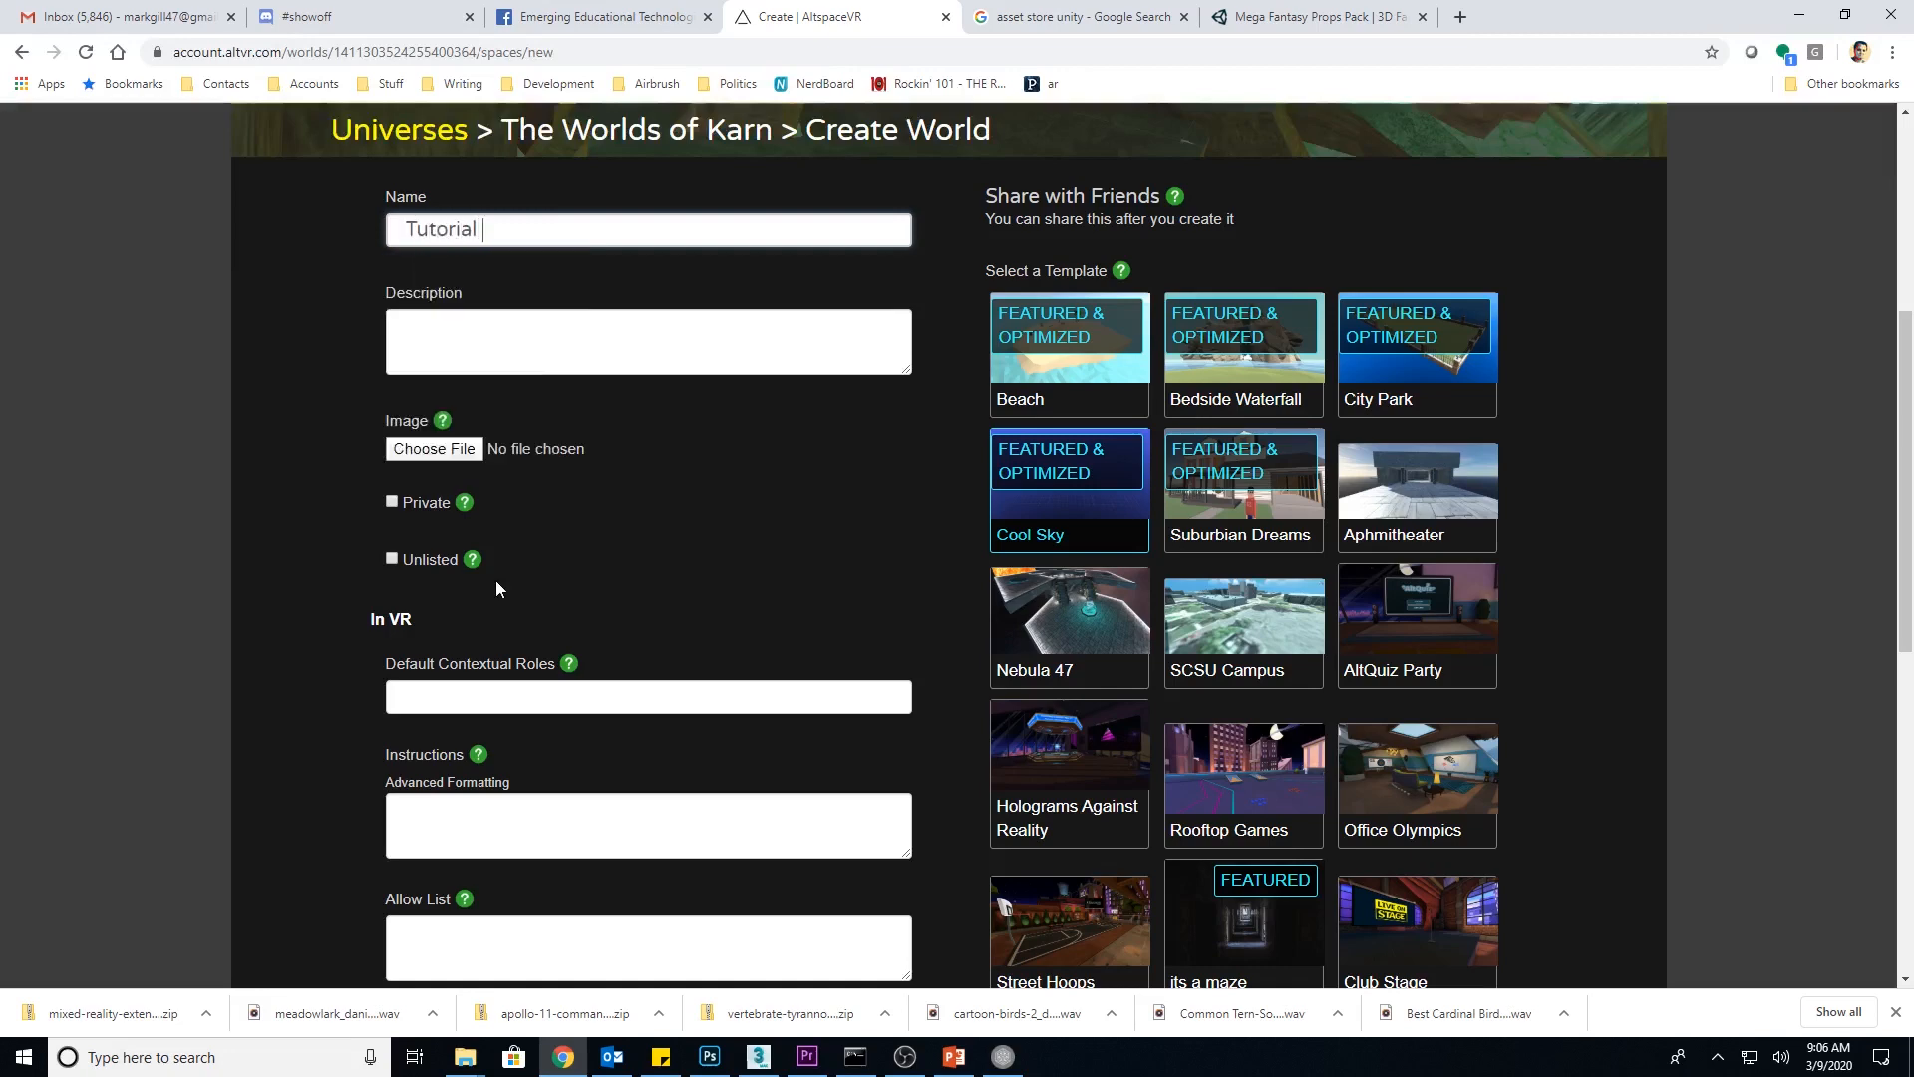
pyautogui.write(' World')
pyautogui.press('BackSpace')
pyautogui.press('BackSpace')
pyautogui.write('ld')
# Describe the new world as "A world to give tutorials on world building"
pyautogui.click(434, 341)
pyautogui.write('A world to')
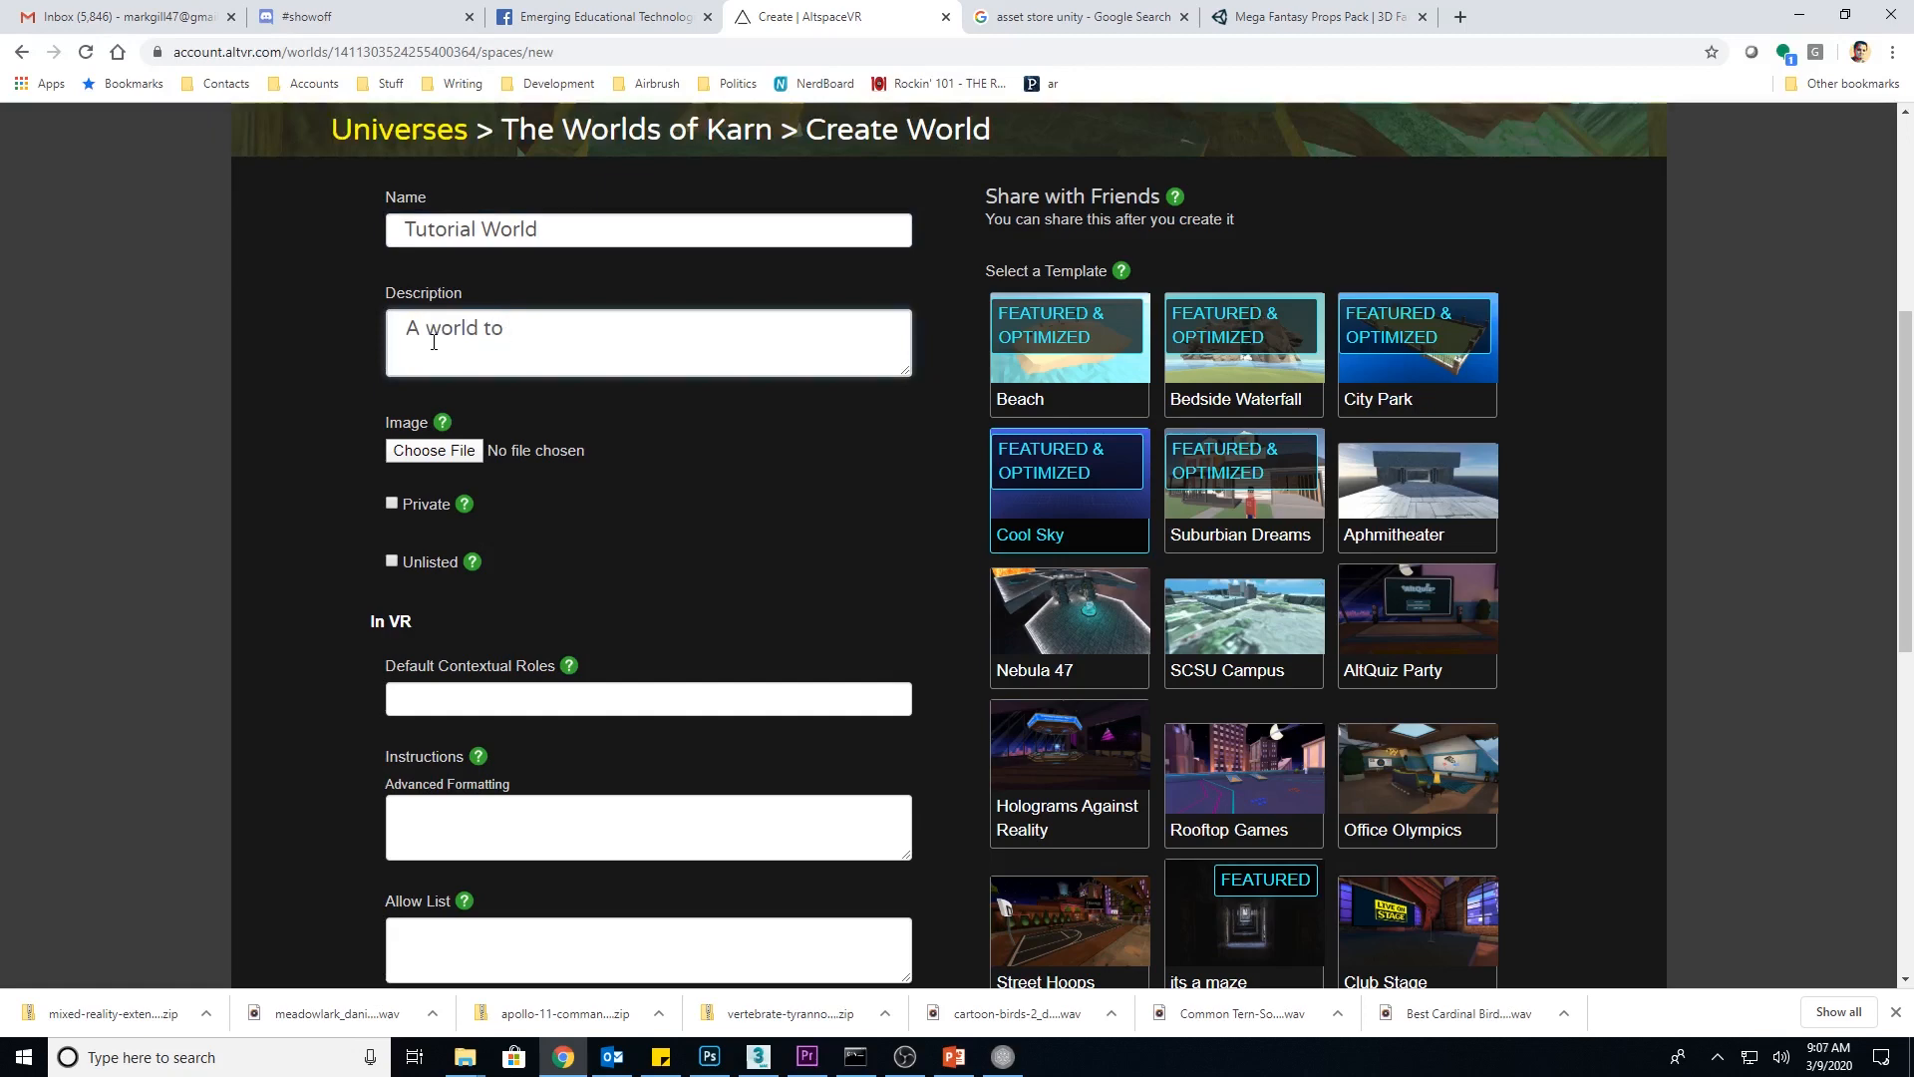
pyautogui.write(' give tutorials on worl')
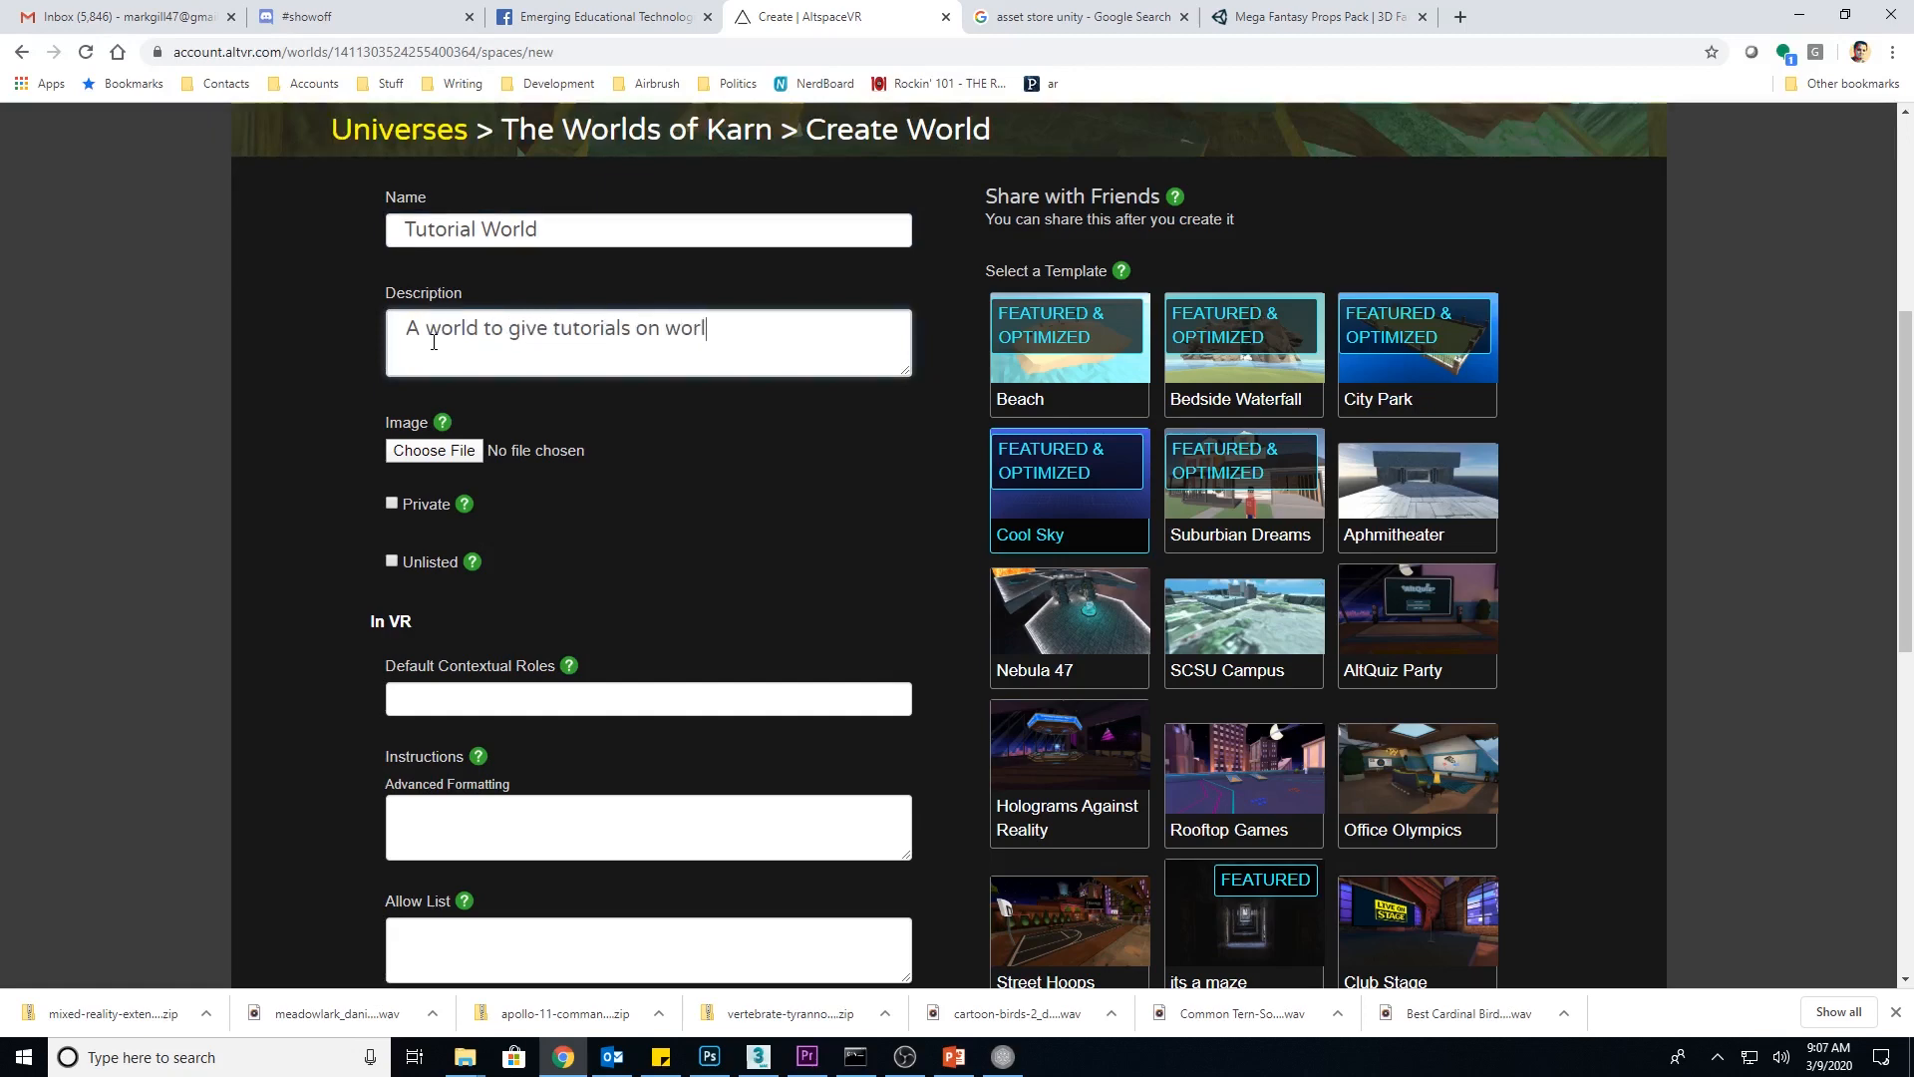
pyautogui.write('d building')
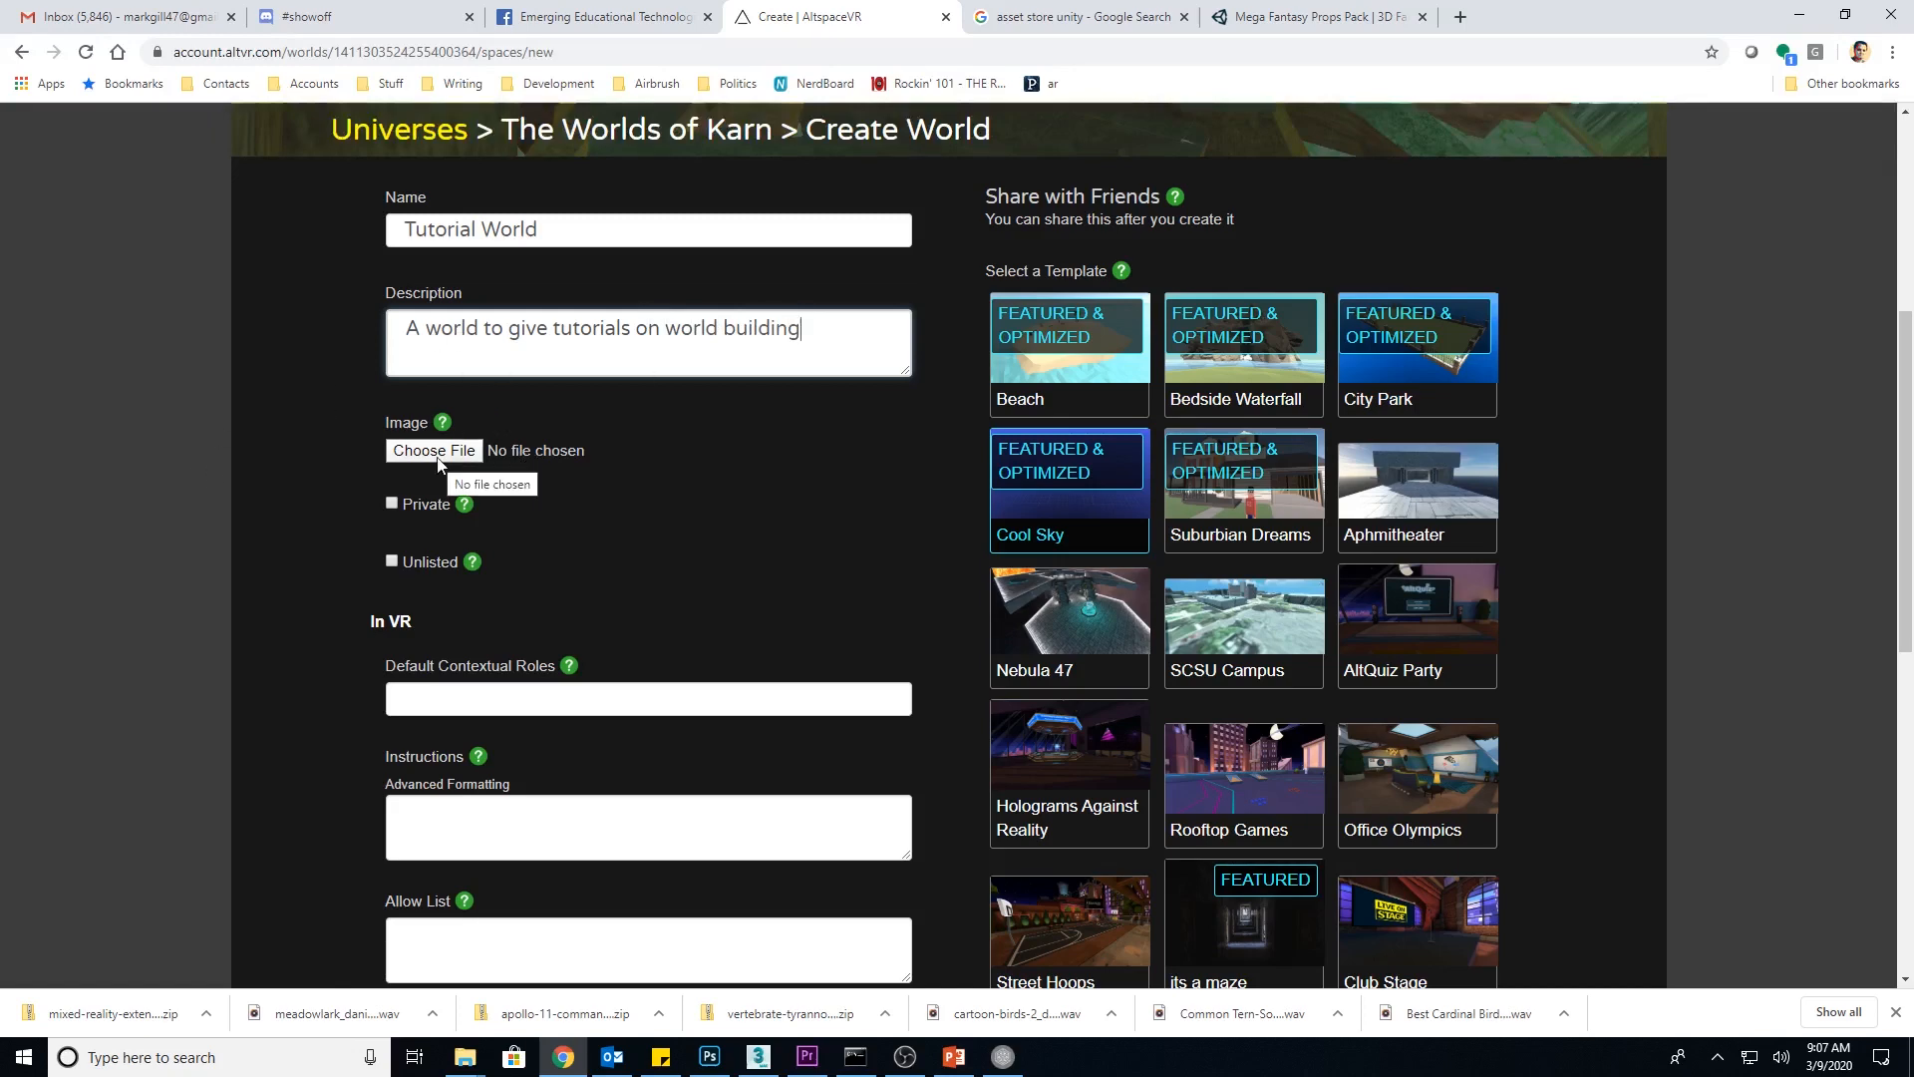
# Enter pilot and terraformer as the new world's default contextual roles
pyautogui.scroll(1, 756, 601)
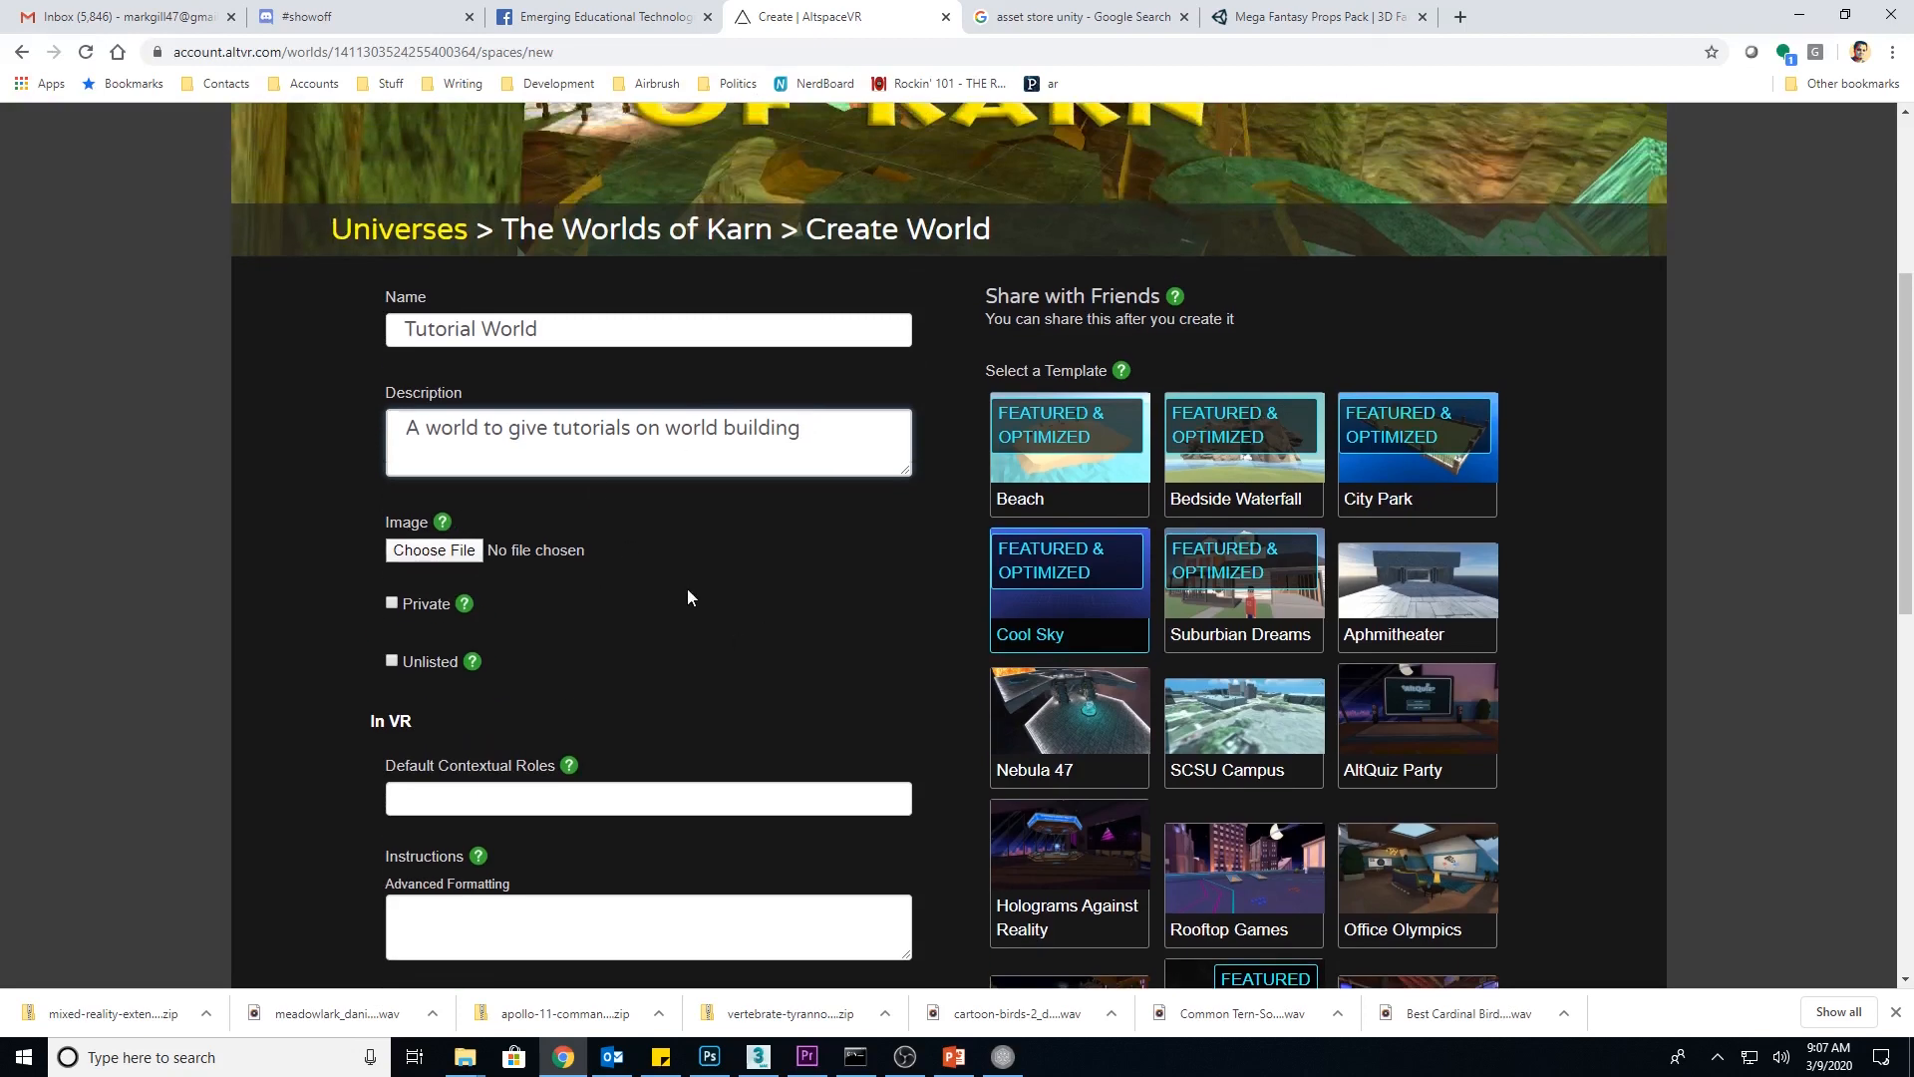
pyautogui.scroll(-5, 686, 588)
pyautogui.scroll(1, 587, 331)
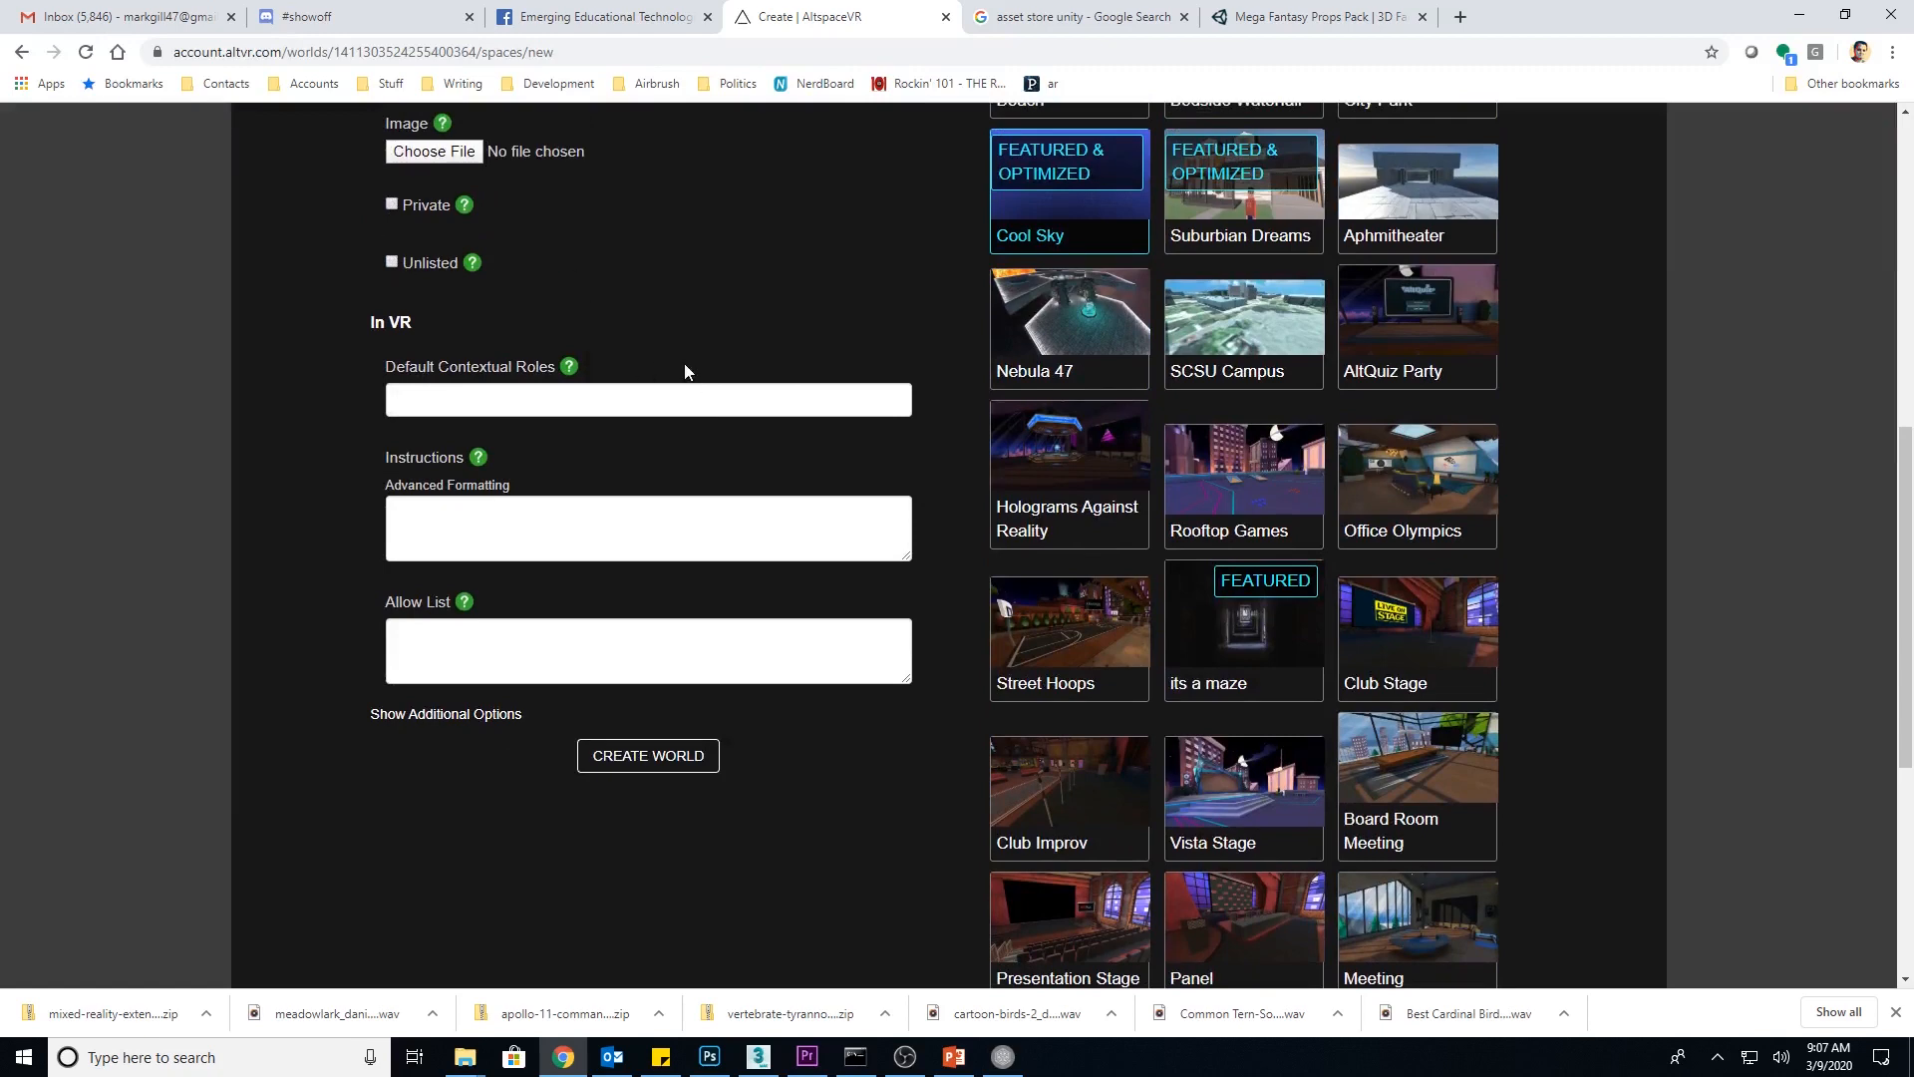
pyautogui.scroll(2, 740, 329)
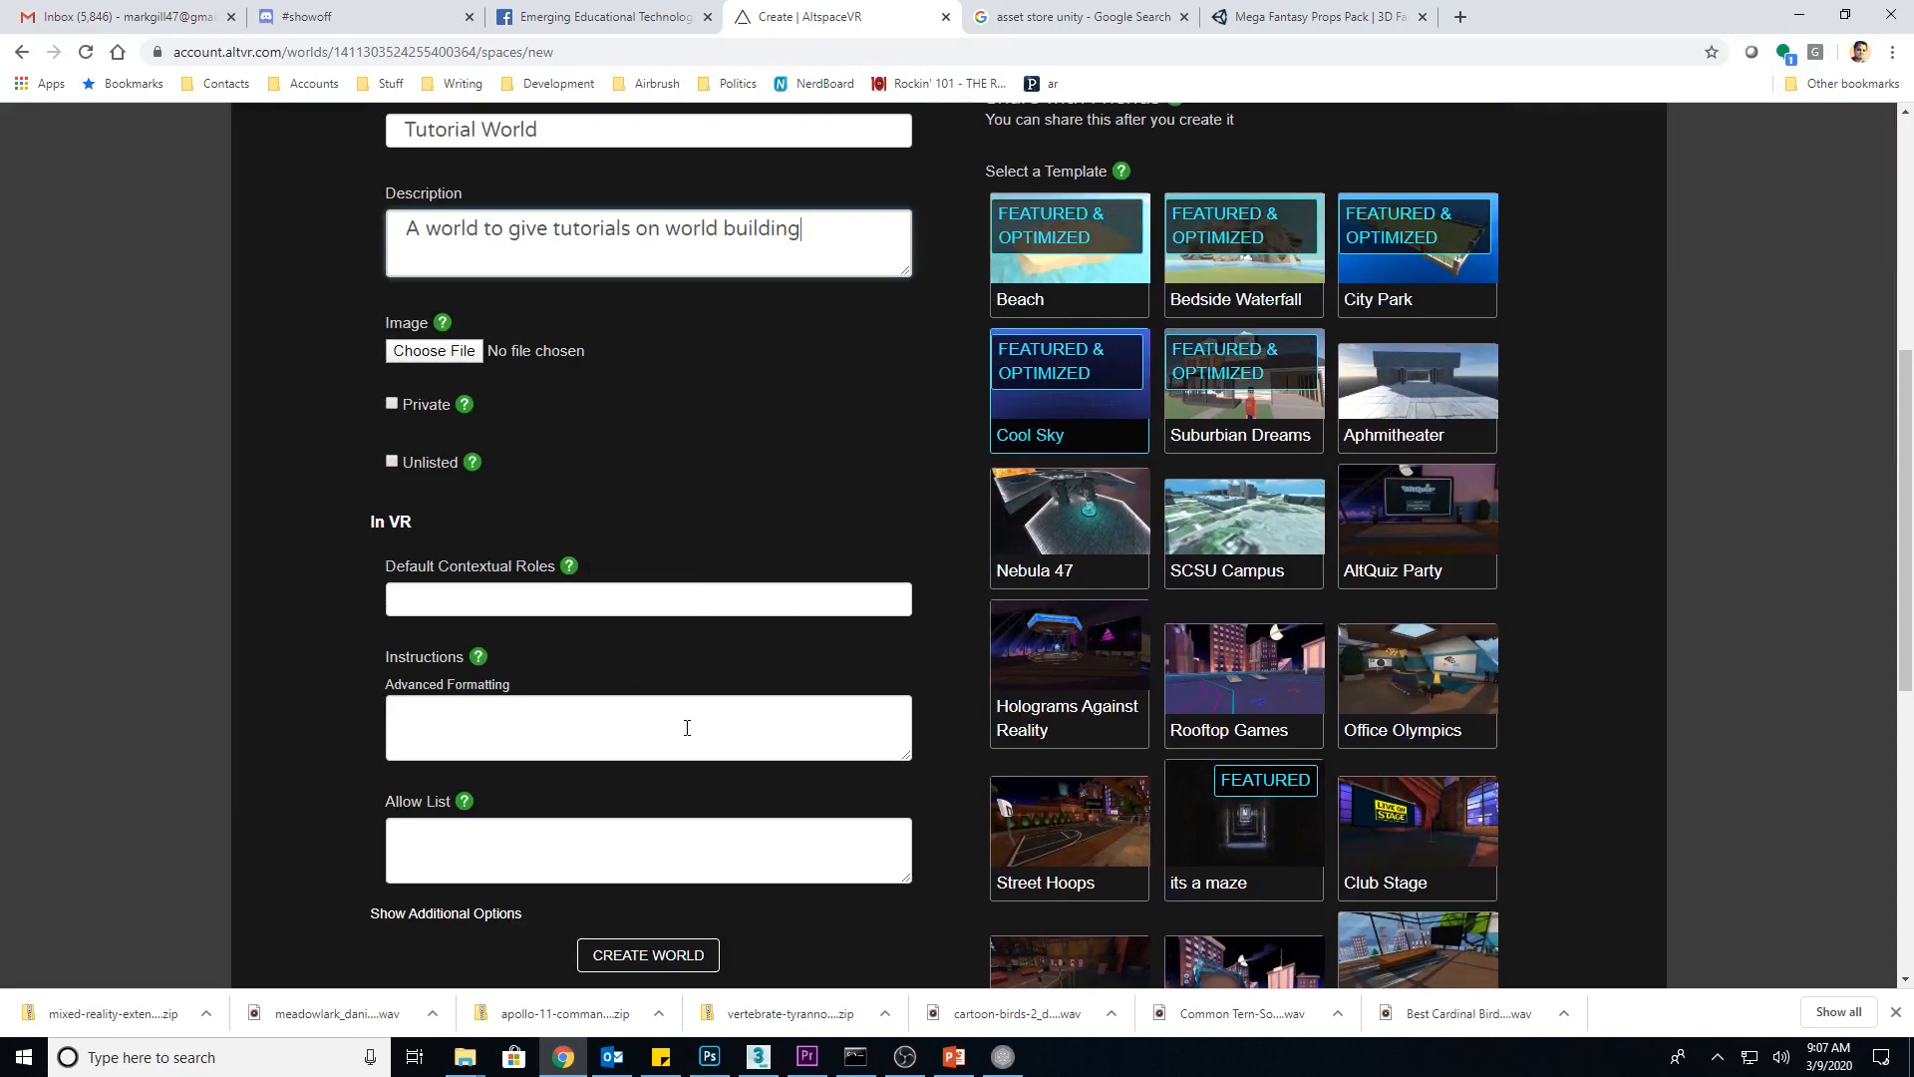
pyautogui.scroll(-3, 683, 727)
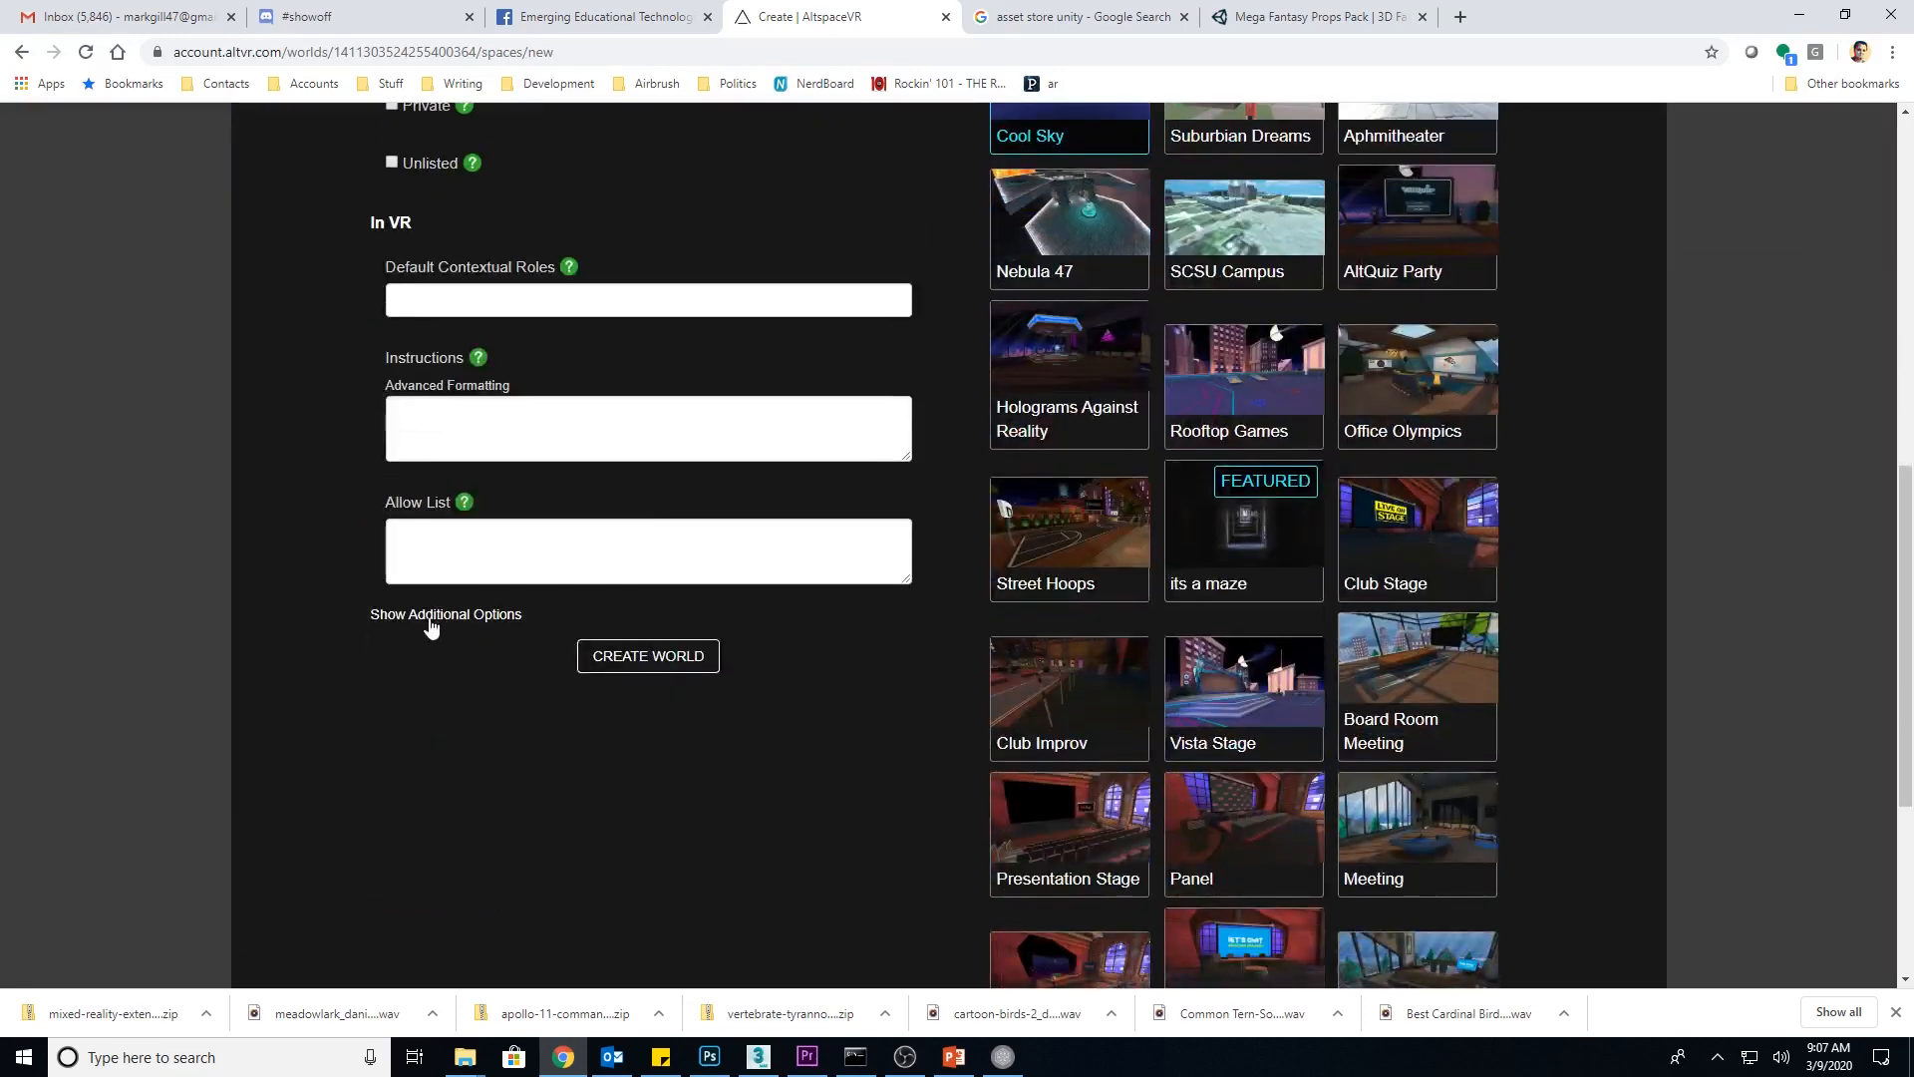
pyautogui.click(437, 295)
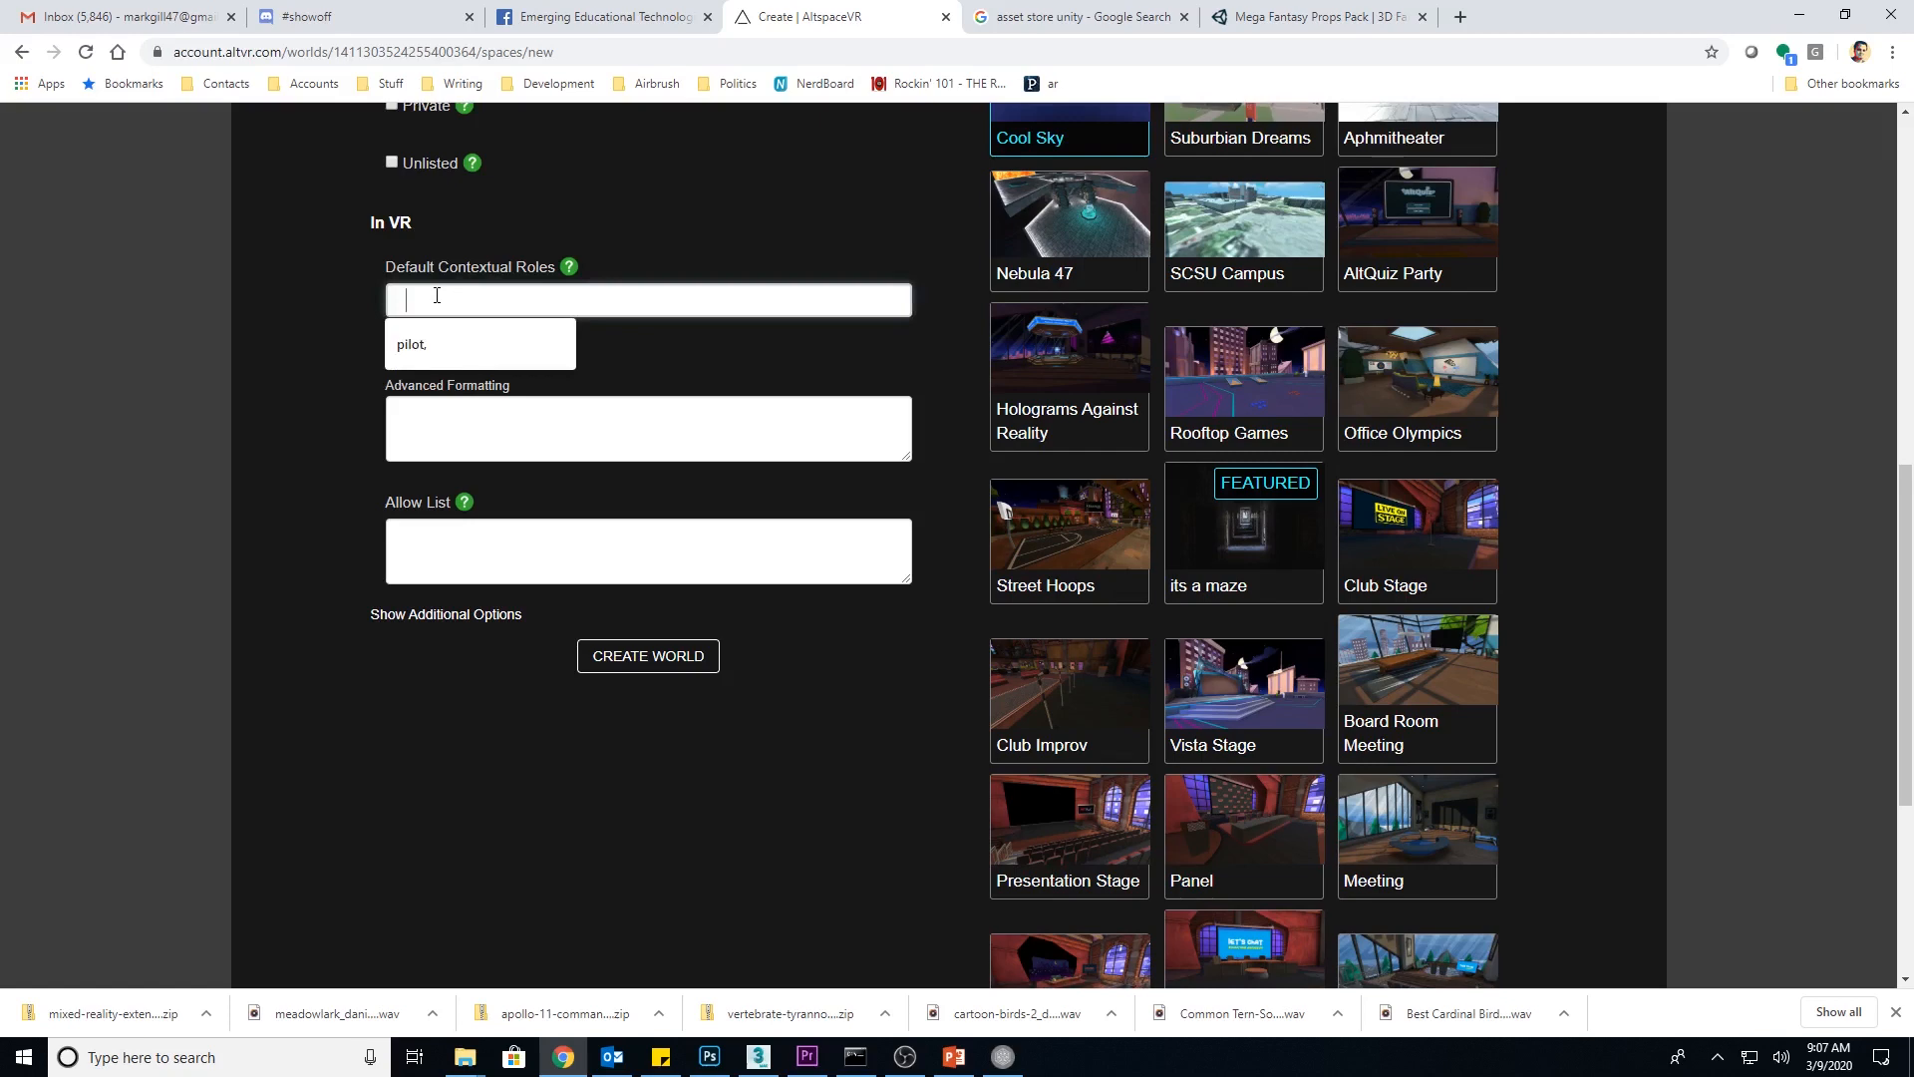
pyautogui.write('pilot,')
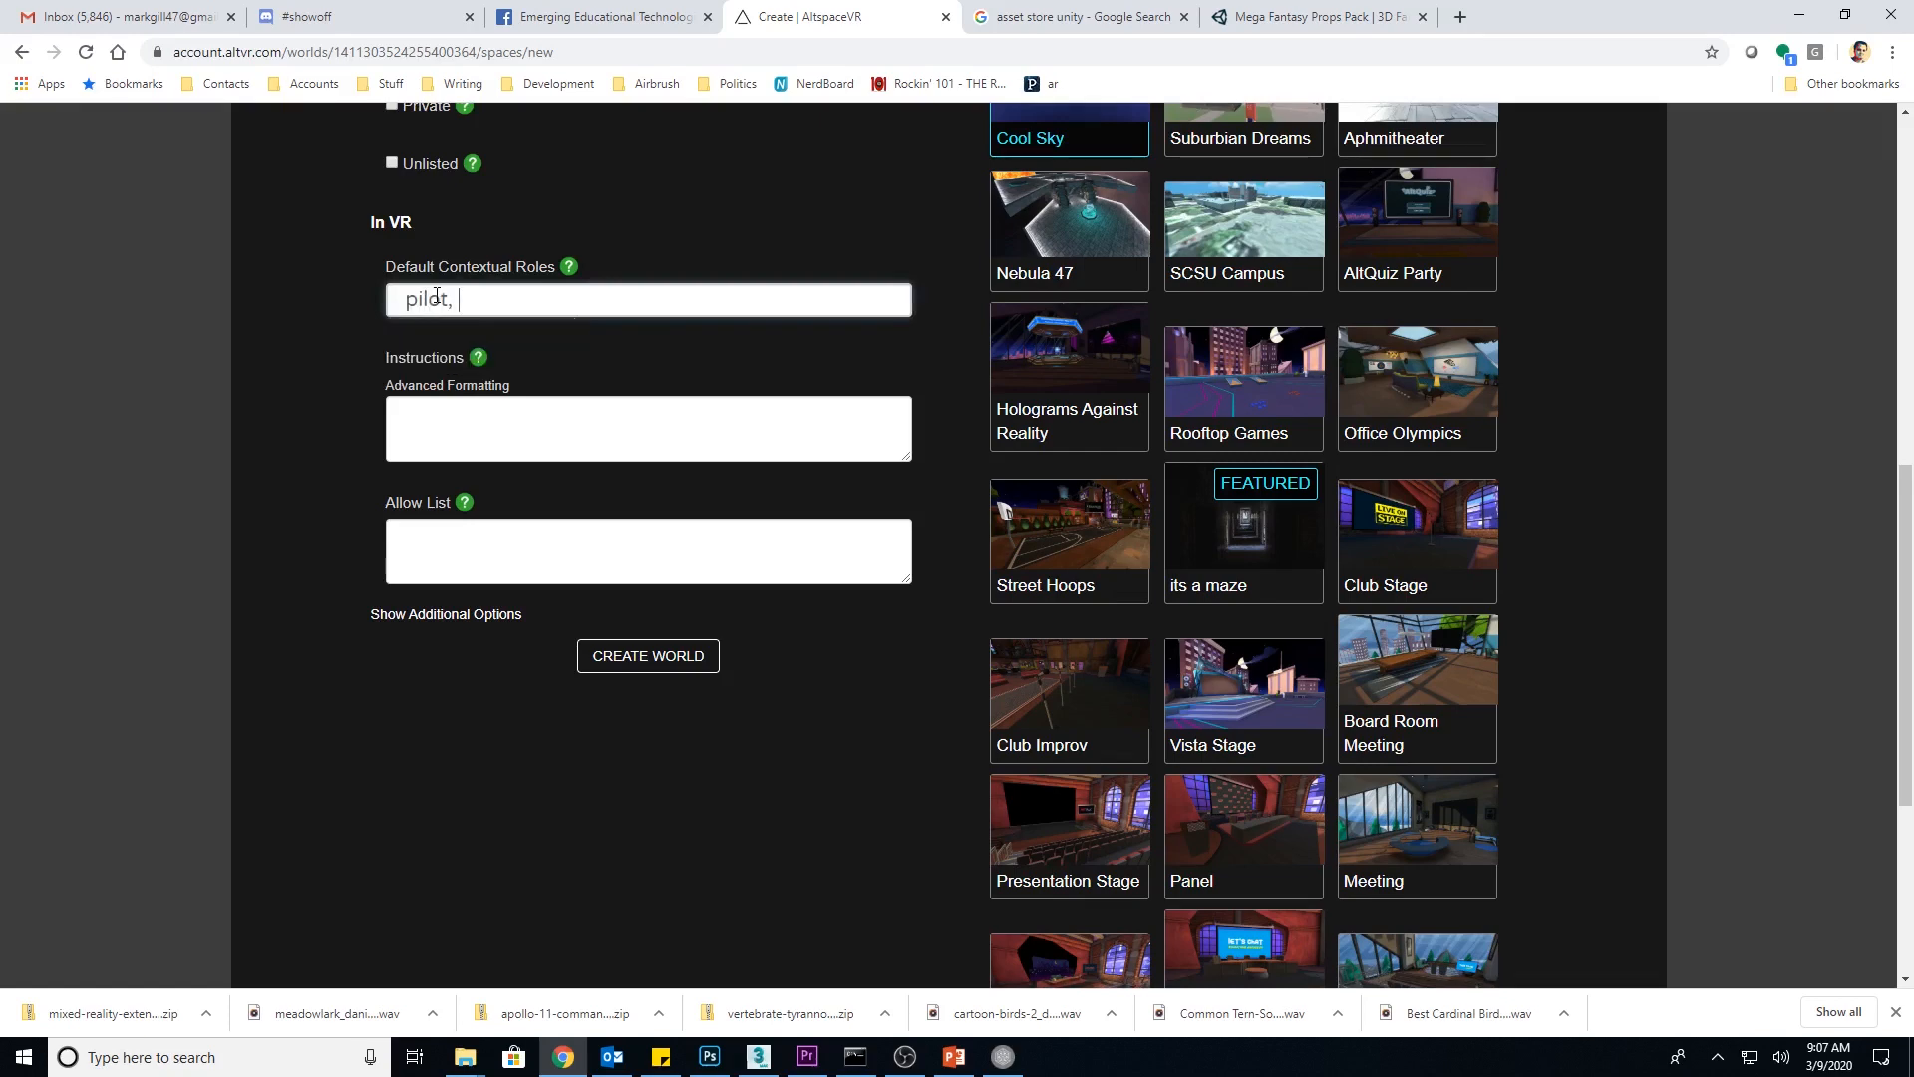
pyautogui.write(' terraformer')
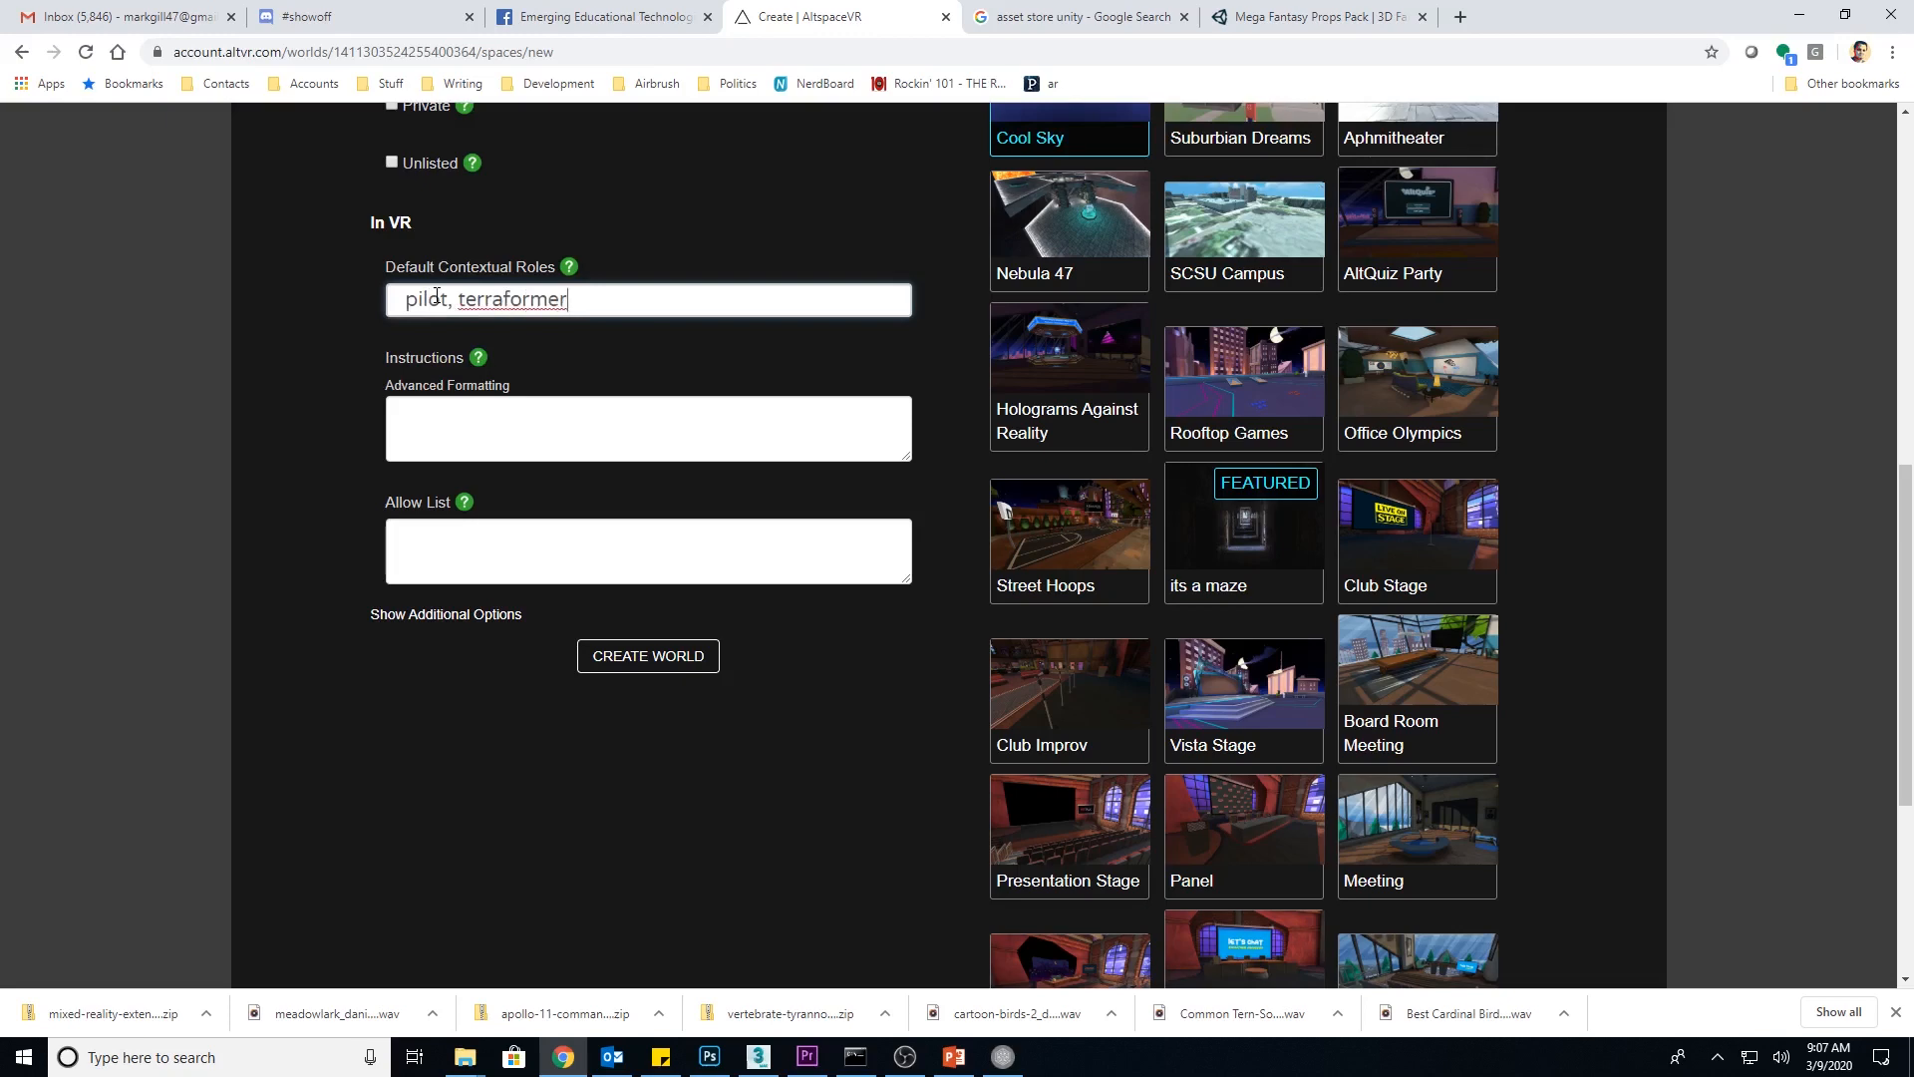
pyautogui.write(',')
# Clear all entries from the default contextual roles
pyautogui.press('BackSpace')
pyautogui.press('BackSpace')
pyautogui.press('BackSpace')
pyautogui.press('BackSpace')
pyautogui.press('BackSpace')
pyautogui.press('BackSpace')
pyautogui.press('BackSpace')
pyautogui.press('BackSpace')
pyautogui.press('BackSpace')
pyautogui.press('BackSpace')
pyautogui.press('BackSpace')
pyautogui.press('BackSpace')
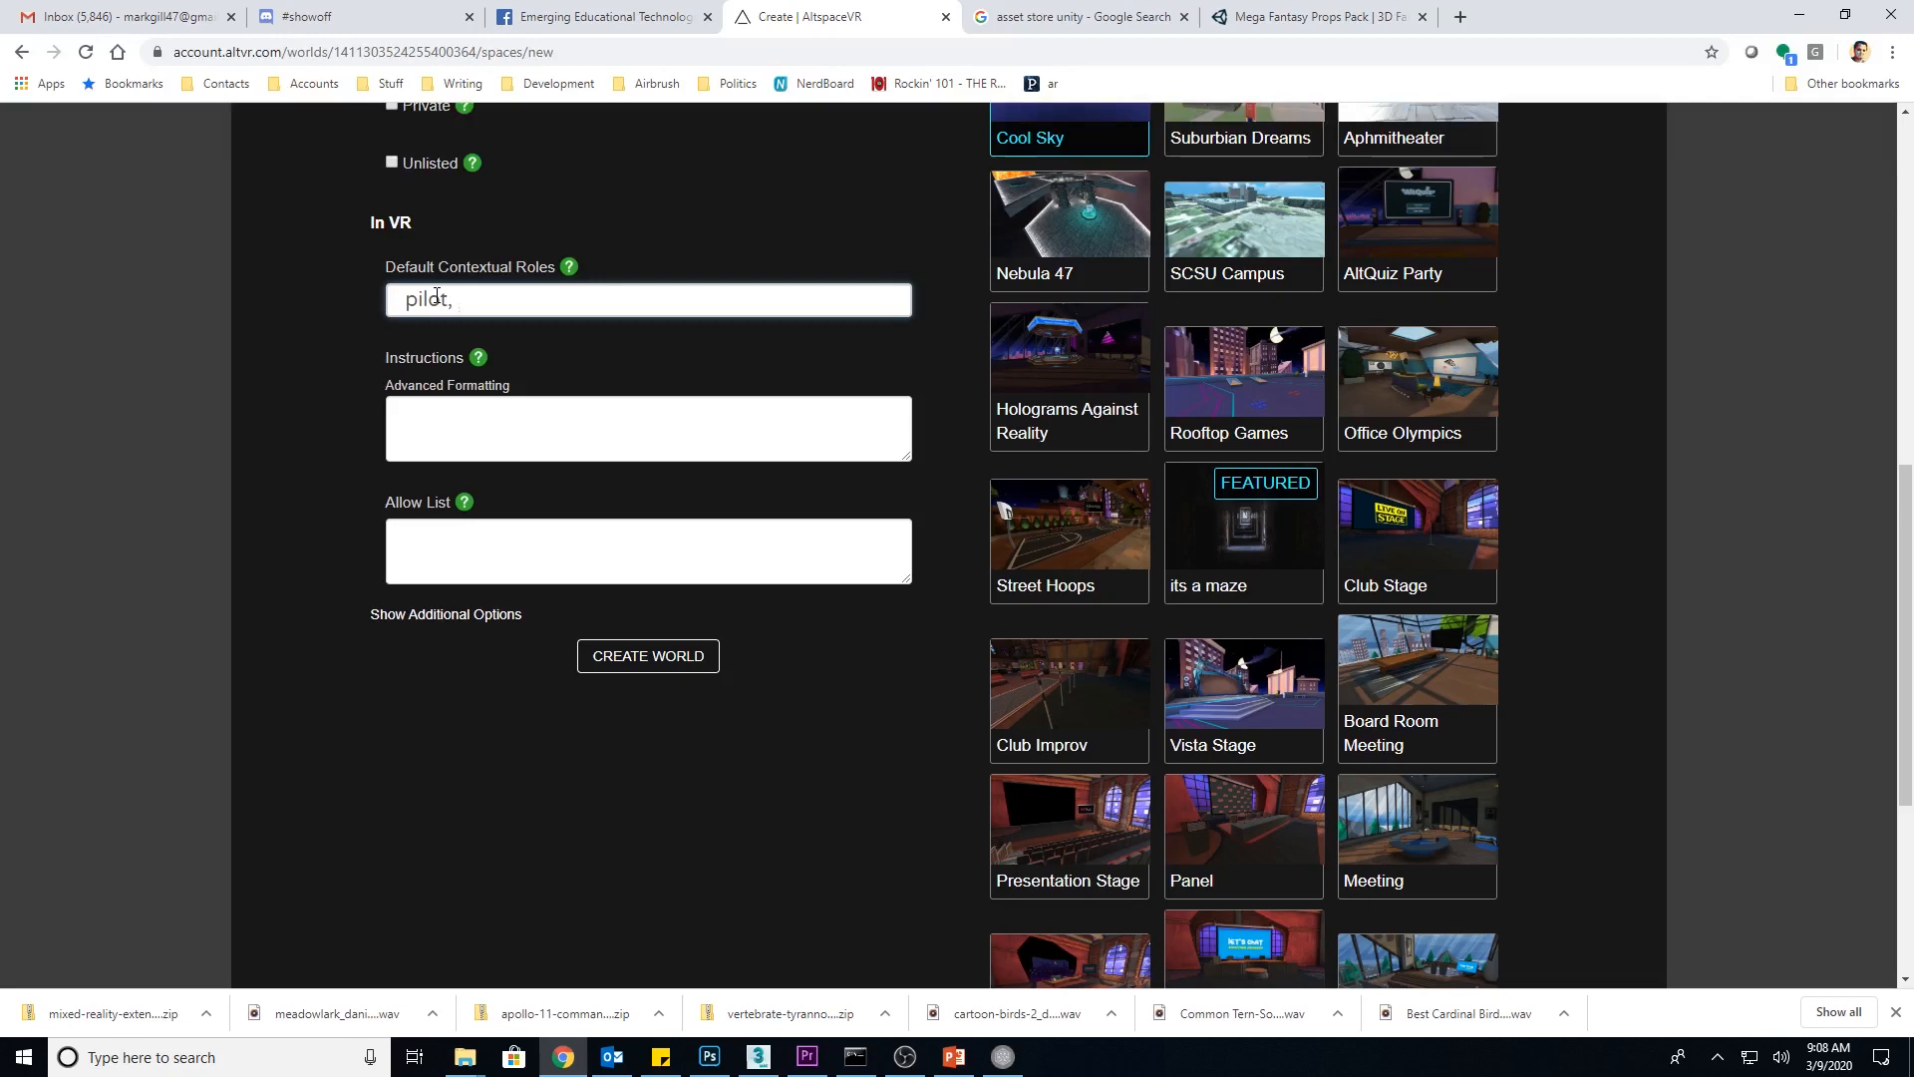
pyautogui.press('BackSpace')
pyautogui.press('BackSpace')
pyautogui.press('BackSpace')
pyautogui.press('BackSpace')
pyautogui.press('BackSpace')
pyautogui.press('BackSpace')
pyautogui.click(284, 401)
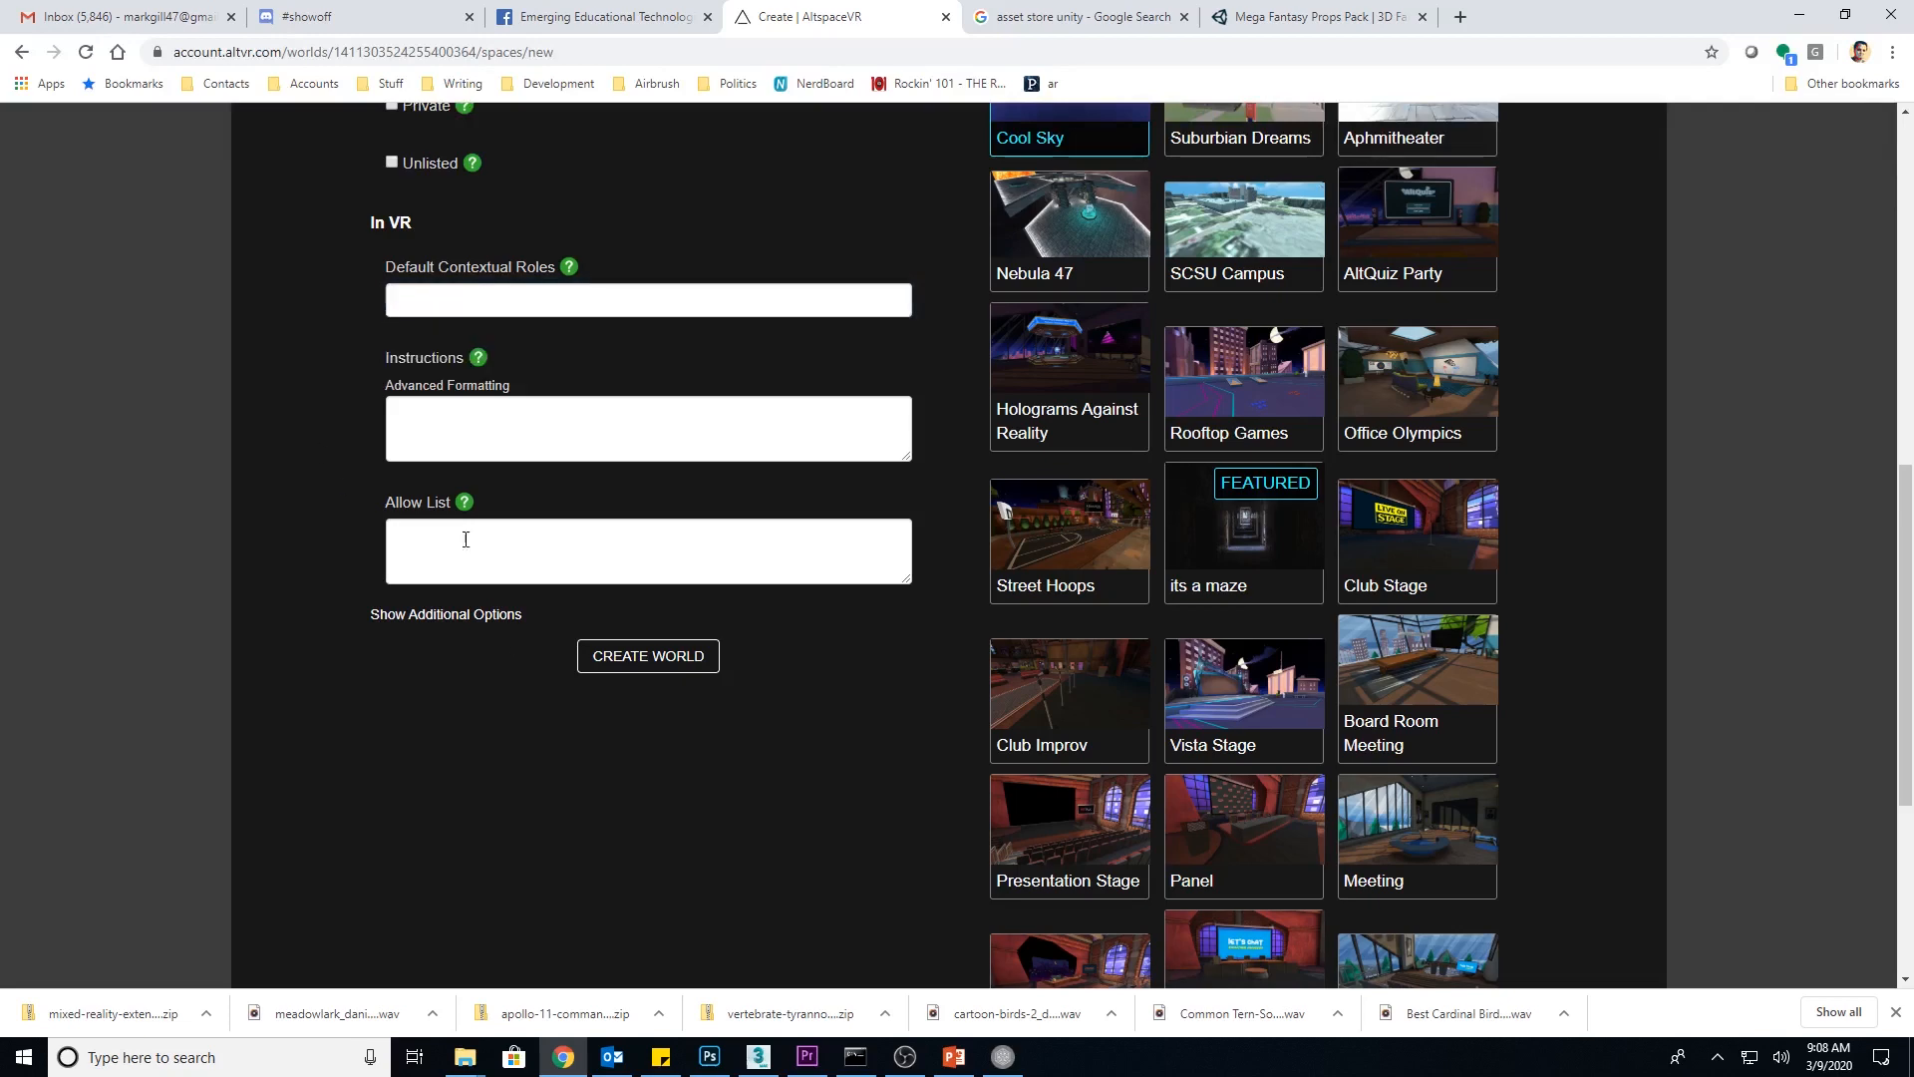
# Choose the City Park template for Tutorial World and create the world
pyautogui.scroll(8, 846, 690)
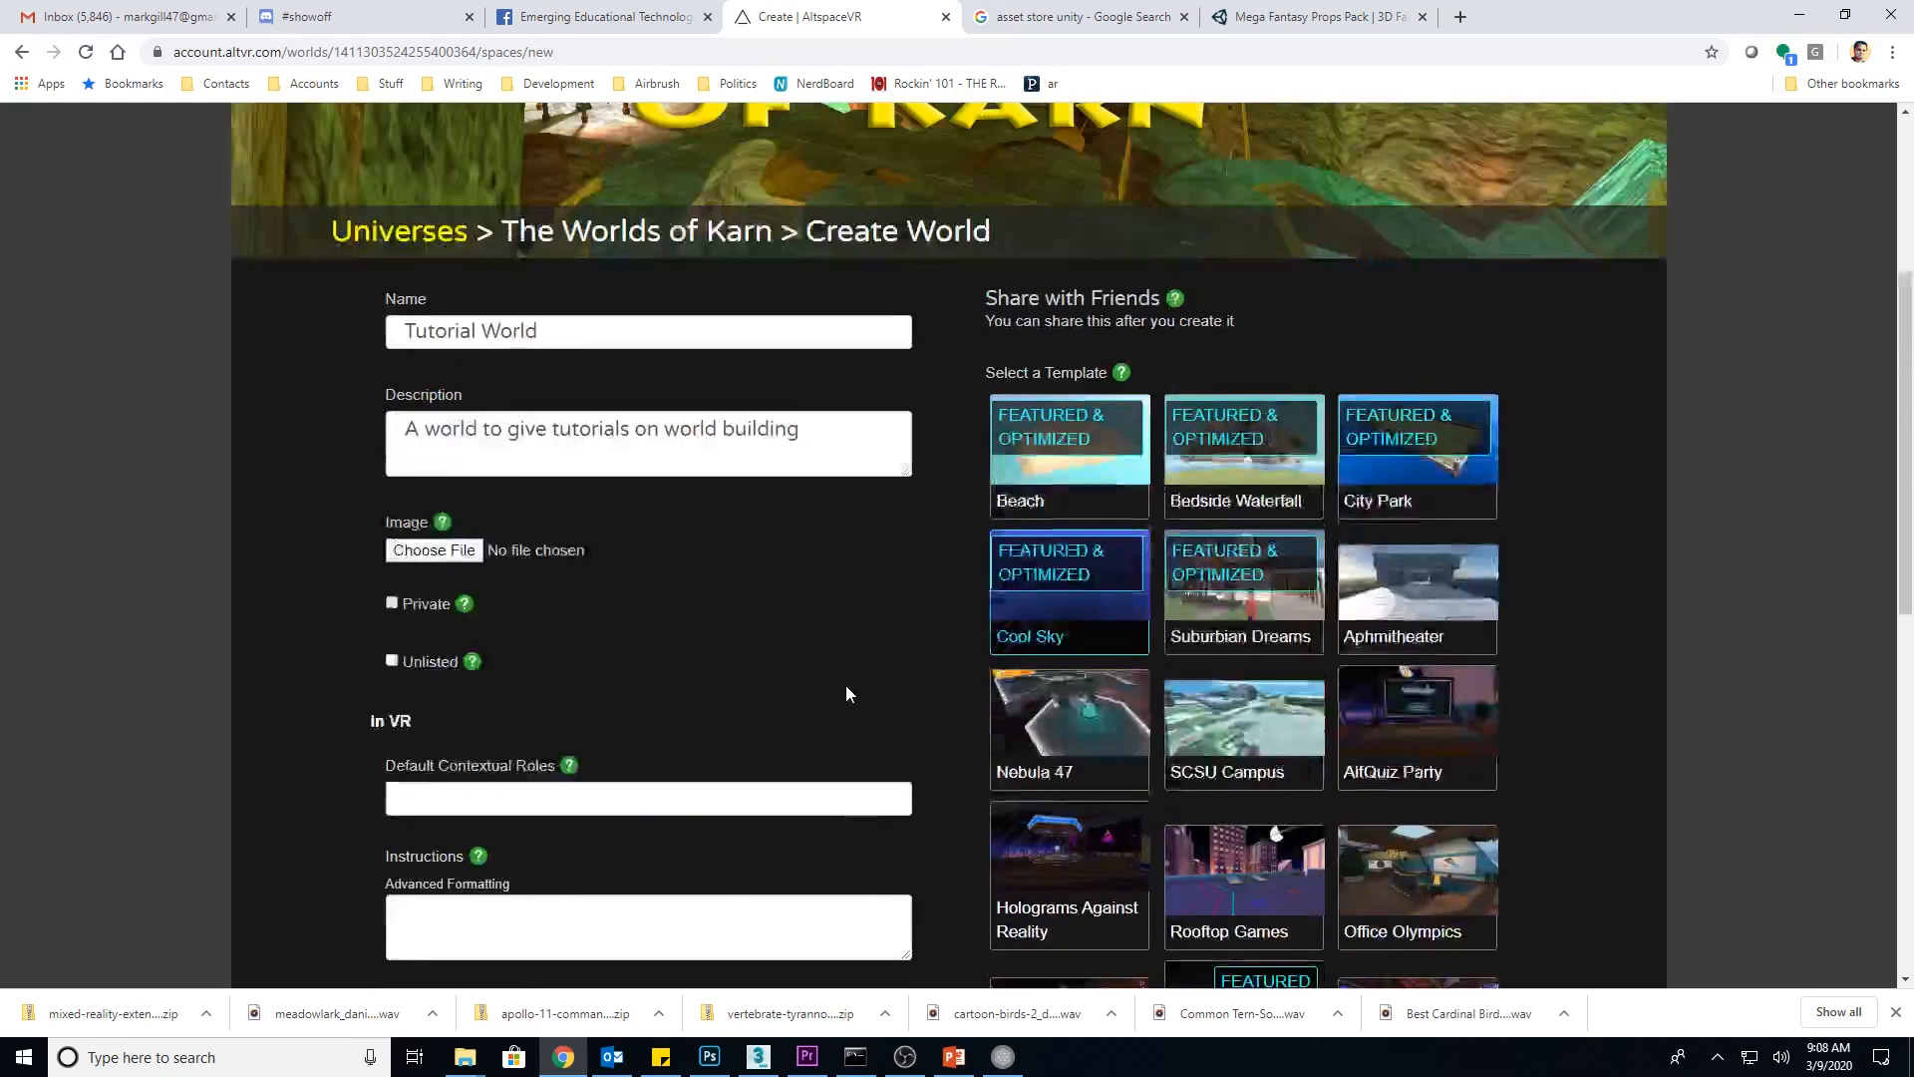
pyautogui.scroll(-7, 729, 736)
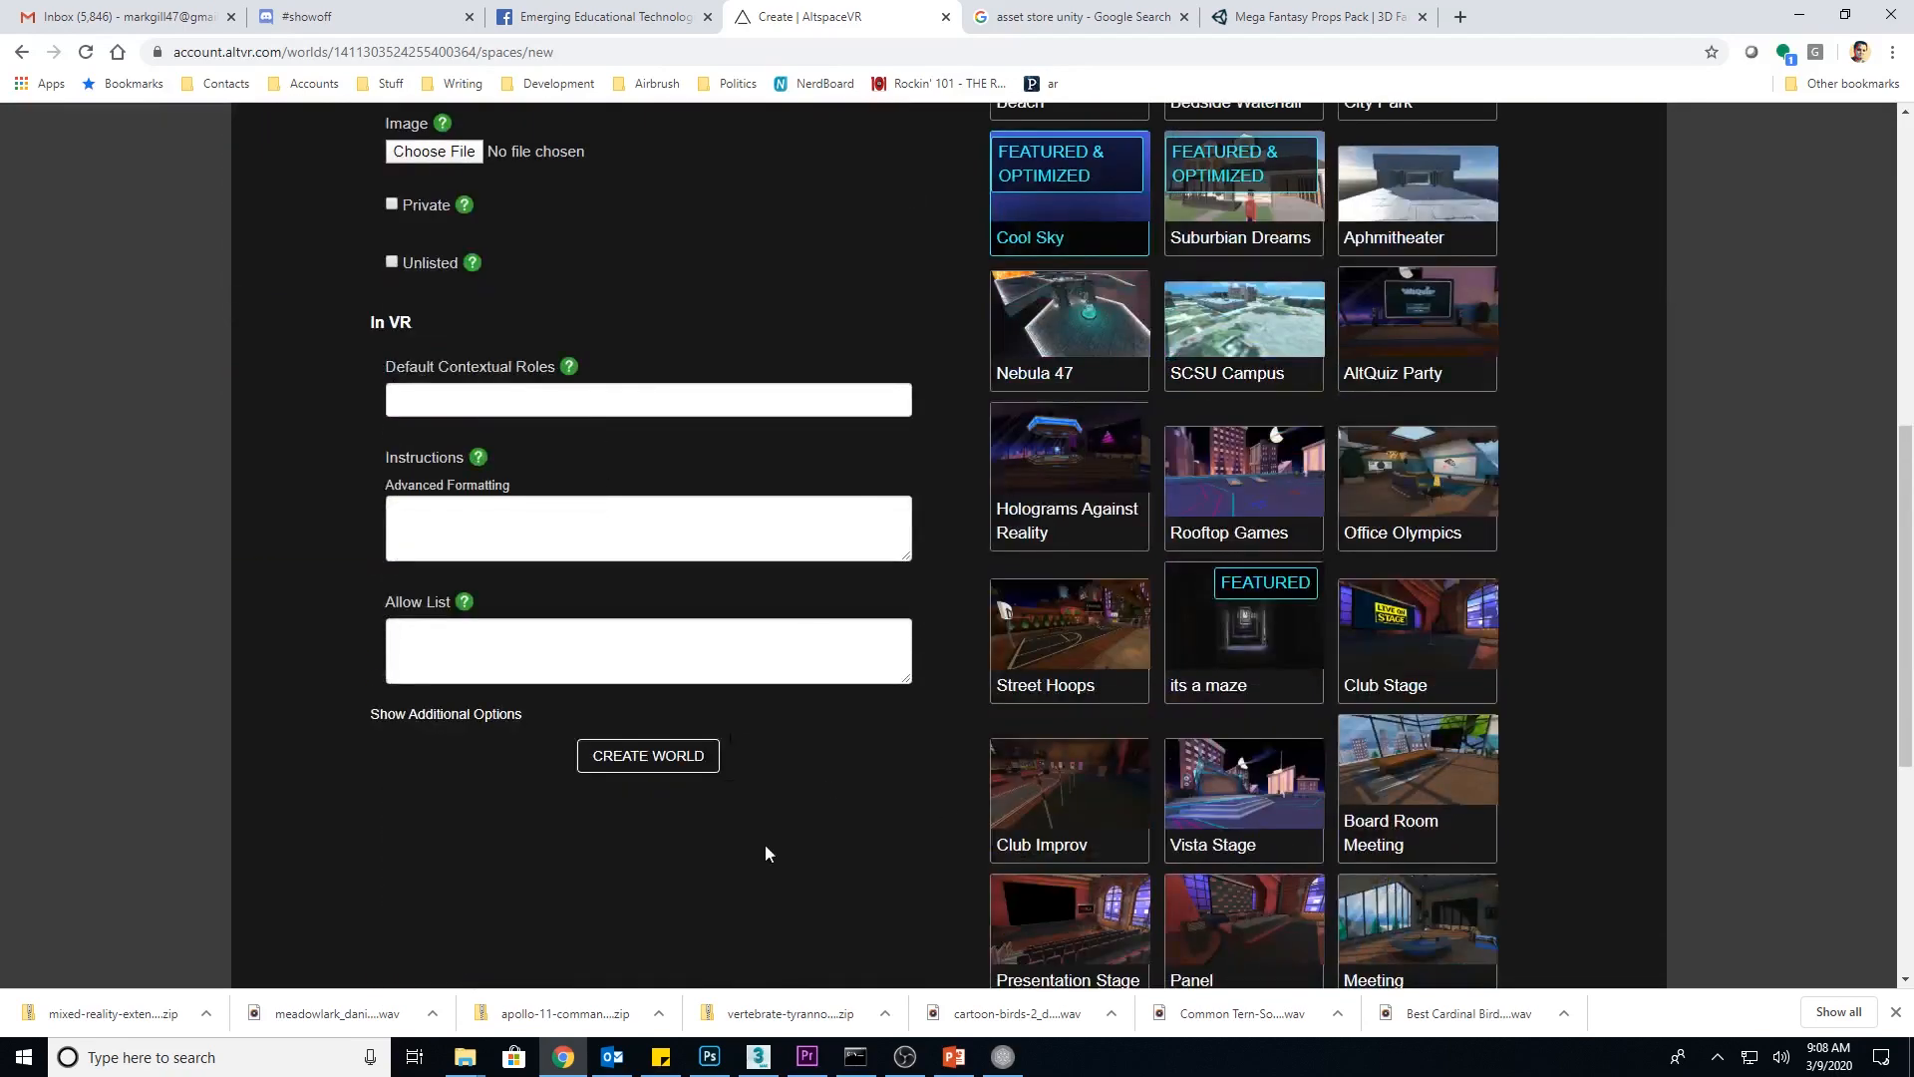
pyautogui.scroll(3, 1521, 451)
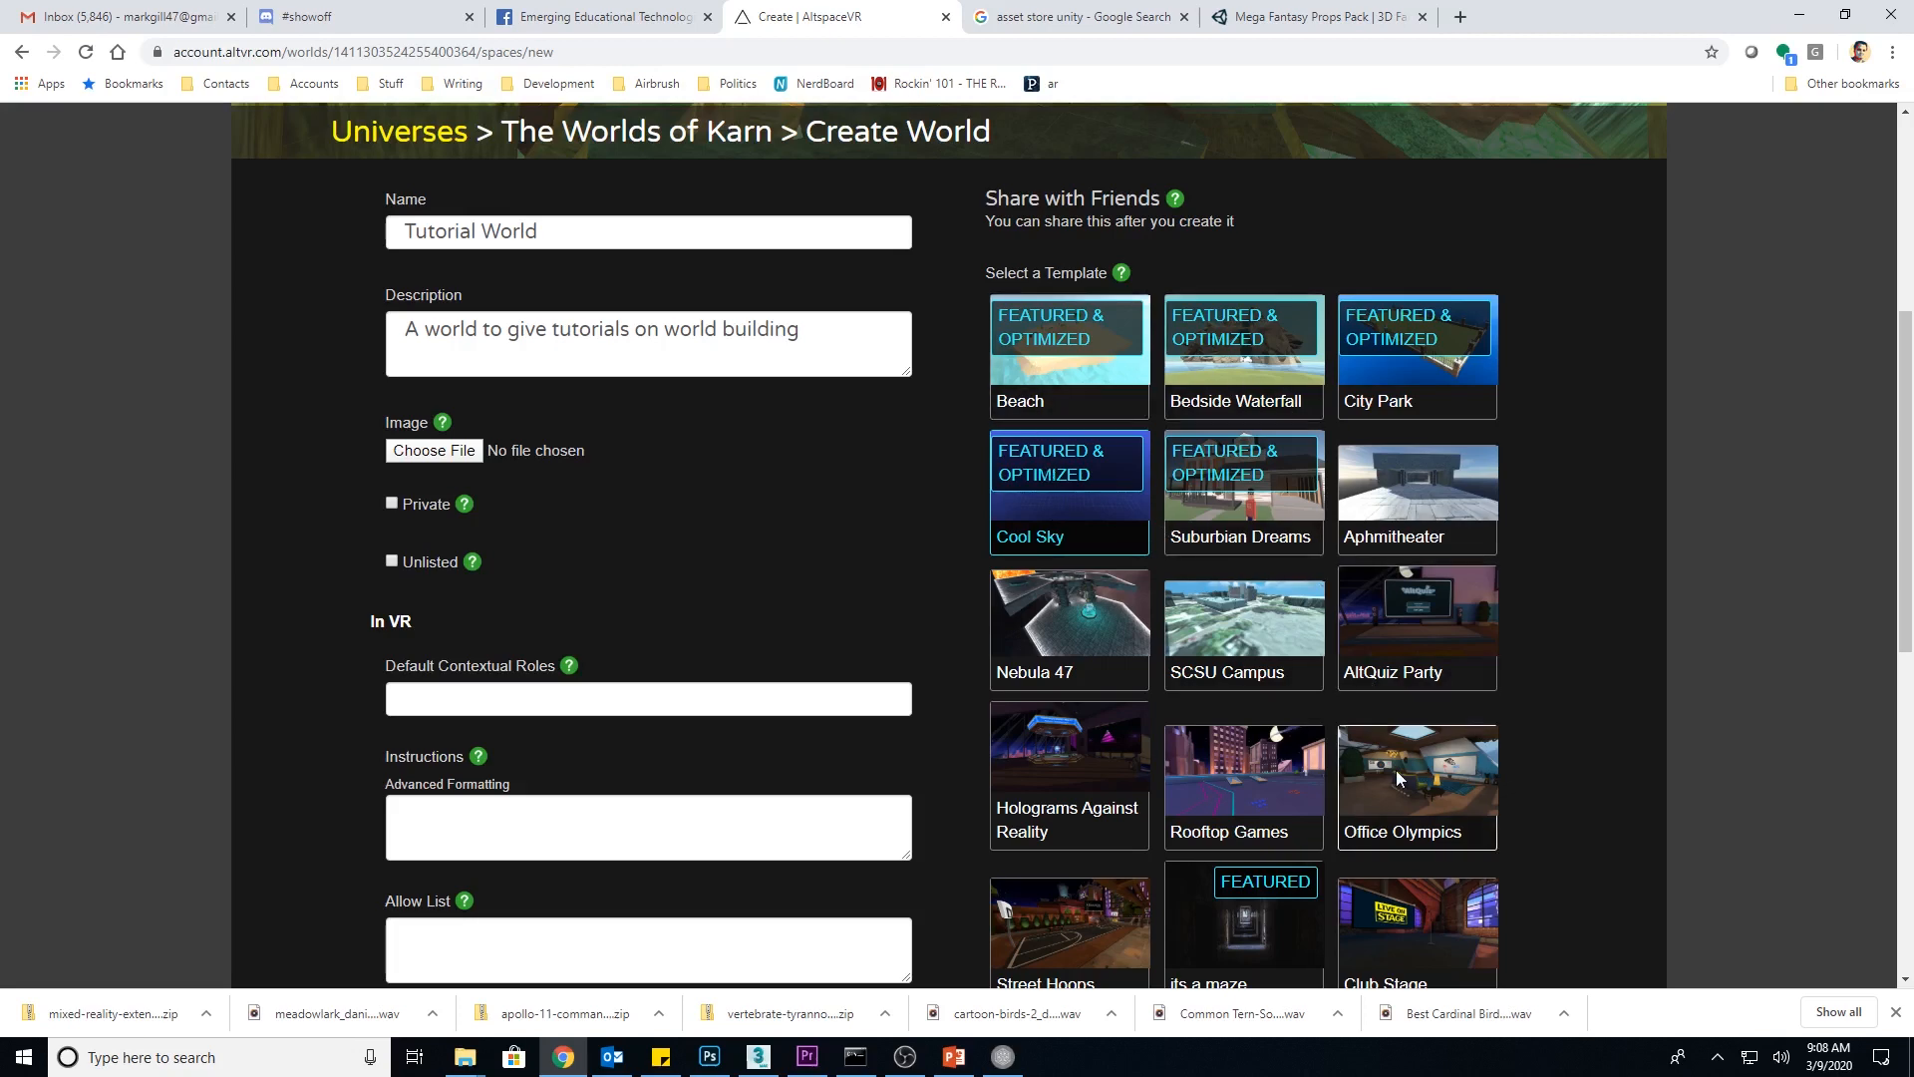
pyautogui.scroll(-3, 1396, 769)
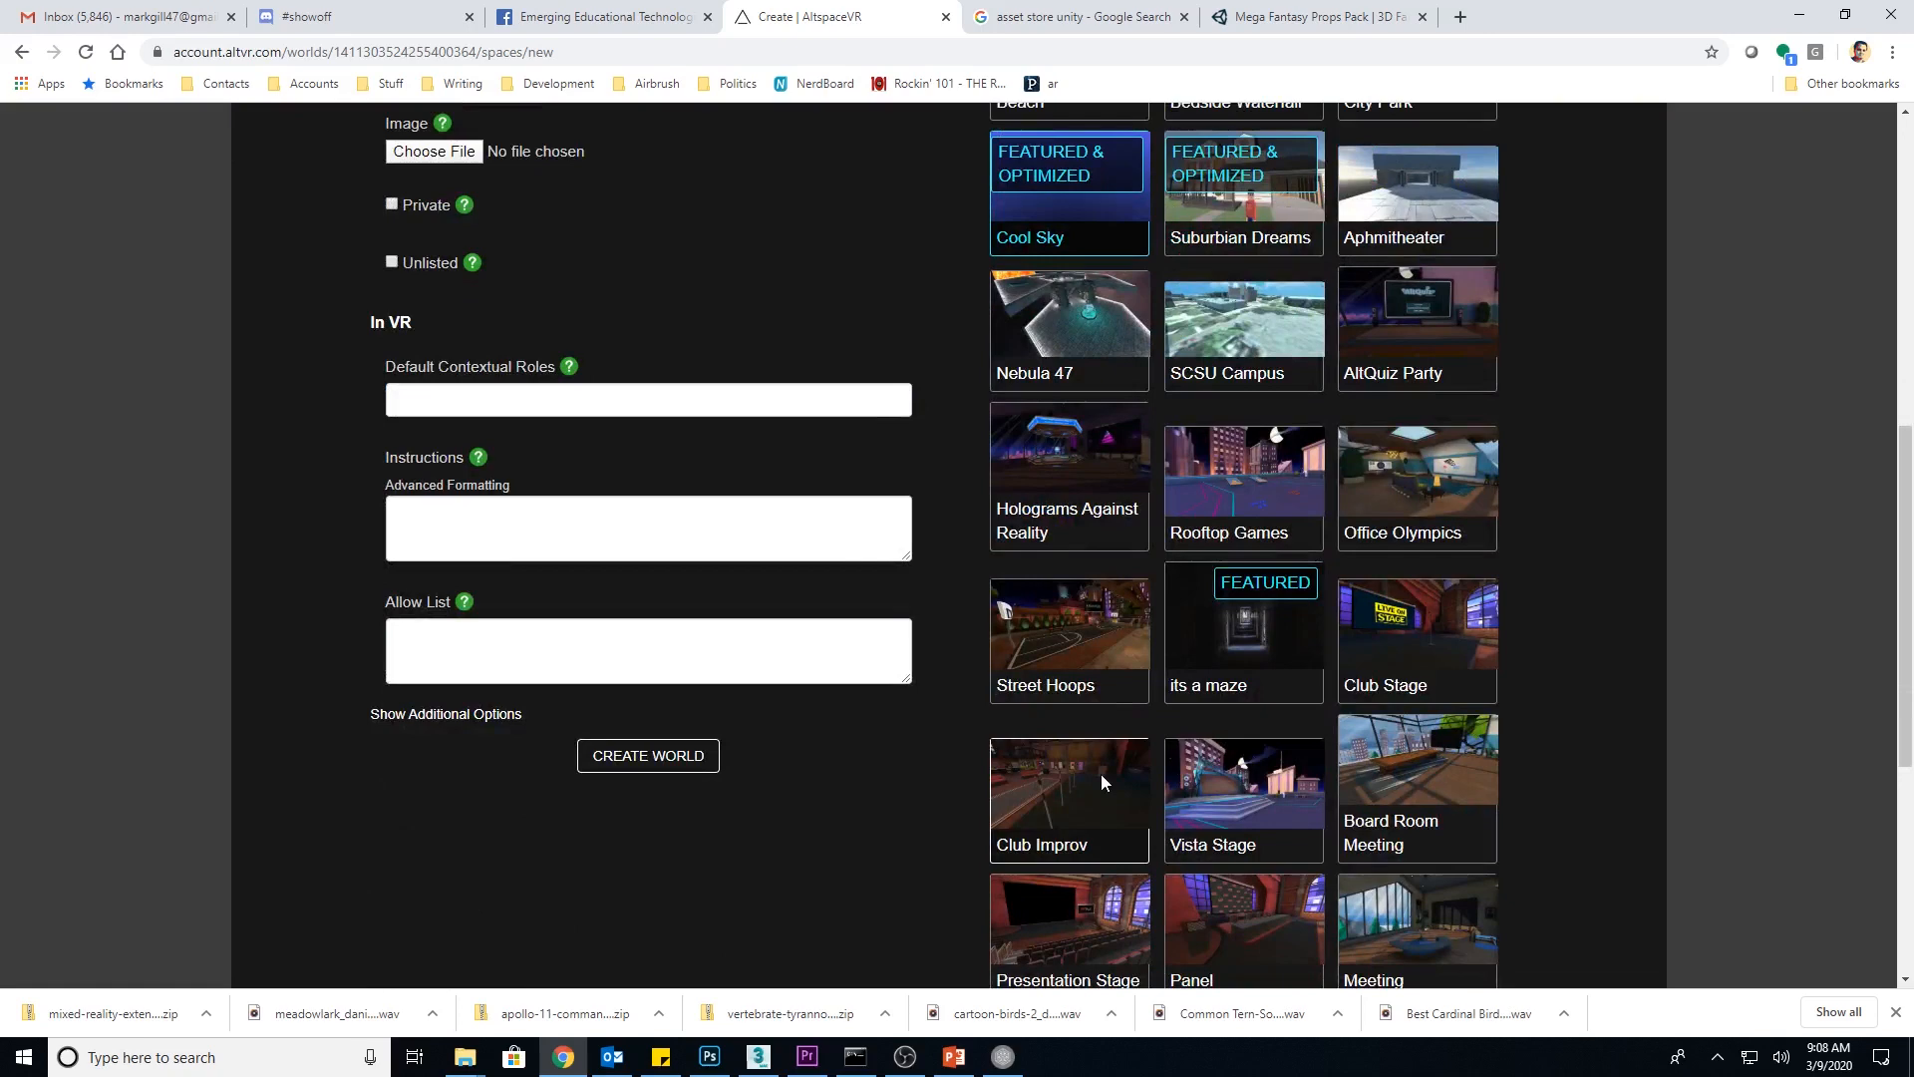
pyautogui.scroll(-2, 1296, 743)
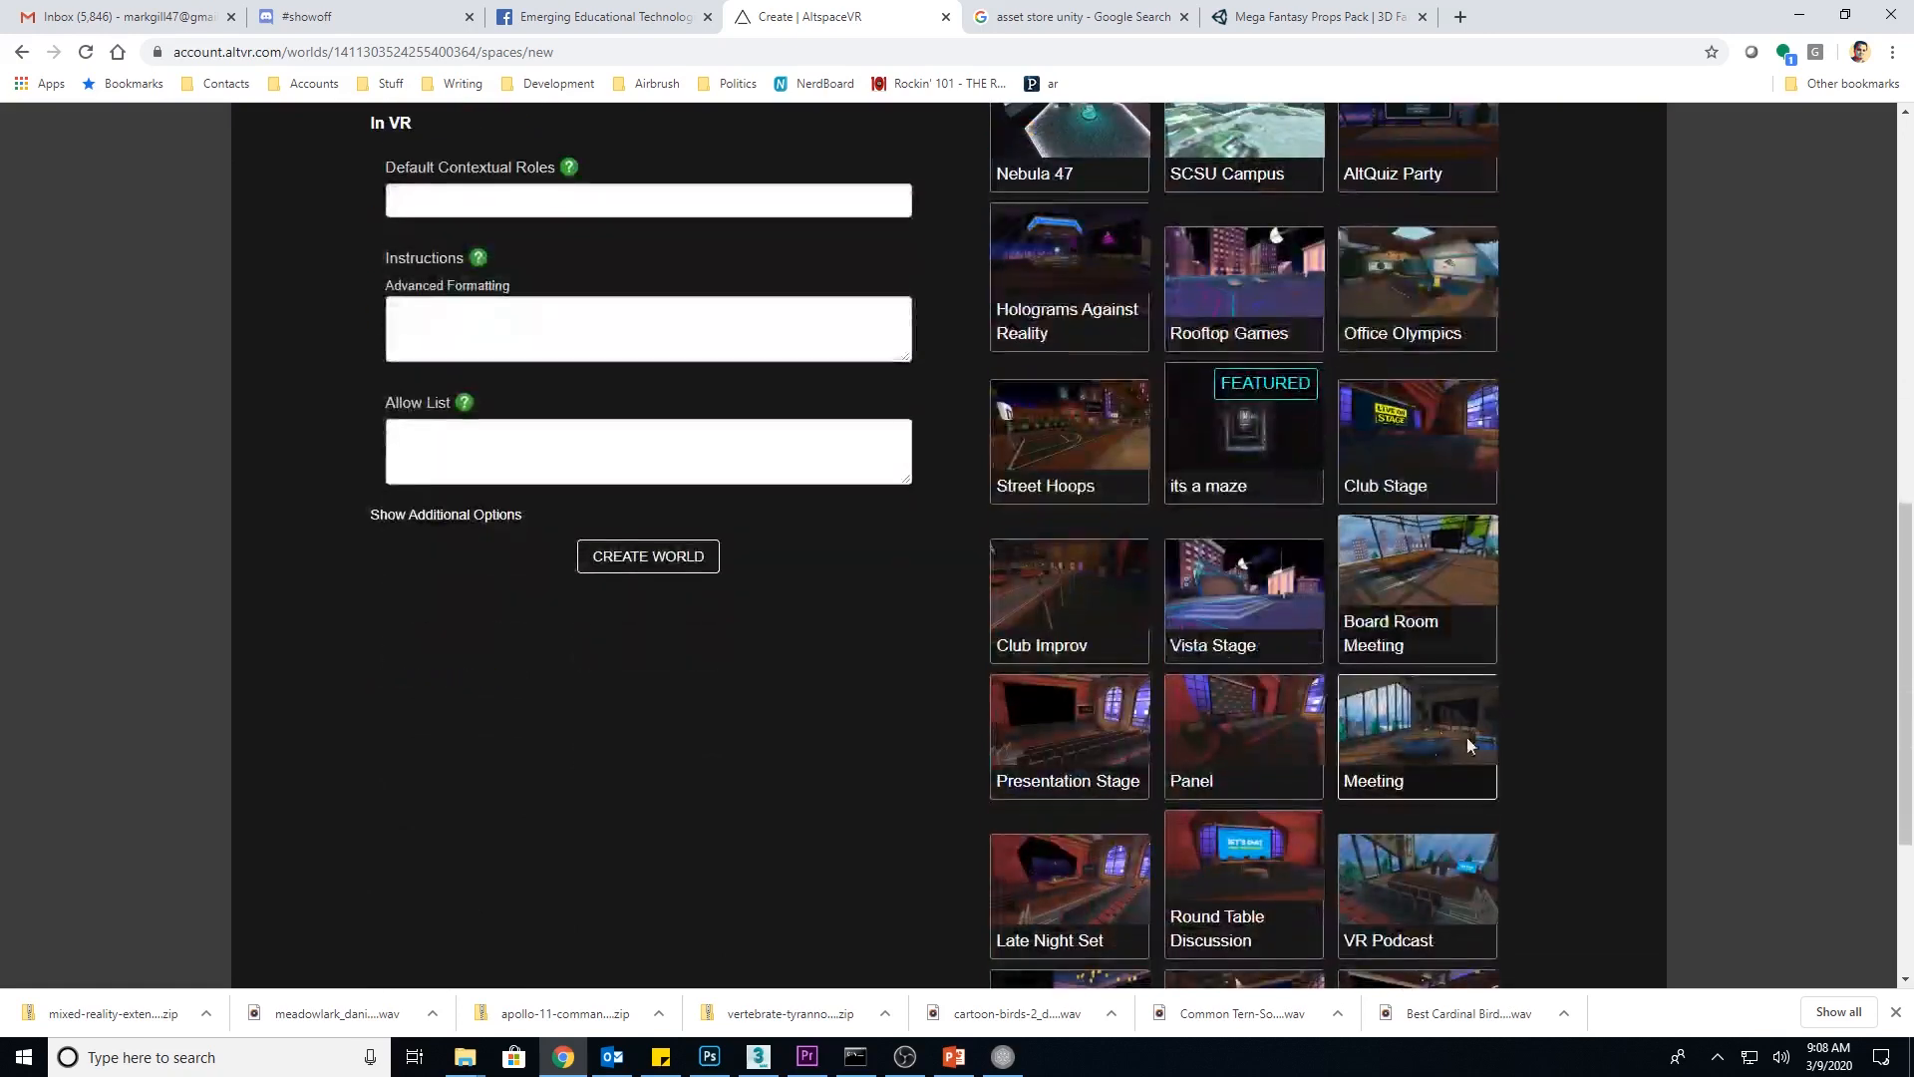
pyautogui.scroll(-2, 1222, 709)
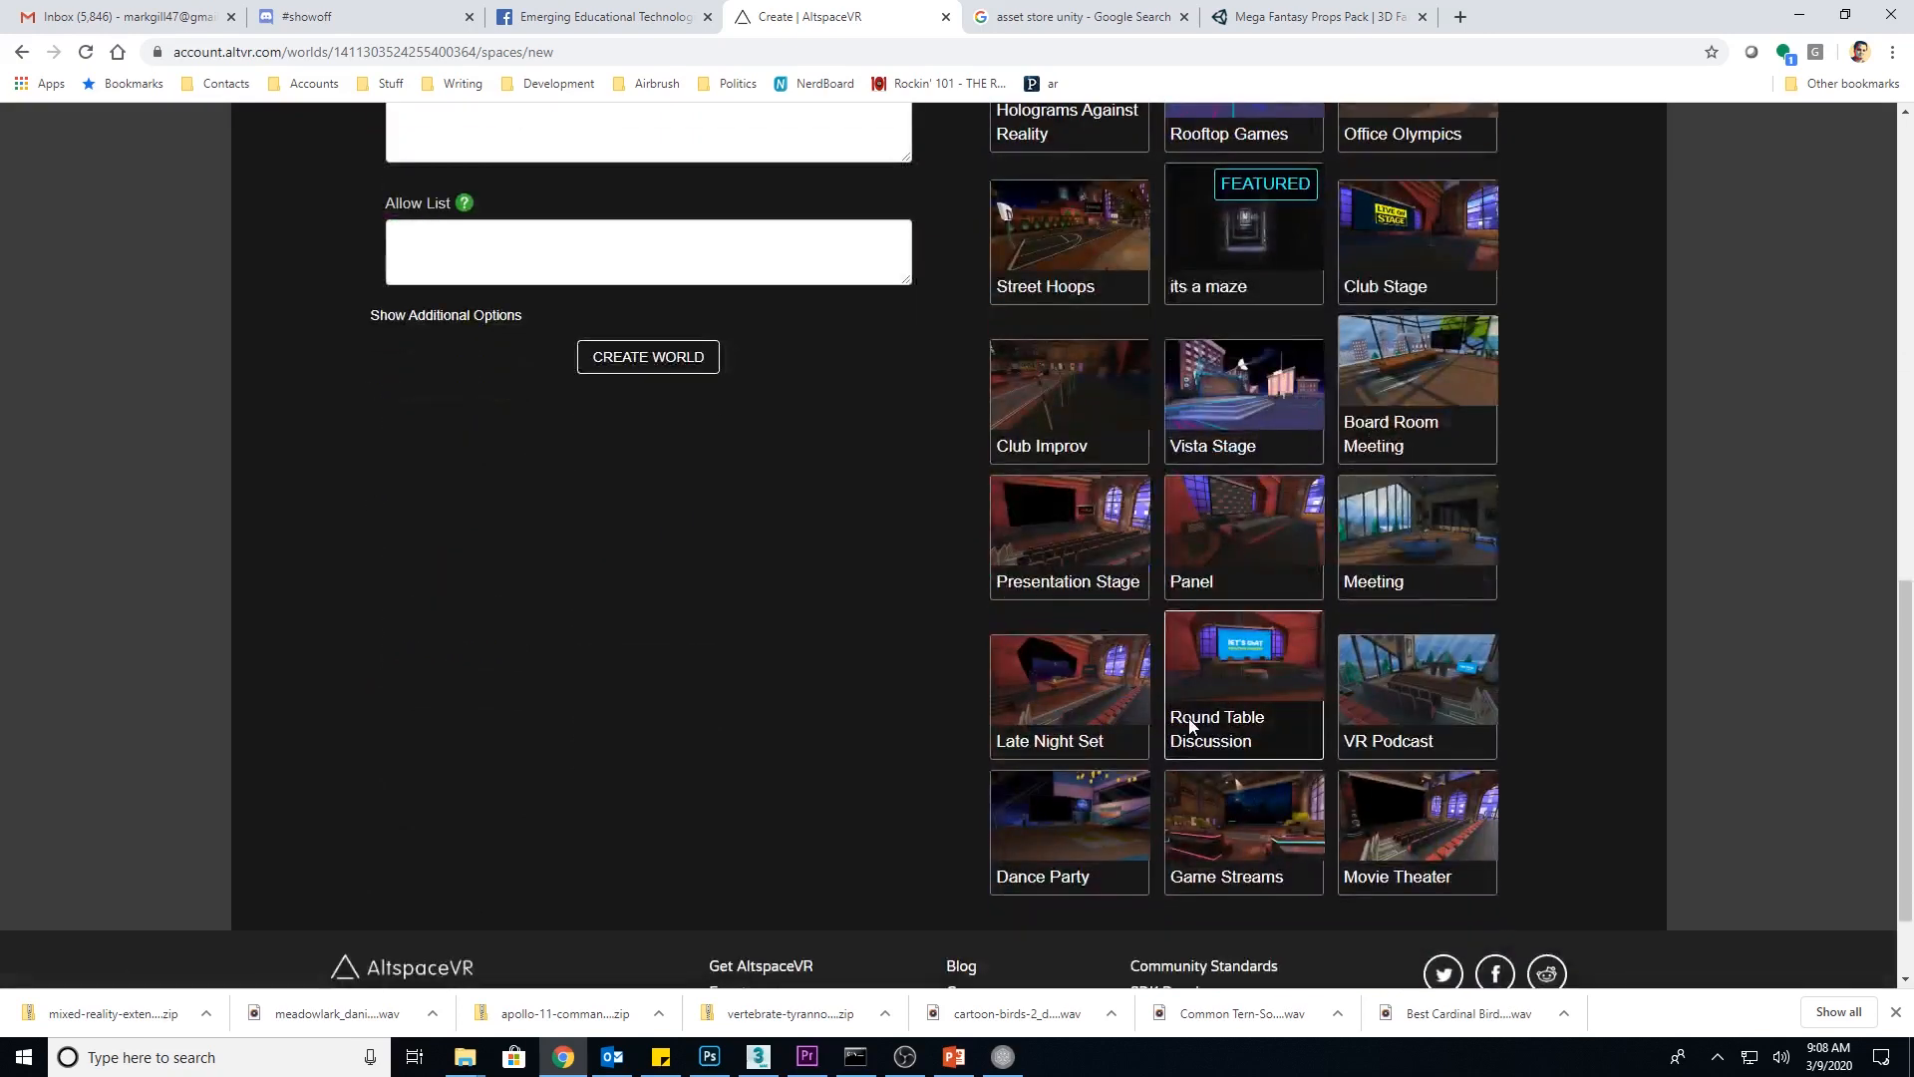
pyautogui.scroll(8, 1191, 725)
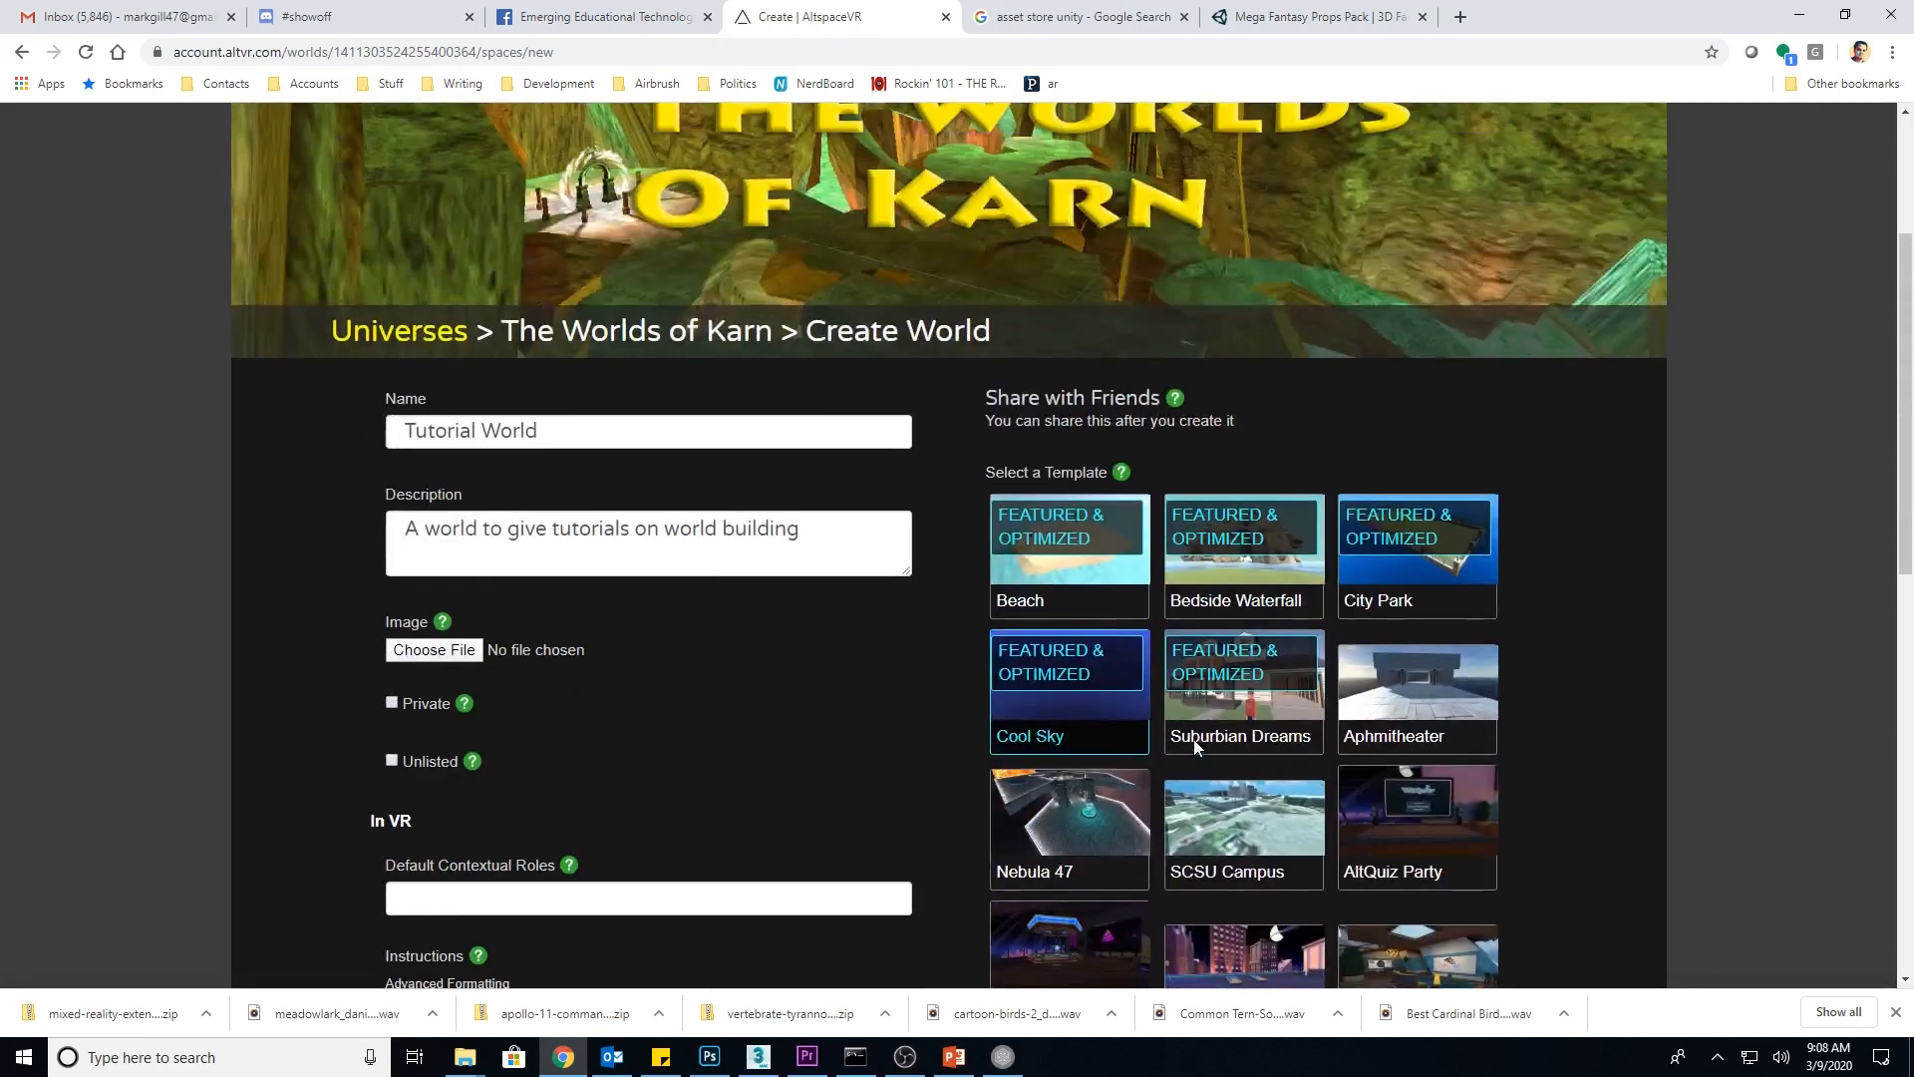
pyautogui.click(1415, 573)
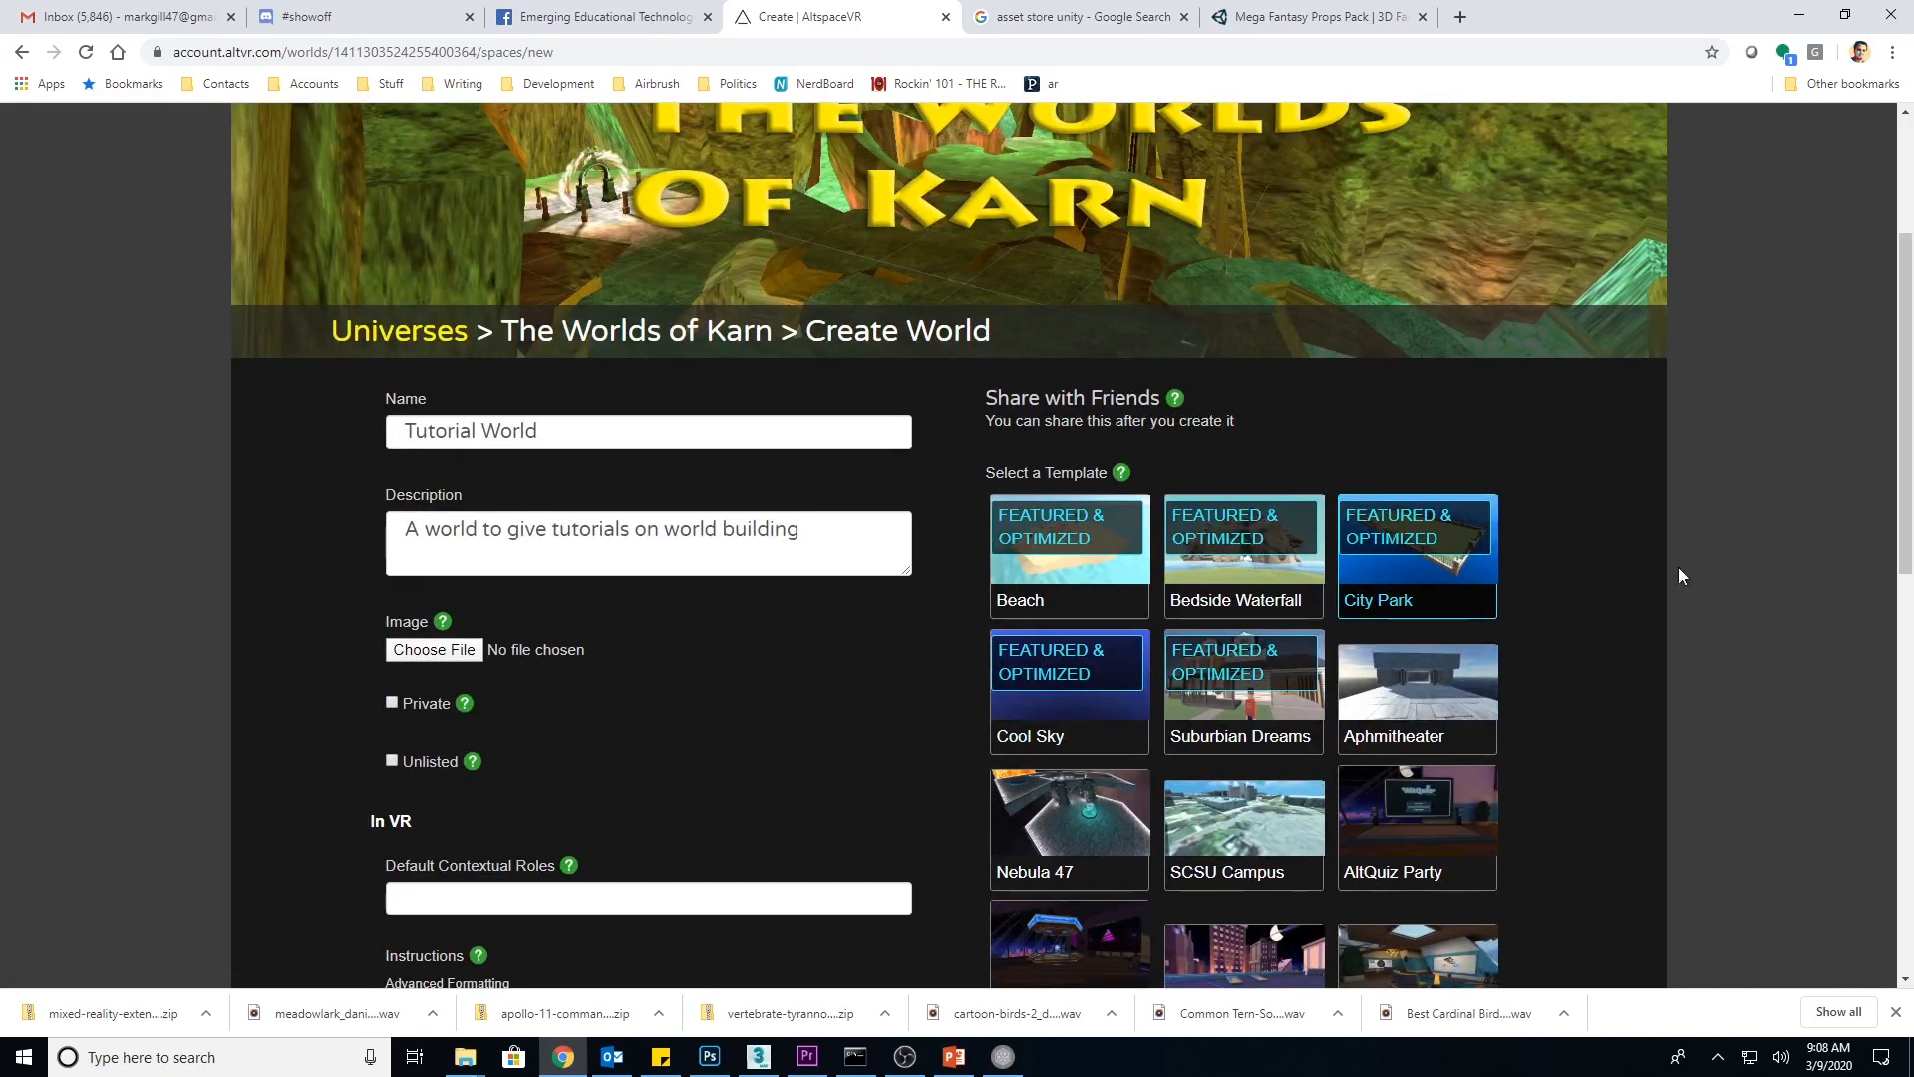
pyautogui.scroll(-5, 1534, 577)
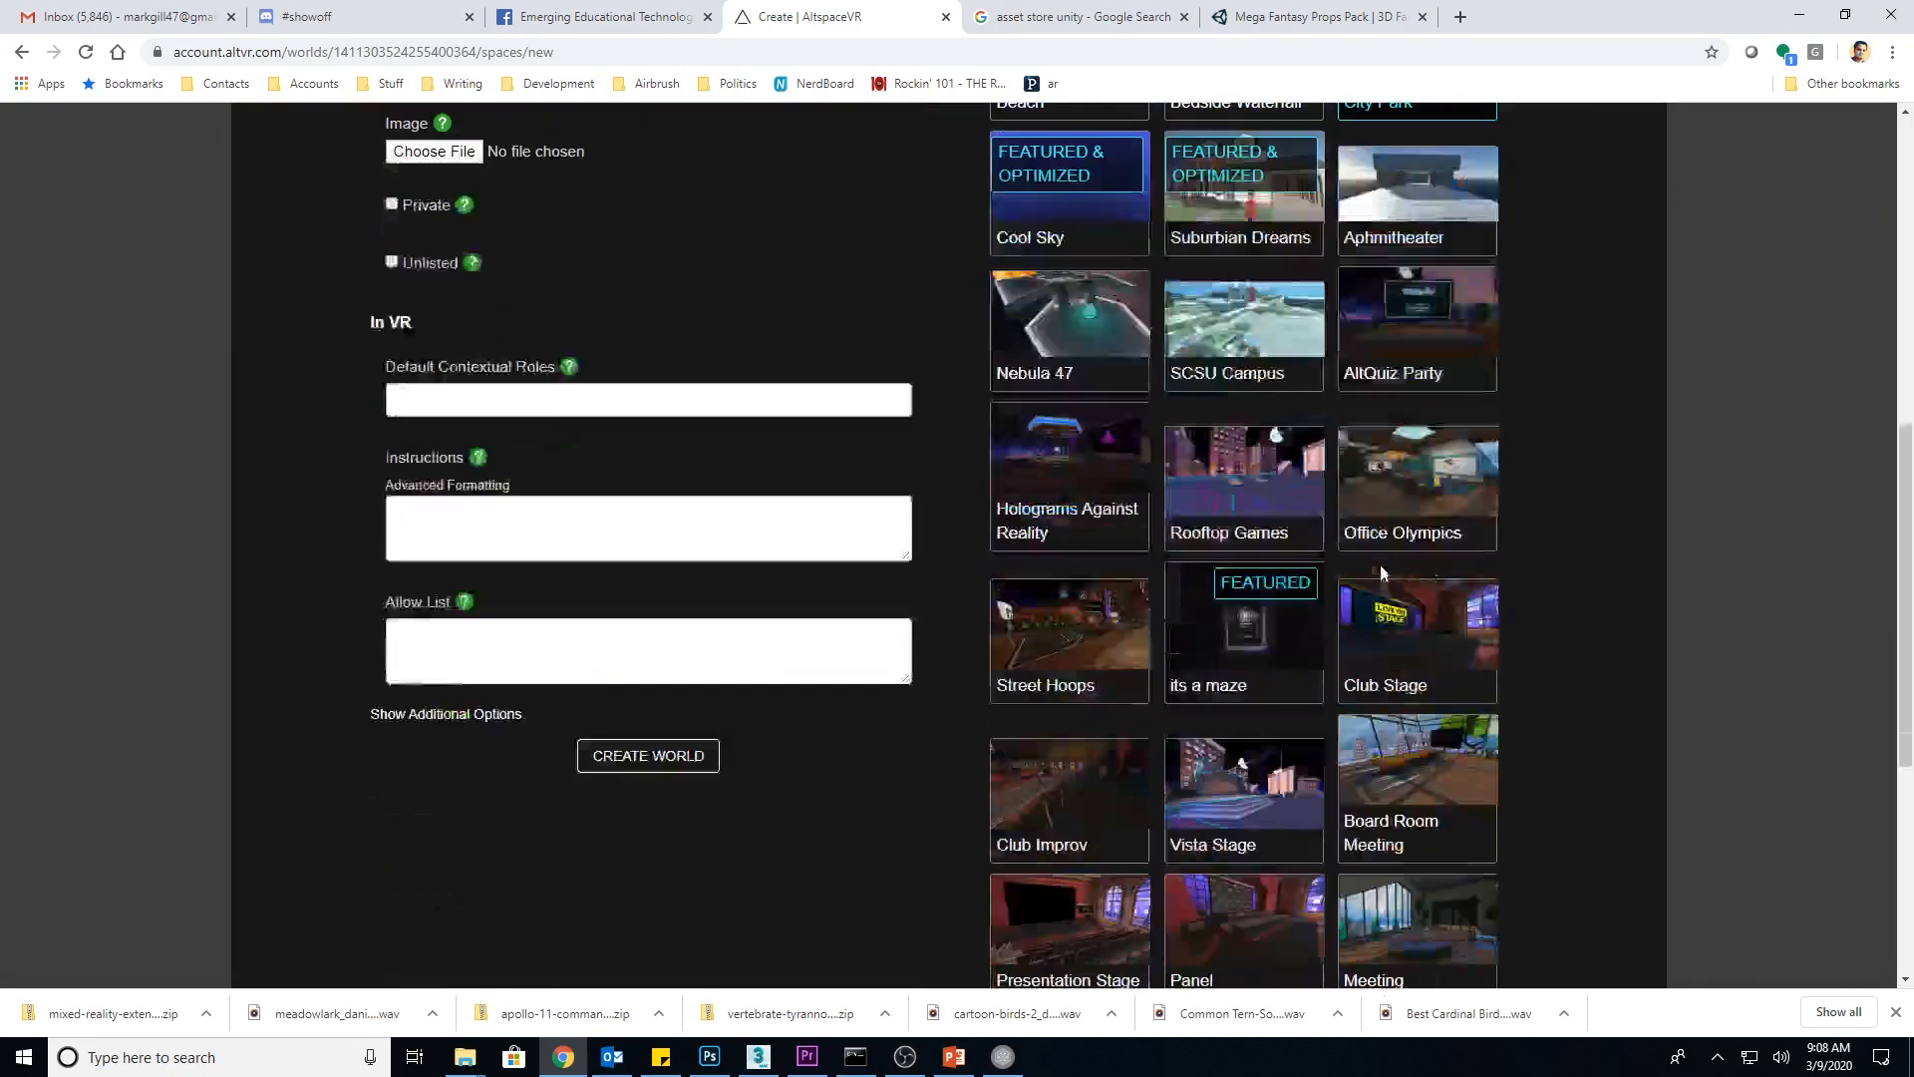
pyautogui.click(624, 759)
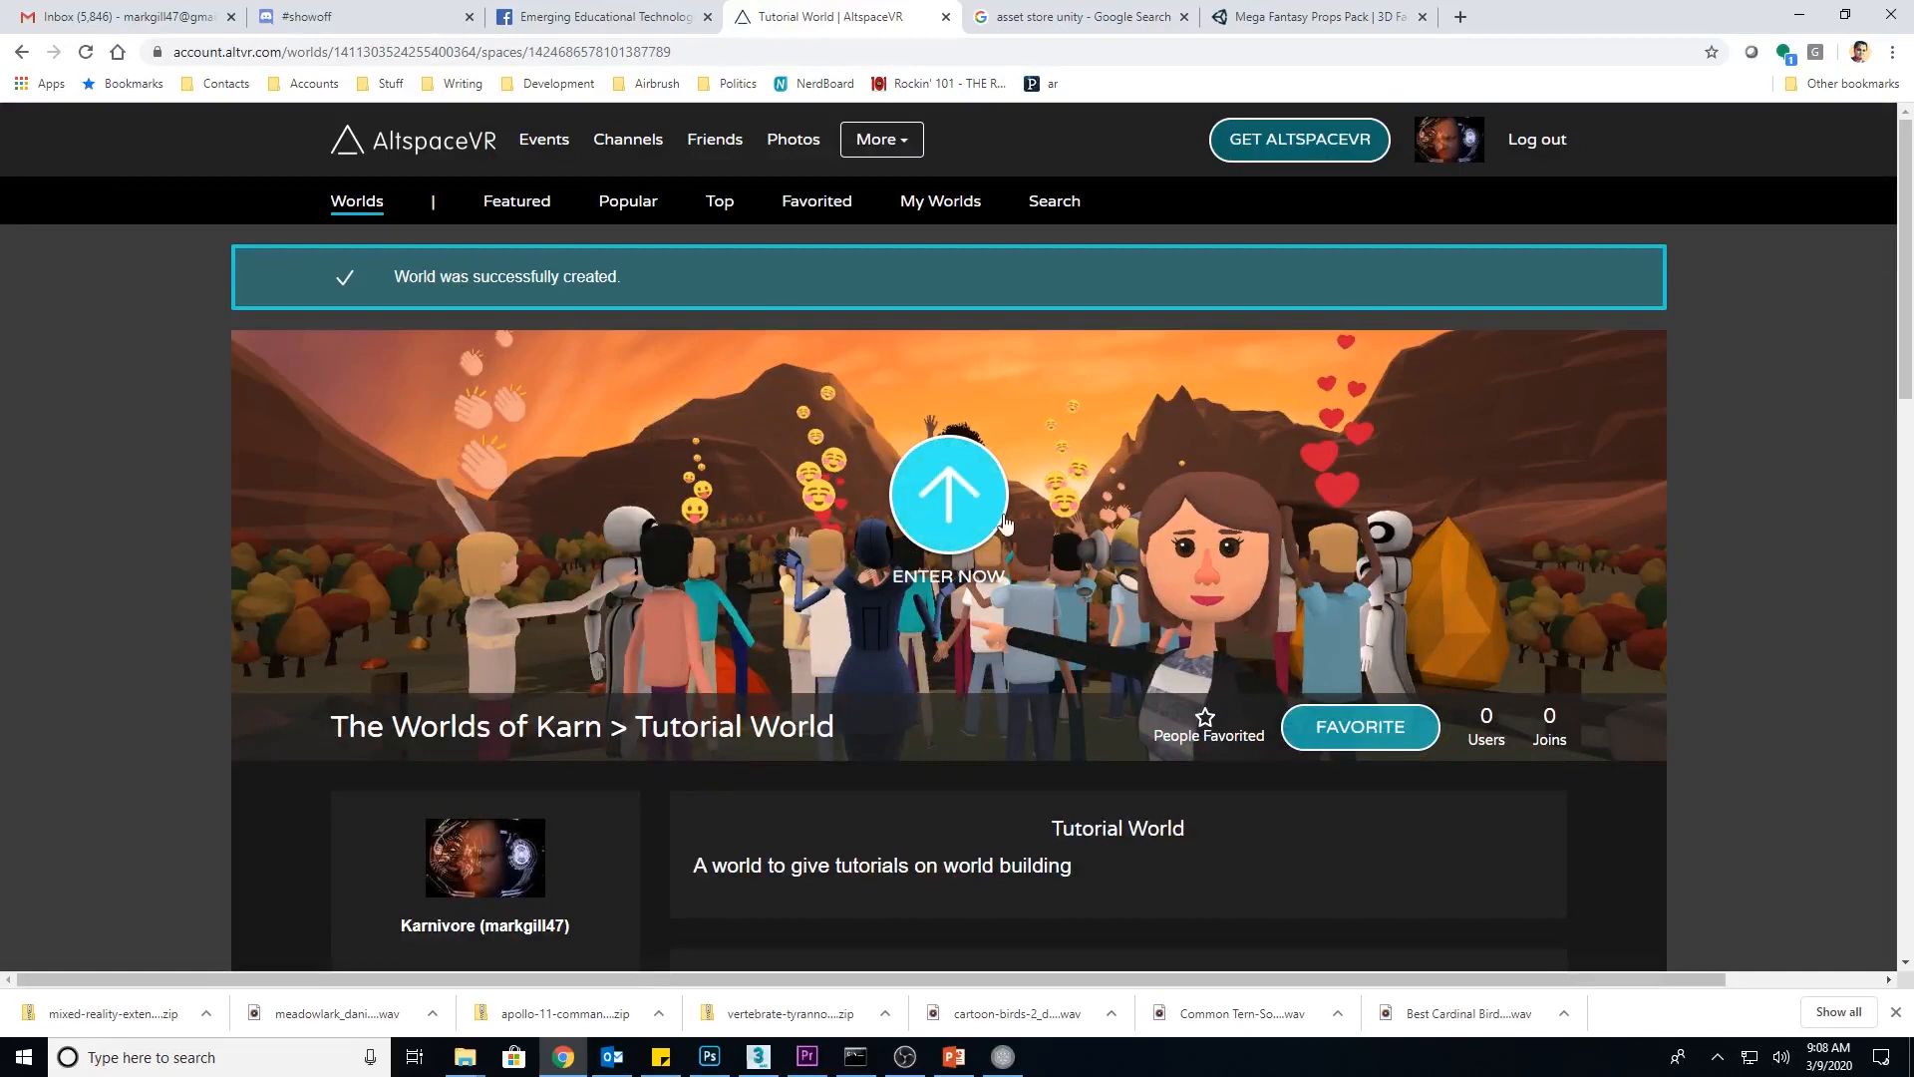
# Try to enter Tutorial World from its page, and select the page's full web address
pyautogui.click(952, 498)
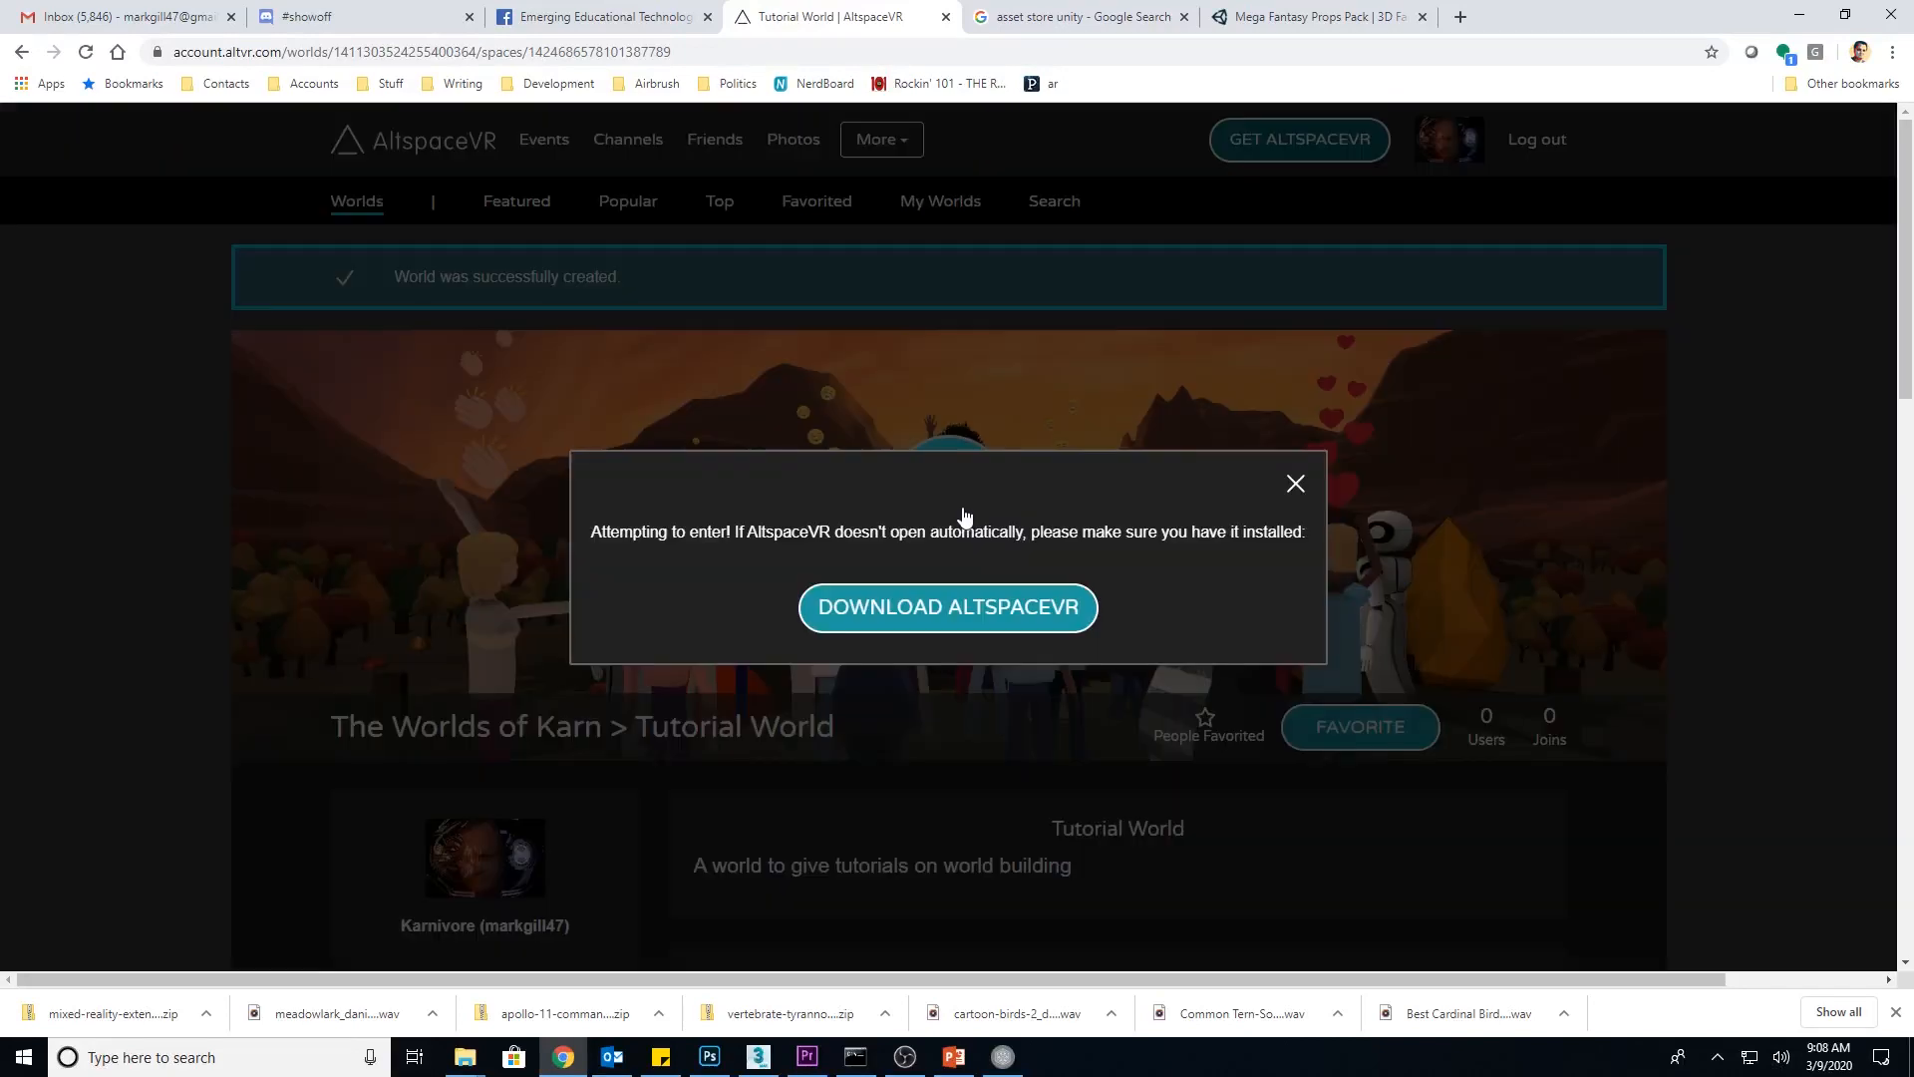
pyautogui.click(1295, 486)
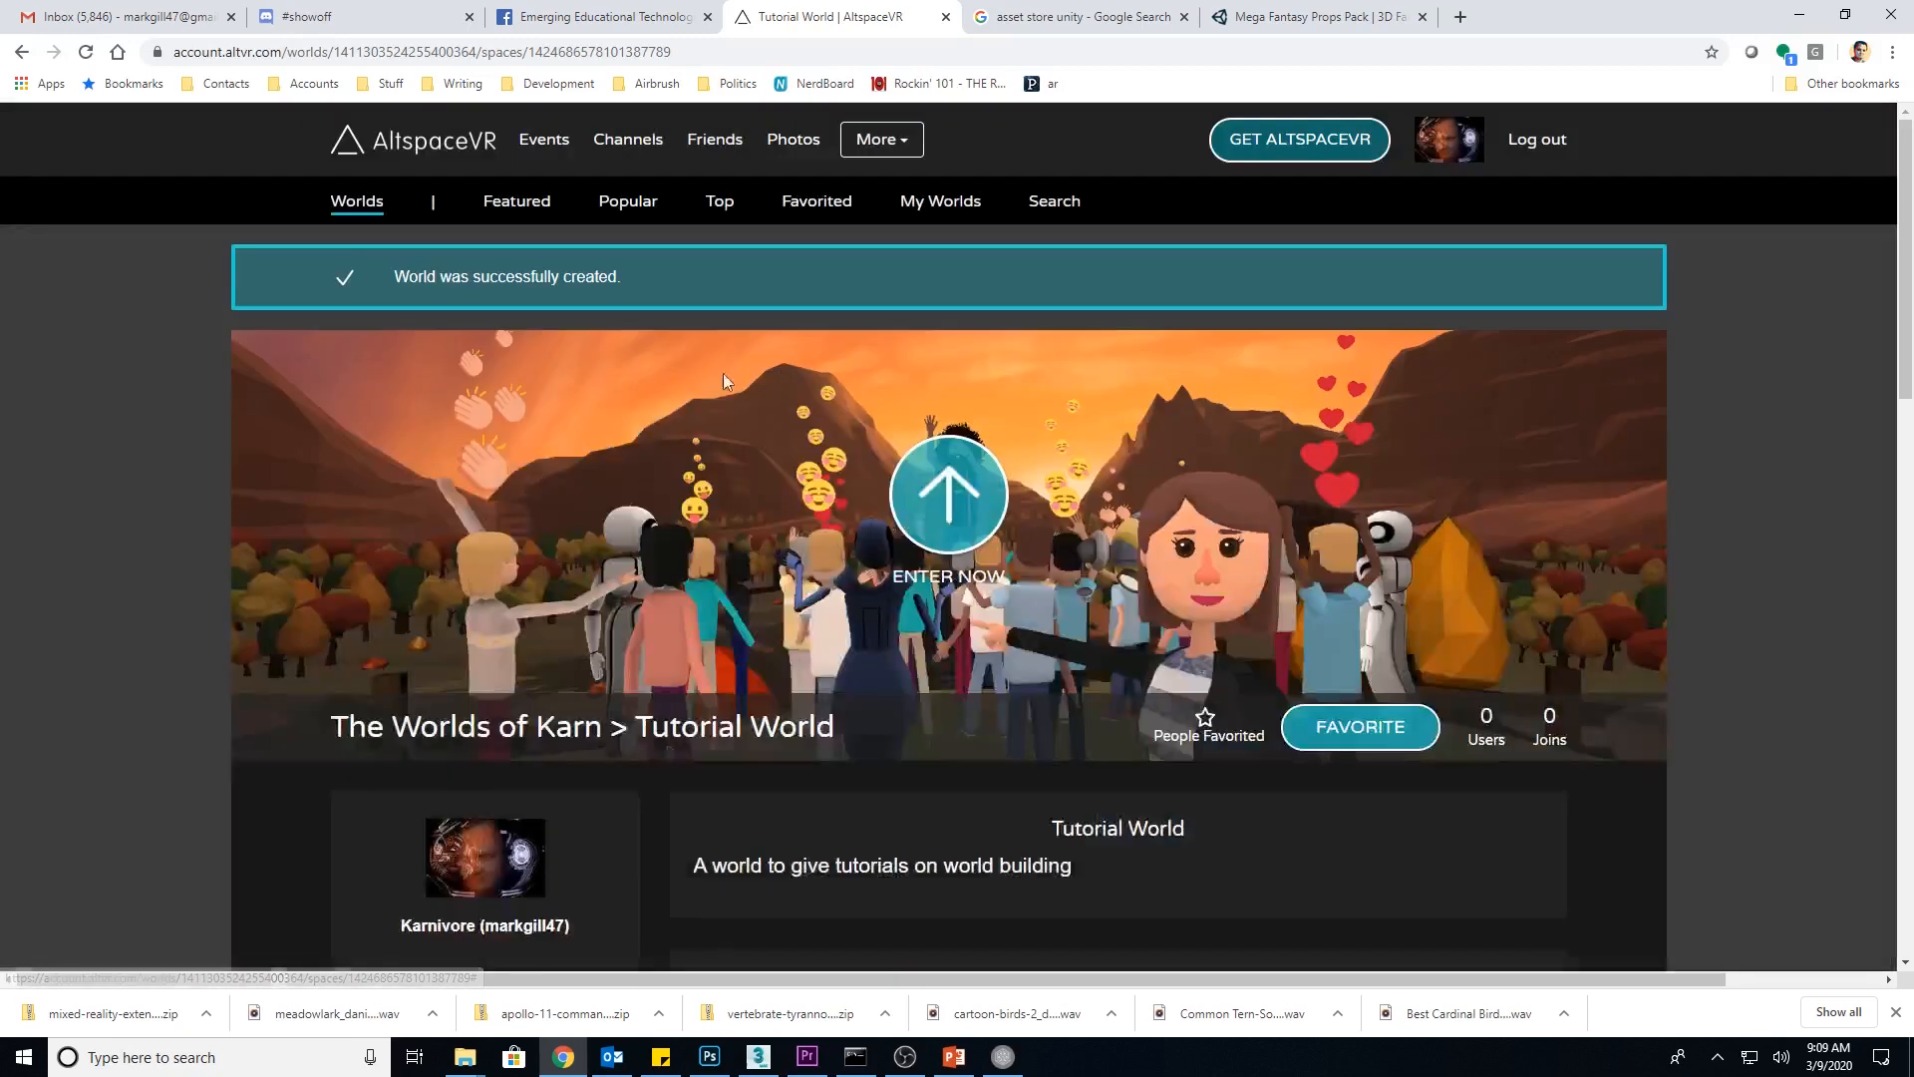
pyautogui.click(200, 50)
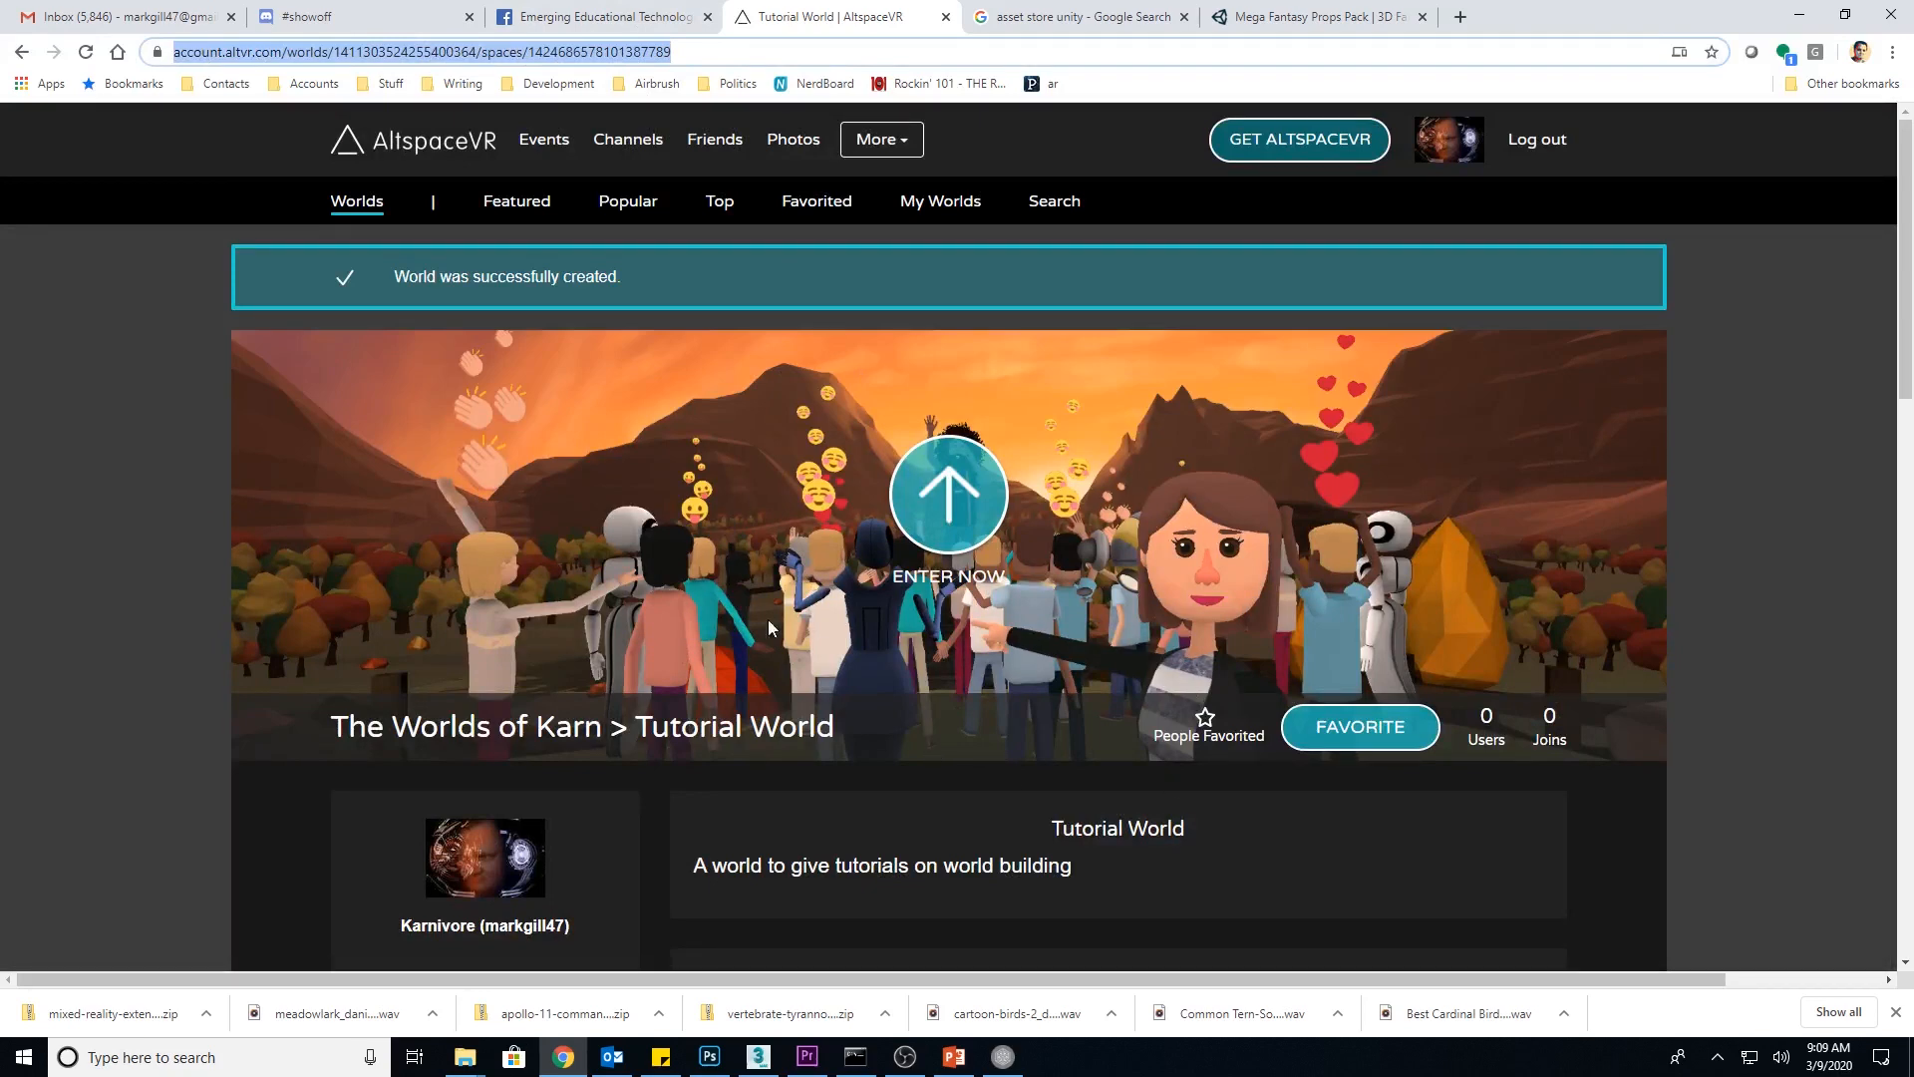
pyautogui.scroll(-2, 787, 619)
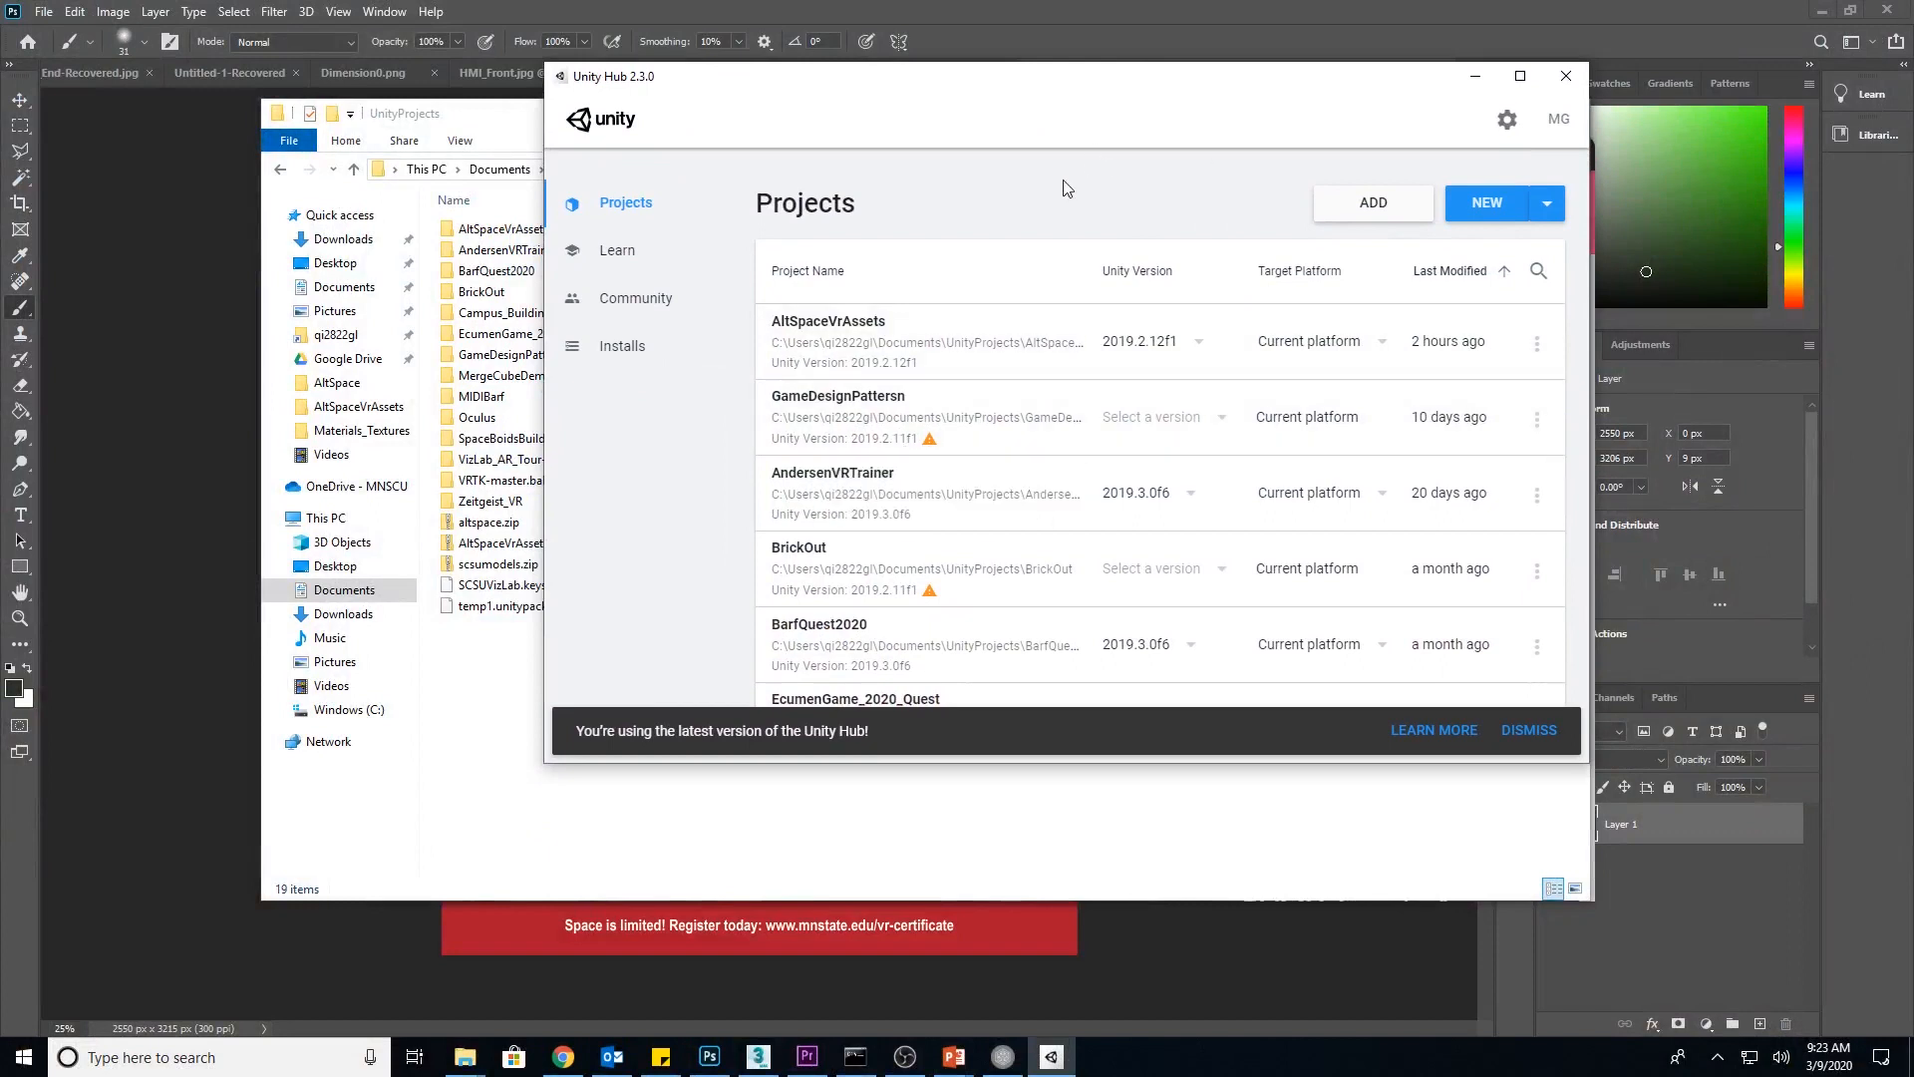
# In Unity Hub, create a new 3D project named AltspaceTutorial with Unity version 2019.2.12f1
pyautogui.click(1548, 208)
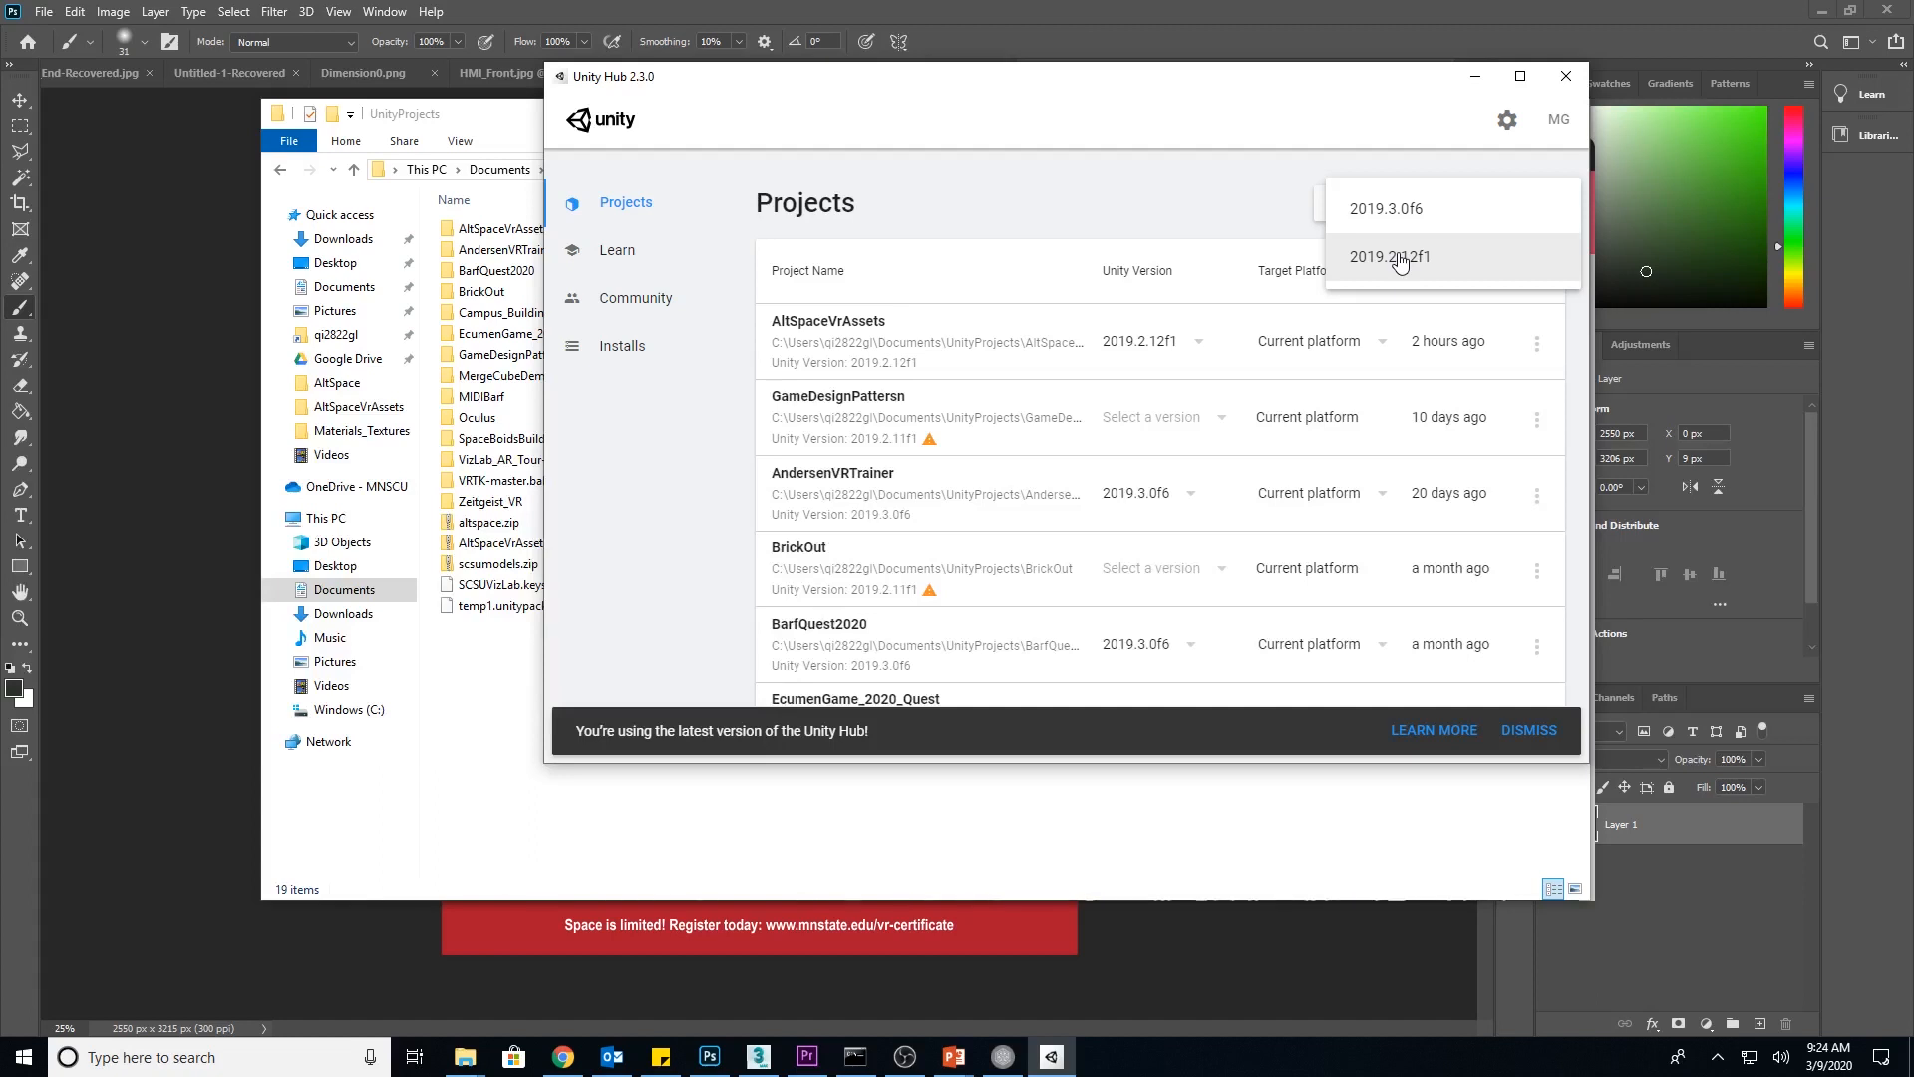
pyautogui.click(1400, 259)
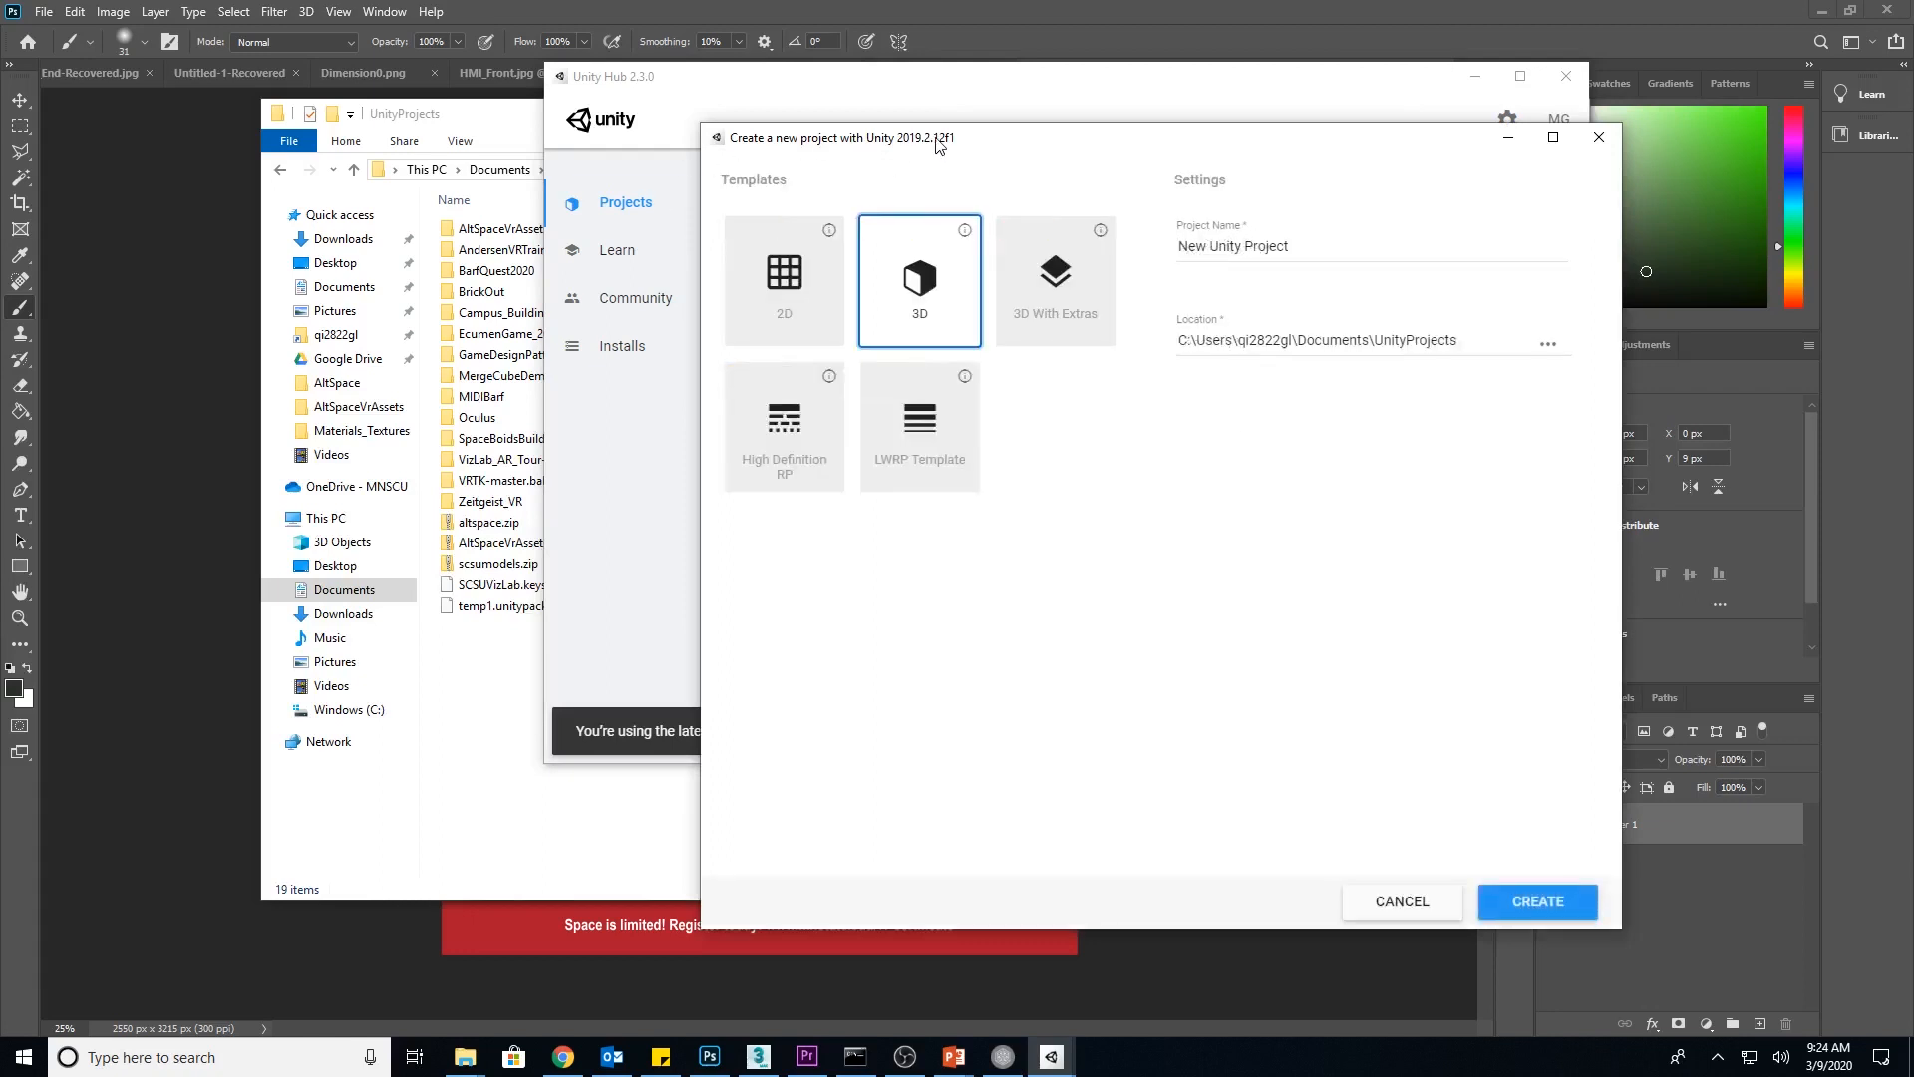
pyautogui.tripleClick(1285, 247)
pyautogui.write('A')
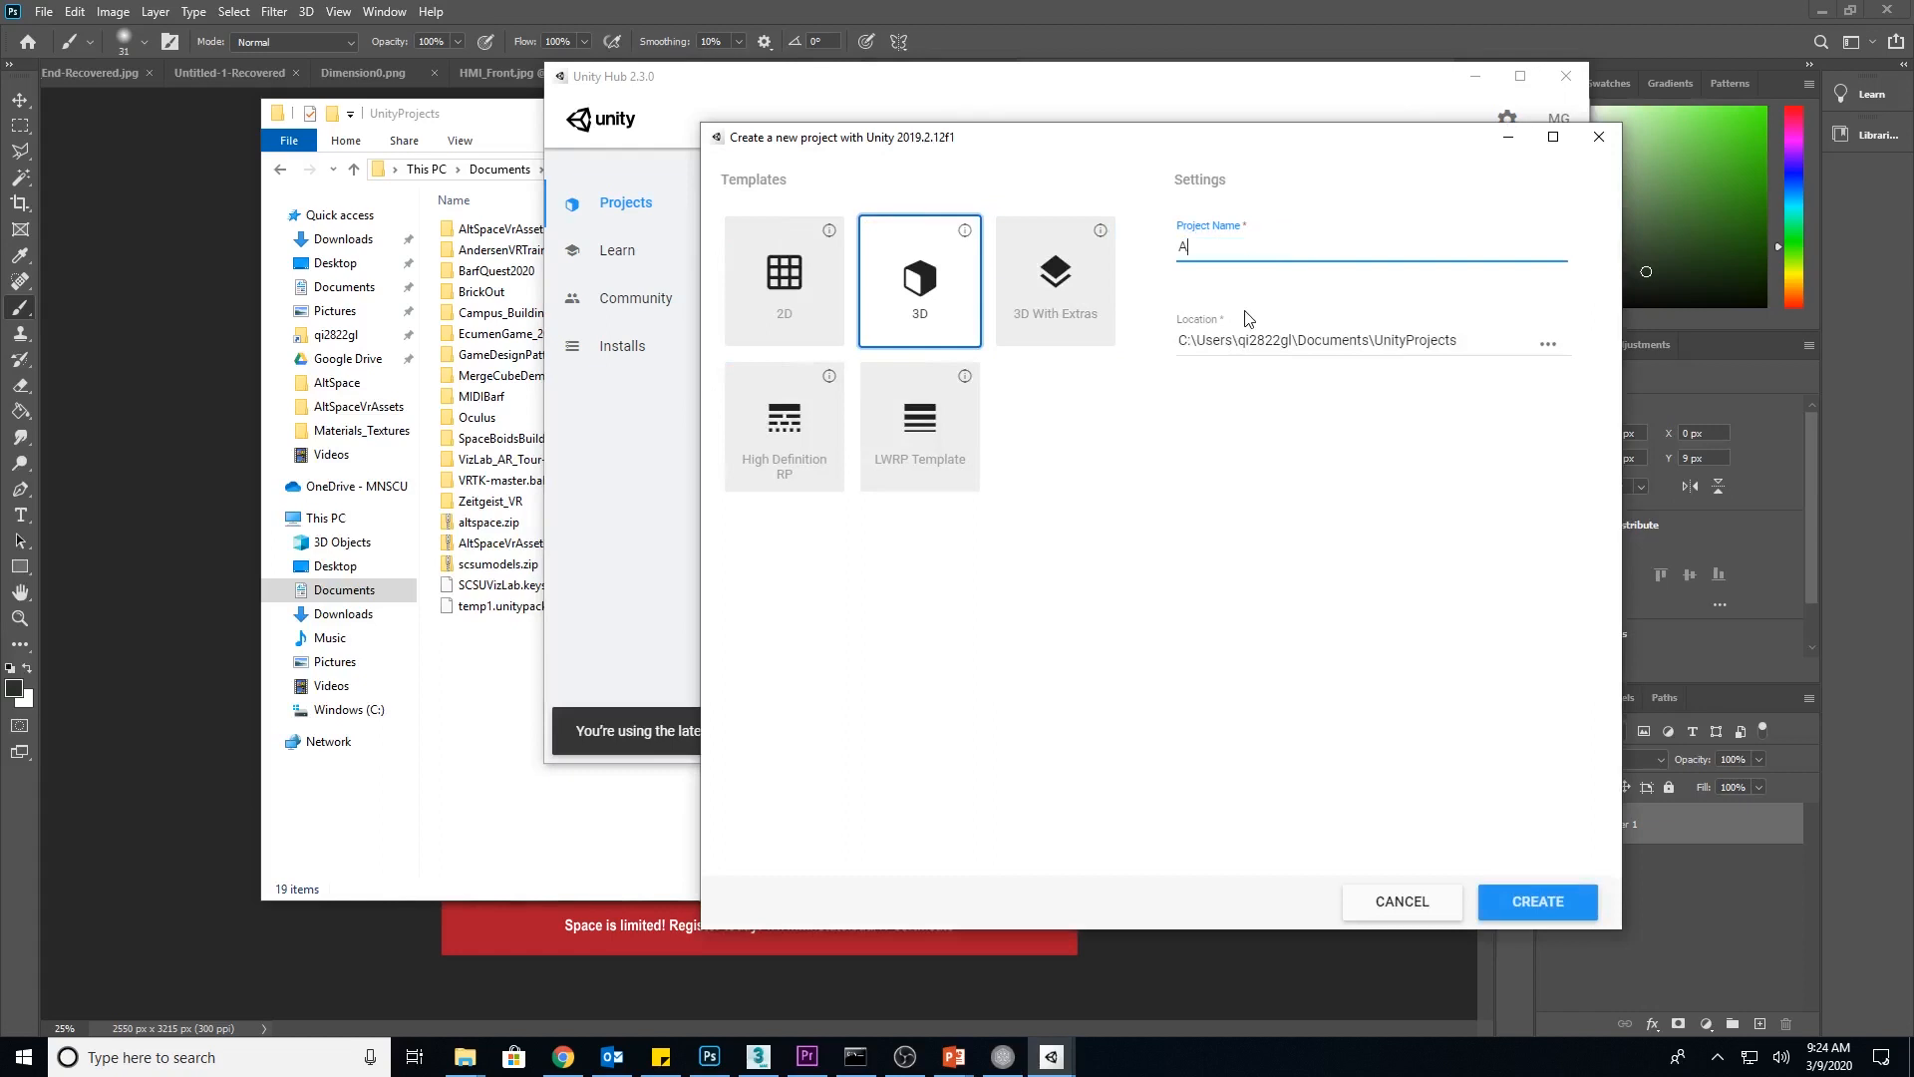
pyautogui.write('ltspaceTuitorial')
pyautogui.click(1544, 918)
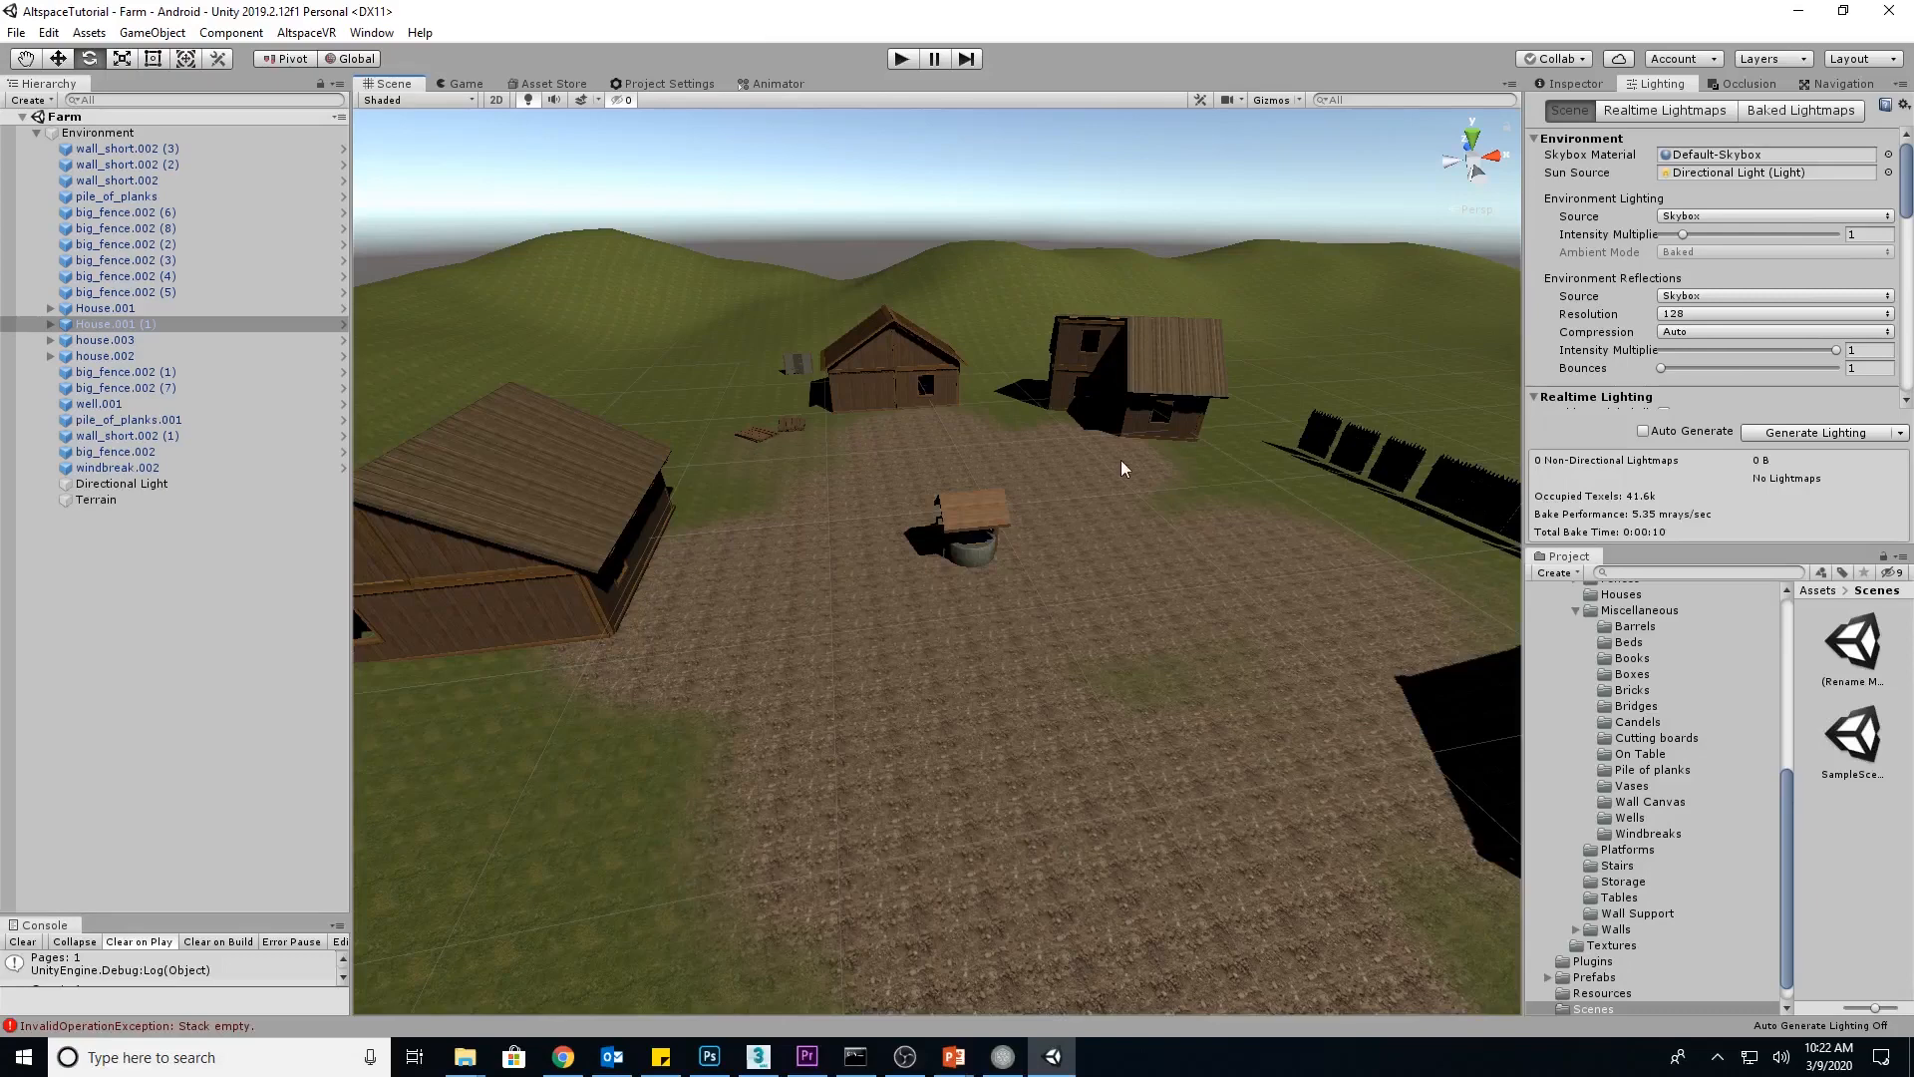
# View the Mega Fantasy Props Pack page of the Unity Asset Store in Chrome, and return to Unity
pyautogui.click(563, 1059)
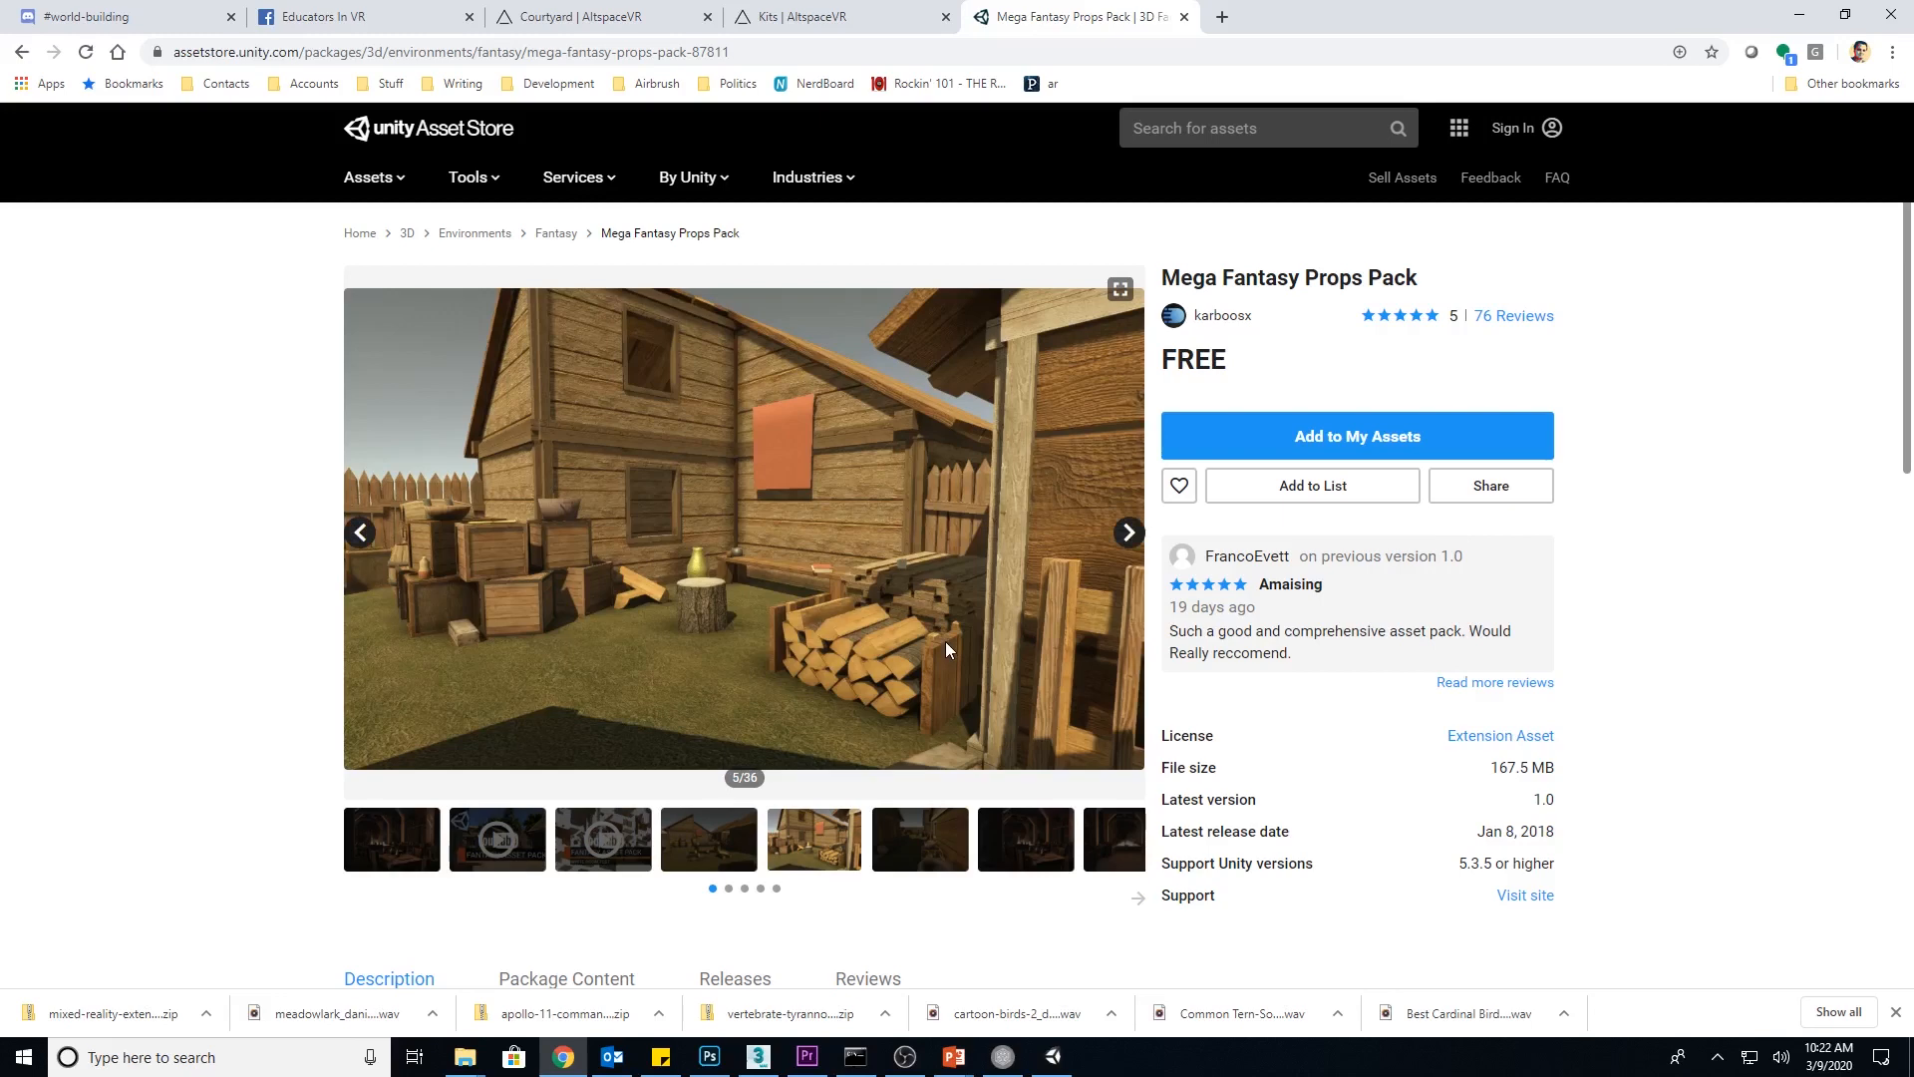
pyautogui.click(1053, 1056)
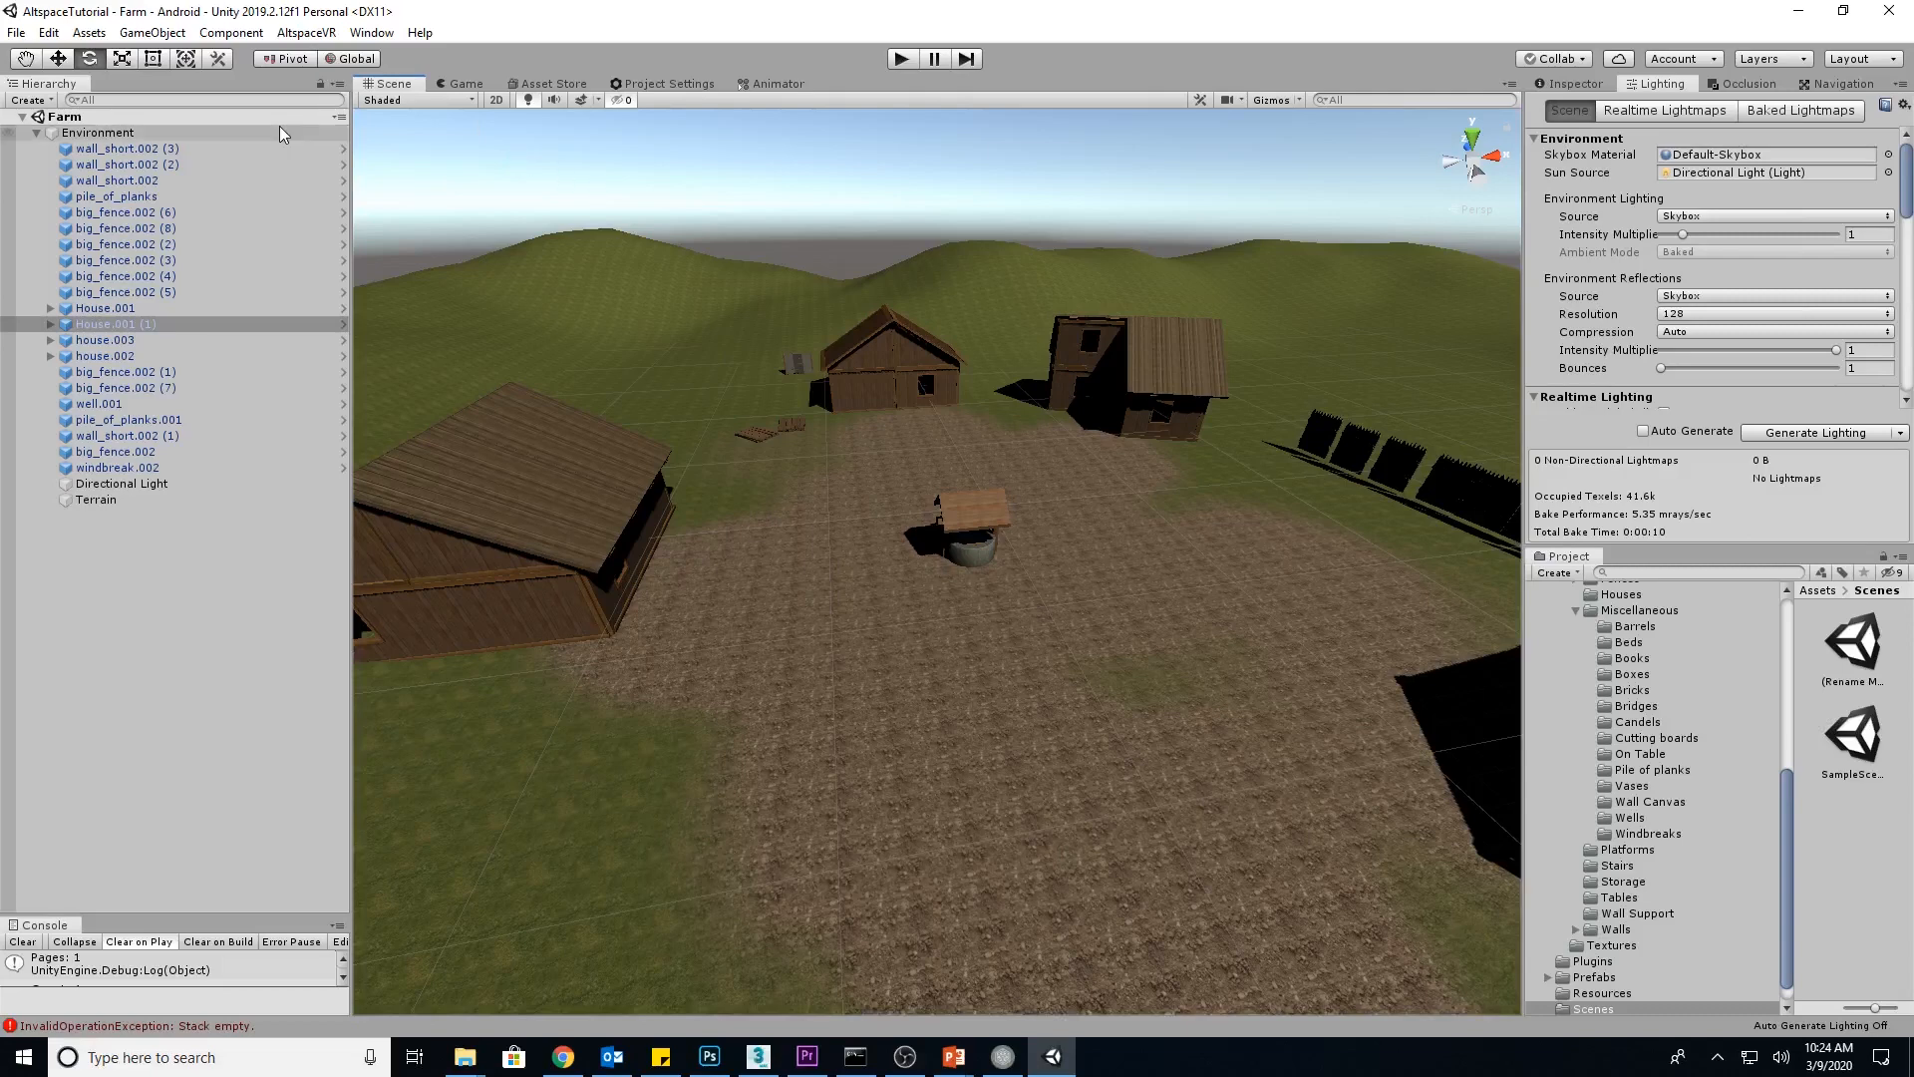
# Pick Uploader-0.8.6.unitypackage in the Downloads folder for a custom package import, and cancel the import
pyautogui.click(89, 32)
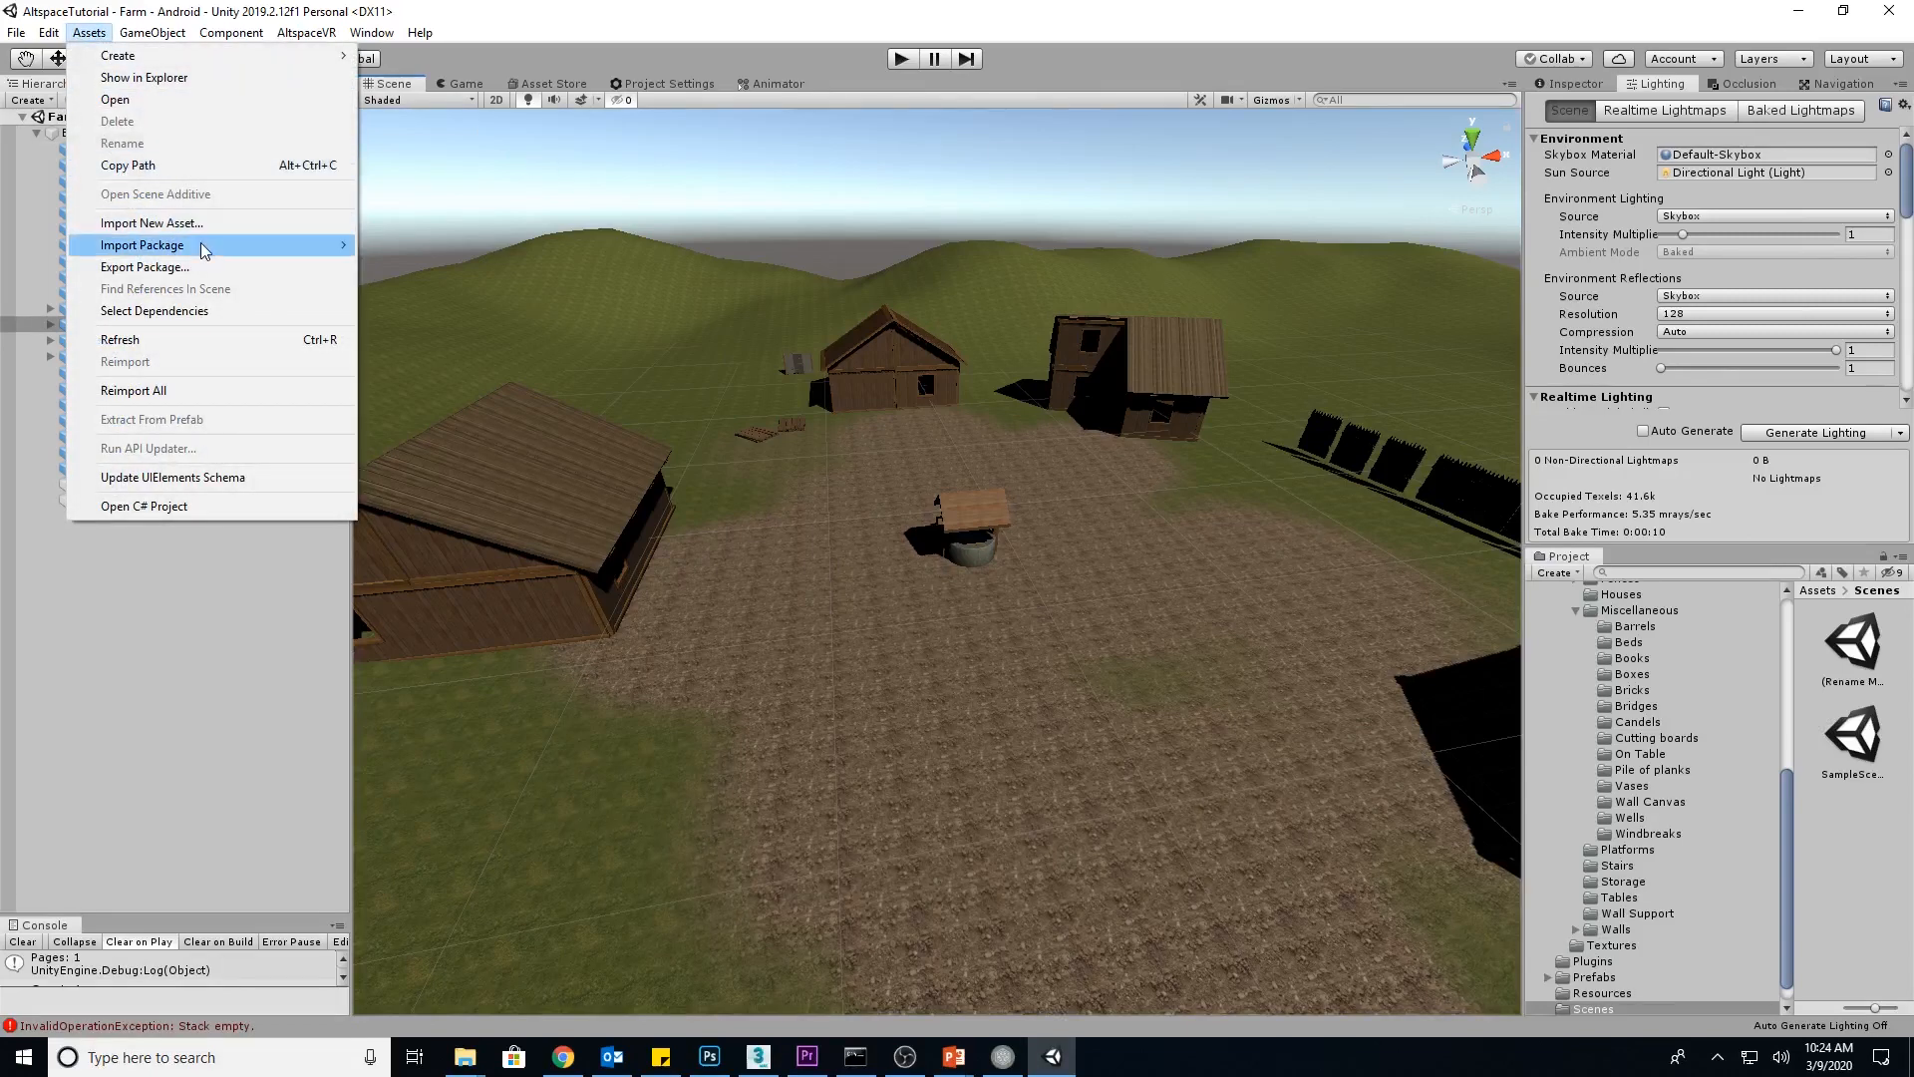
pyautogui.moveTo(213, 251)
pyautogui.click(446, 246)
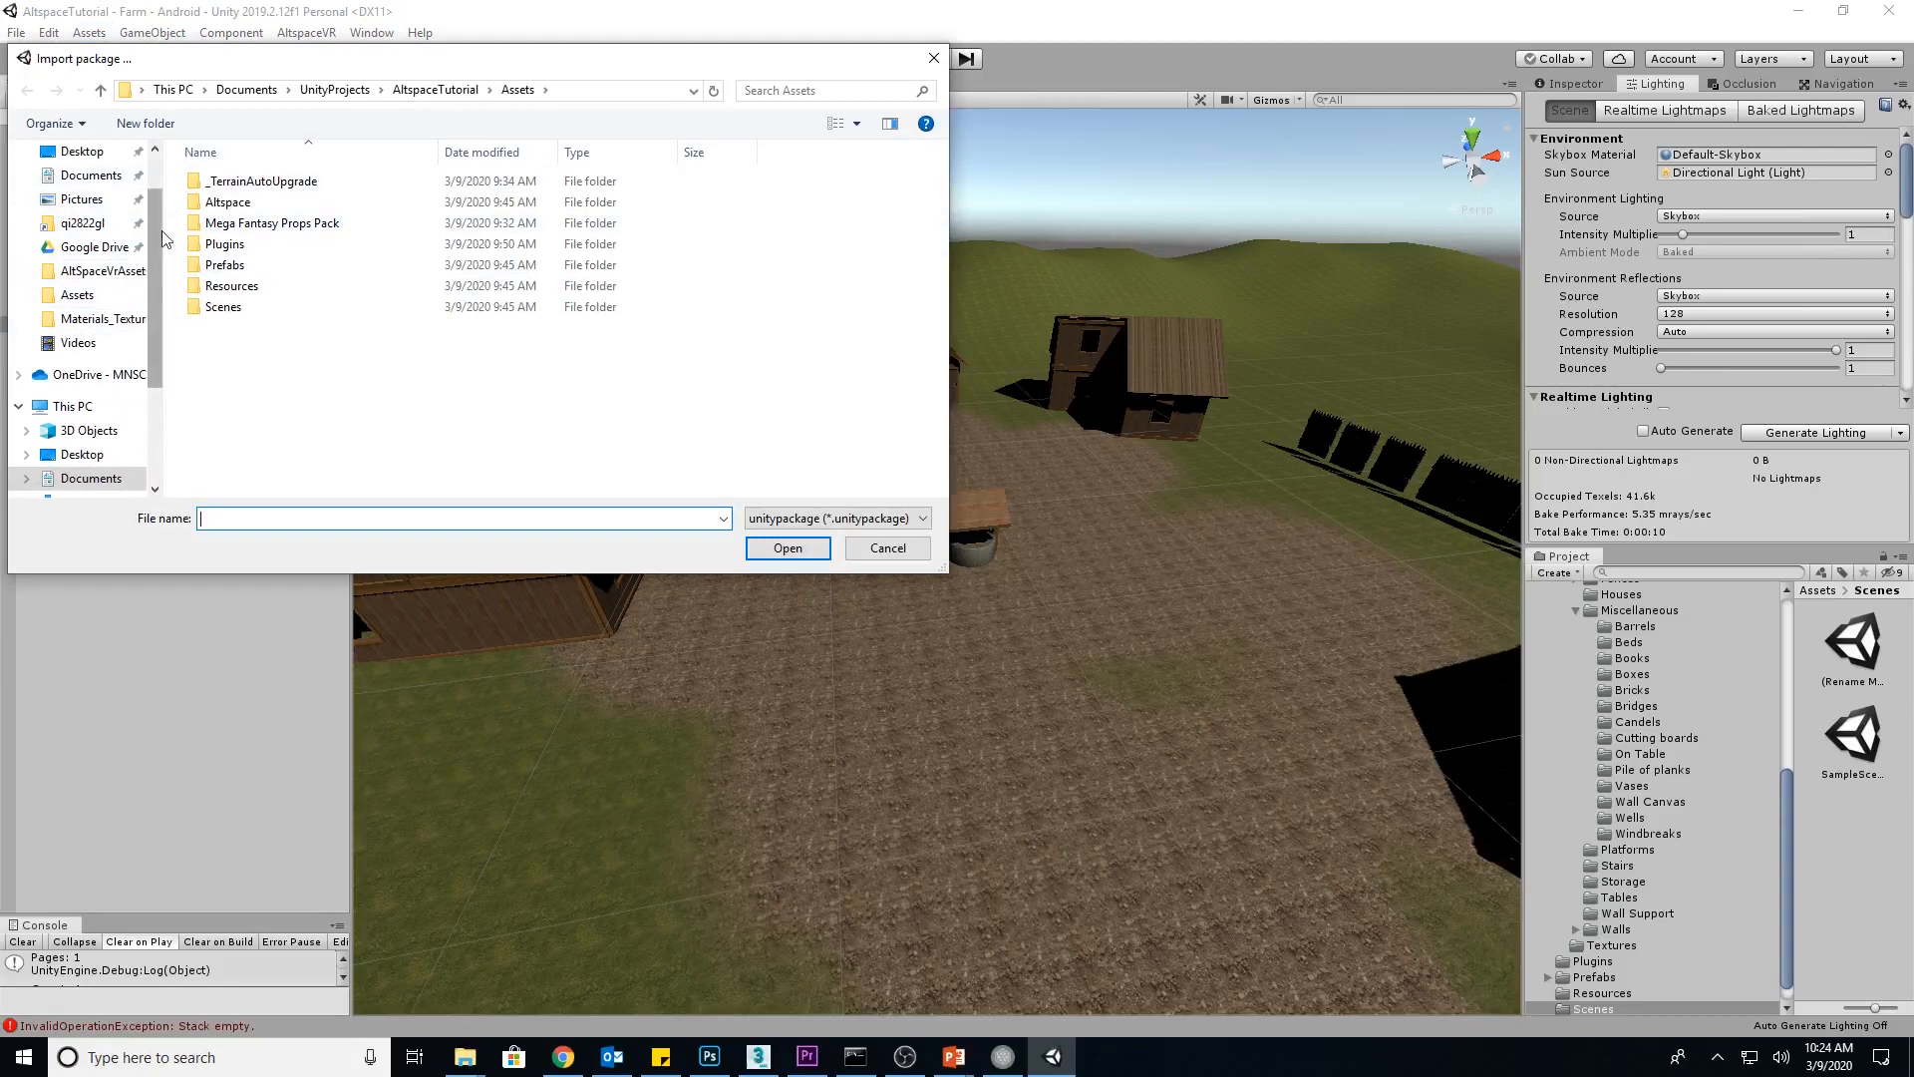
pyautogui.moveTo(156, 221); pyautogui.dragTo(149, 188)
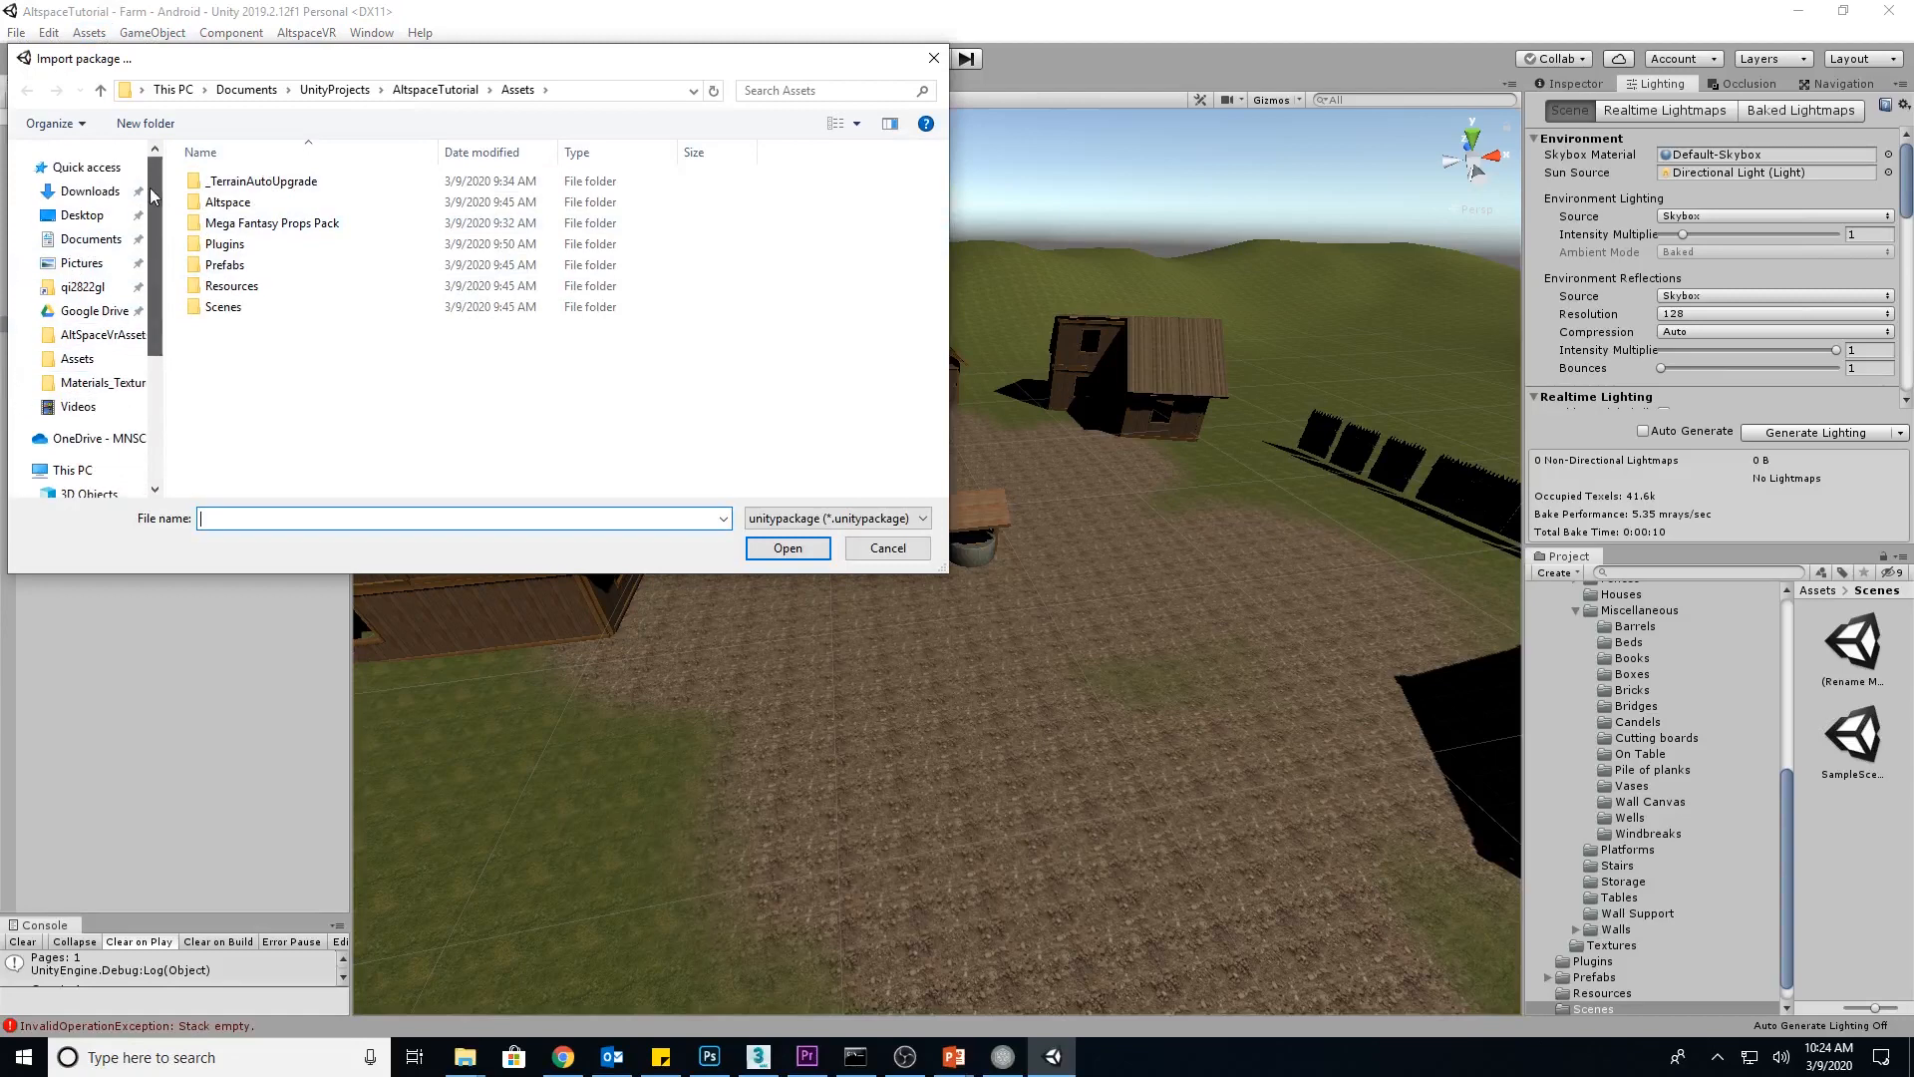
pyautogui.click(87, 191)
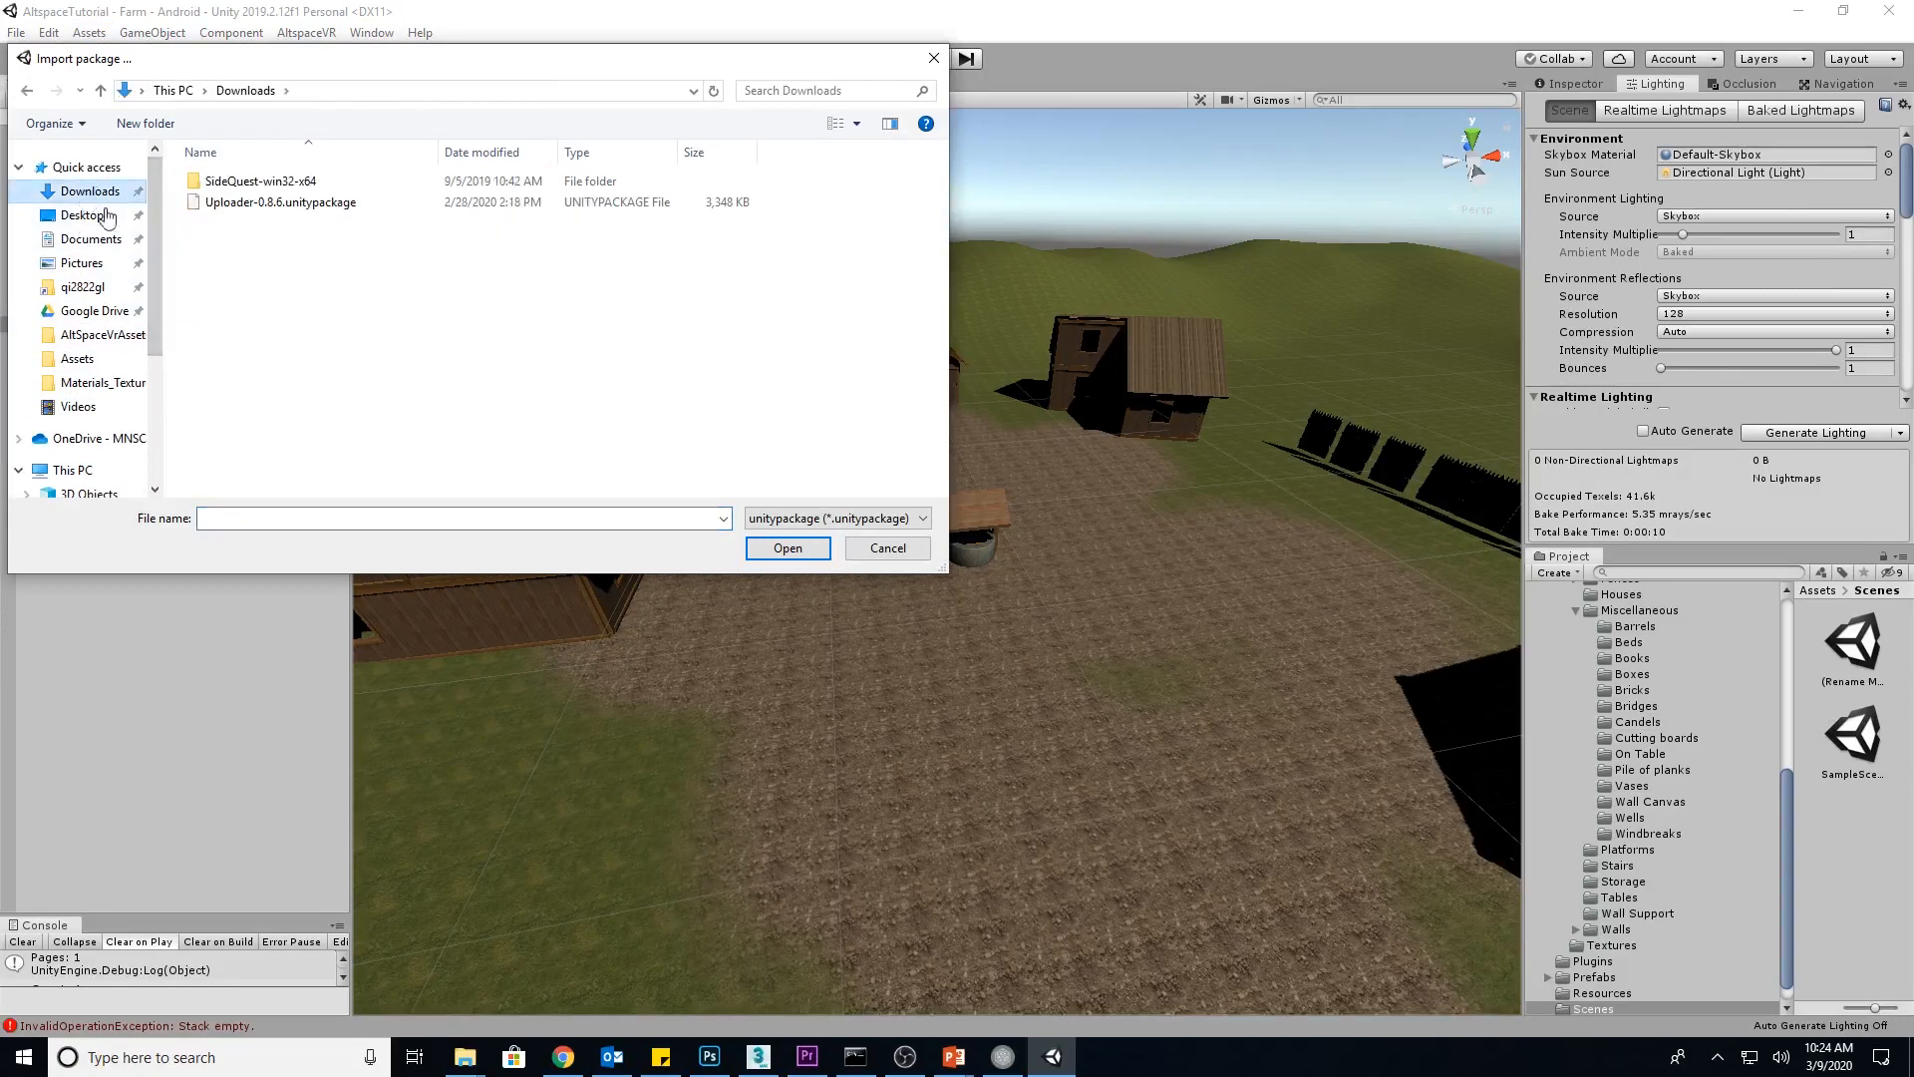
pyautogui.click(249, 202)
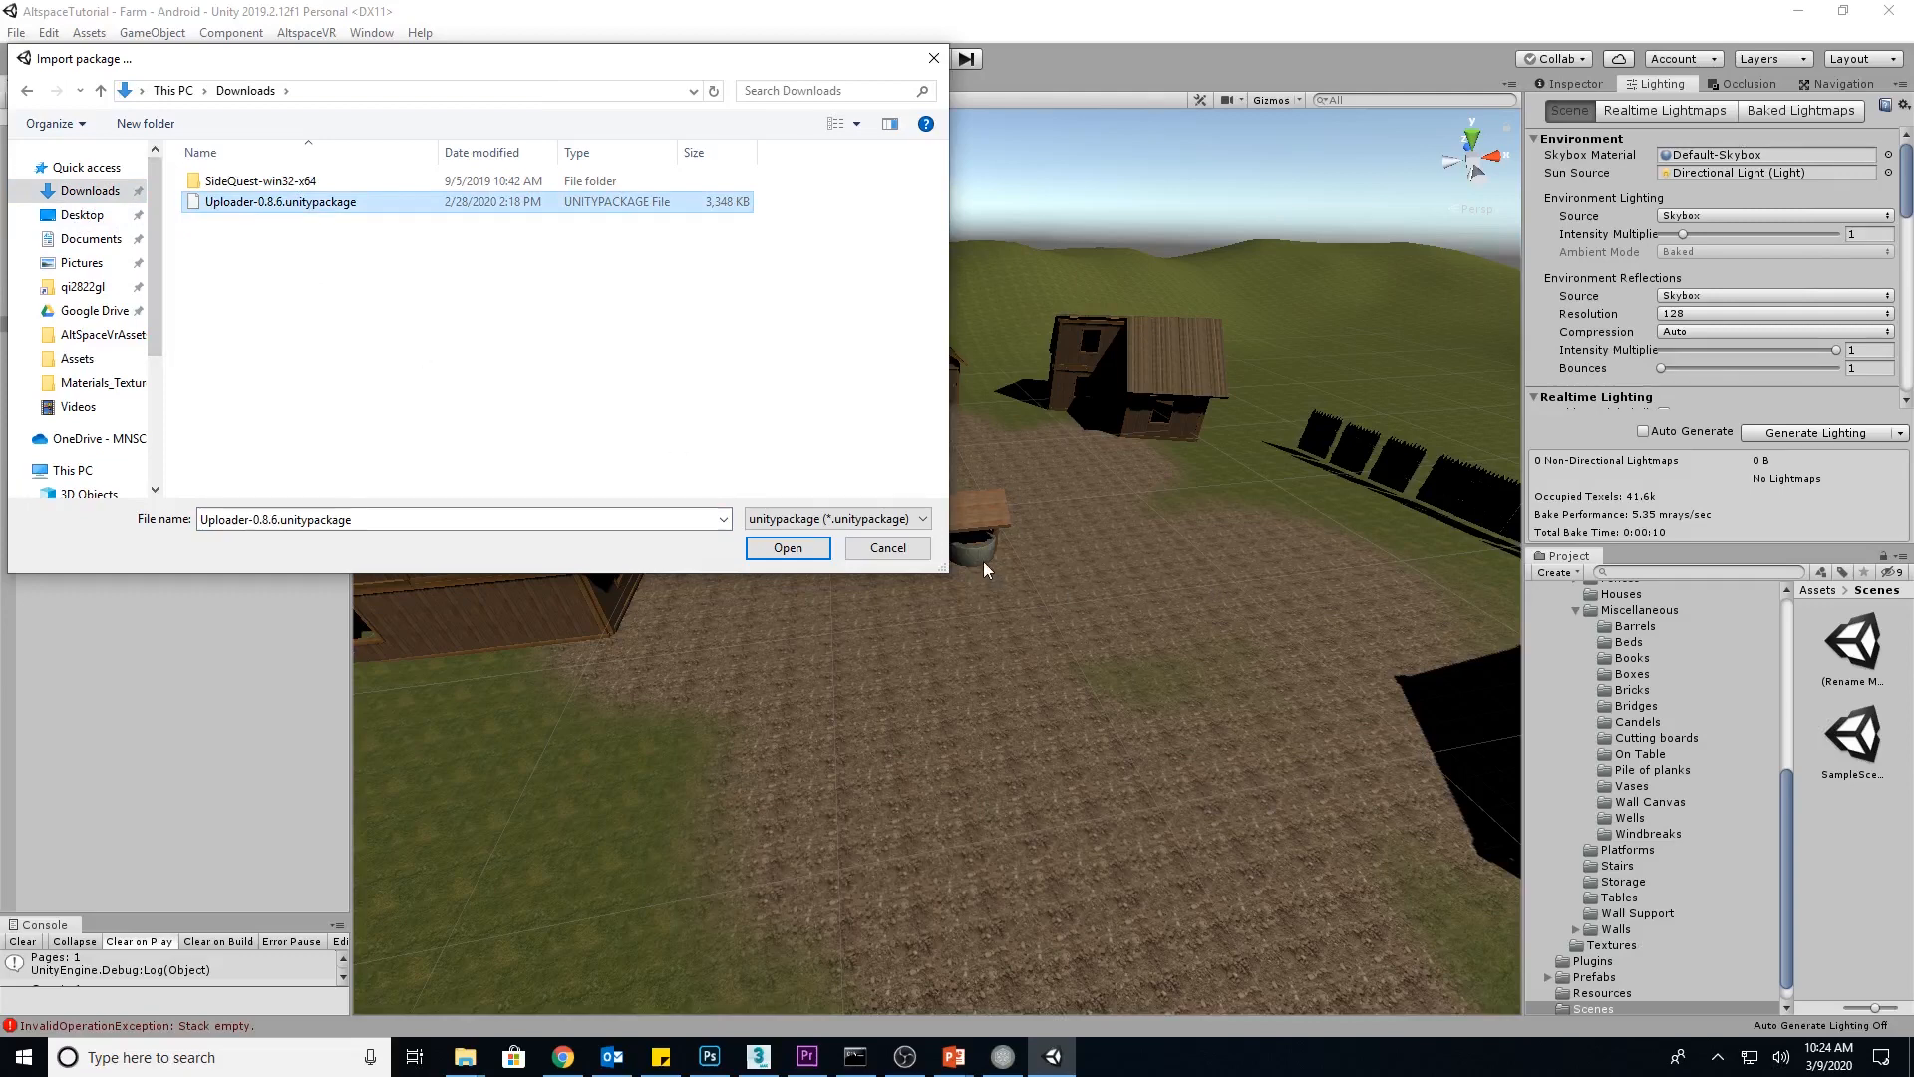
pyautogui.click(903, 551)
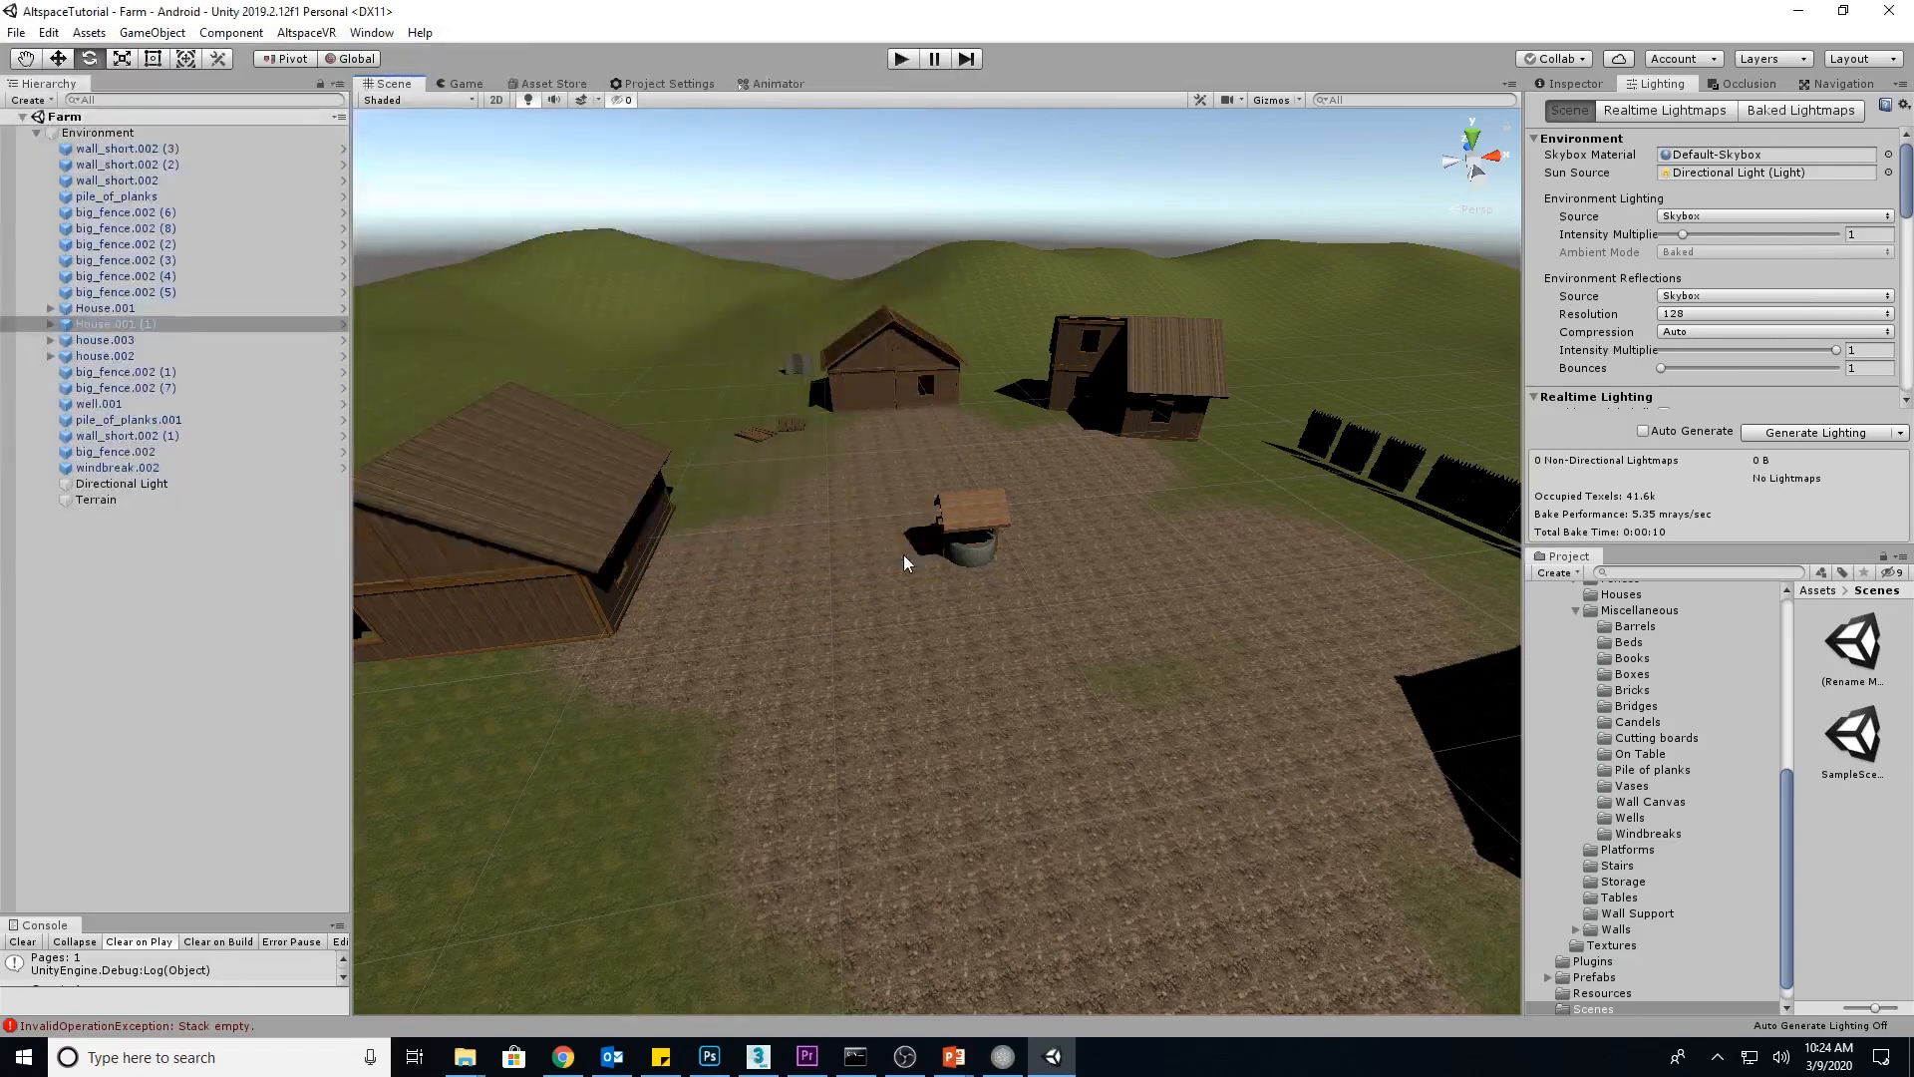
# Review the Kit and Settings sections of the AltspaceVR Build Settings, and start creating a new template
pyautogui.click(315, 38)
pyautogui.click(334, 48)
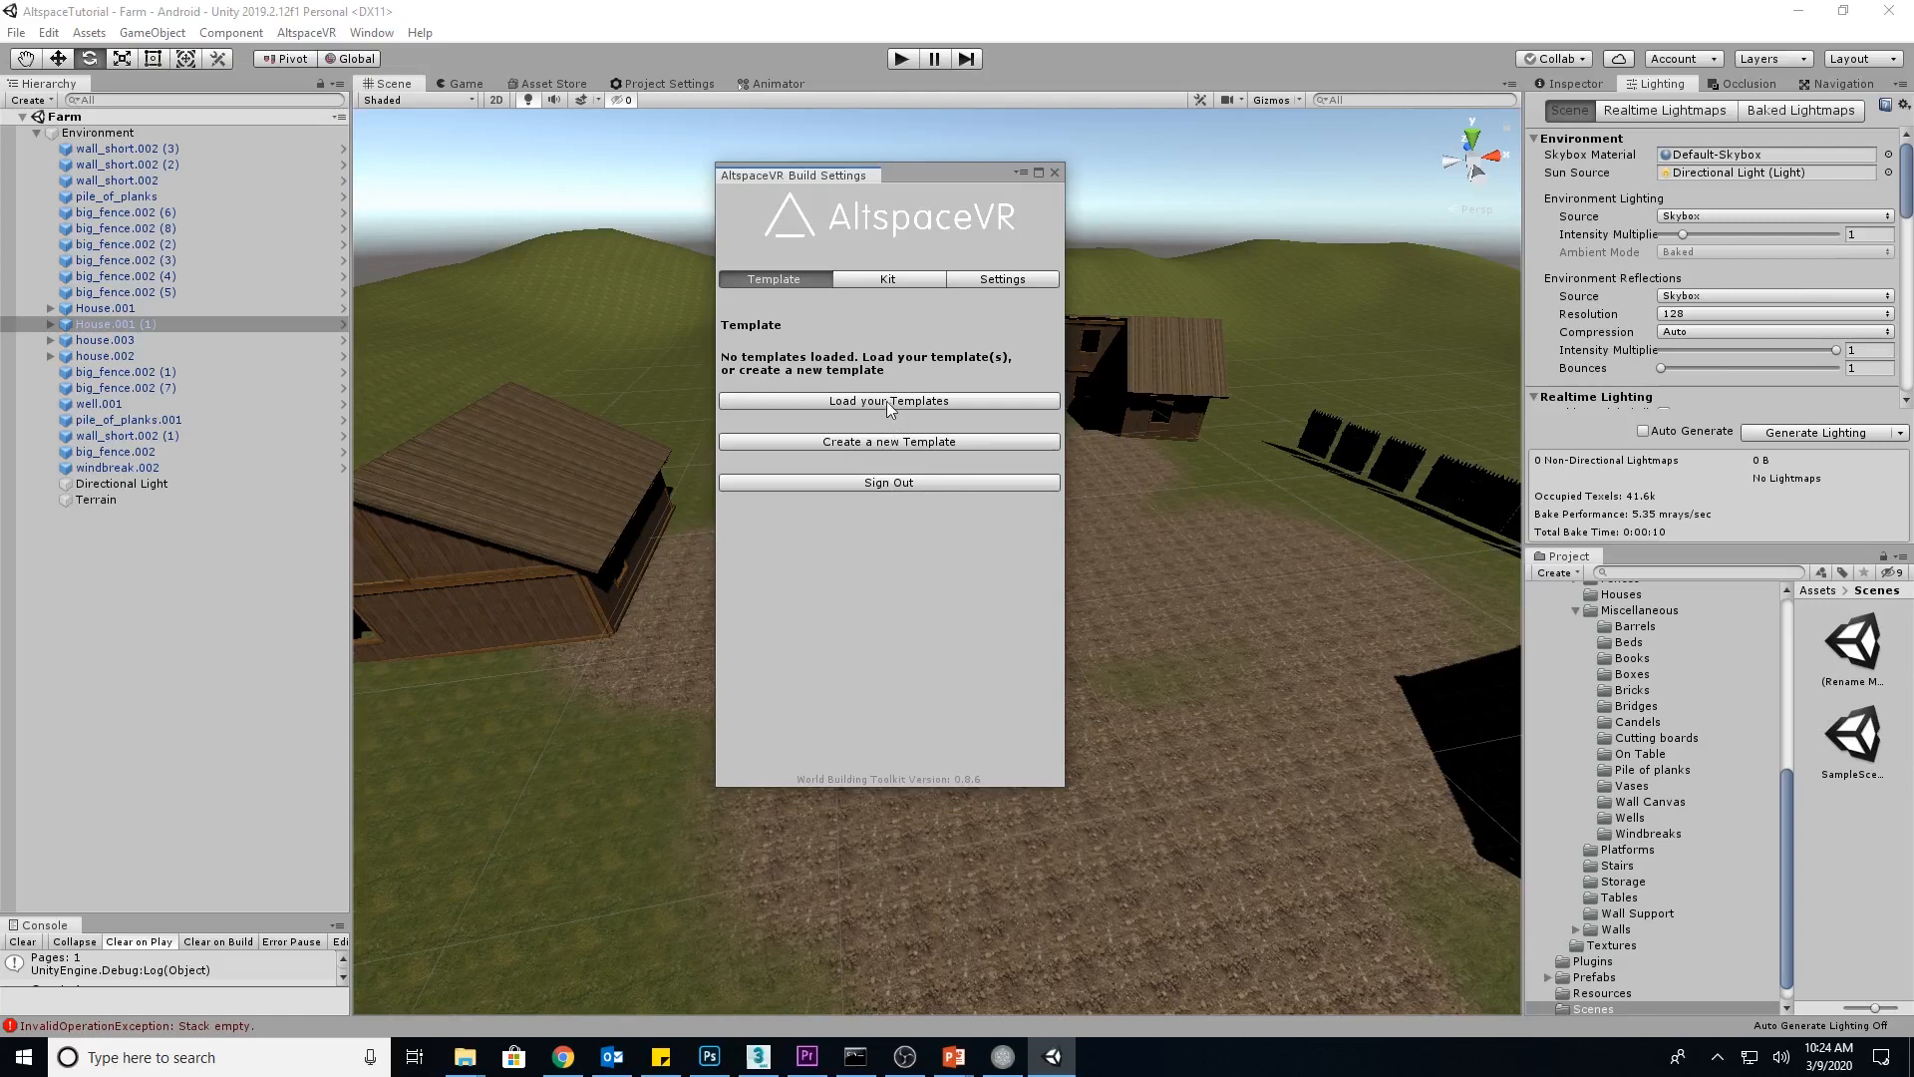
pyautogui.click(899, 279)
pyautogui.click(1000, 283)
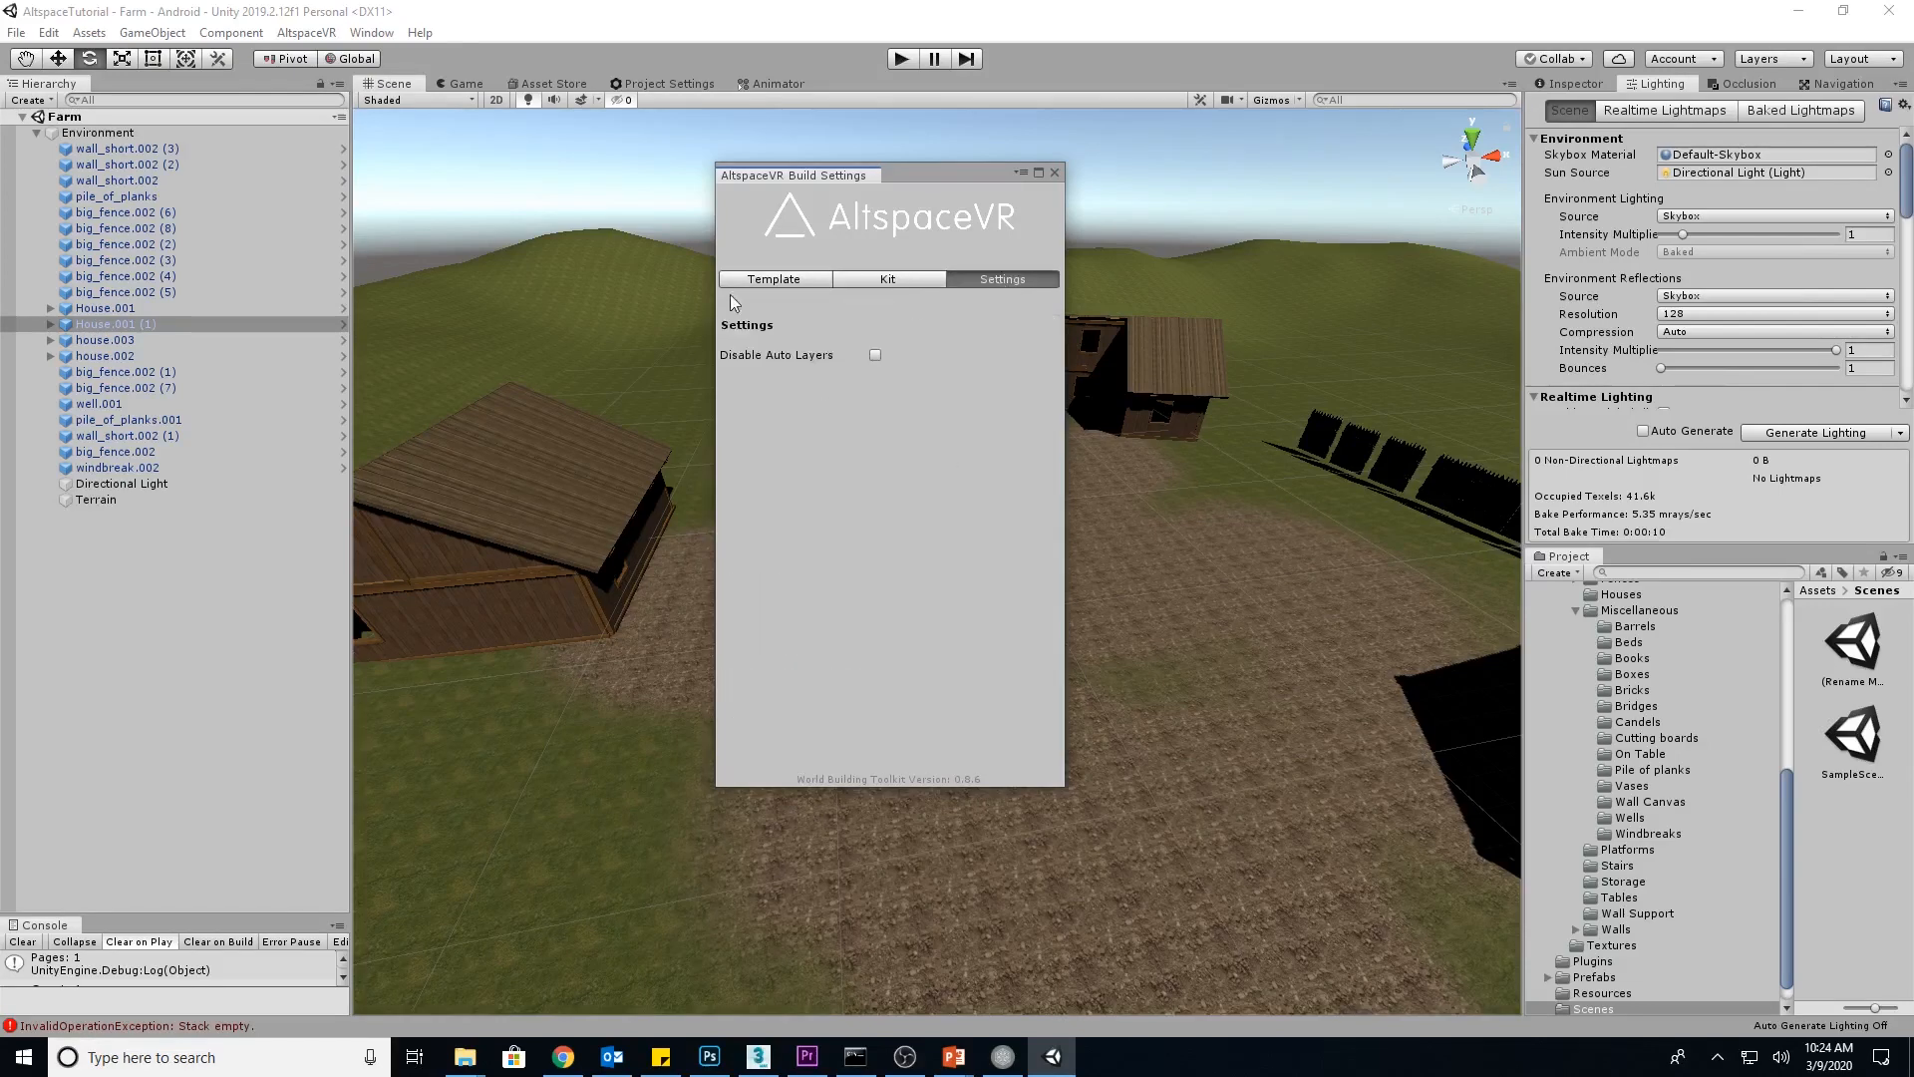
pyautogui.click(776, 282)
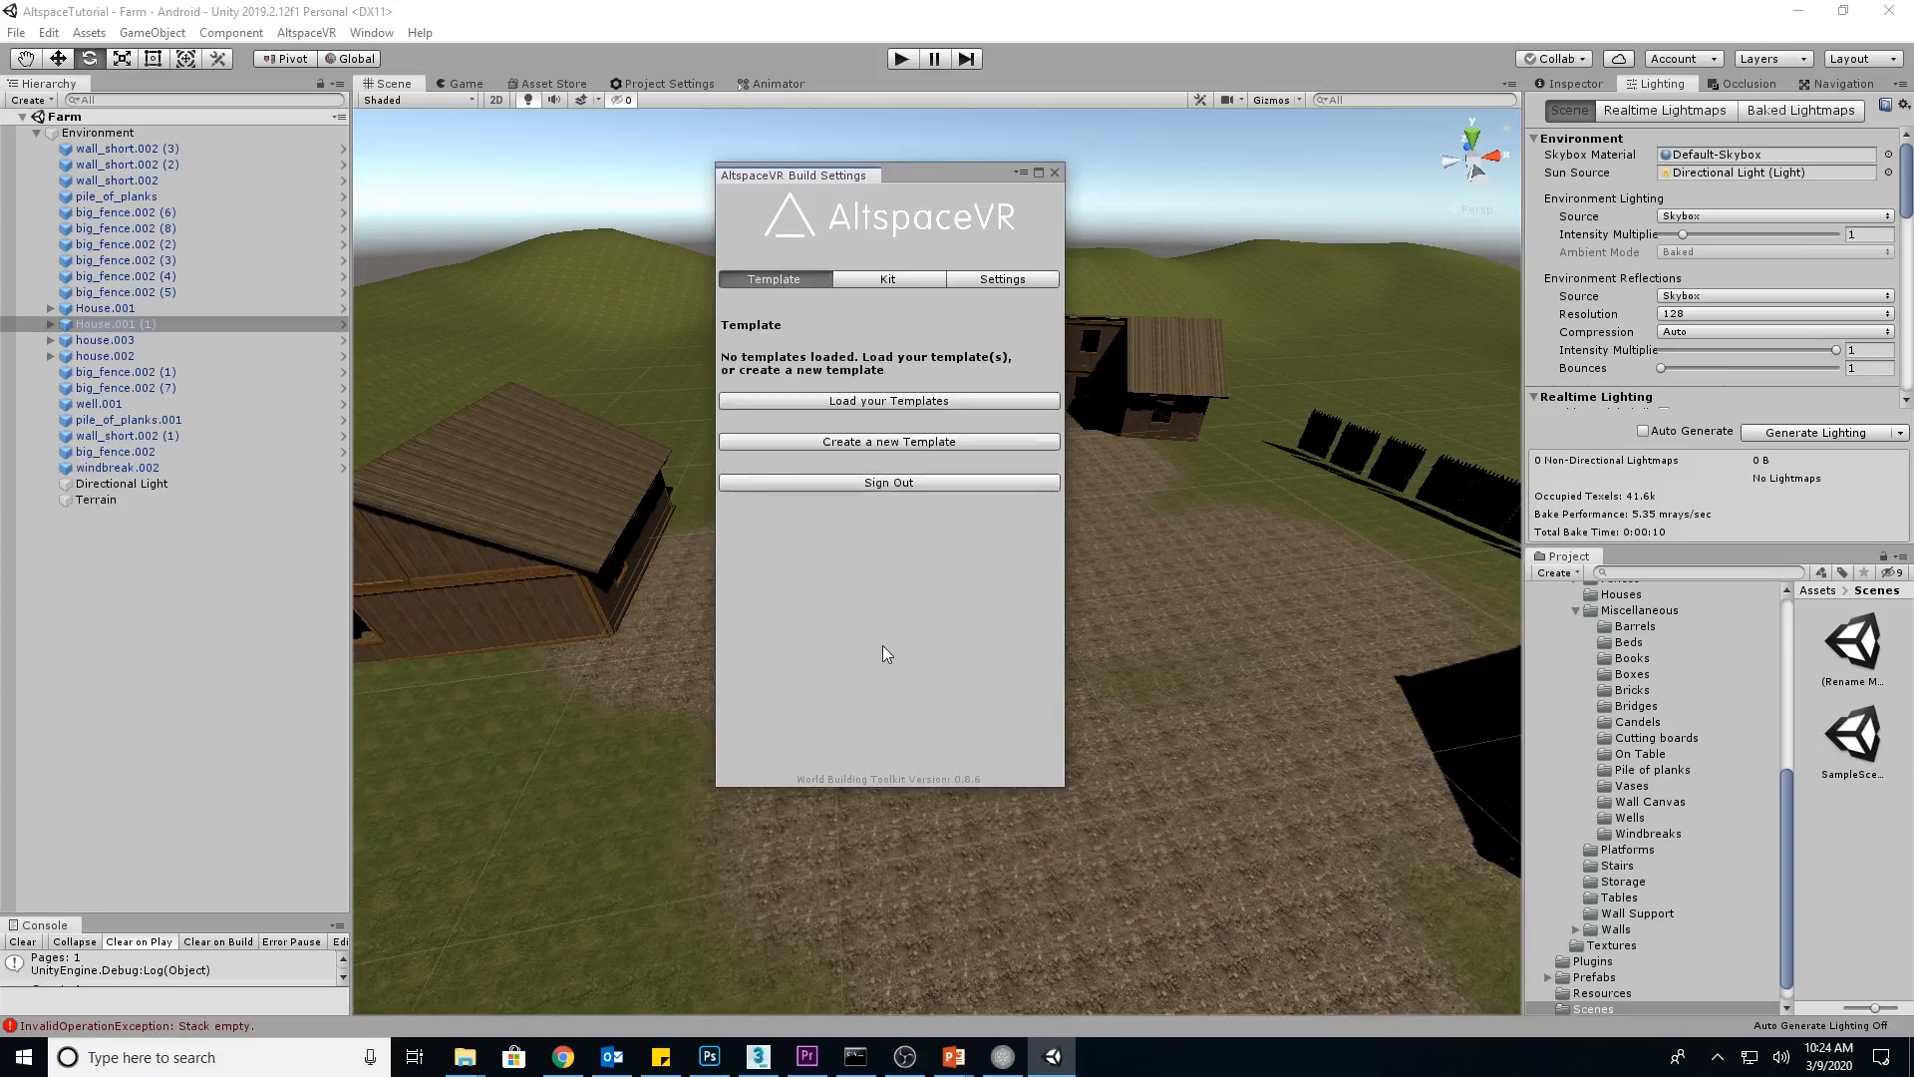
pyautogui.click(848, 442)
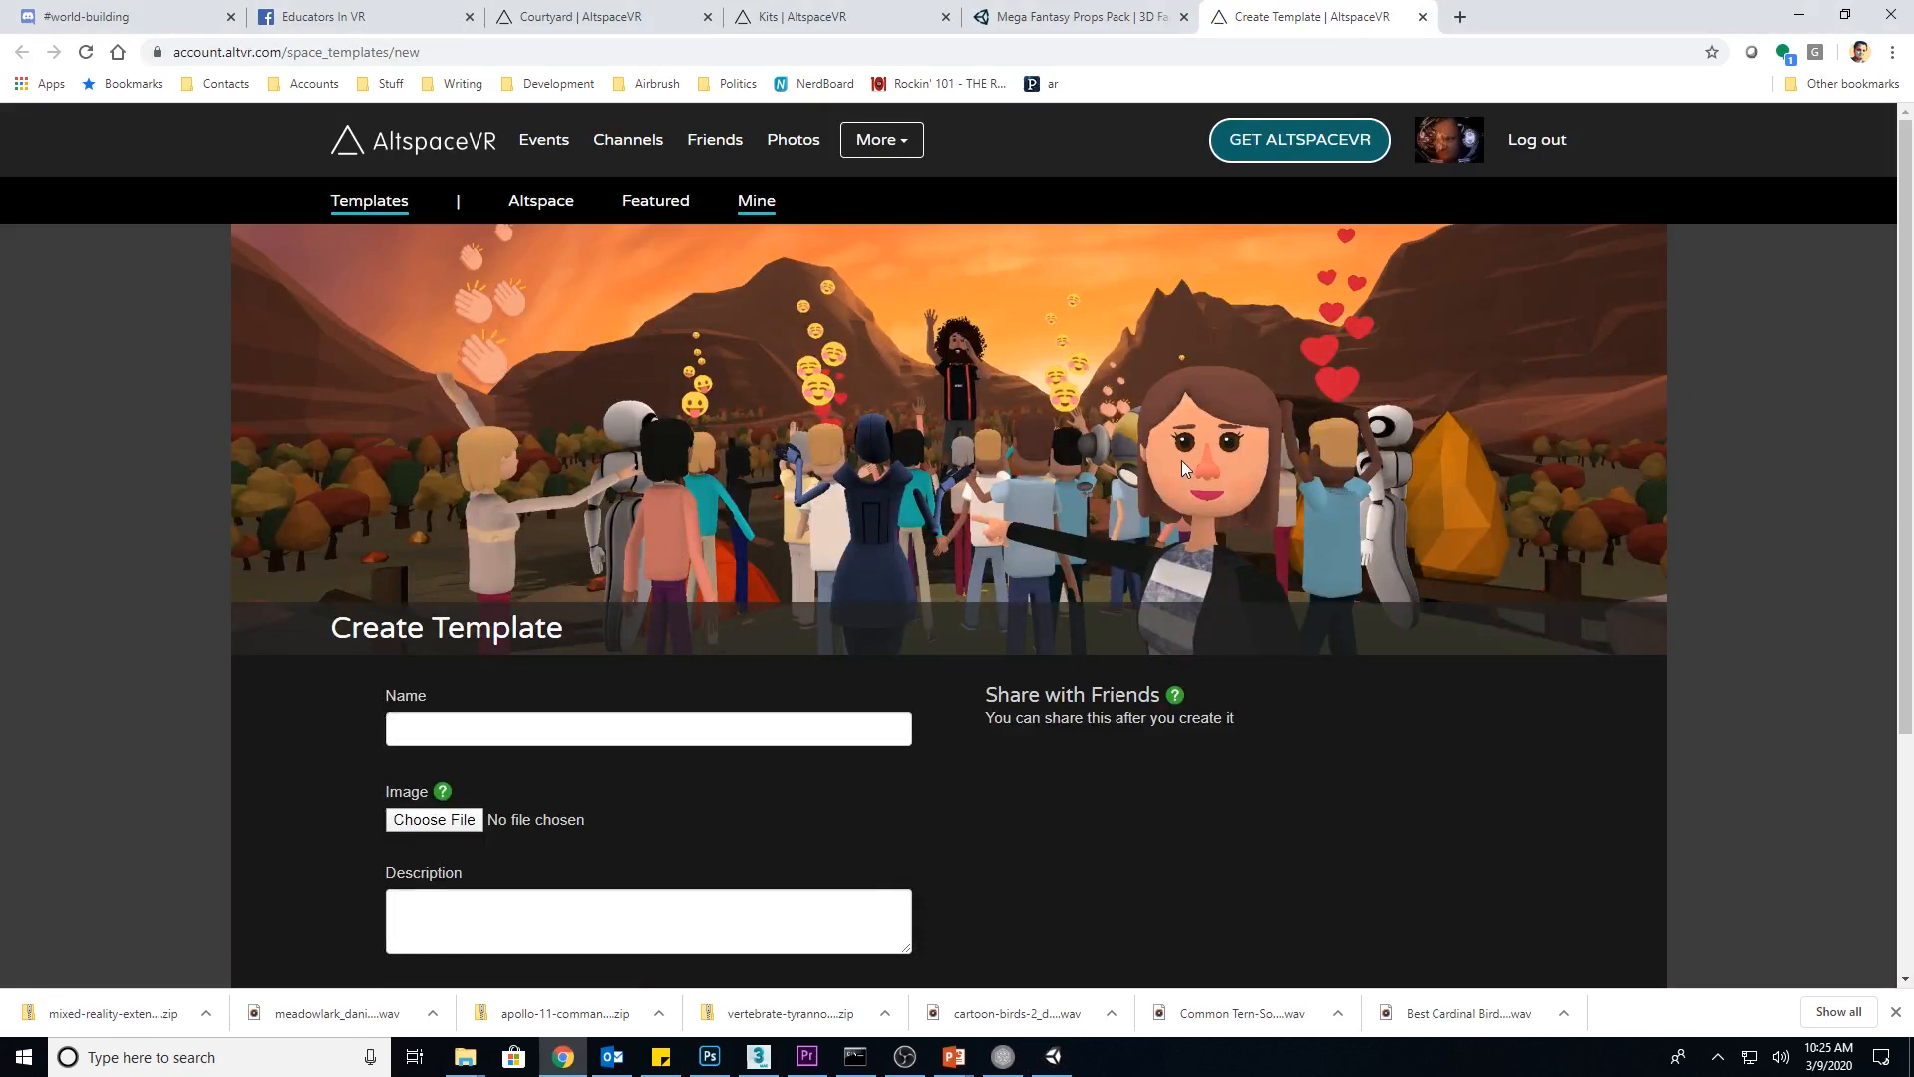
# Name the new AltspaceVR template "Medieval Farm" and review the remaining image, description and tags fields
pyautogui.click(548, 729)
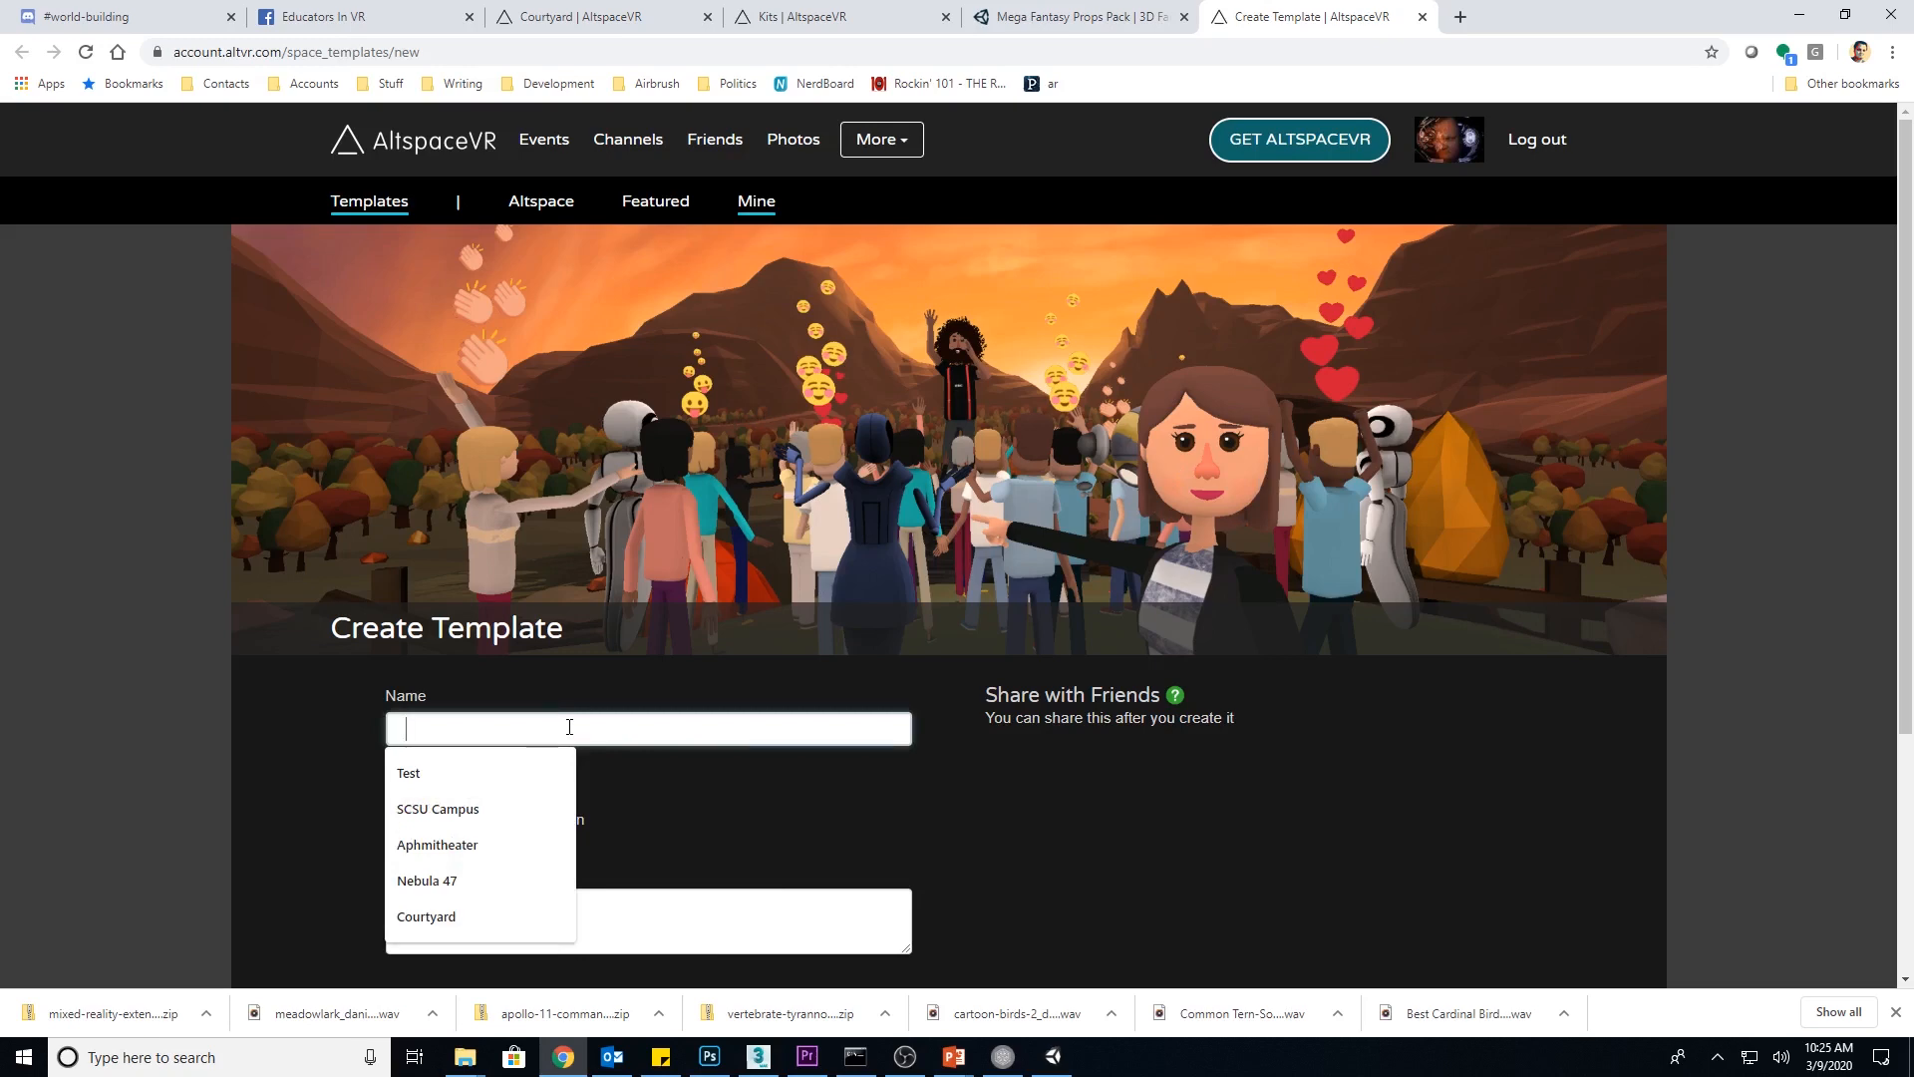
pyautogui.write('Me')
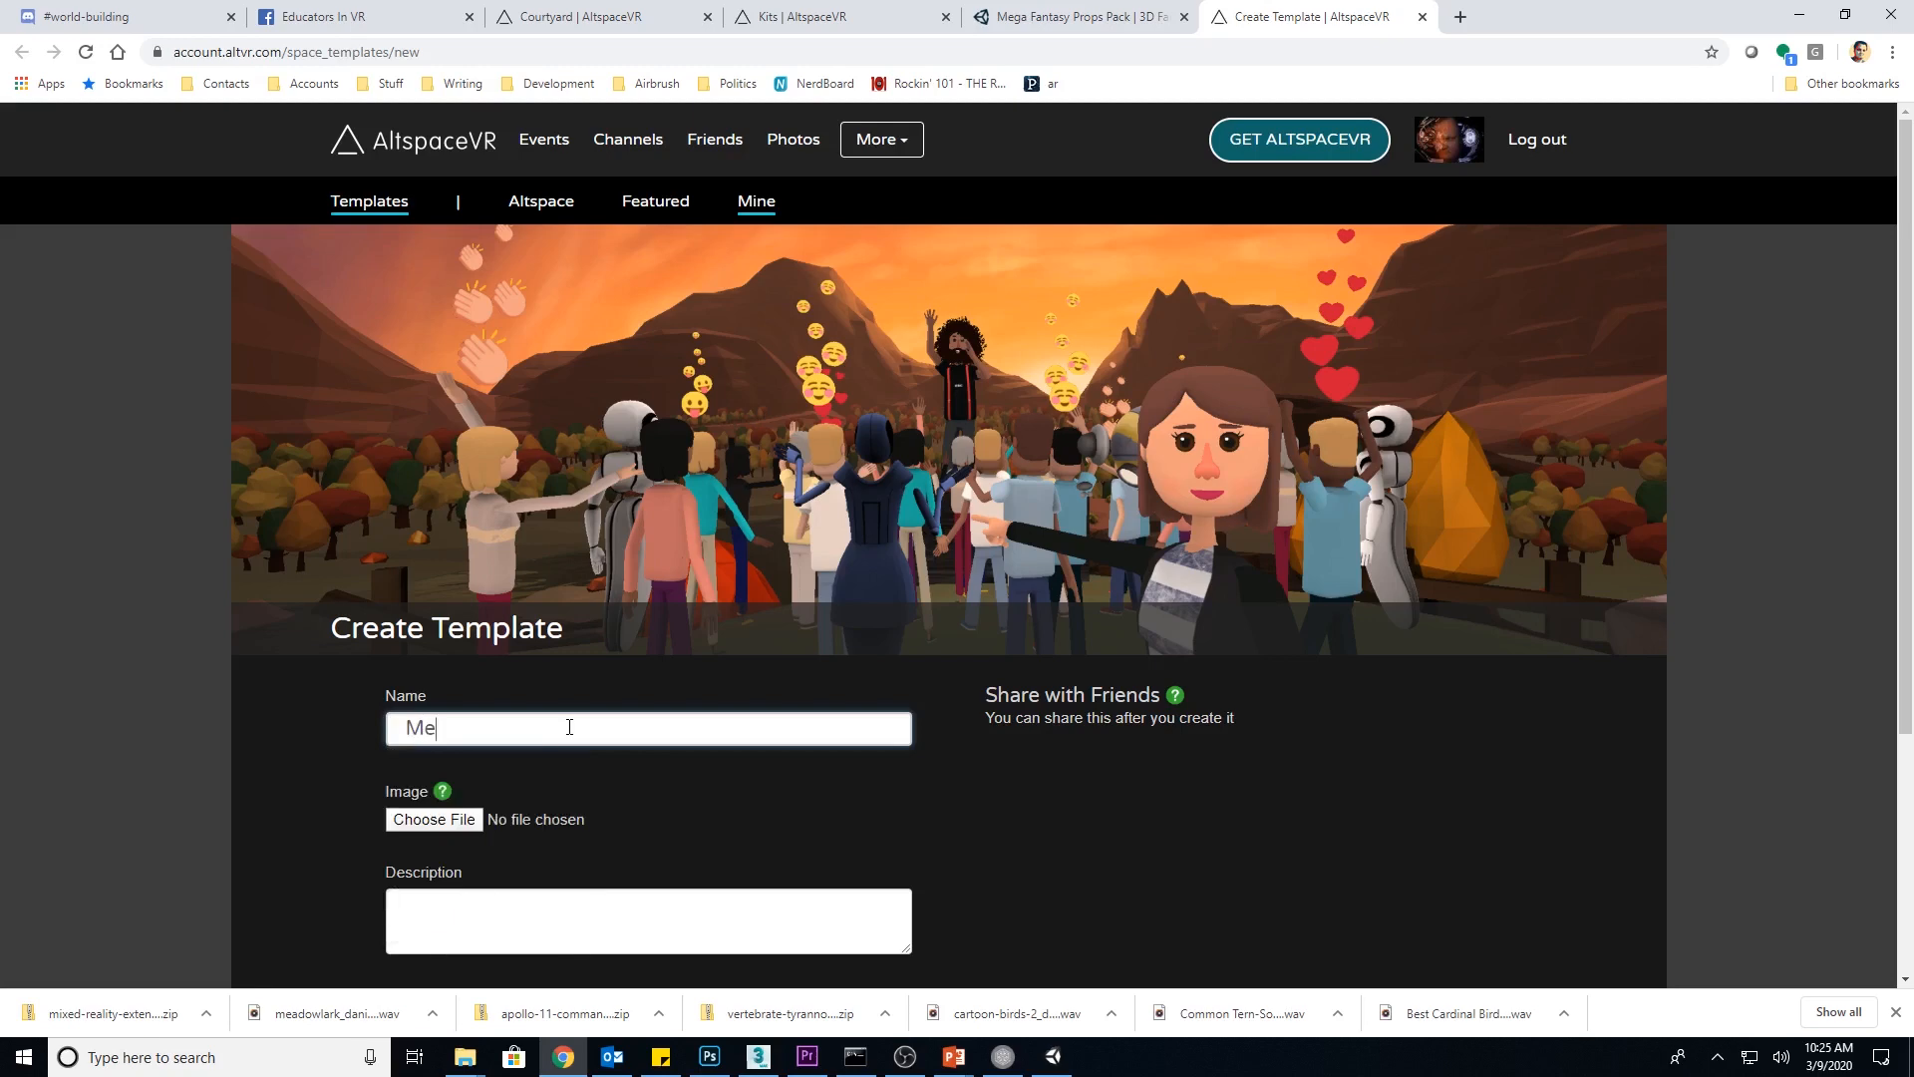
pyautogui.write('dieval Farm')
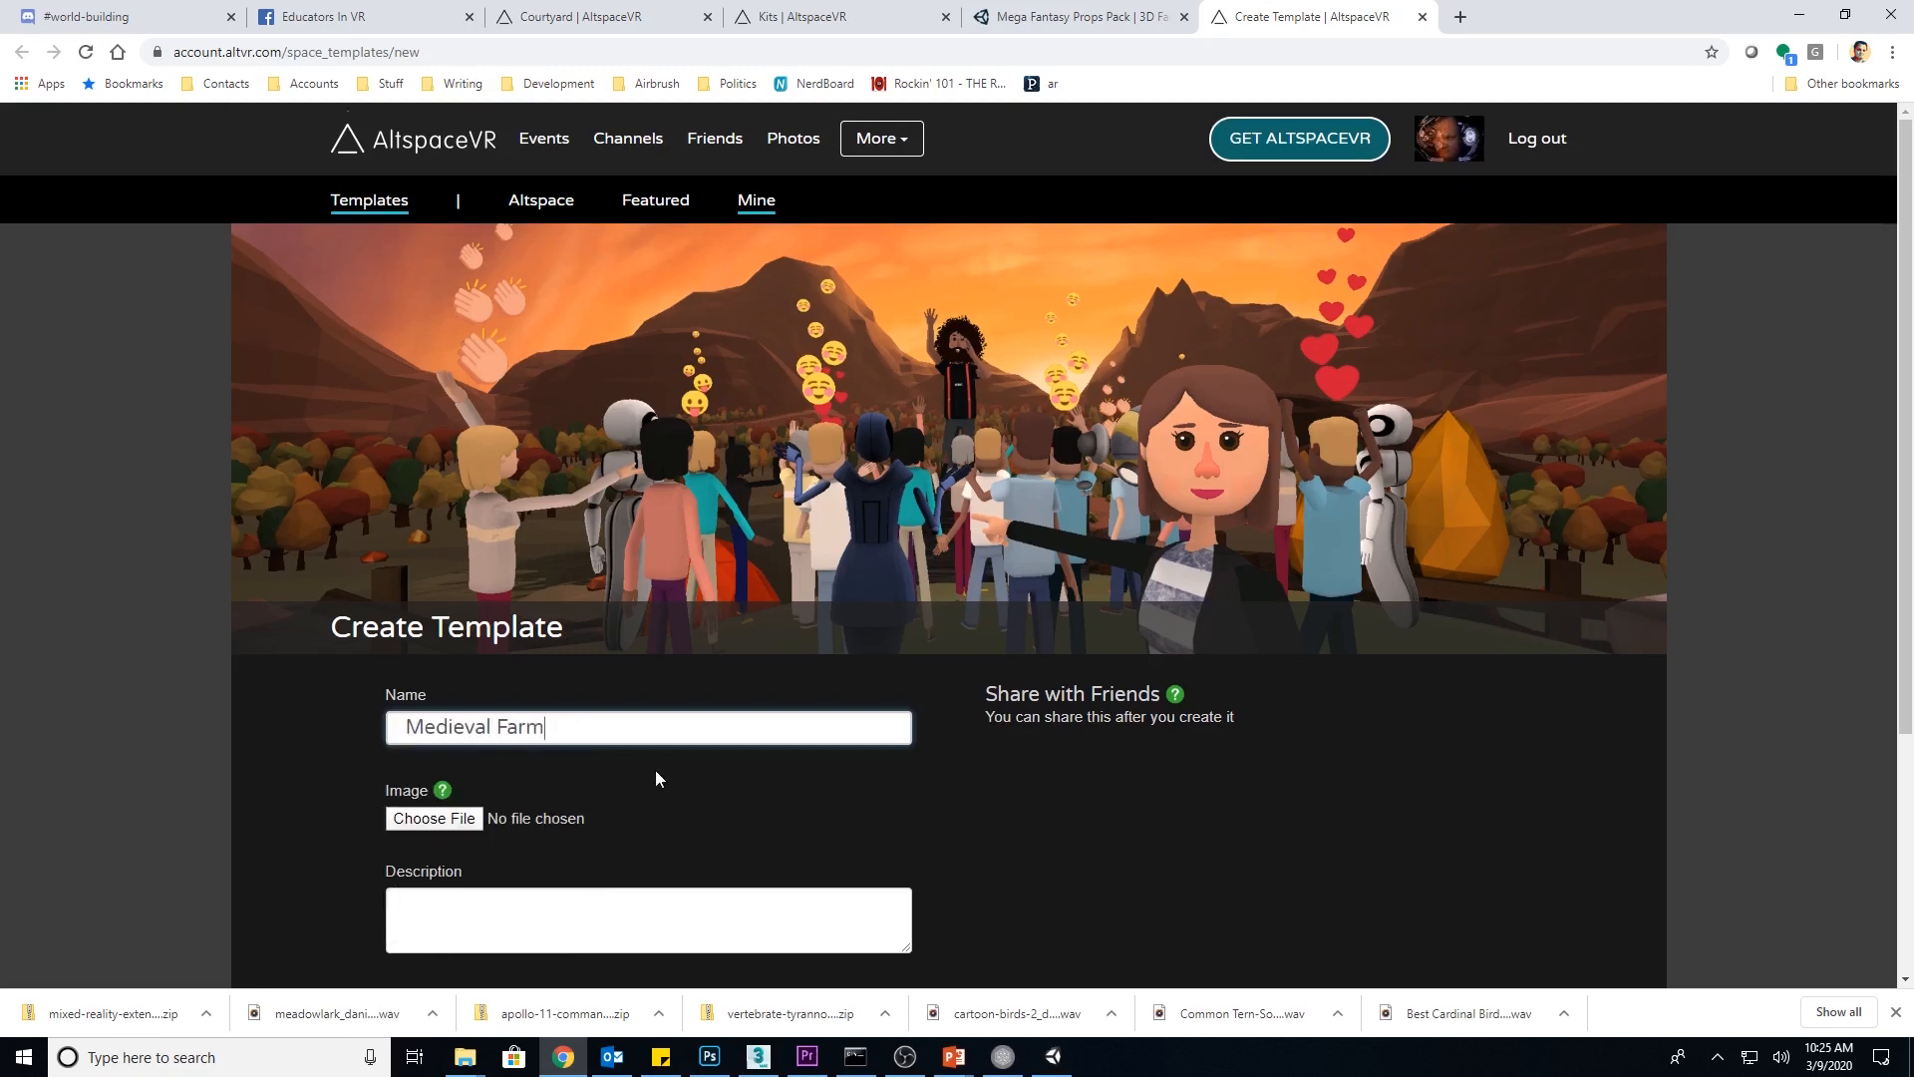
pyautogui.scroll(-3, 655, 770)
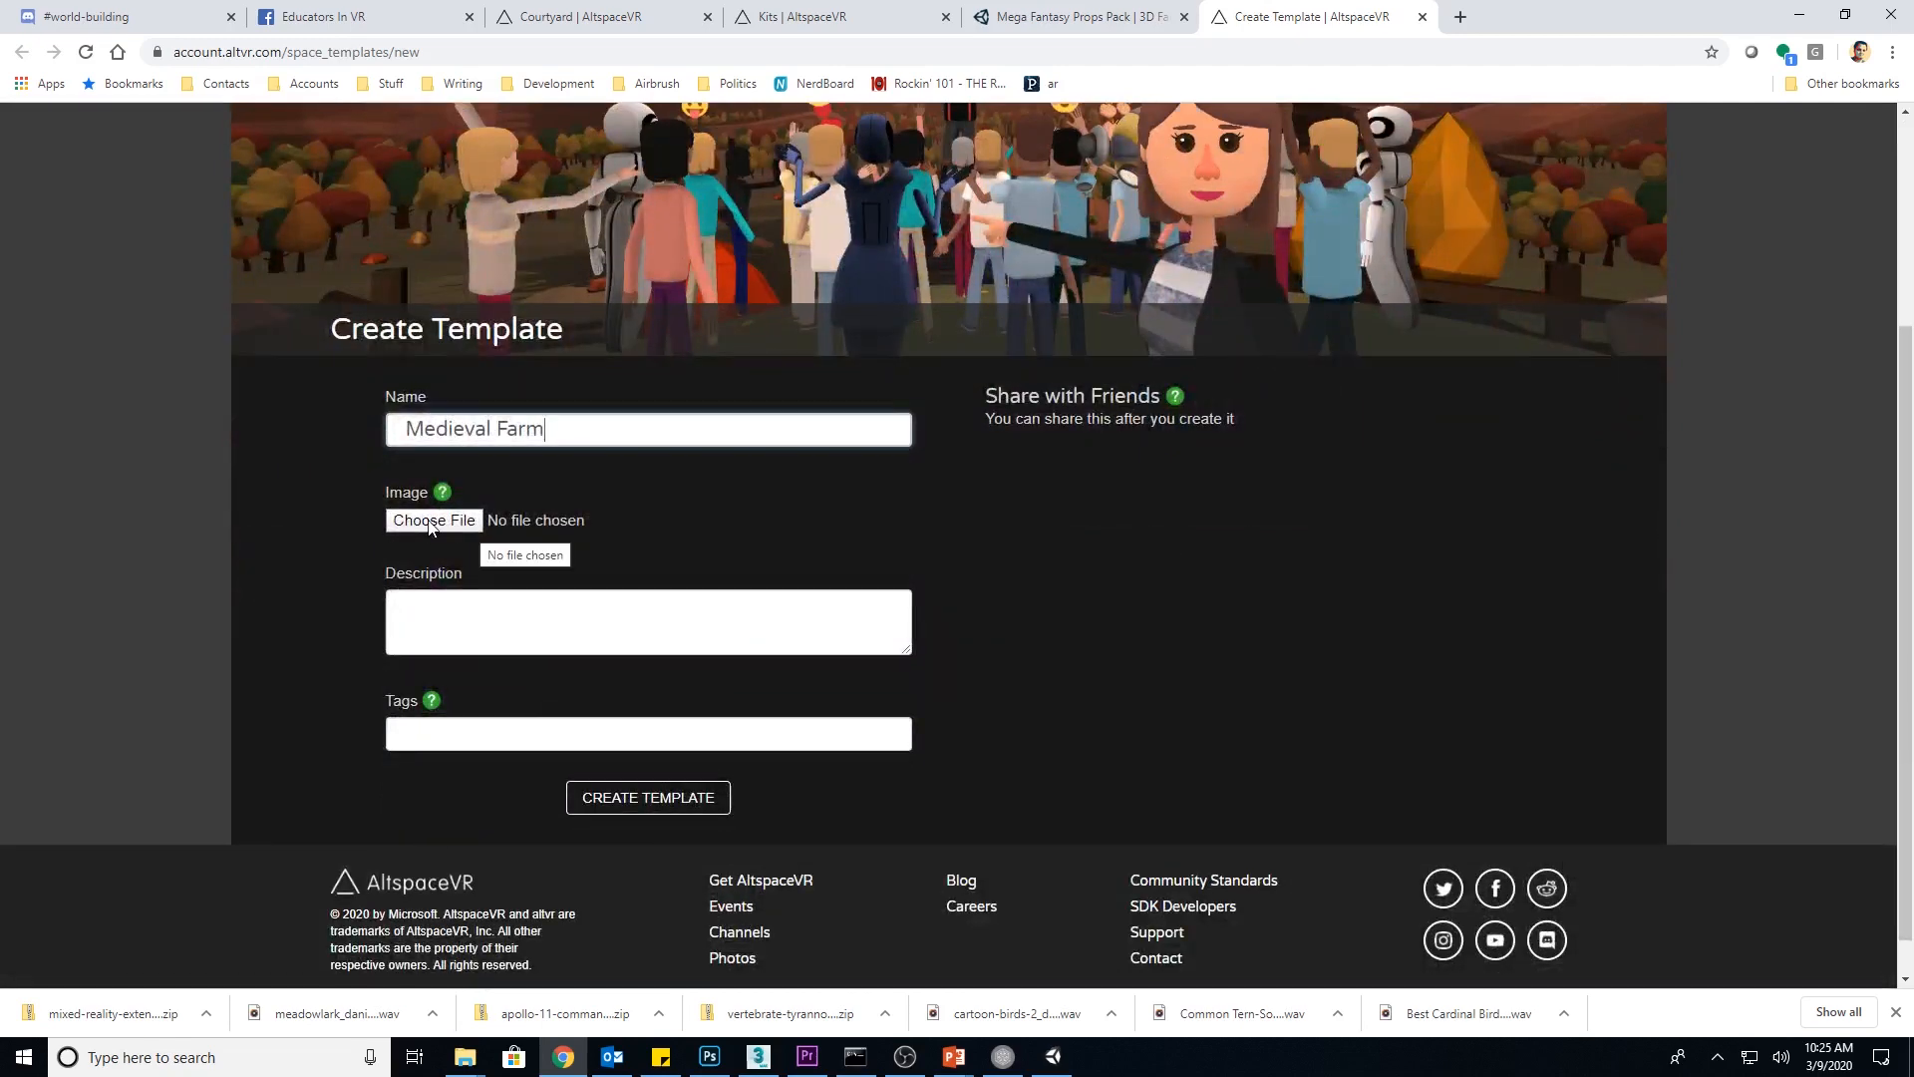
pyautogui.scroll(1, 1184, 628)
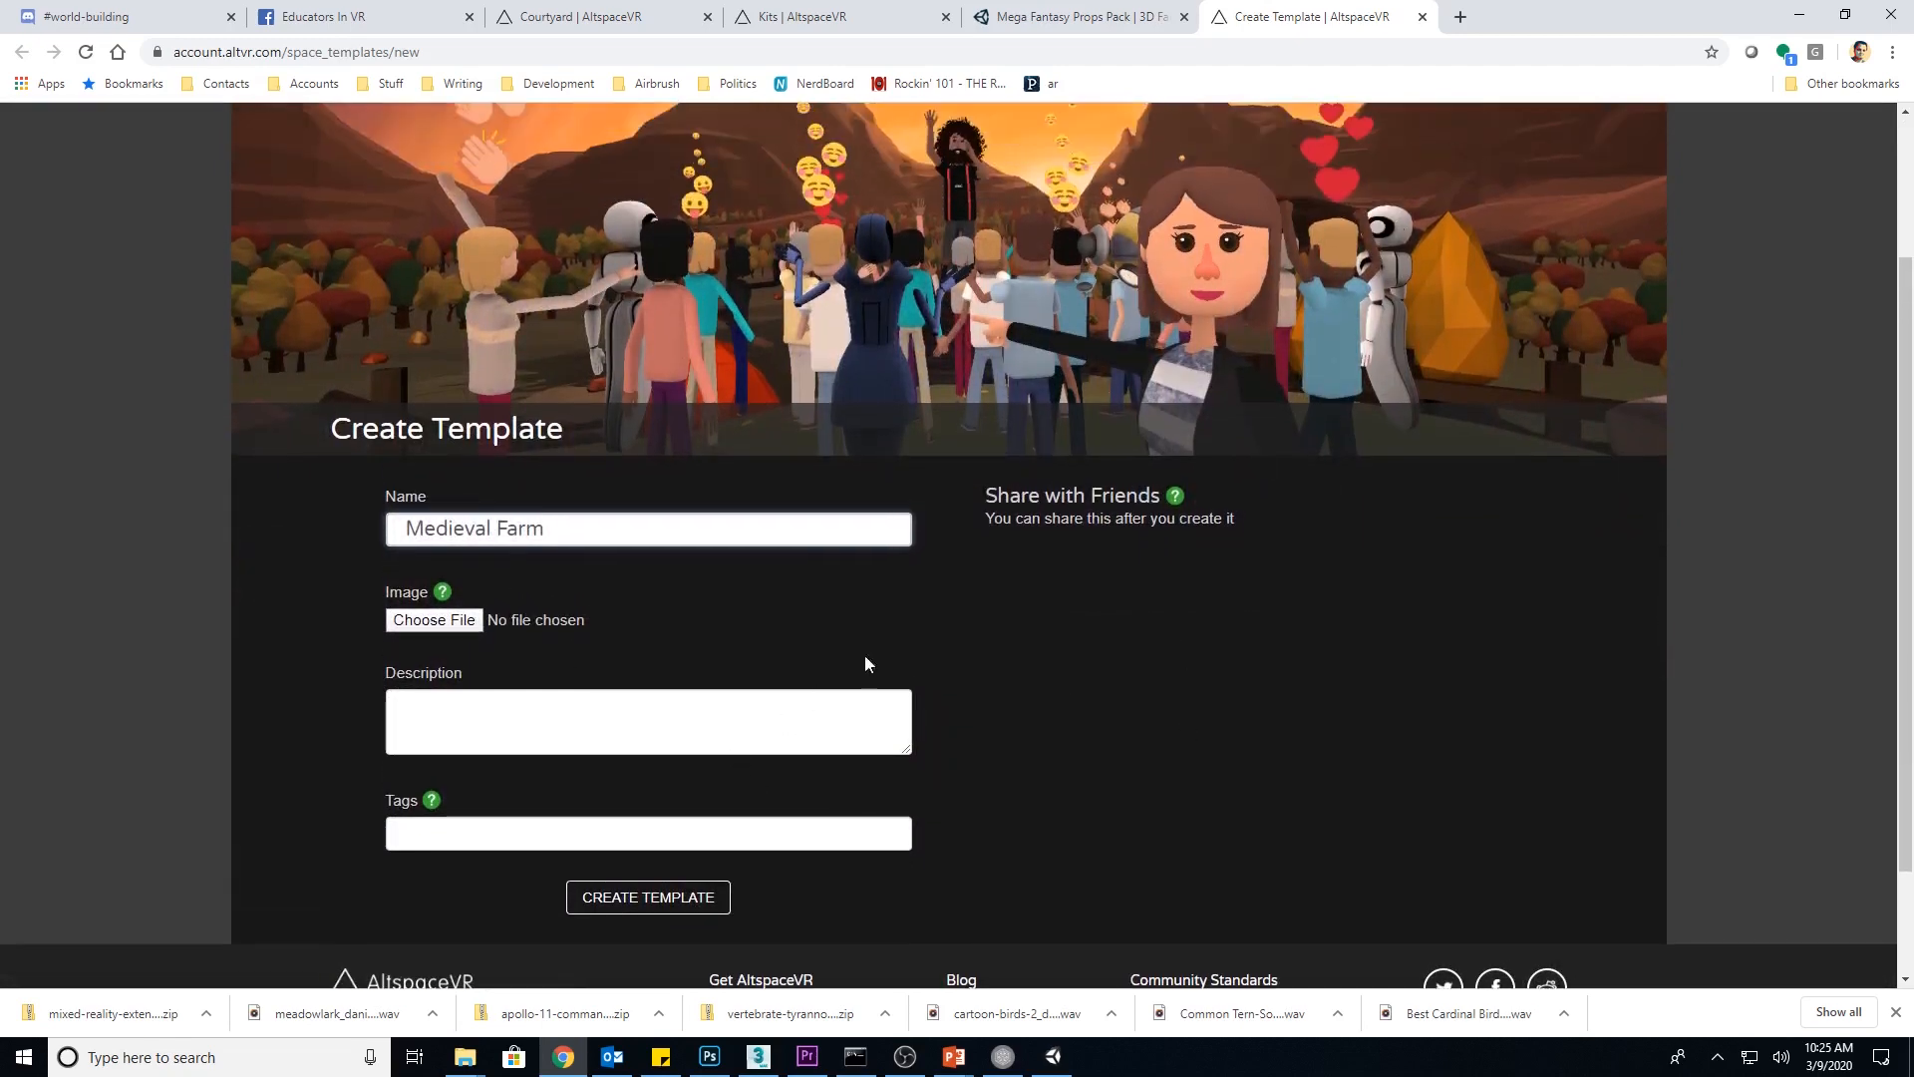
# Enter "Medieval Farm" as the template's description and create the template
pyautogui.click(561, 720)
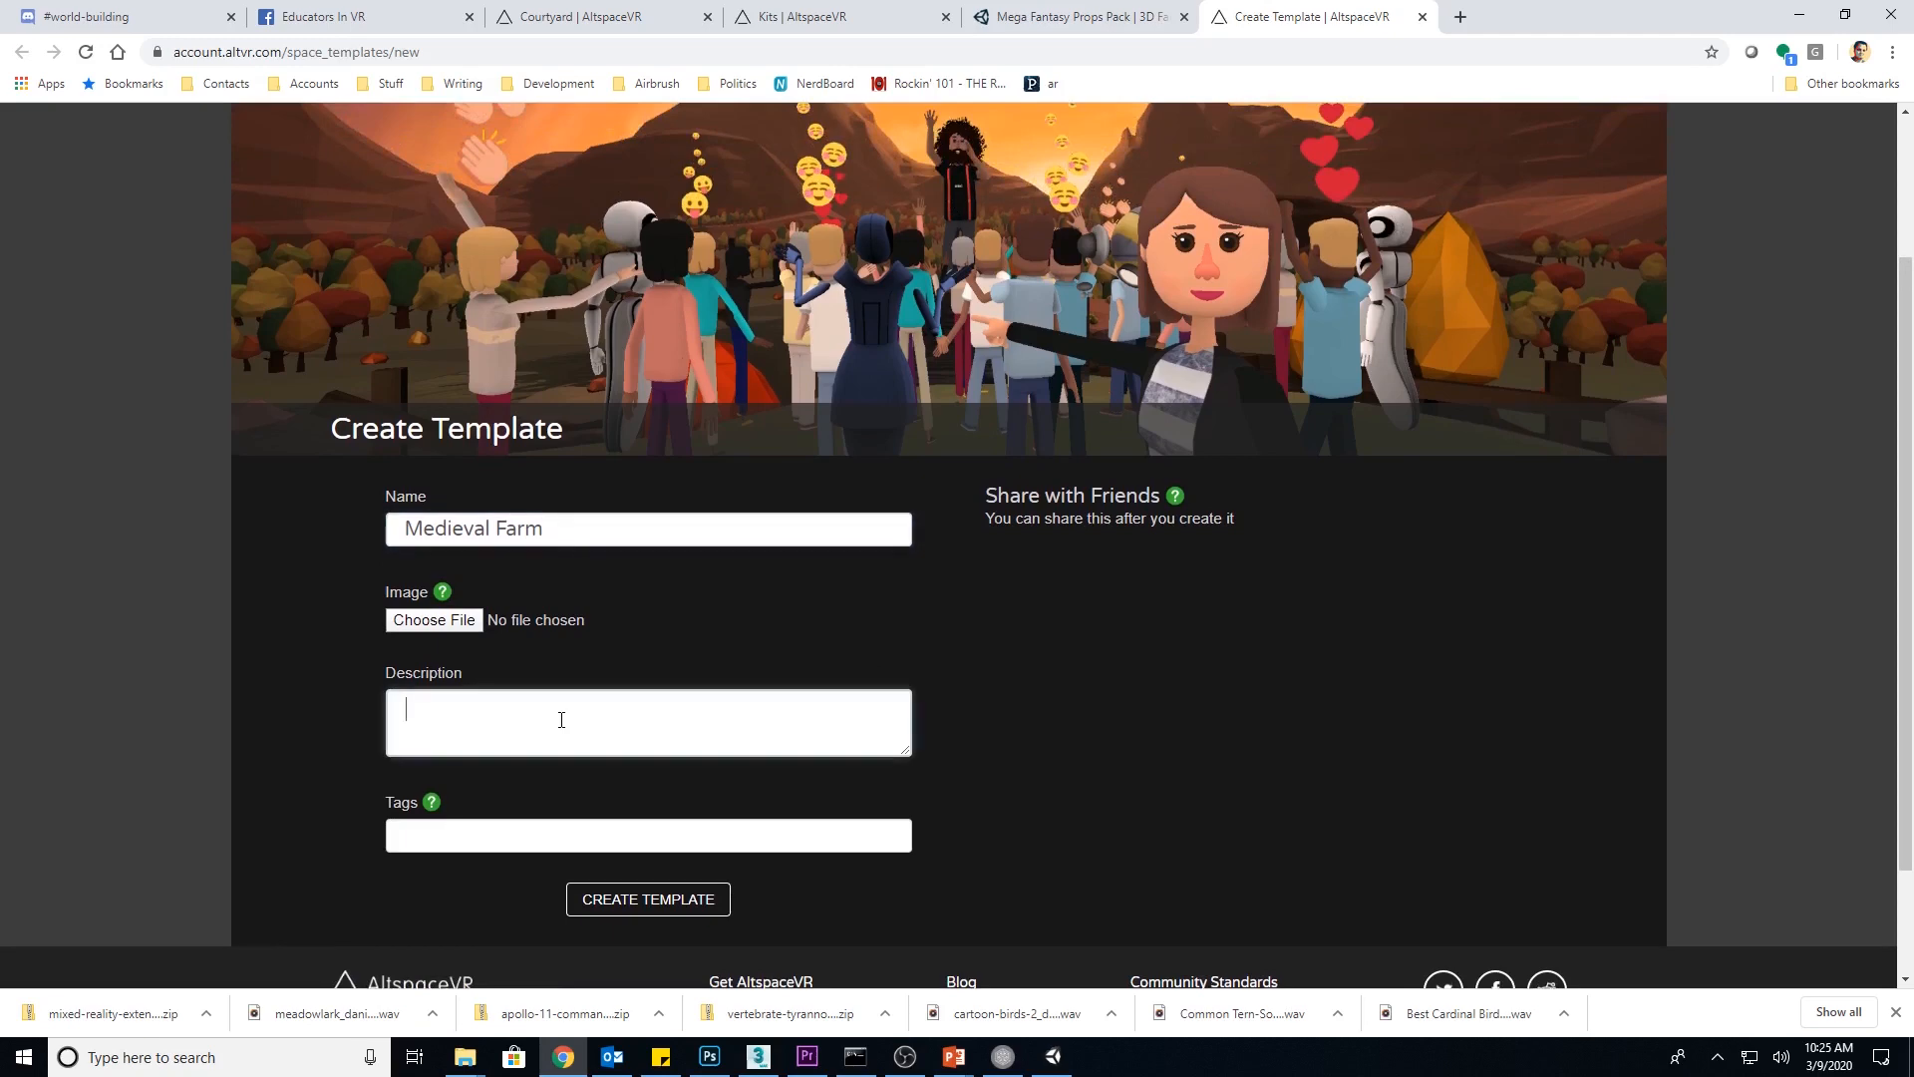
pyautogui.write('Medievql')
pyautogui.press('BackSpace')
pyautogui.press('BackSpace')
pyautogui.write('al Farm')
pyautogui.click(622, 898)
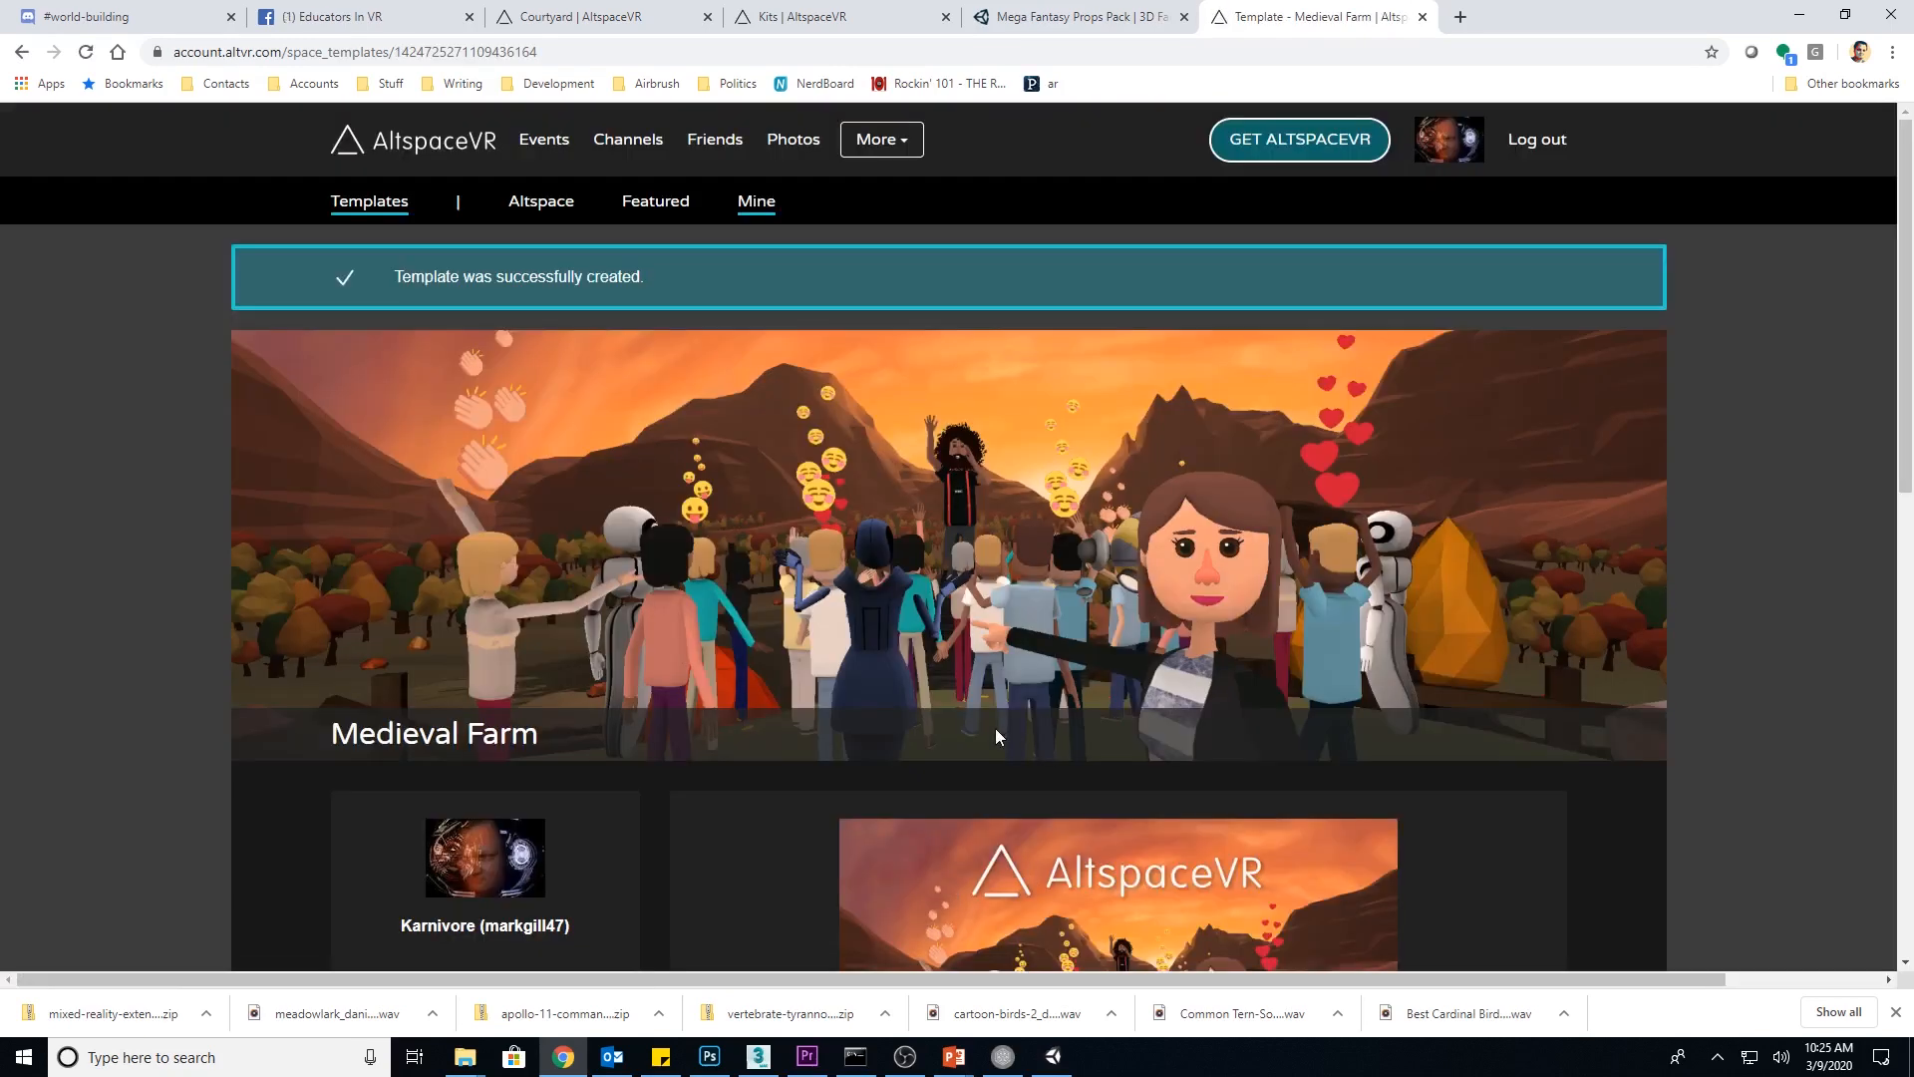
# Return to Unity, load the account's templates in the AltspaceVR Build Settings, and select the Medieval Farm template
pyautogui.scroll(-4, 996, 733)
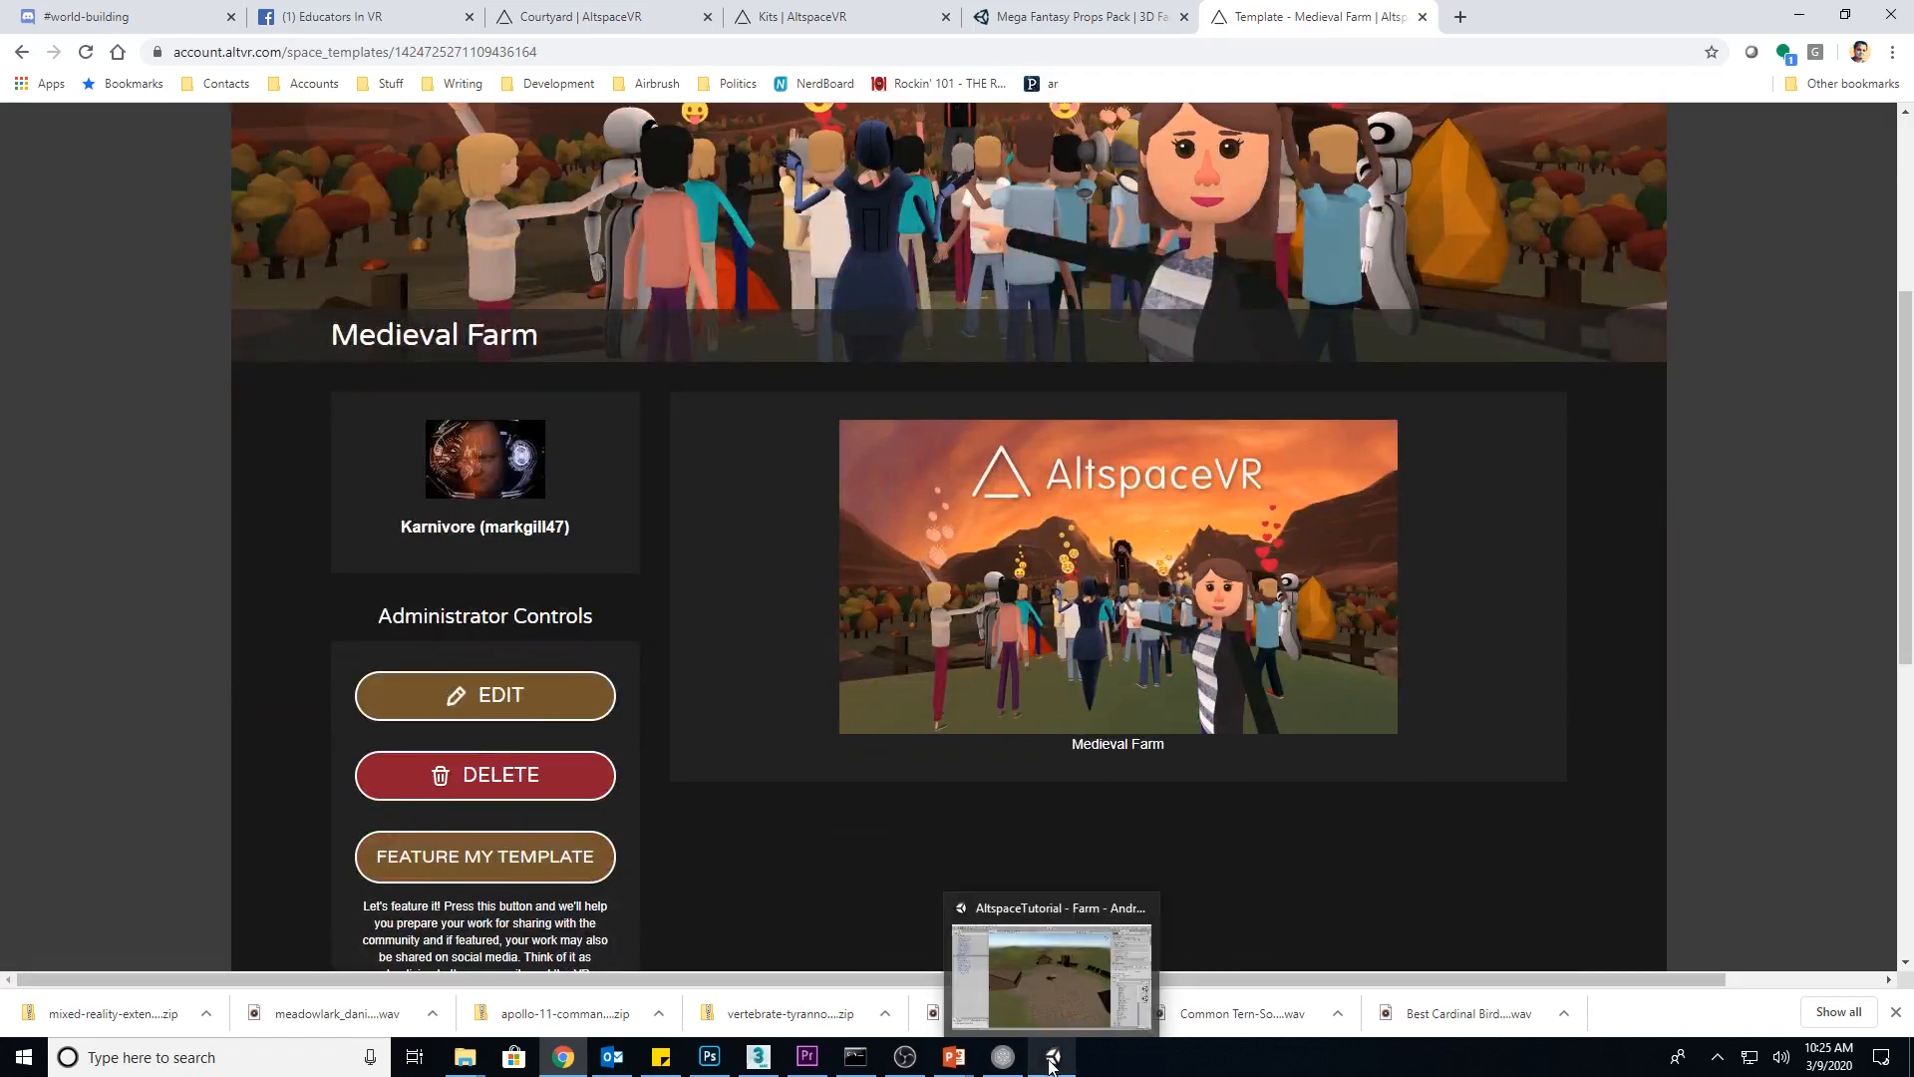
pyautogui.moveTo(1052, 1057)
pyautogui.click(1047, 955)
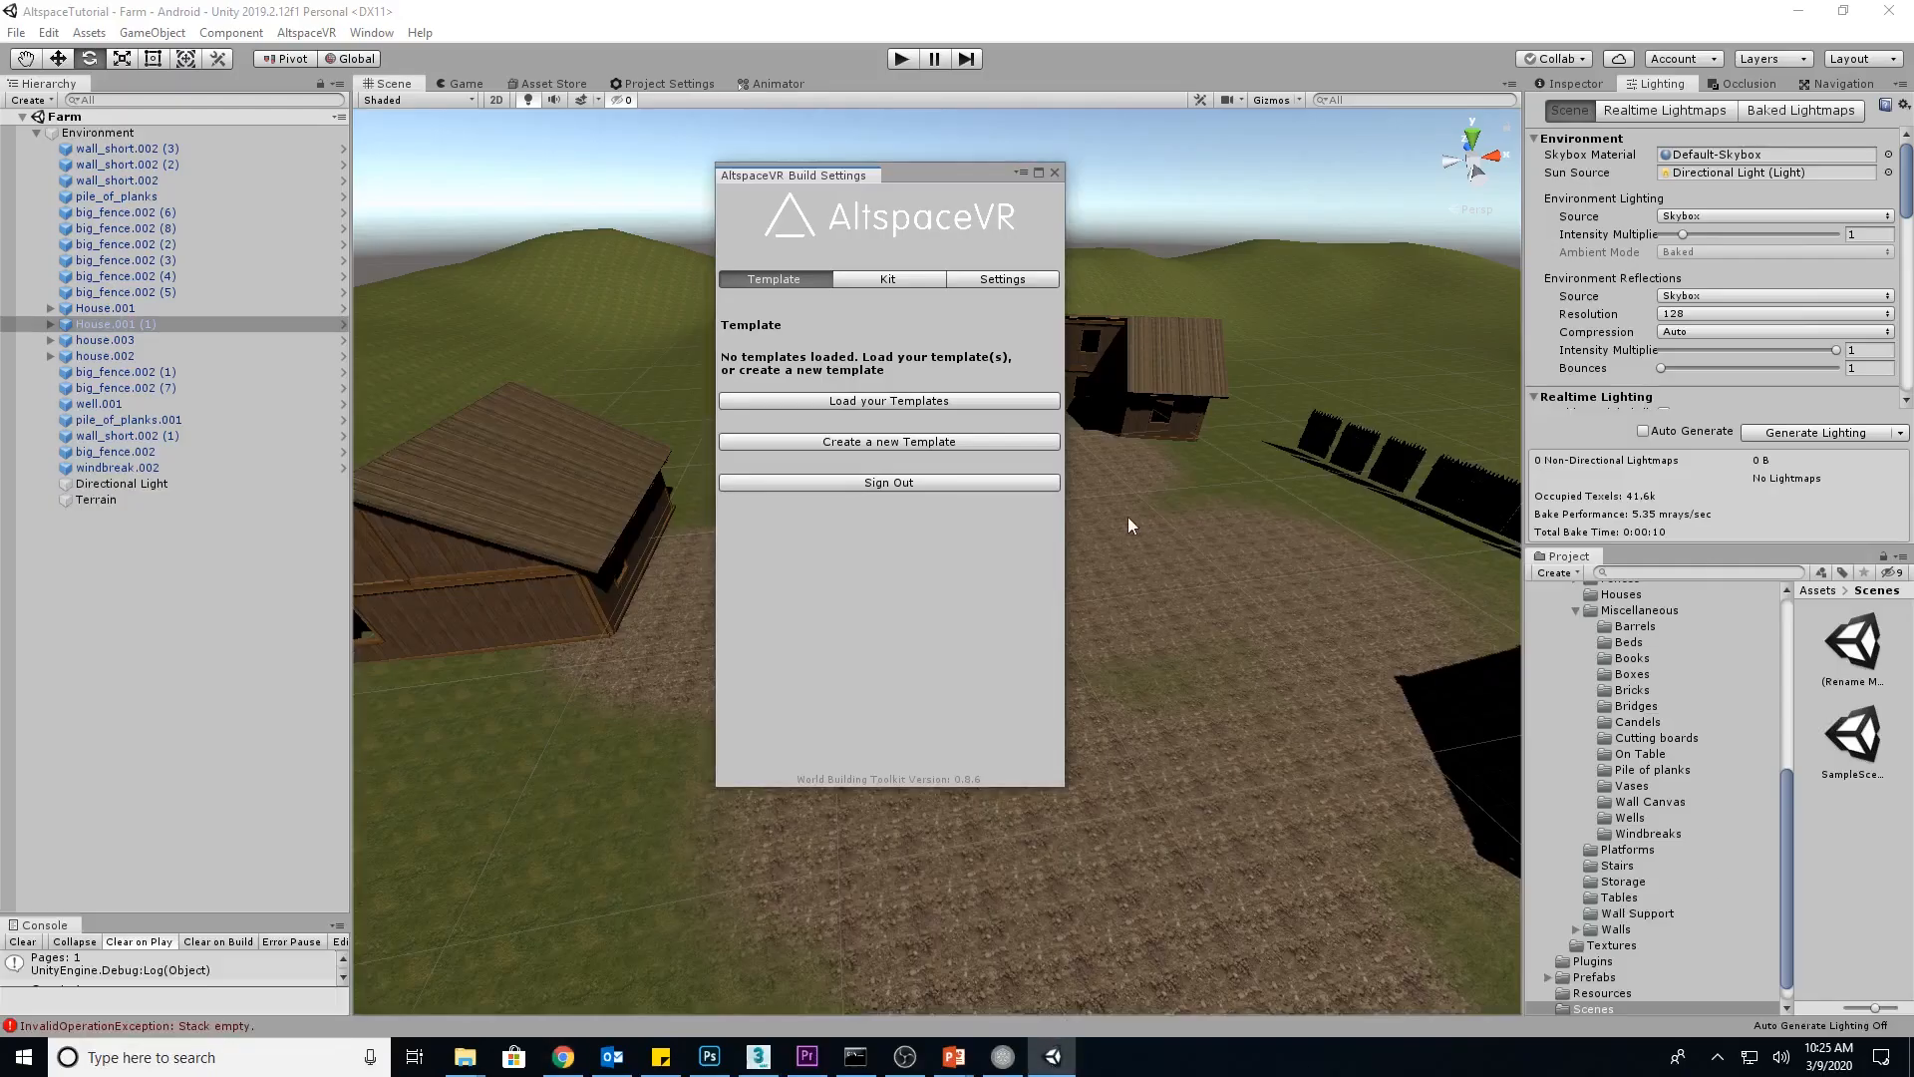
pyautogui.click(869, 402)
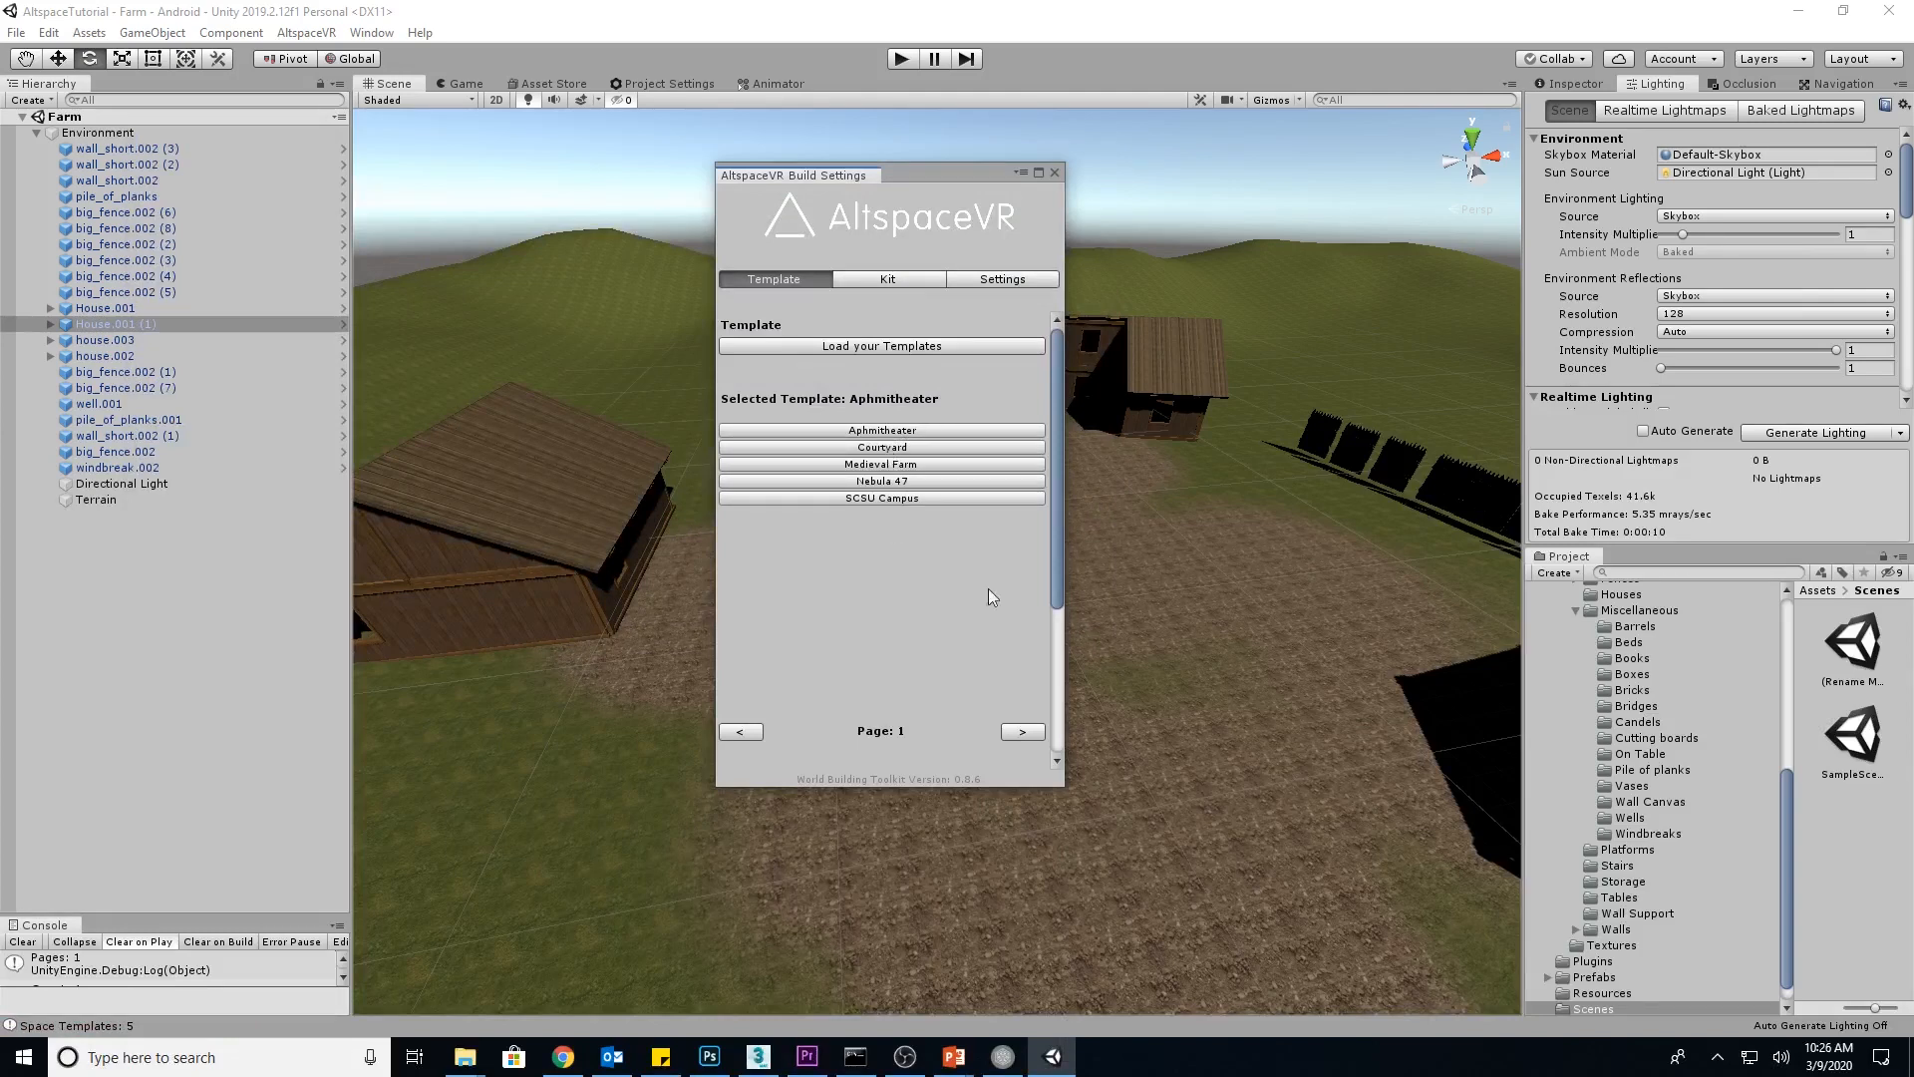
pyautogui.click(916, 466)
pyautogui.moveTo(1057, 459); pyautogui.dragTo(1045, 574)
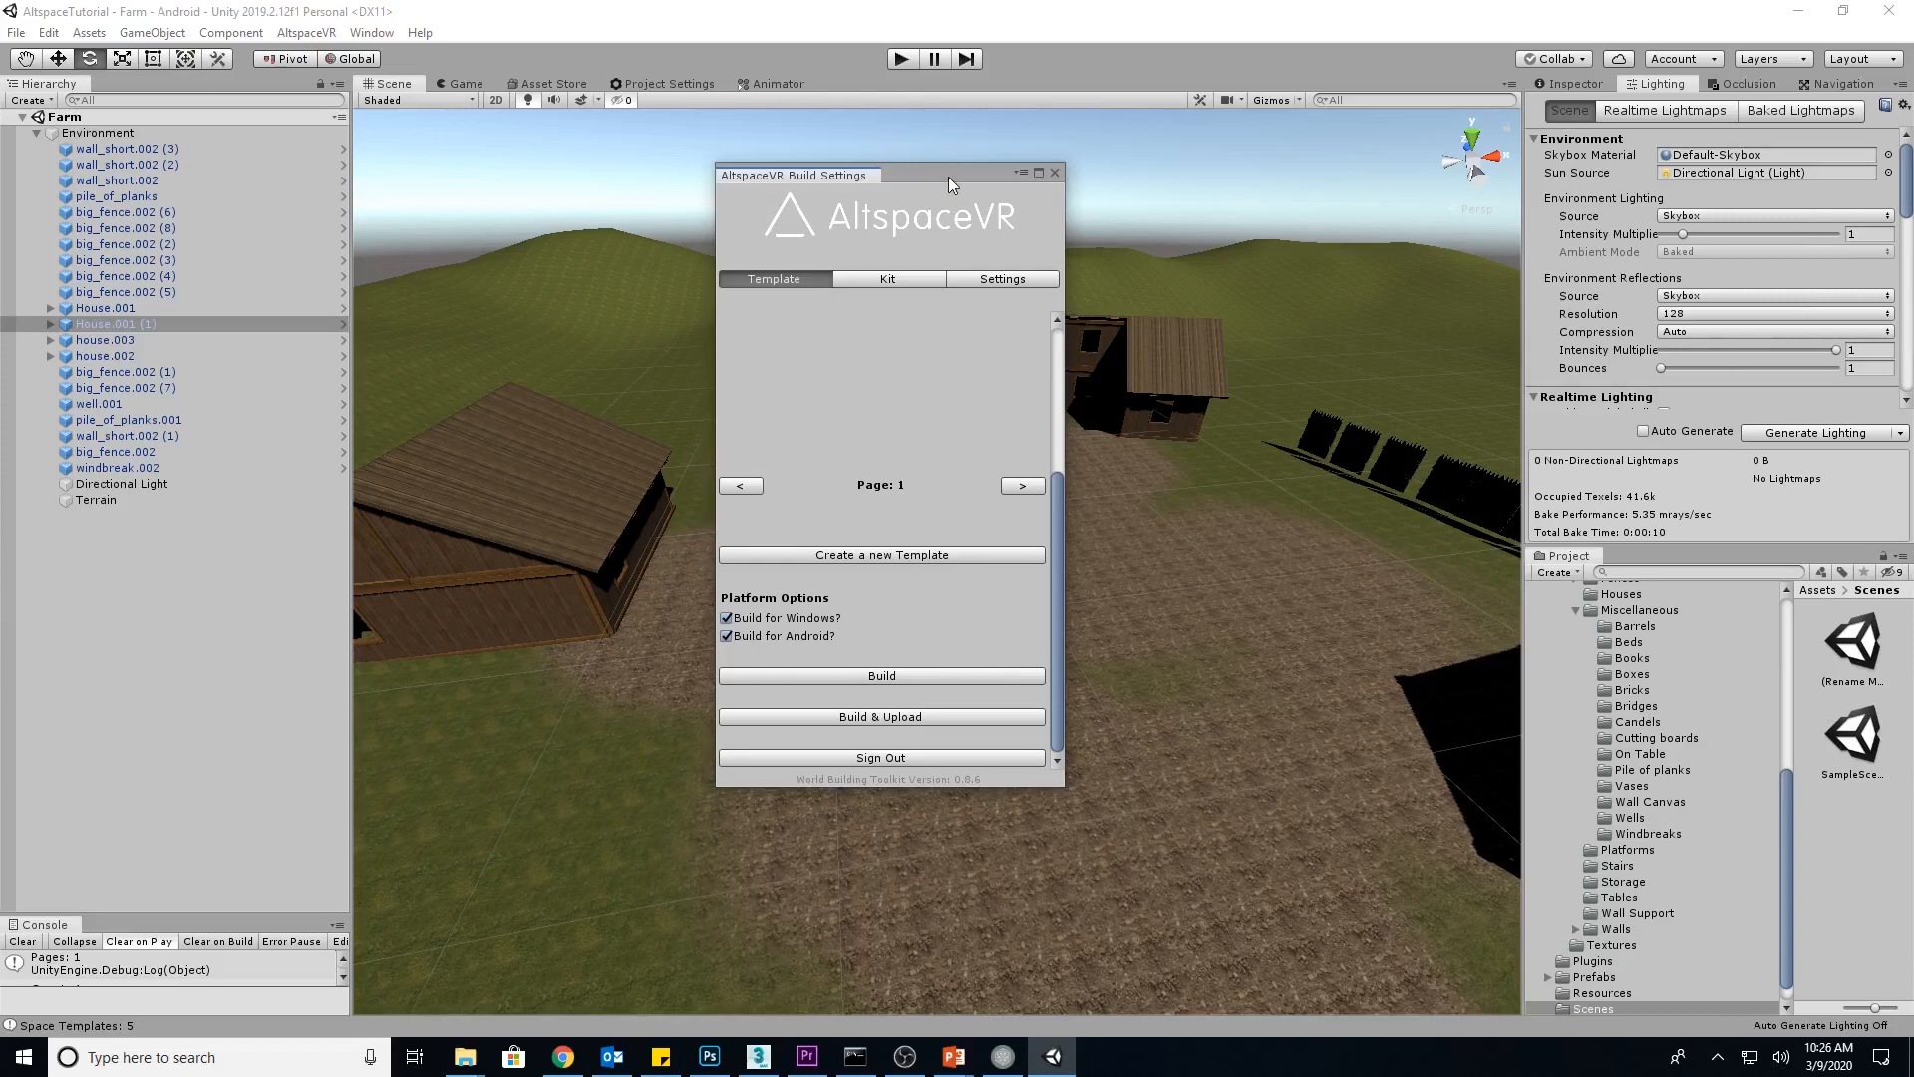
# Move the AltspaceVR Build Settings aside and check the target platform in Unity's own Build Settings
pyautogui.moveTo(949, 172); pyautogui.dragTo(1756, 141)
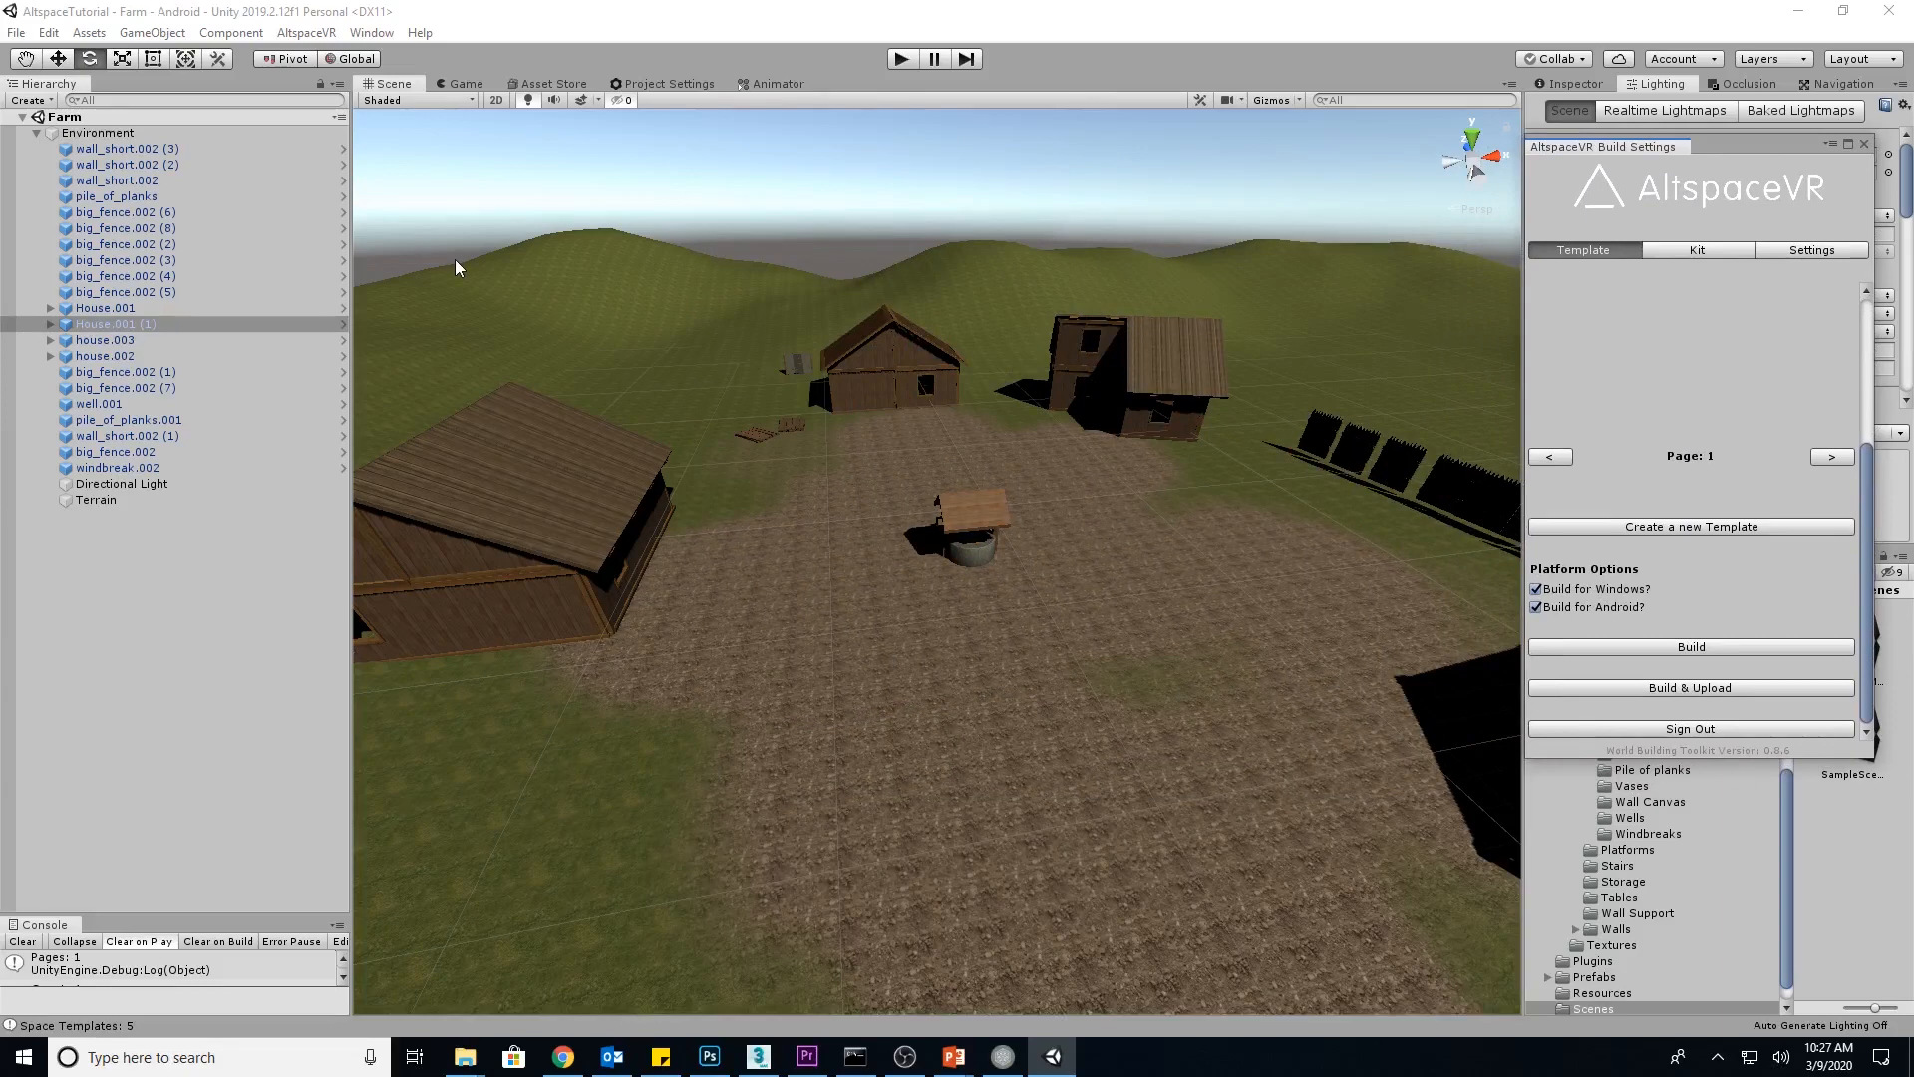
pyautogui.click(20, 34)
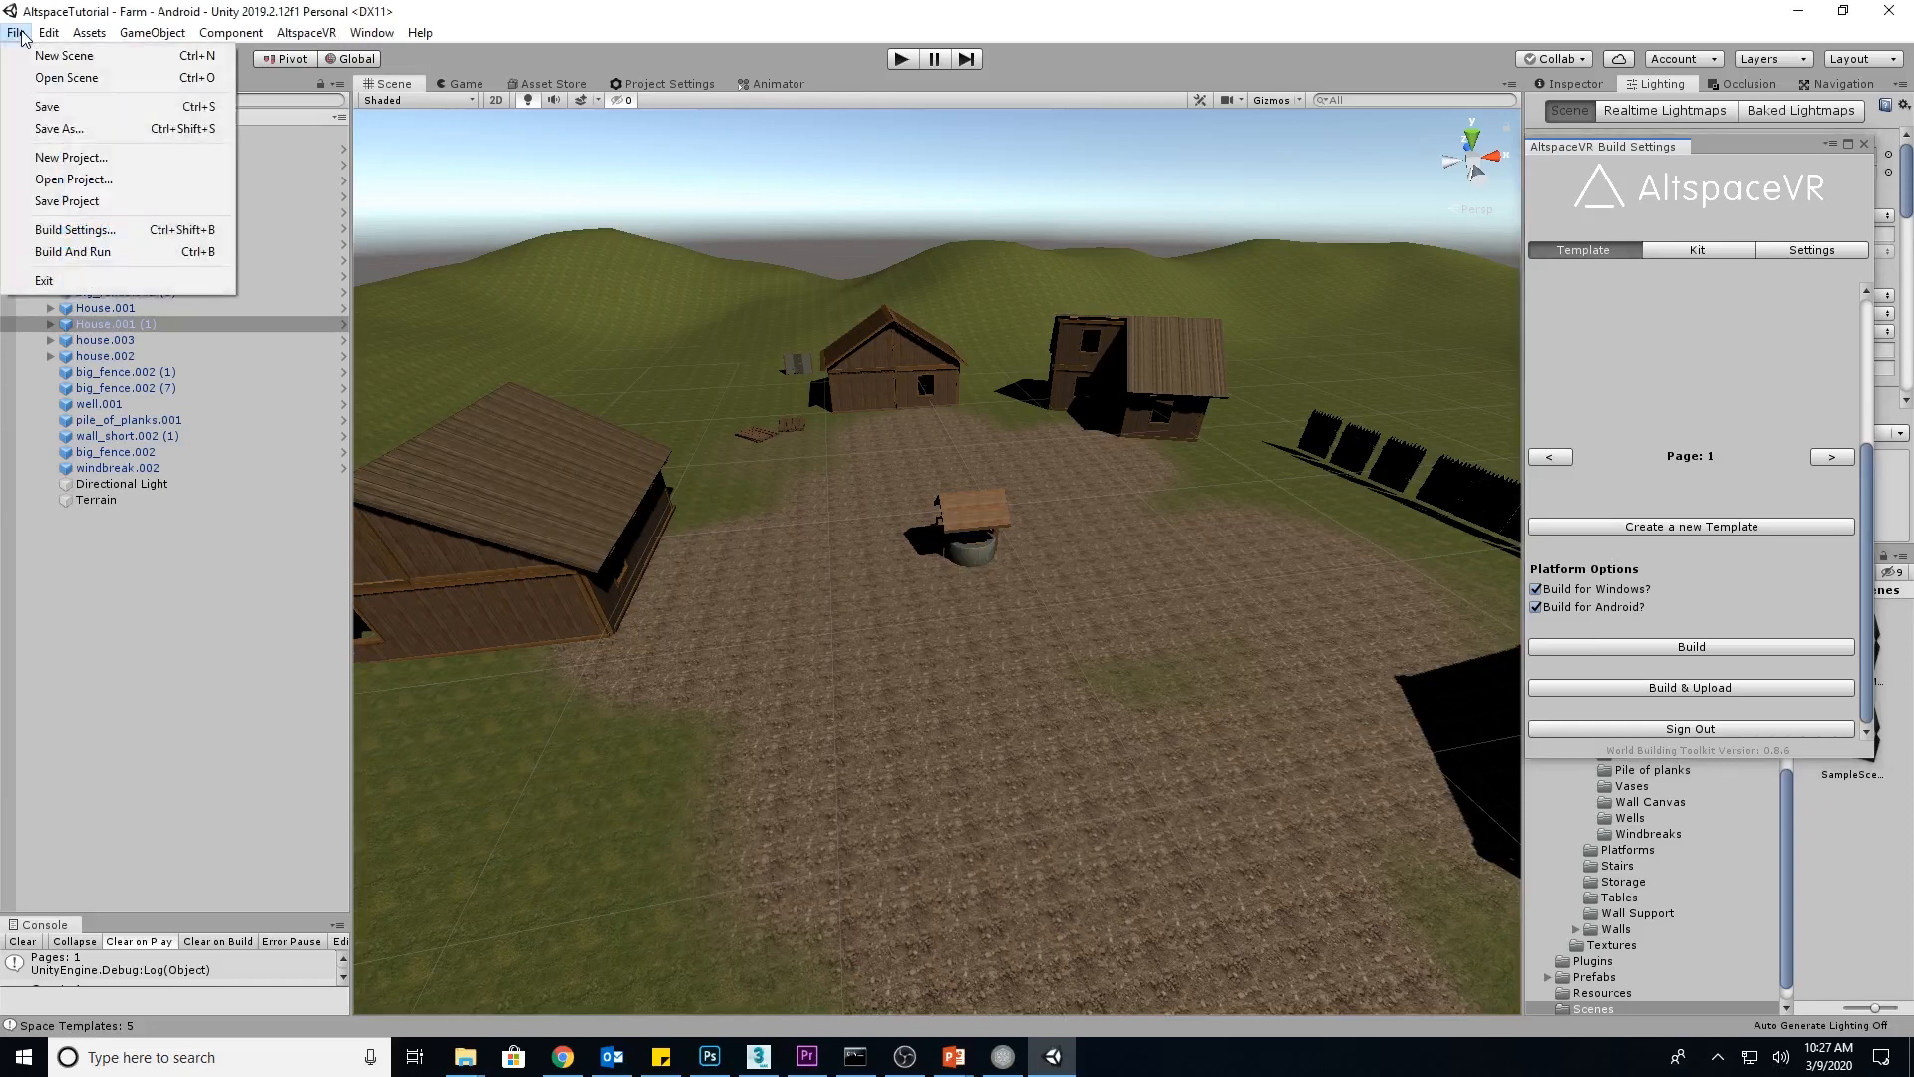
pyautogui.click(100, 232)
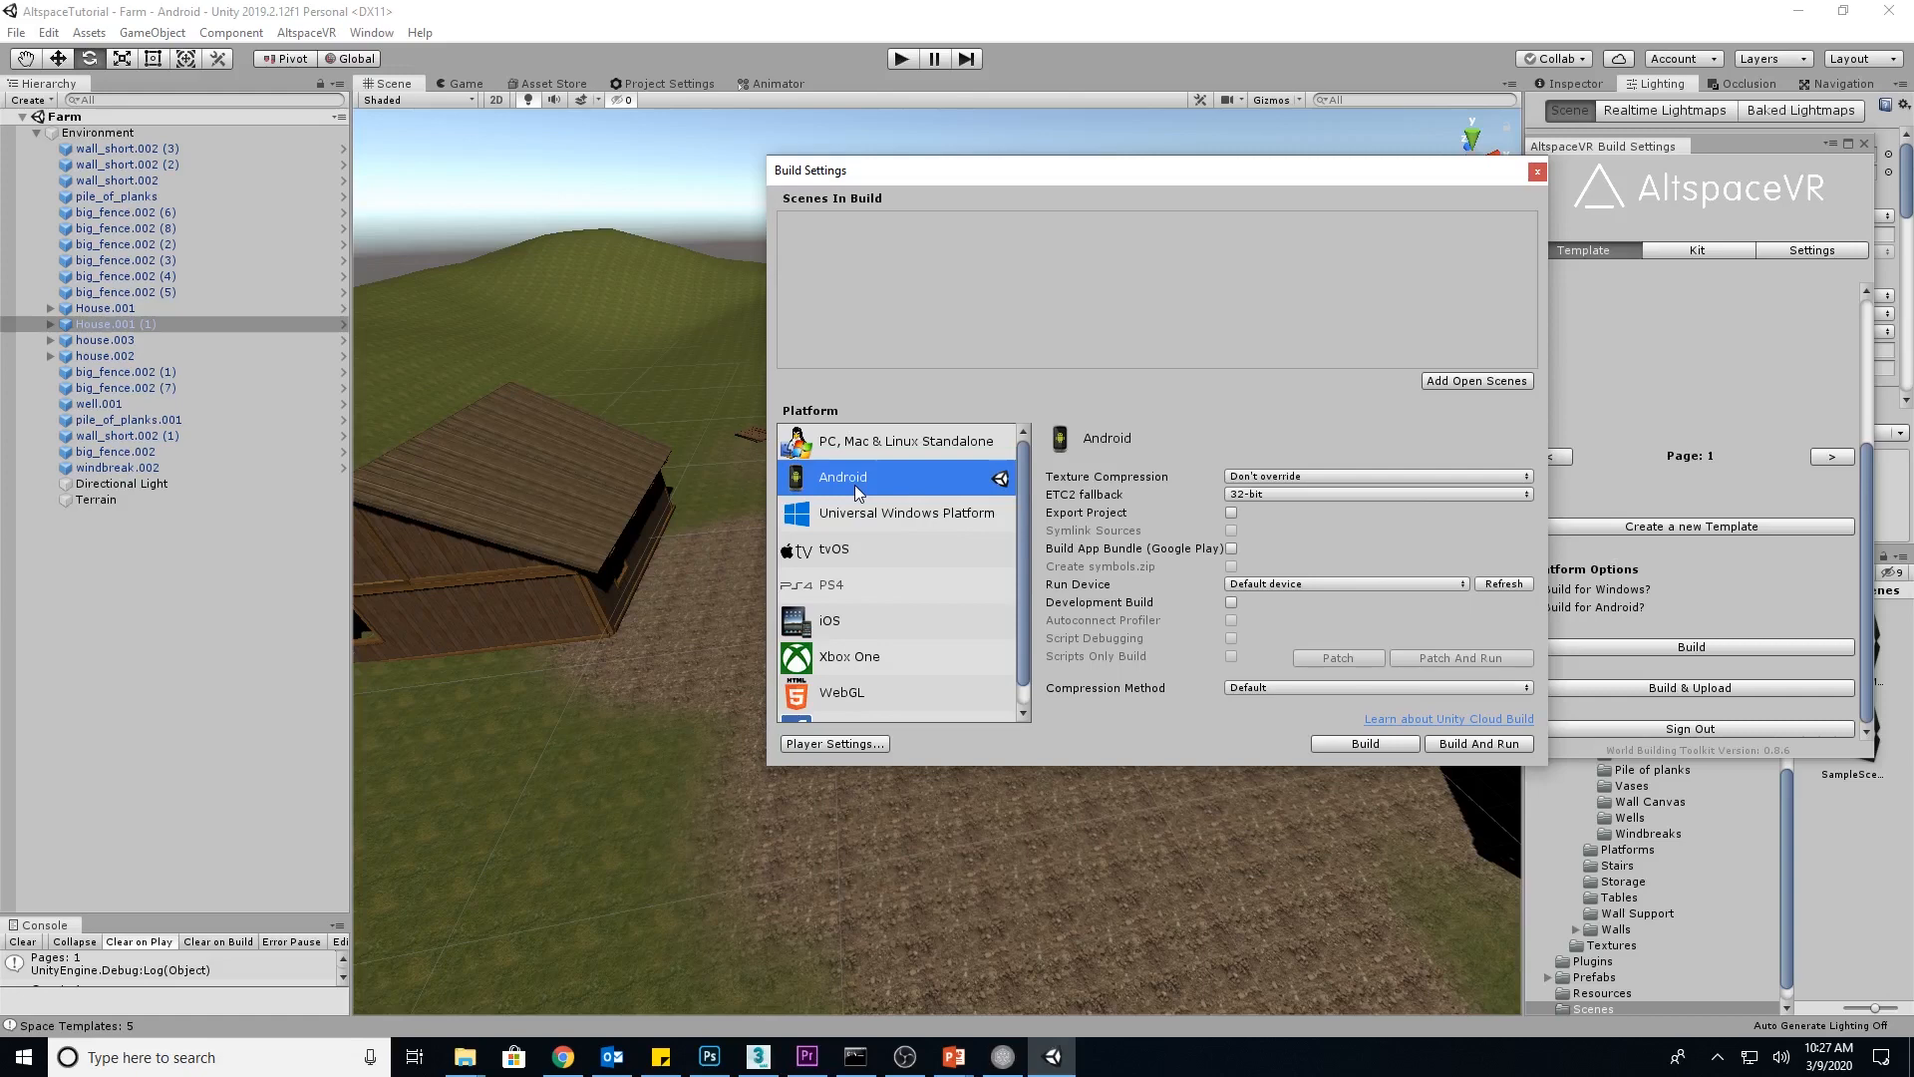
pyautogui.click(1537, 172)
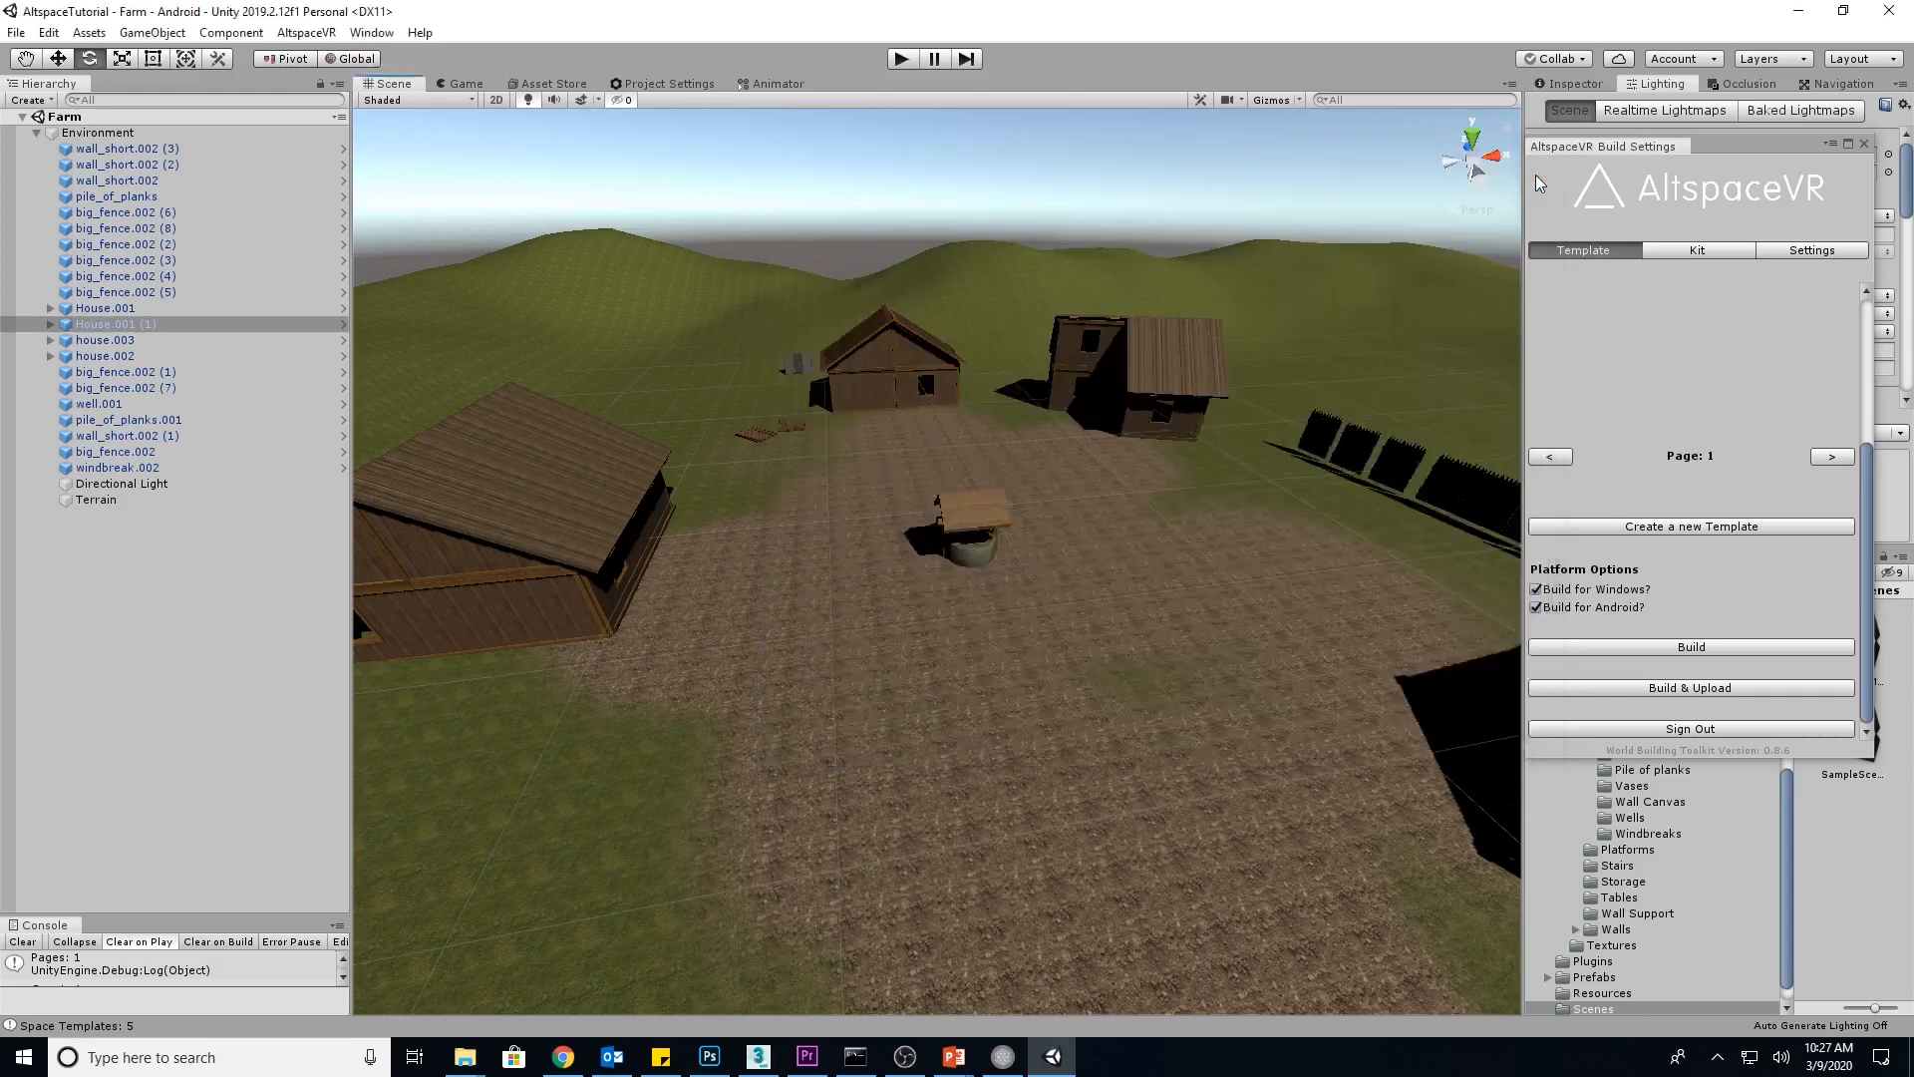
# Set the Stereo Rendering Mode to Multiview in the project's Android Player XR settings
pyautogui.click(652, 84)
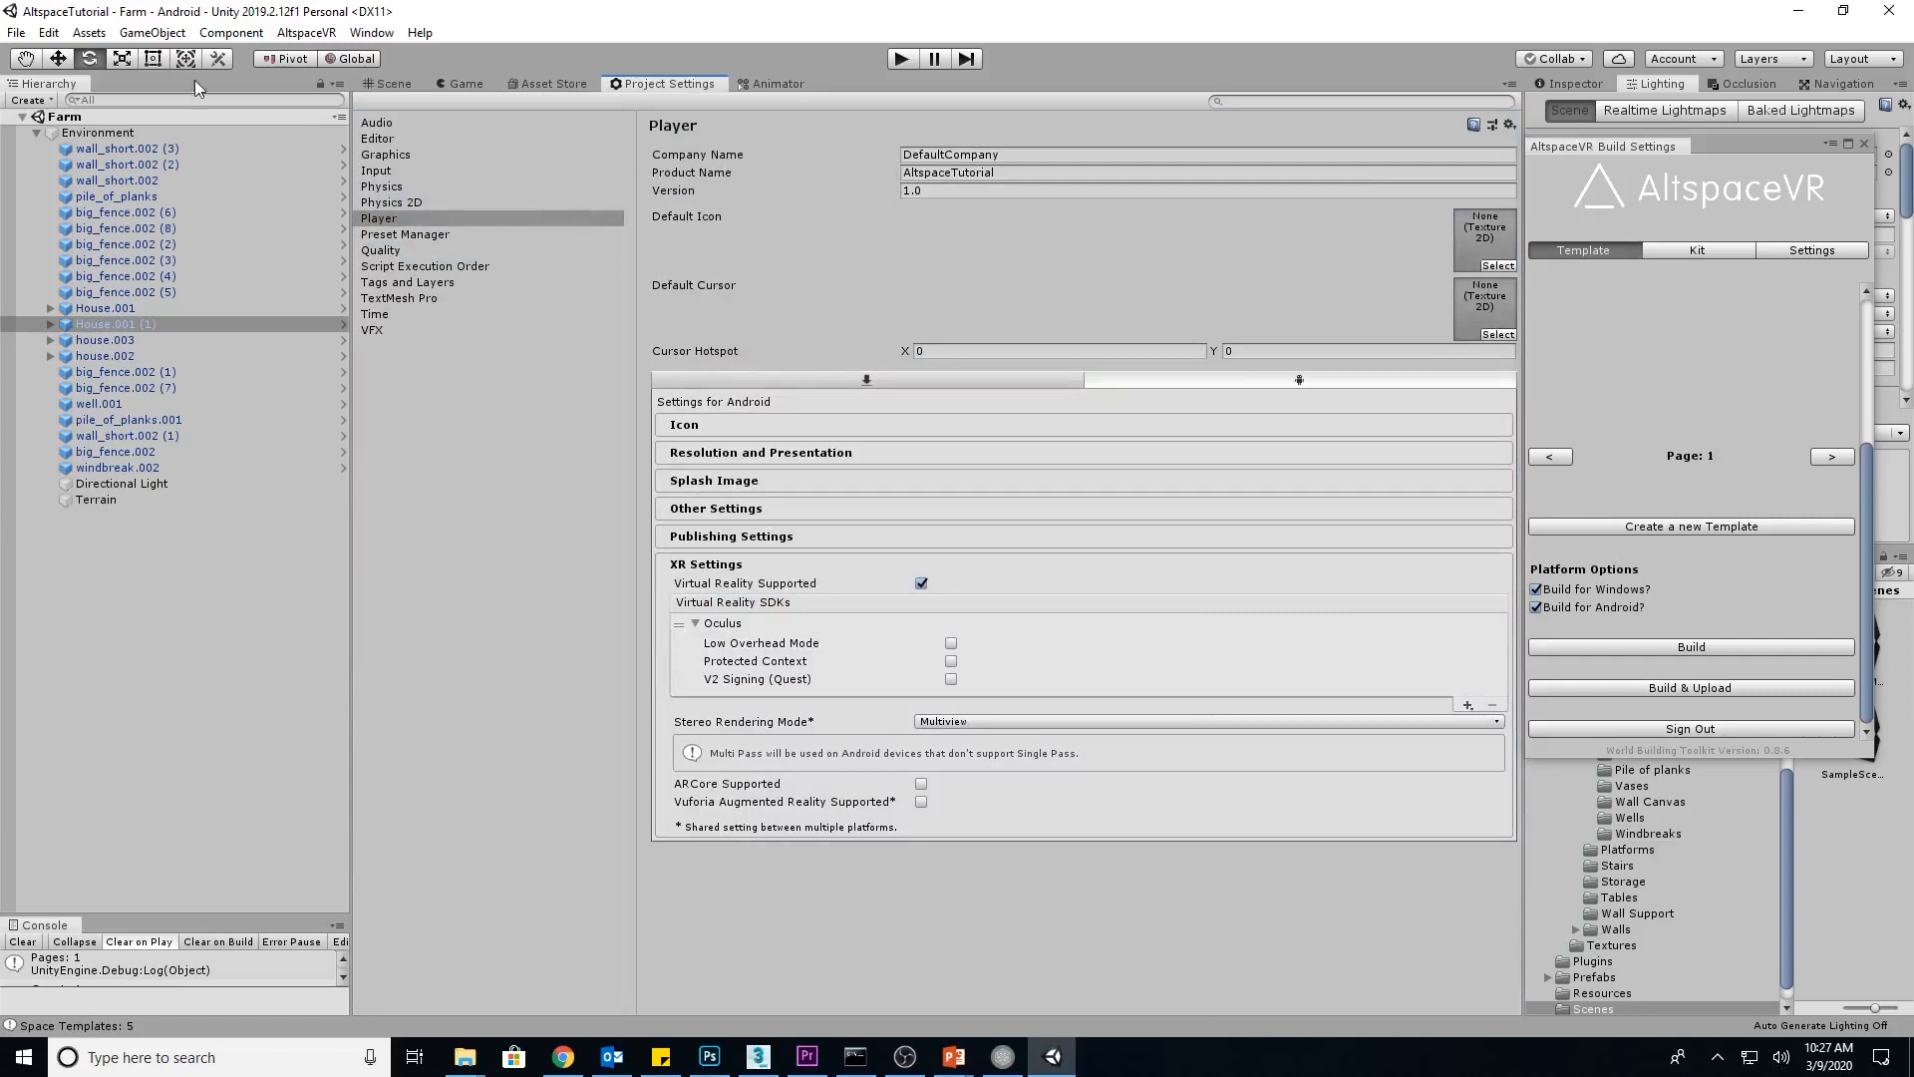
pyautogui.click(54, 38)
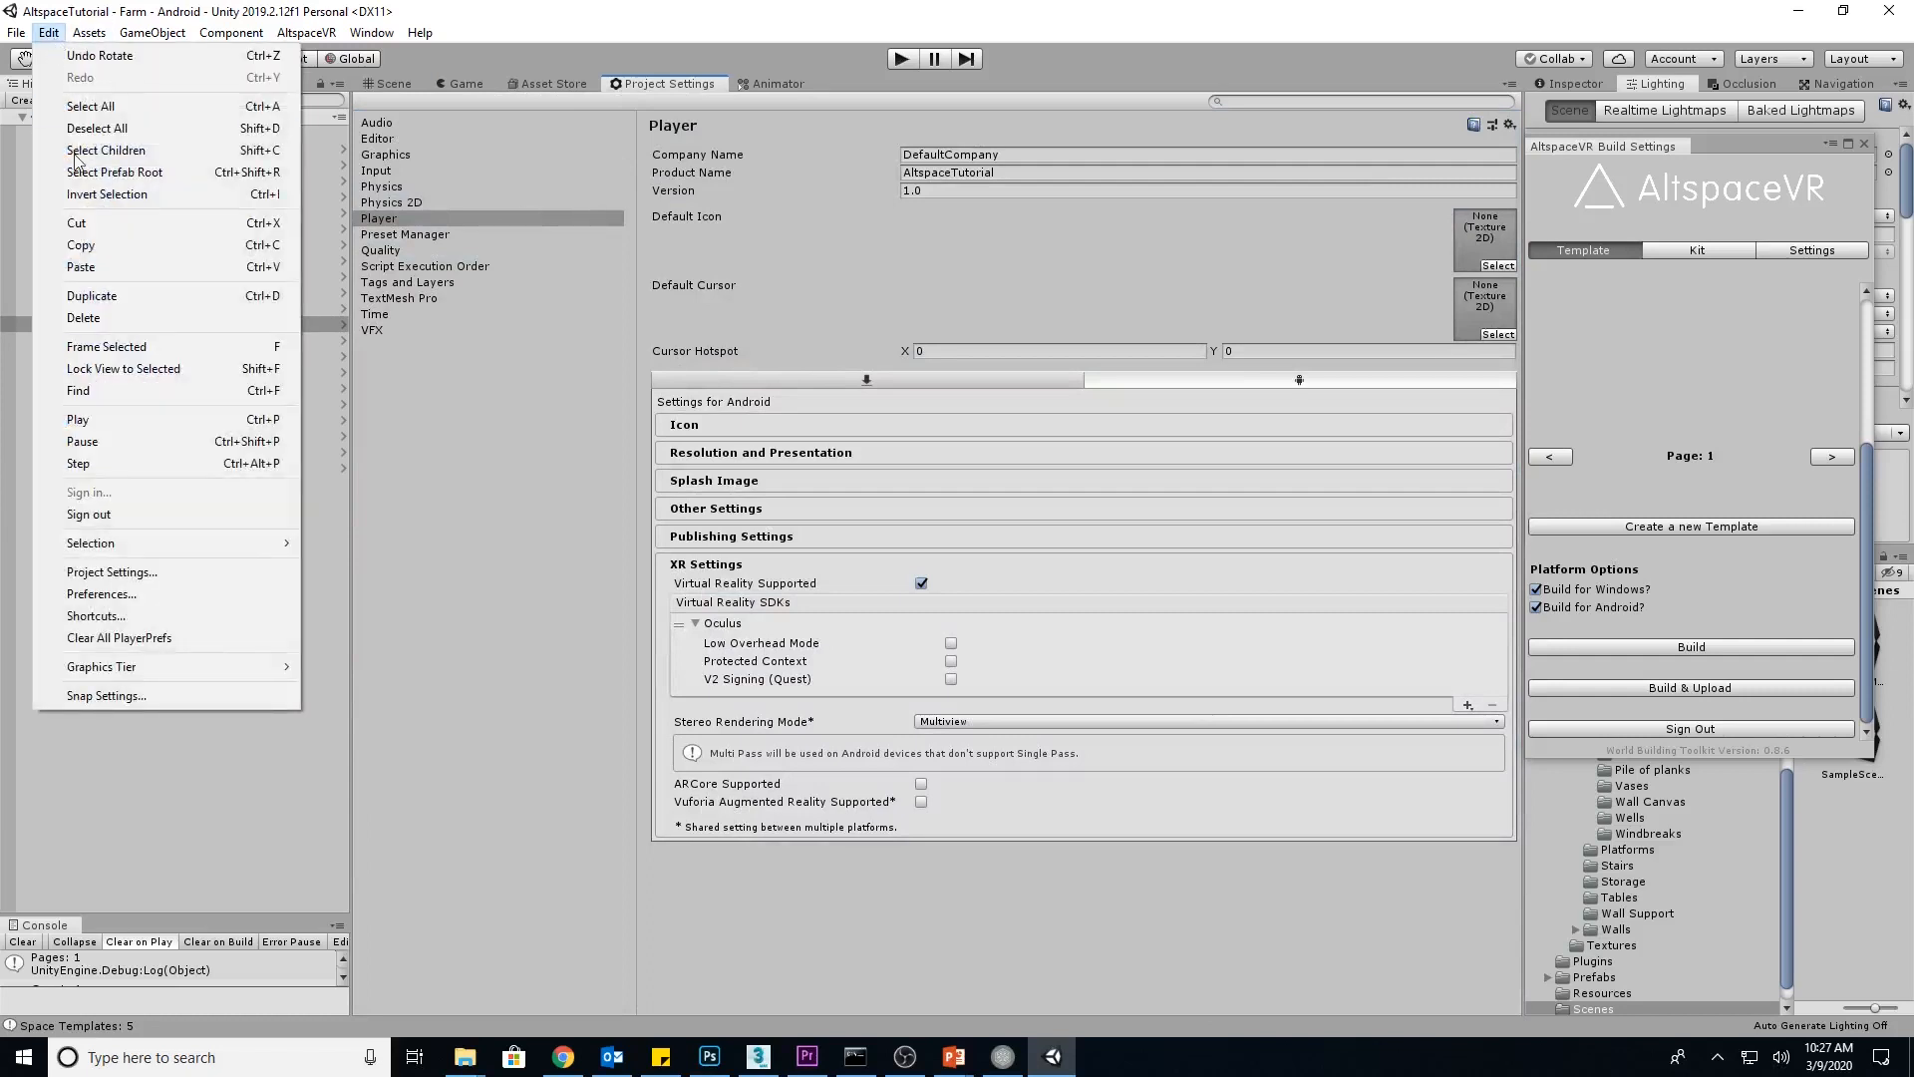
pyautogui.click(659, 84)
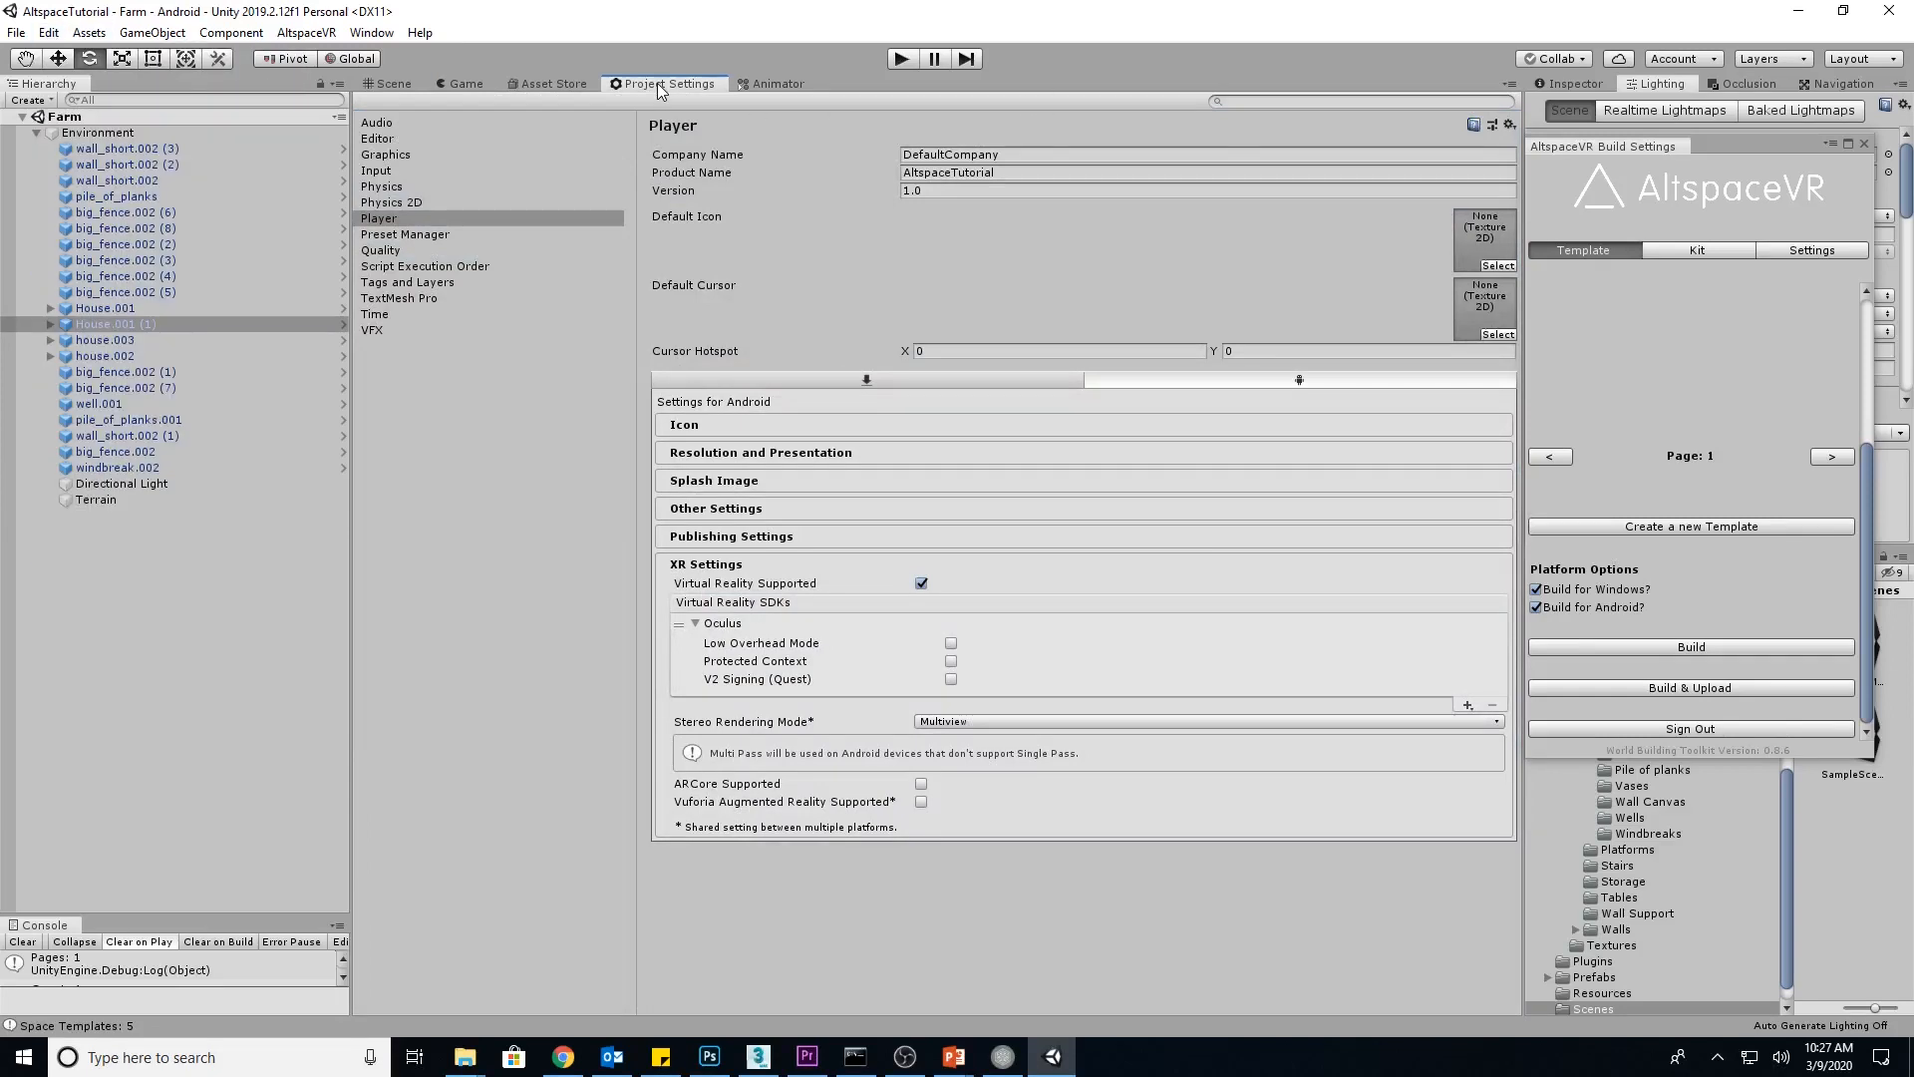
pyautogui.click(397, 220)
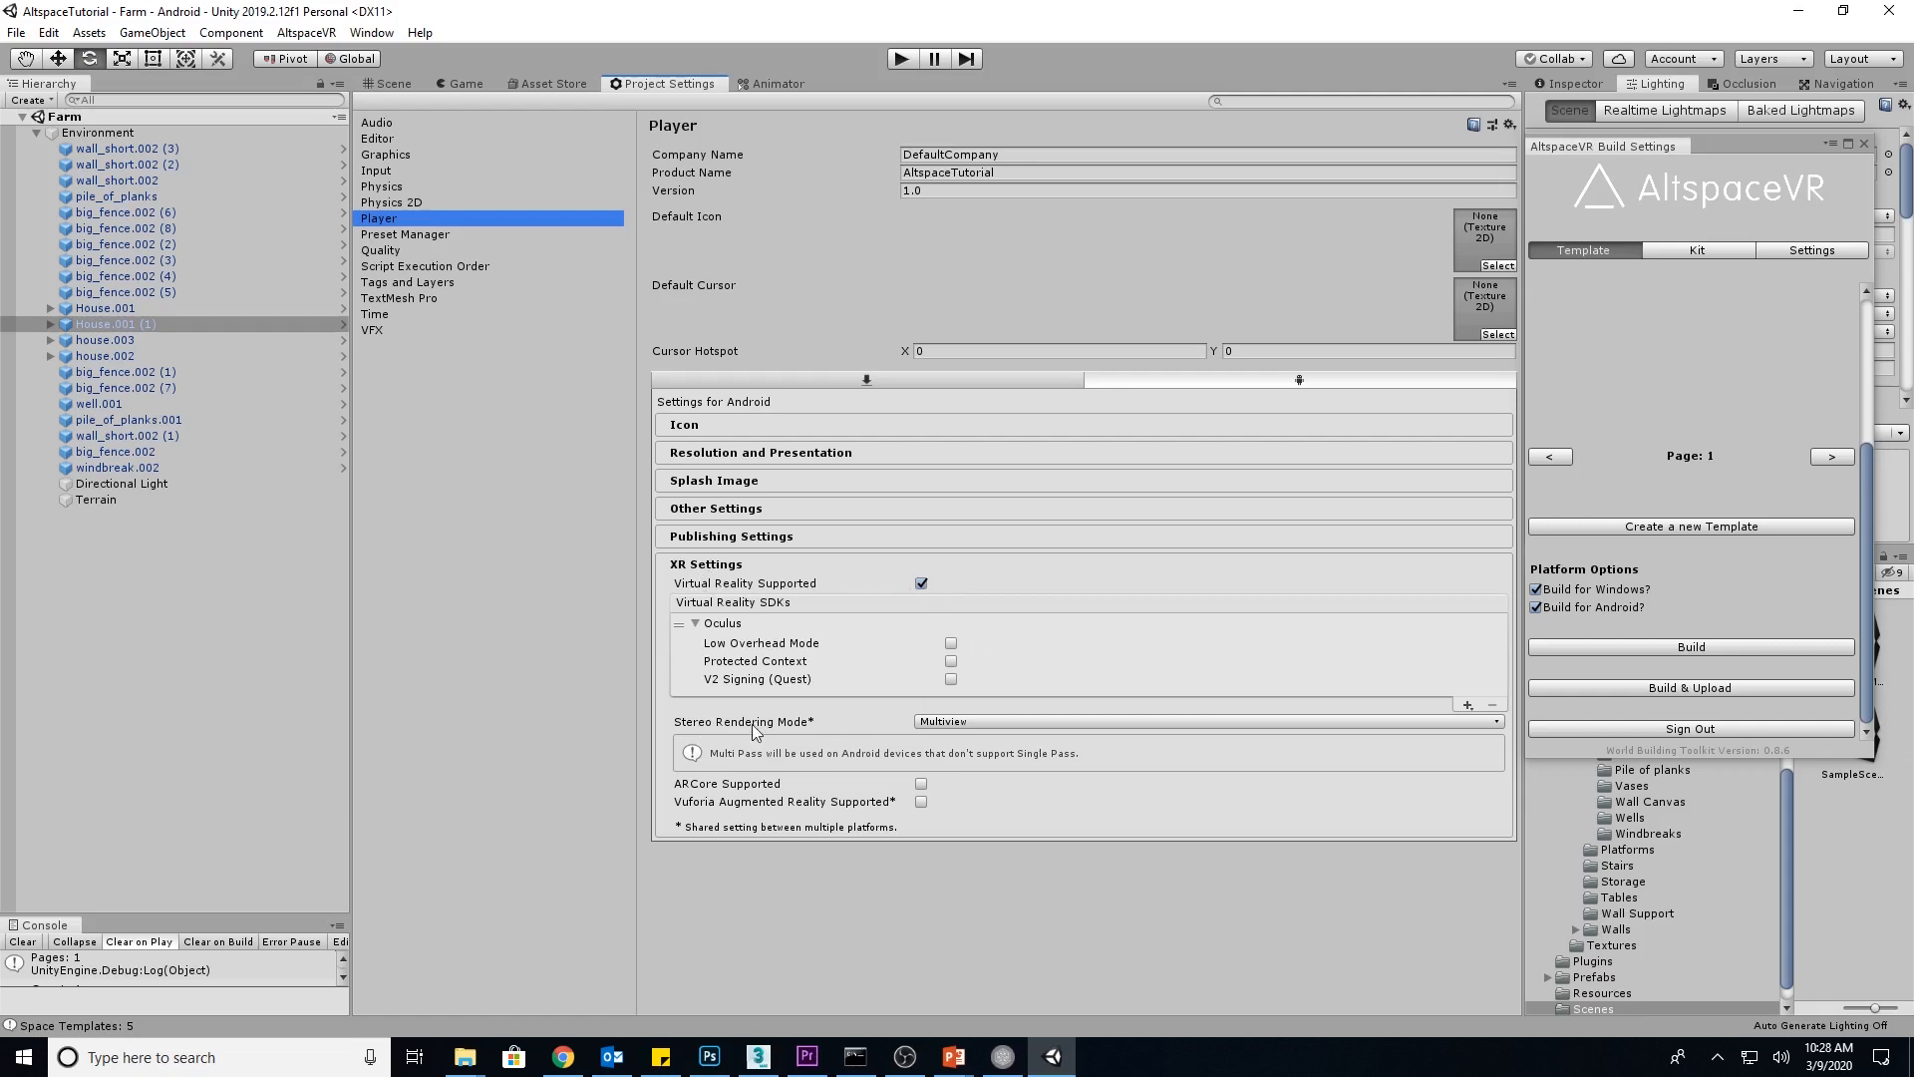
pyautogui.click(978, 724)
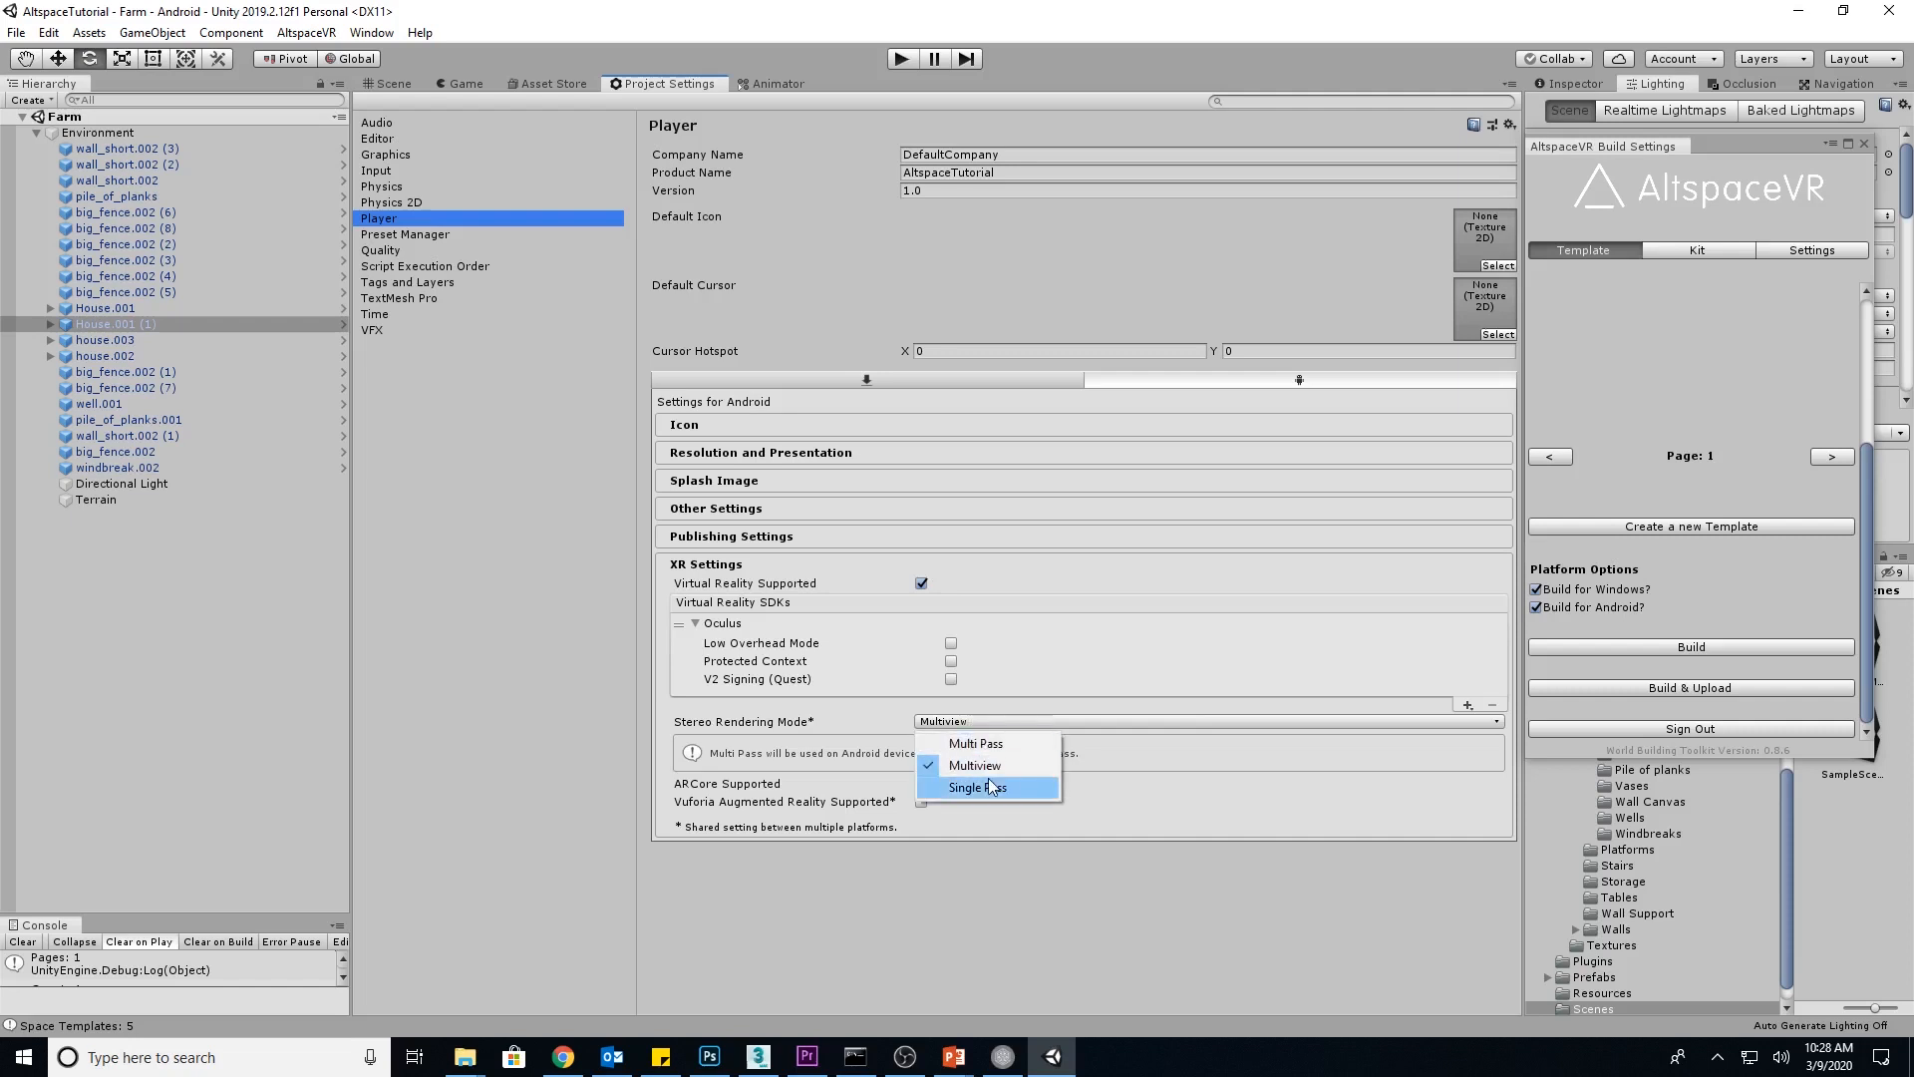
pyautogui.click(997, 763)
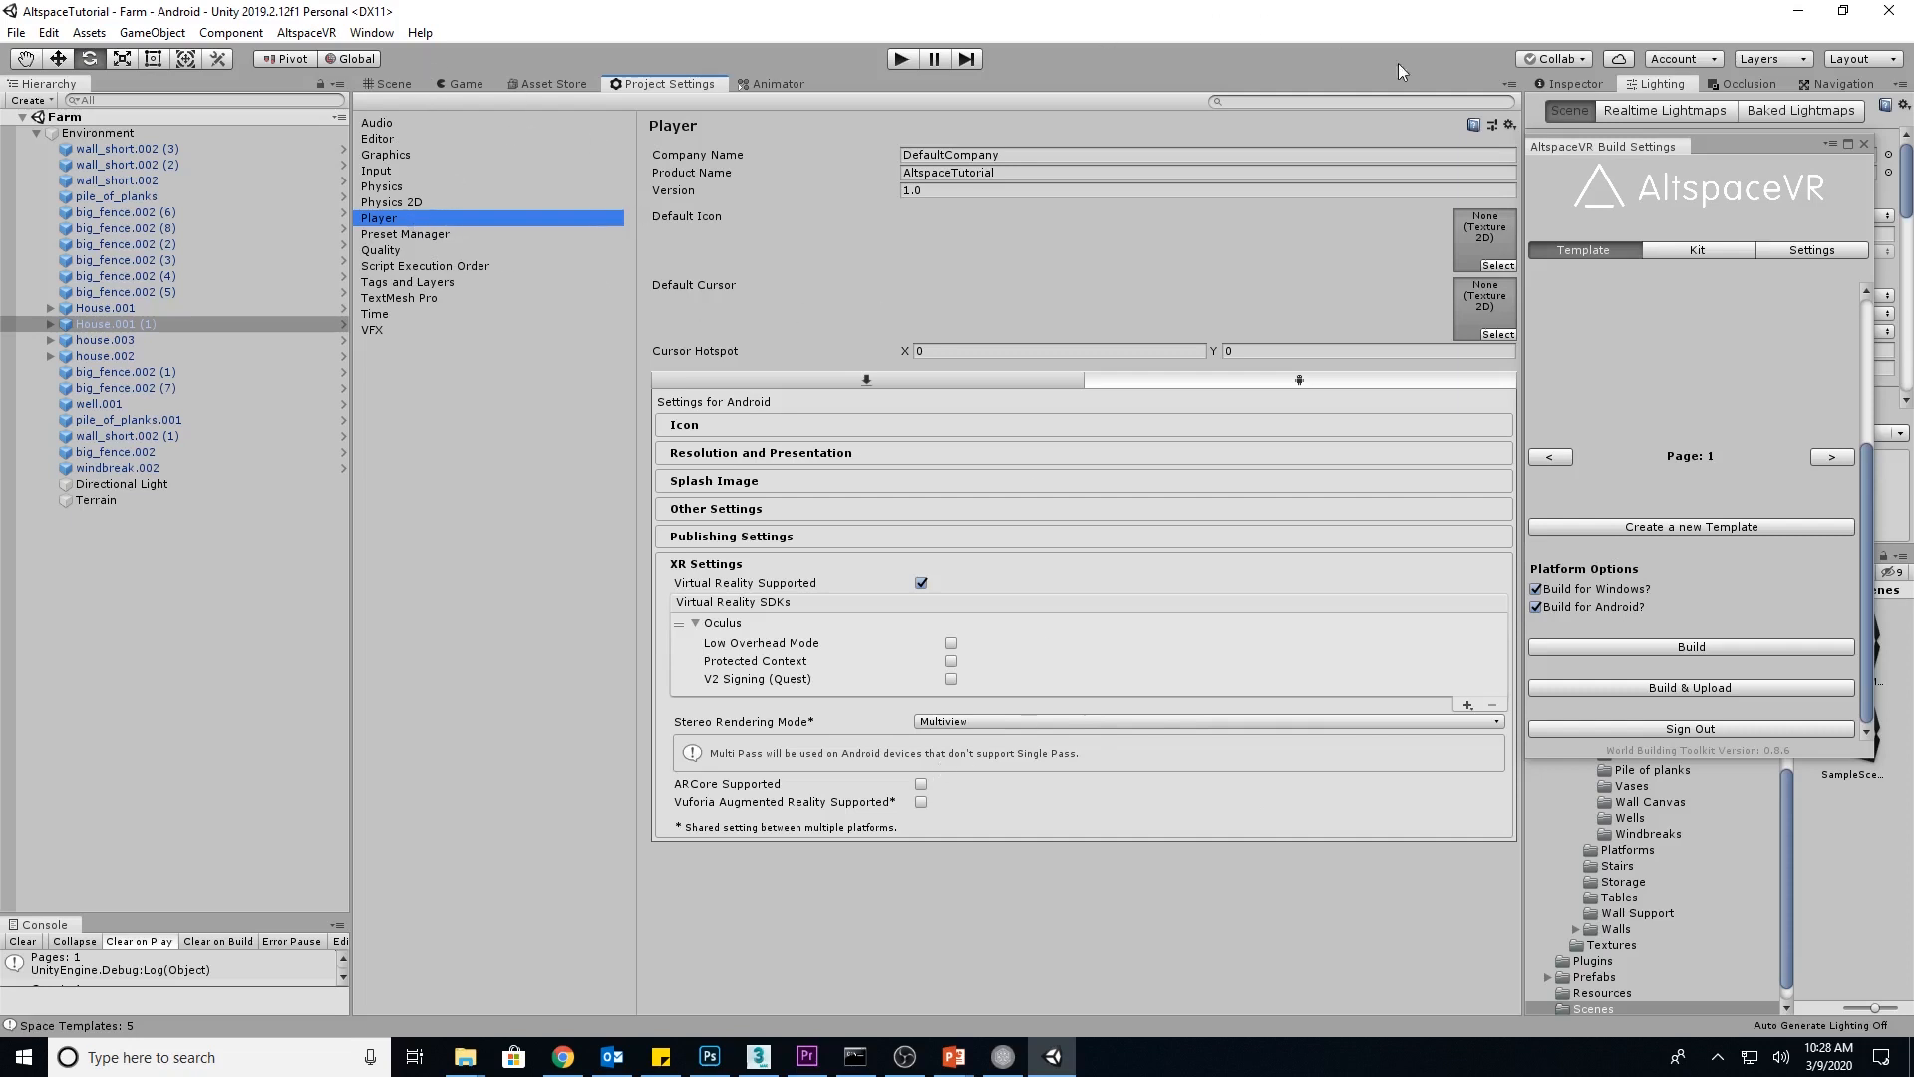
# Build the template for Windows and Android, saving it as template_Farm in the AltspaceTutorial project folder
pyautogui.moveTo(1797, 150); pyautogui.dragTo(1029, 248)
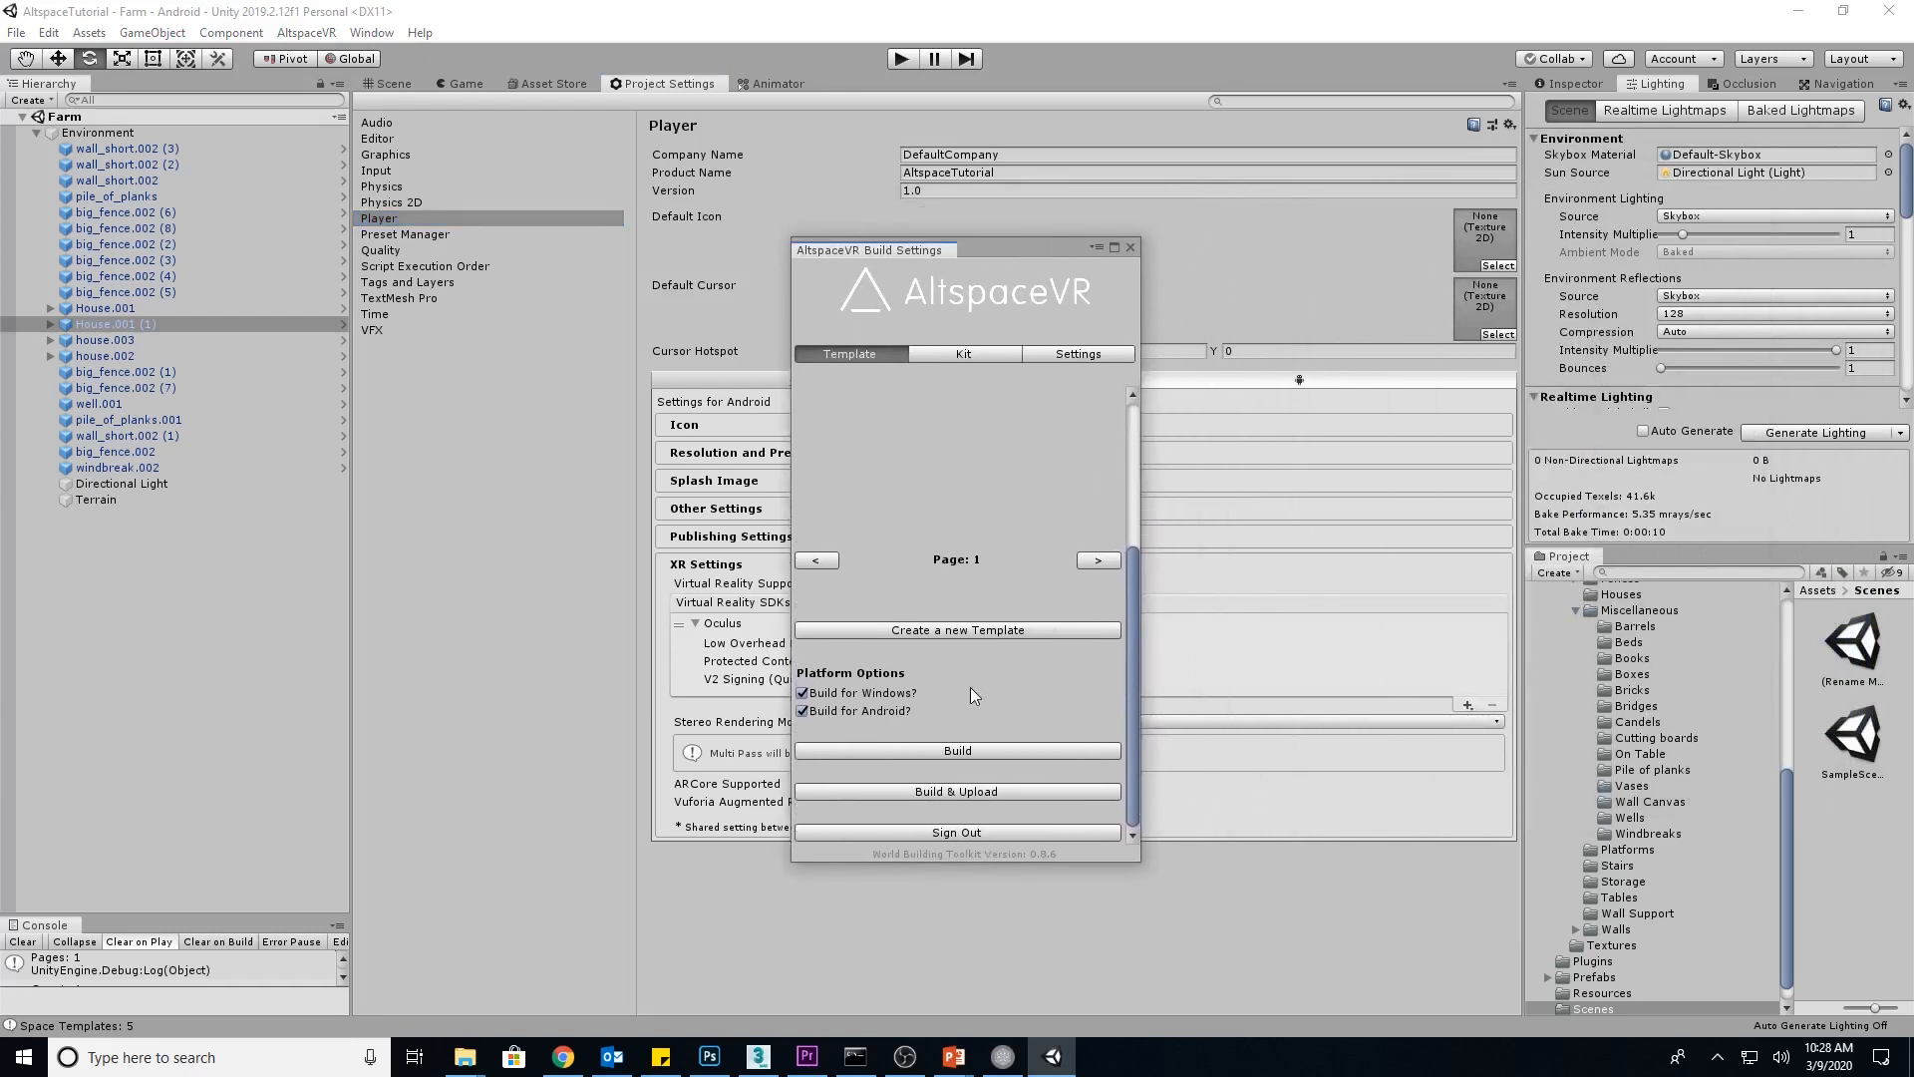
pyautogui.click(1002, 754)
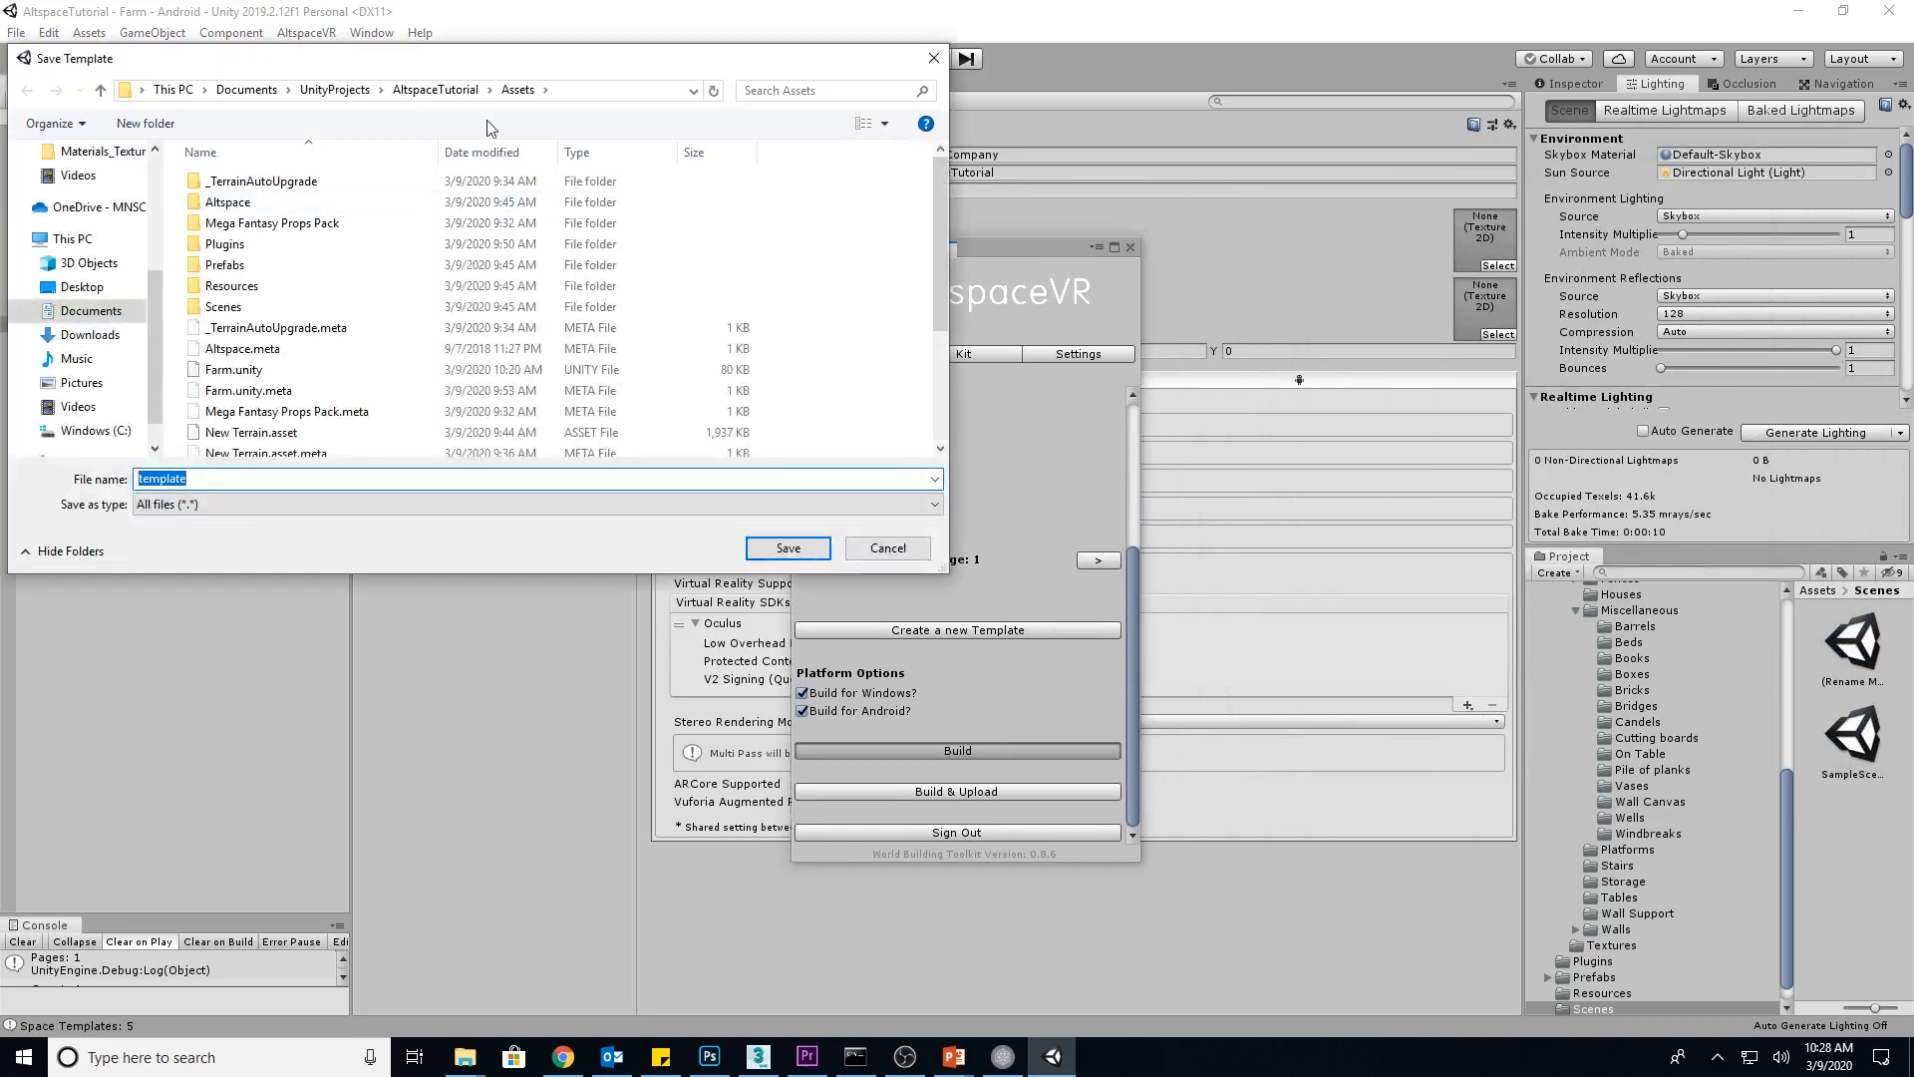
pyautogui.click(436, 90)
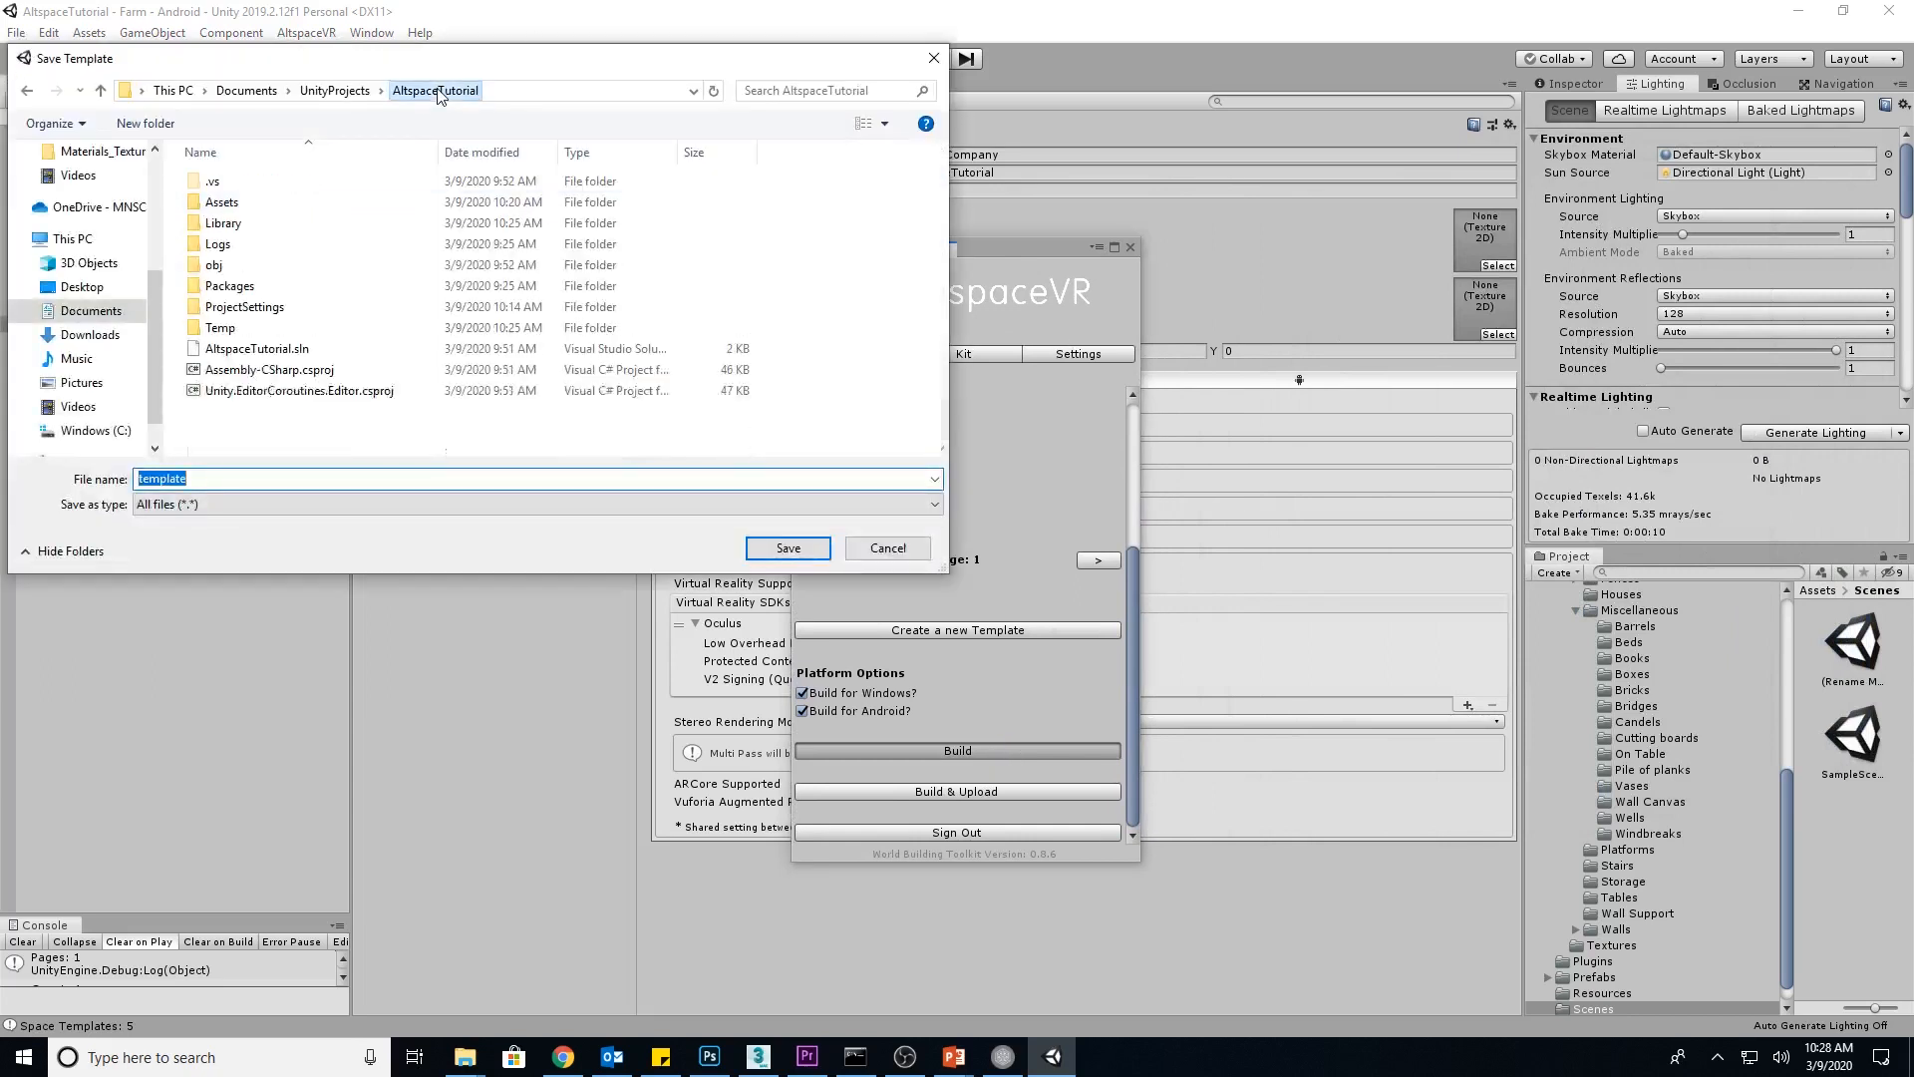
pyautogui.click(206, 481)
pyautogui.write('_Farm')
pyautogui.click(799, 549)
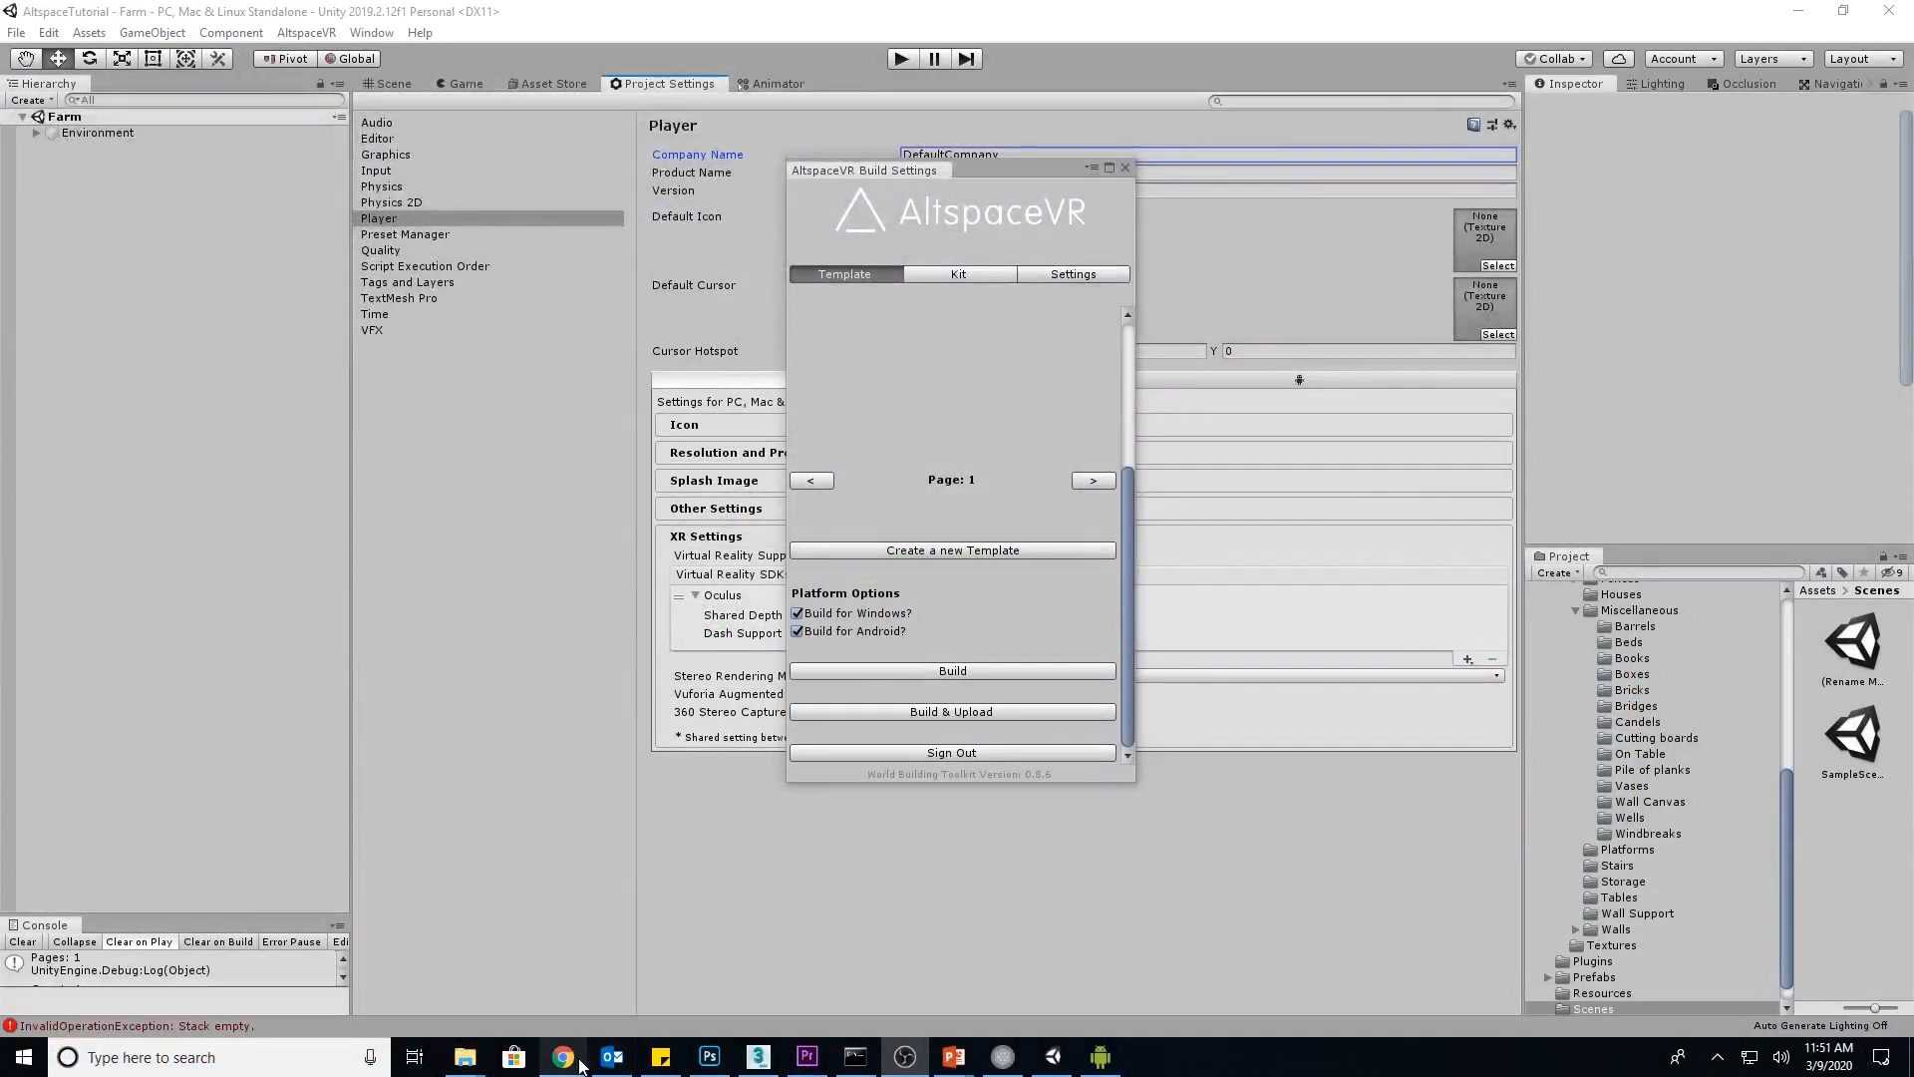
# Switch to Chrome and update the Medieval Farm template with template_farmzip.zip from the AltspaceTutorial folder as its zip file
pyautogui.moveTo(579, 1065)
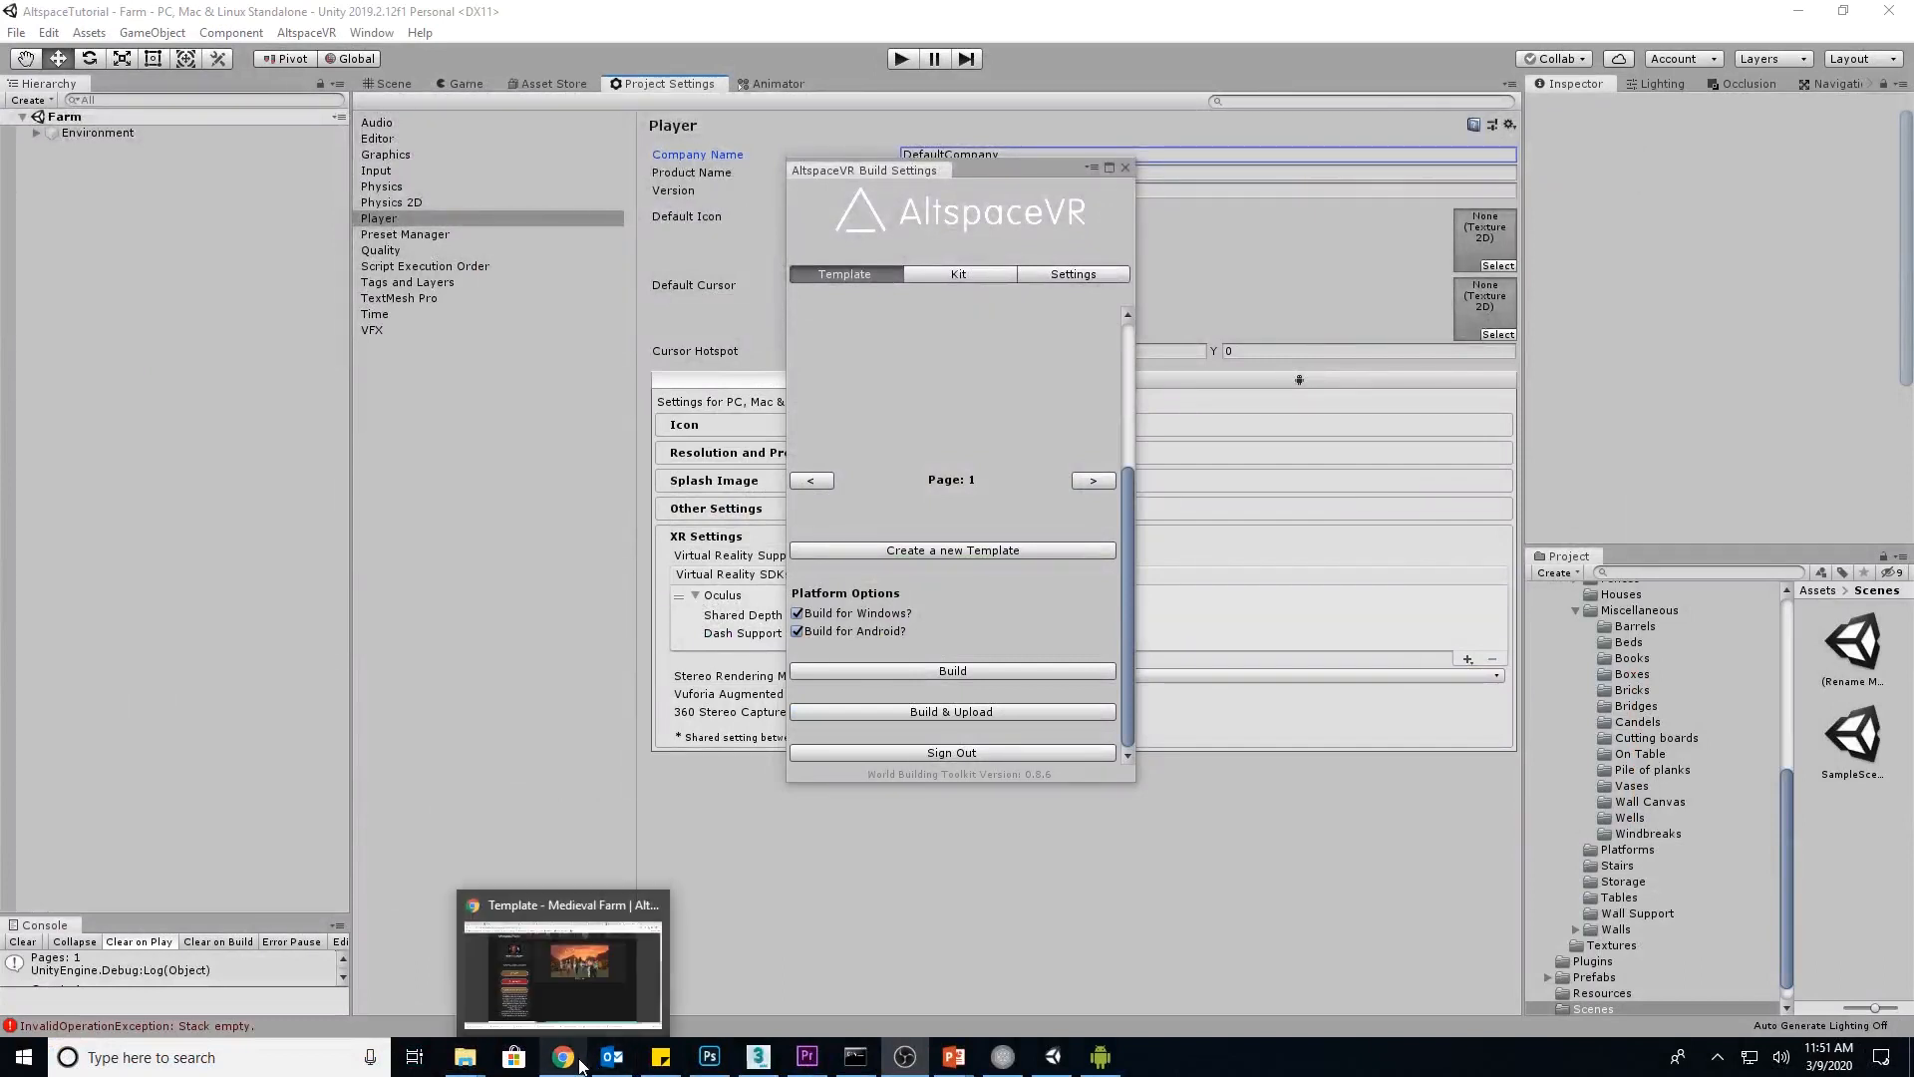
pyautogui.click(564, 962)
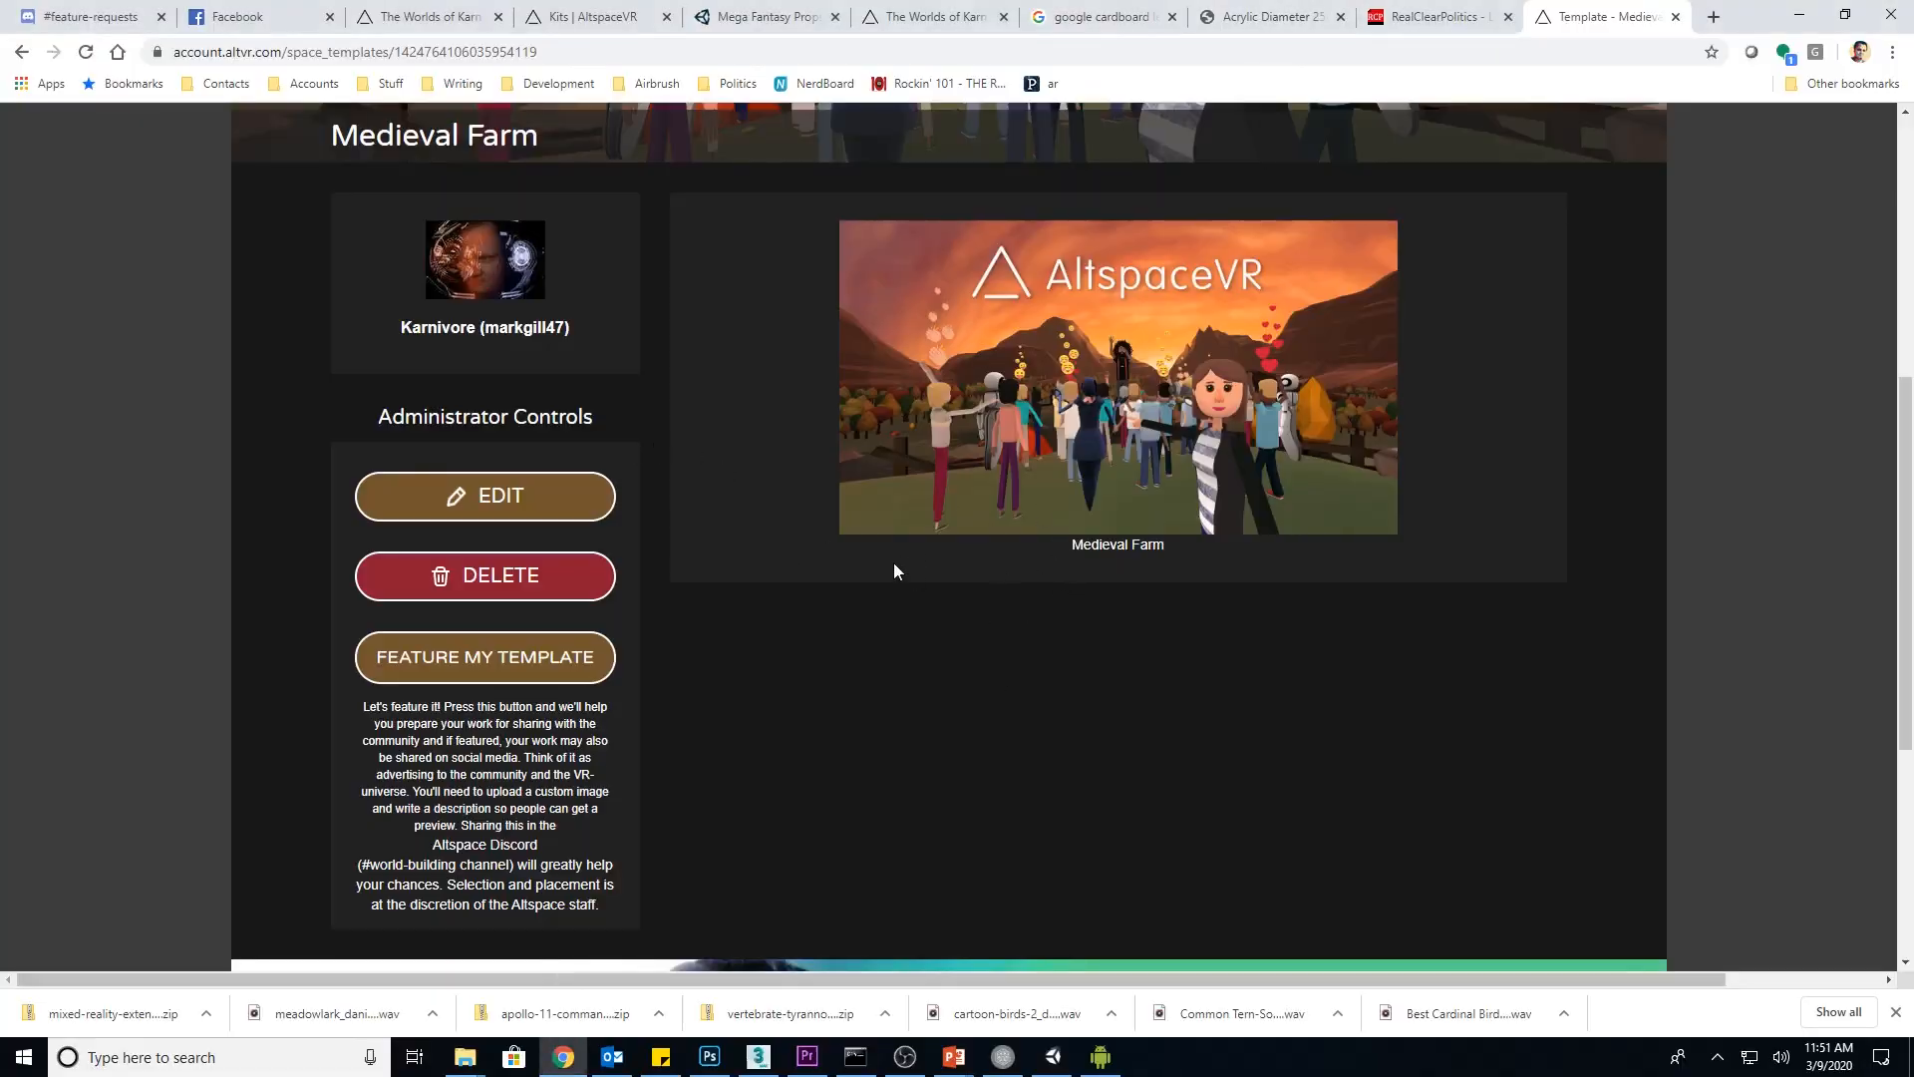
pyautogui.click(514, 494)
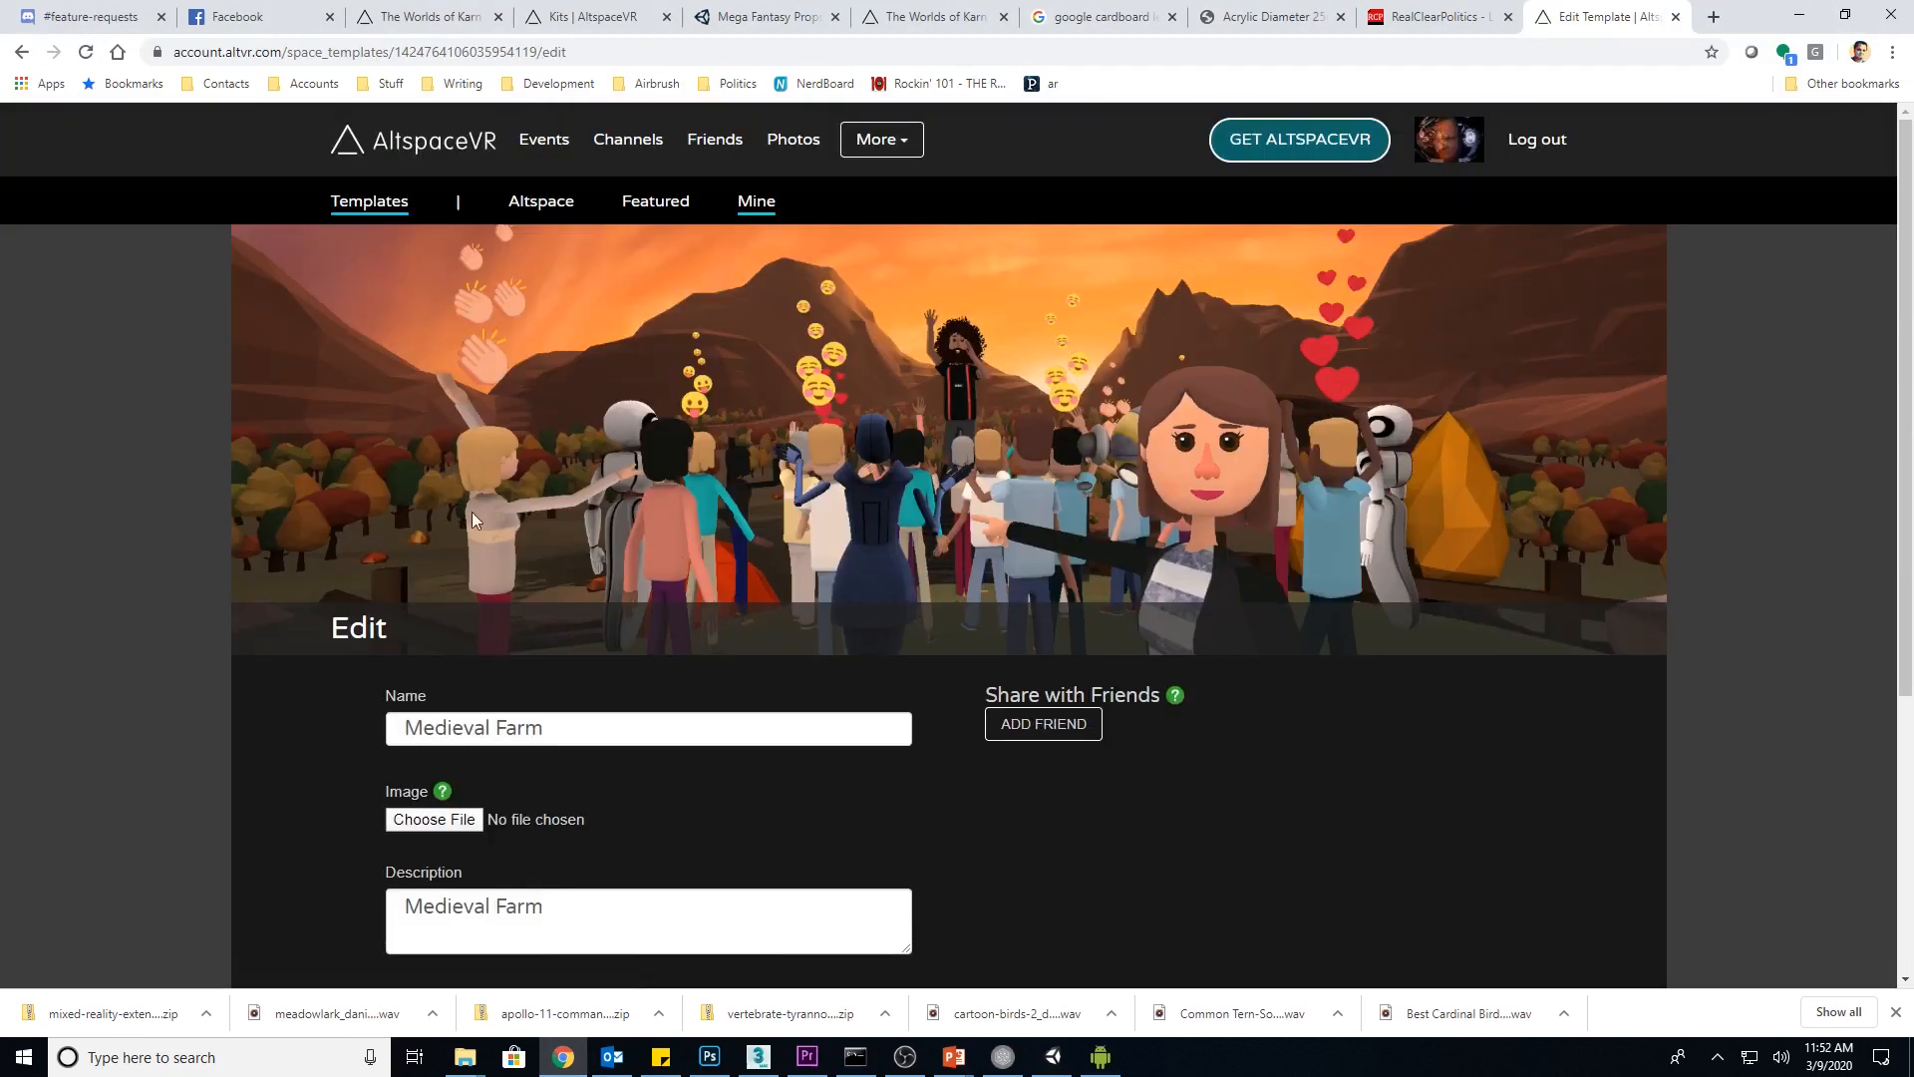
pyautogui.scroll(-4, 631, 732)
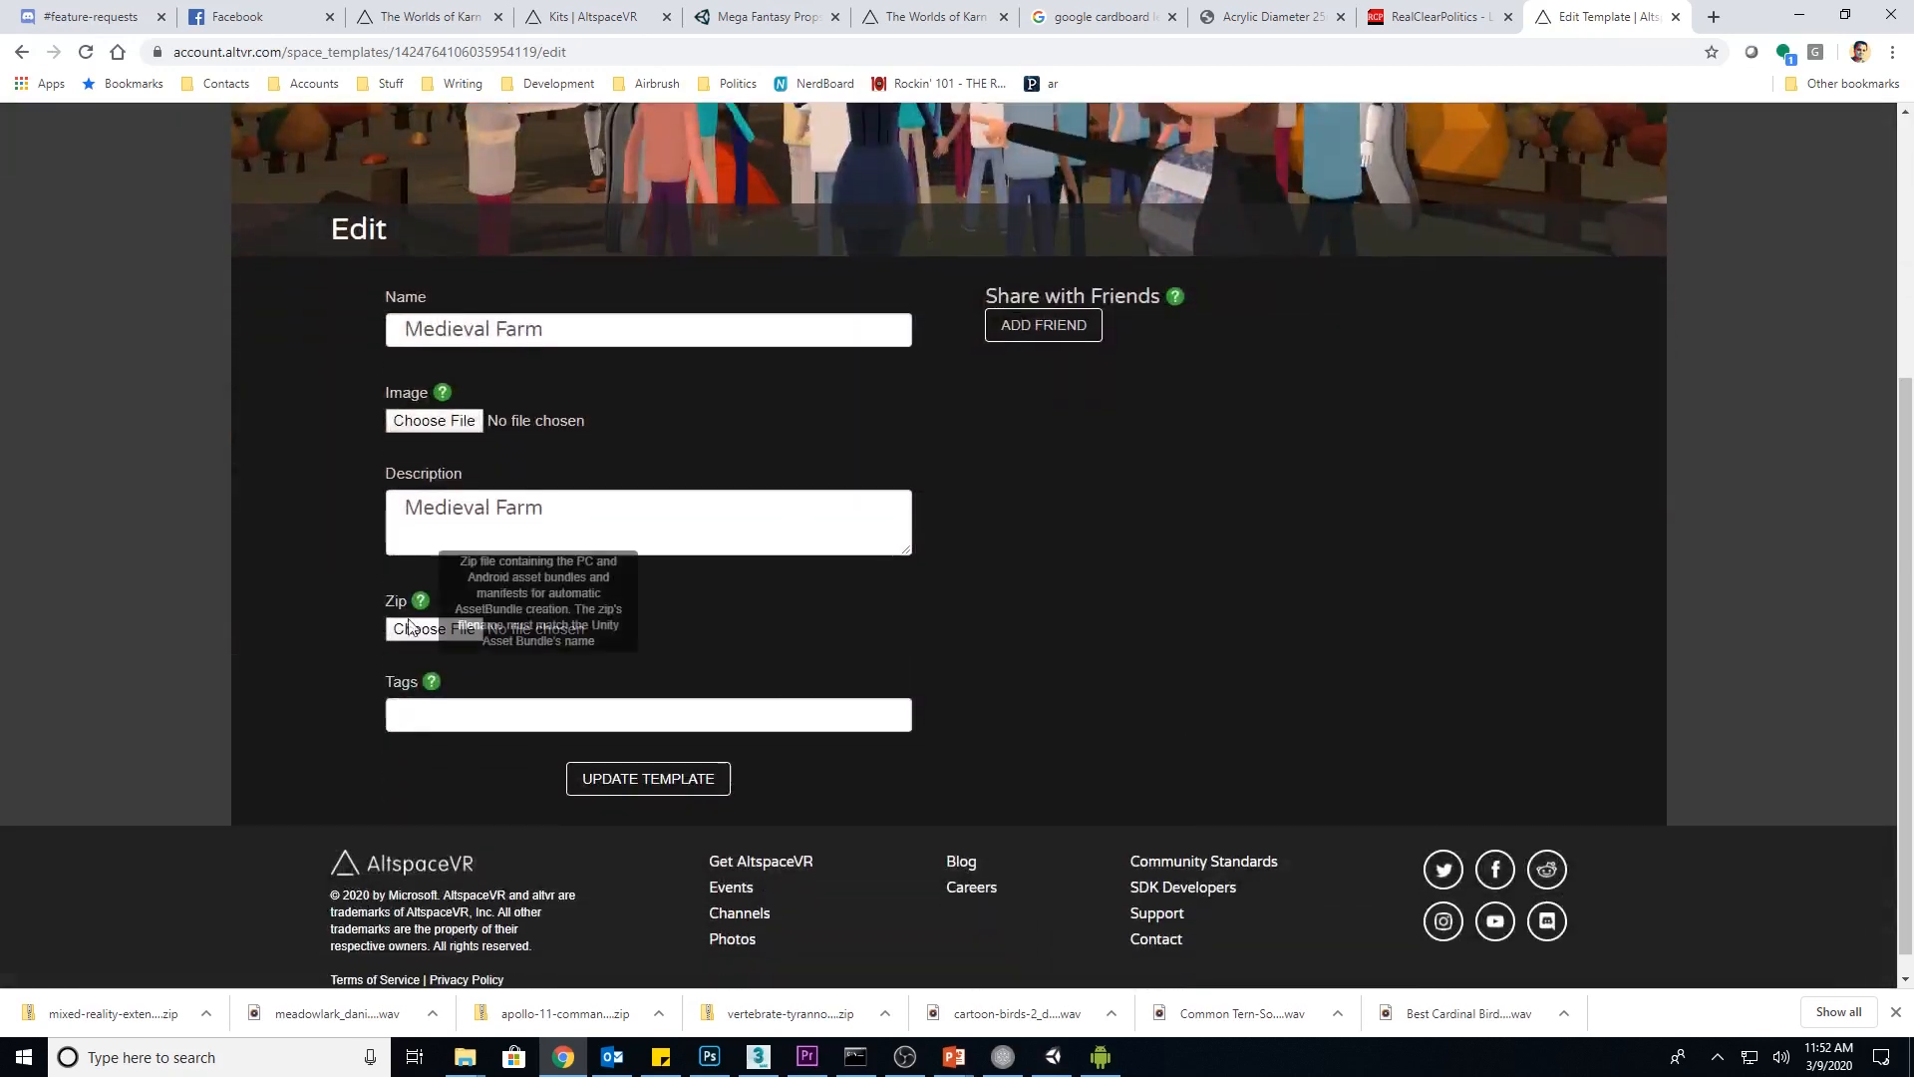
pyautogui.click(442, 635)
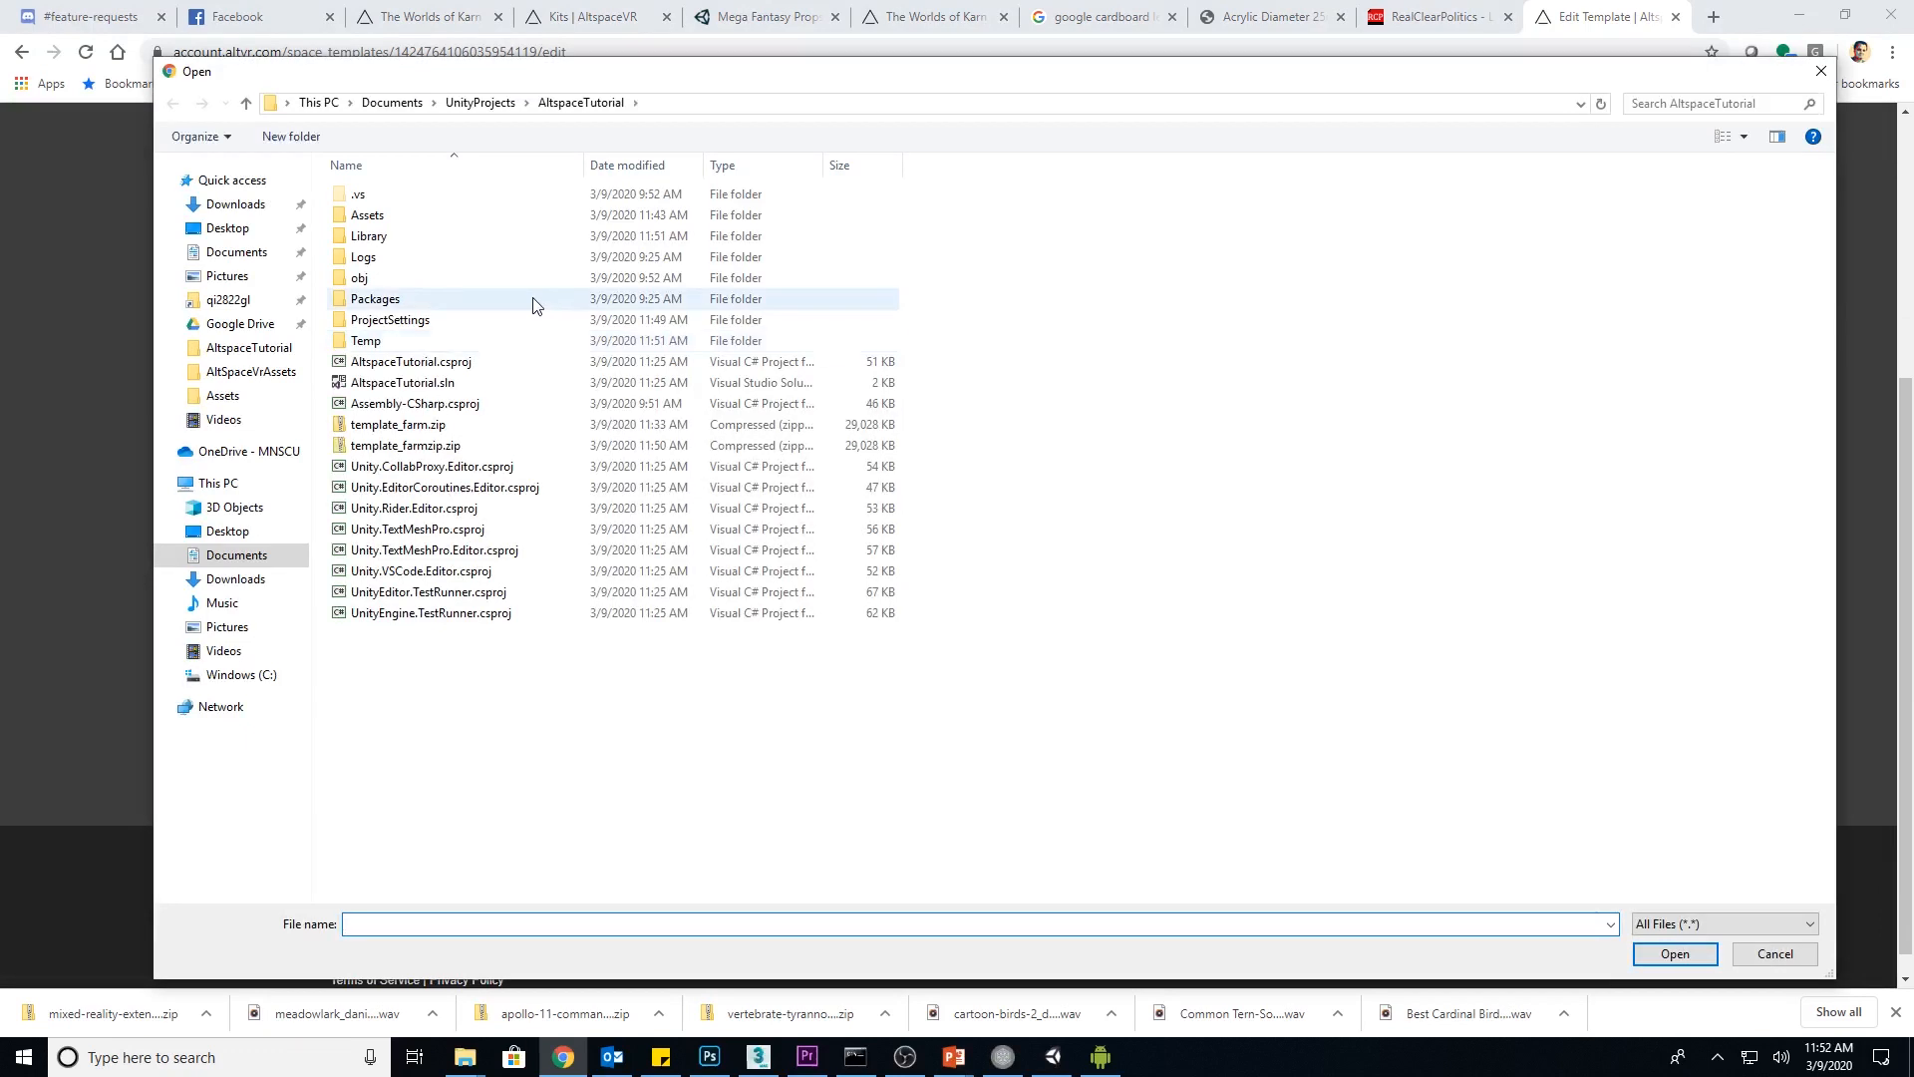
pyautogui.click(473, 446)
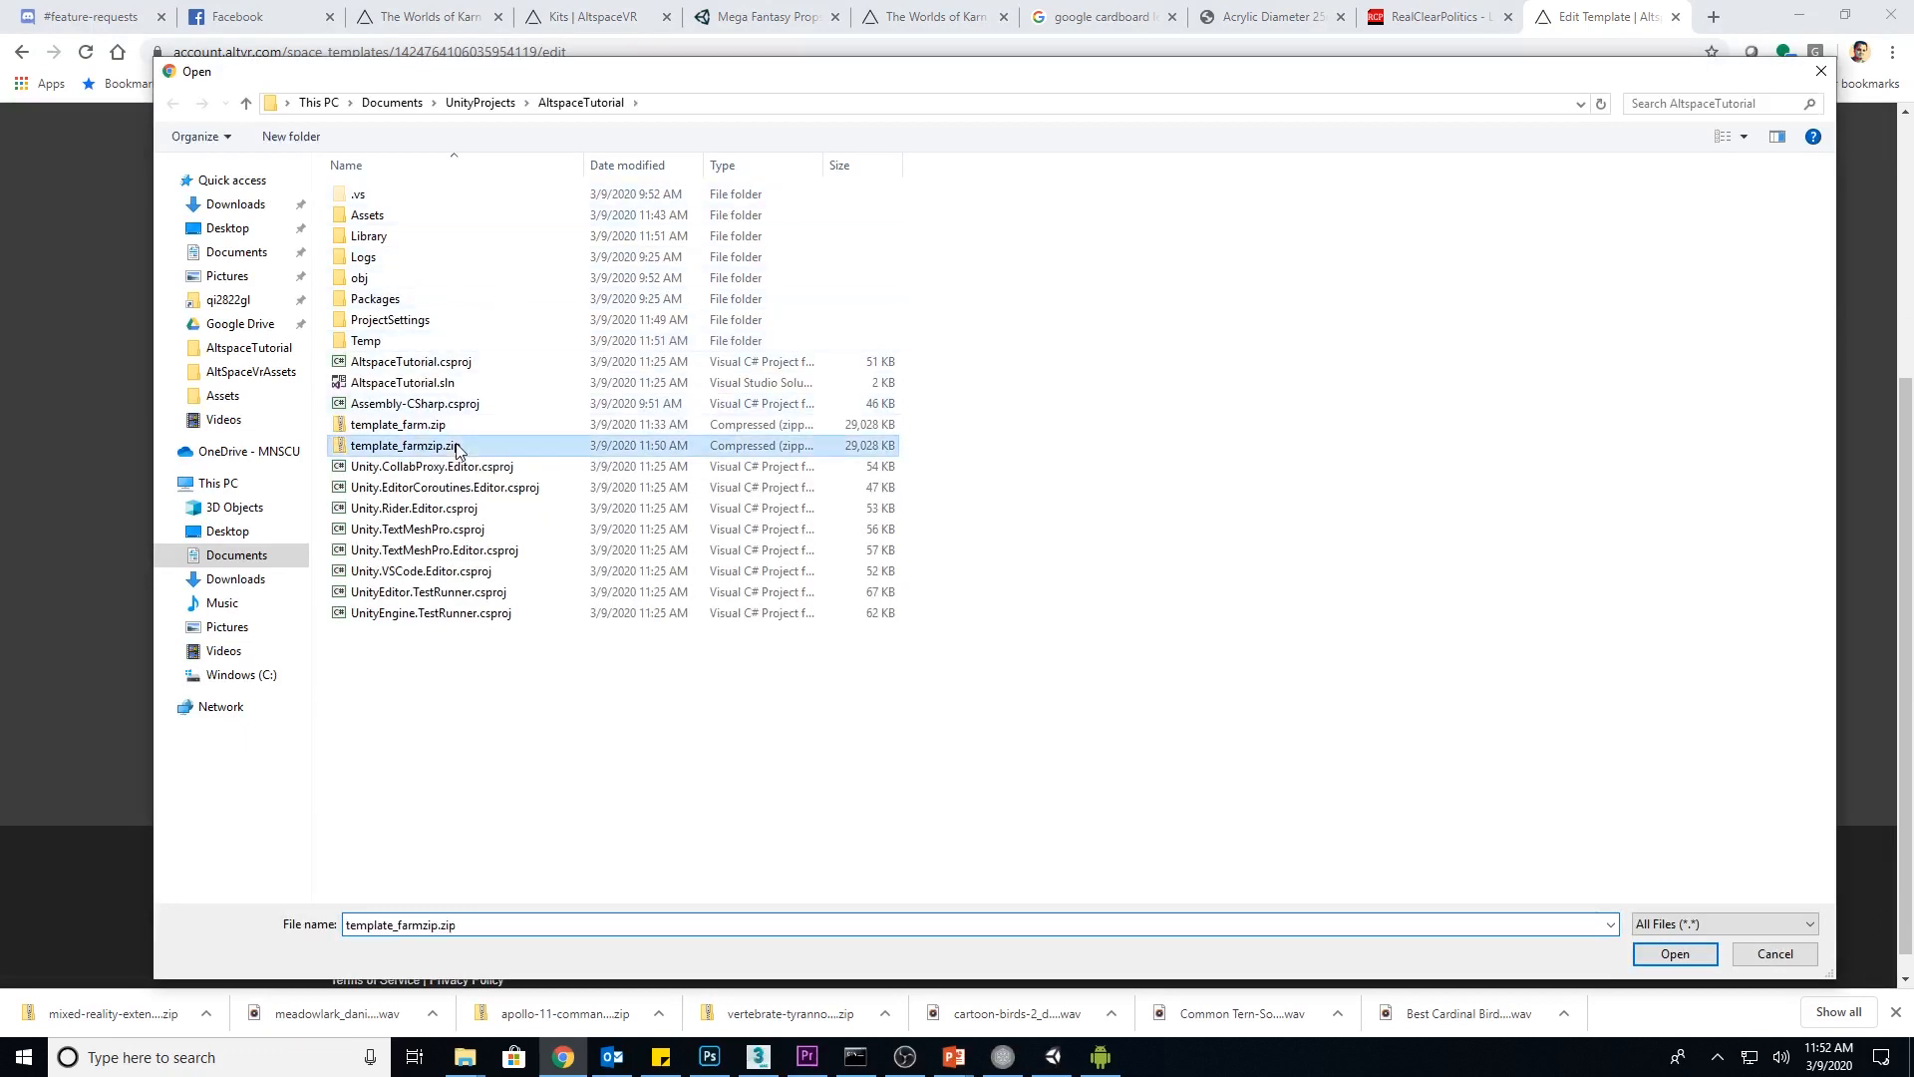
pyautogui.click(1675, 954)
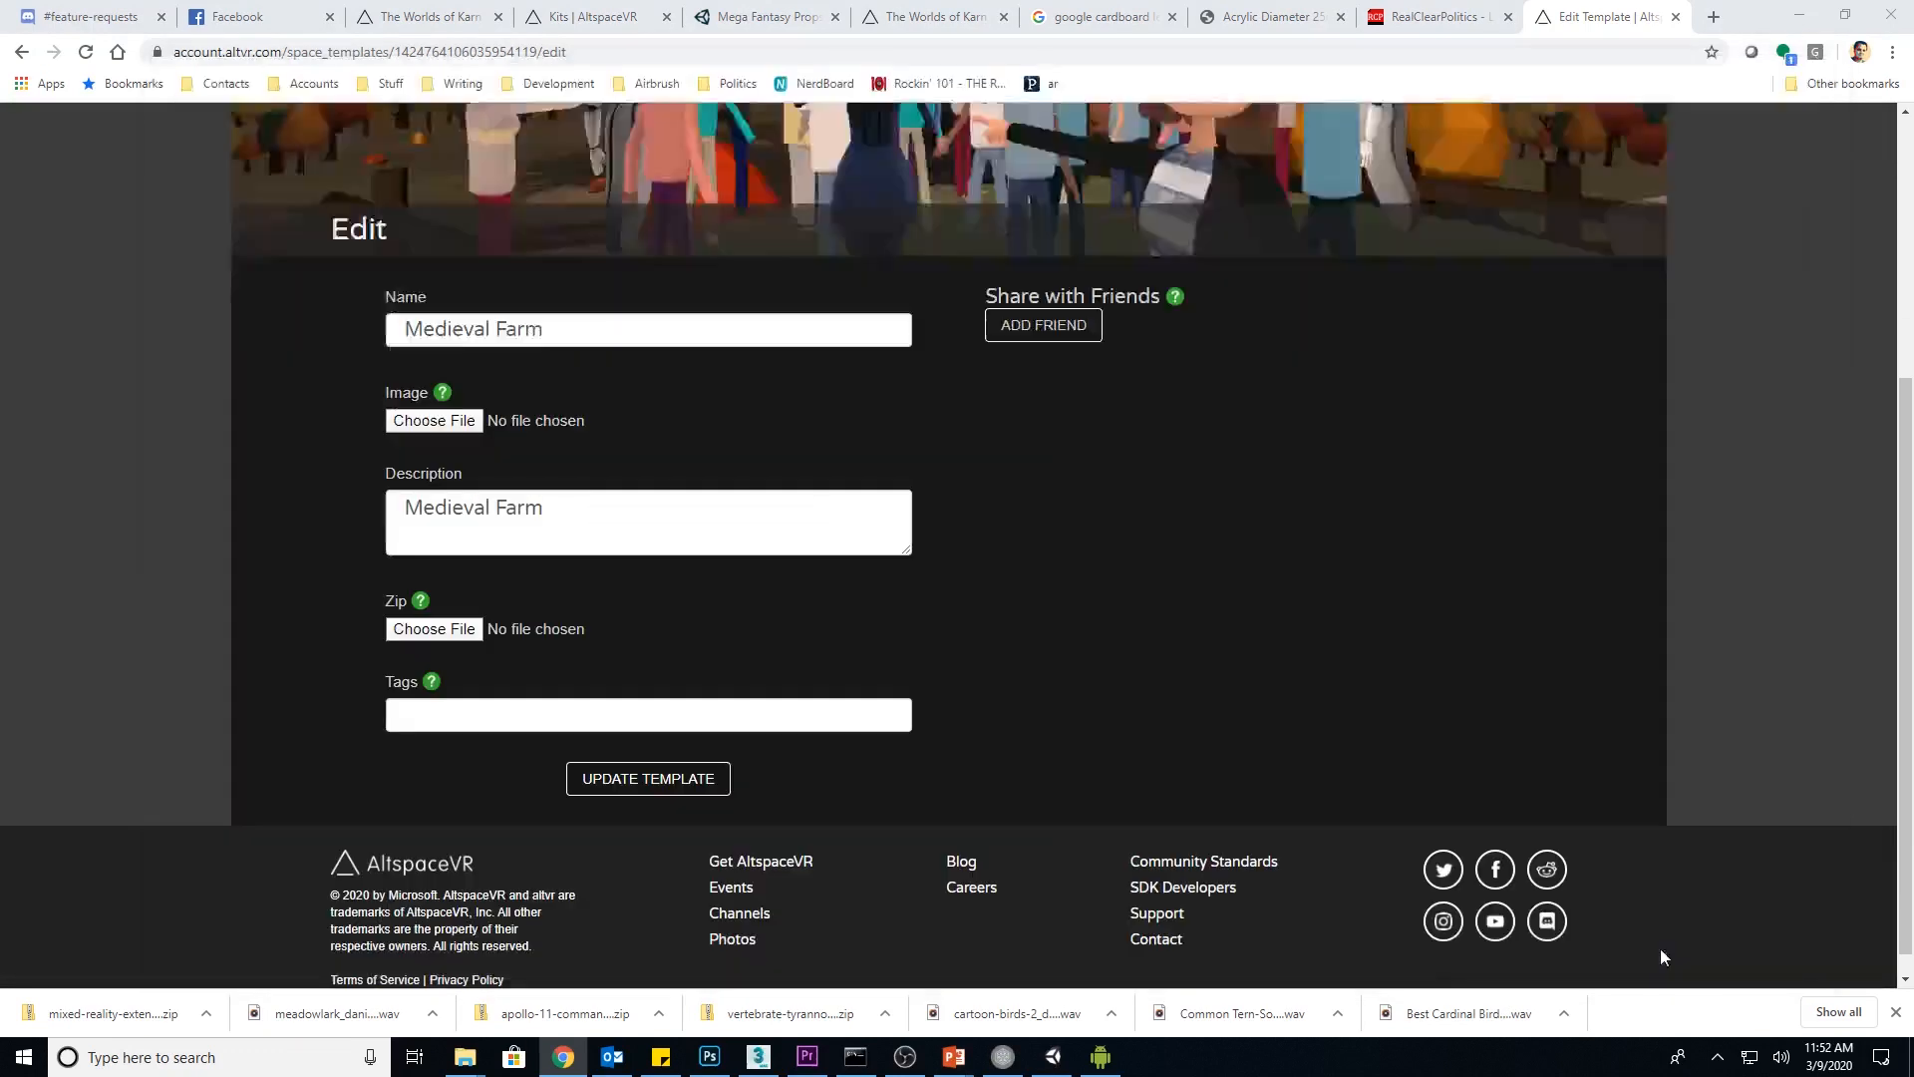
pyautogui.click(604, 781)
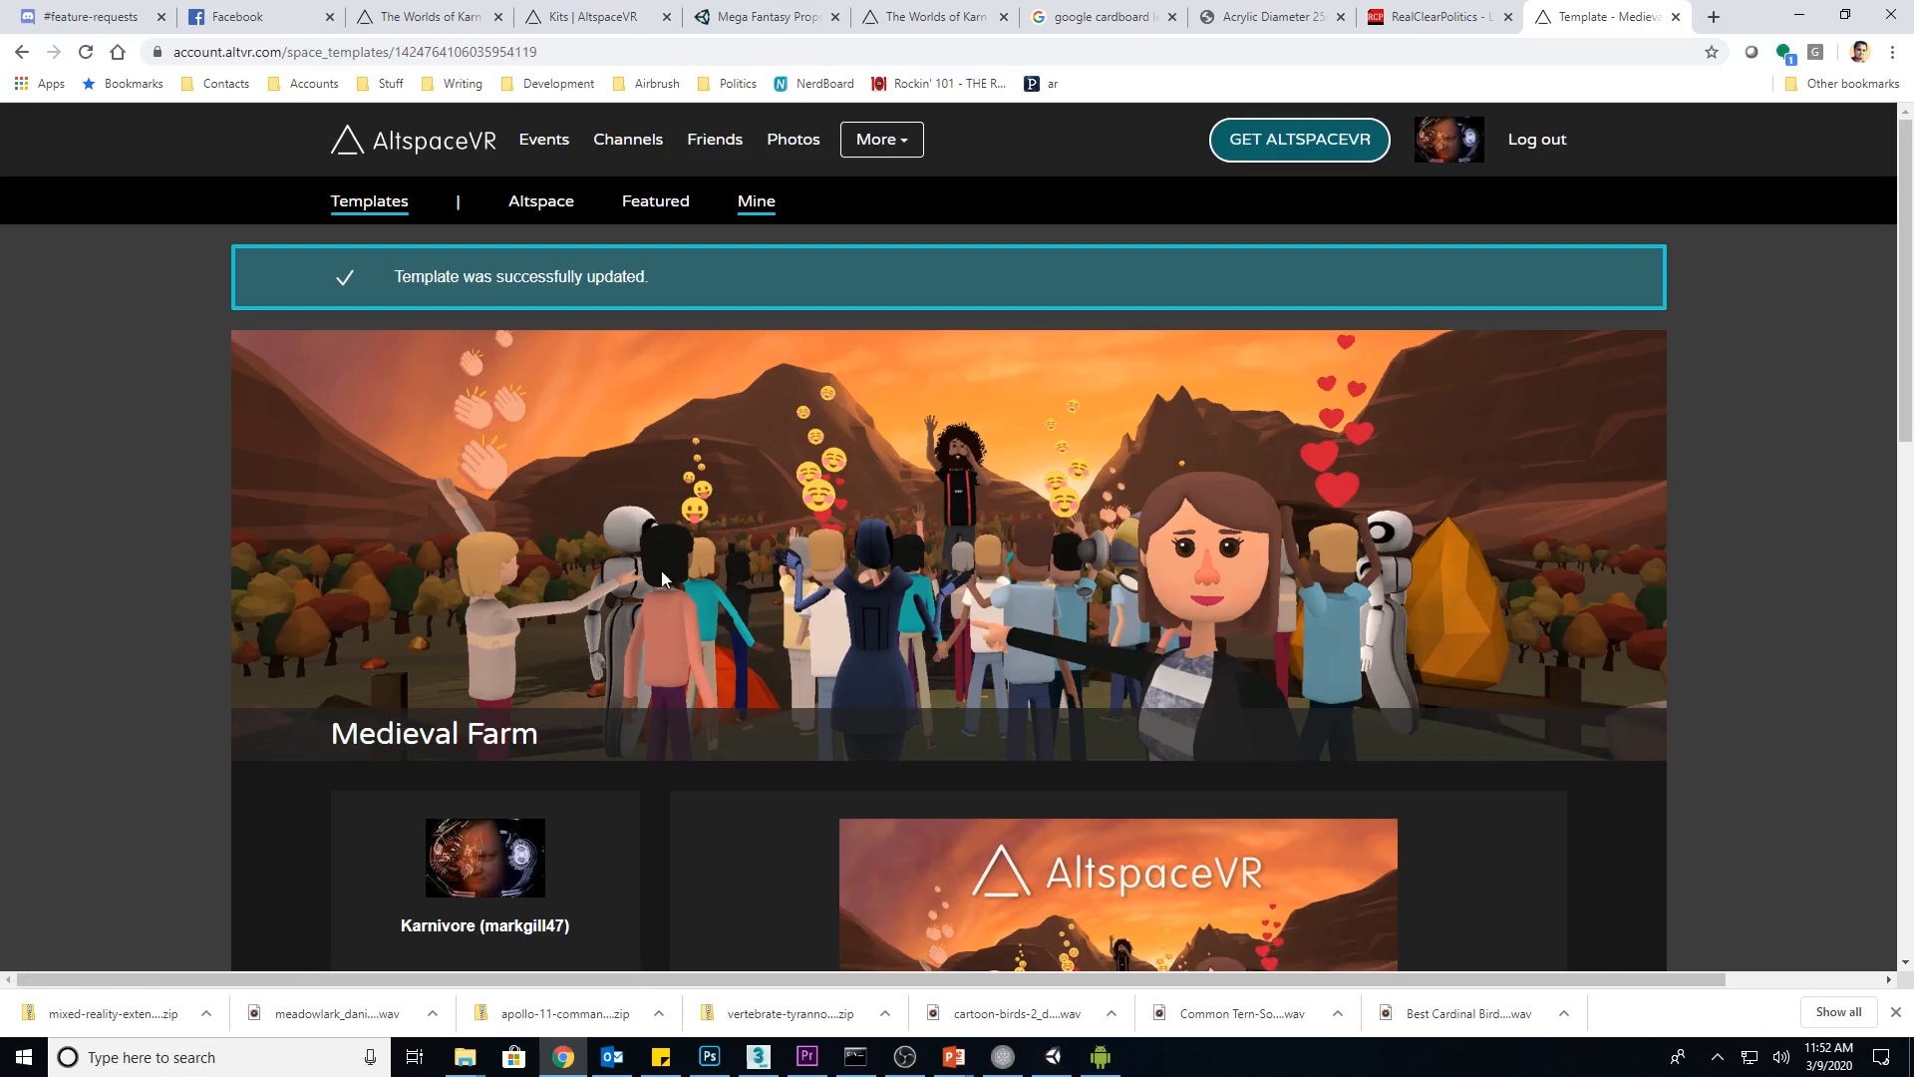
# Open The Worlds of Karn universe from the account's own worlds on the AltspaceVR site
pyautogui.scroll(-4, 662, 570)
pyautogui.scroll(4, 720, 643)
pyautogui.click(882, 140)
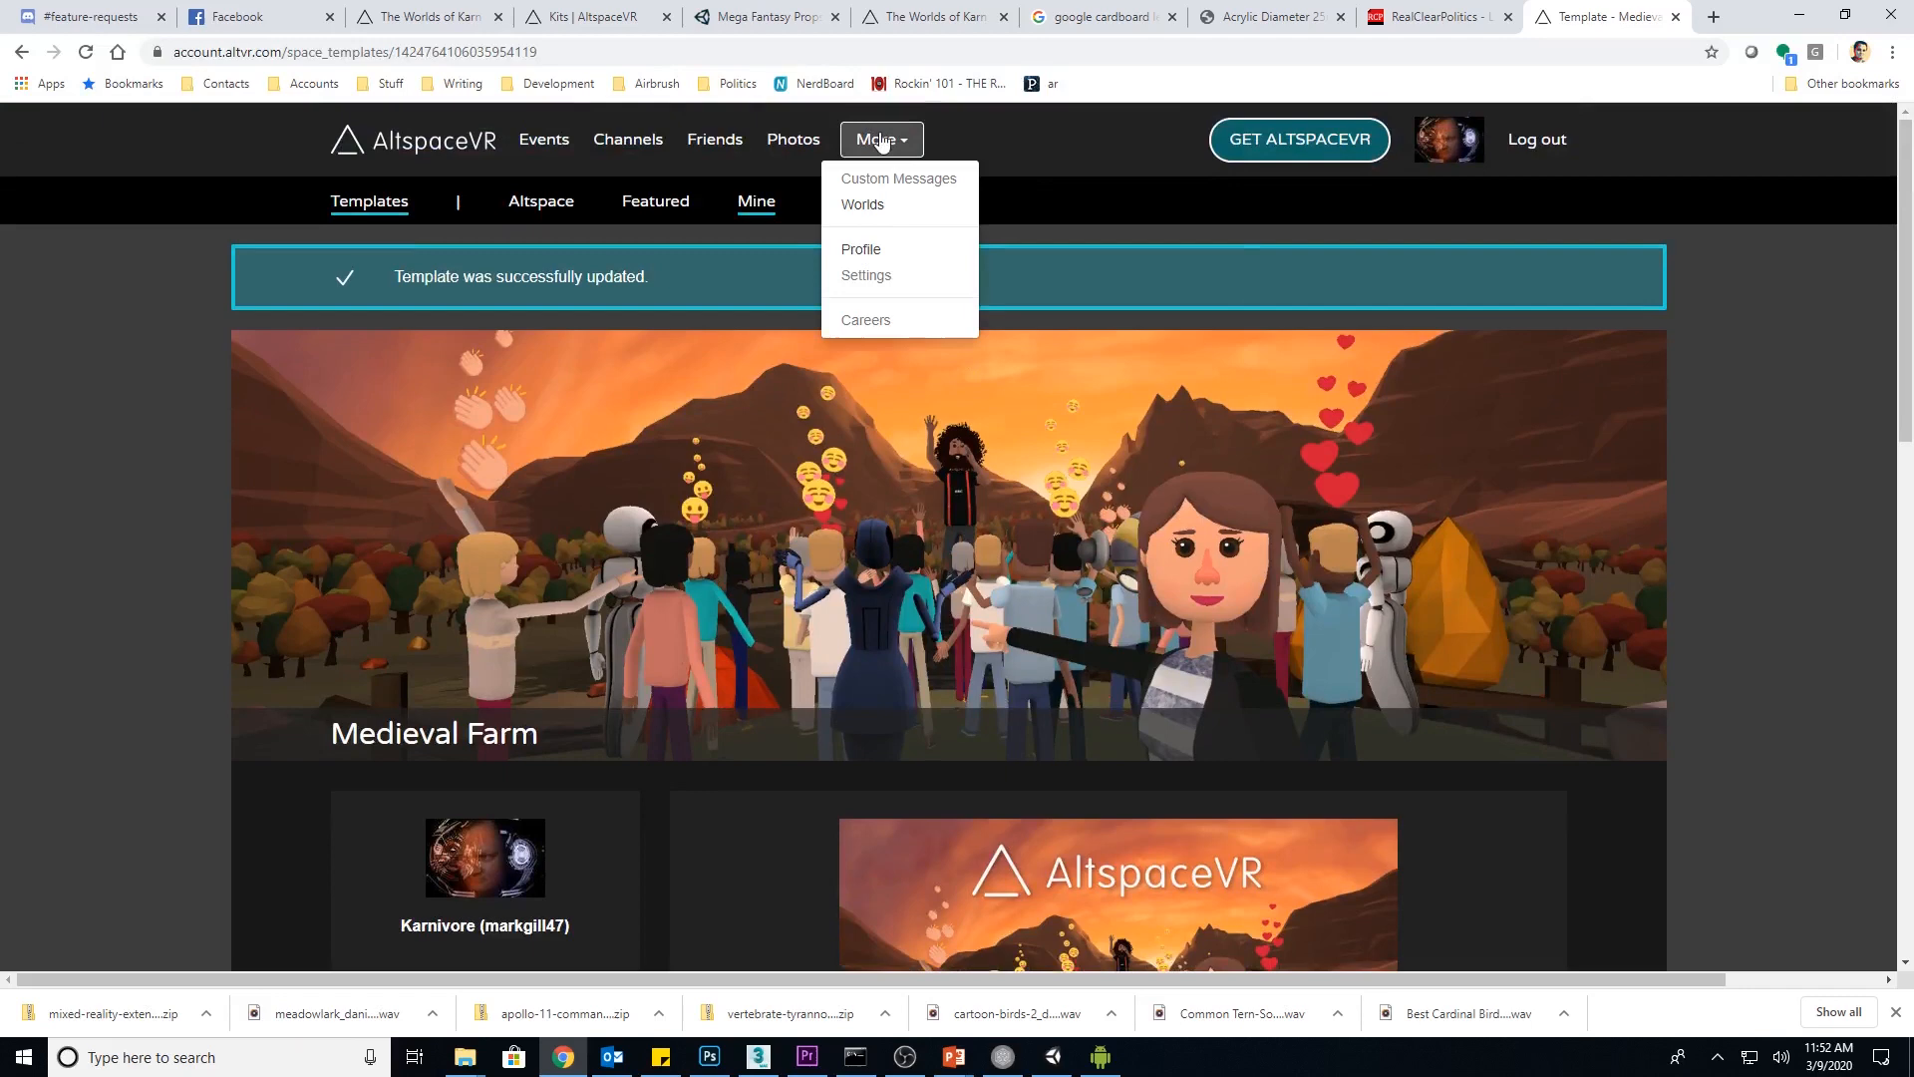
pyautogui.click(903, 203)
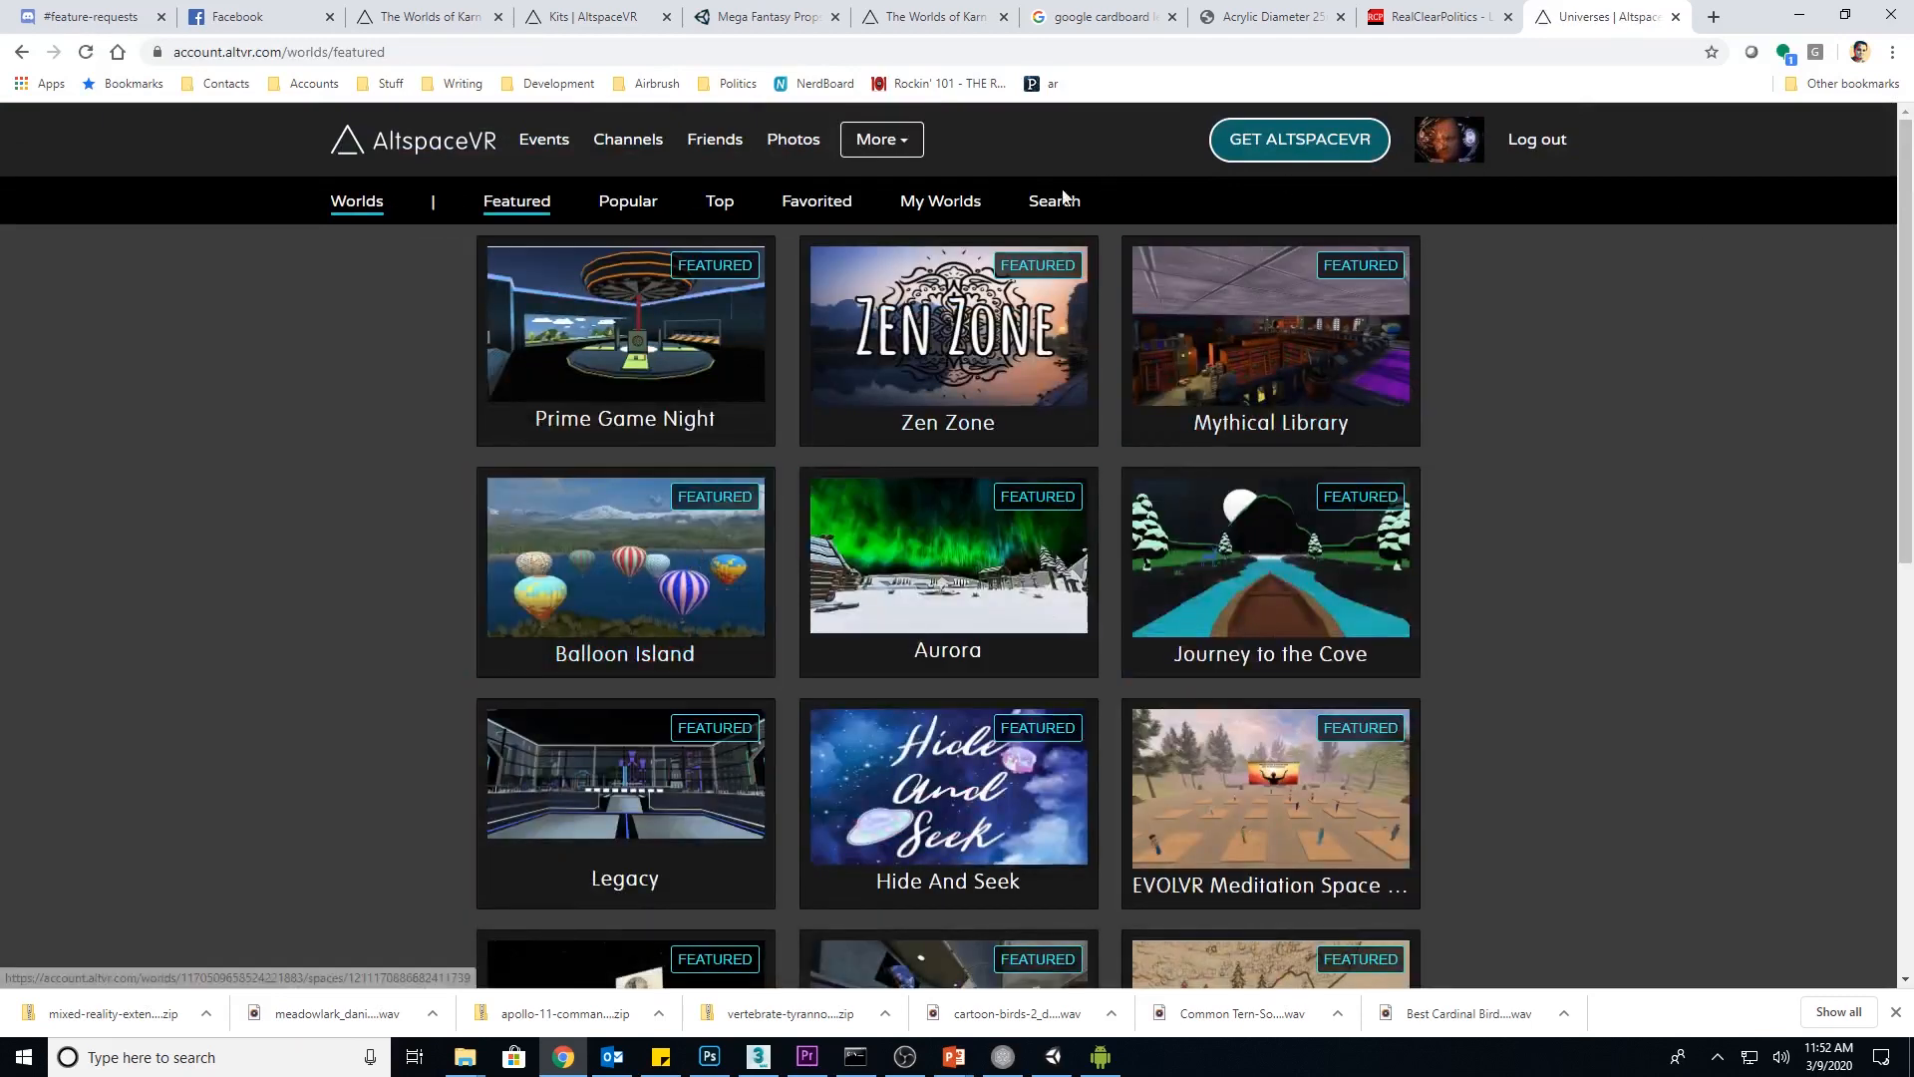
pyautogui.click(939, 209)
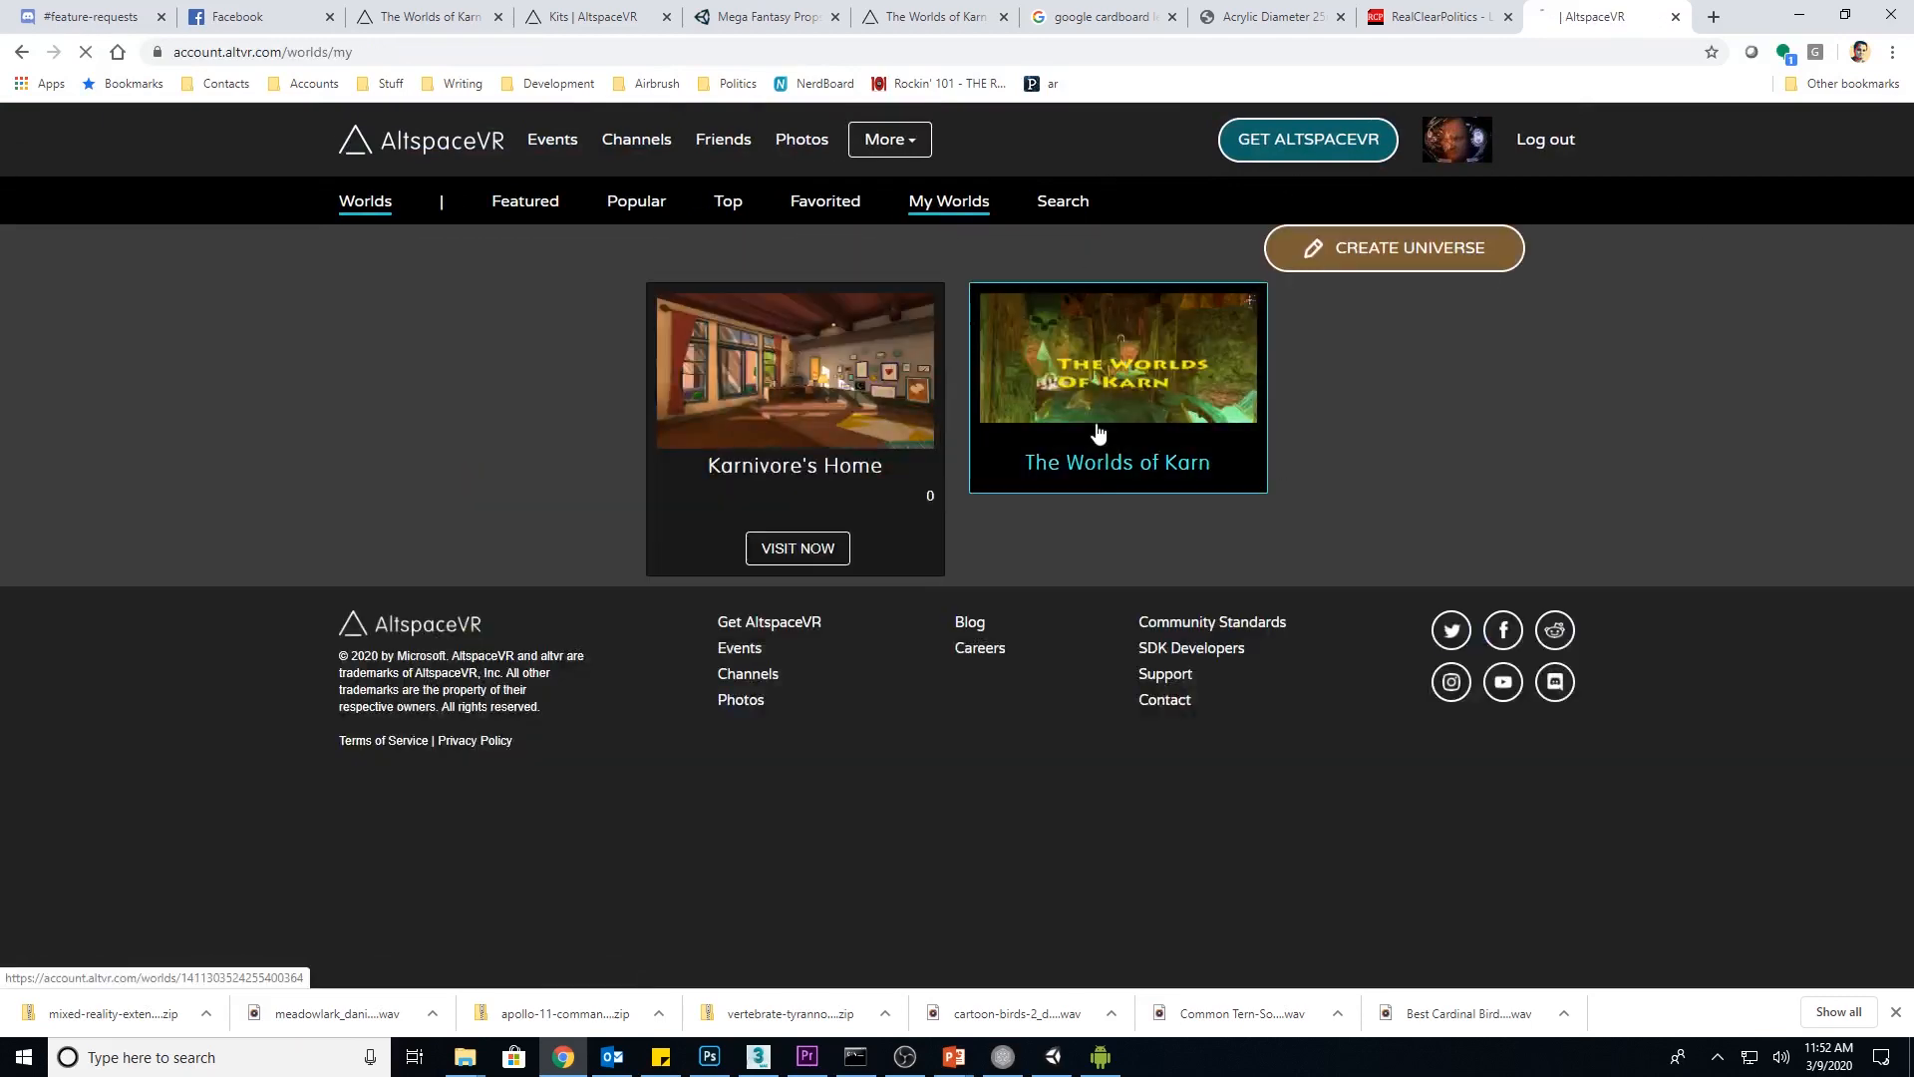
pyautogui.click(1097, 432)
pyautogui.scroll(-3, 1036, 577)
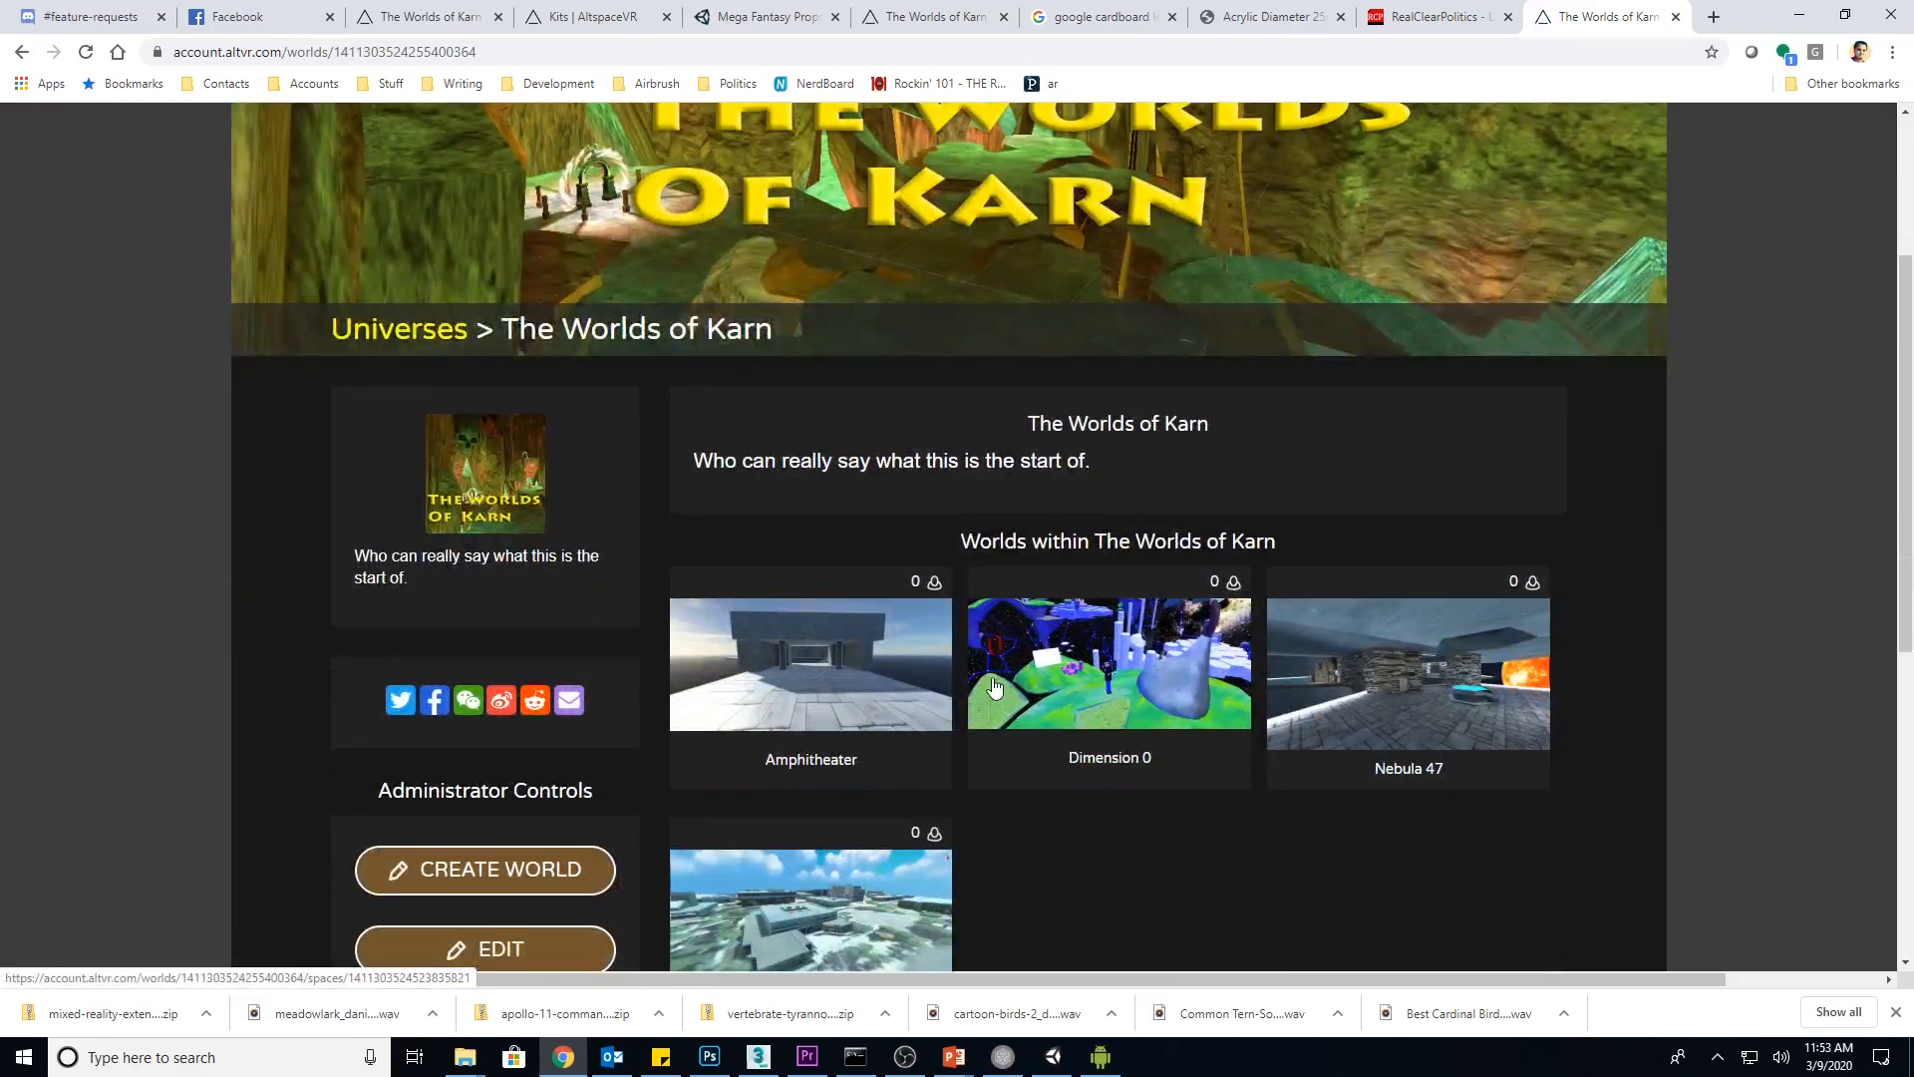
pyautogui.scroll(-3, 1565, 538)
# Start a new world in The Worlds of Karn named Farm, with the description "because it's a farm"
pyautogui.click(490, 567)
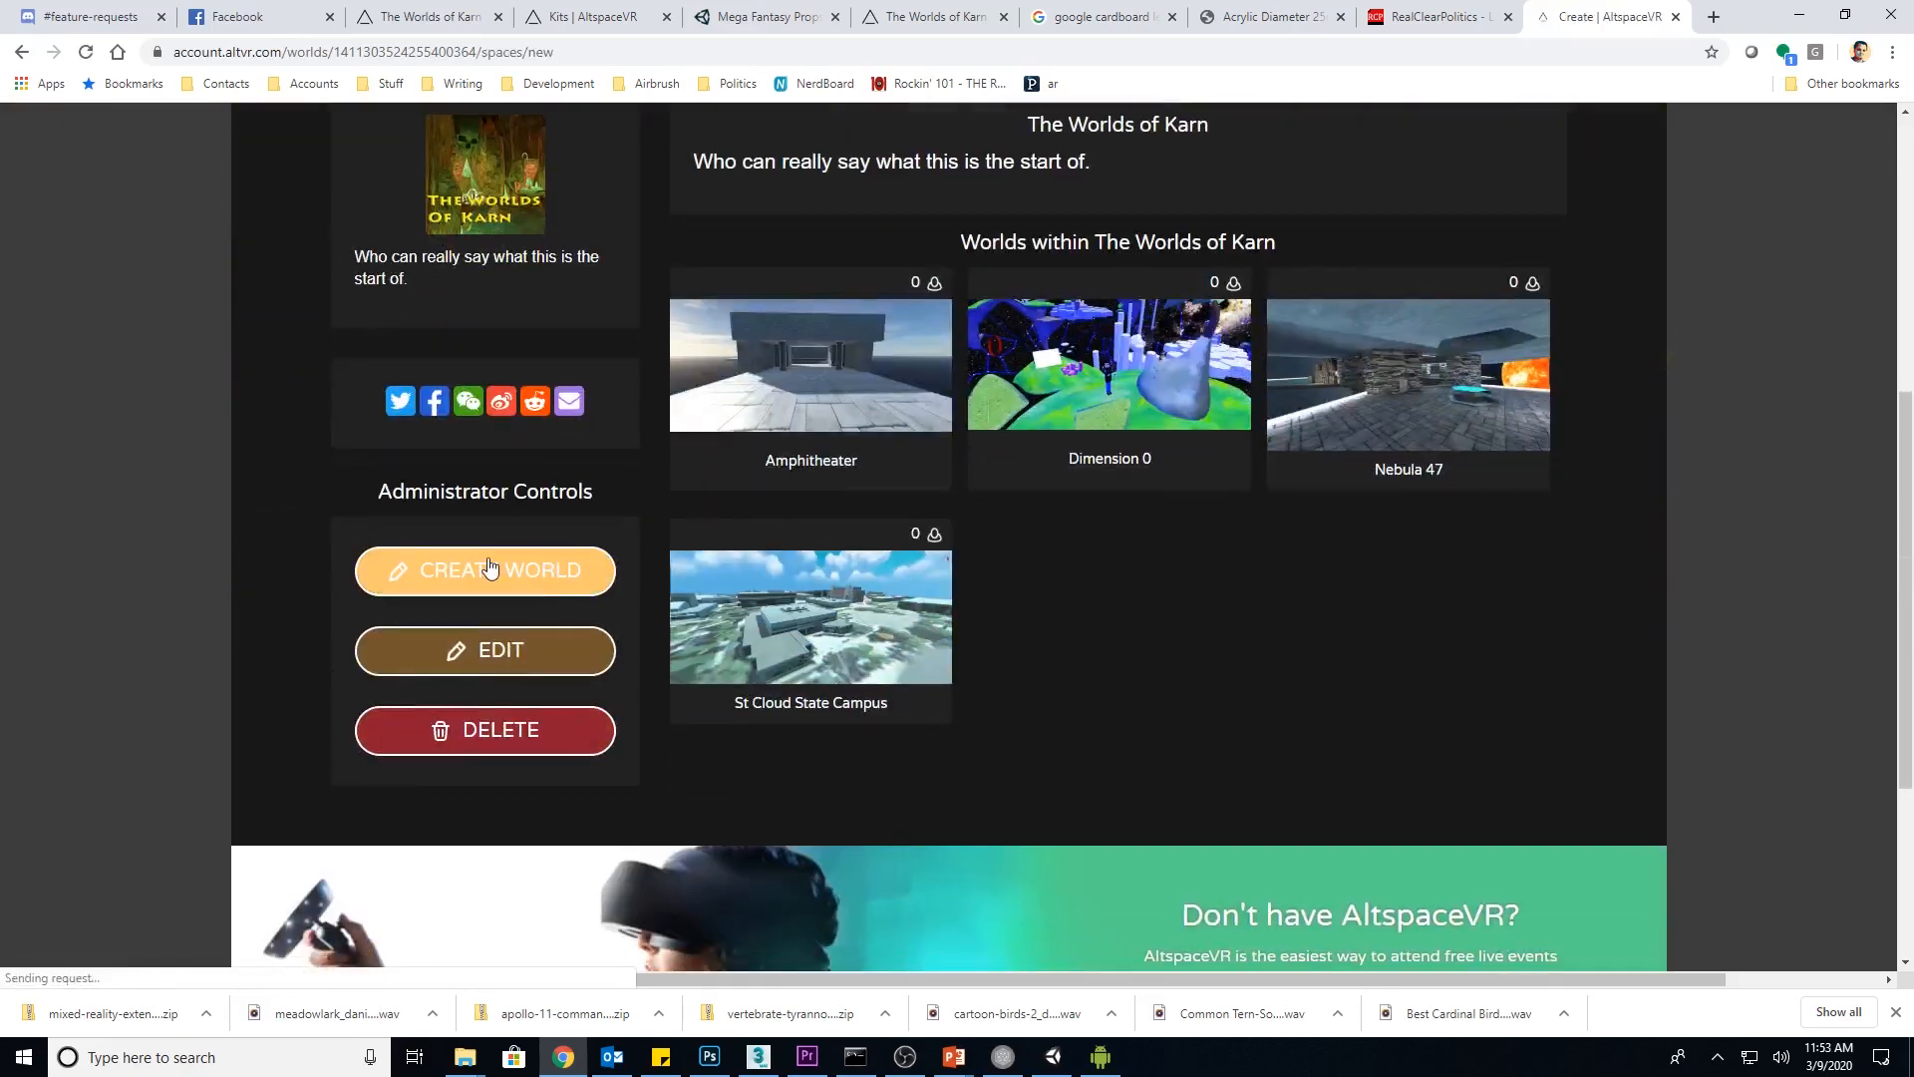
pyautogui.scroll(-2, 1445, 530)
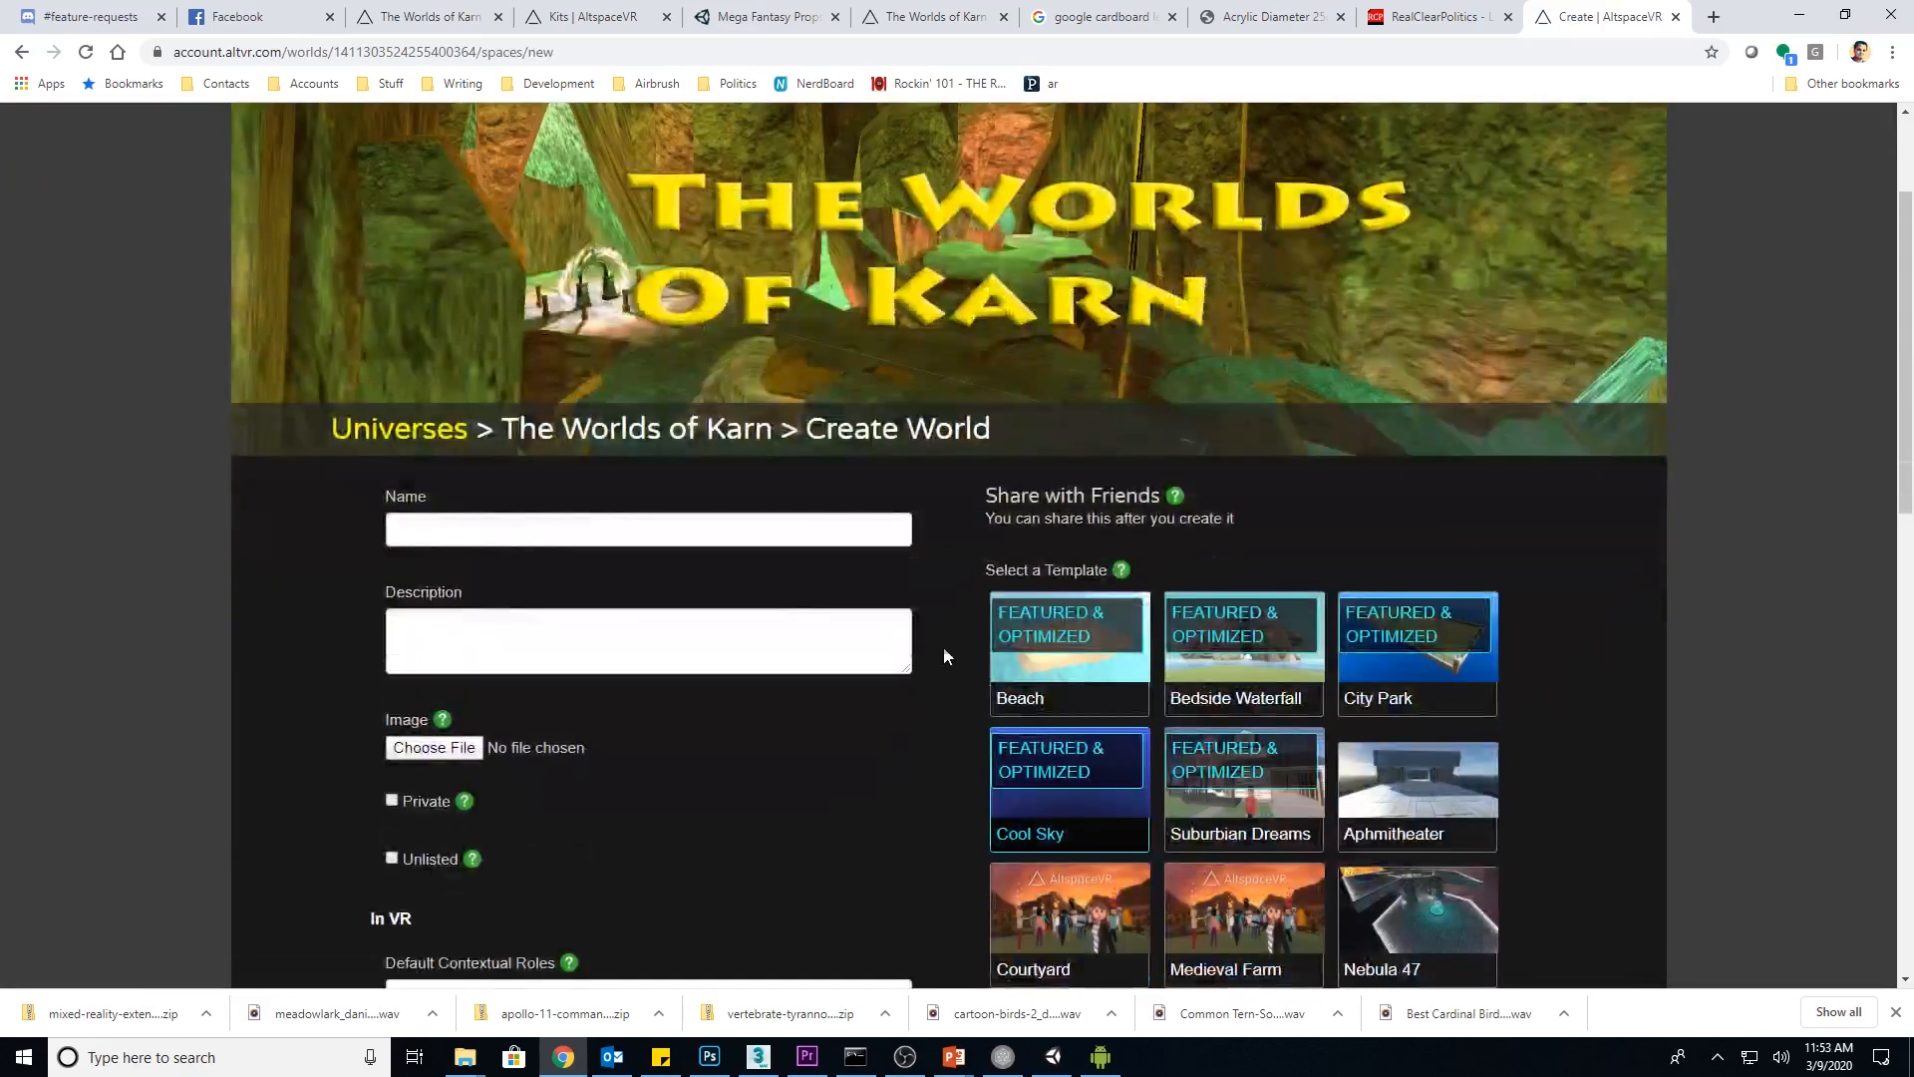
pyautogui.scroll(-1, 943, 657)
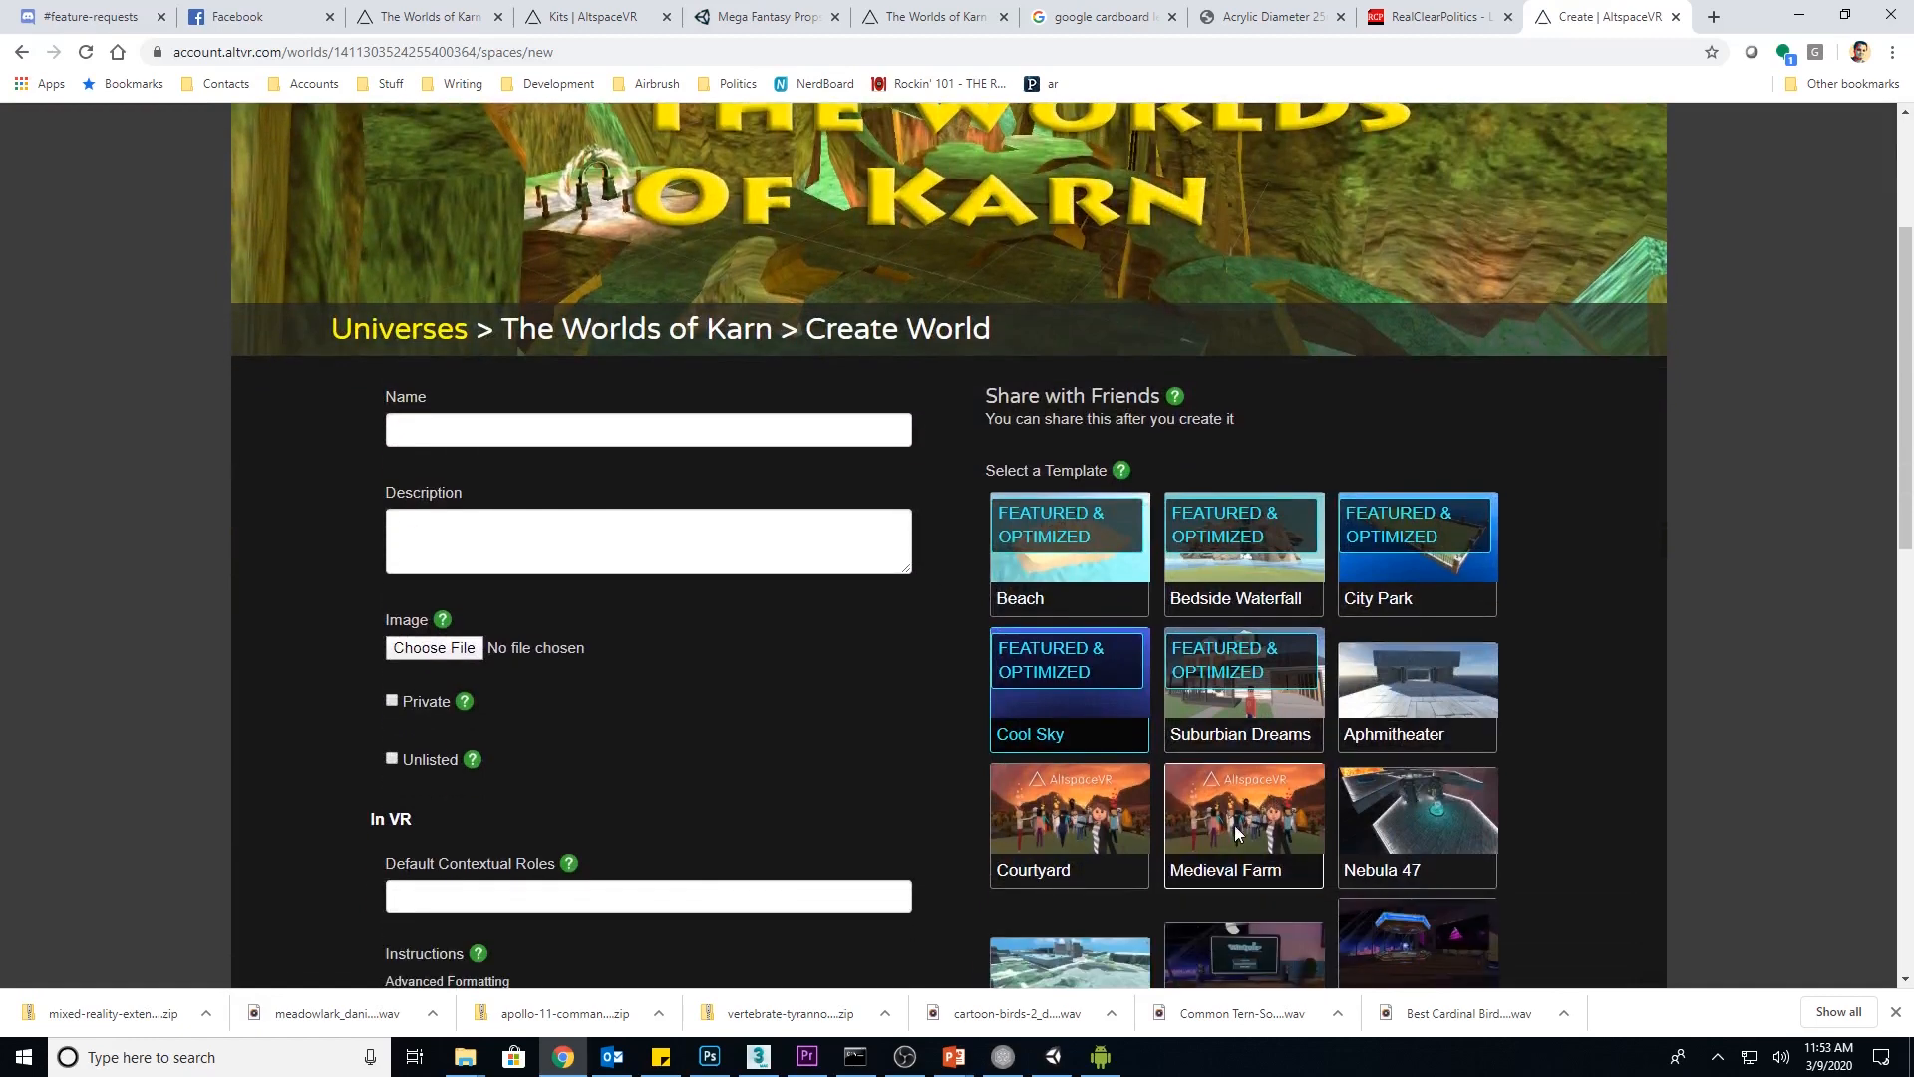
pyautogui.click(500, 430)
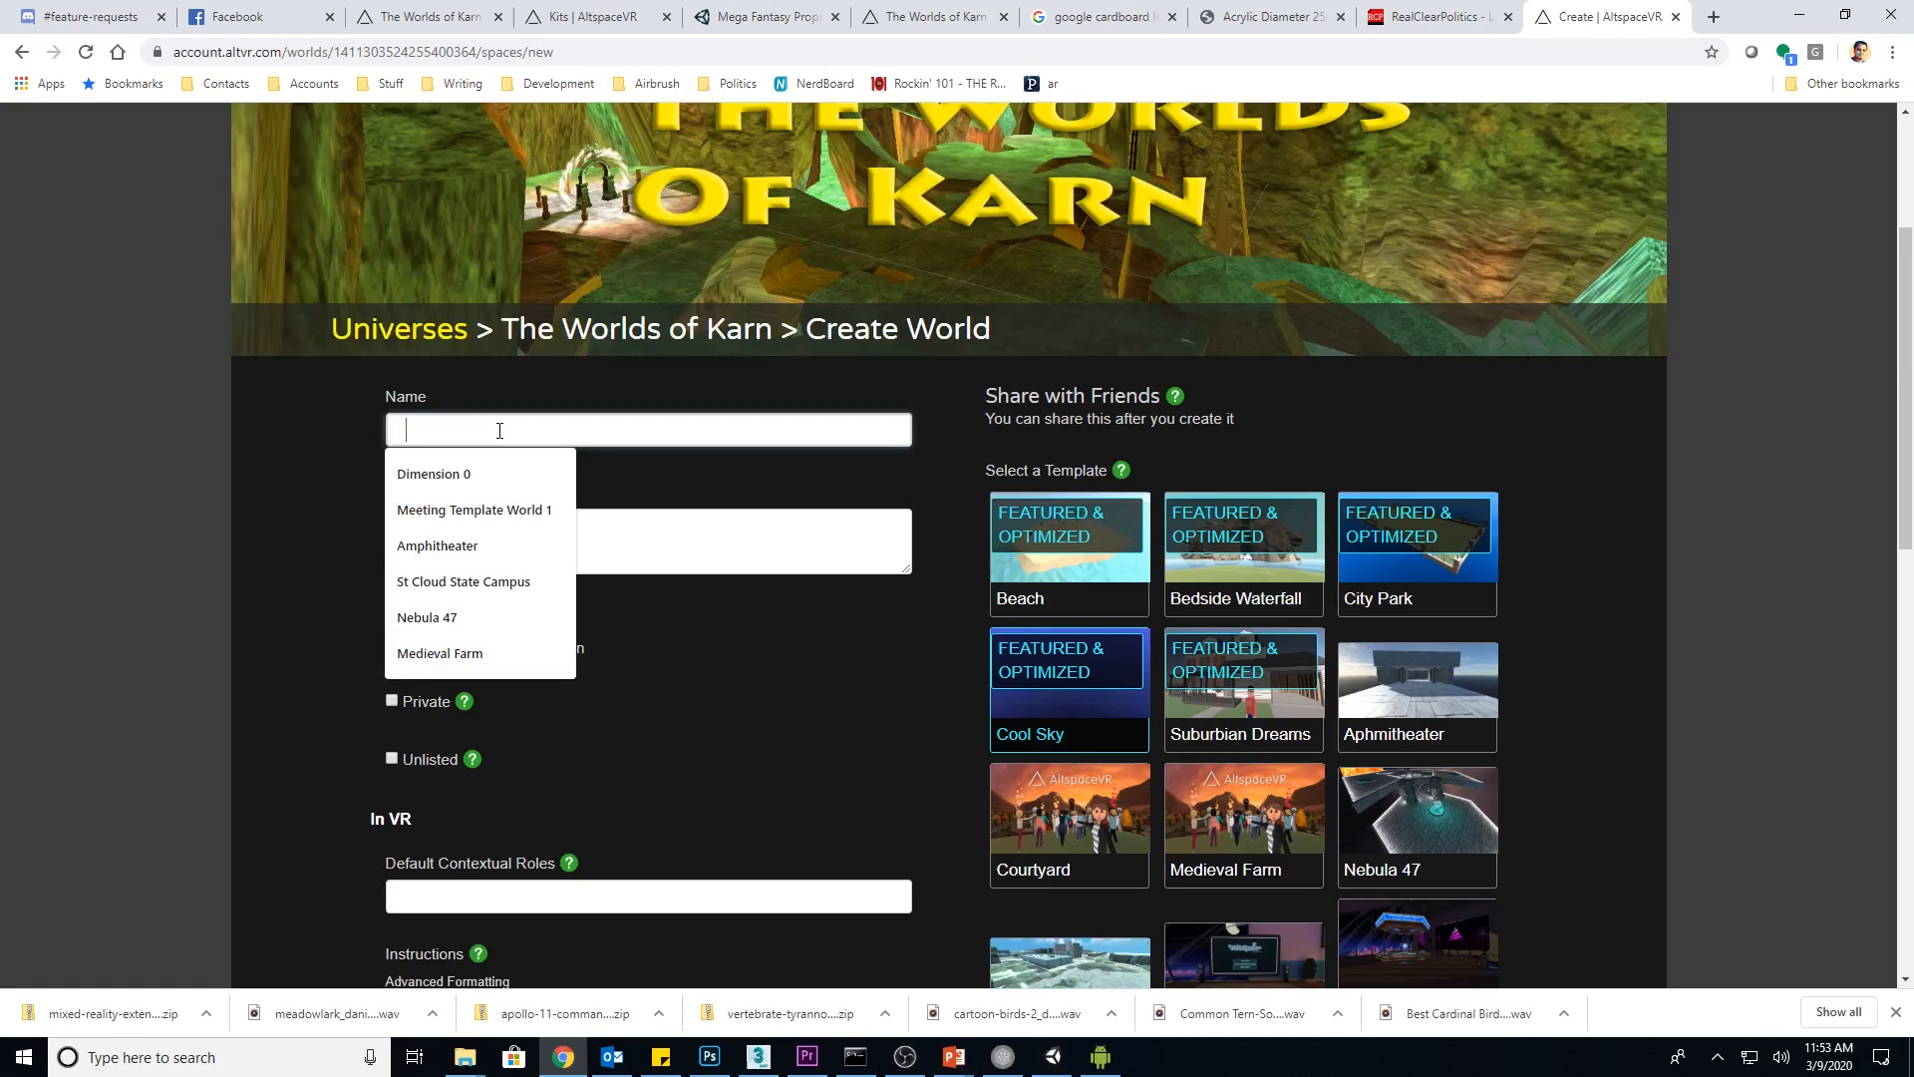
pyautogui.write('Farm')
pyautogui.click(443, 534)
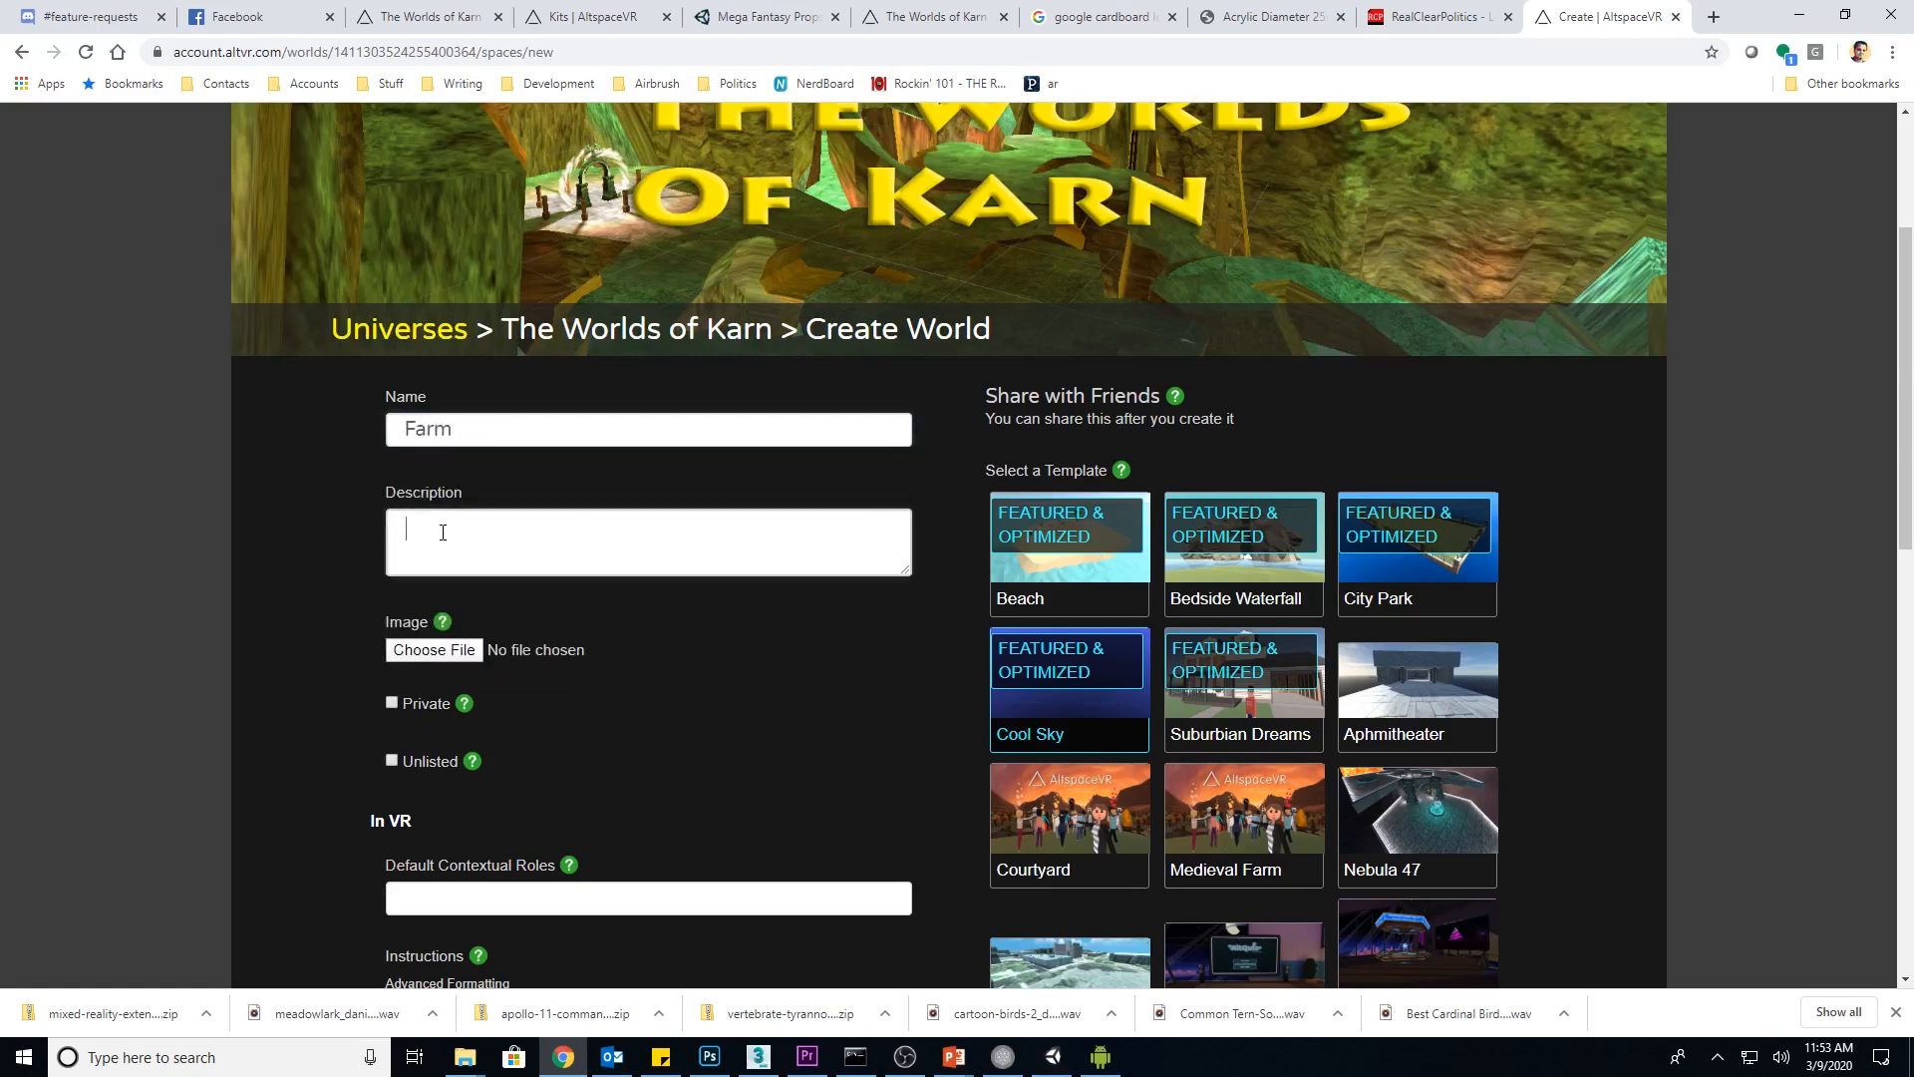
pyautogui.write('because ')
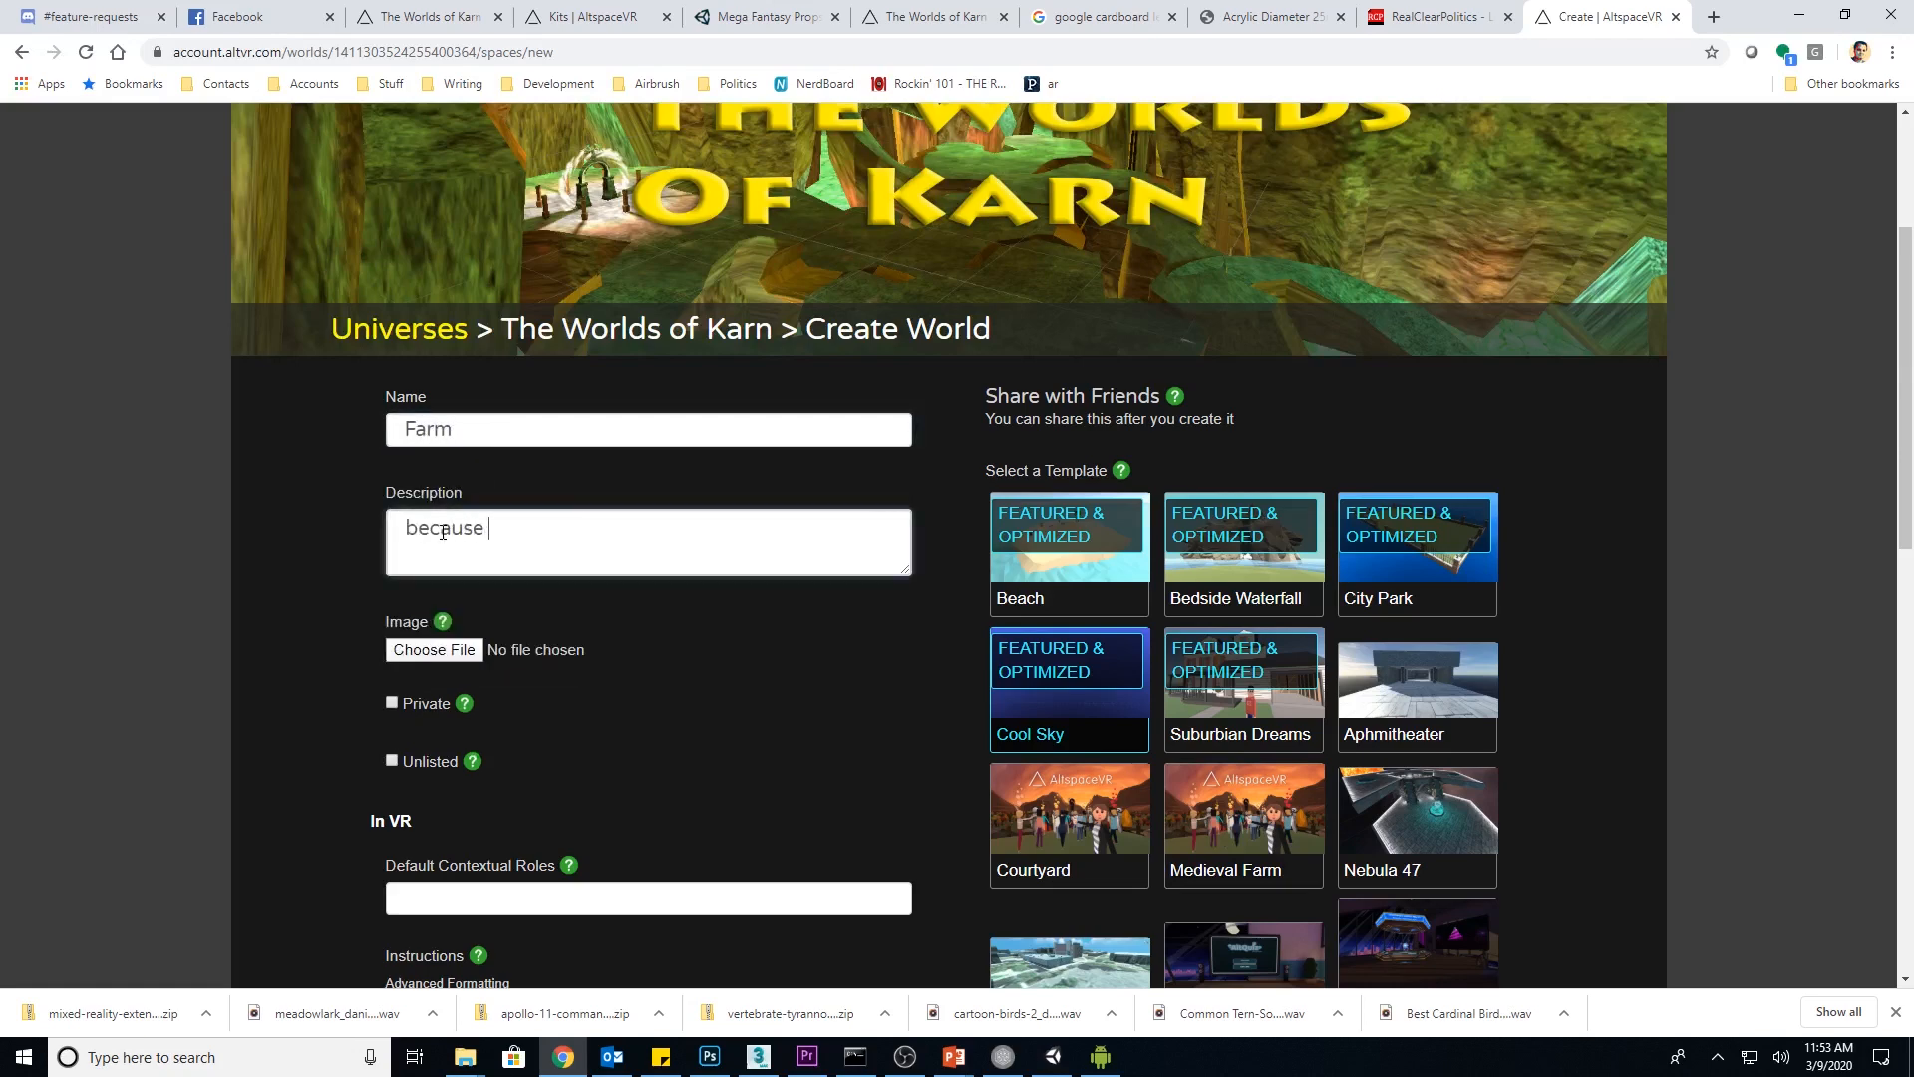
pyautogui.write("it's a farm")
# Select the Medieval Farm template, enter "pilot," as the default contextual roles and create the world
pyautogui.scroll(-5, 618, 654)
pyautogui.click(1218, 307)
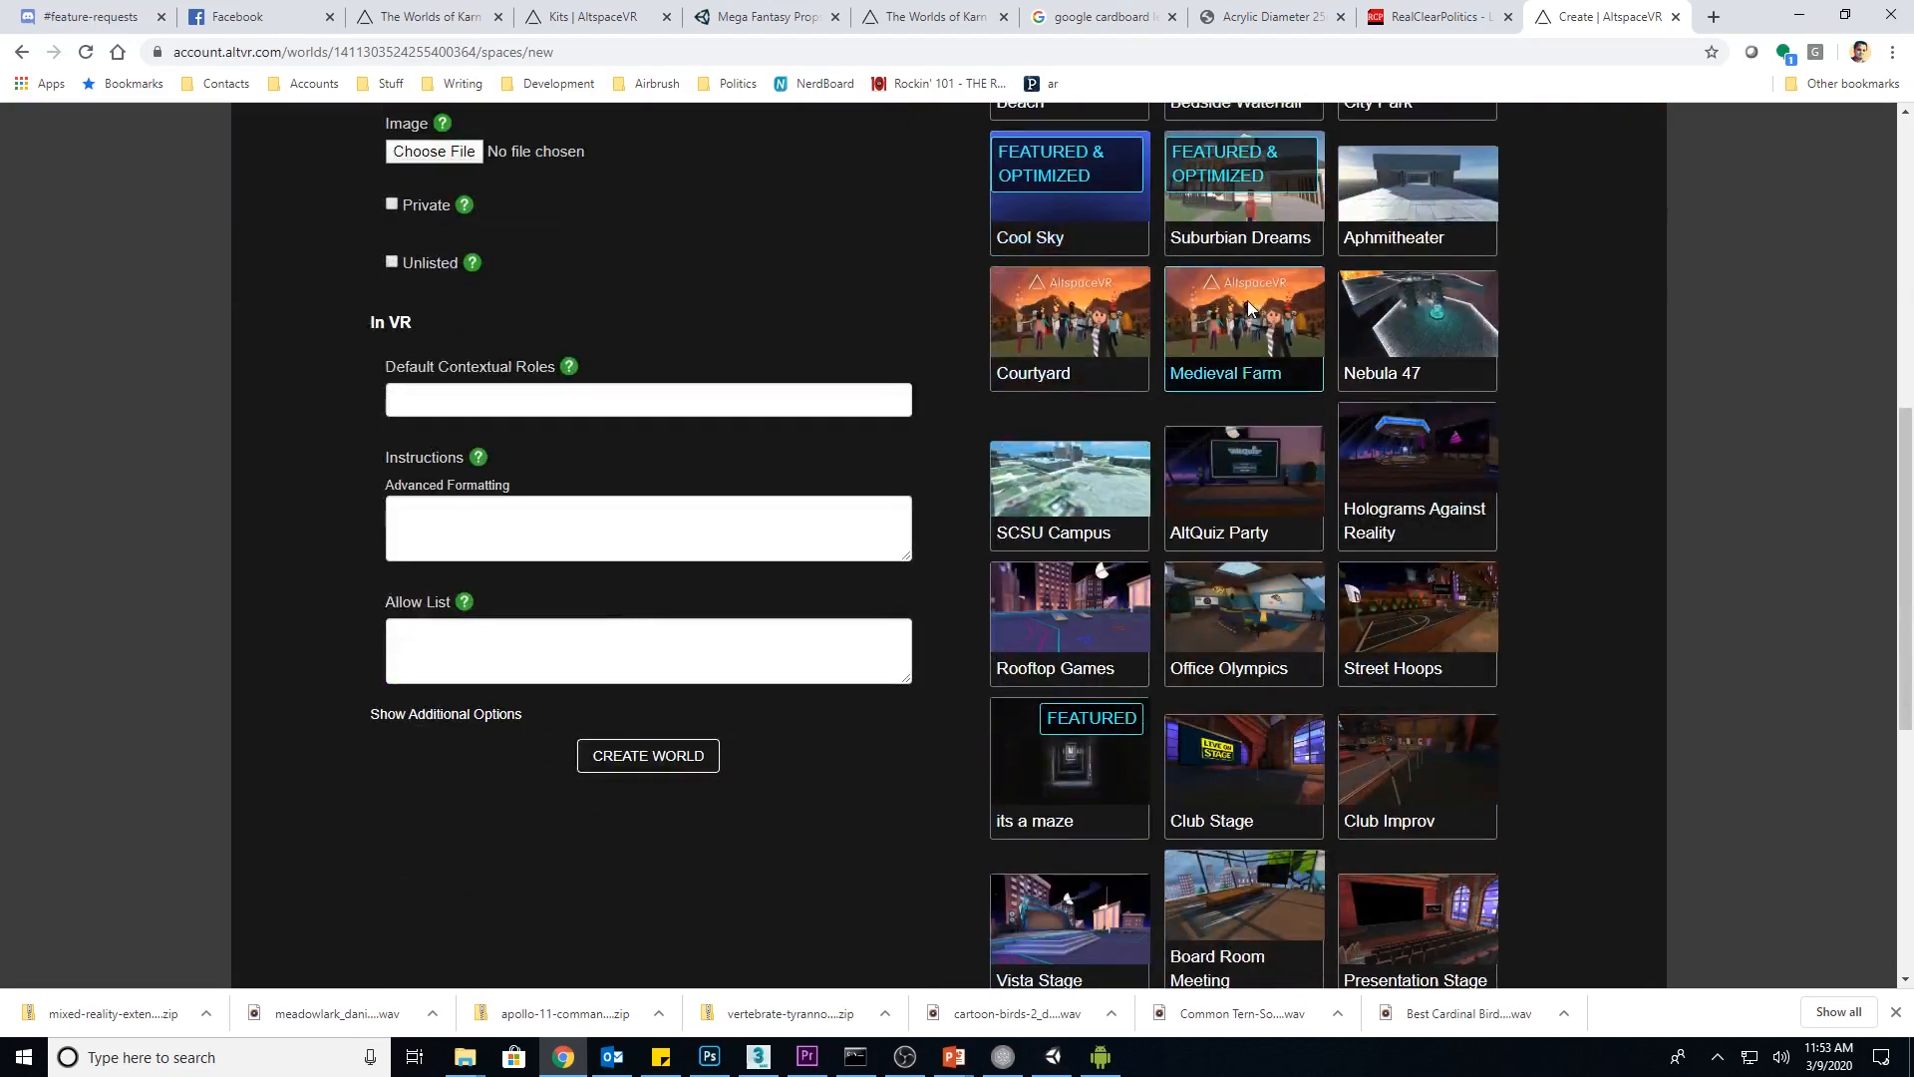
pyautogui.scroll(3, 646, 323)
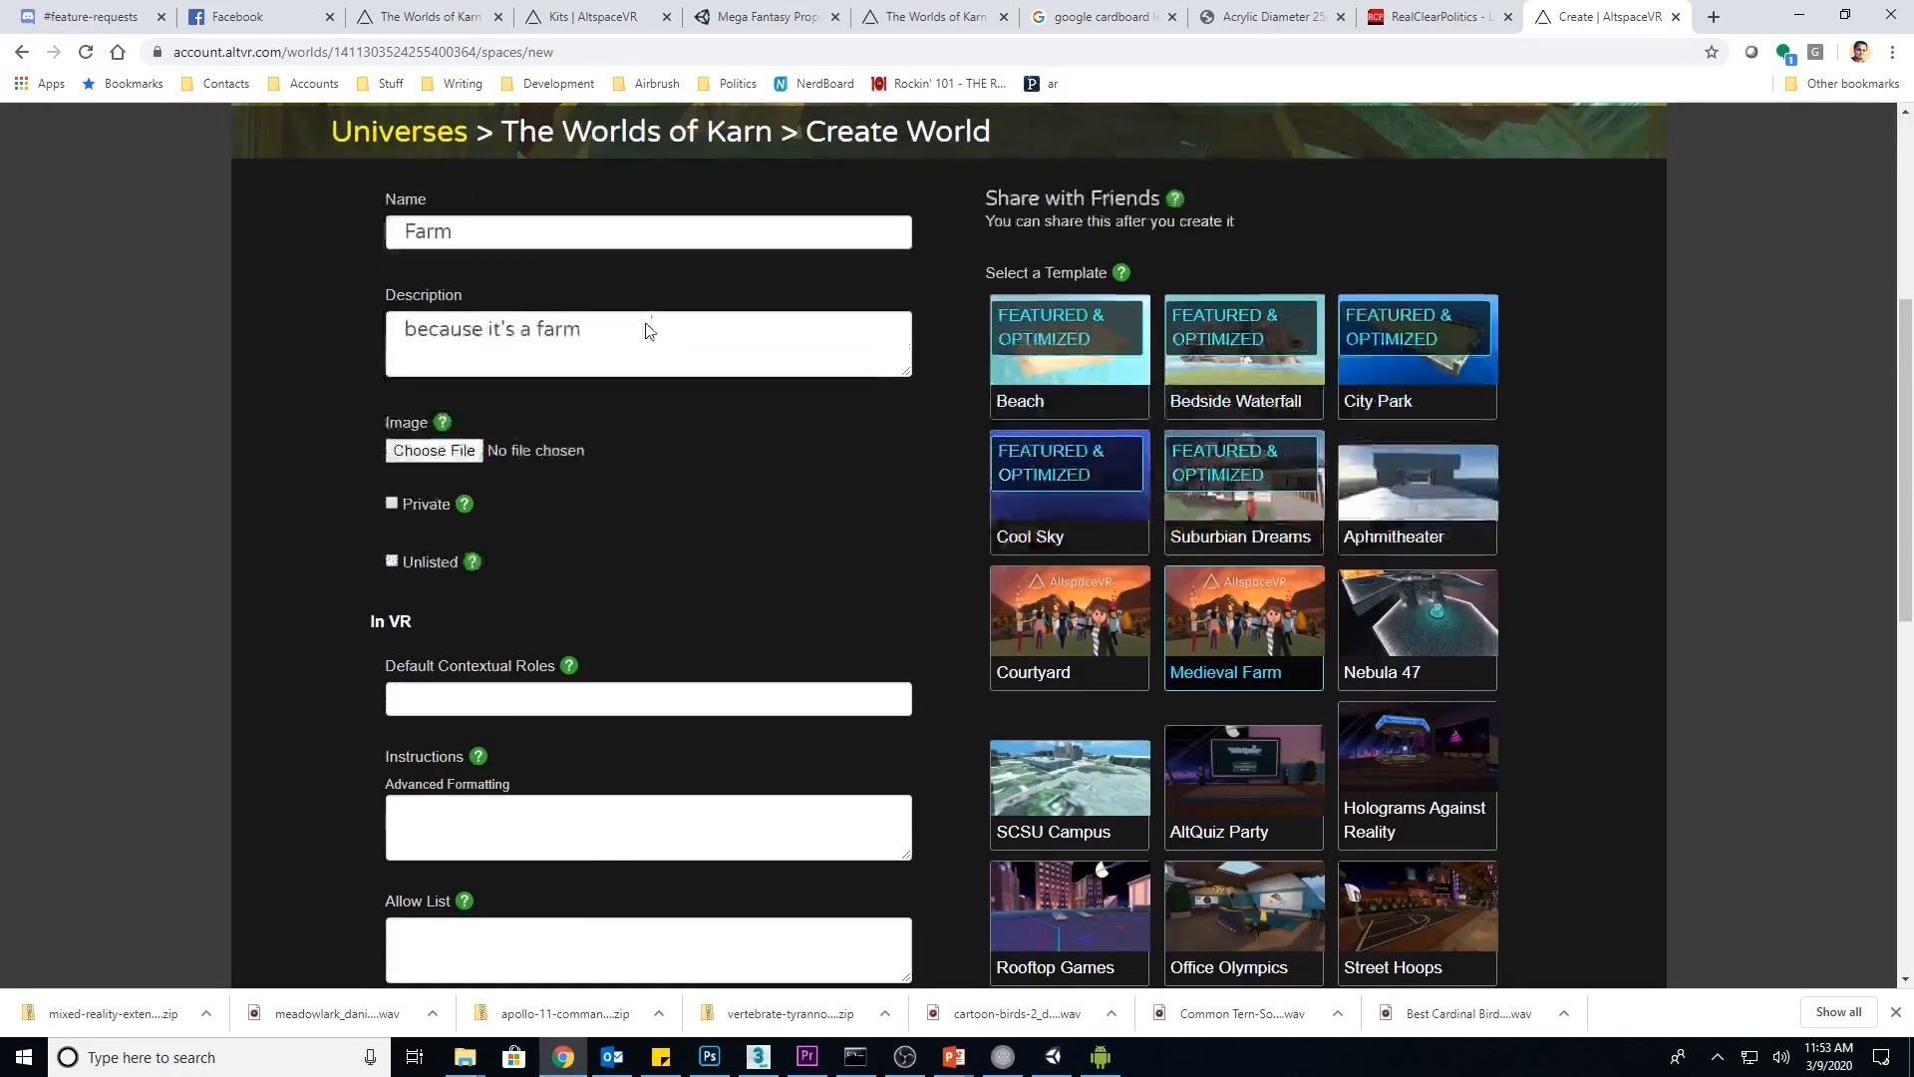
pyautogui.scroll(-4, 559, 595)
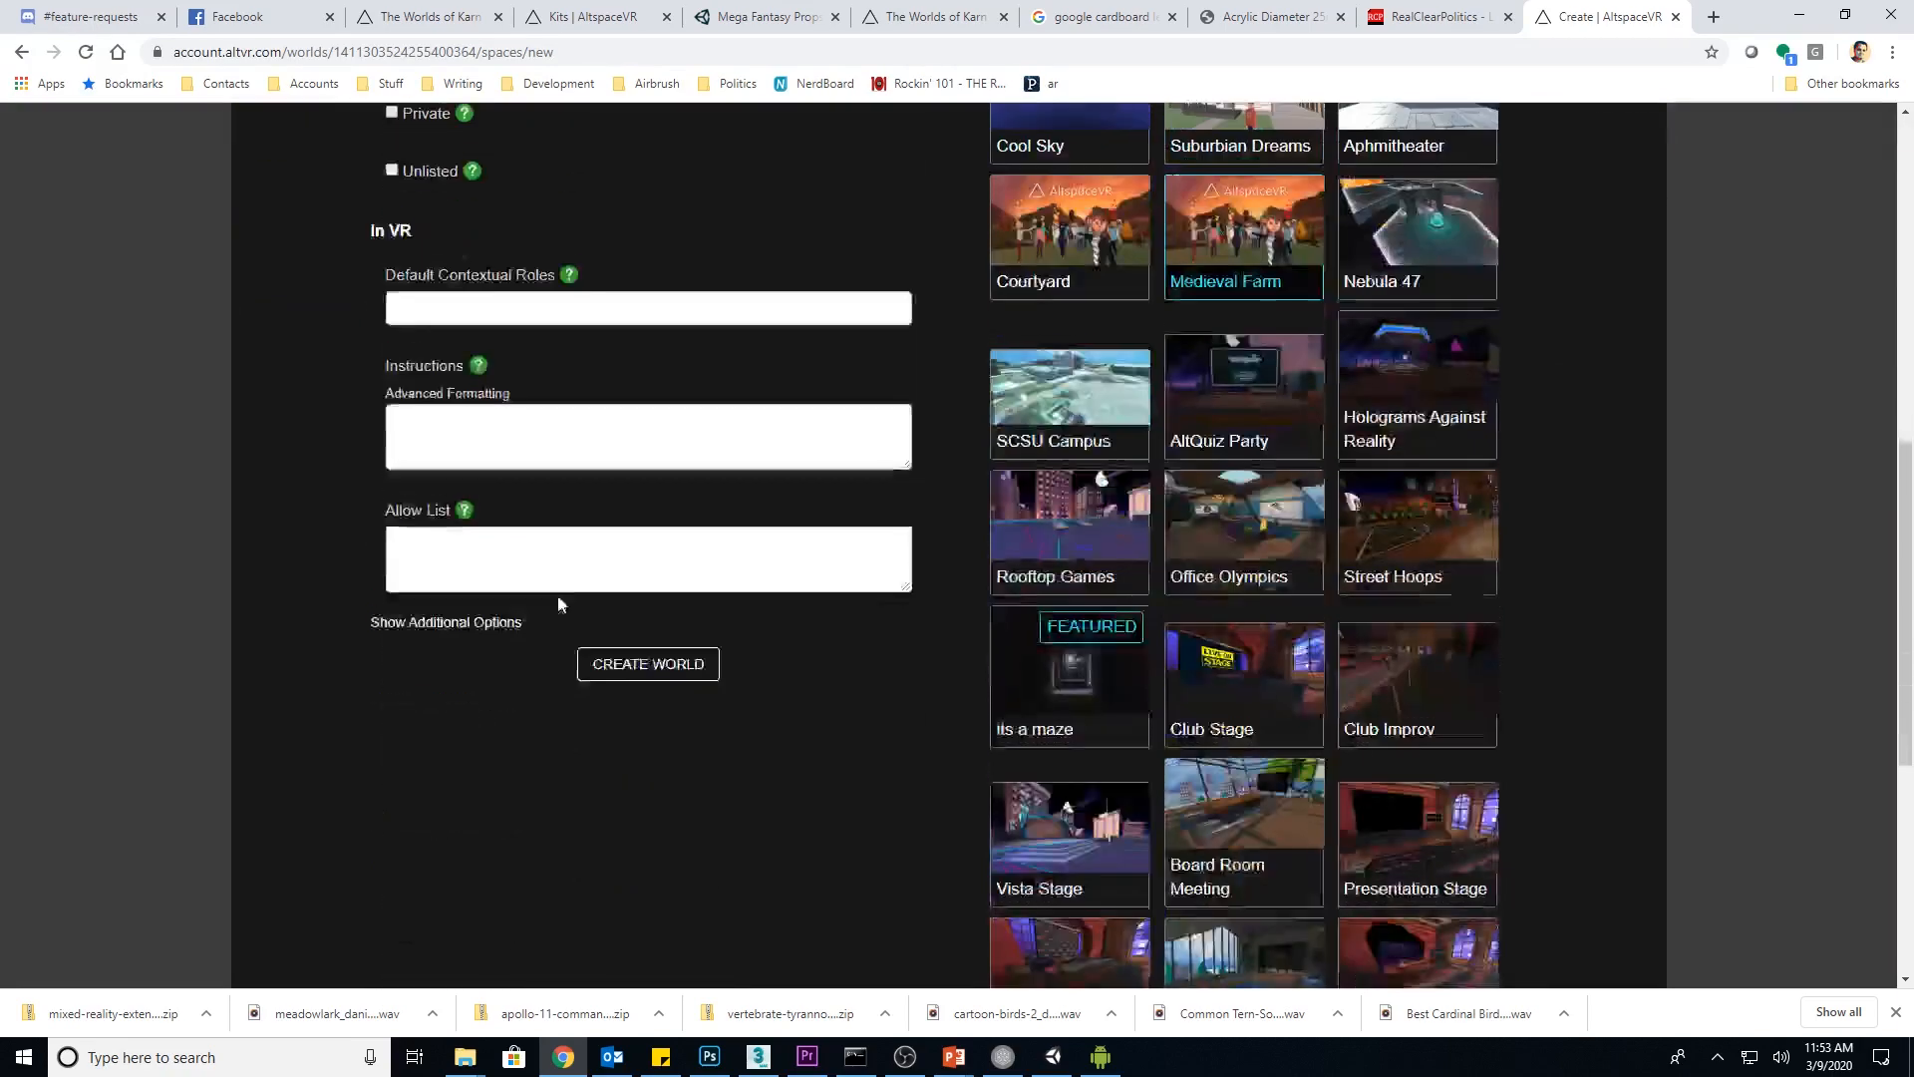
pyautogui.click(483, 298)
pyautogui.click(399, 345)
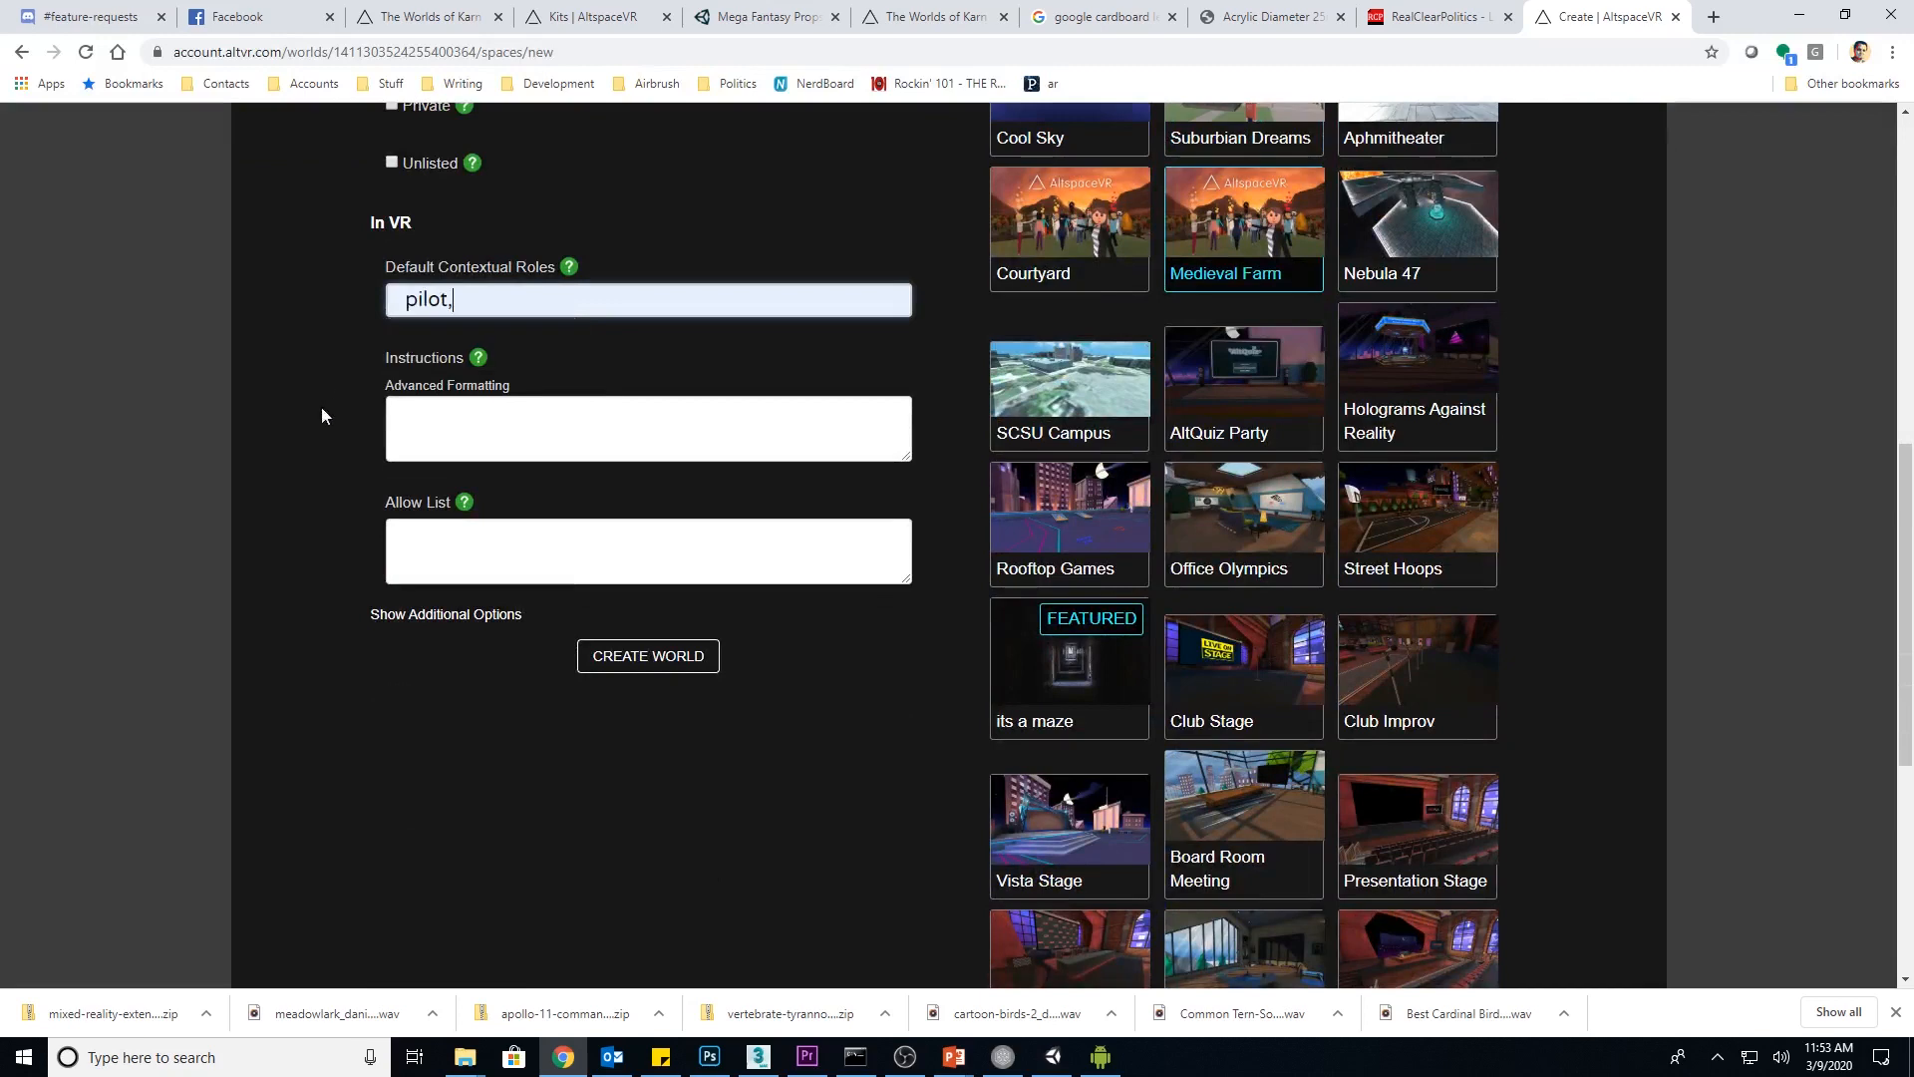
pyautogui.scroll(2, 632, 445)
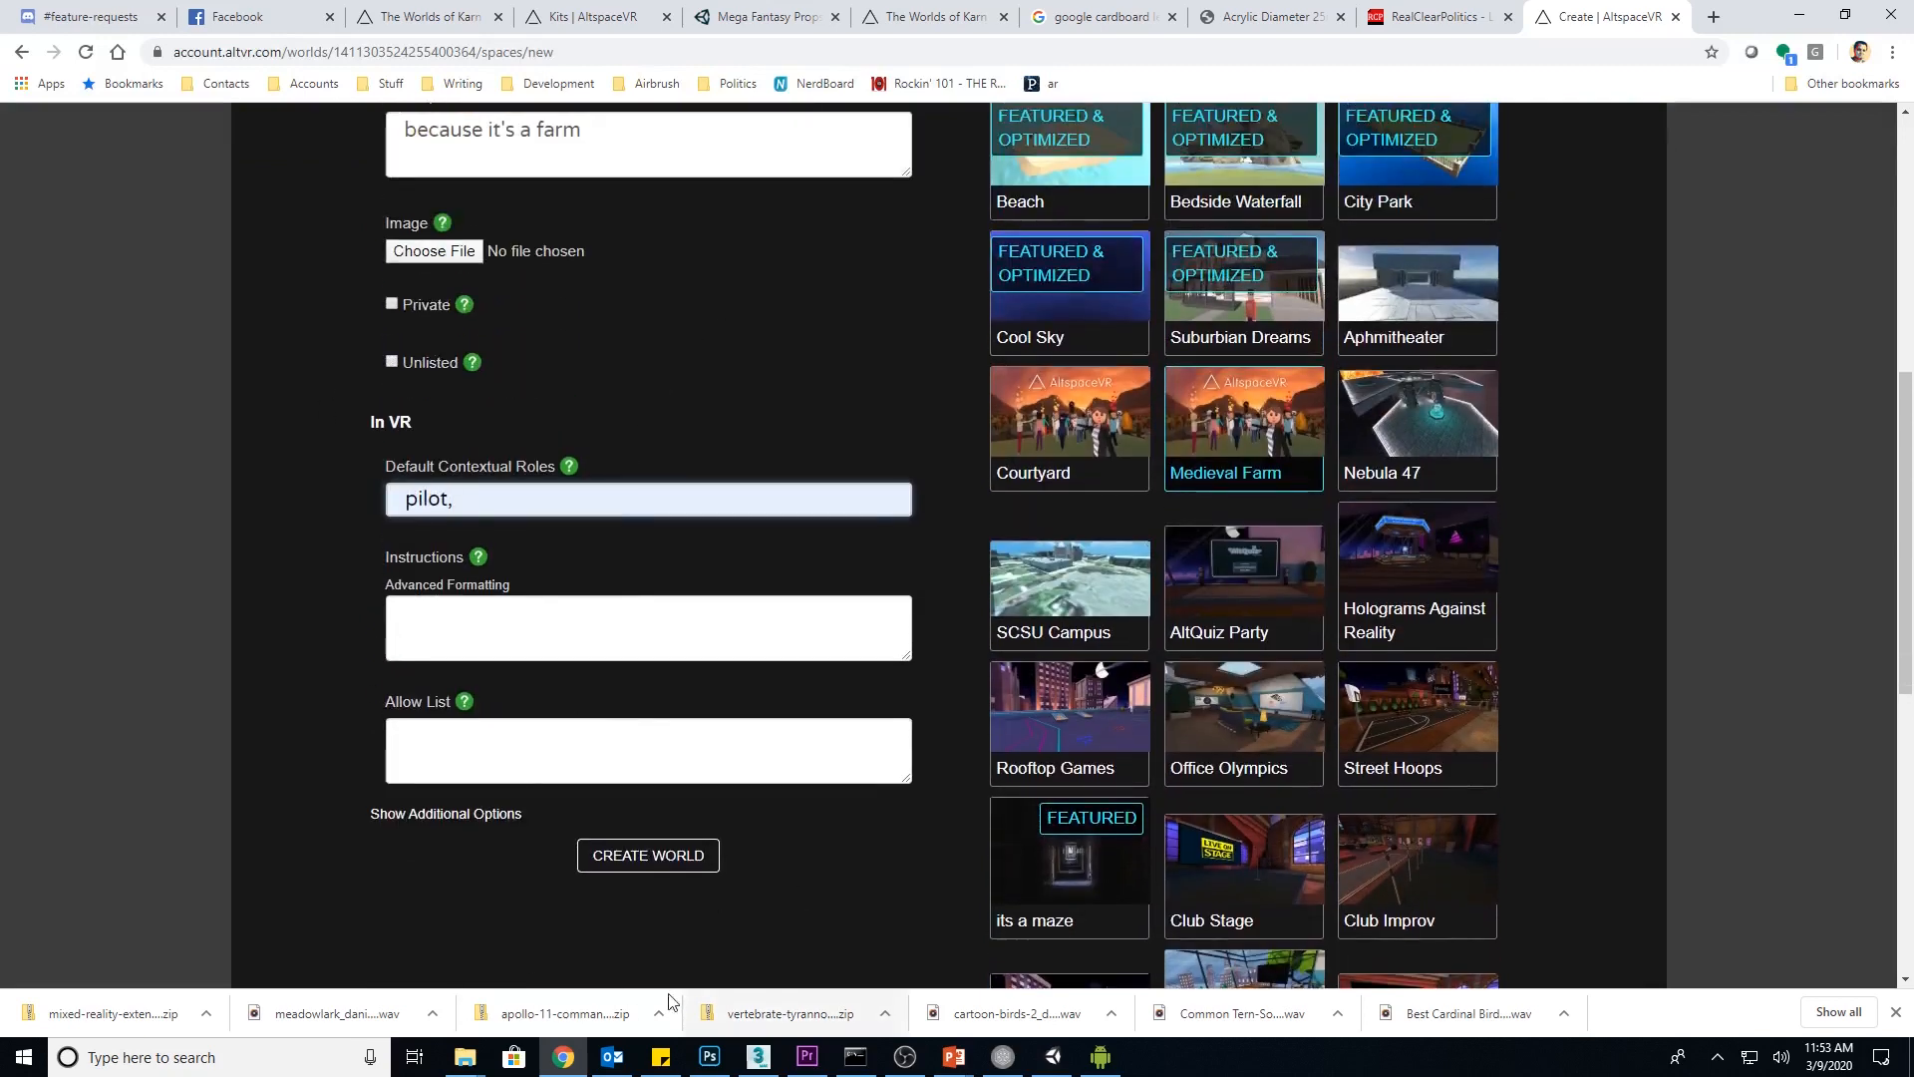
pyautogui.click(654, 866)
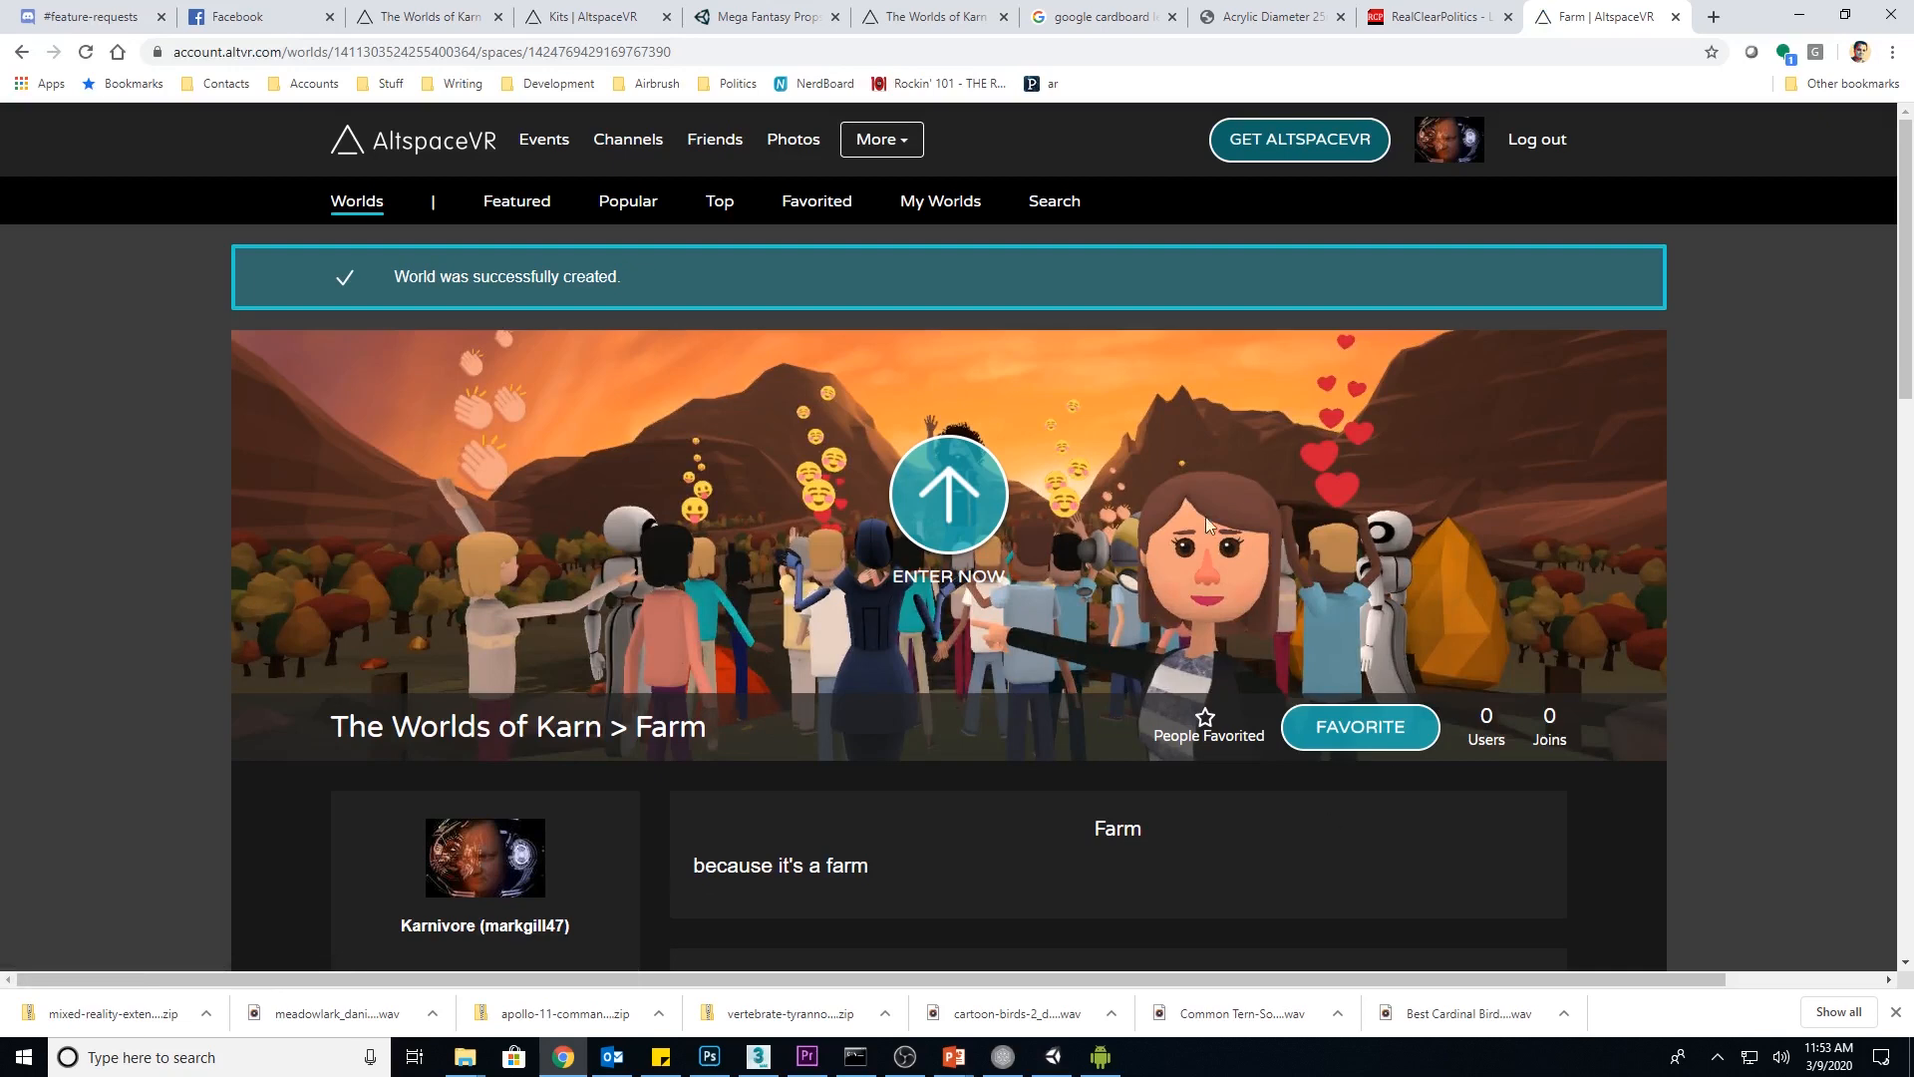
# Copy the new Farm world's web address and launch the AltspaceVR desktop app
pyautogui.click(638, 51)
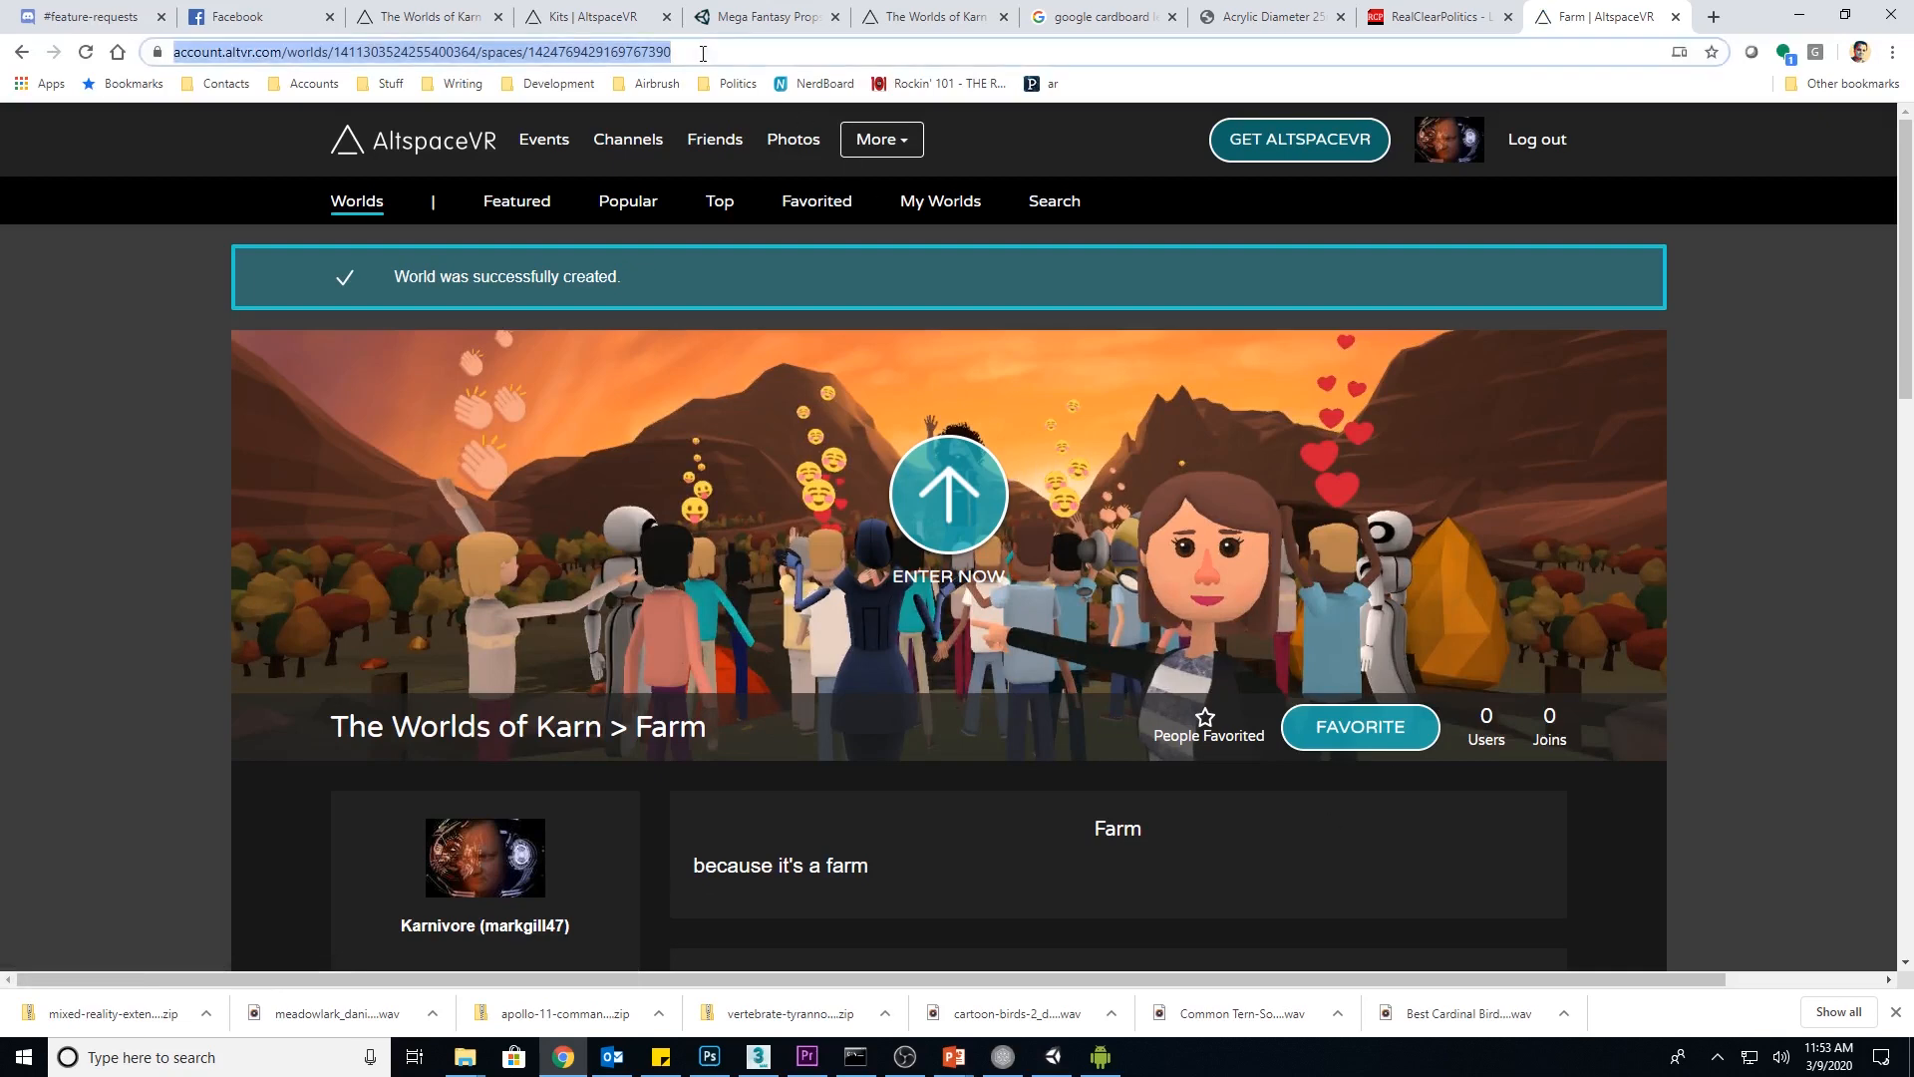
pyautogui.rightClick(576, 61)
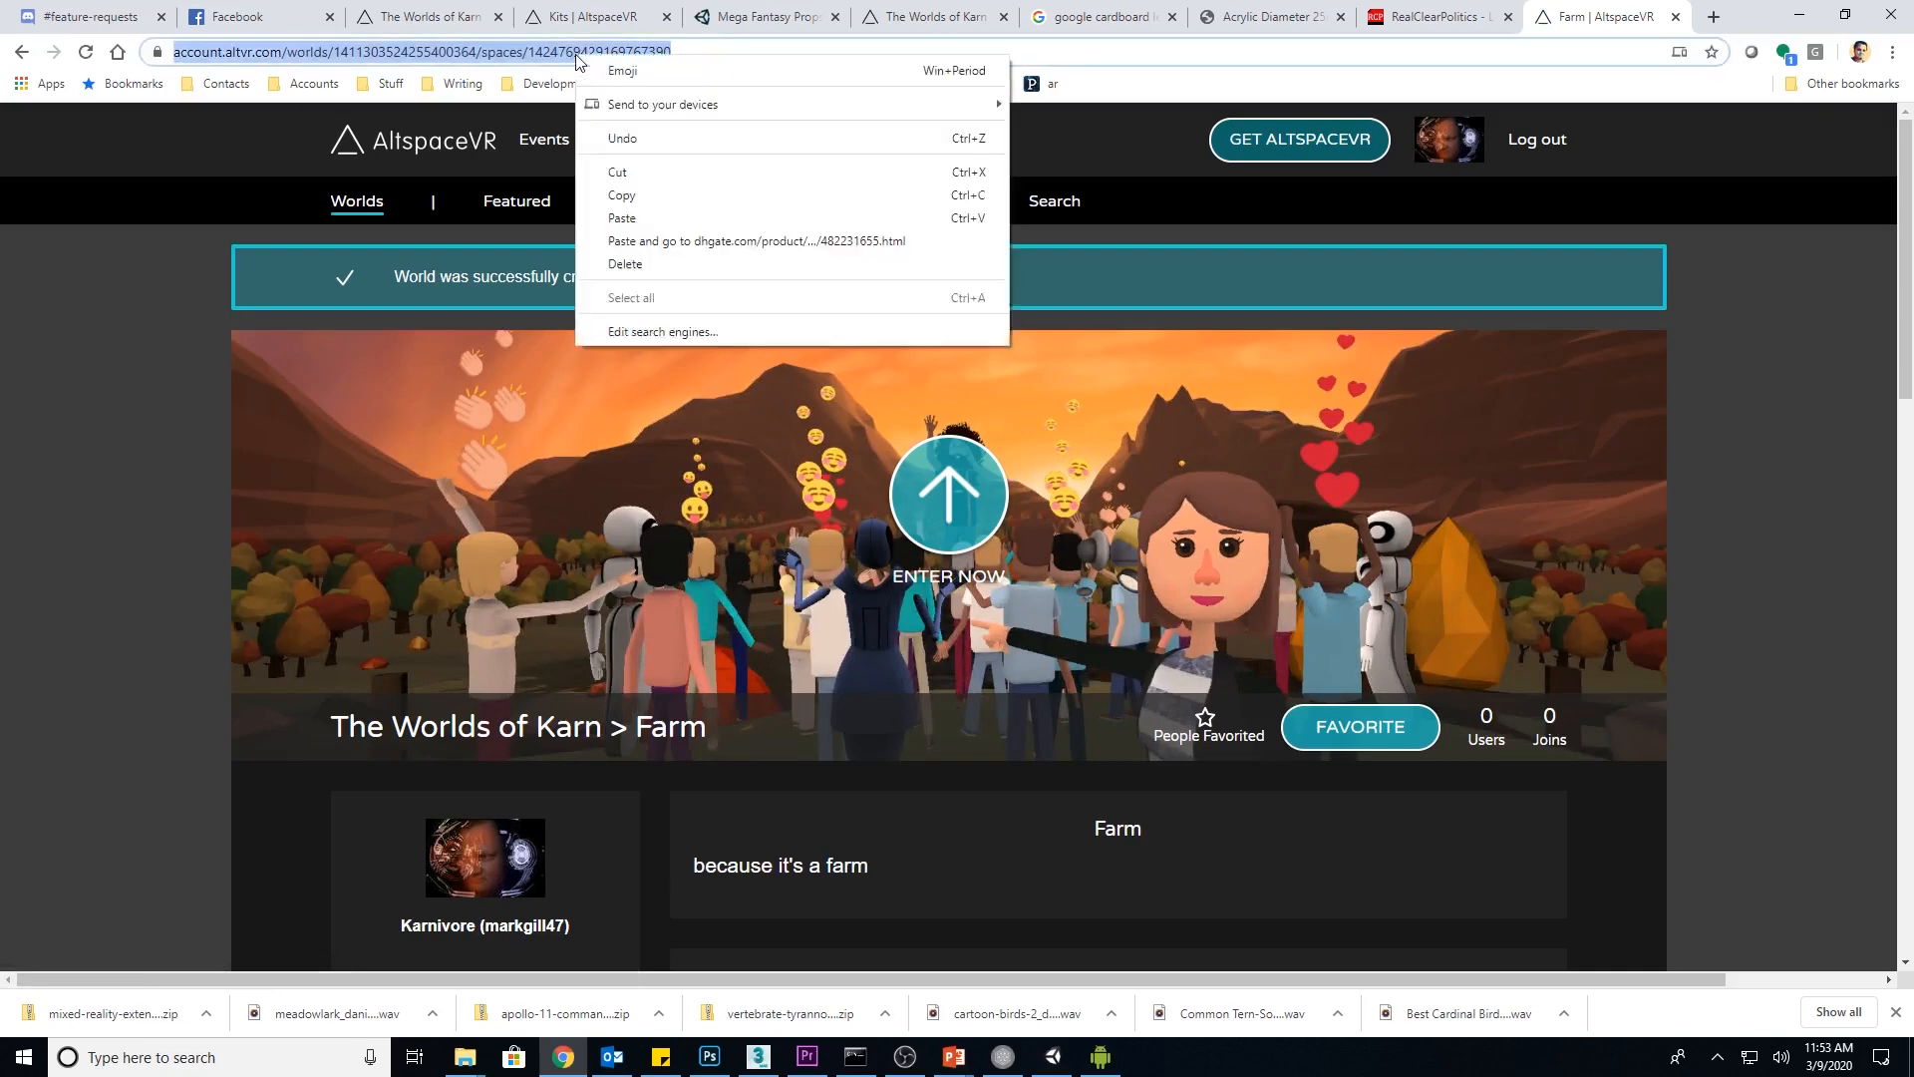
pyautogui.click(672, 195)
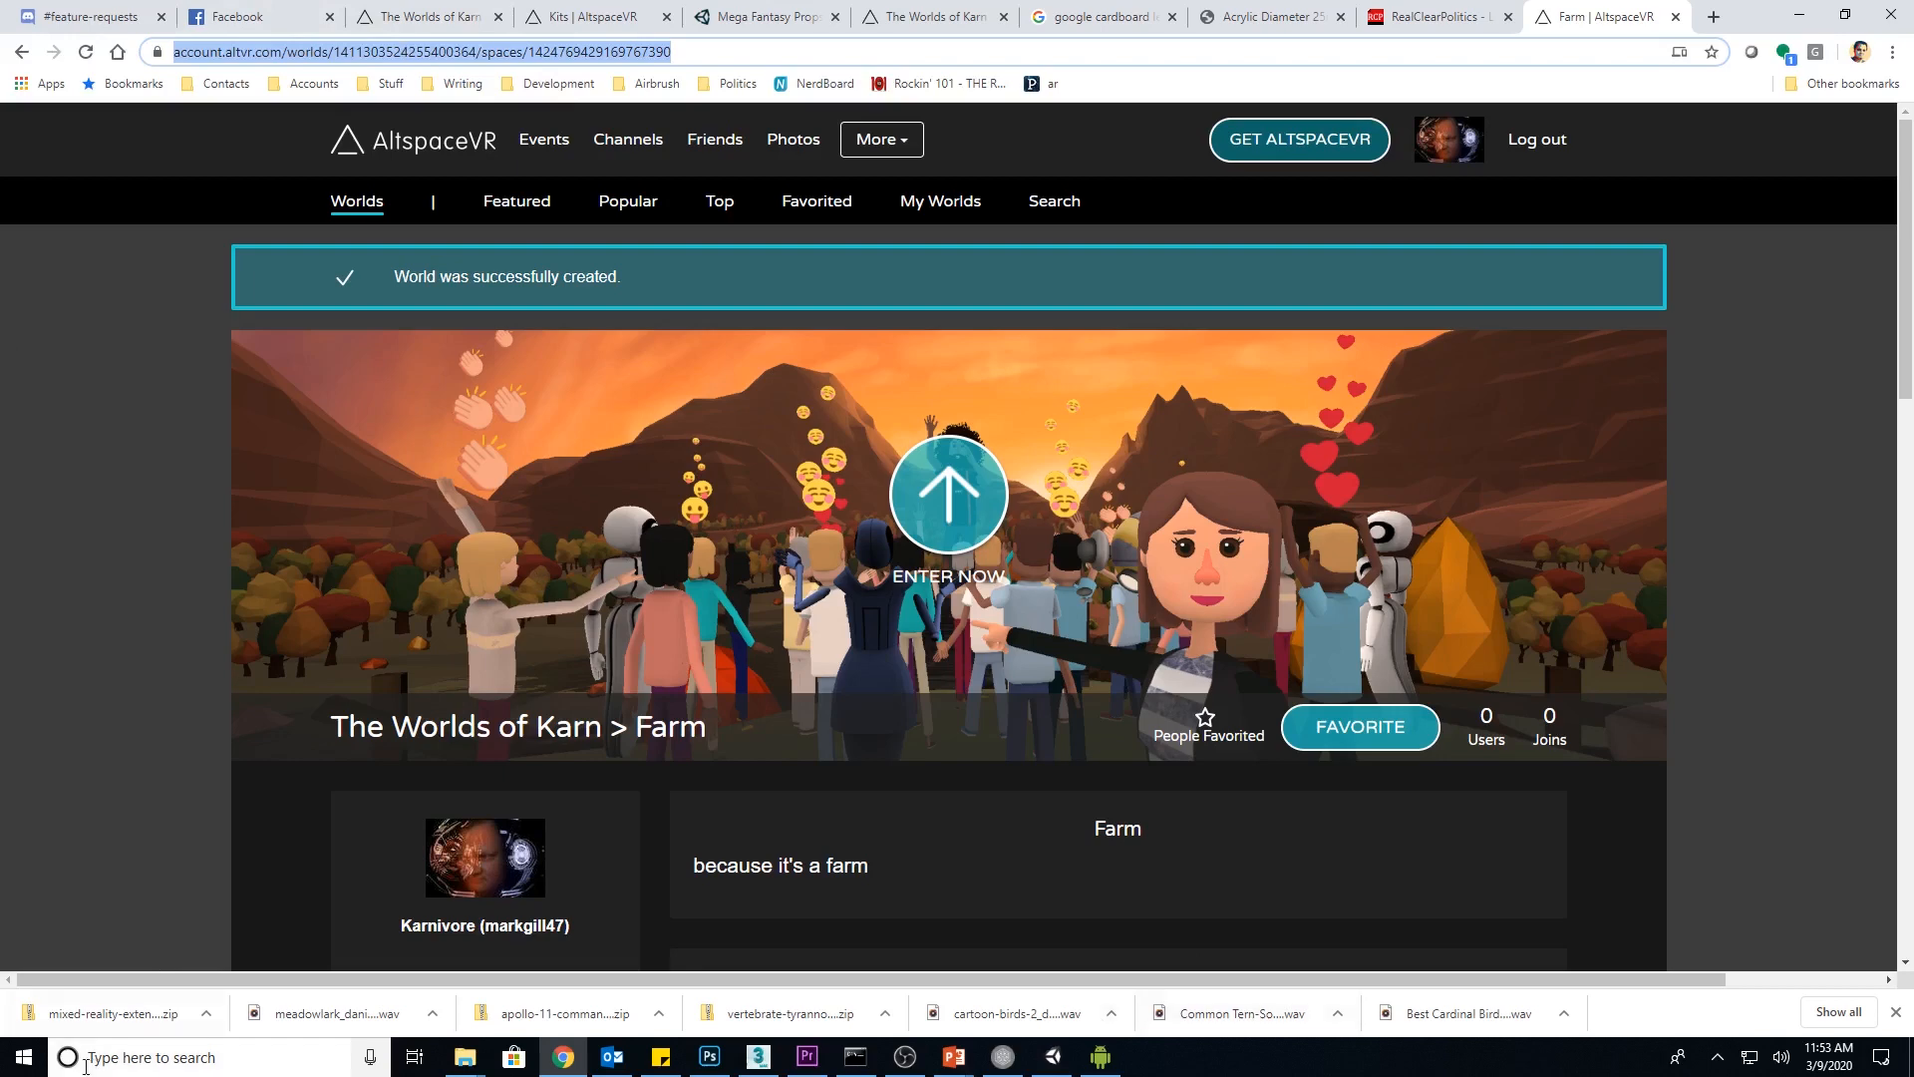
pyautogui.click(24, 1056)
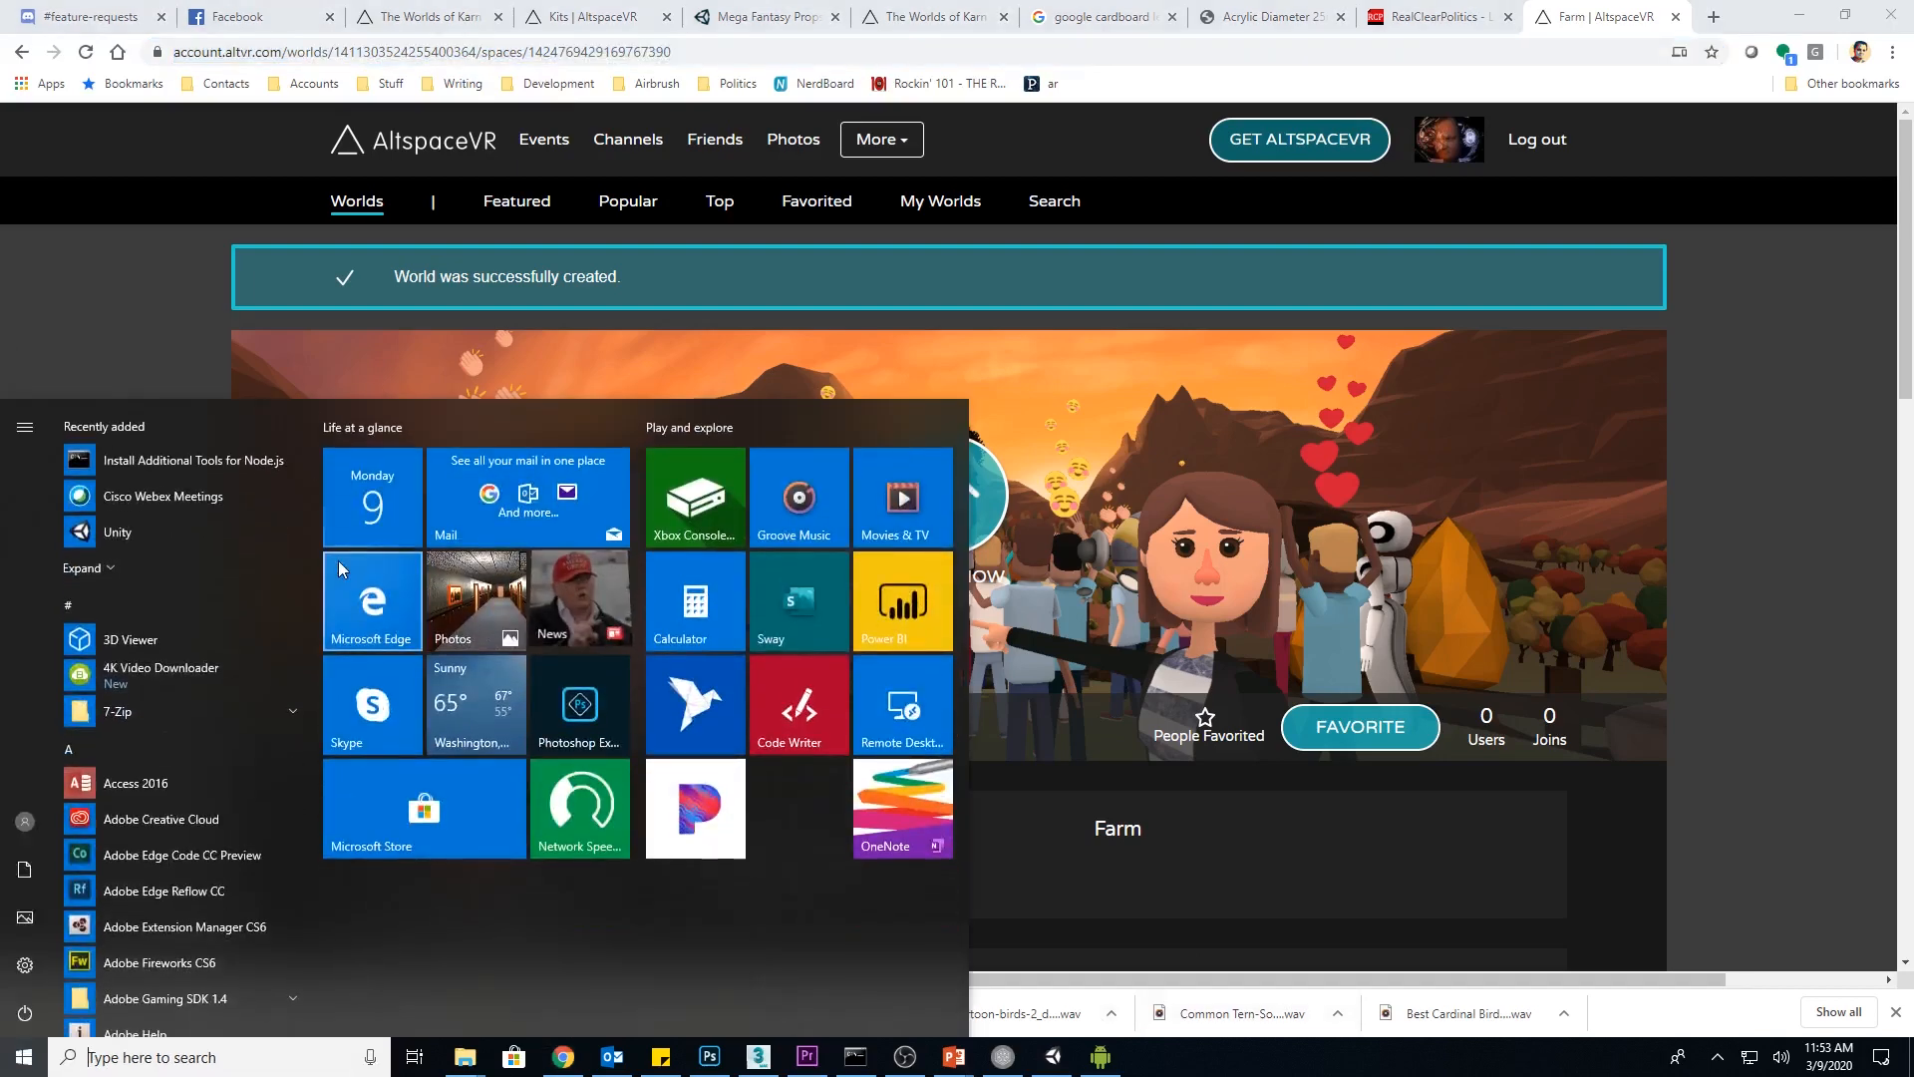
pyautogui.write('al')
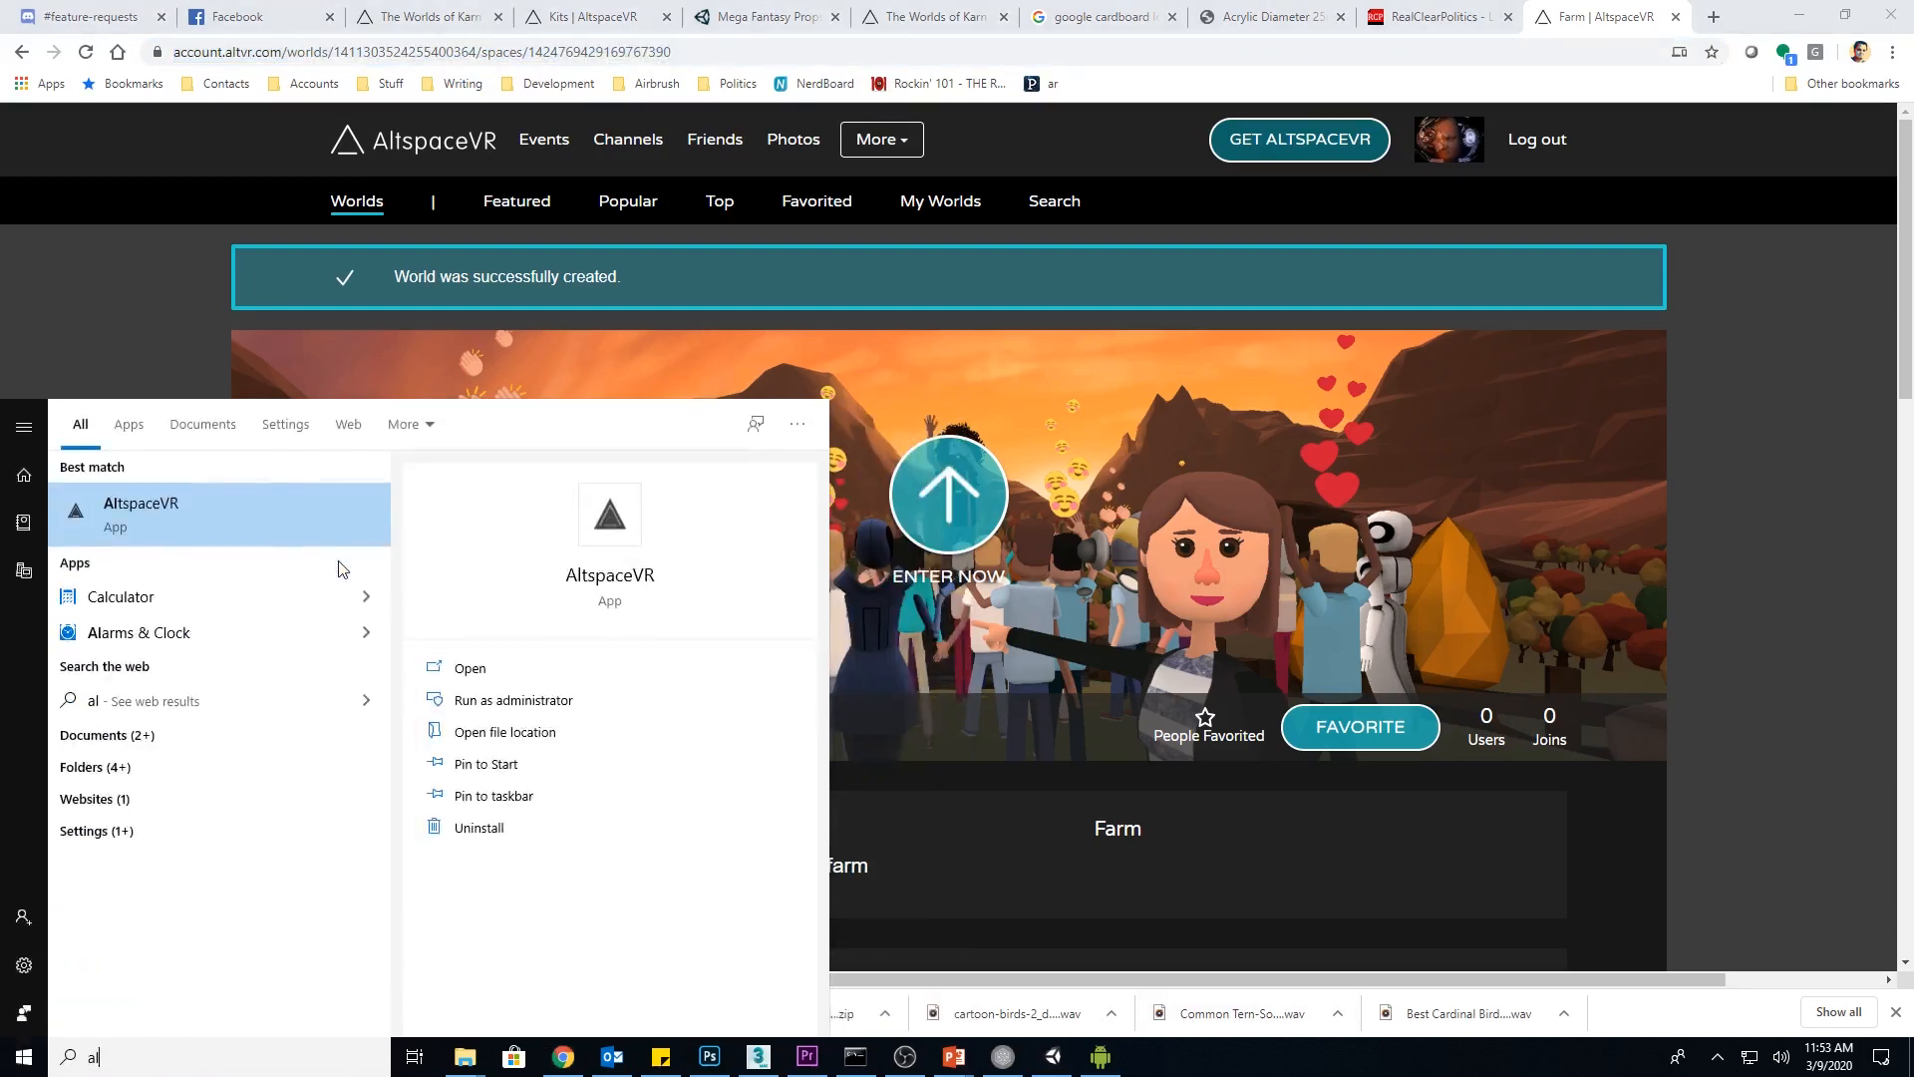
pyautogui.click(181, 521)
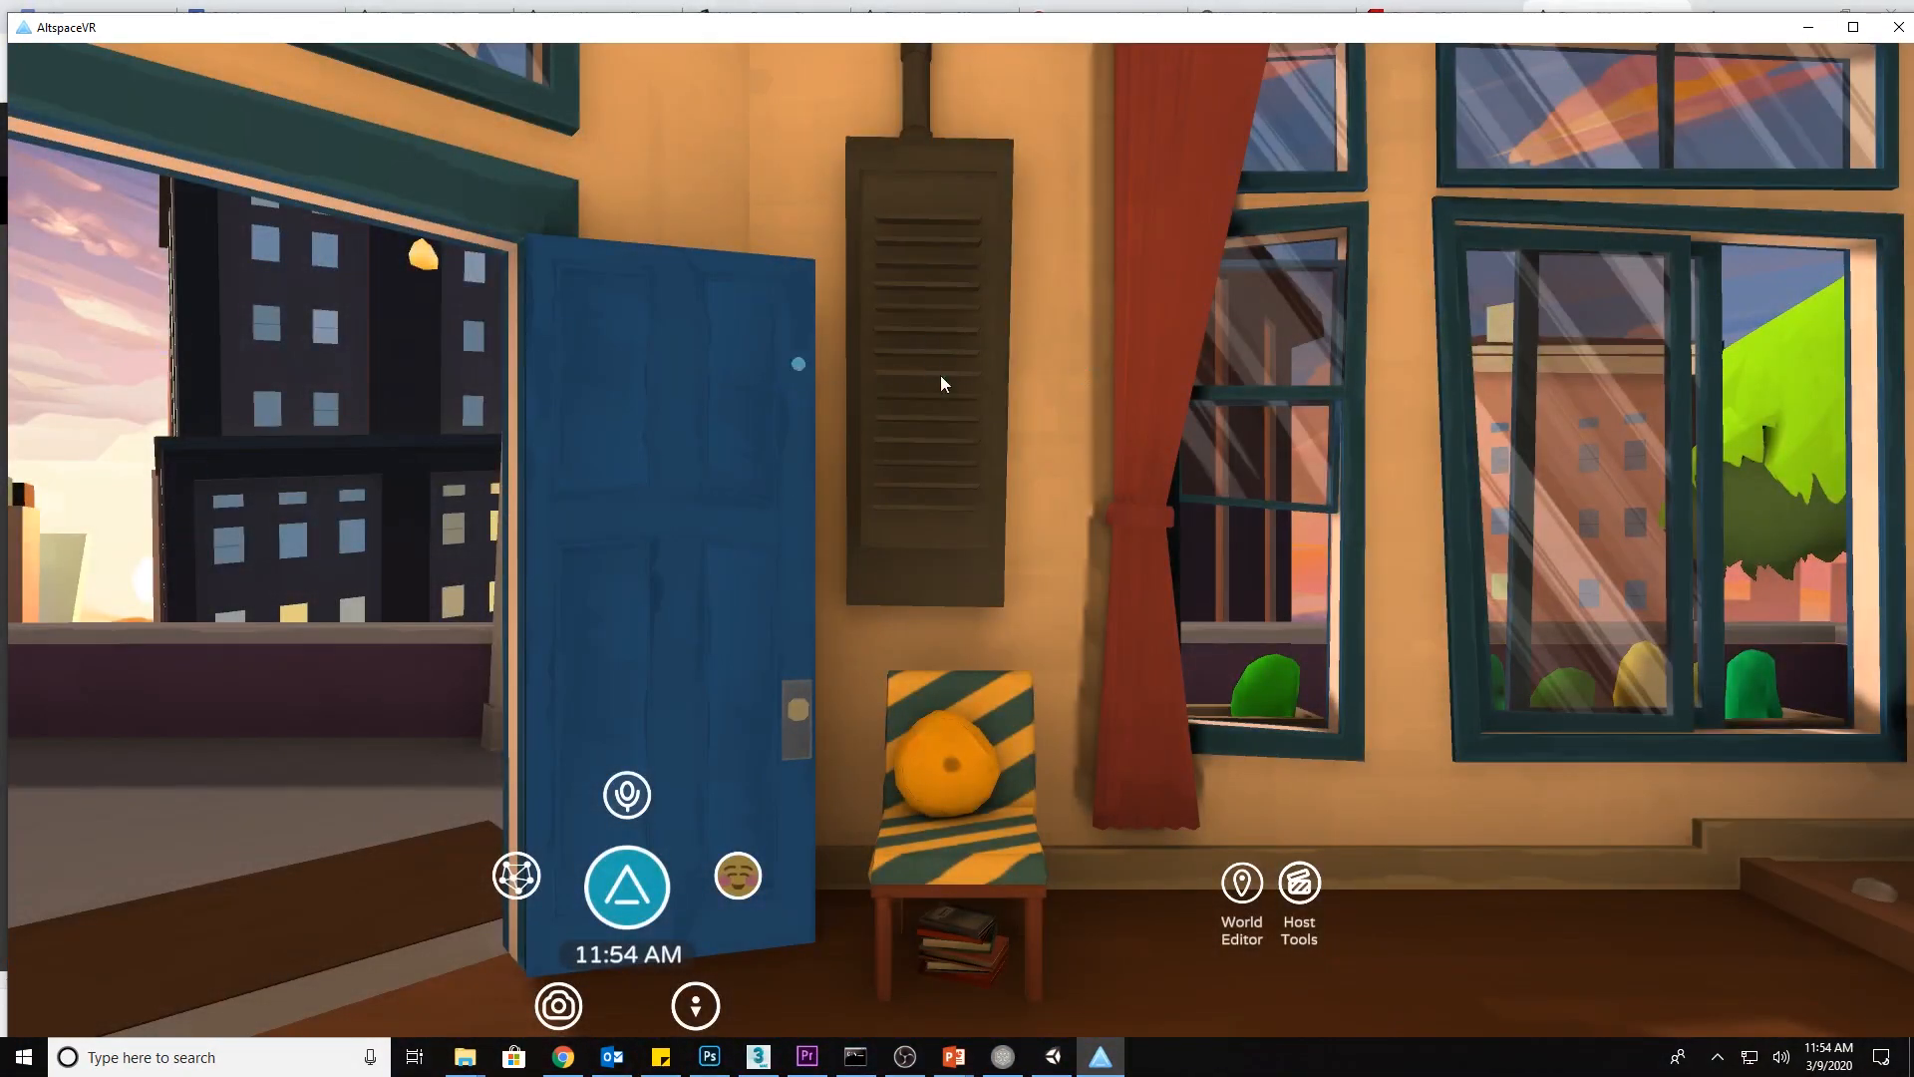
# Load the copied Farm world address in AltspaceVR's in-world web browser and enter the world
pyautogui.moveTo(944, 376); pyautogui.dragTo(964, 550, button='right')
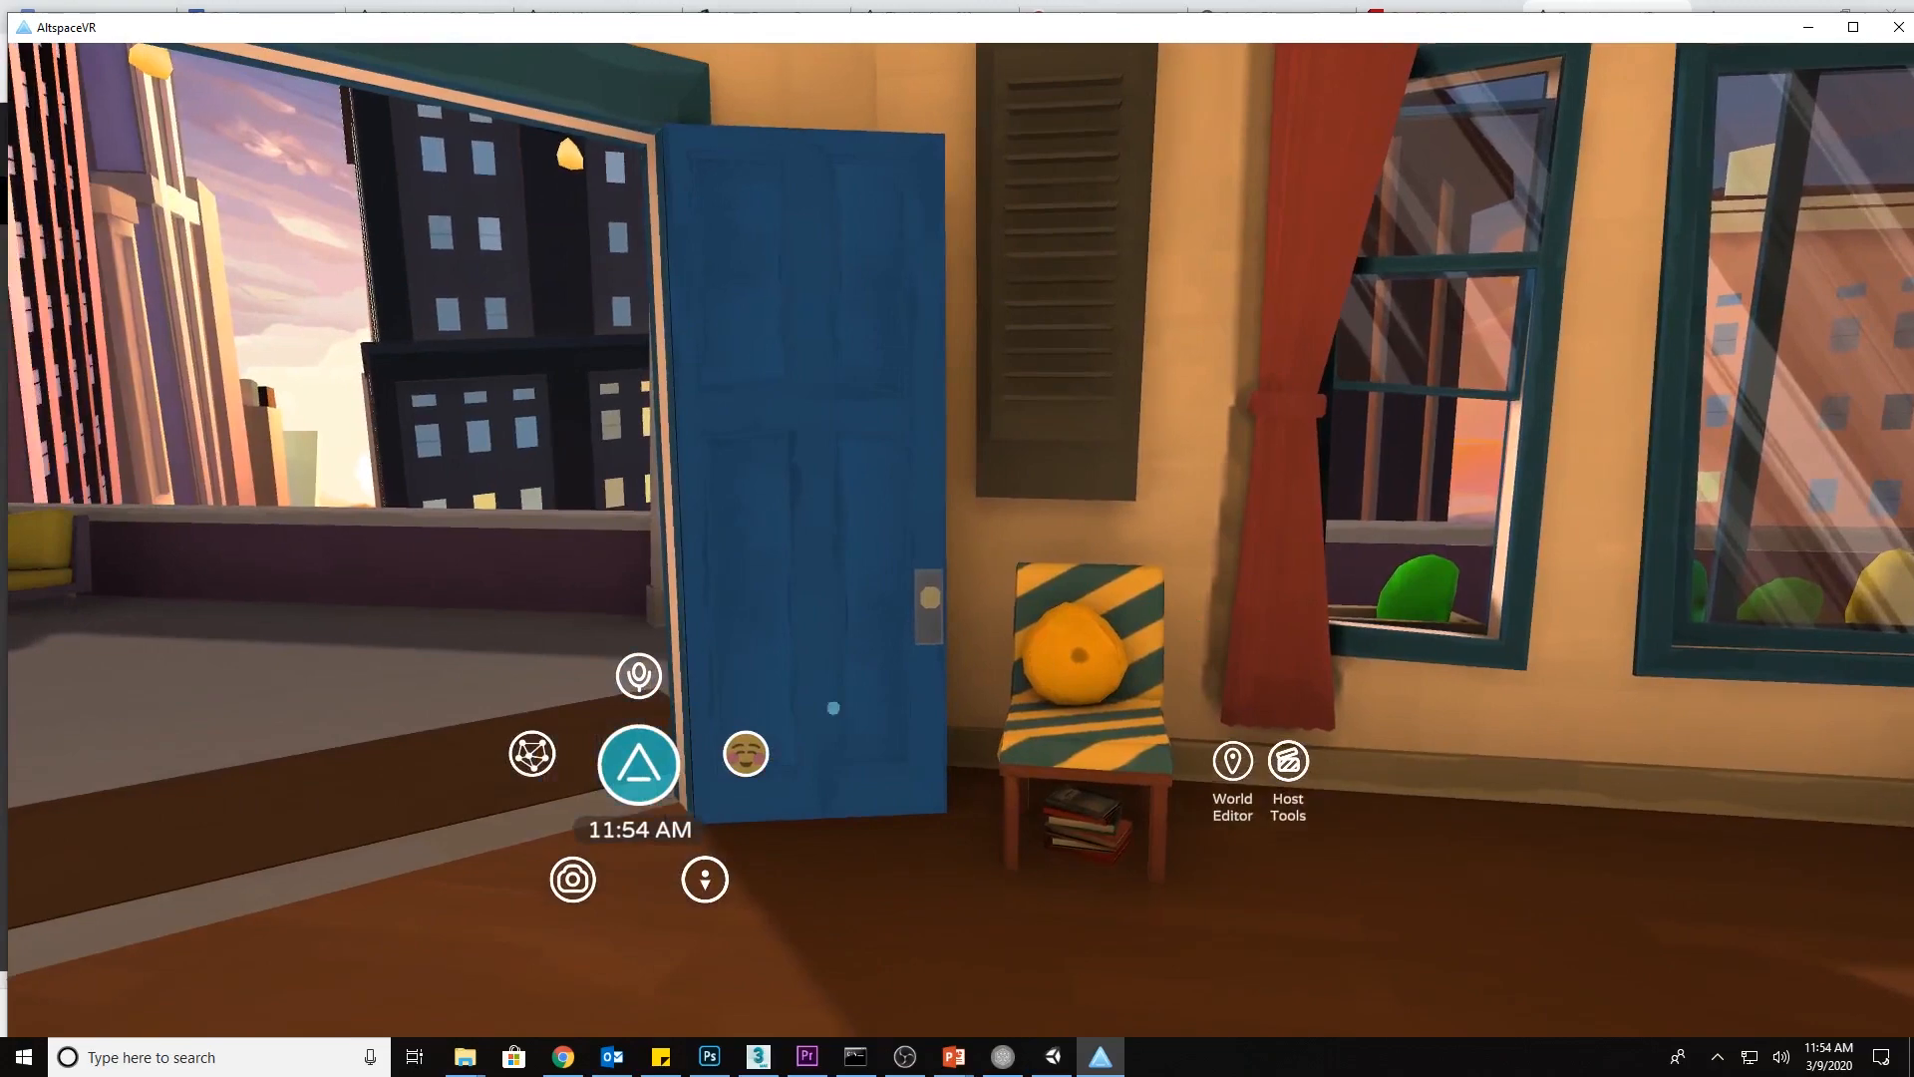
pyautogui.click(533, 756)
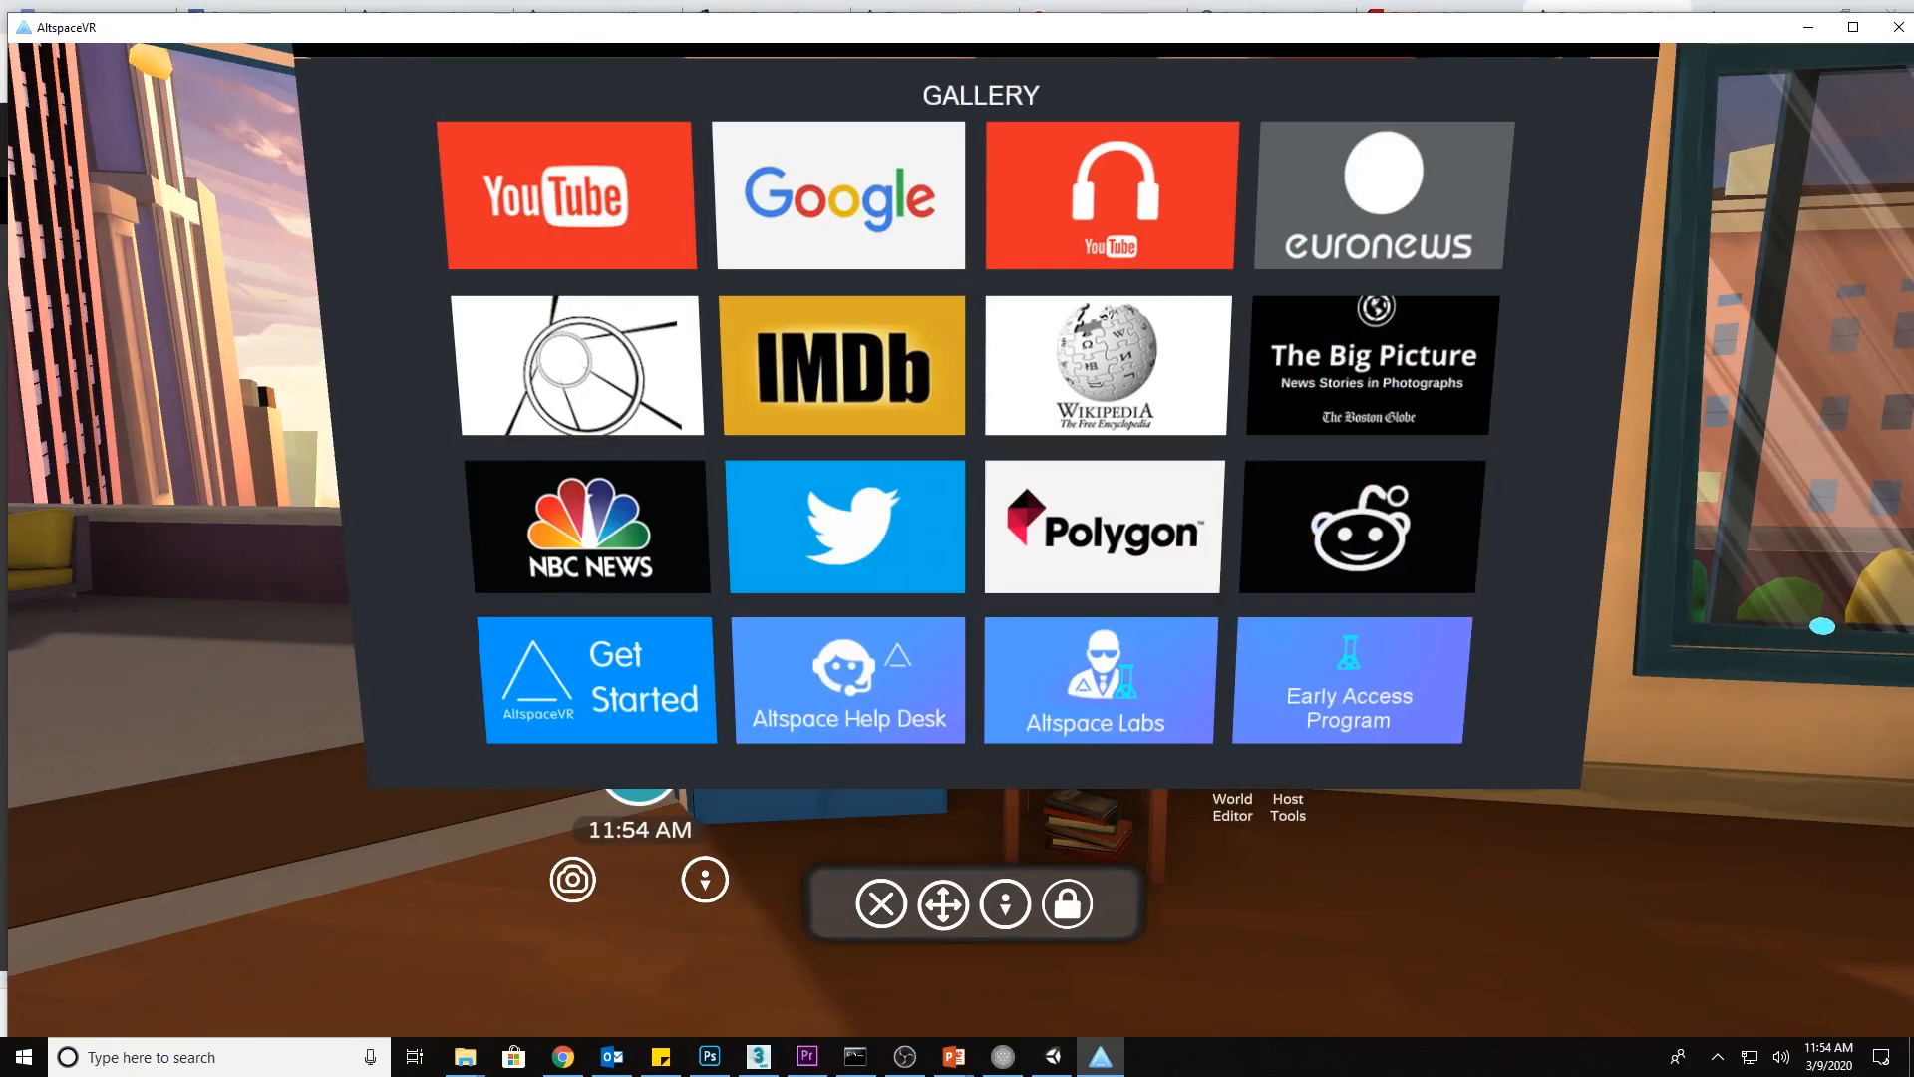
pyautogui.moveTo(1798, 601); pyautogui.dragTo(1812, 517, button='right')
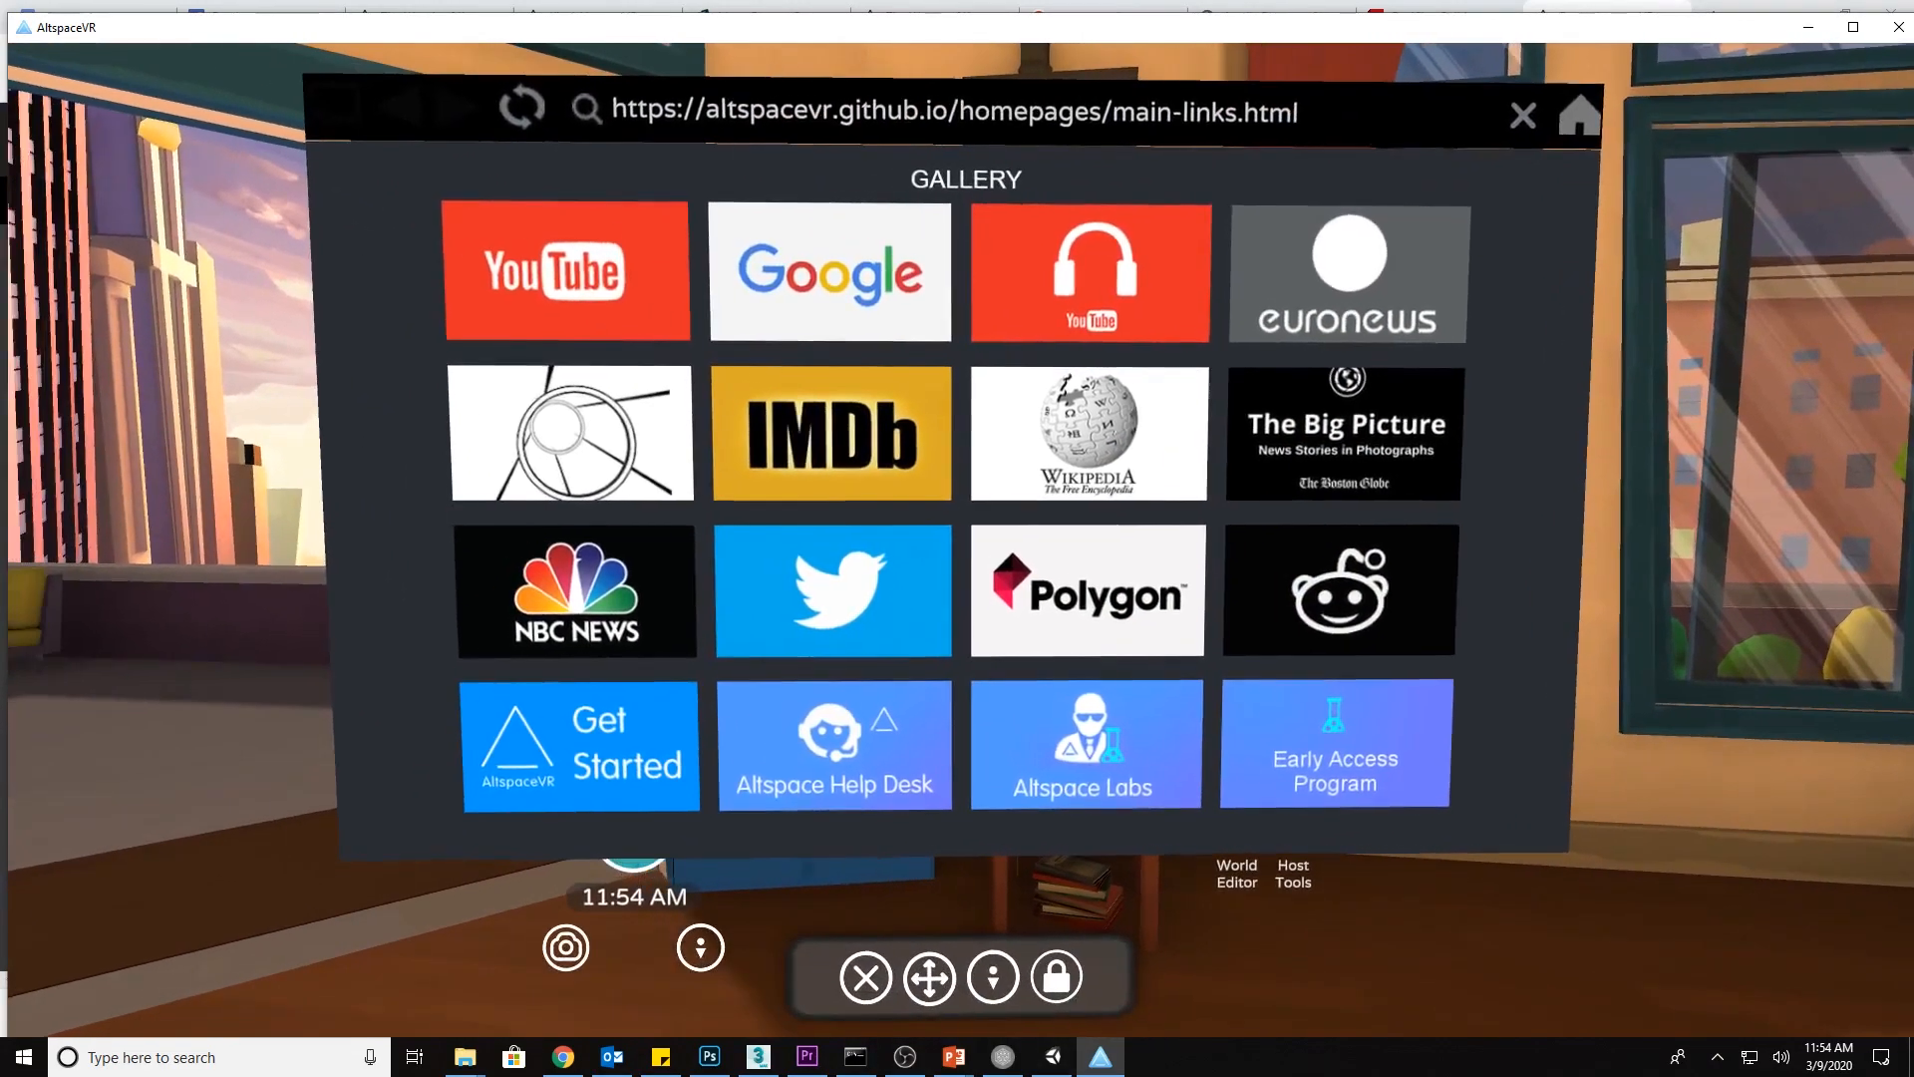
pyautogui.click(1086, 114)
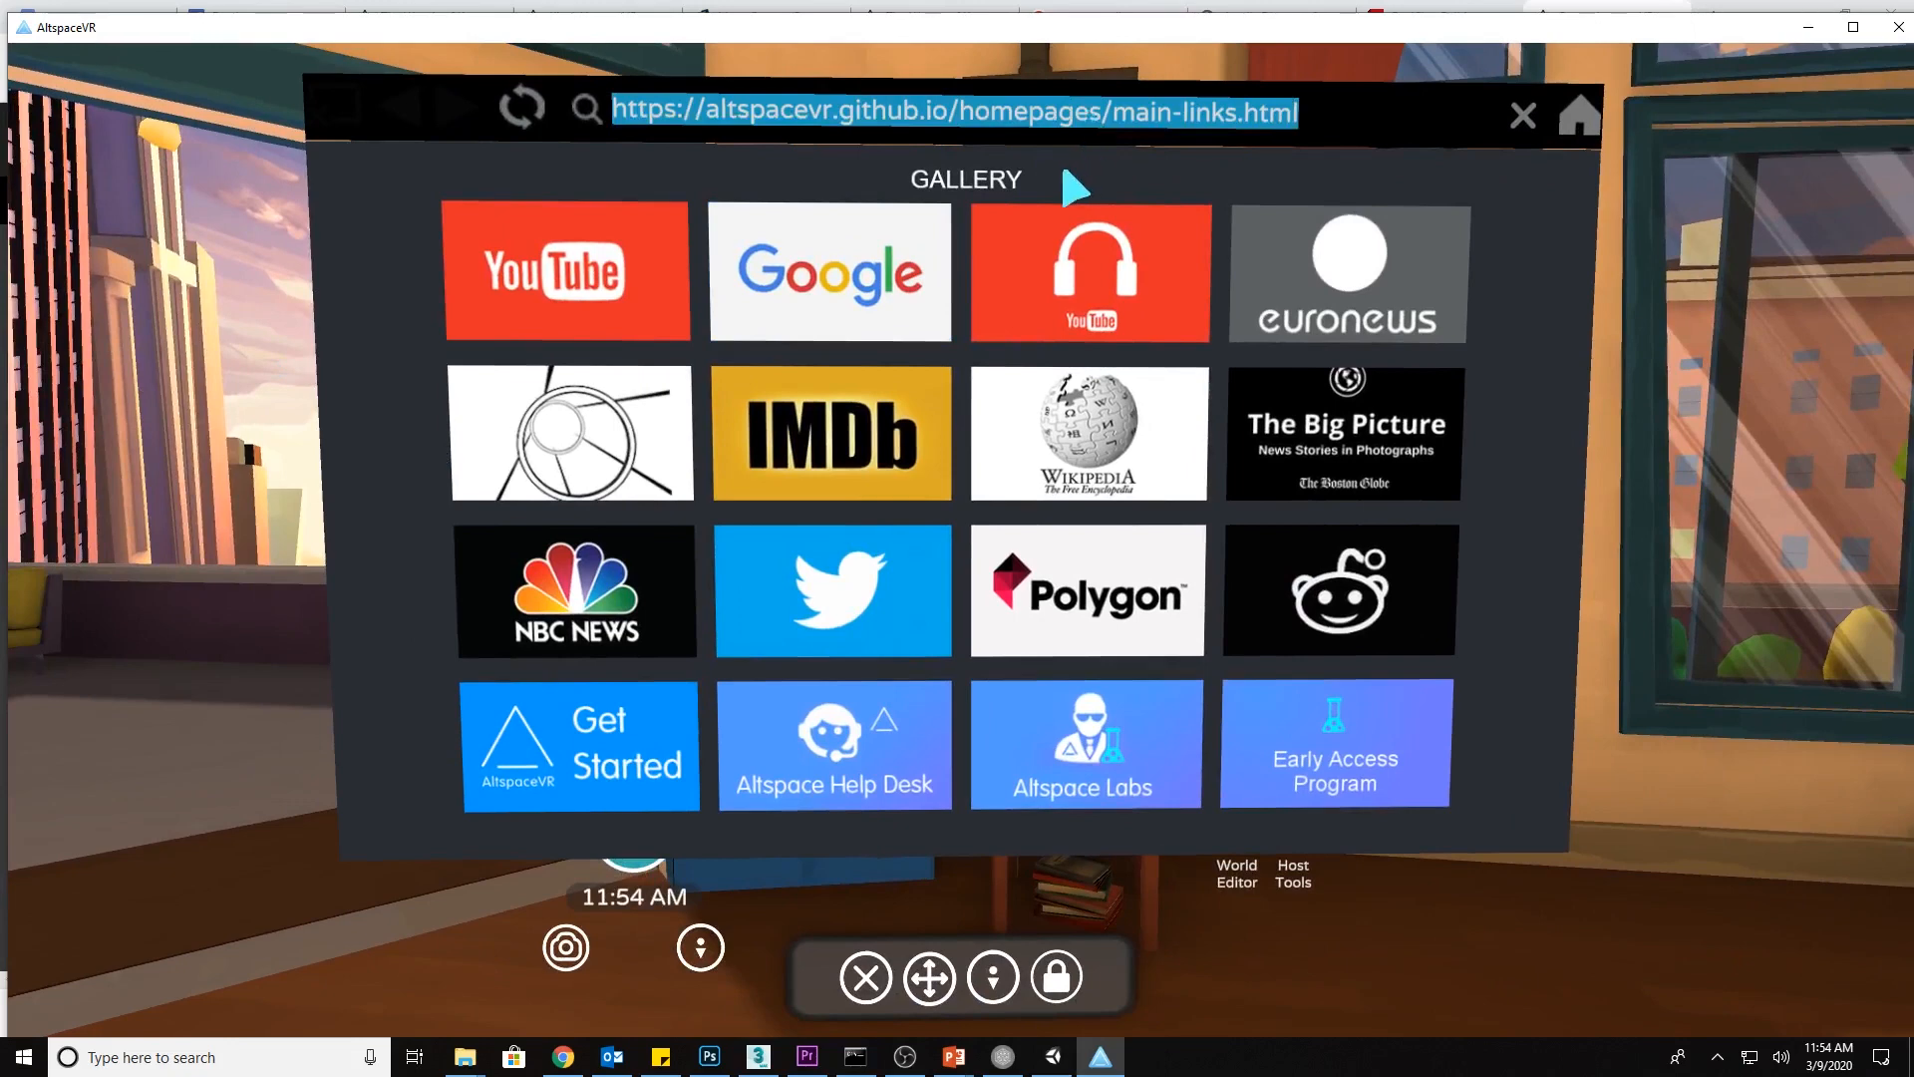
pyautogui.hotkey('ctrl', 'v')
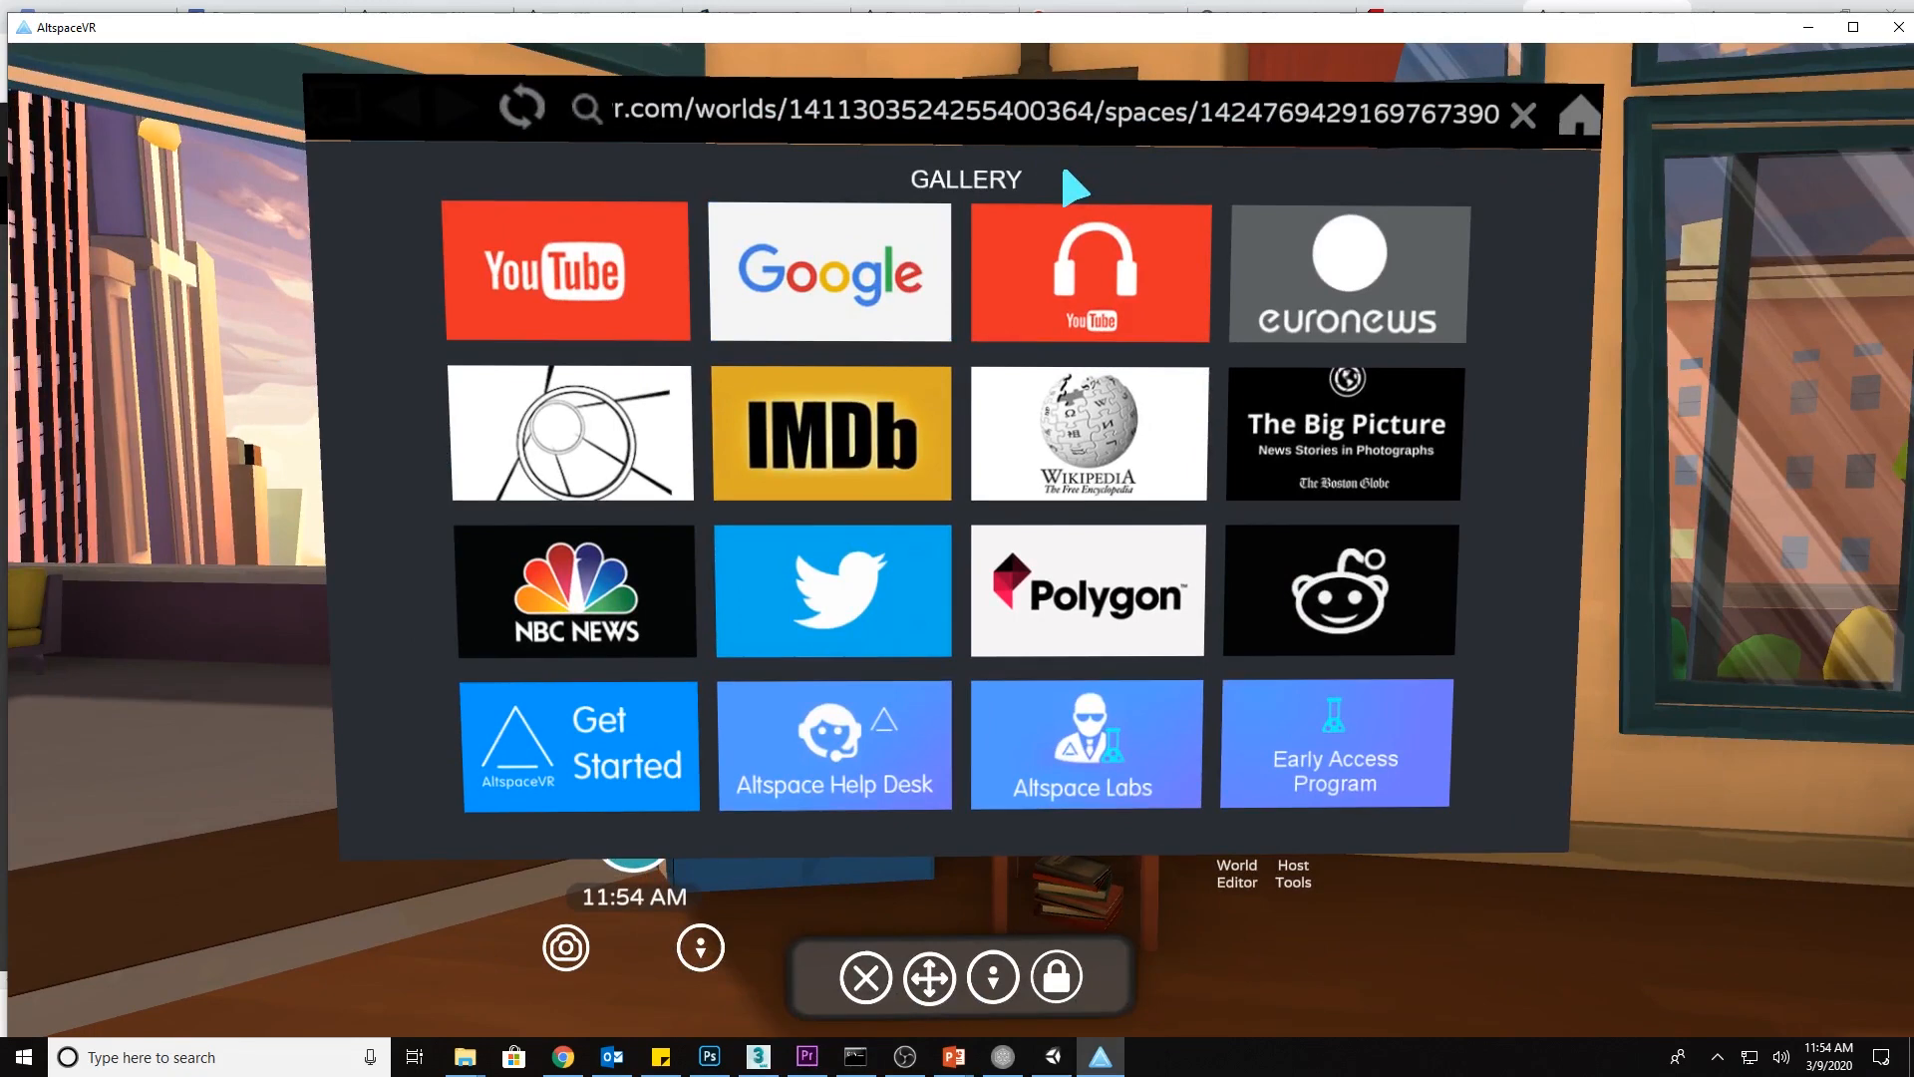
pyautogui.press('Return')
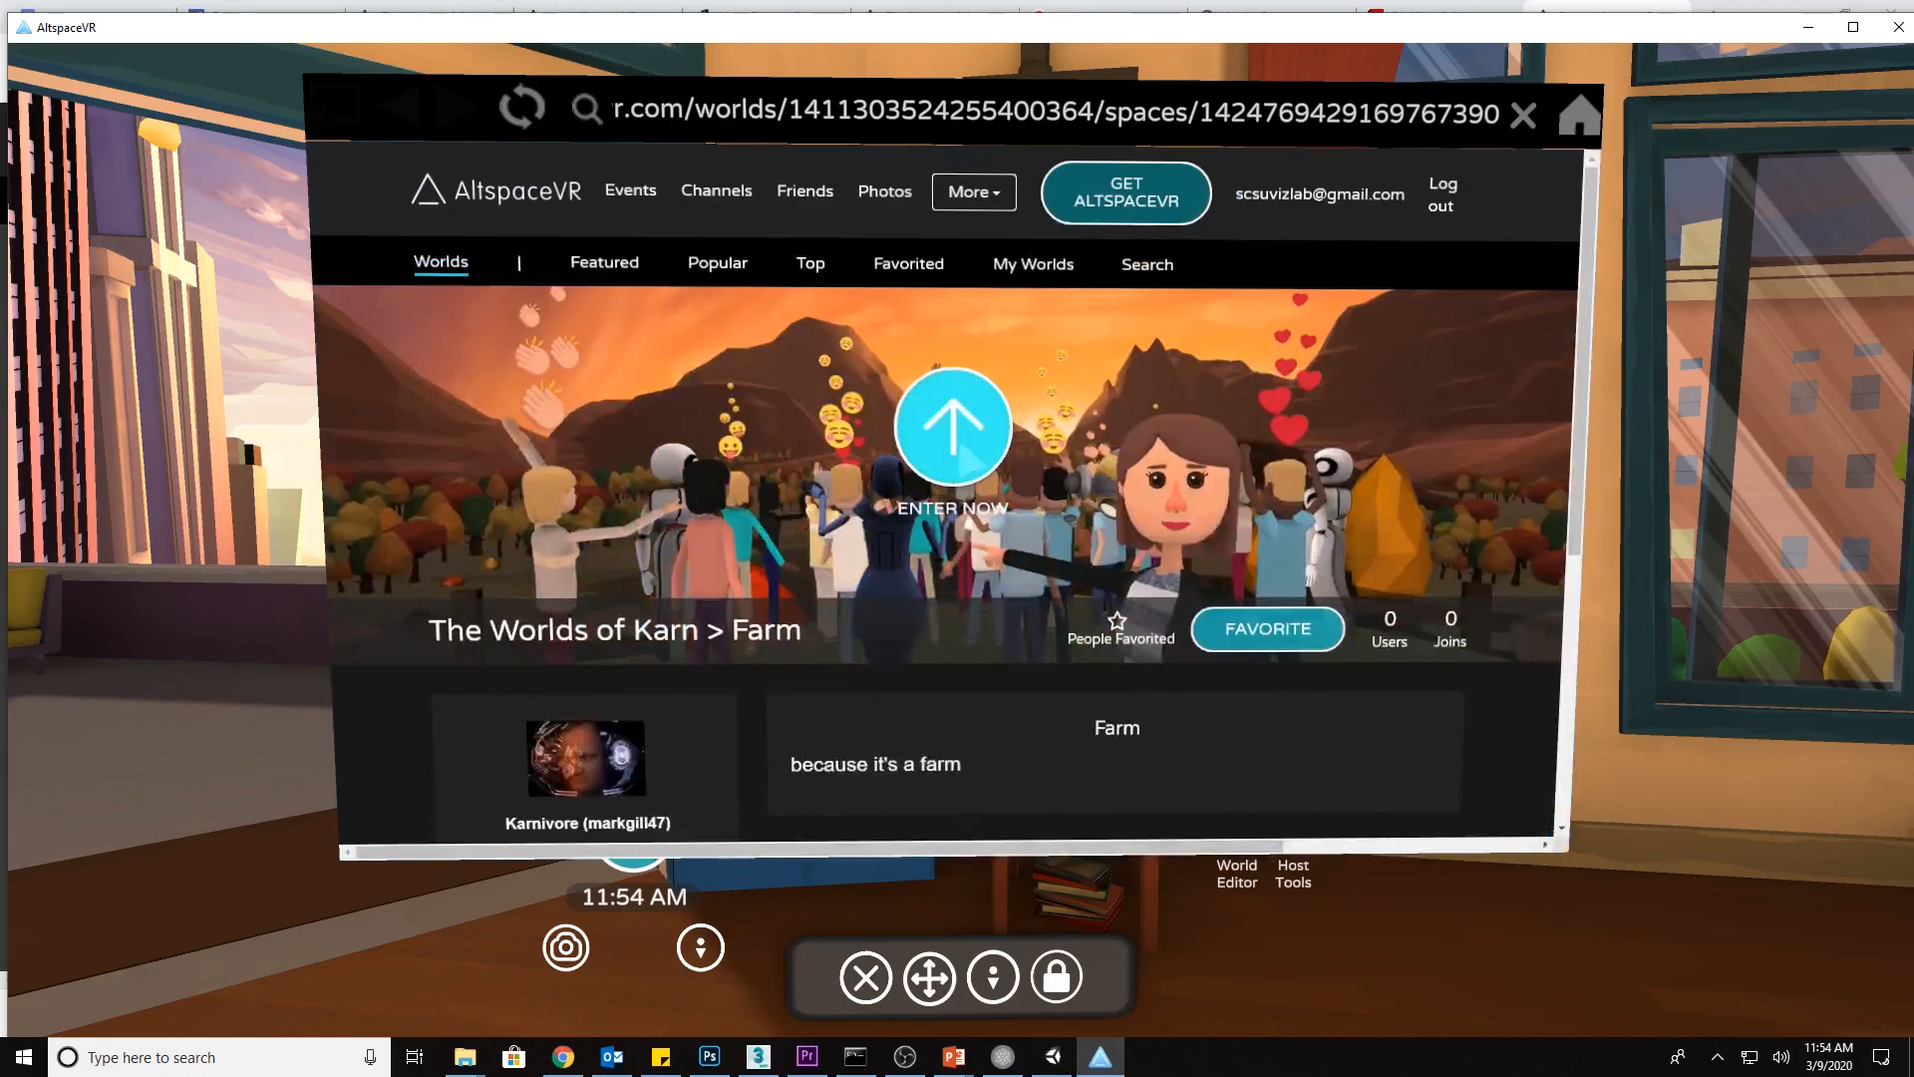
pyautogui.click(965, 458)
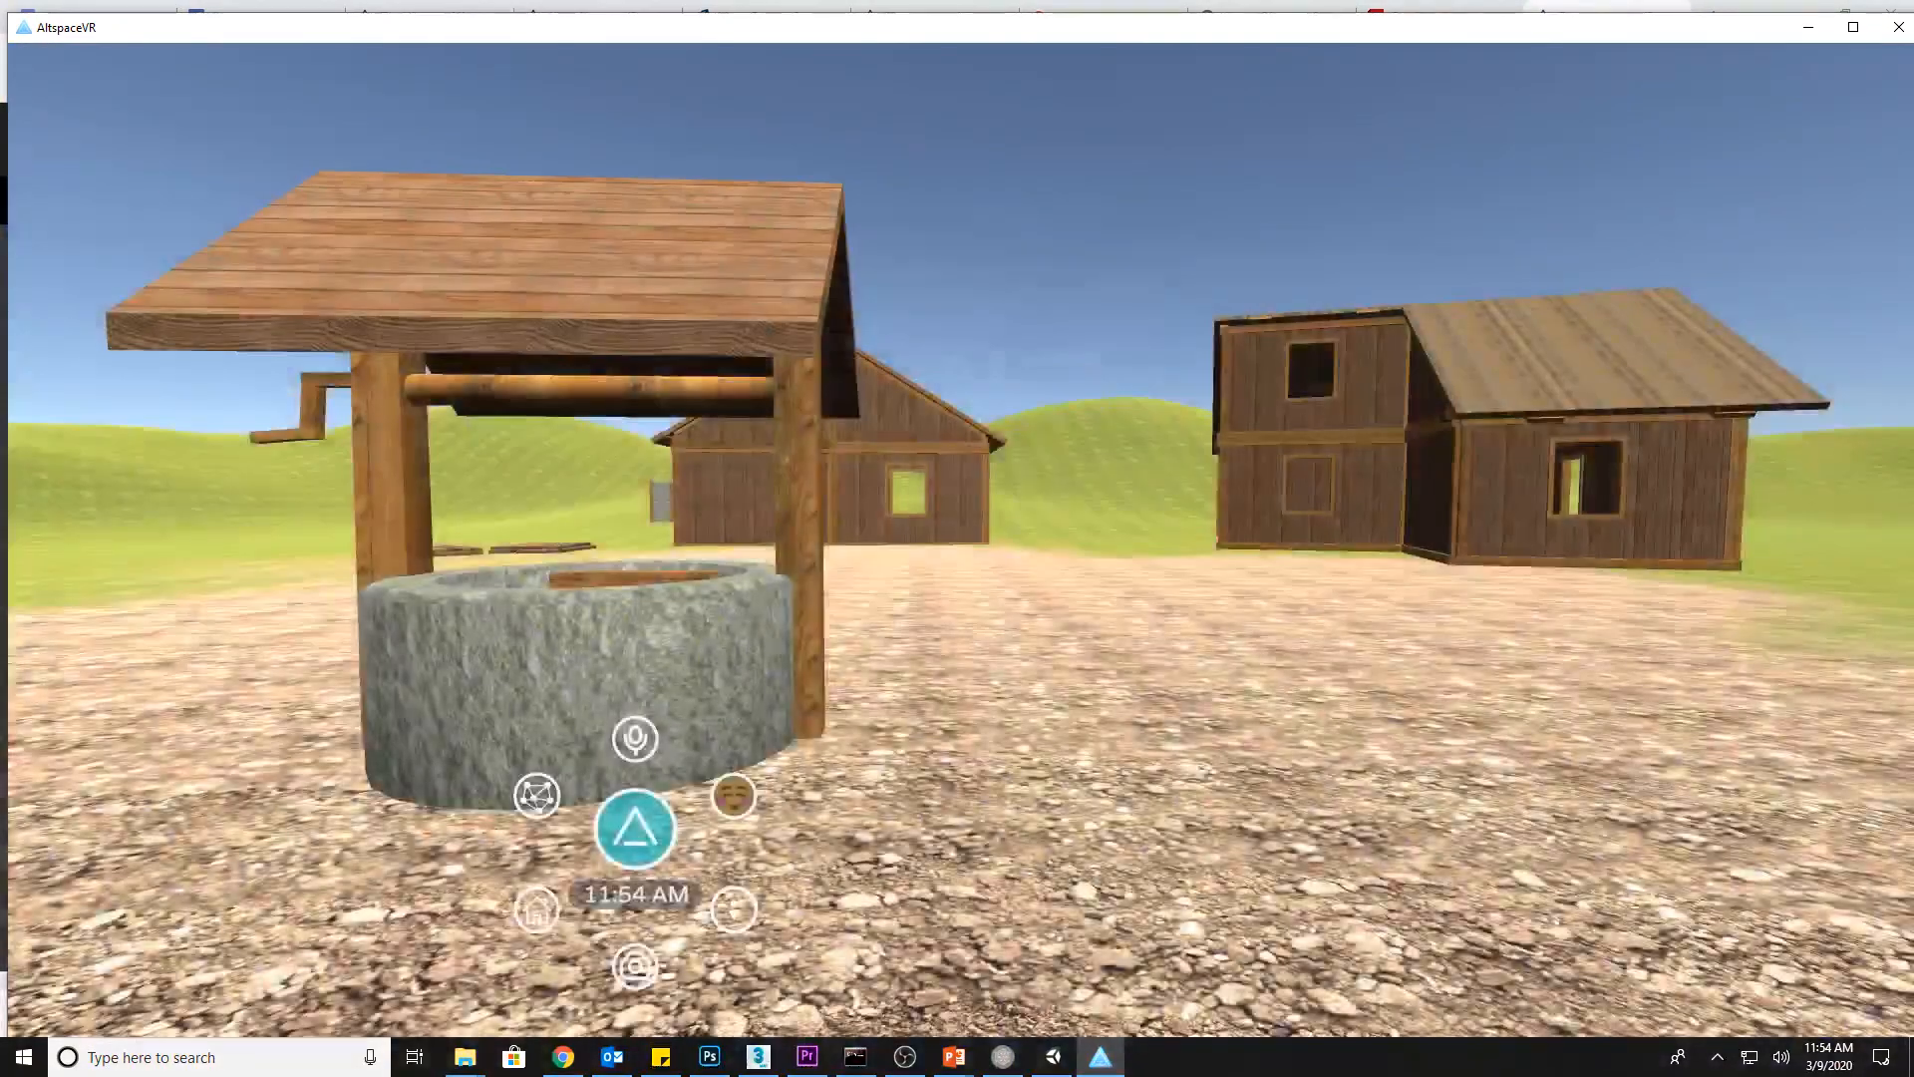
# Walk through the Farm world and examine the wooden buildings, fences and surrounding hills
pyautogui.moveTo(1050, 615); pyautogui.dragTo(1755, 608, button='right')
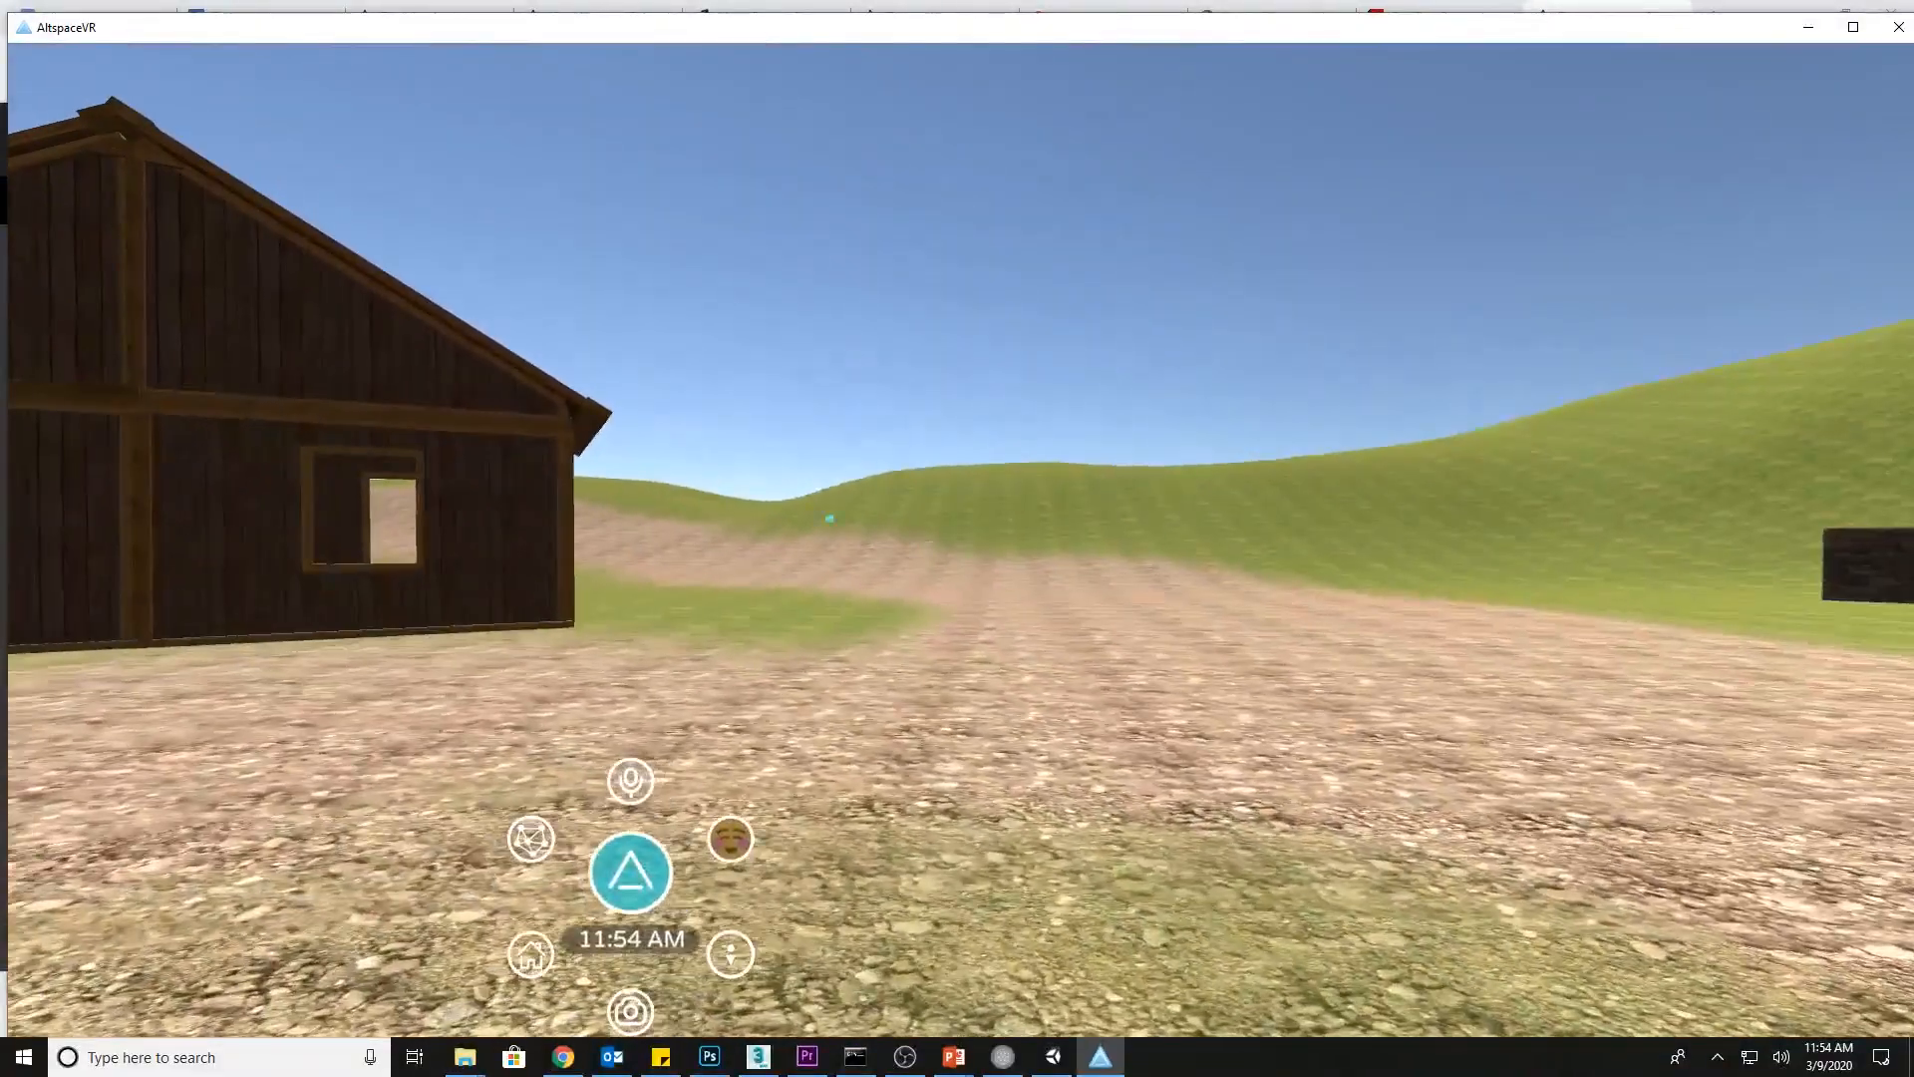
pyautogui.moveTo(828, 521); pyautogui.dragTo(1077, 530, button='right')
pyautogui.press('w')
pyautogui.press('w')
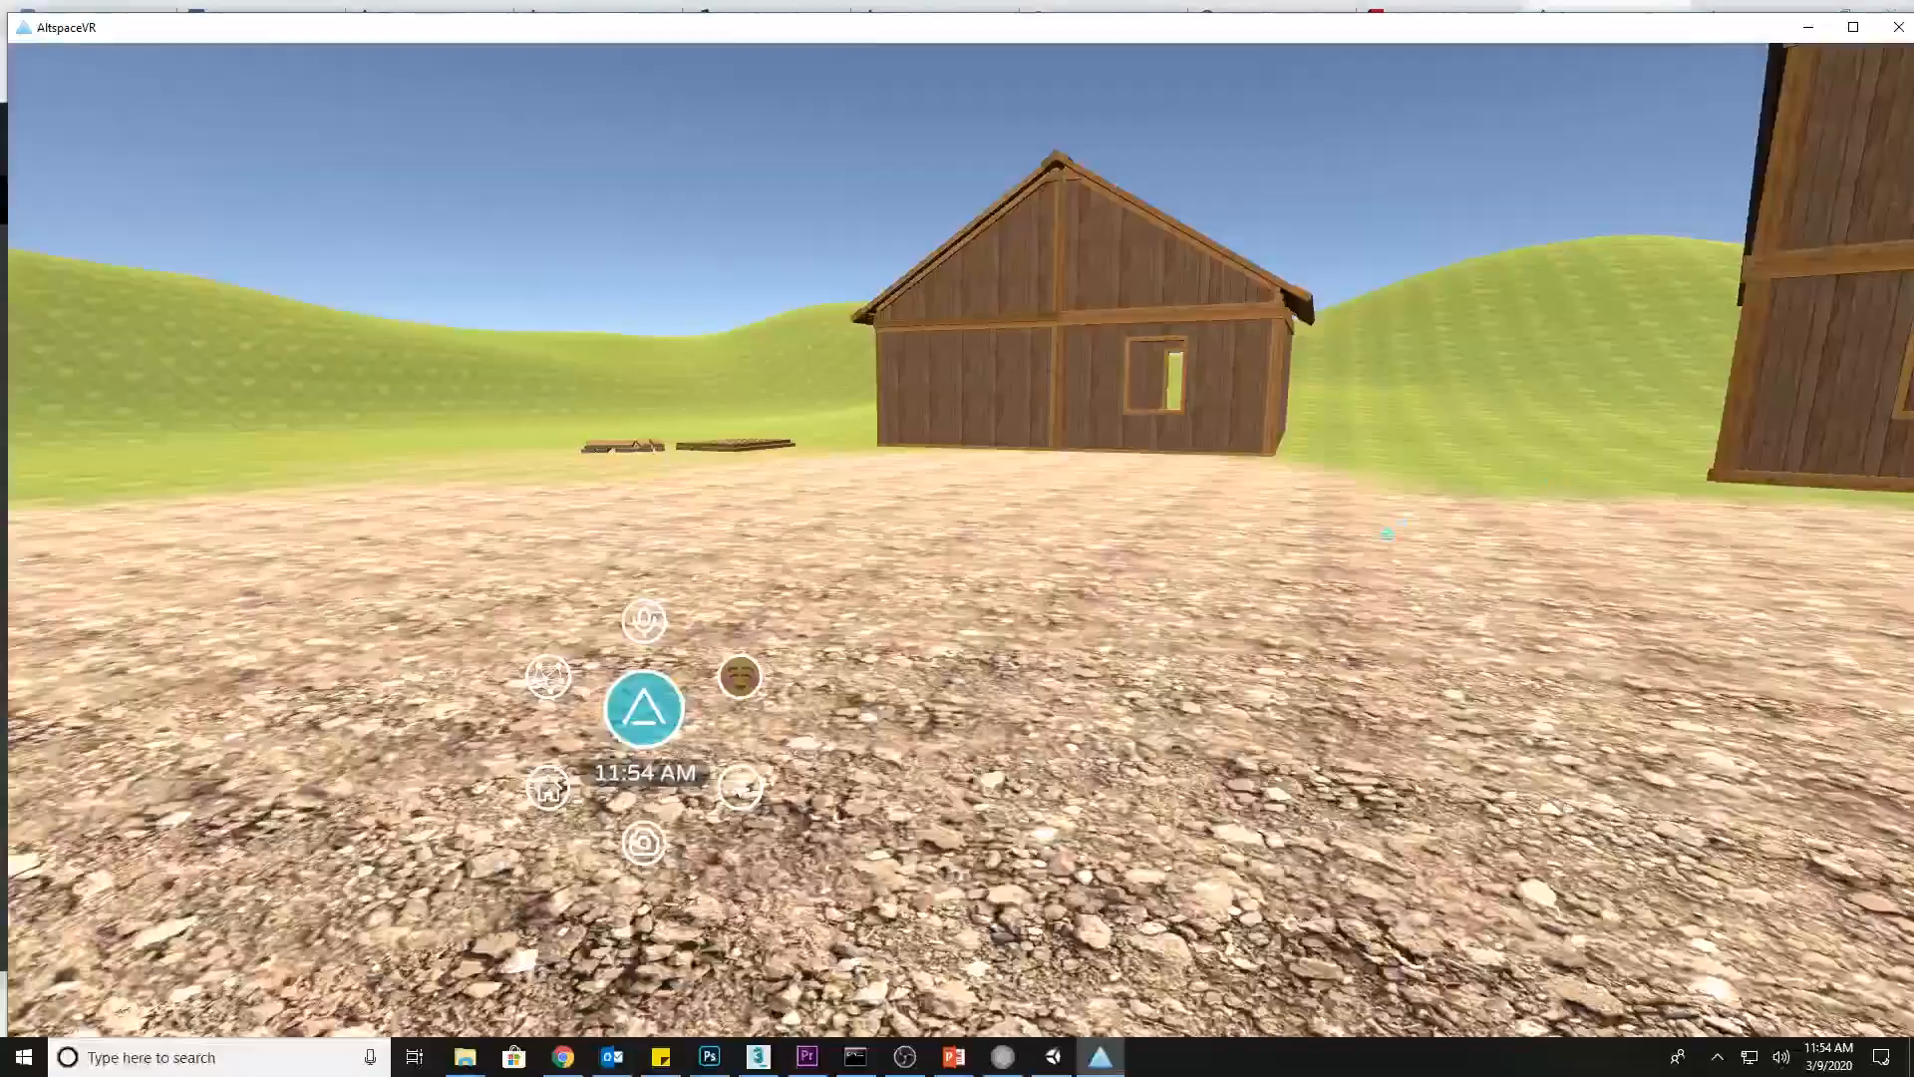
pyautogui.press('w')
pyautogui.moveTo(1077, 530); pyautogui.dragTo(778, 538, button='right')
pyautogui.press('w')
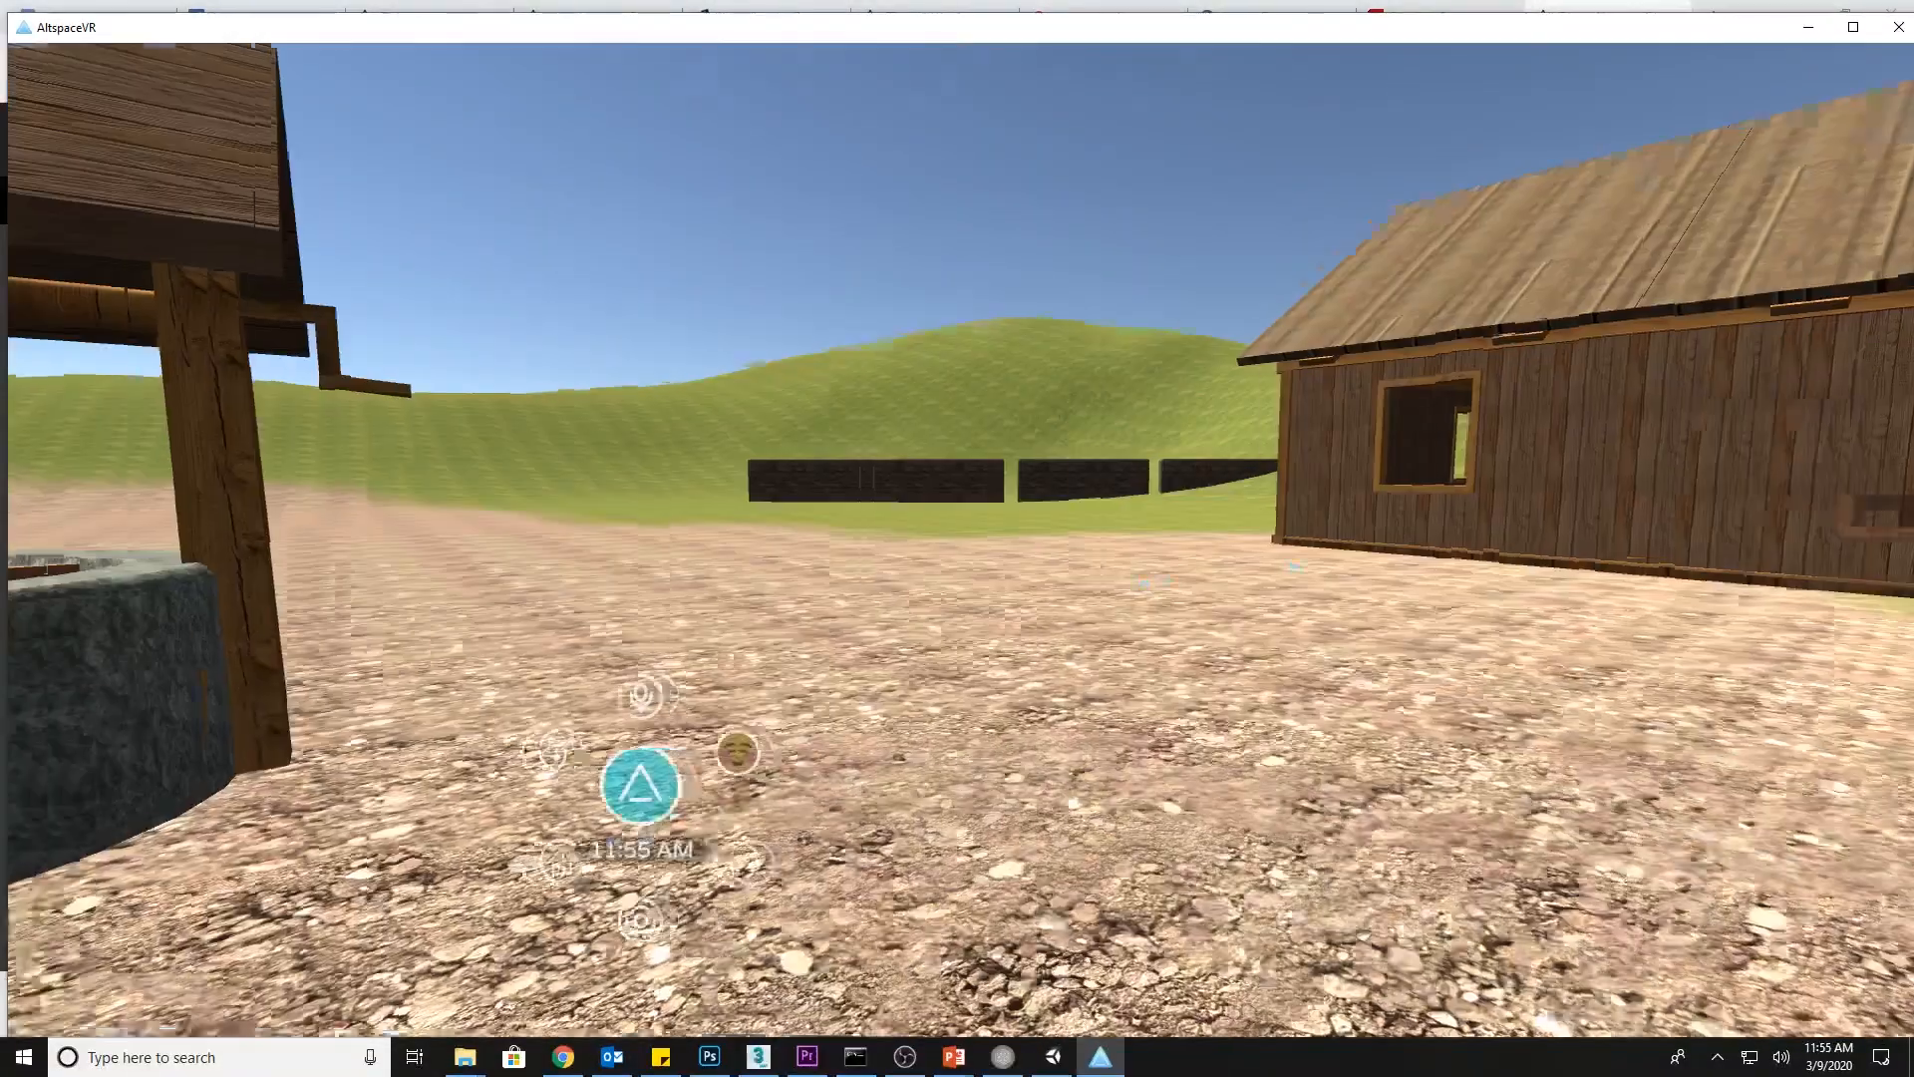
pyautogui.moveTo(961, 549); pyautogui.dragTo(638, 488, button='right')
pyautogui.press('d')
# Circle the farm's well and inspect it up close from several sides
pyautogui.moveTo(961, 539); pyautogui.dragTo(559, 593, button='right')
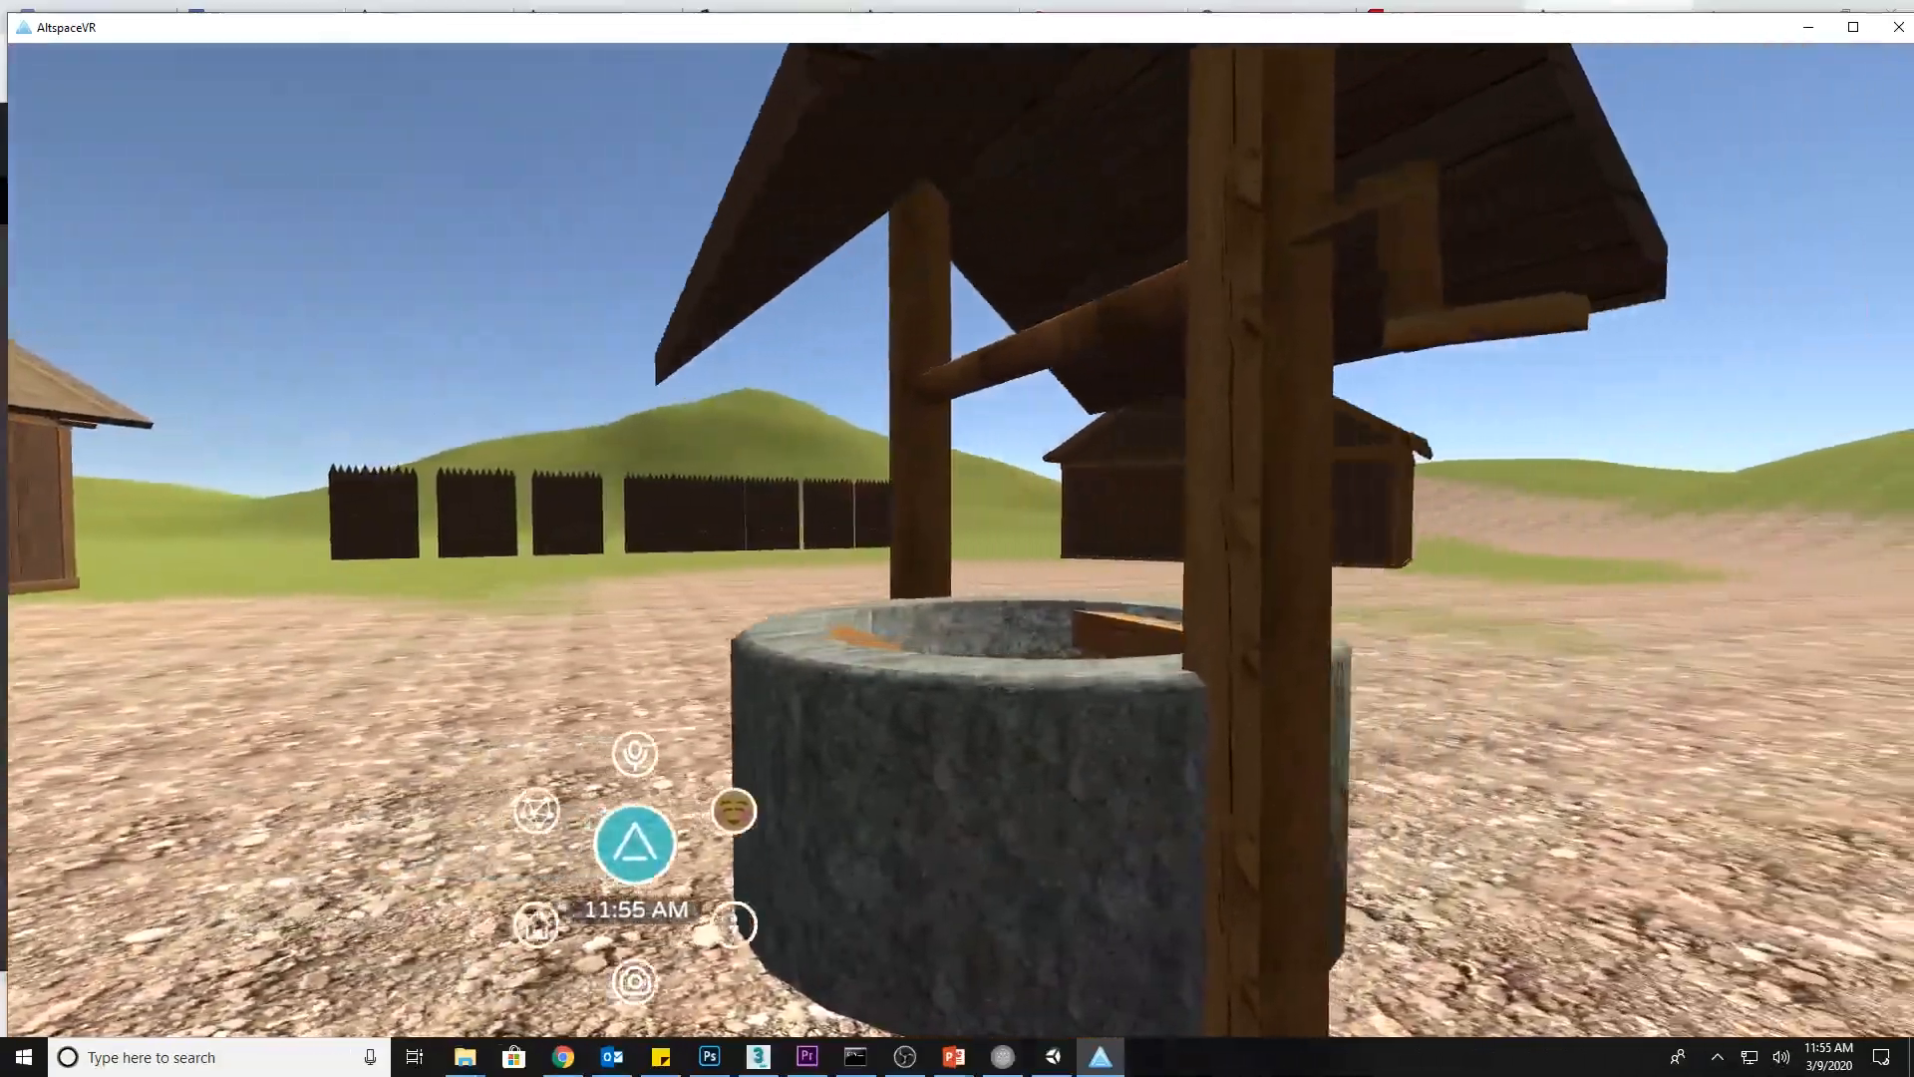
pyautogui.press('d')
pyautogui.moveTo(961, 539); pyautogui.dragTo(1565, 560, button='right')
pyautogui.press('s')
pyautogui.press('d')
pyautogui.moveTo(960, 538); pyautogui.dragTo(384, 484, button='right')
pyautogui.press('w')
pyautogui.press('w')
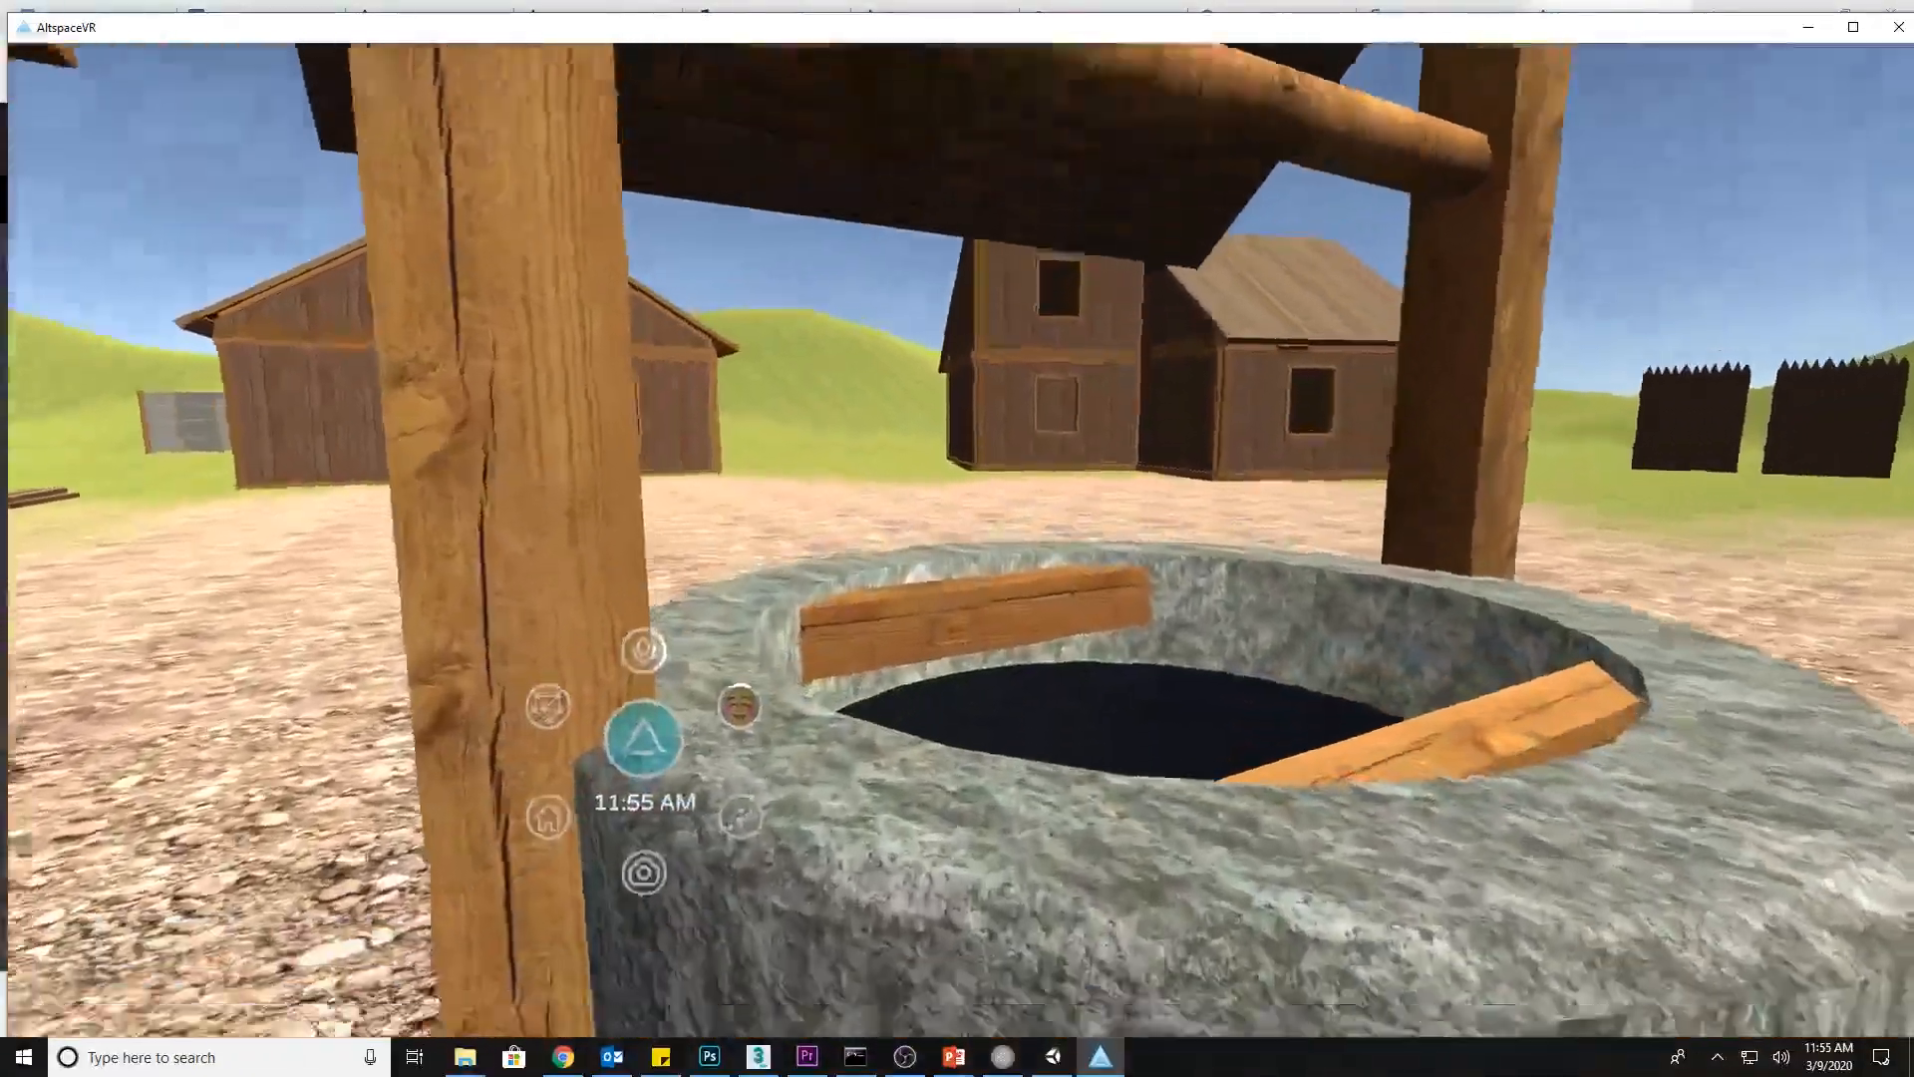
pyautogui.moveTo(960, 538); pyautogui.dragTo(797, 488, button='right')
pyautogui.press('w')
pyautogui.press('d')
pyautogui.press('s')
pyautogui.press('s')
pyautogui.press('a')
pyautogui.press('a')
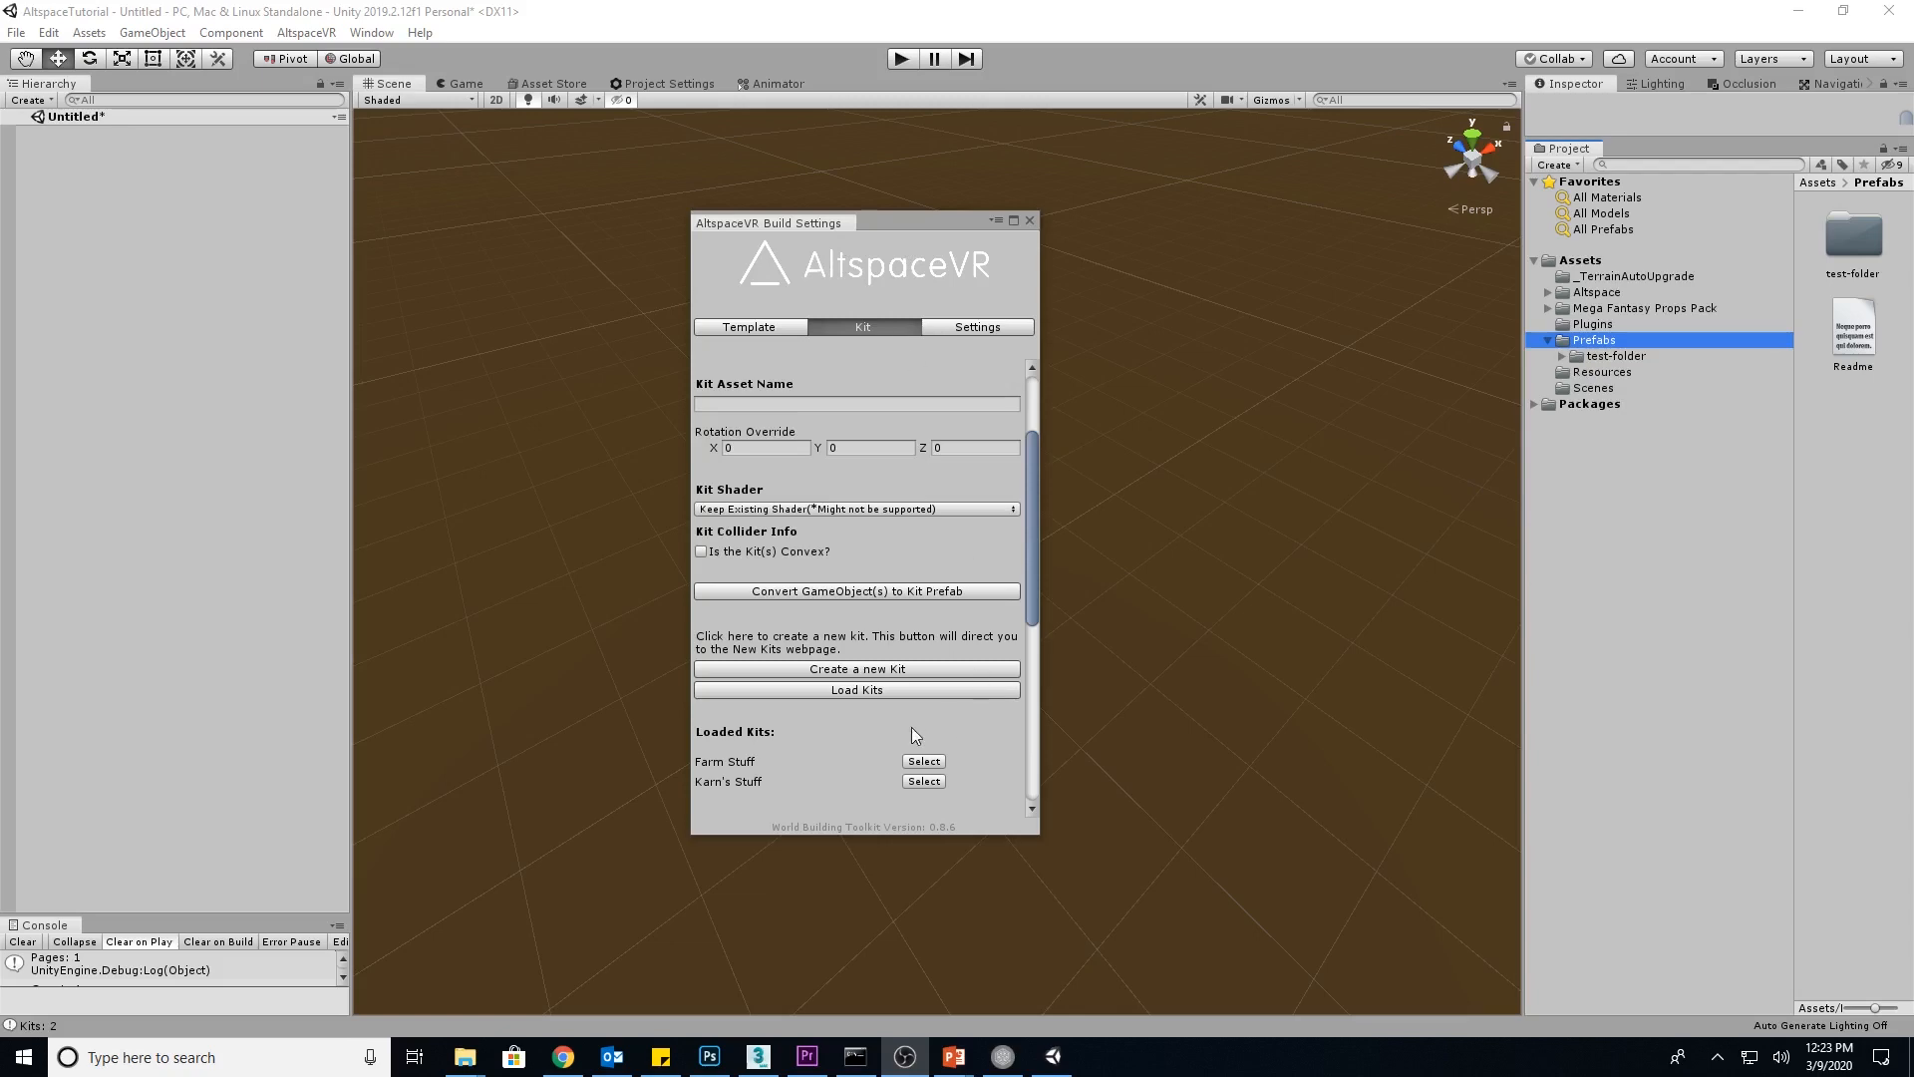
# Go to the AltspaceVR kits site through Unity's AltspaceVR Build Settings and review the Farm Stuff kit's page
pyautogui.click(867, 669)
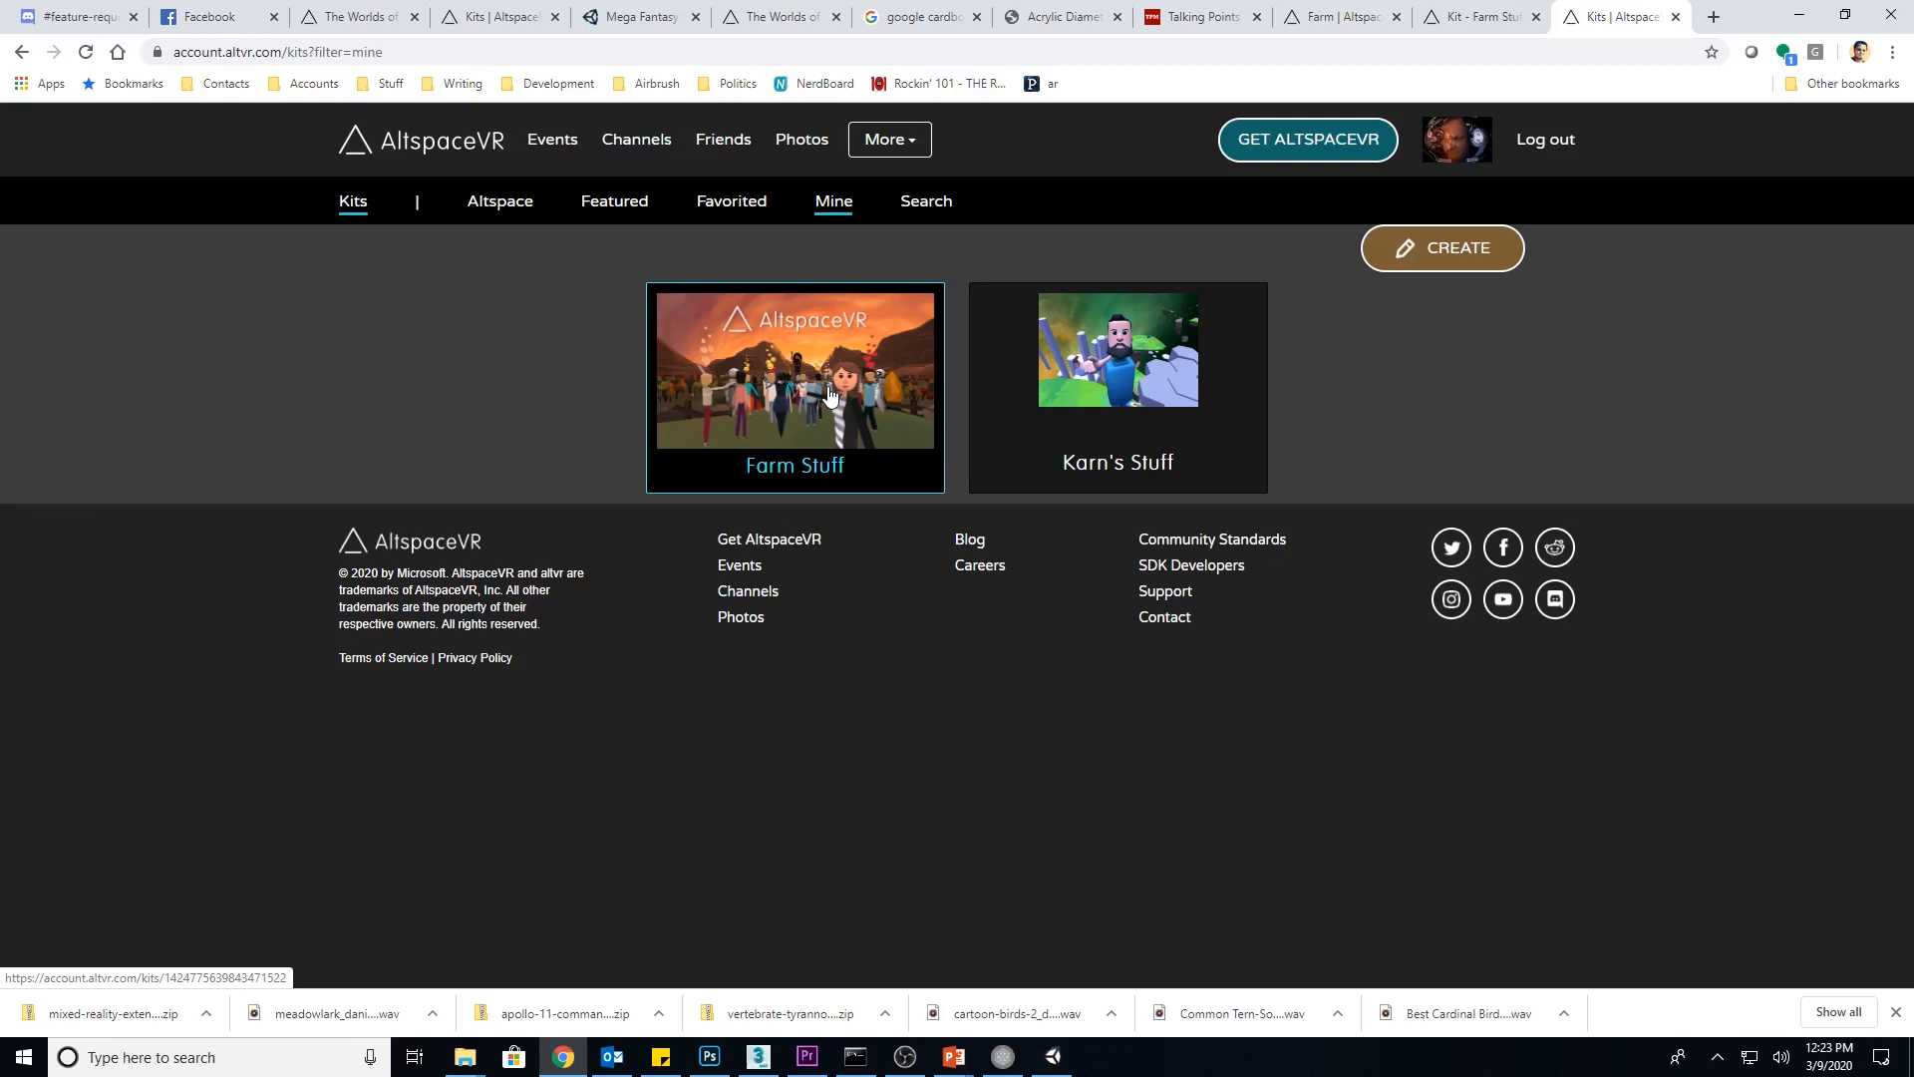
pyautogui.click(829, 394)
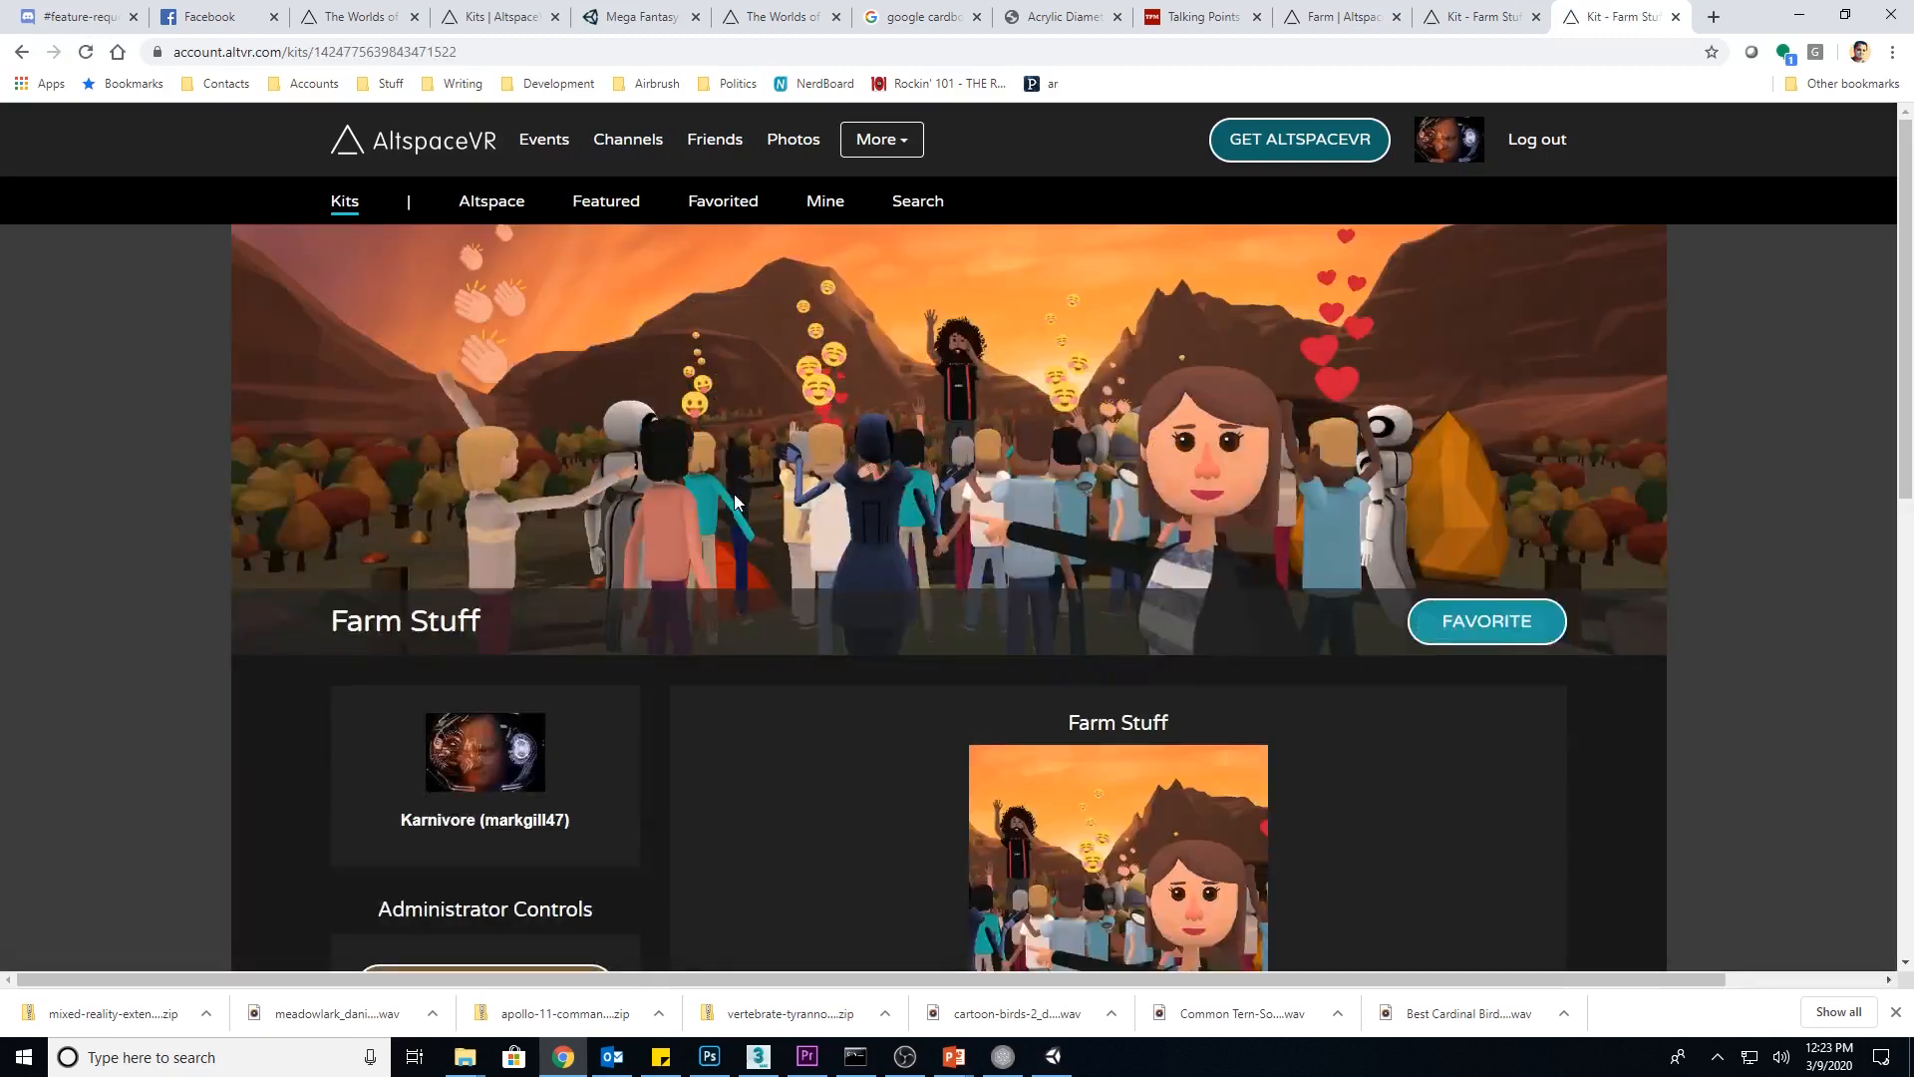
pyautogui.keyDown('ctrl'); pyautogui.scroll(3, 768, 486); pyautogui.keyUp('ctrl')
pyautogui.scroll(-2, 768, 487)
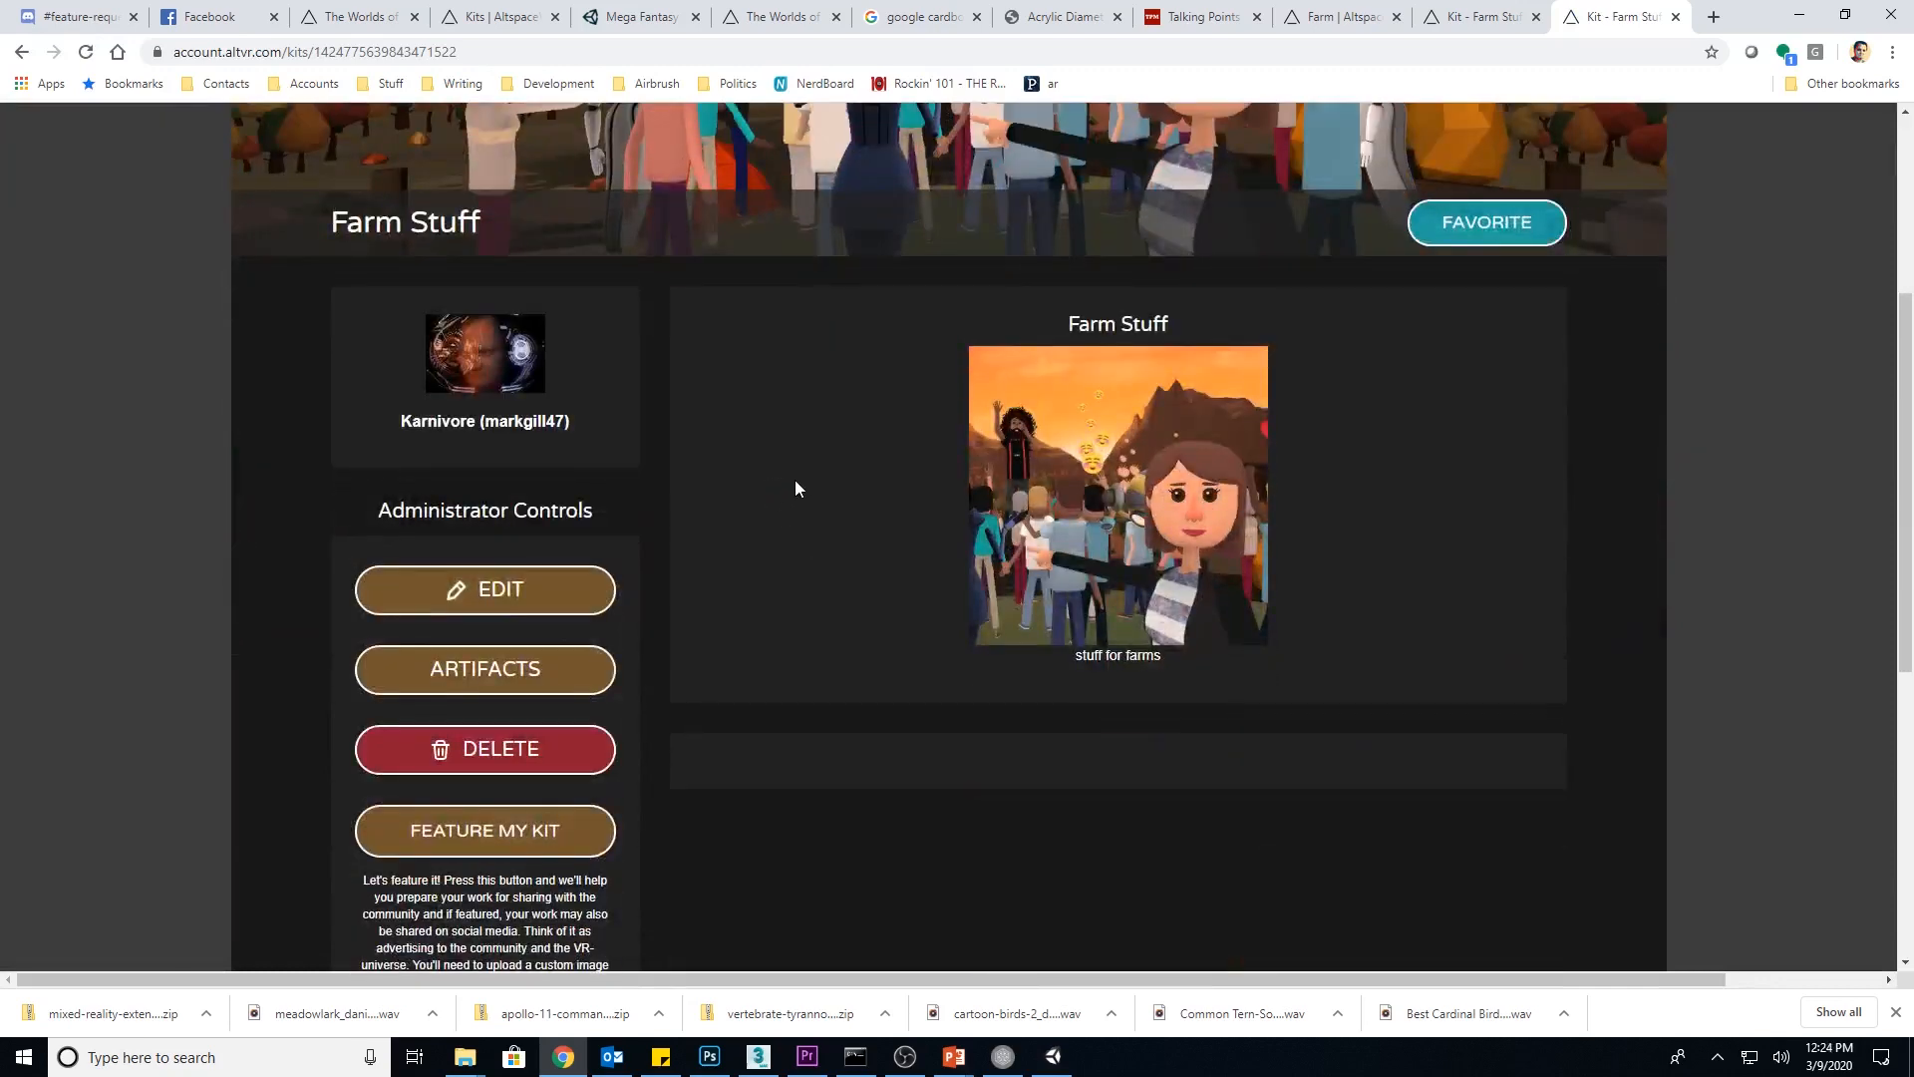
pyautogui.scroll(4, 770, 475)
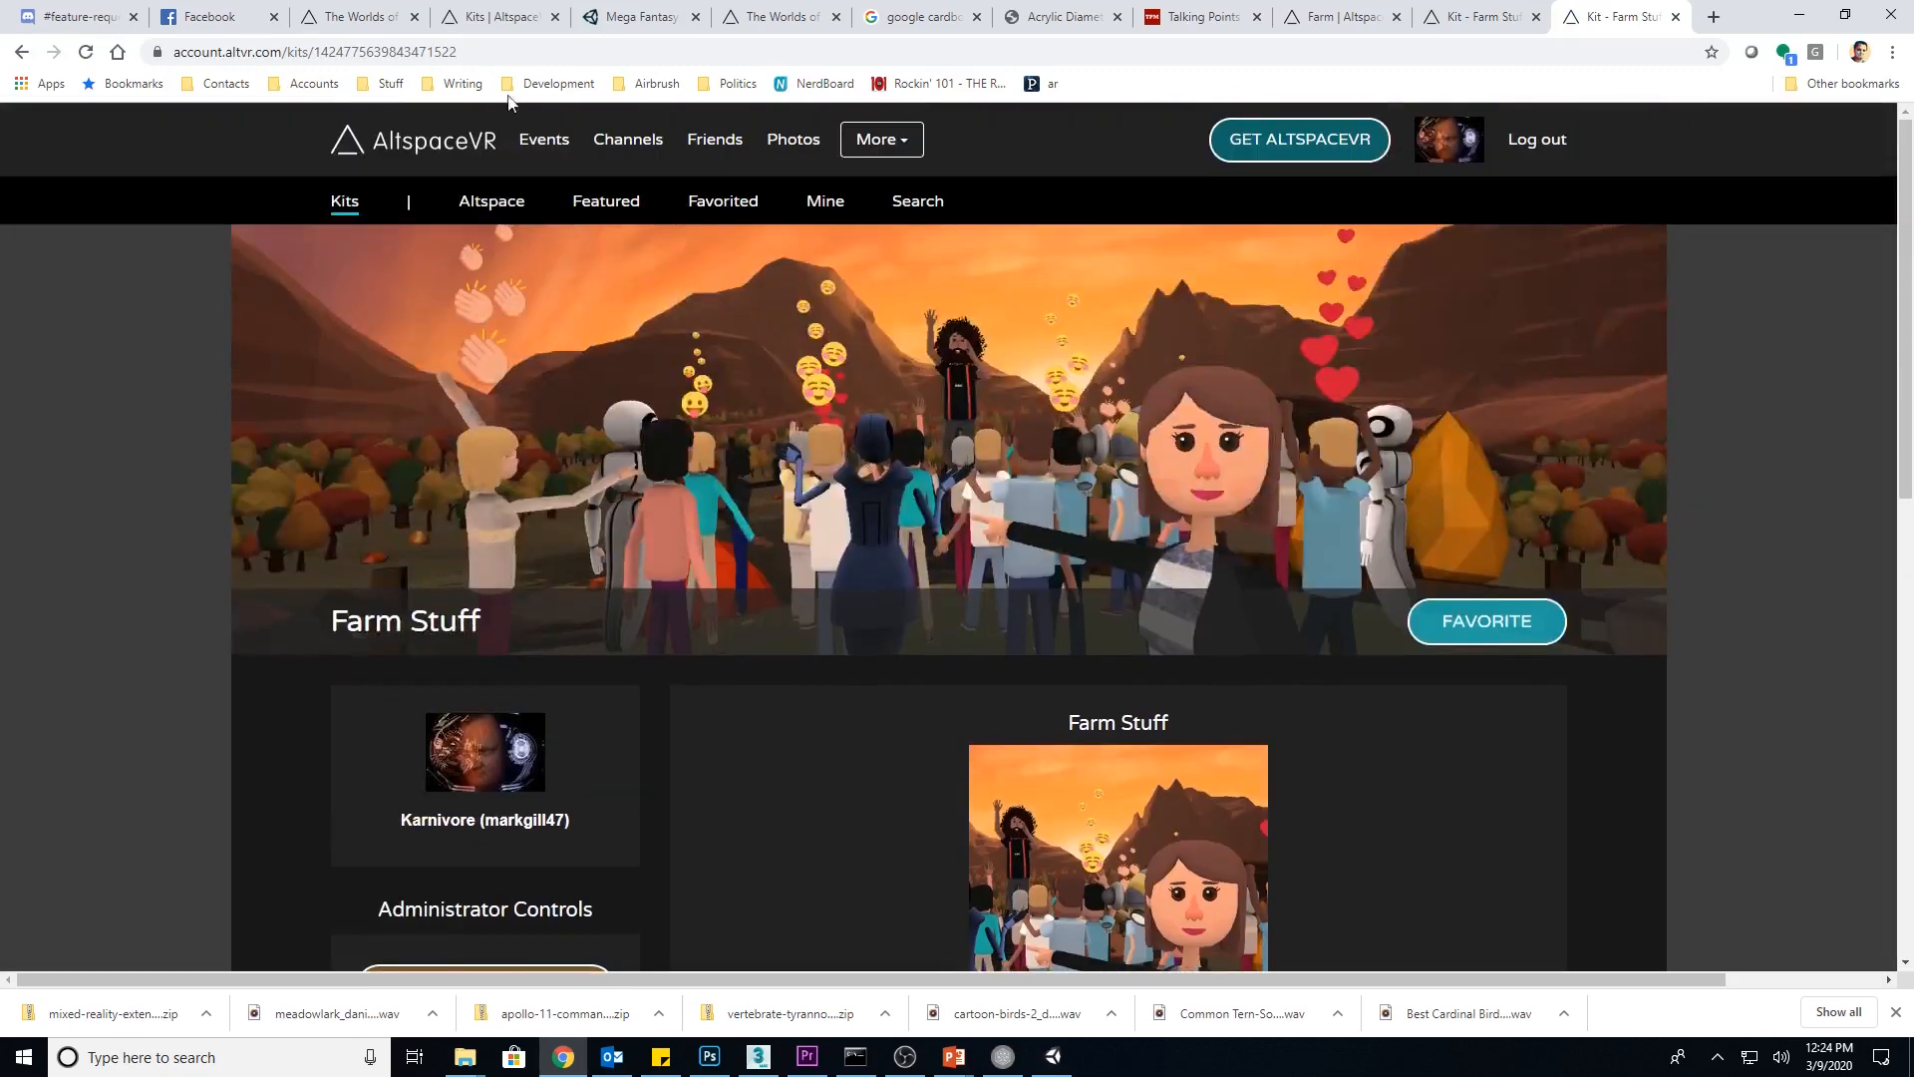
pyautogui.moveTo(457, 52); pyautogui.dragTo(316, 50)
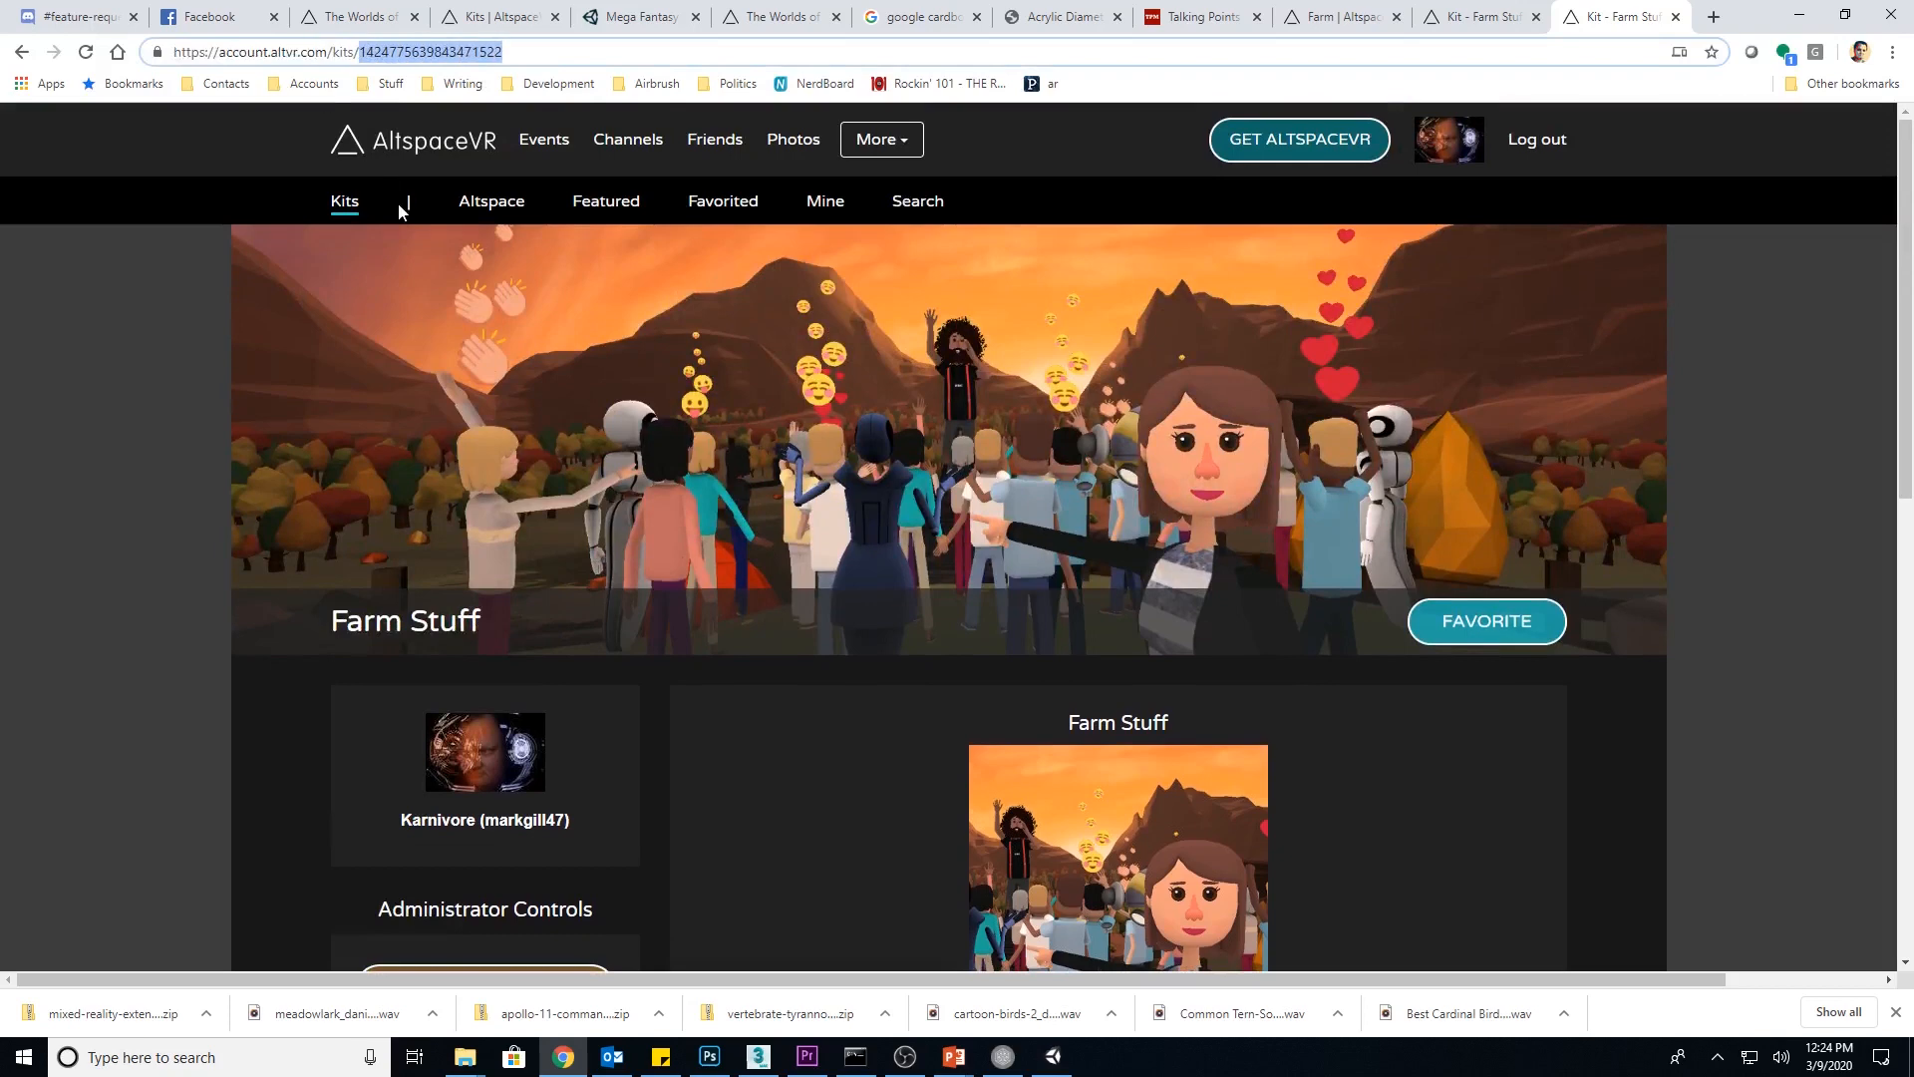
pyautogui.rightClick(413, 53)
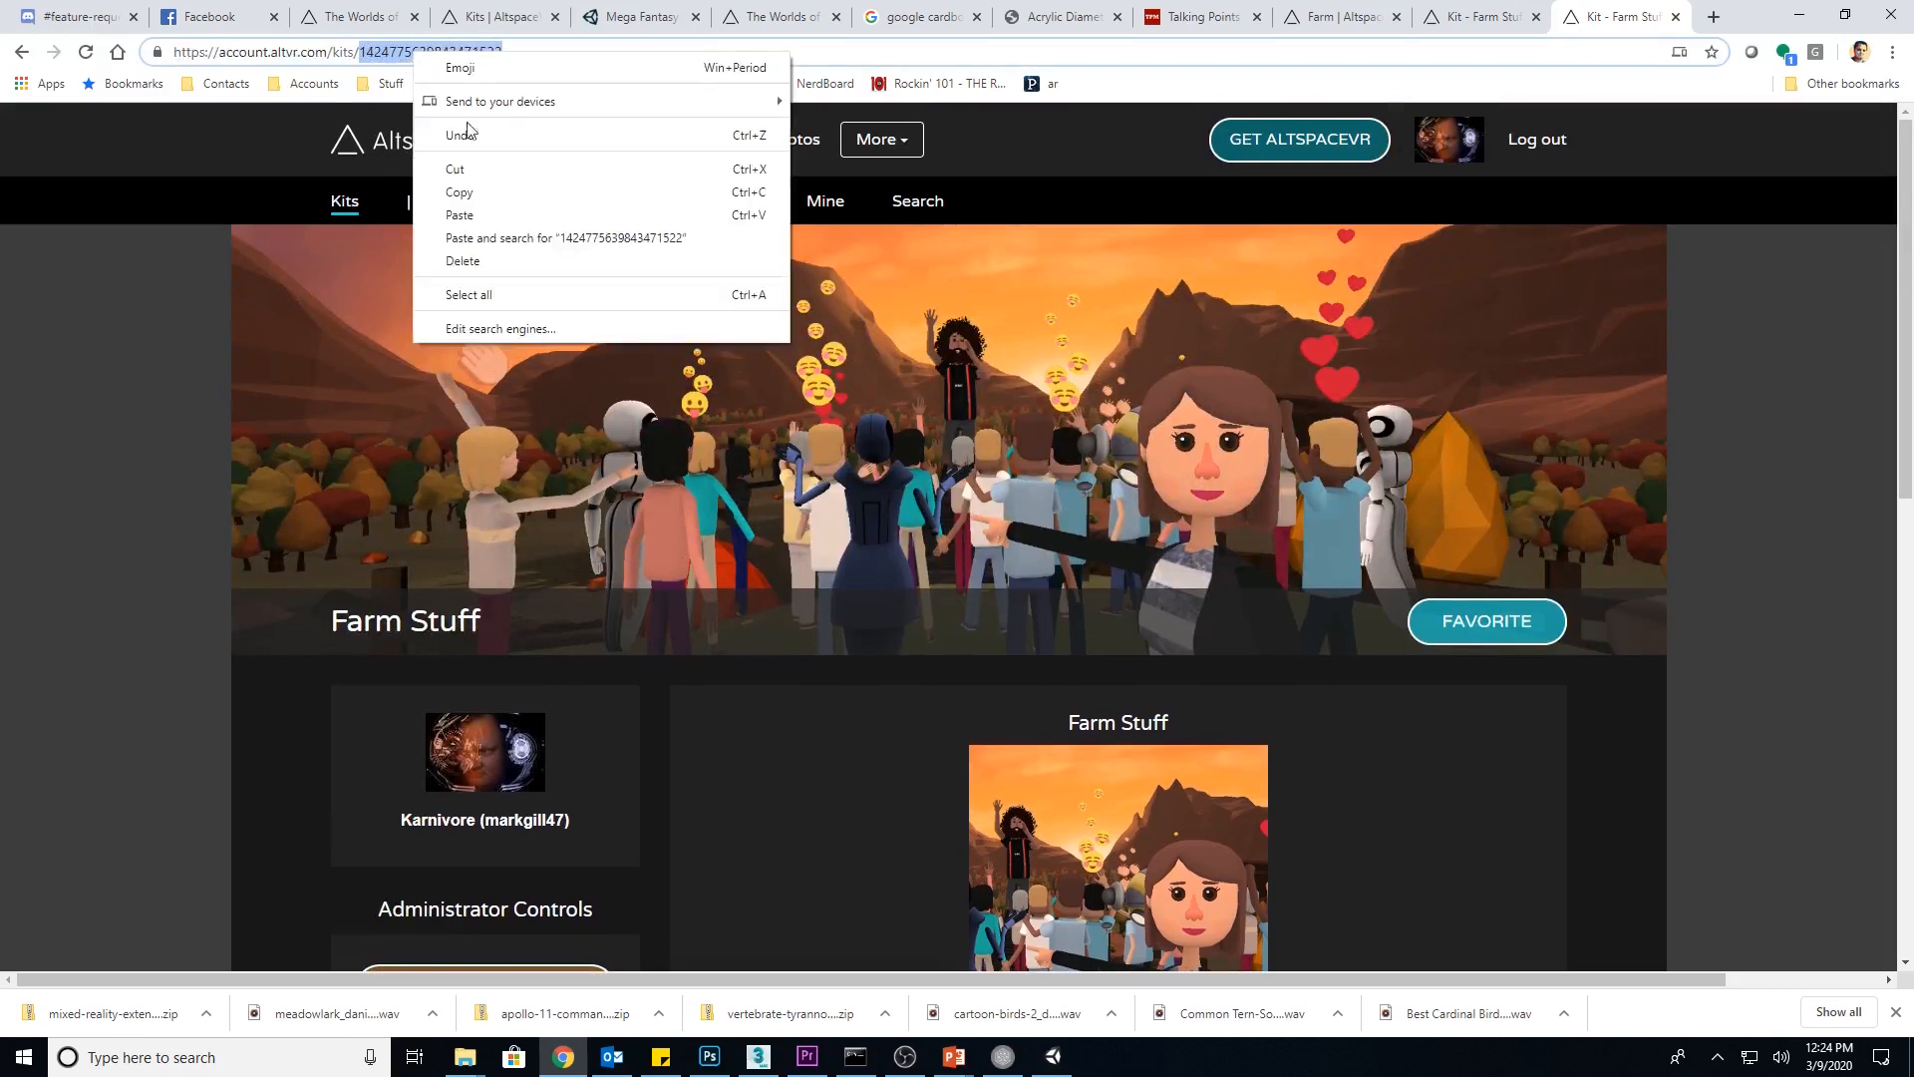
pyautogui.click(485, 193)
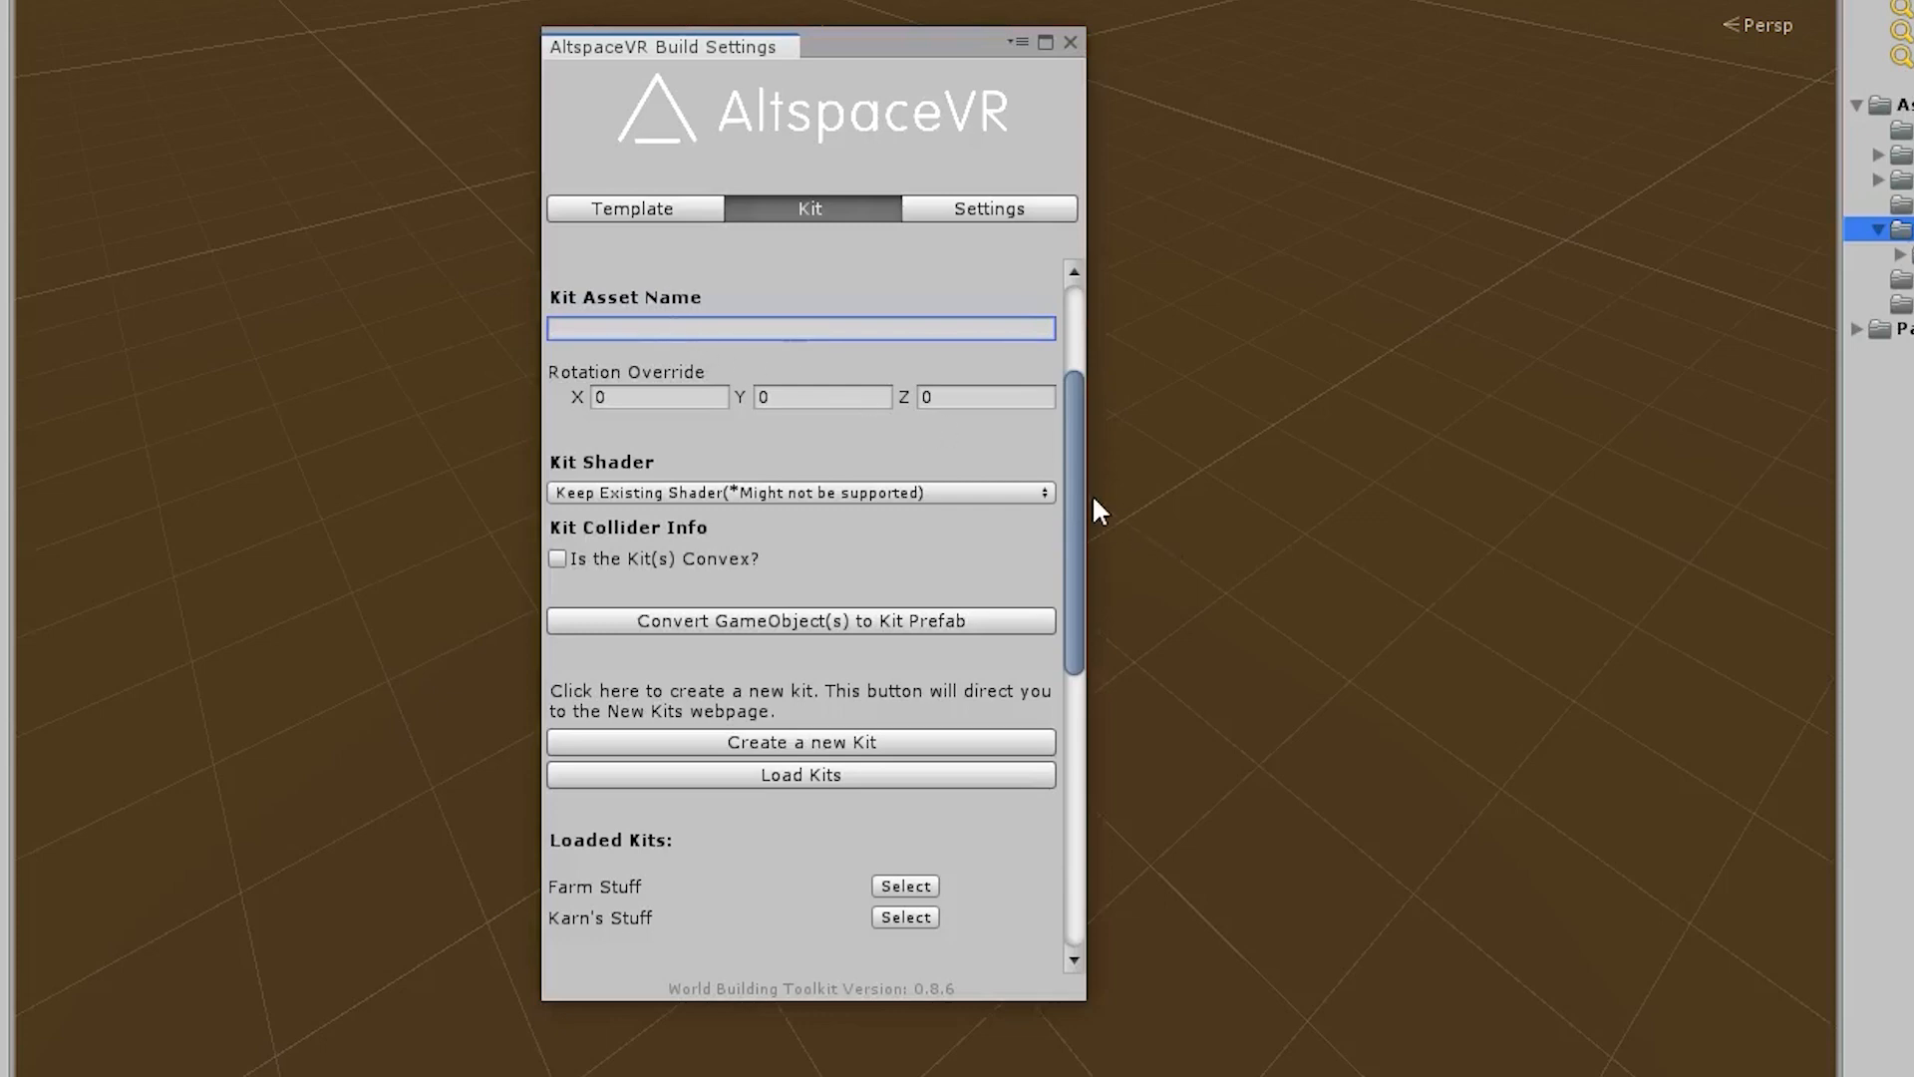
pyautogui.scroll(3, 1076, 491)
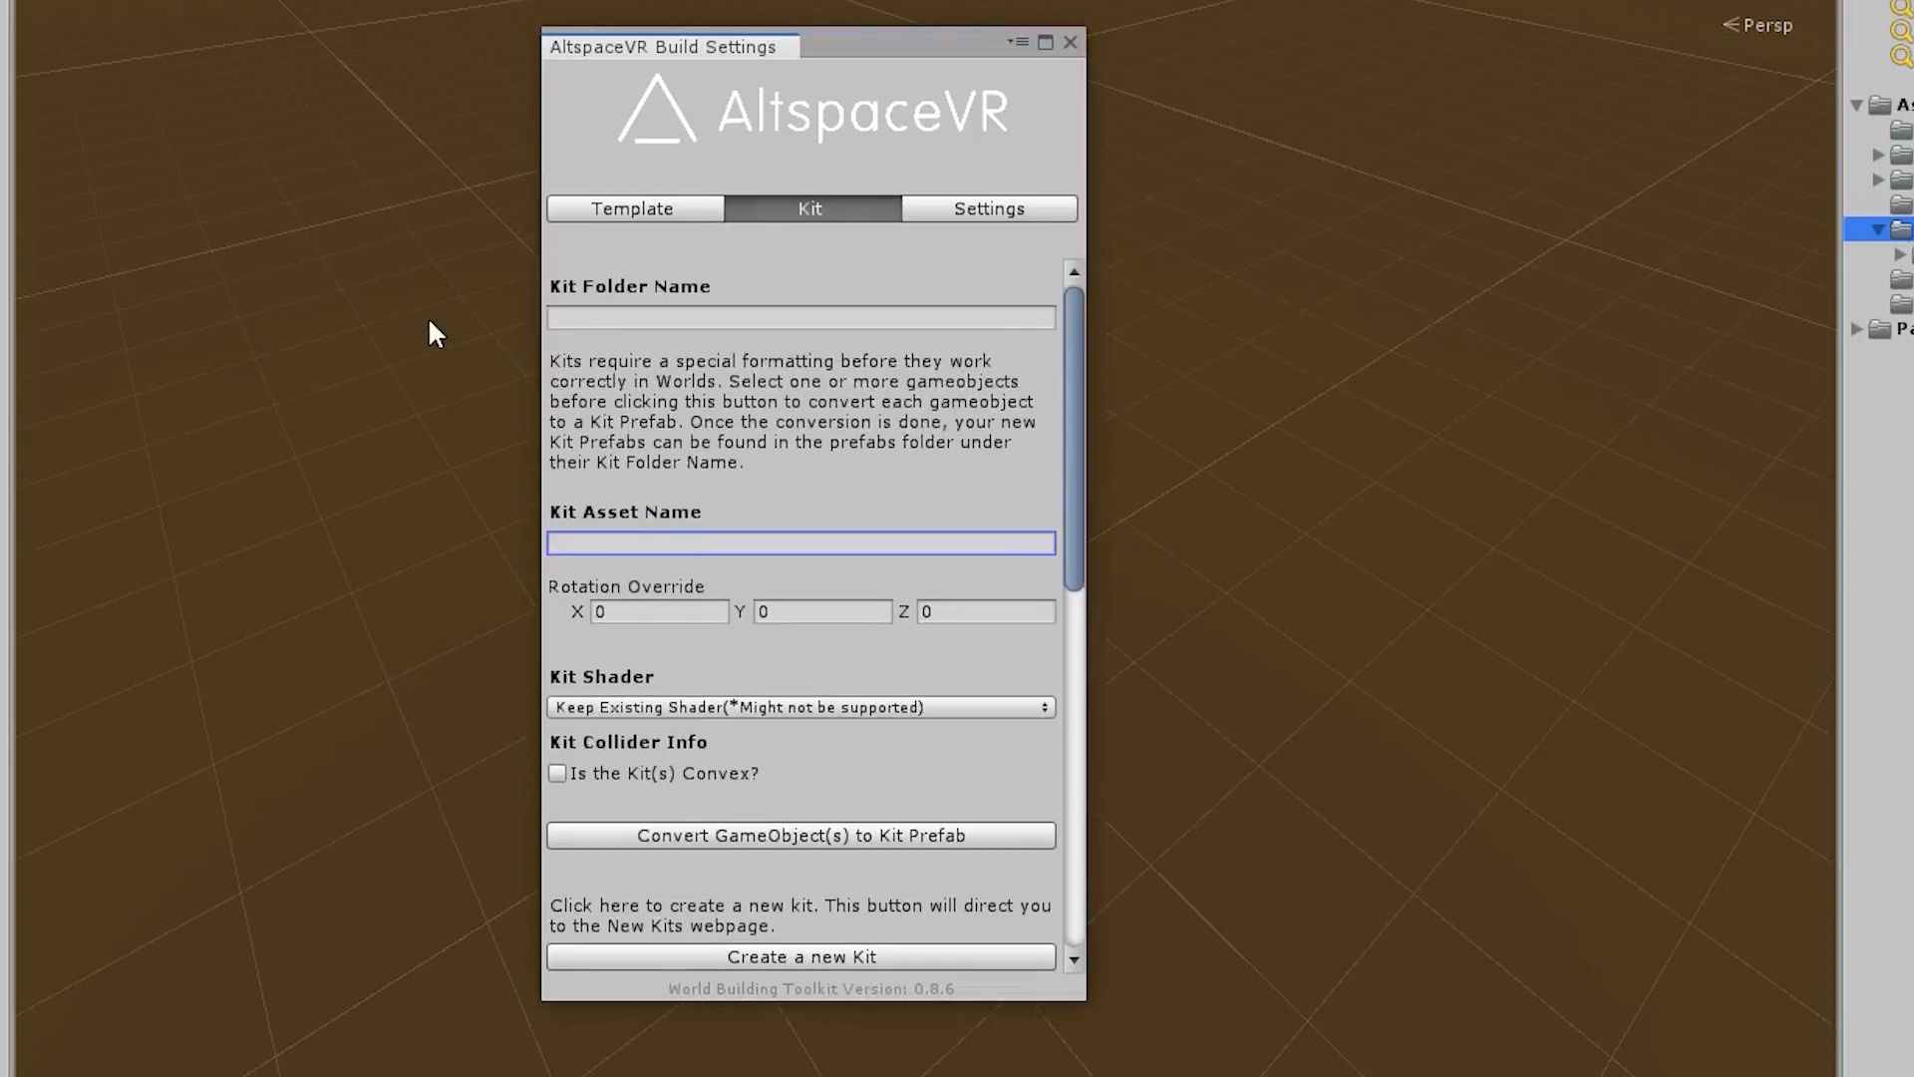
pyautogui.click(667, 319)
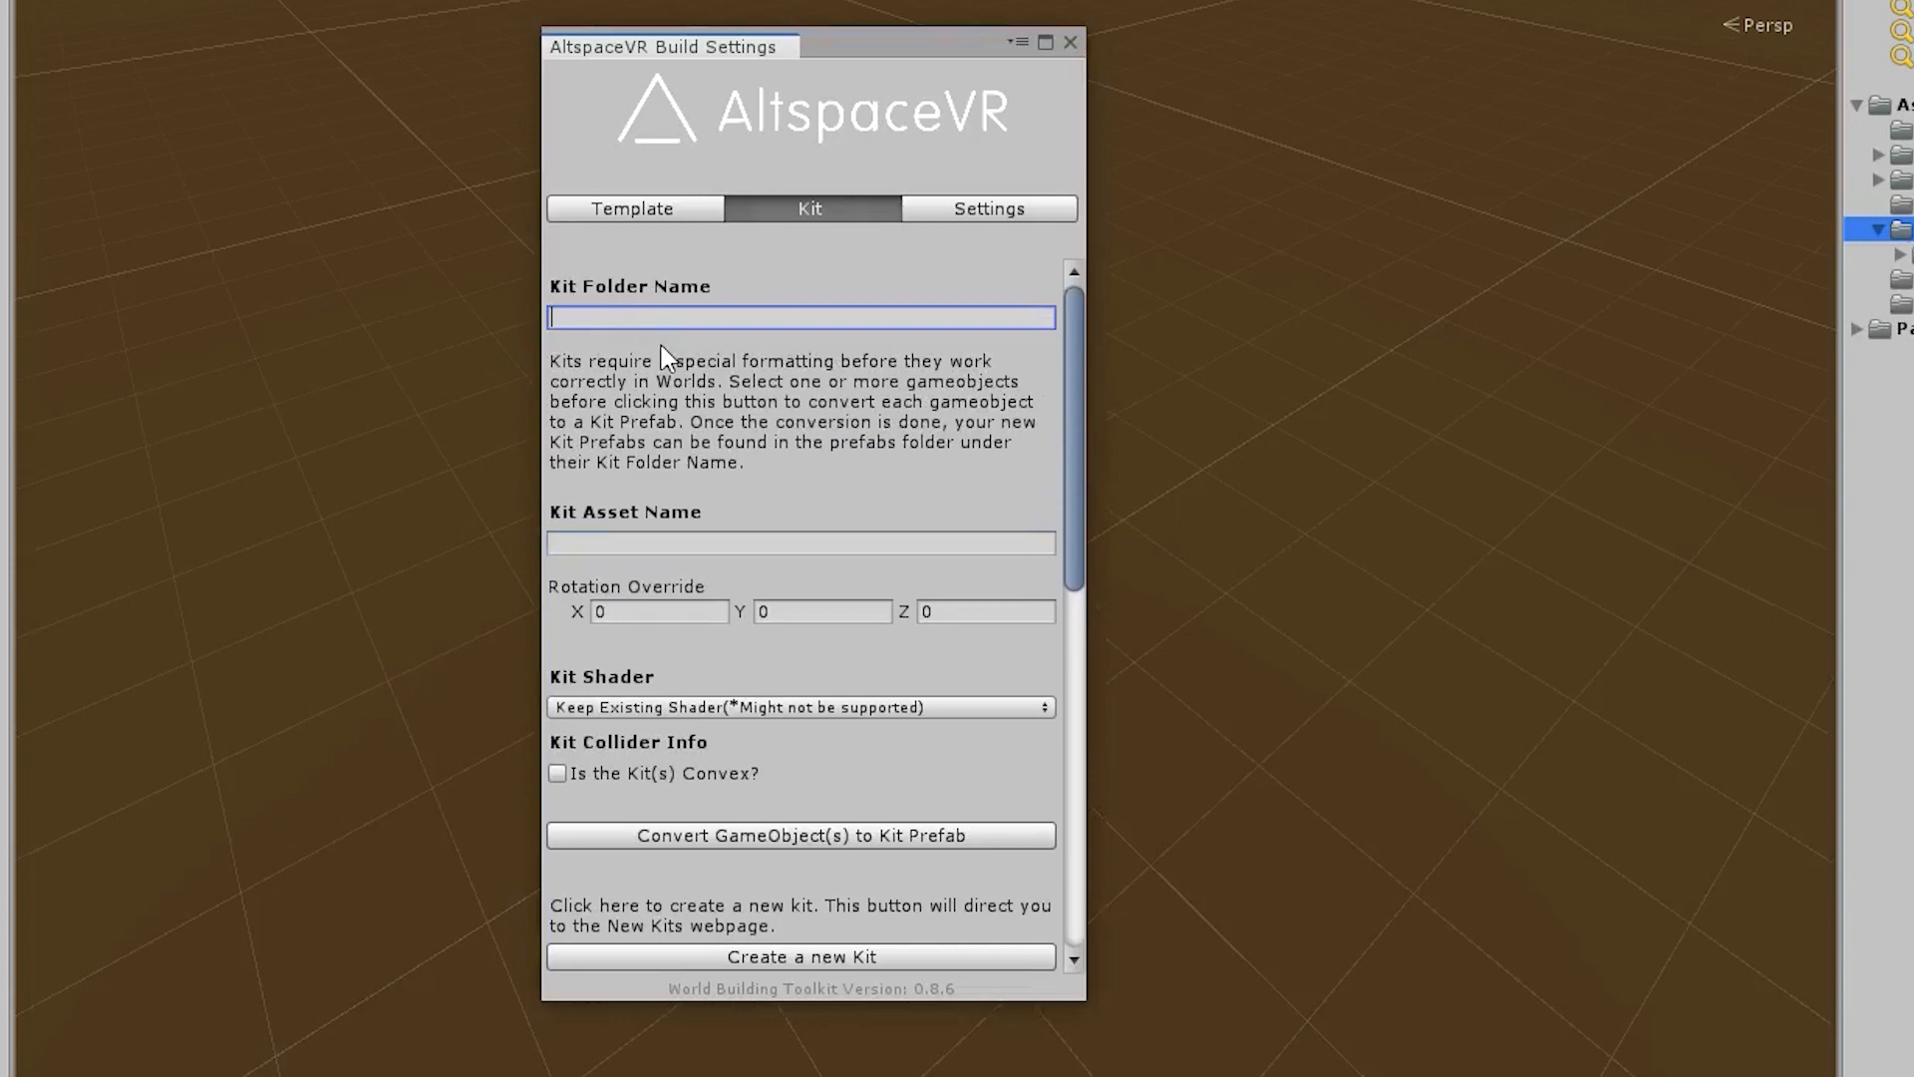
pyautogui.hotkey('ctrl', 'v')
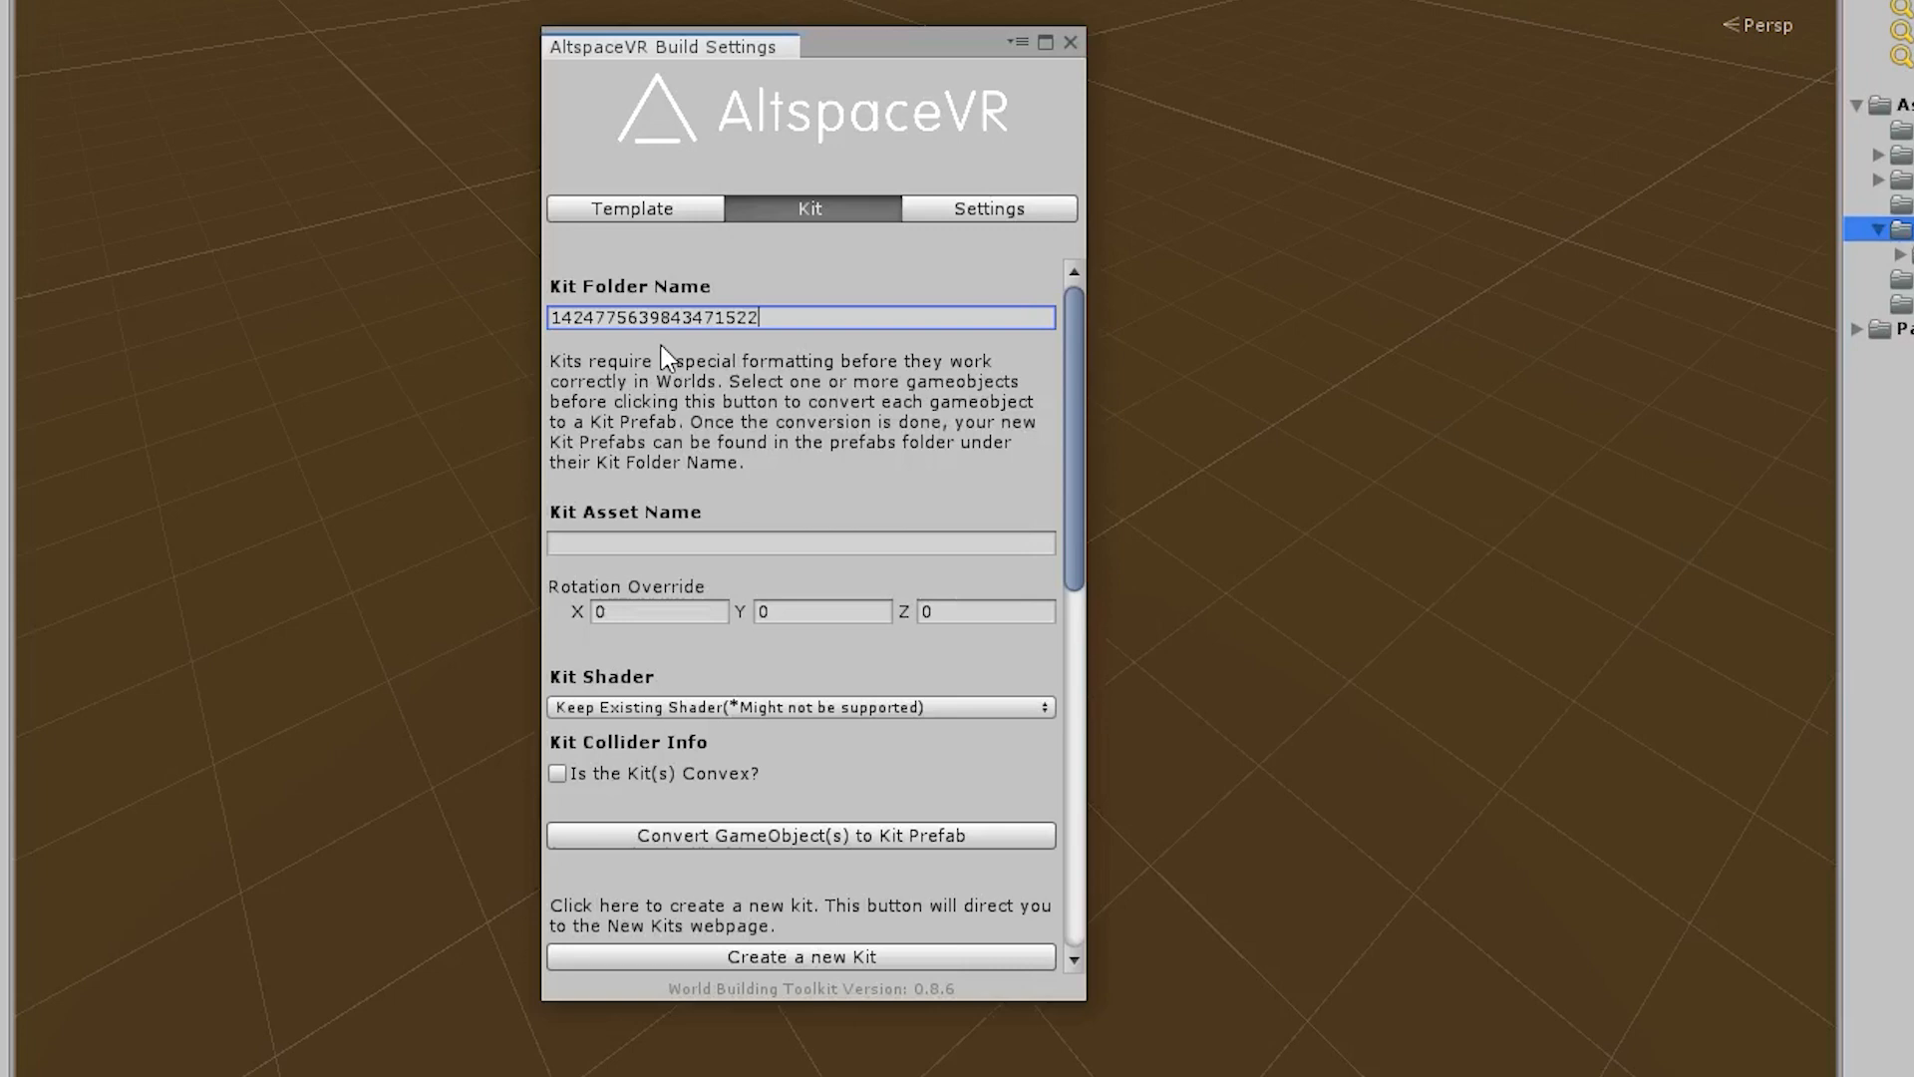
pyautogui.write('_Farm Stu')
pyautogui.press('BackSpace')
pyautogui.press('BackSpace')
pyautogui.write('tuff')
pyautogui.click(616, 544)
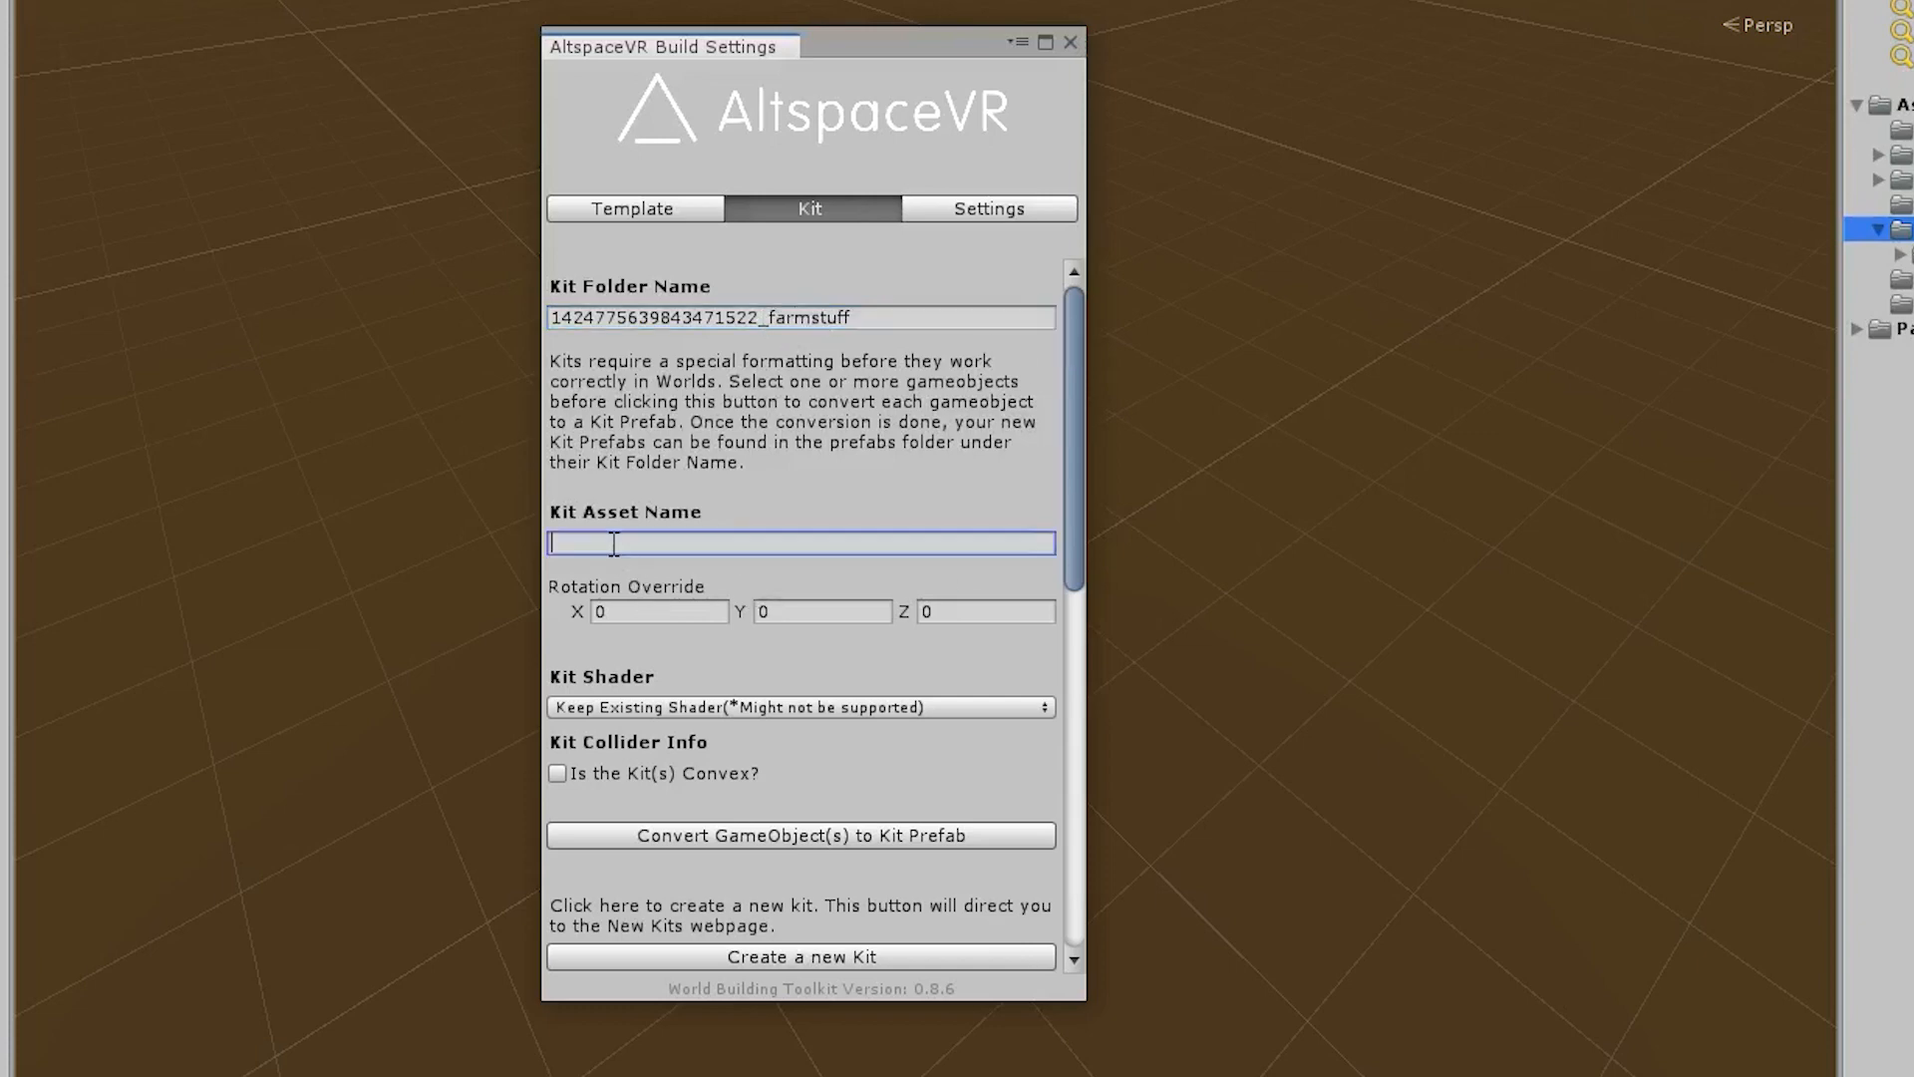
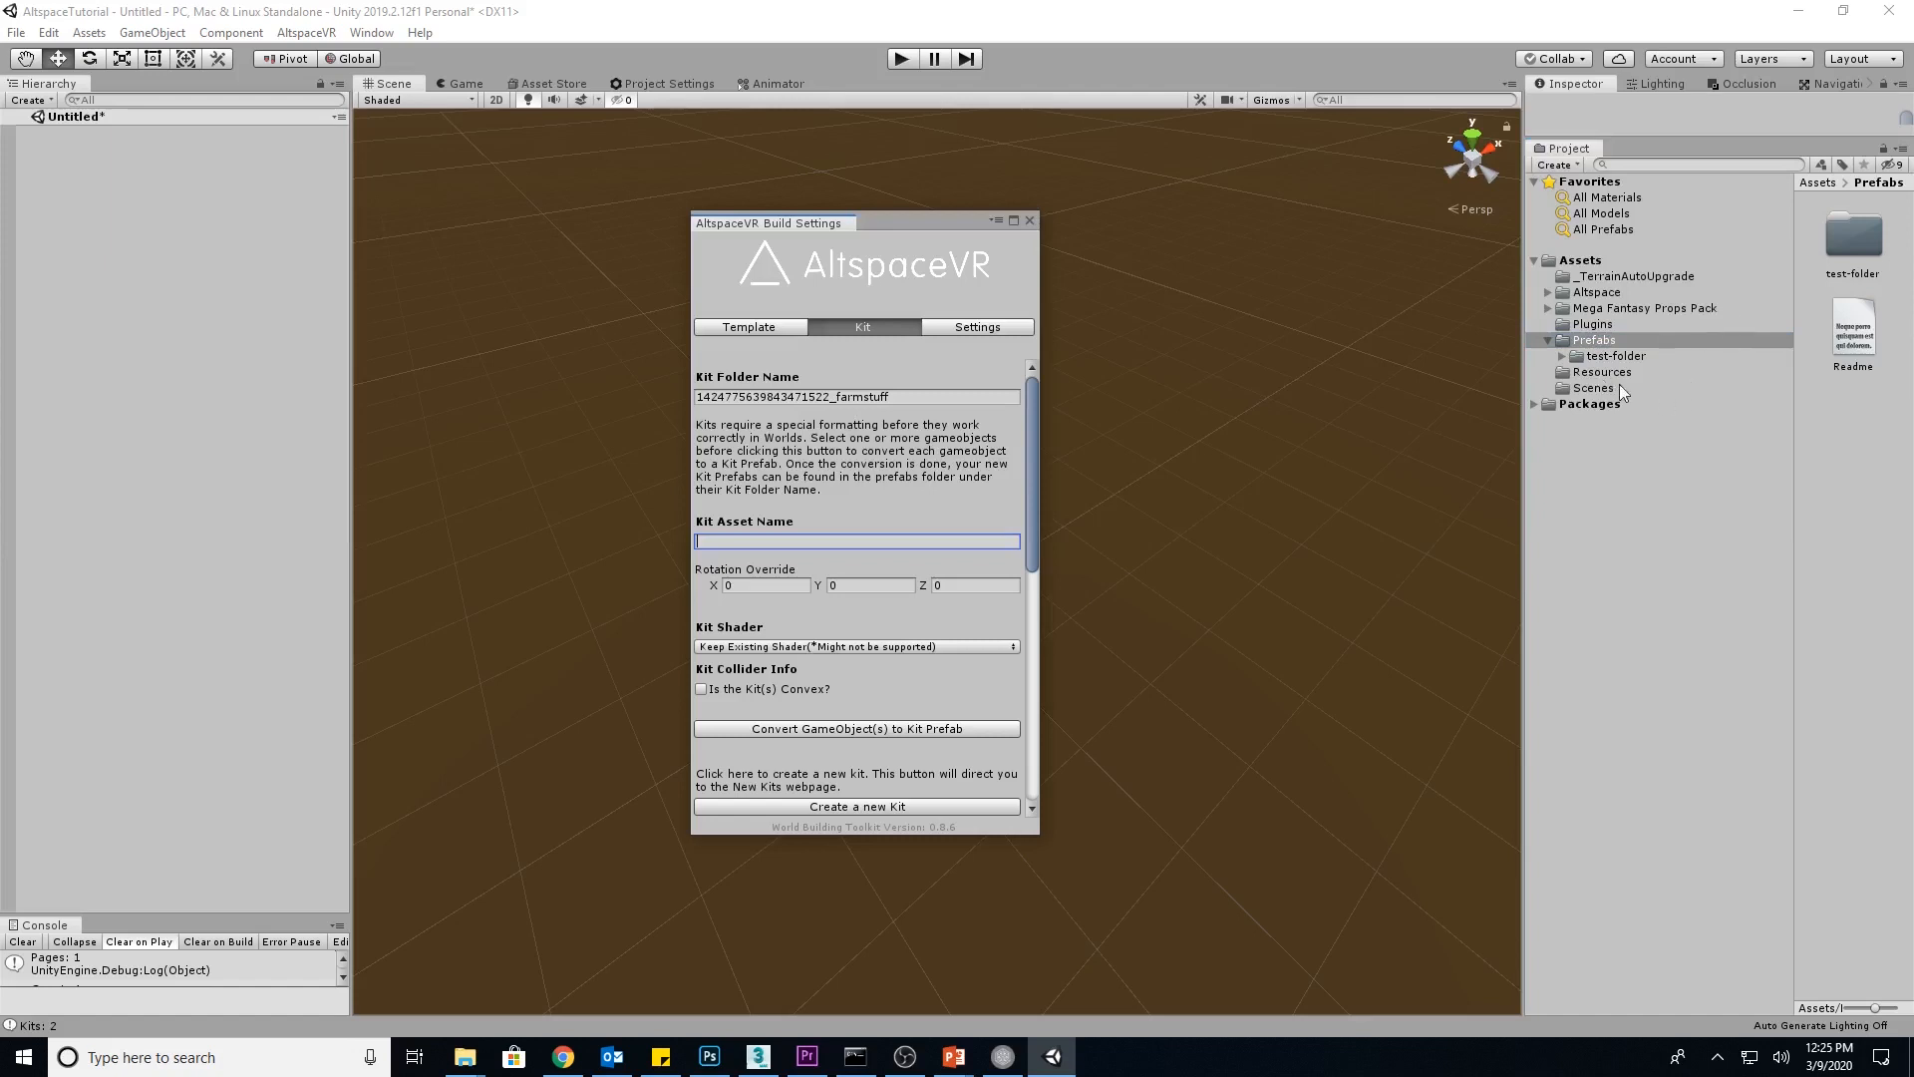
# Add all six barrel prefabs from the Mega Fantasy Props Pack's Barrels folder to the untitled scene's hierarchy
pyautogui.click(1546, 310)
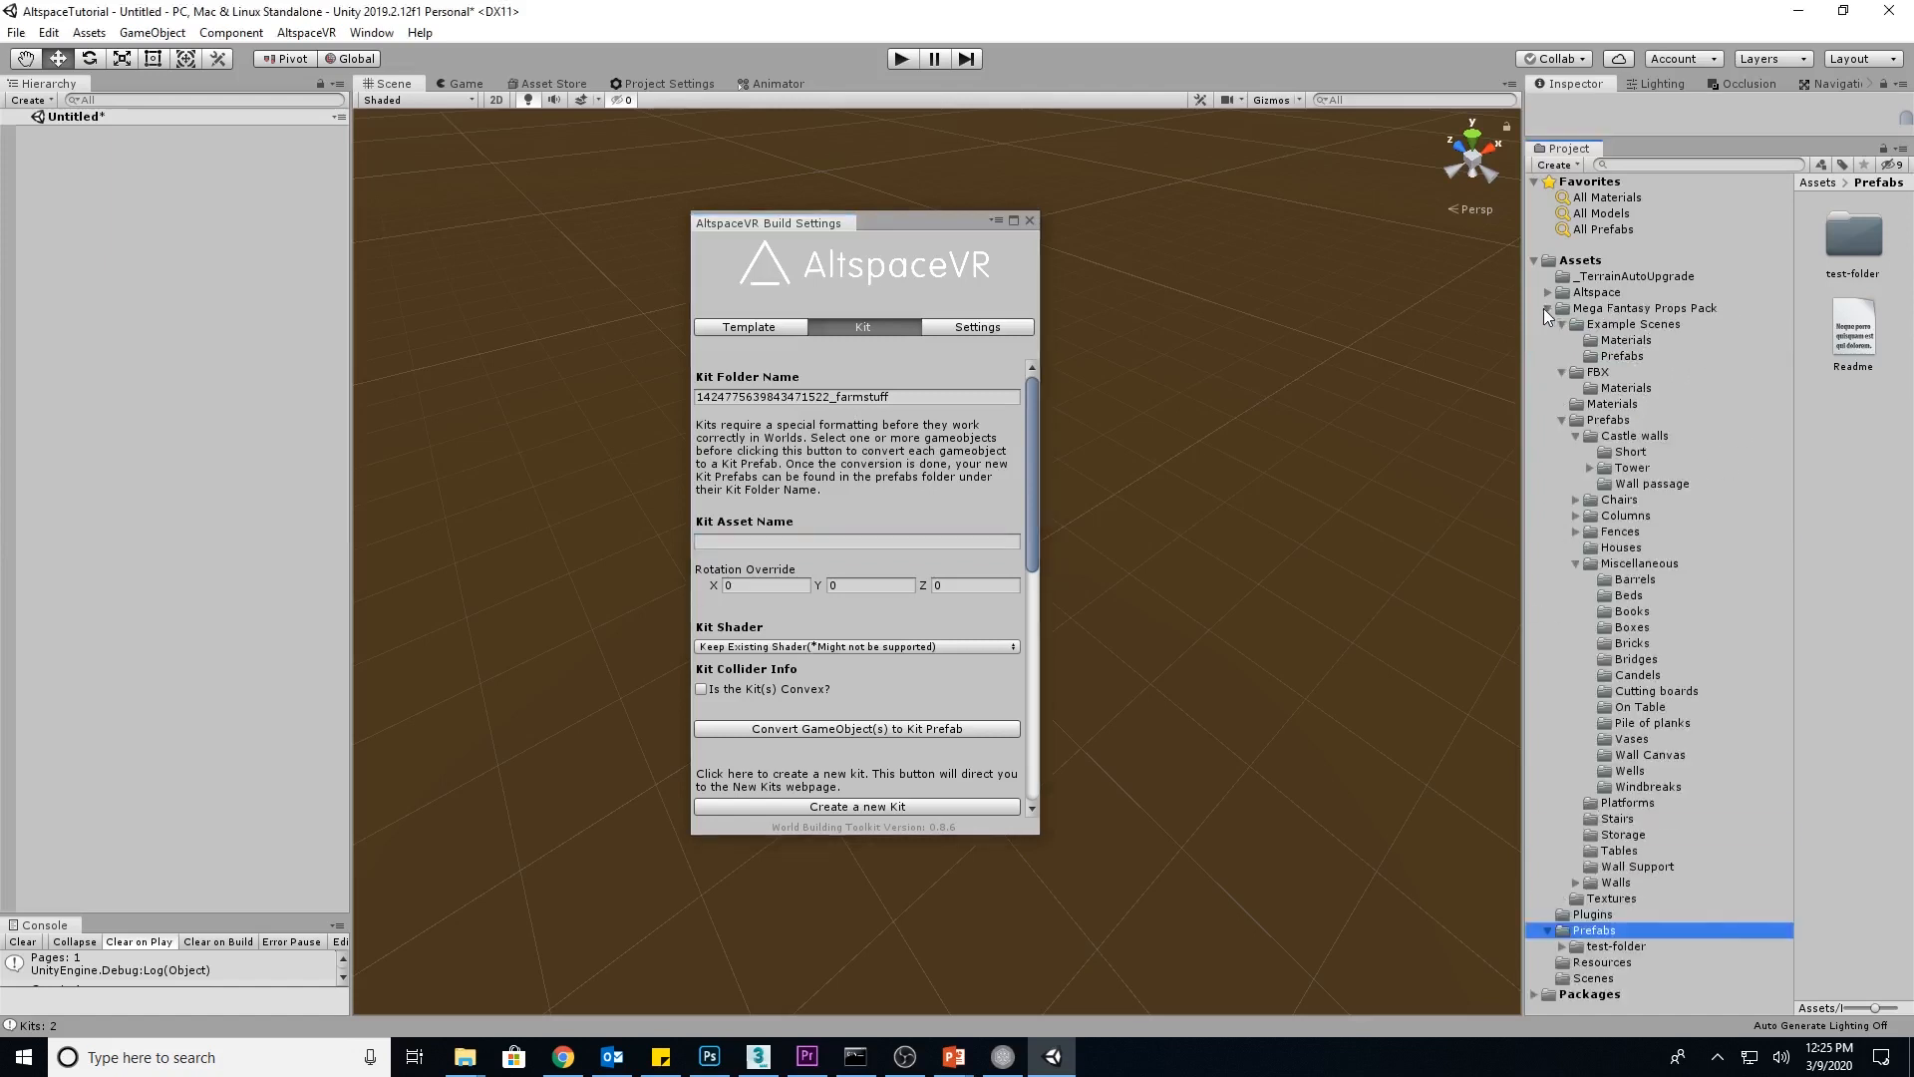
pyautogui.click(1632, 581)
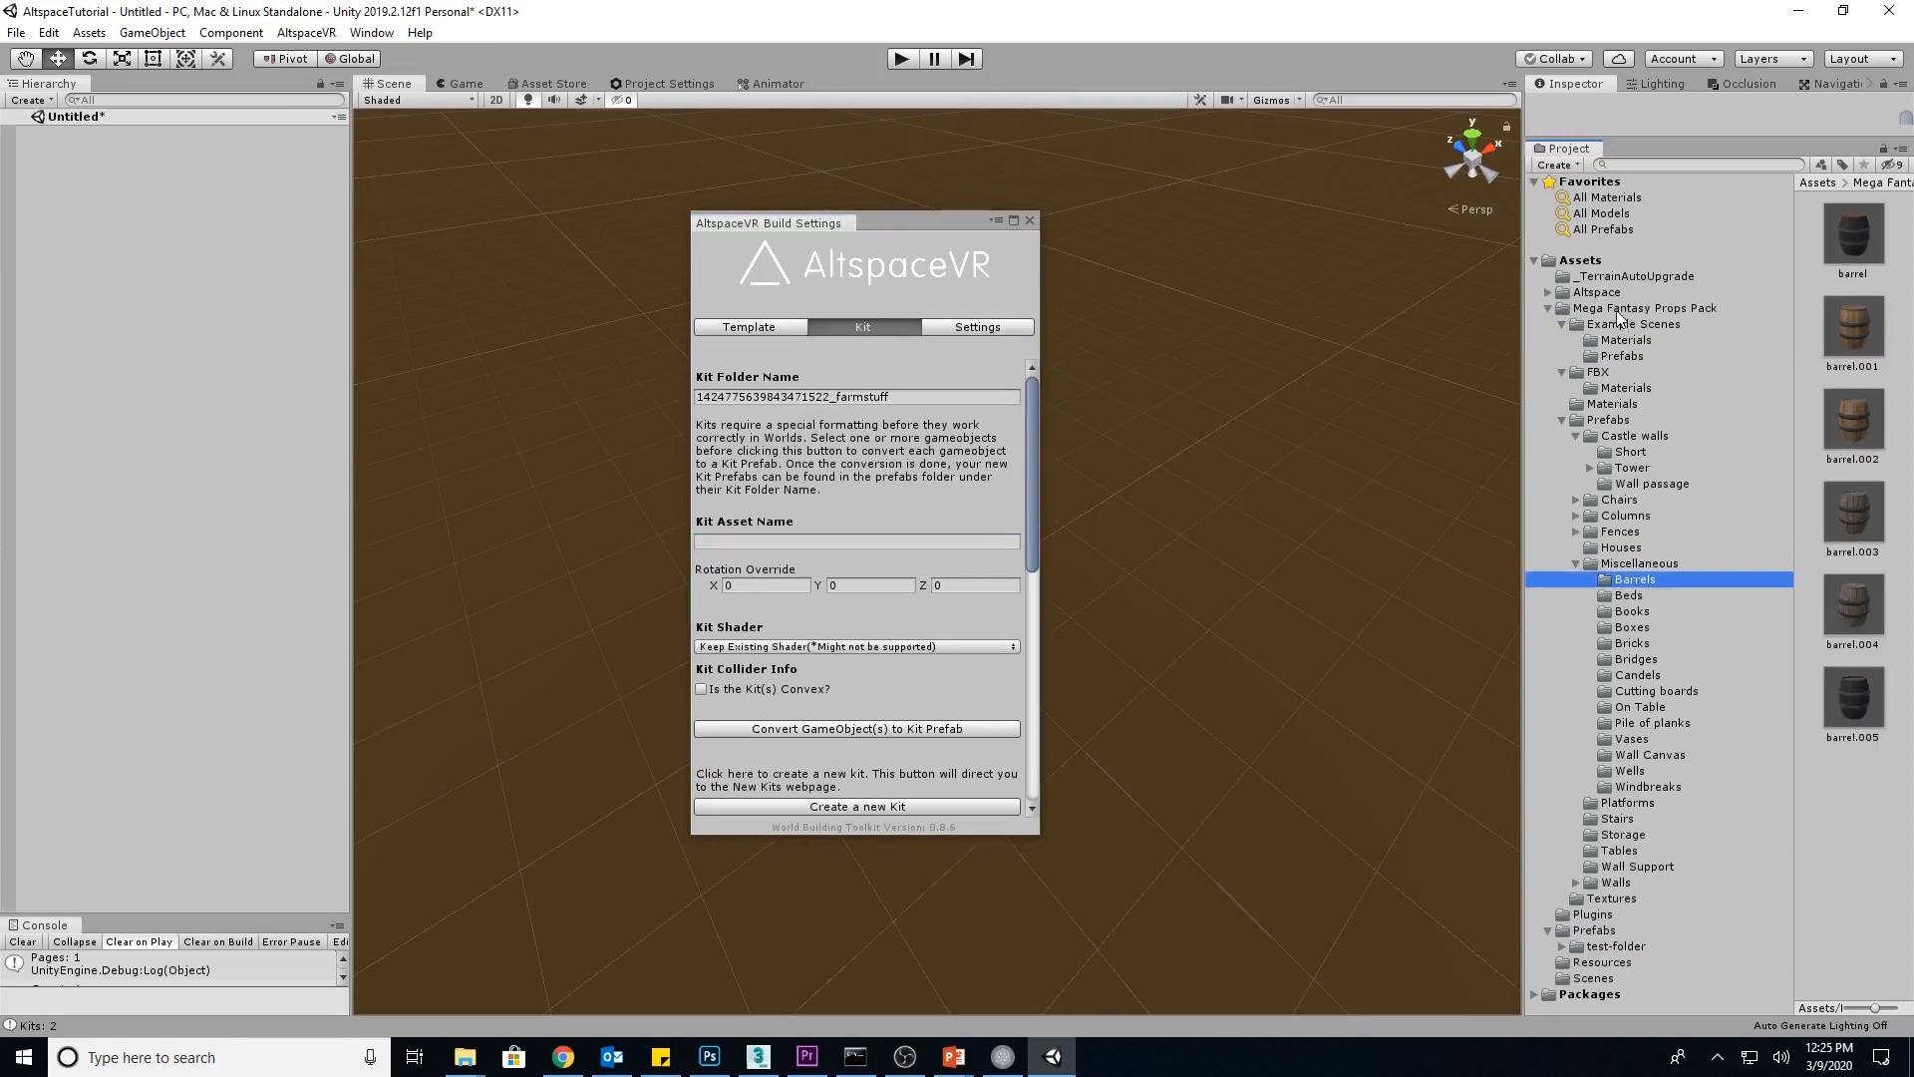
pyautogui.click(1855, 238)
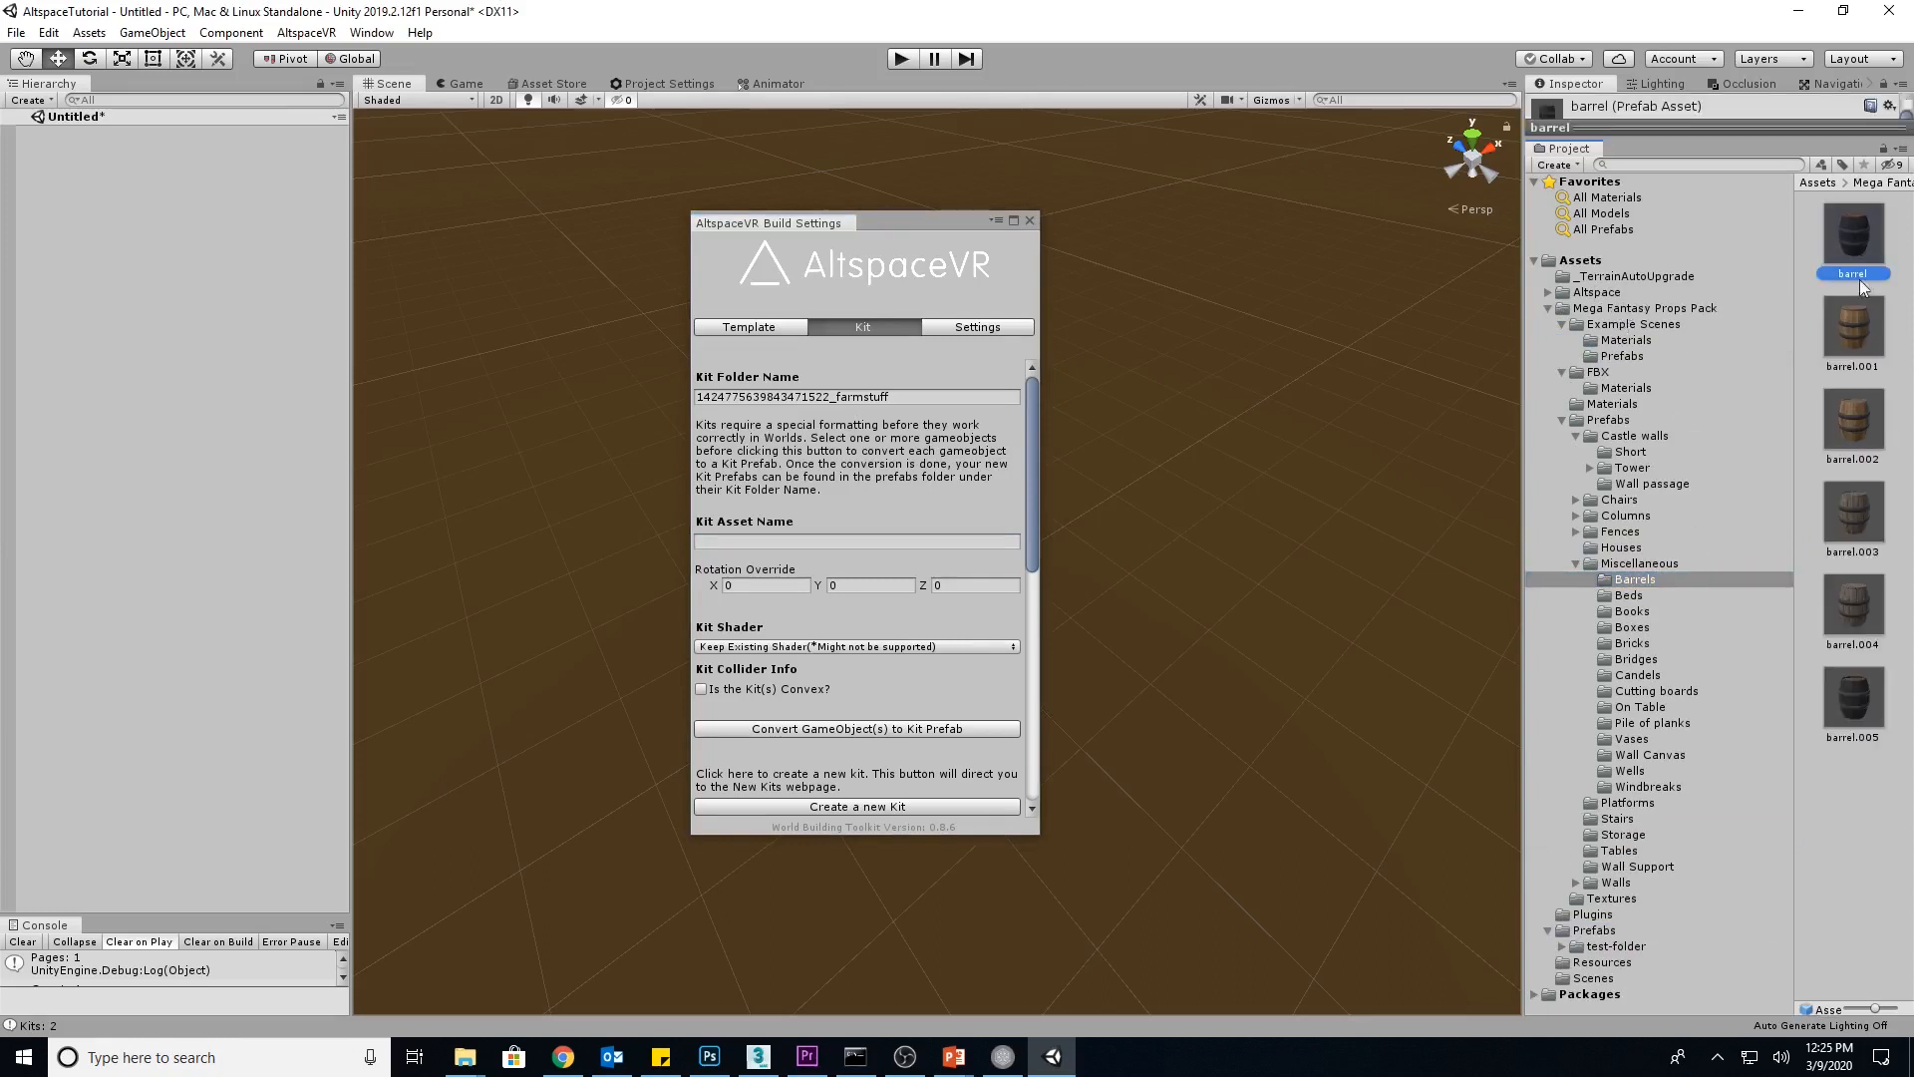
pyautogui.keyDown('shift'); pyautogui.click(1857, 703); pyautogui.keyUp('shift')
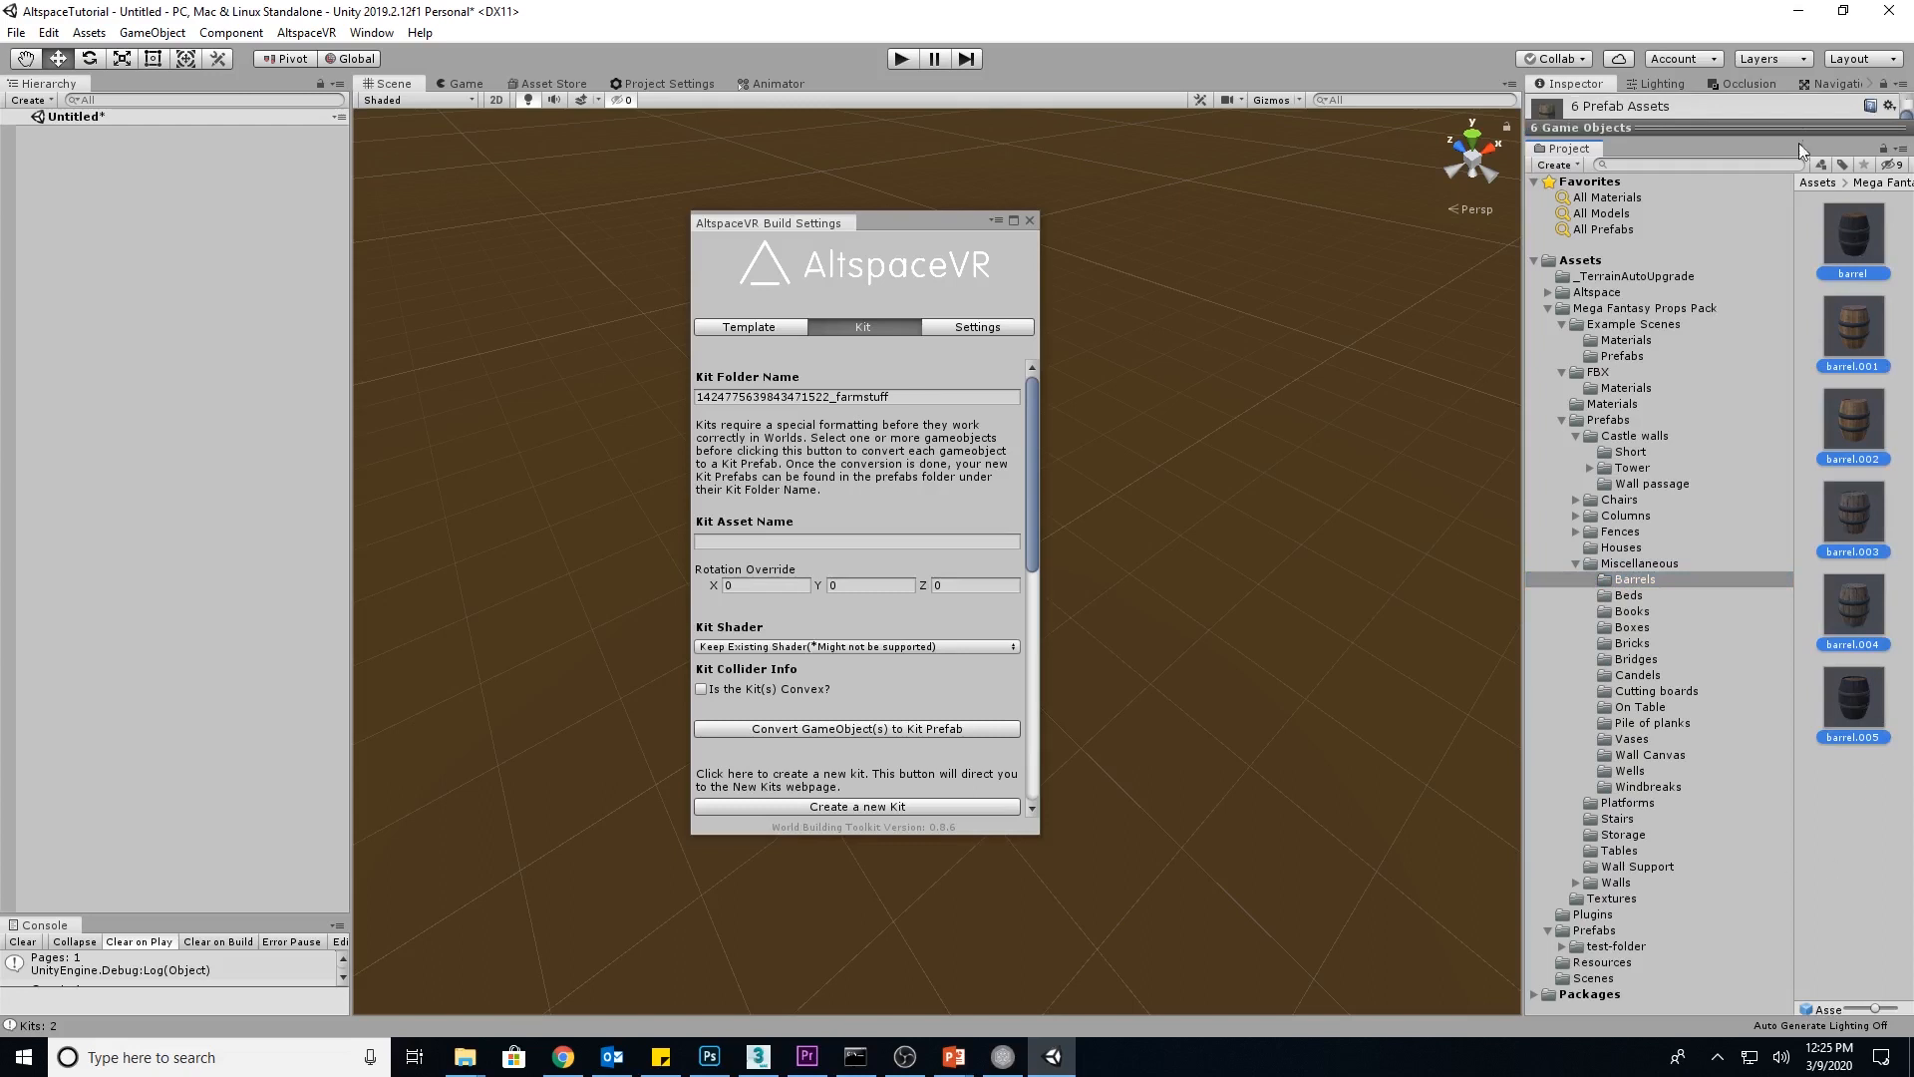
pyautogui.moveTo(1846, 242); pyautogui.dragTo(172, 277)
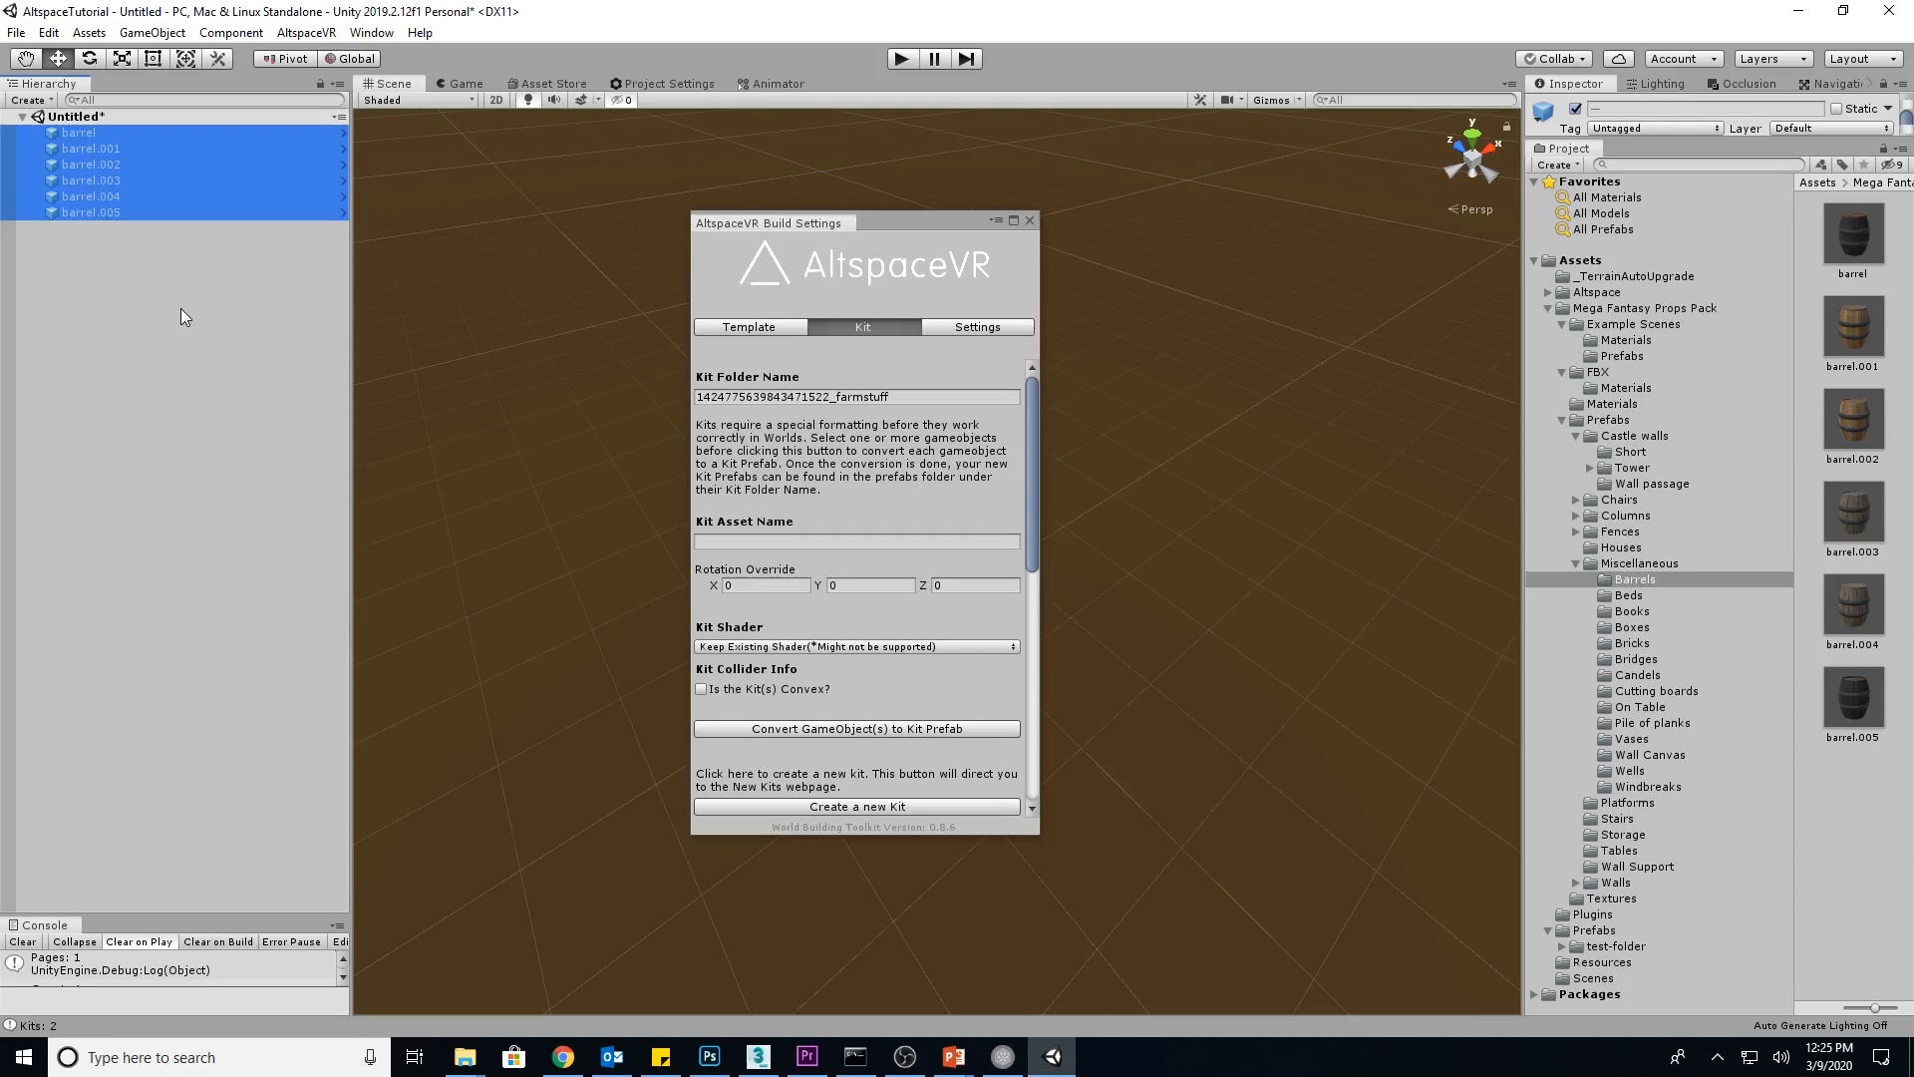
pyautogui.click(182, 313)
pyautogui.moveTo(914, 221); pyautogui.dragTo(309, 328)
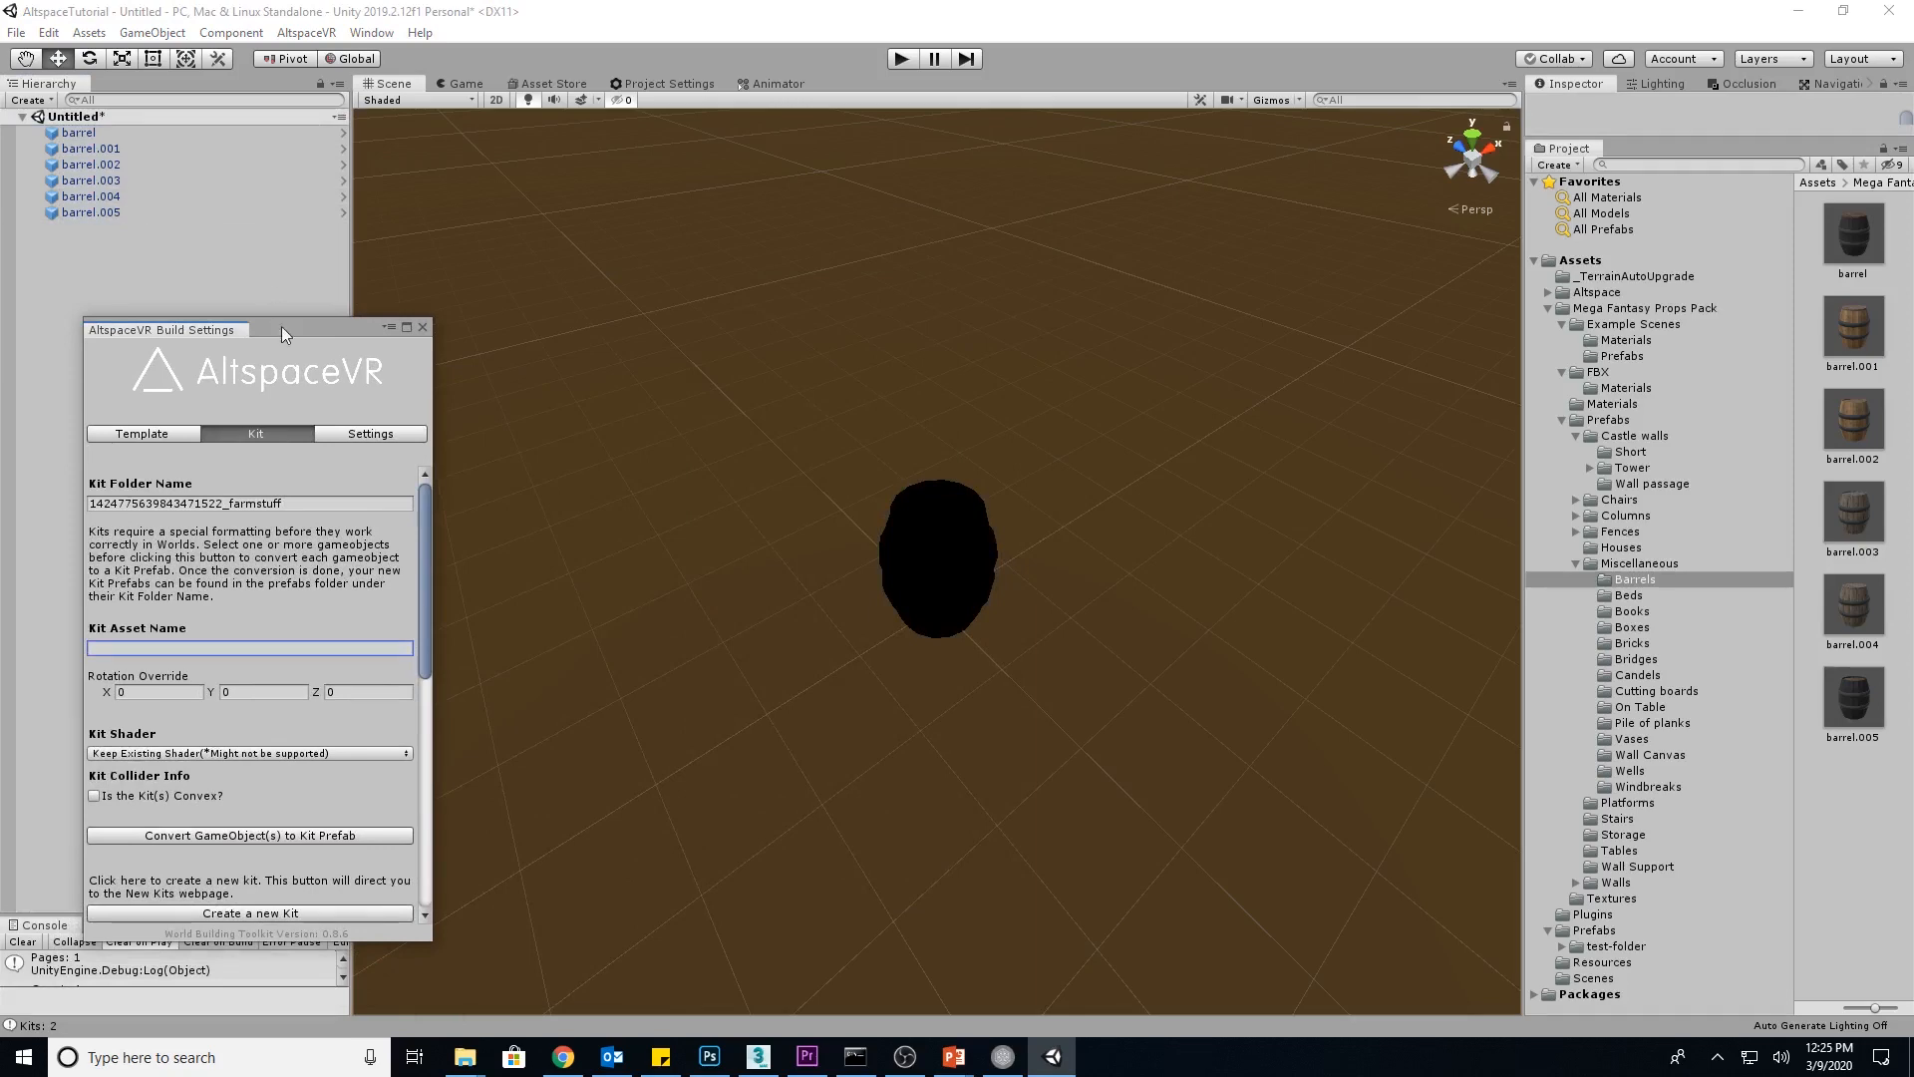
pyautogui.moveTo(303, 328); pyautogui.dragTo(434, 265)
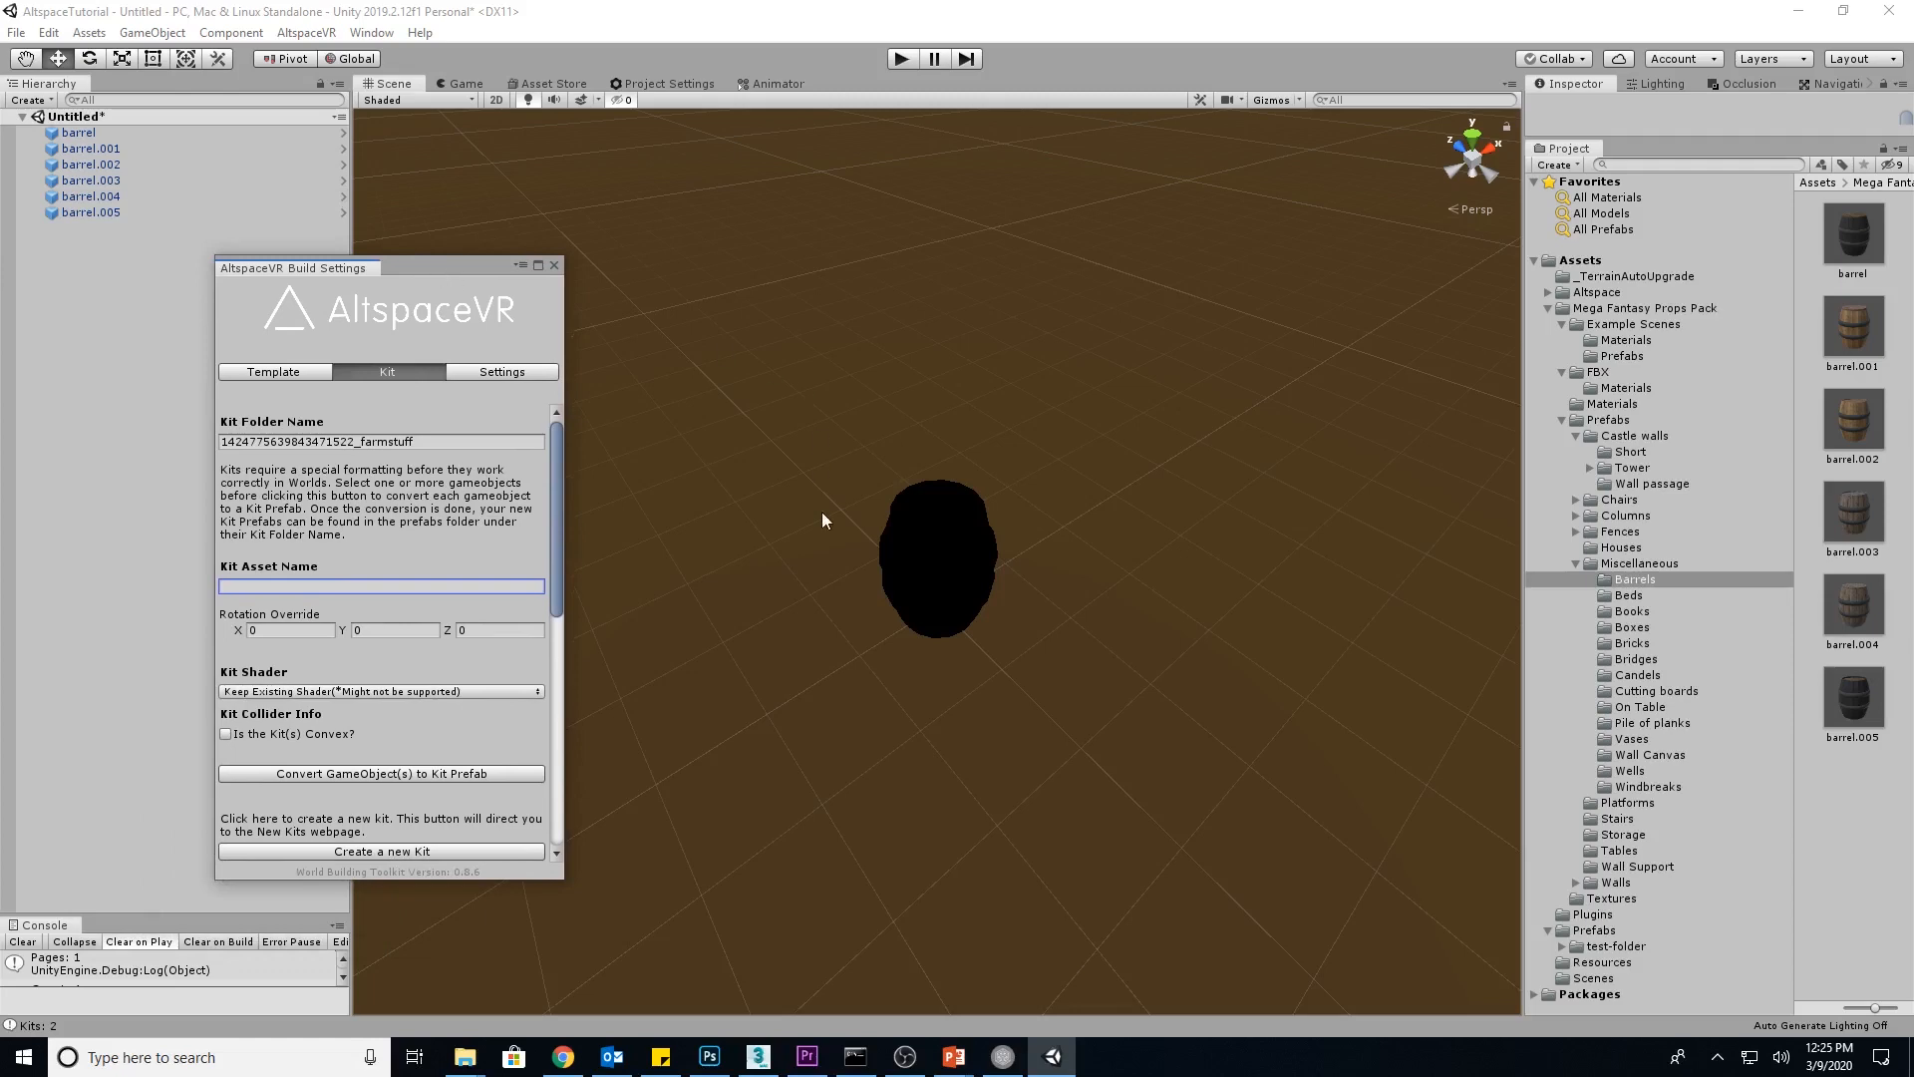
pyautogui.click(164, 148)
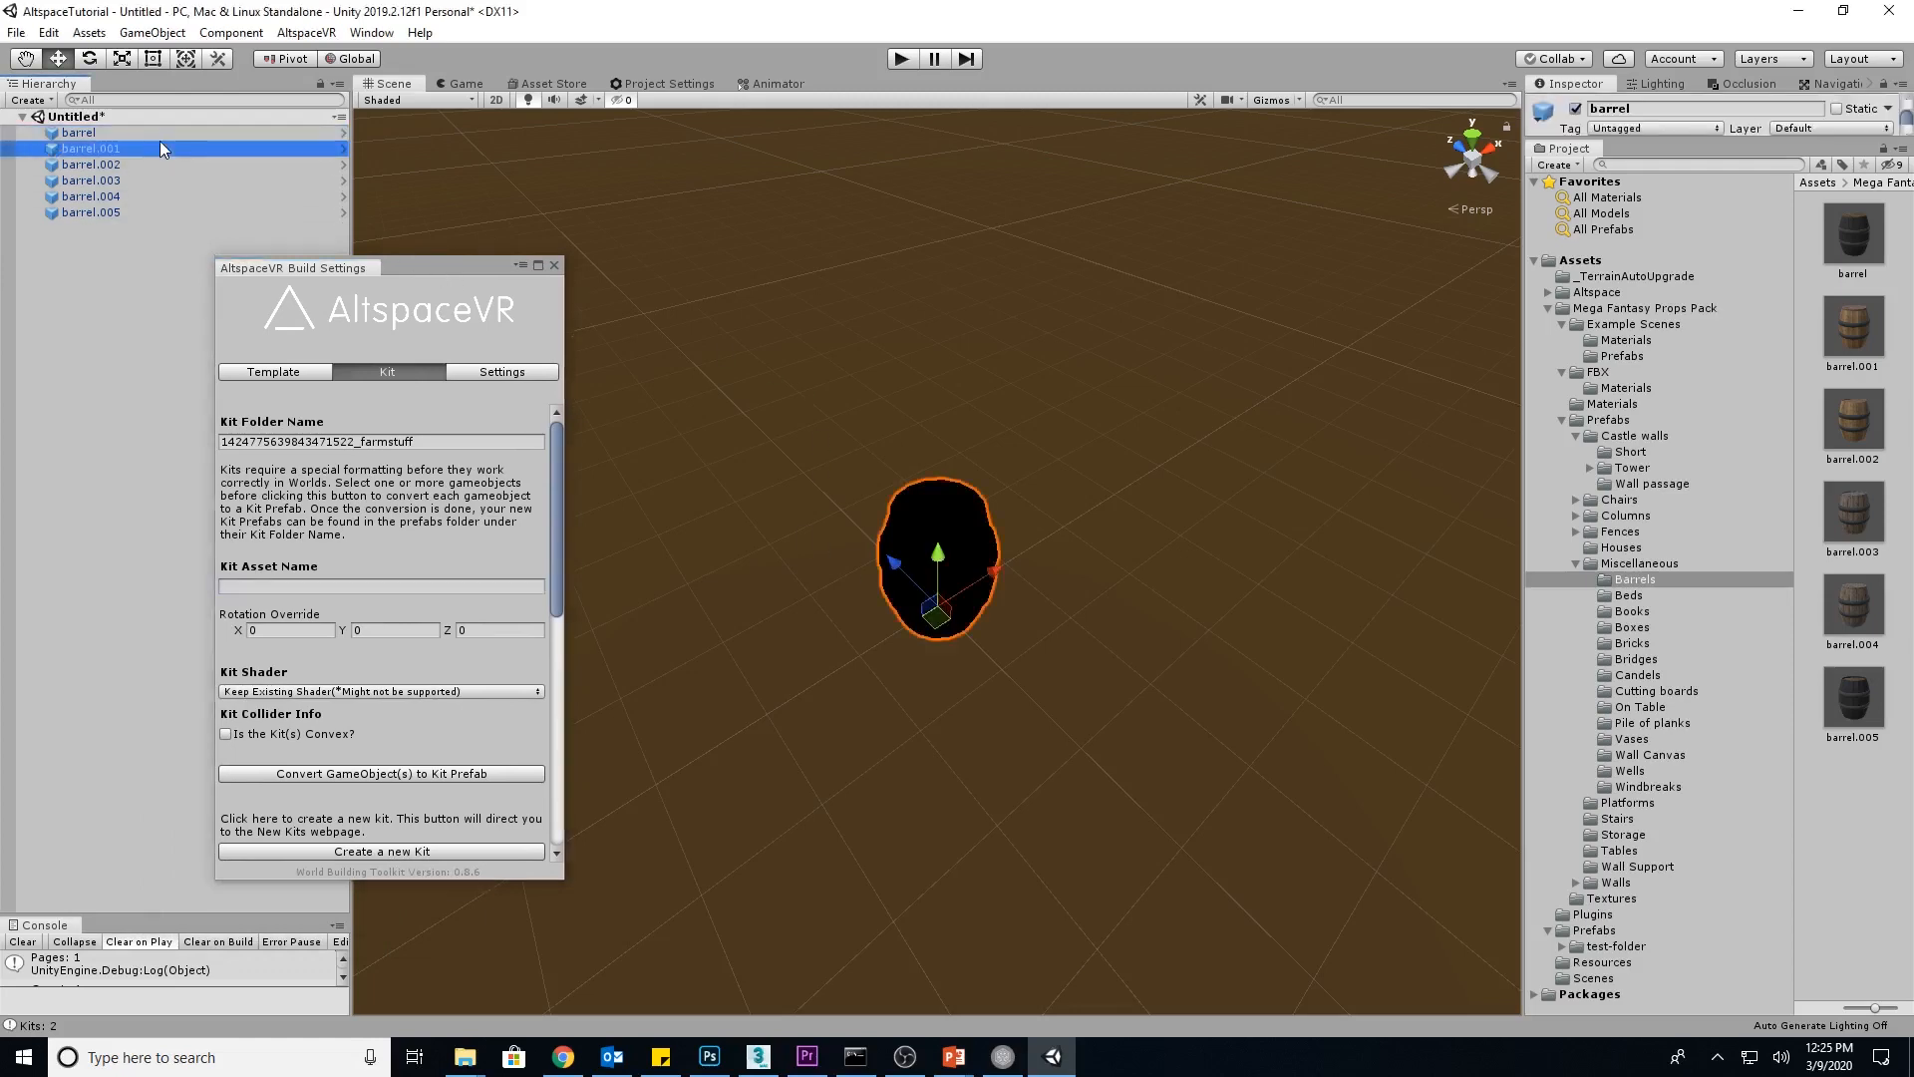
pyautogui.click(119, 134)
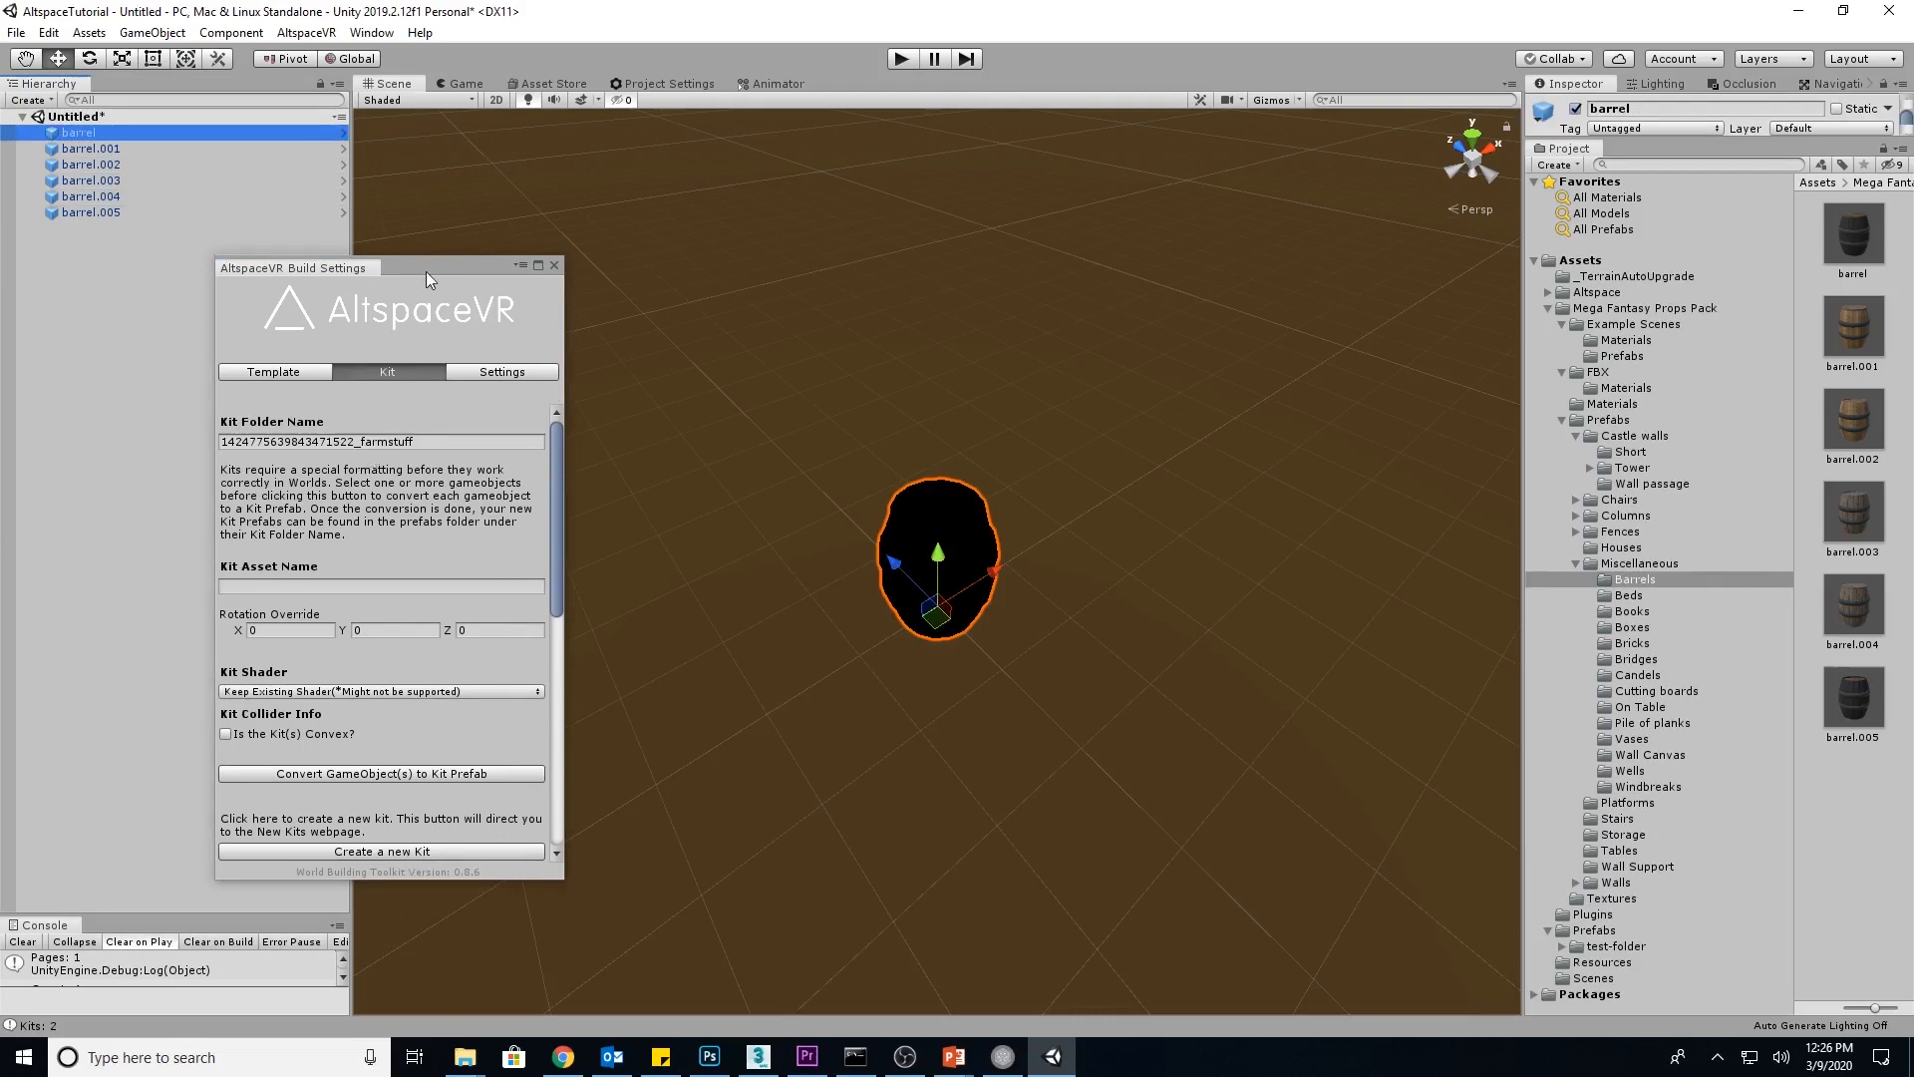
pyautogui.moveTo(427, 269); pyautogui.dragTo(601, 178)
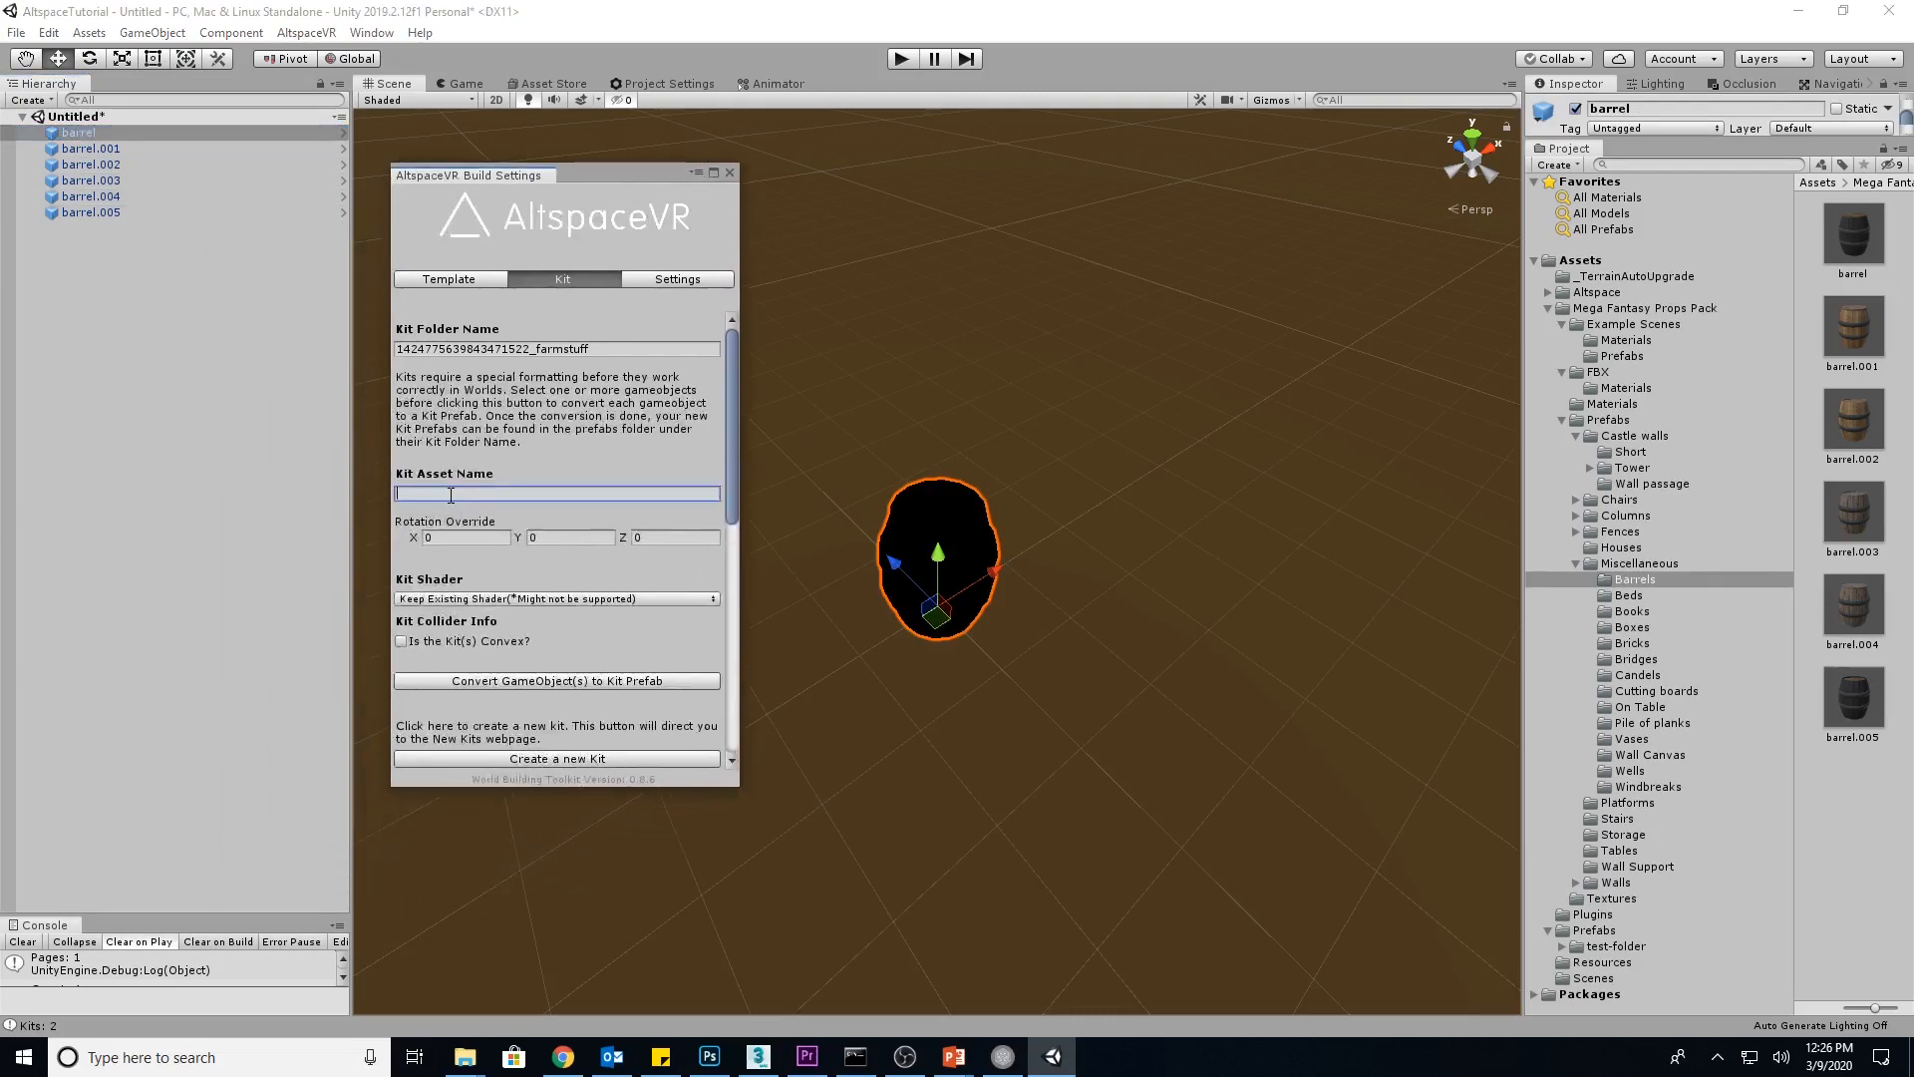
pyautogui.write('1424775639843471522_Barrel')
# Convert all six barrels in the hierarchy to kit prefabs, keeping the existing shader
pyautogui.keyDown('shift'); pyautogui.click(95, 211); pyautogui.keyUp('shift')
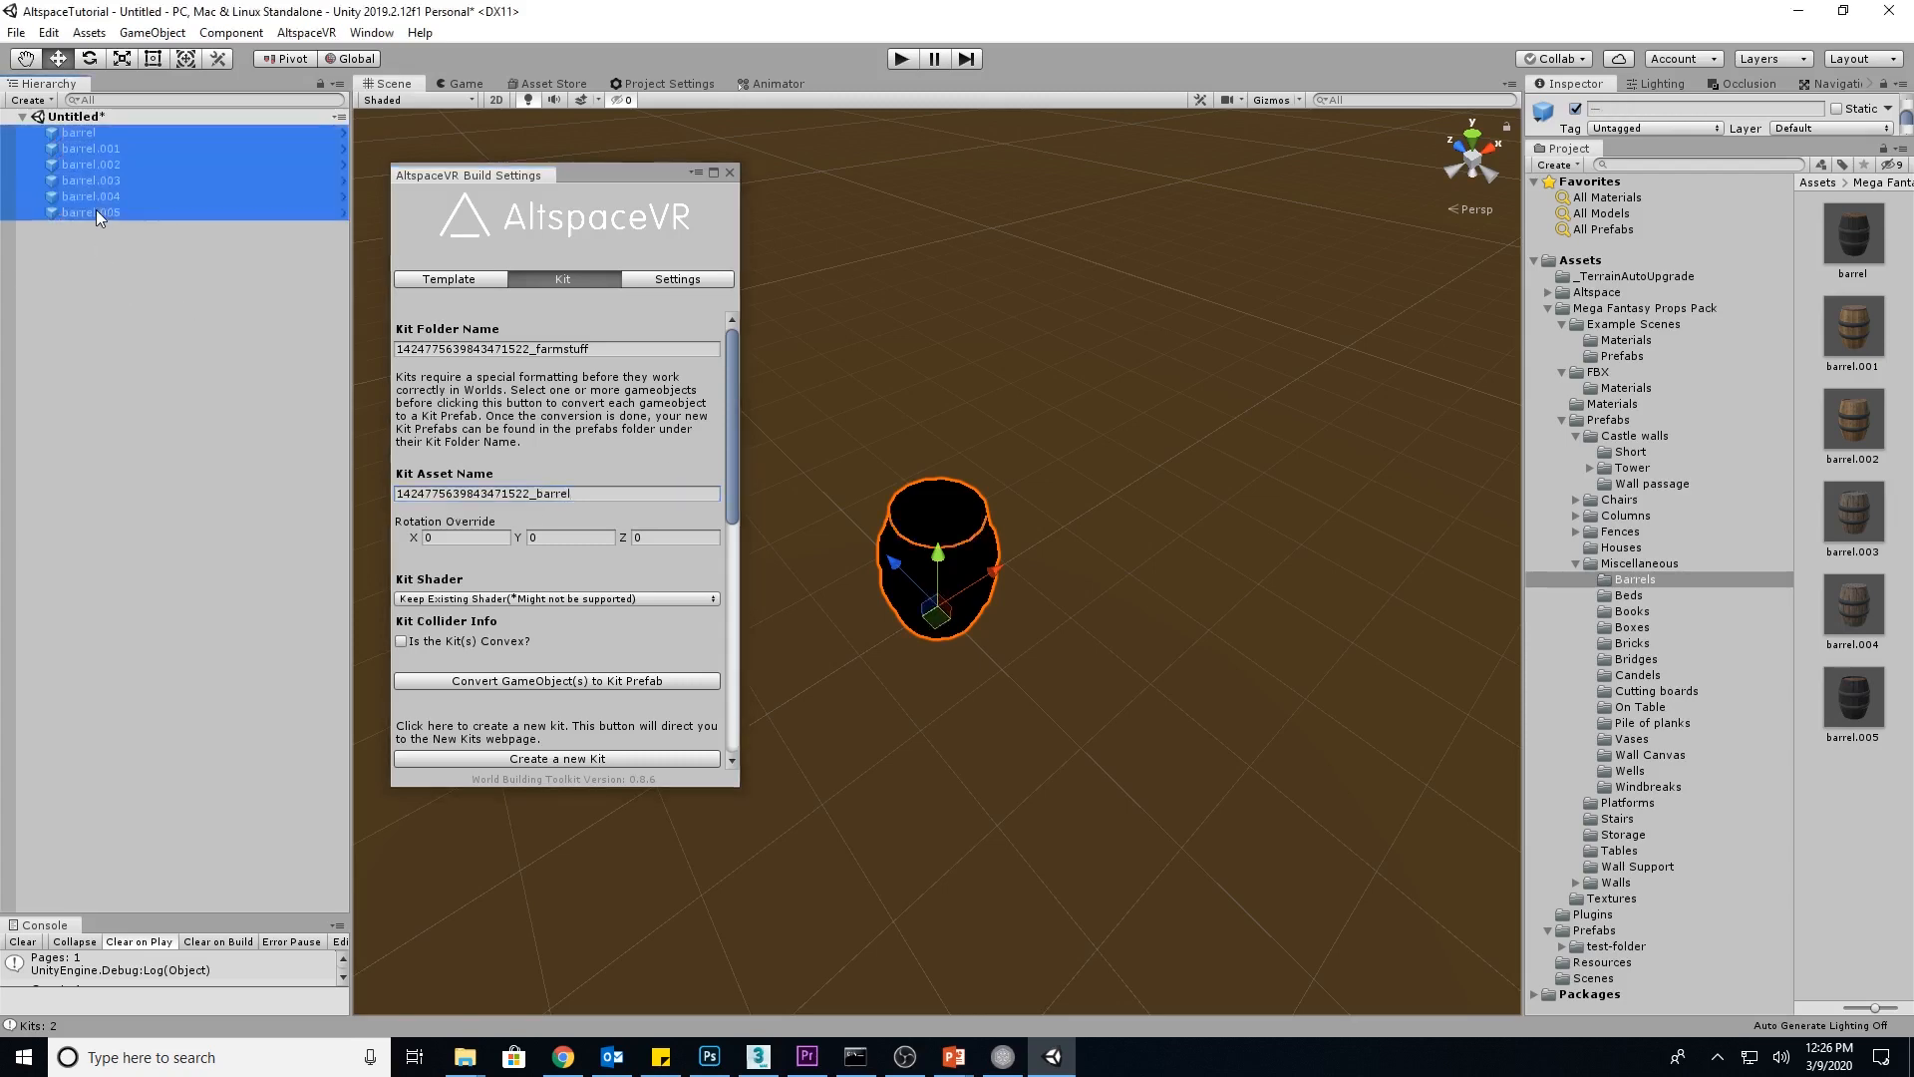
pyautogui.moveTo(726, 431); pyautogui.dragTo(724, 498)
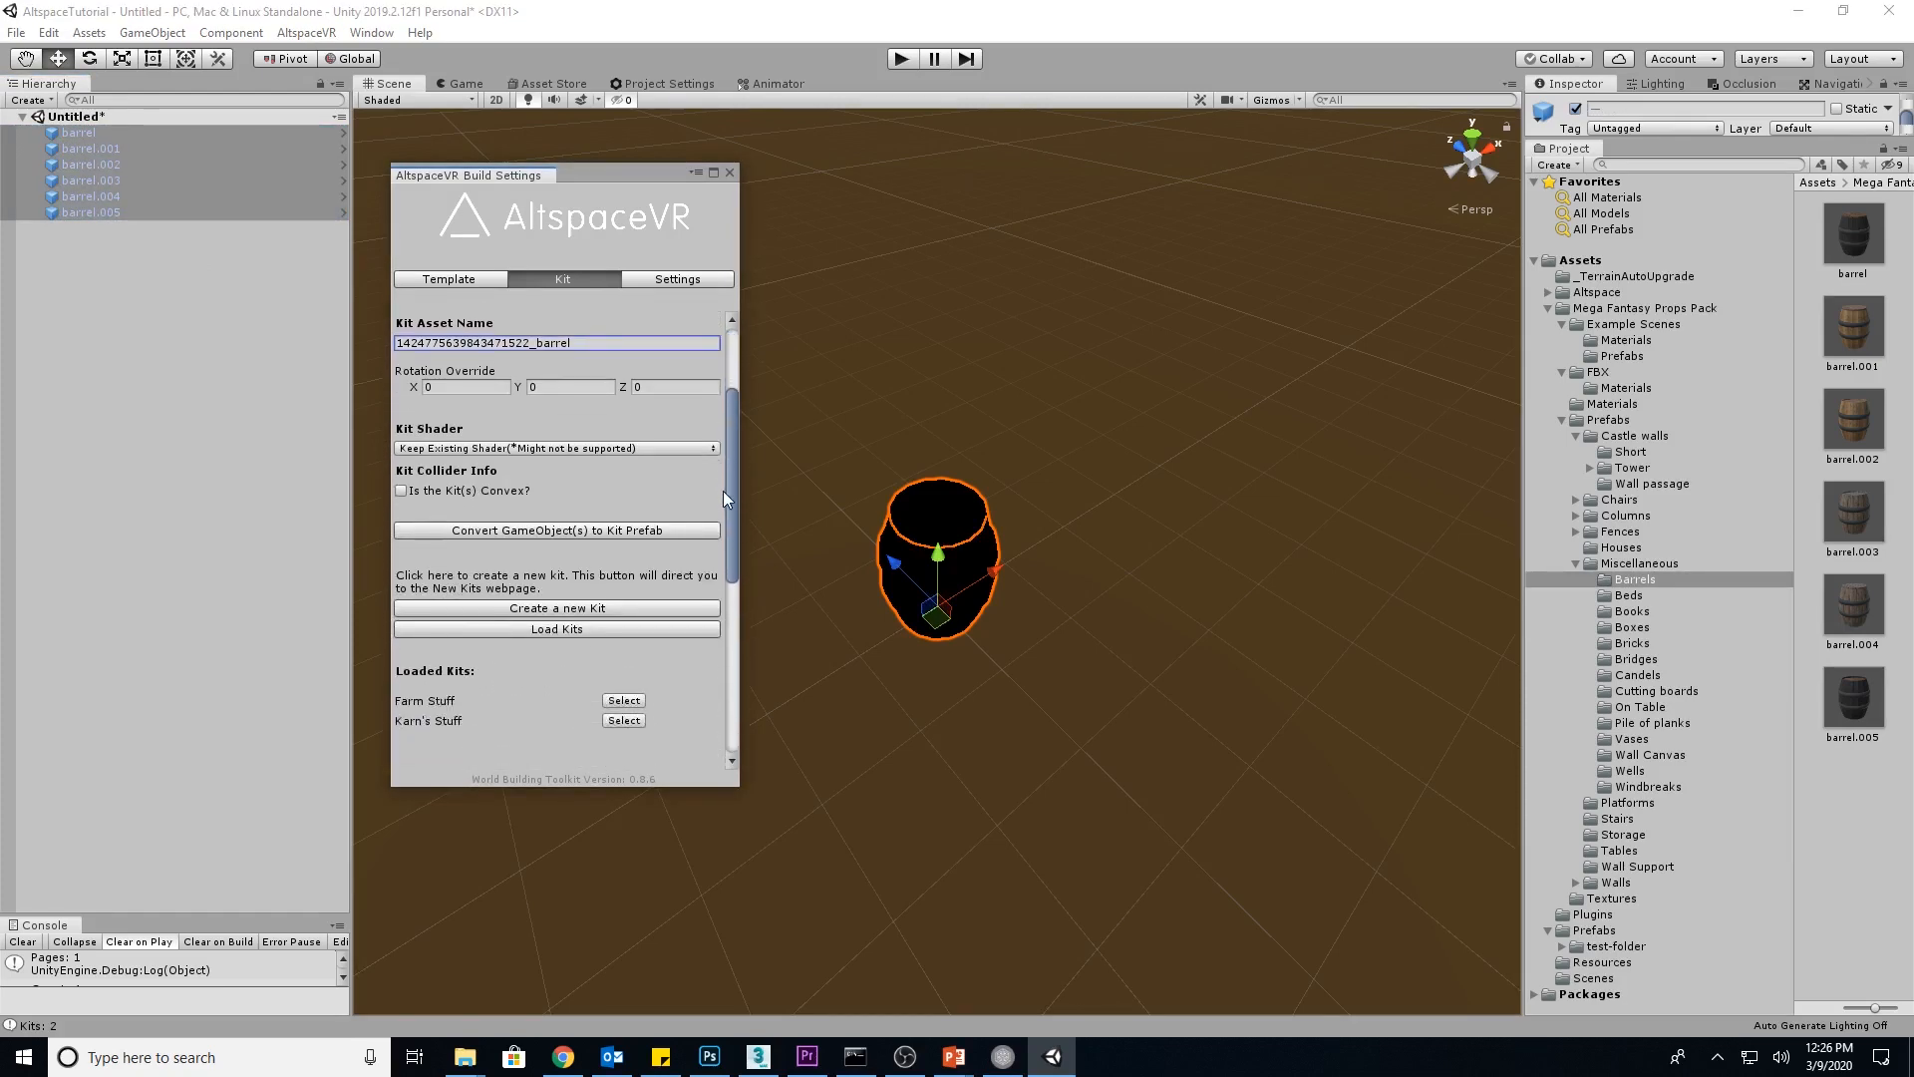
pyautogui.click(605, 532)
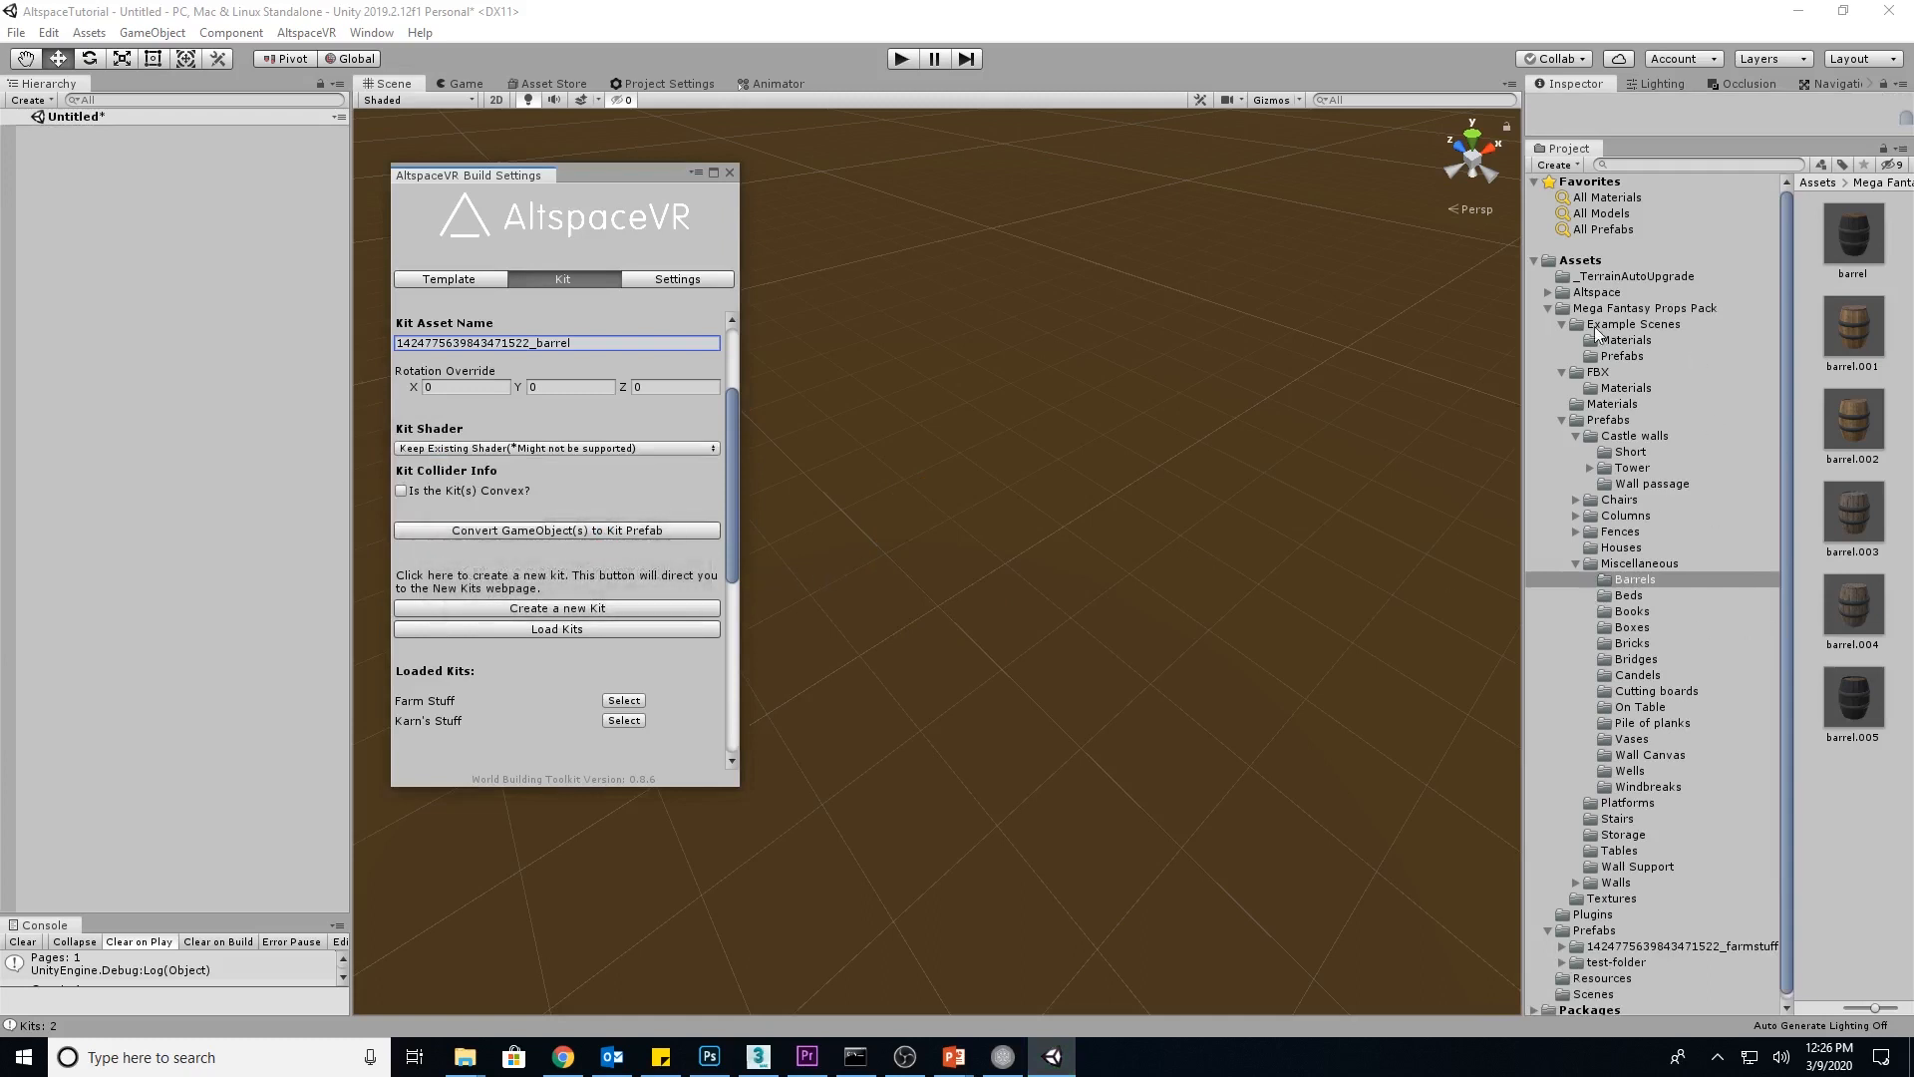
pyautogui.moveTo(1787, 247); pyautogui.dragTo(1786, 379)
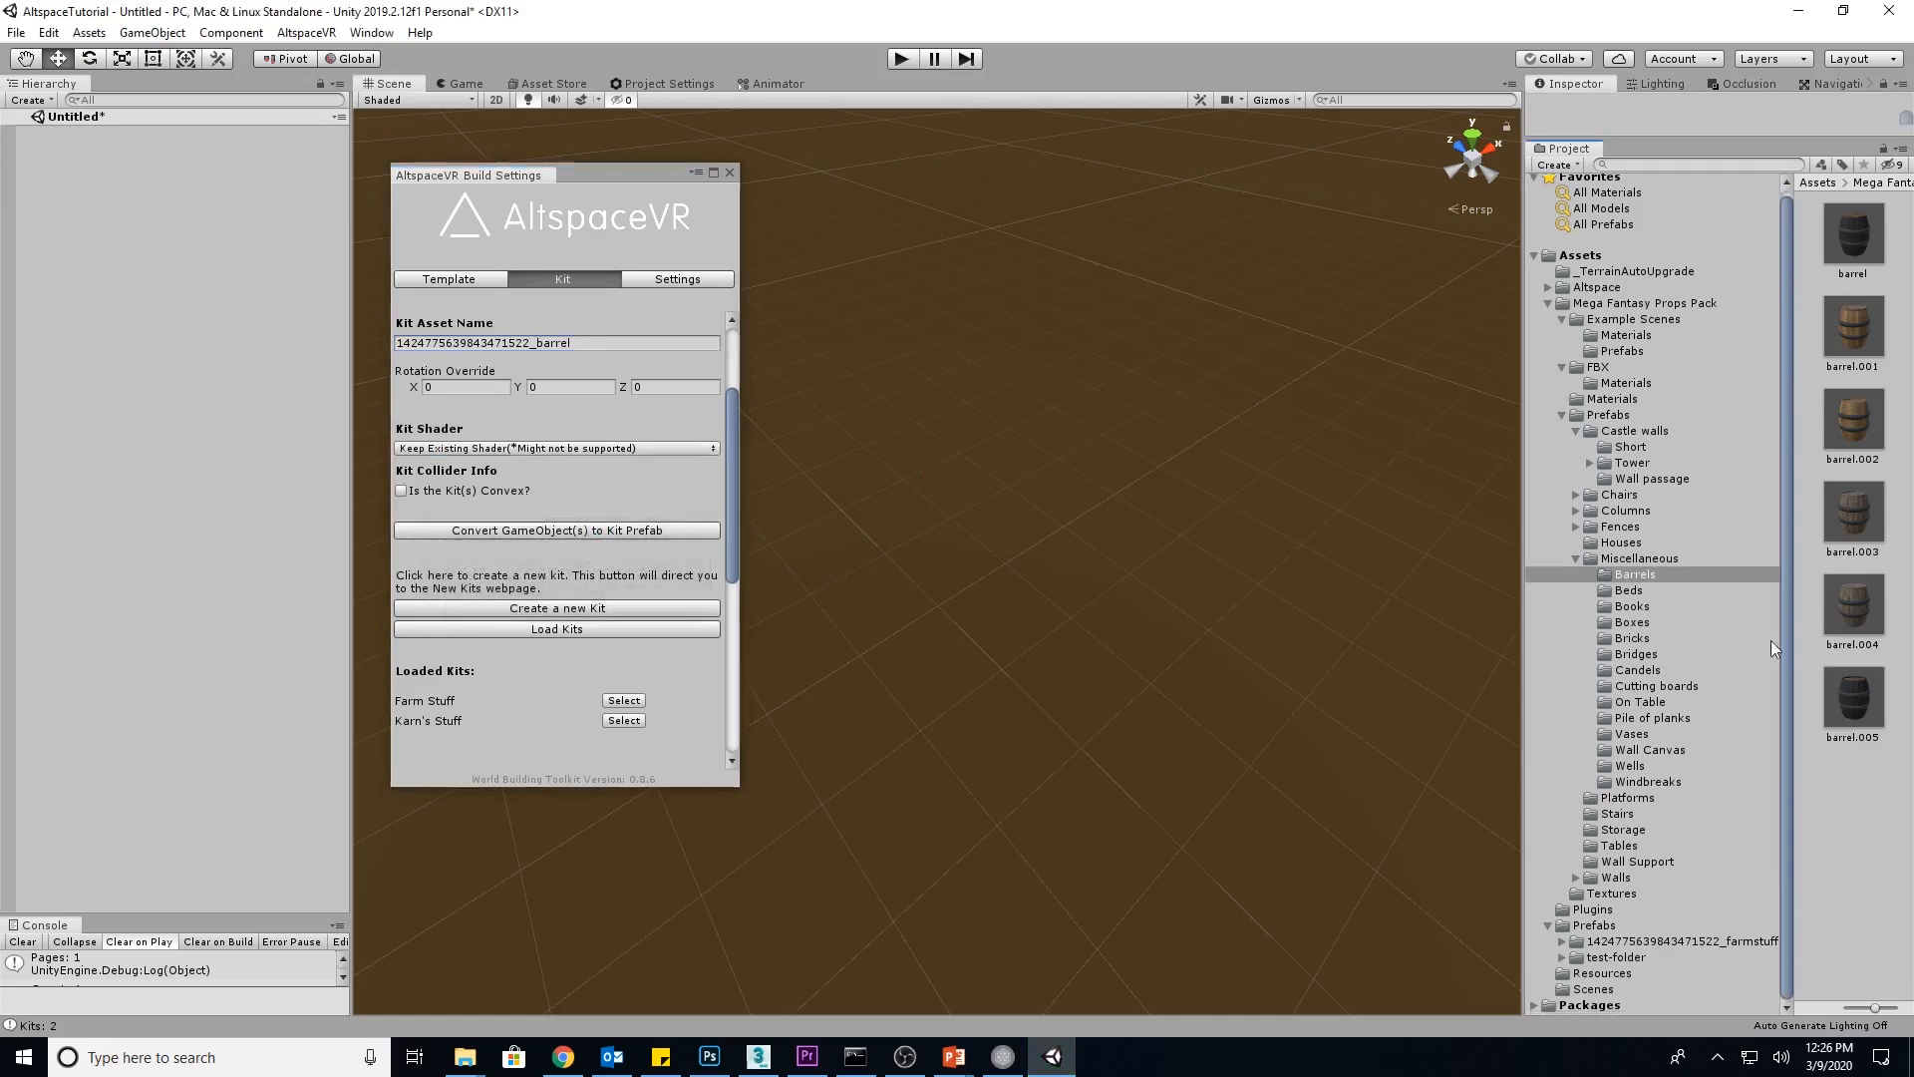
pyautogui.click(1591, 925)
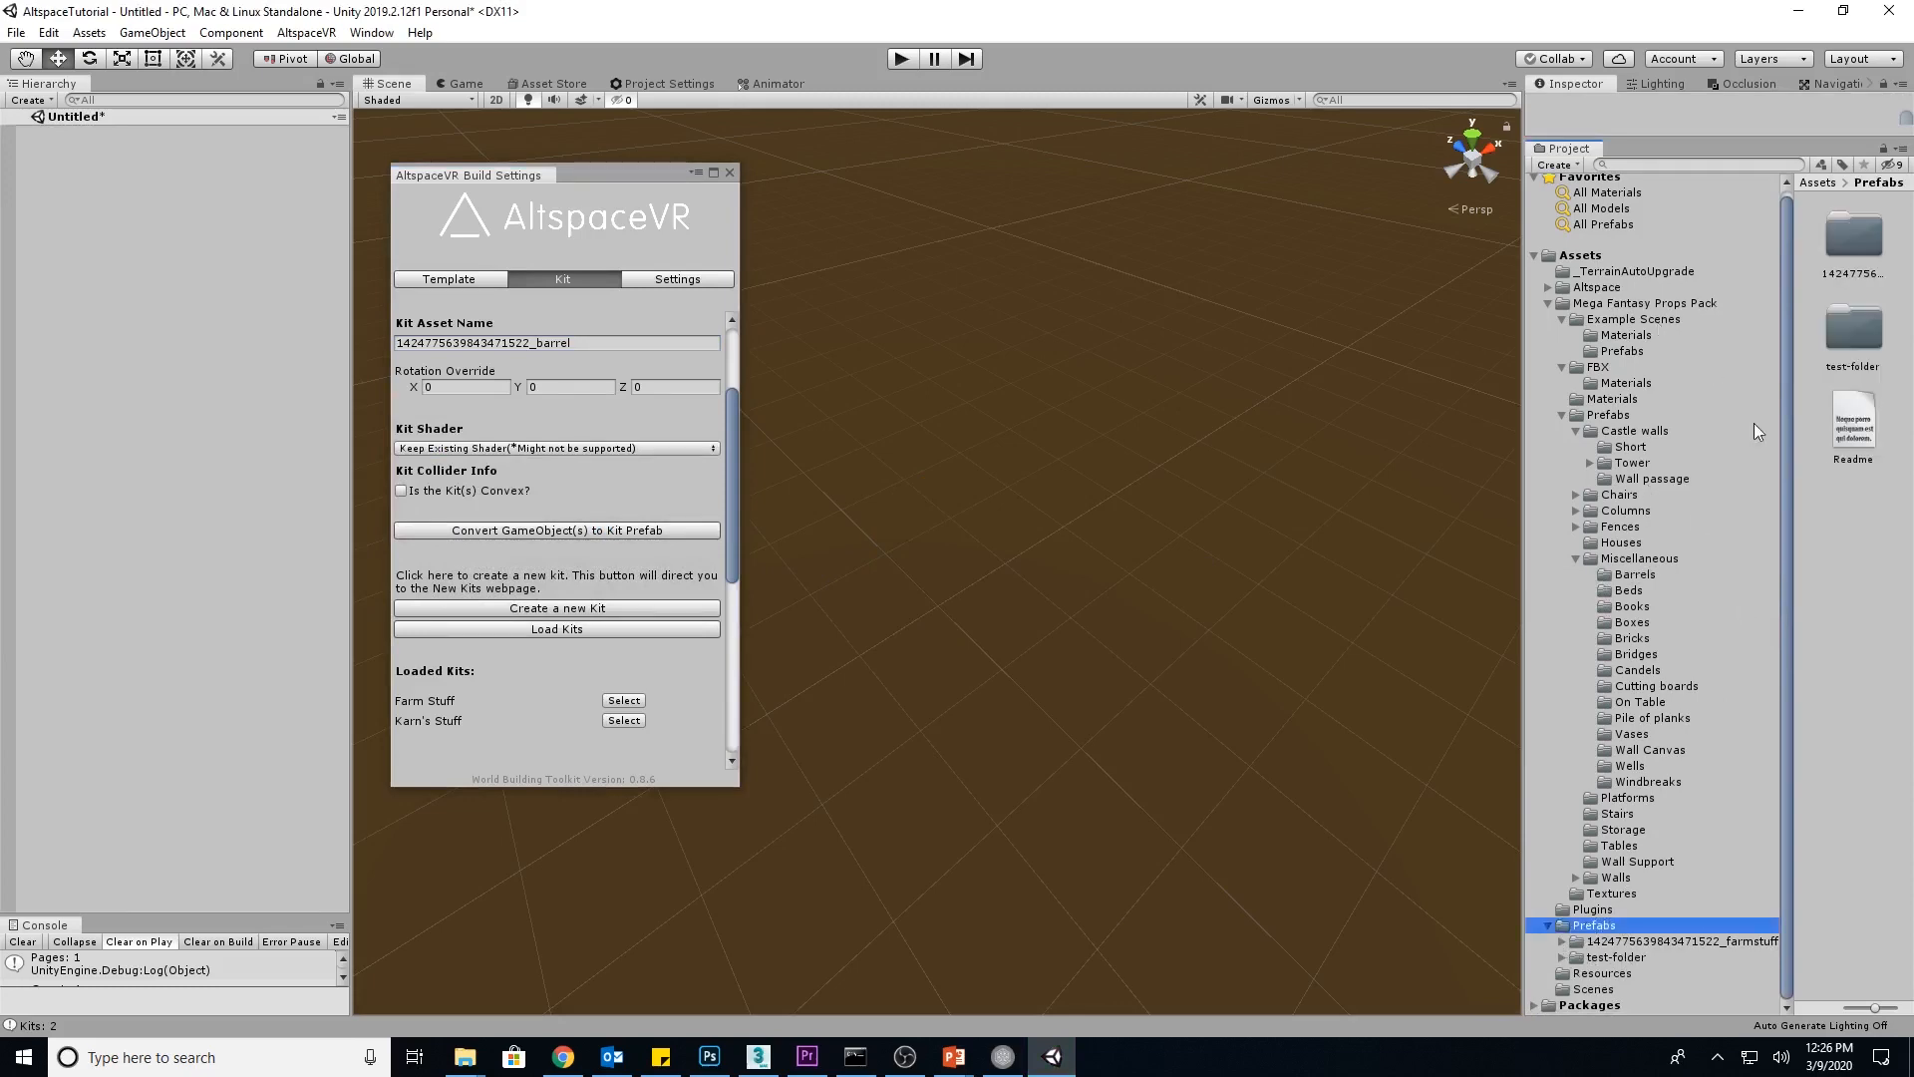
pyautogui.click(1636, 942)
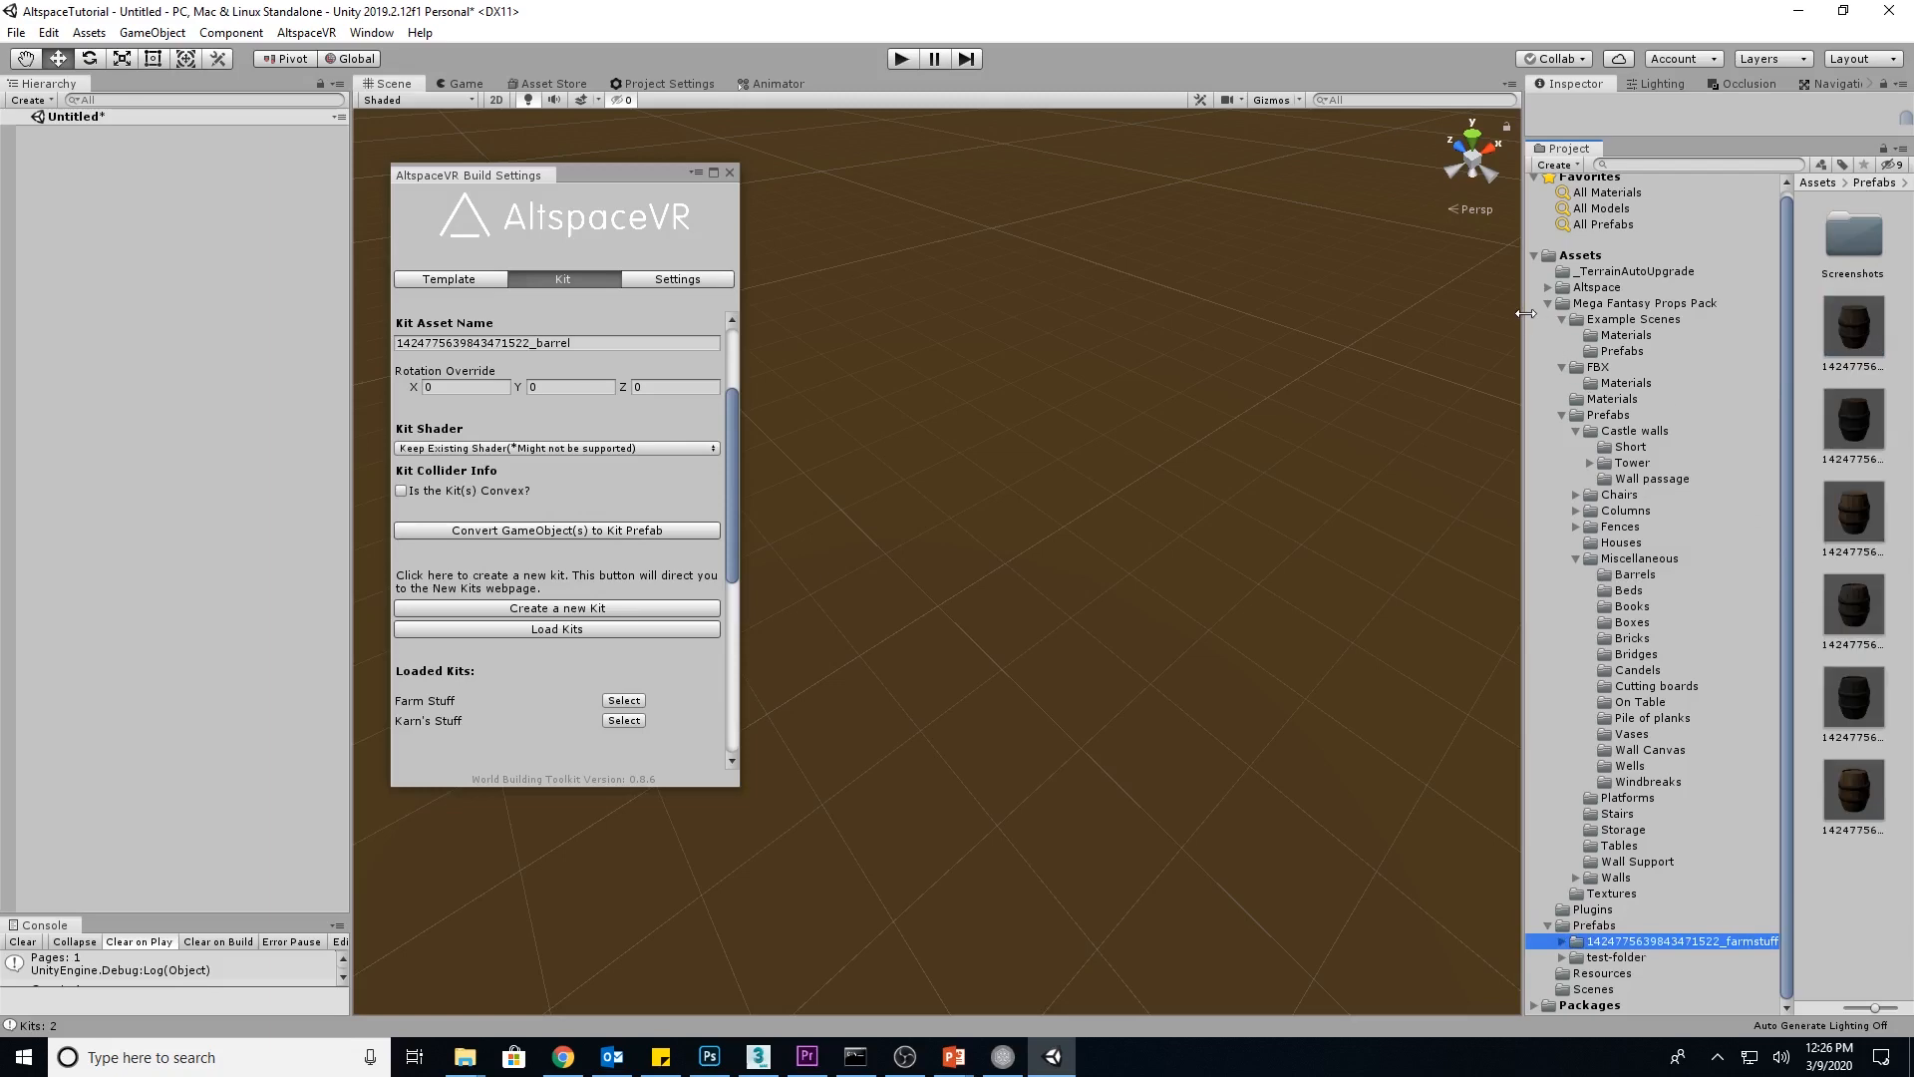
pyautogui.moveTo(1525, 313); pyautogui.dragTo(1364, 313)
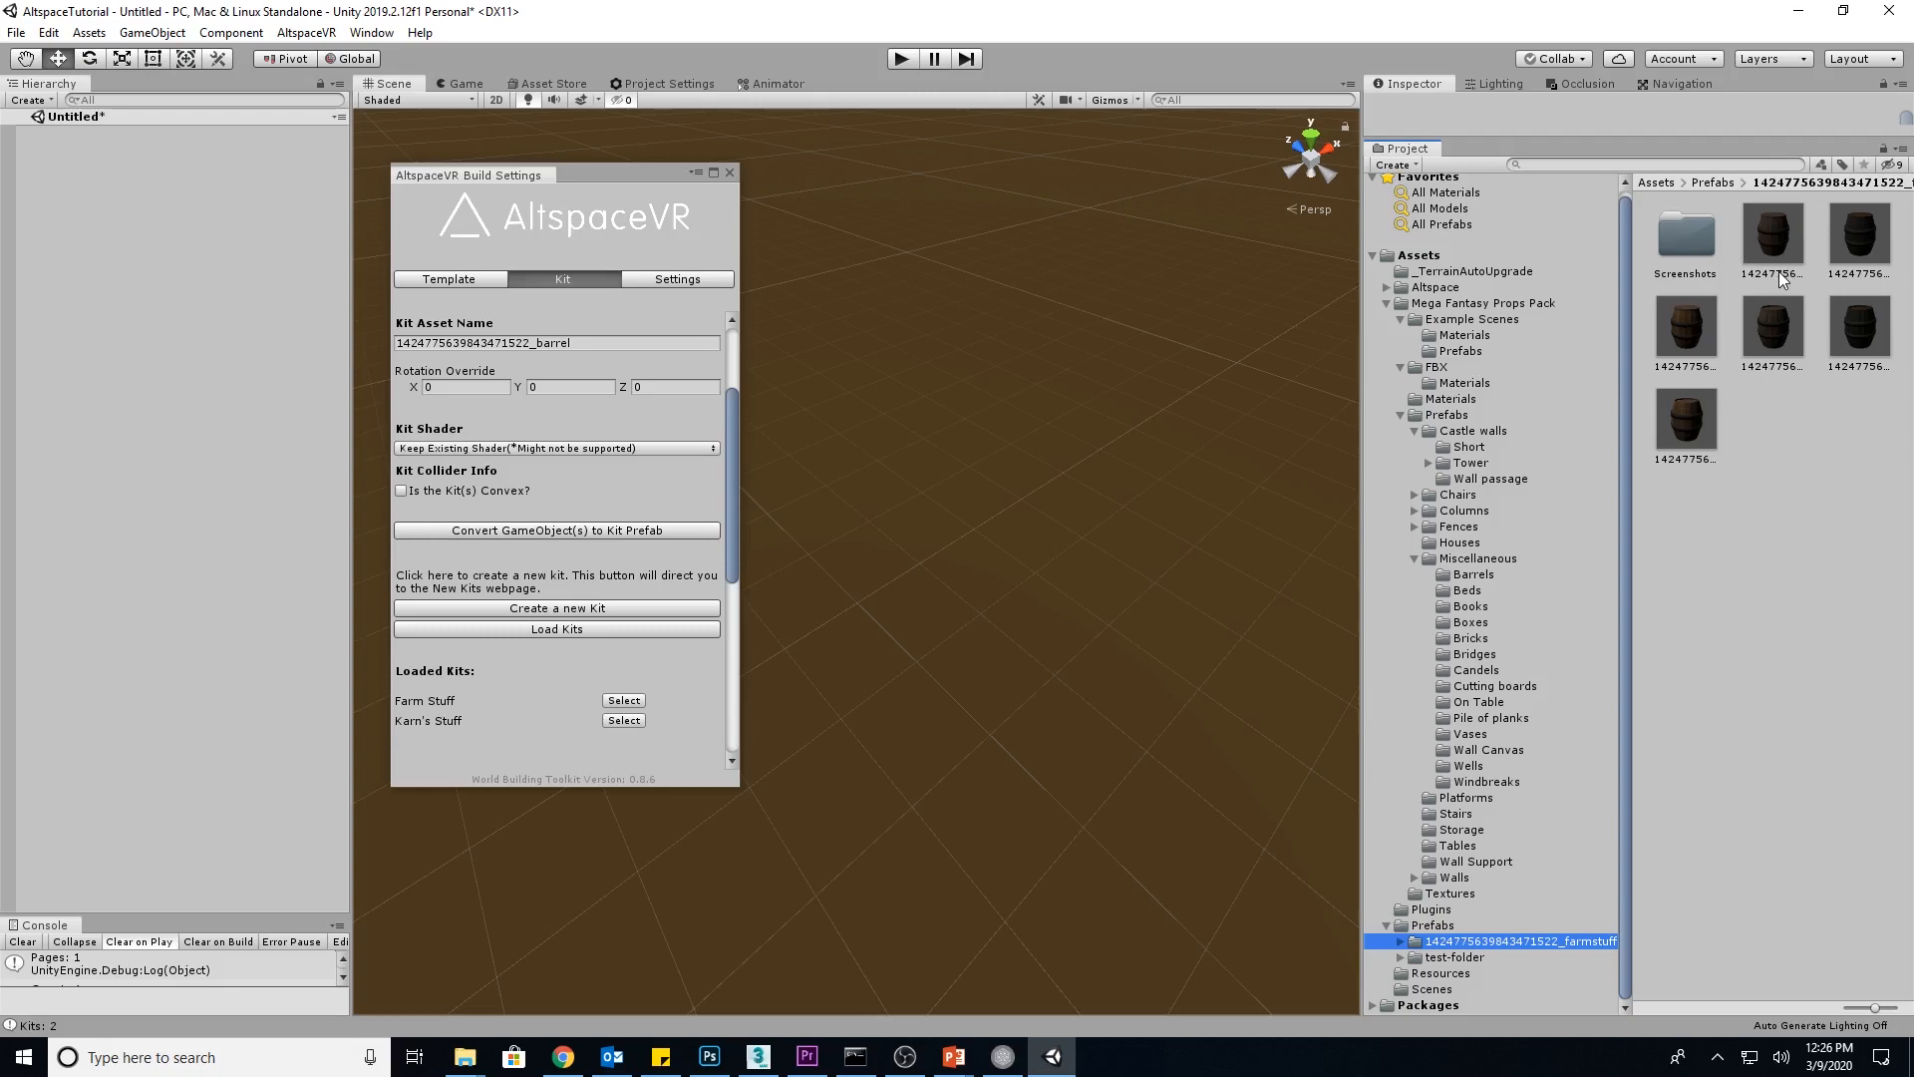
pyautogui.click(1774, 240)
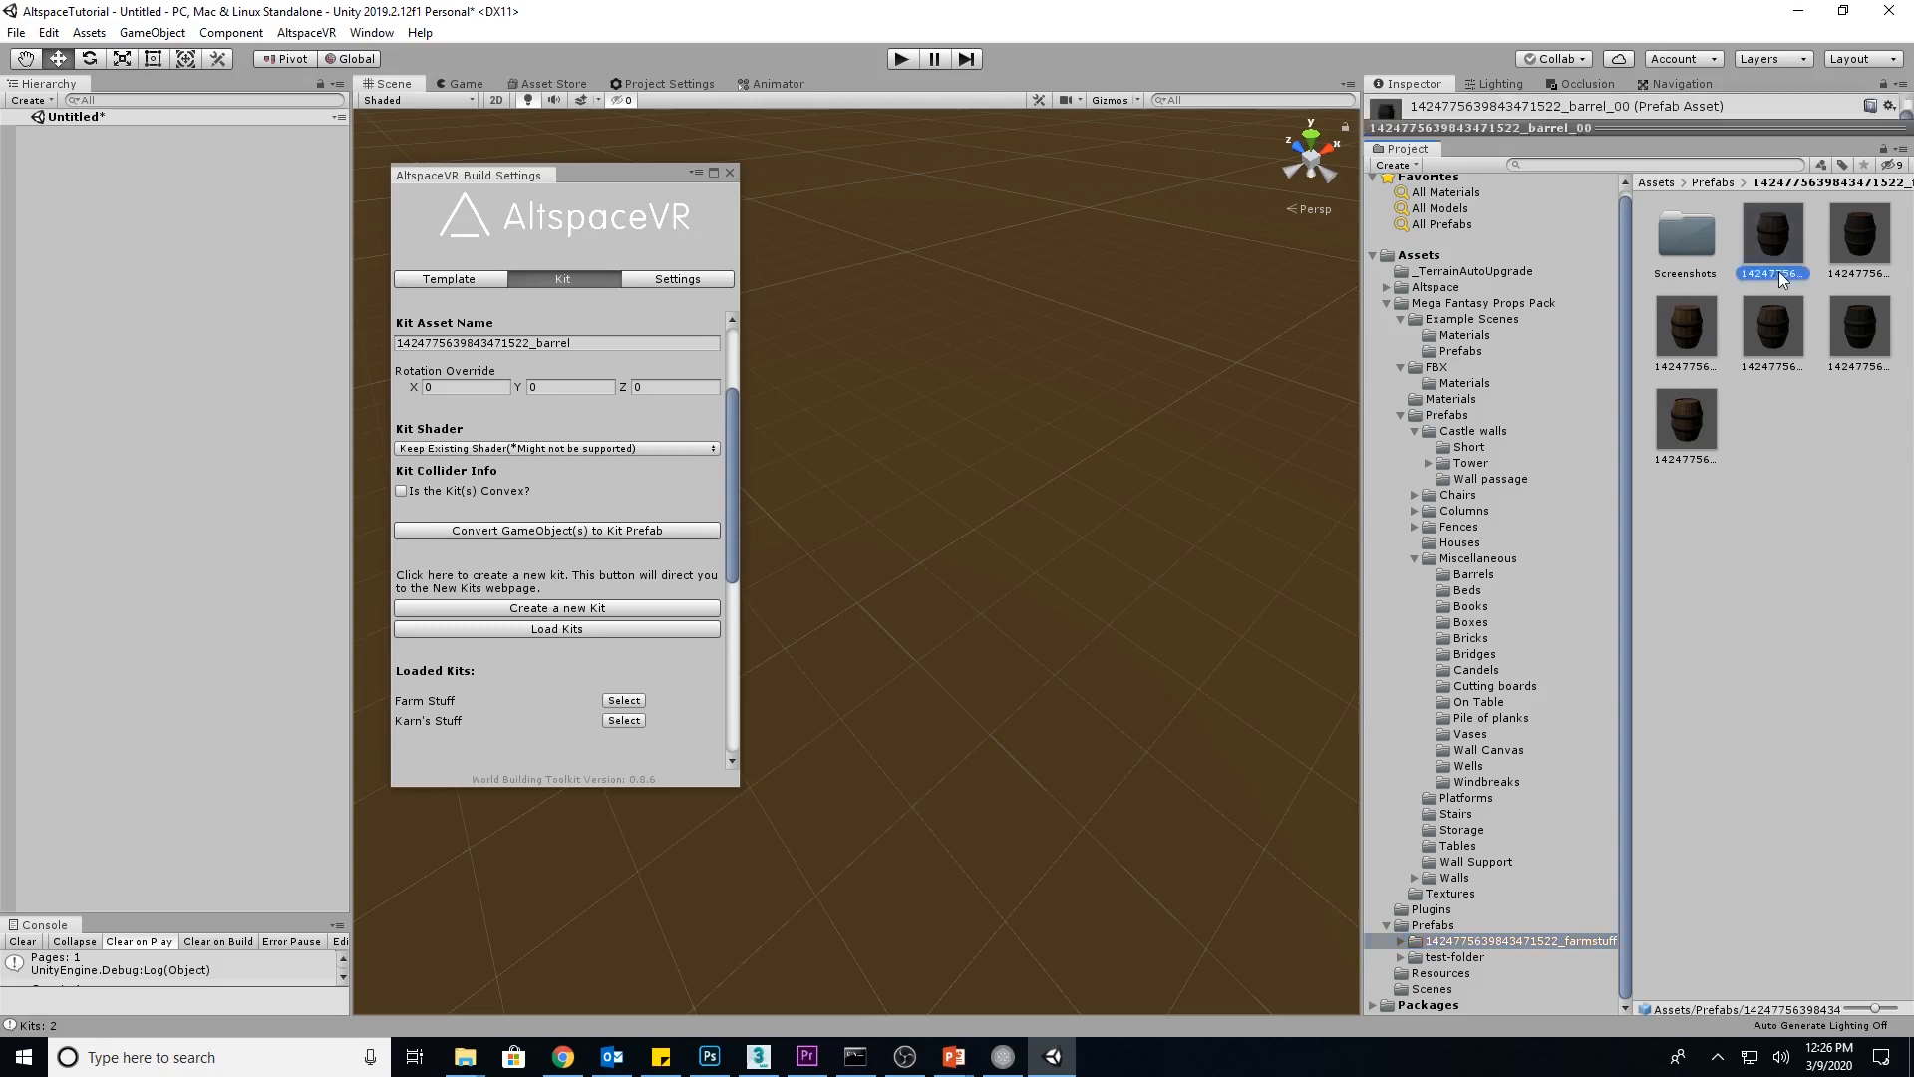
pyautogui.doubleClick(1696, 239)
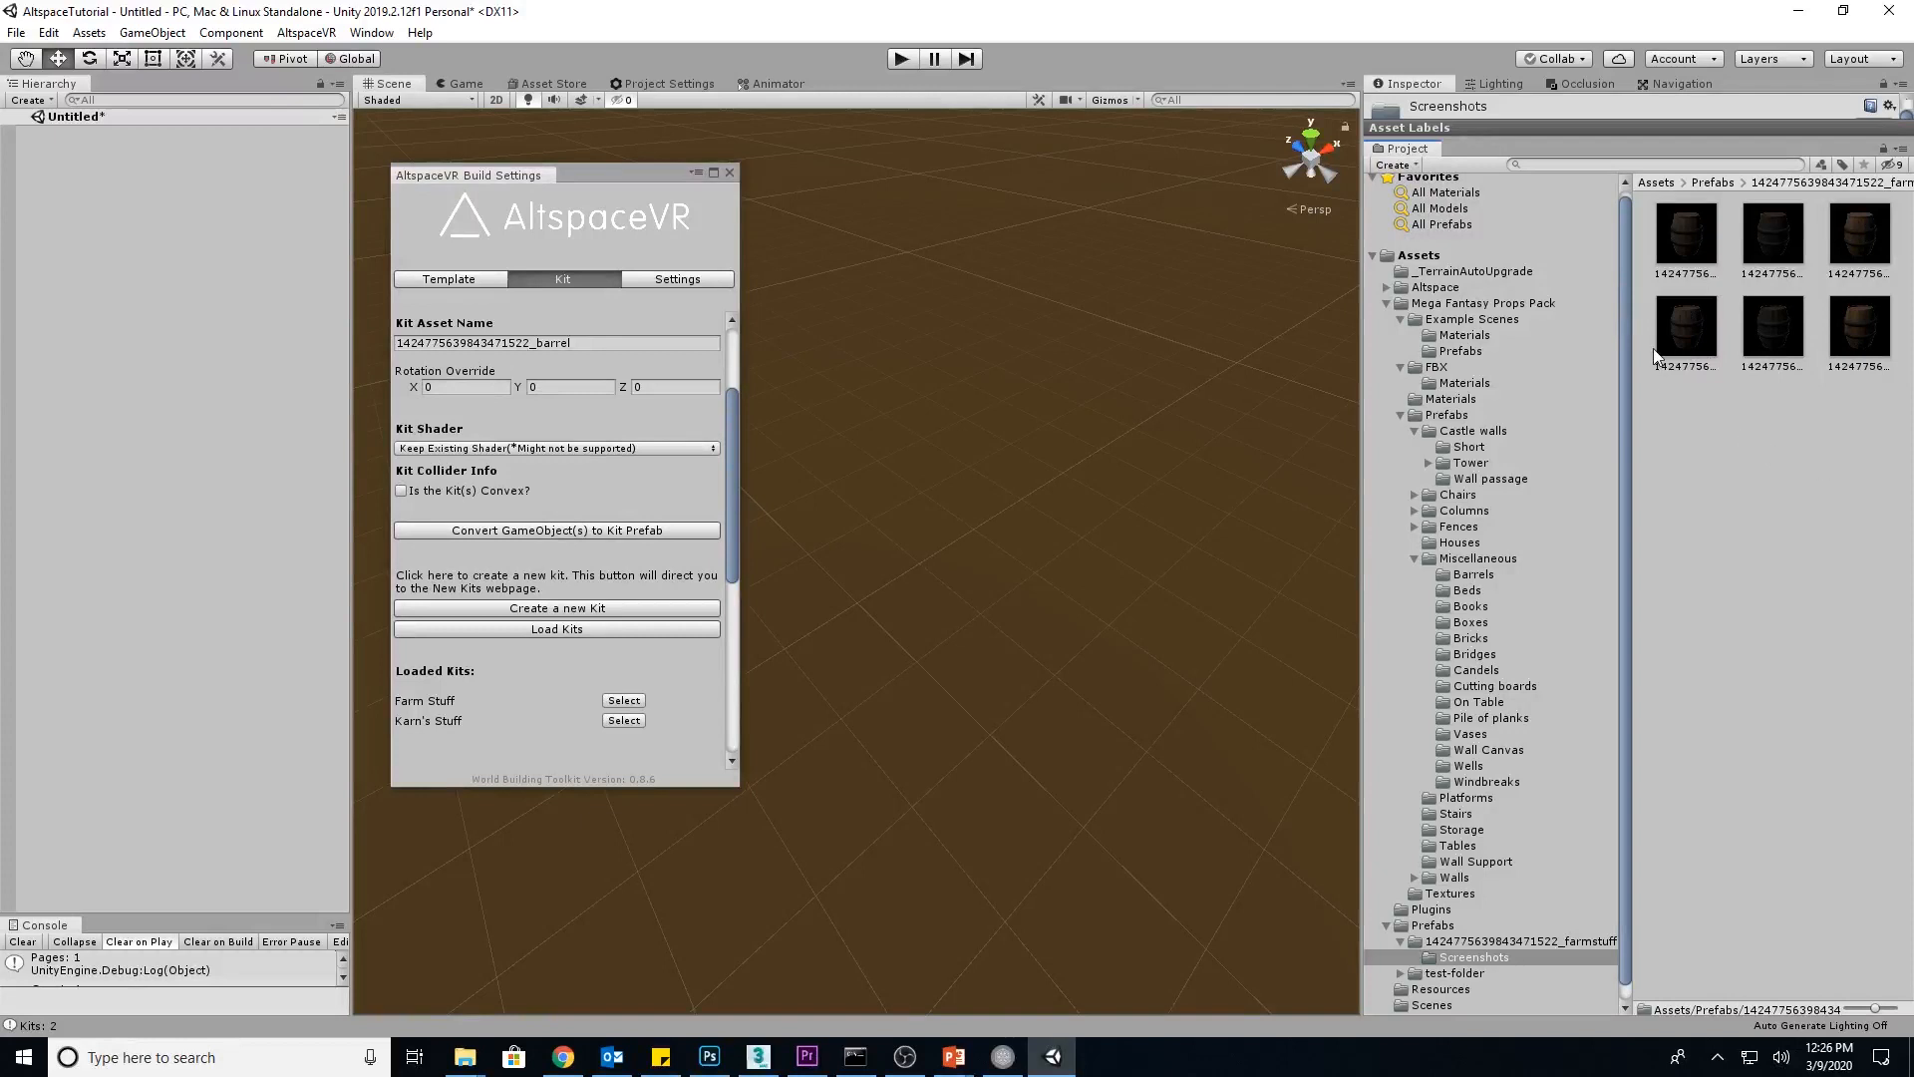
# Add the four big_fence prefabs from the props pack's Fences folder to the scene's hierarchy
pyautogui.click(1414, 526)
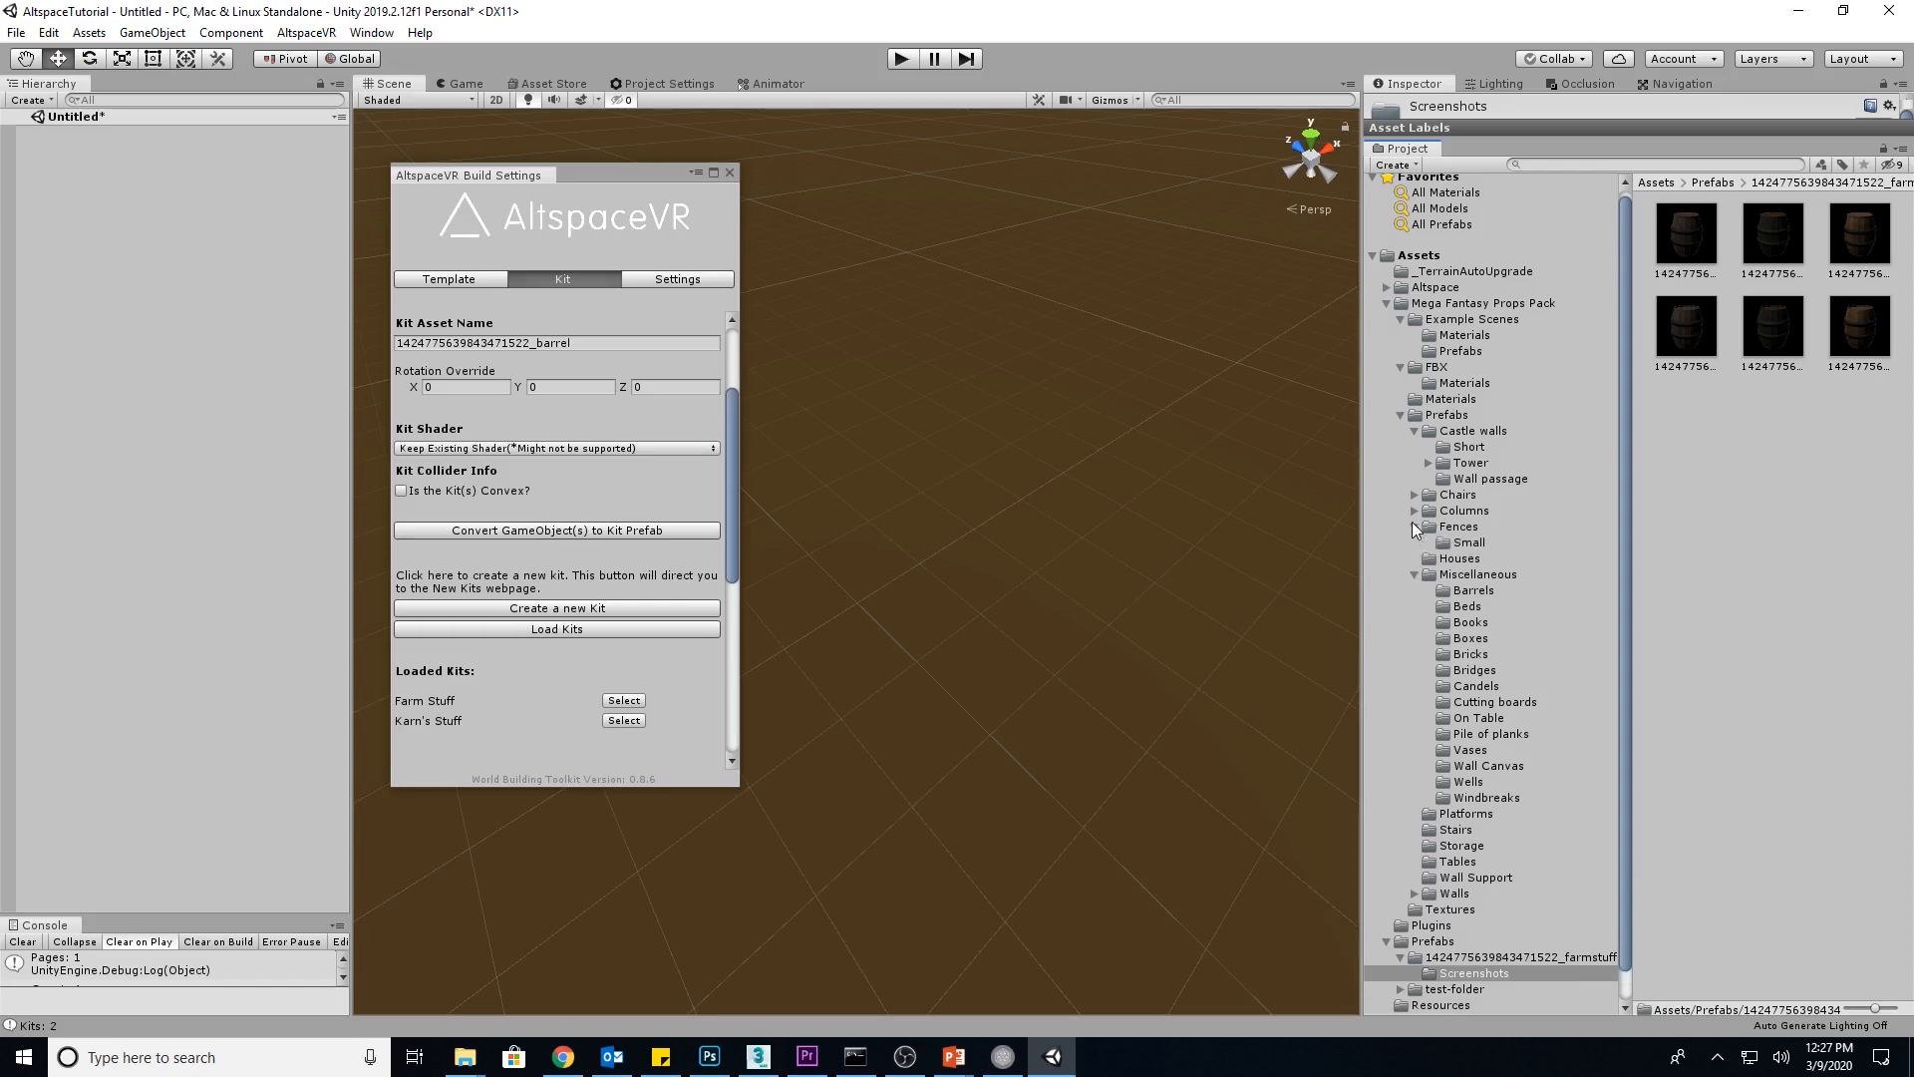
pyautogui.click(1470, 529)
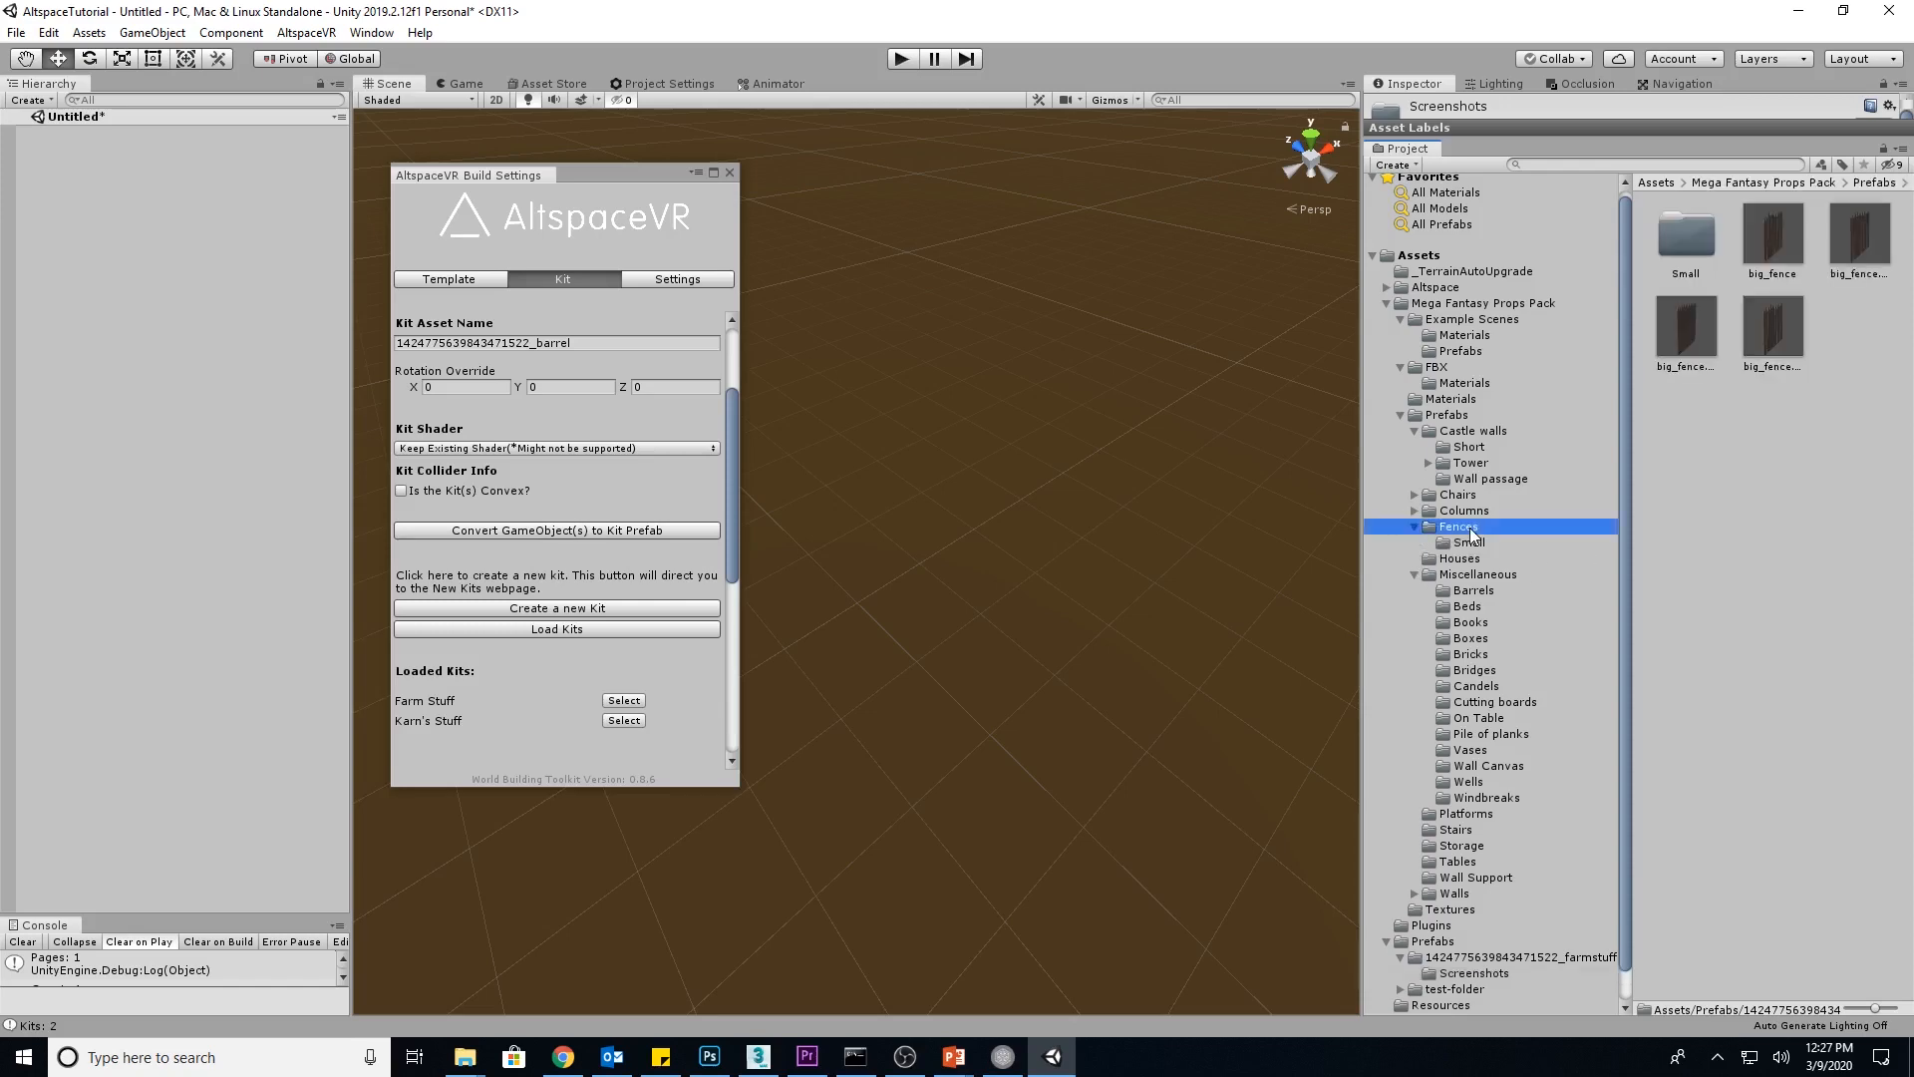
pyautogui.click(1767, 235)
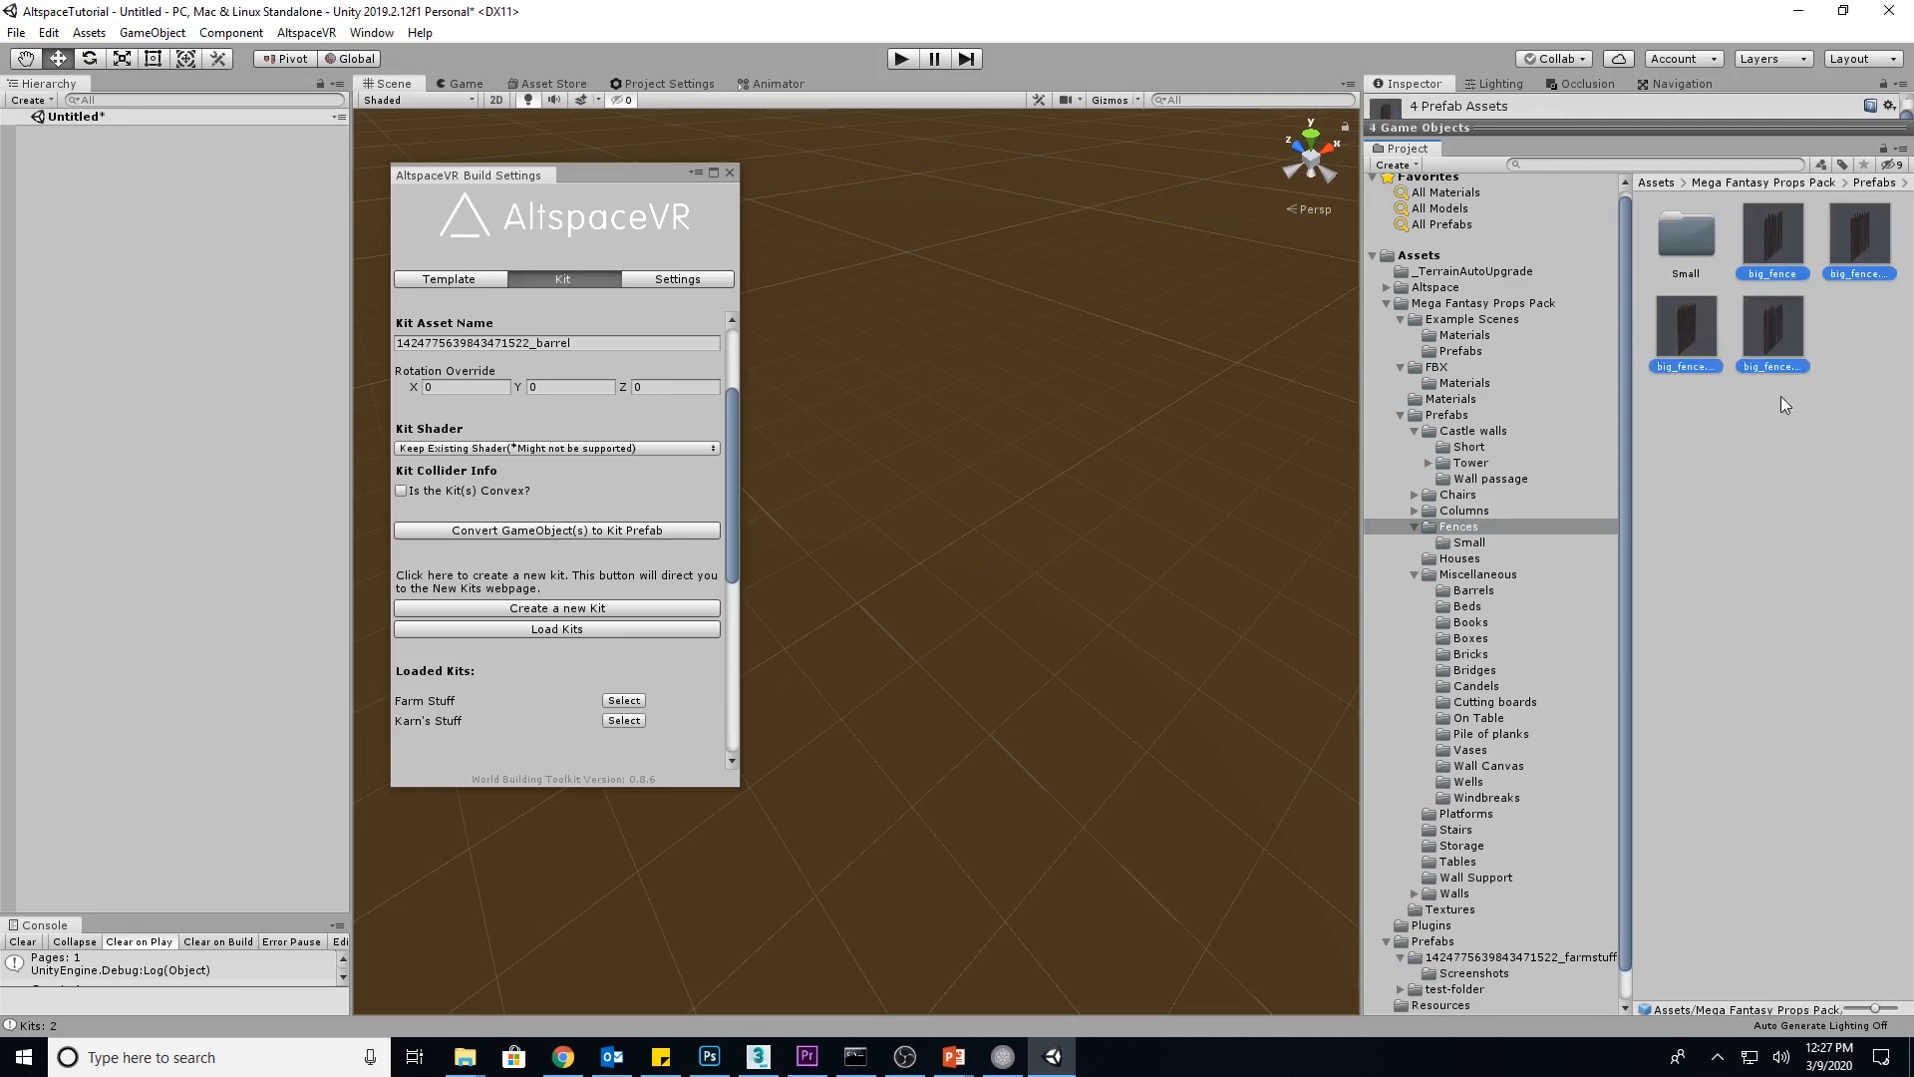
pyautogui.moveTo(1778, 241); pyautogui.dragTo(164, 272)
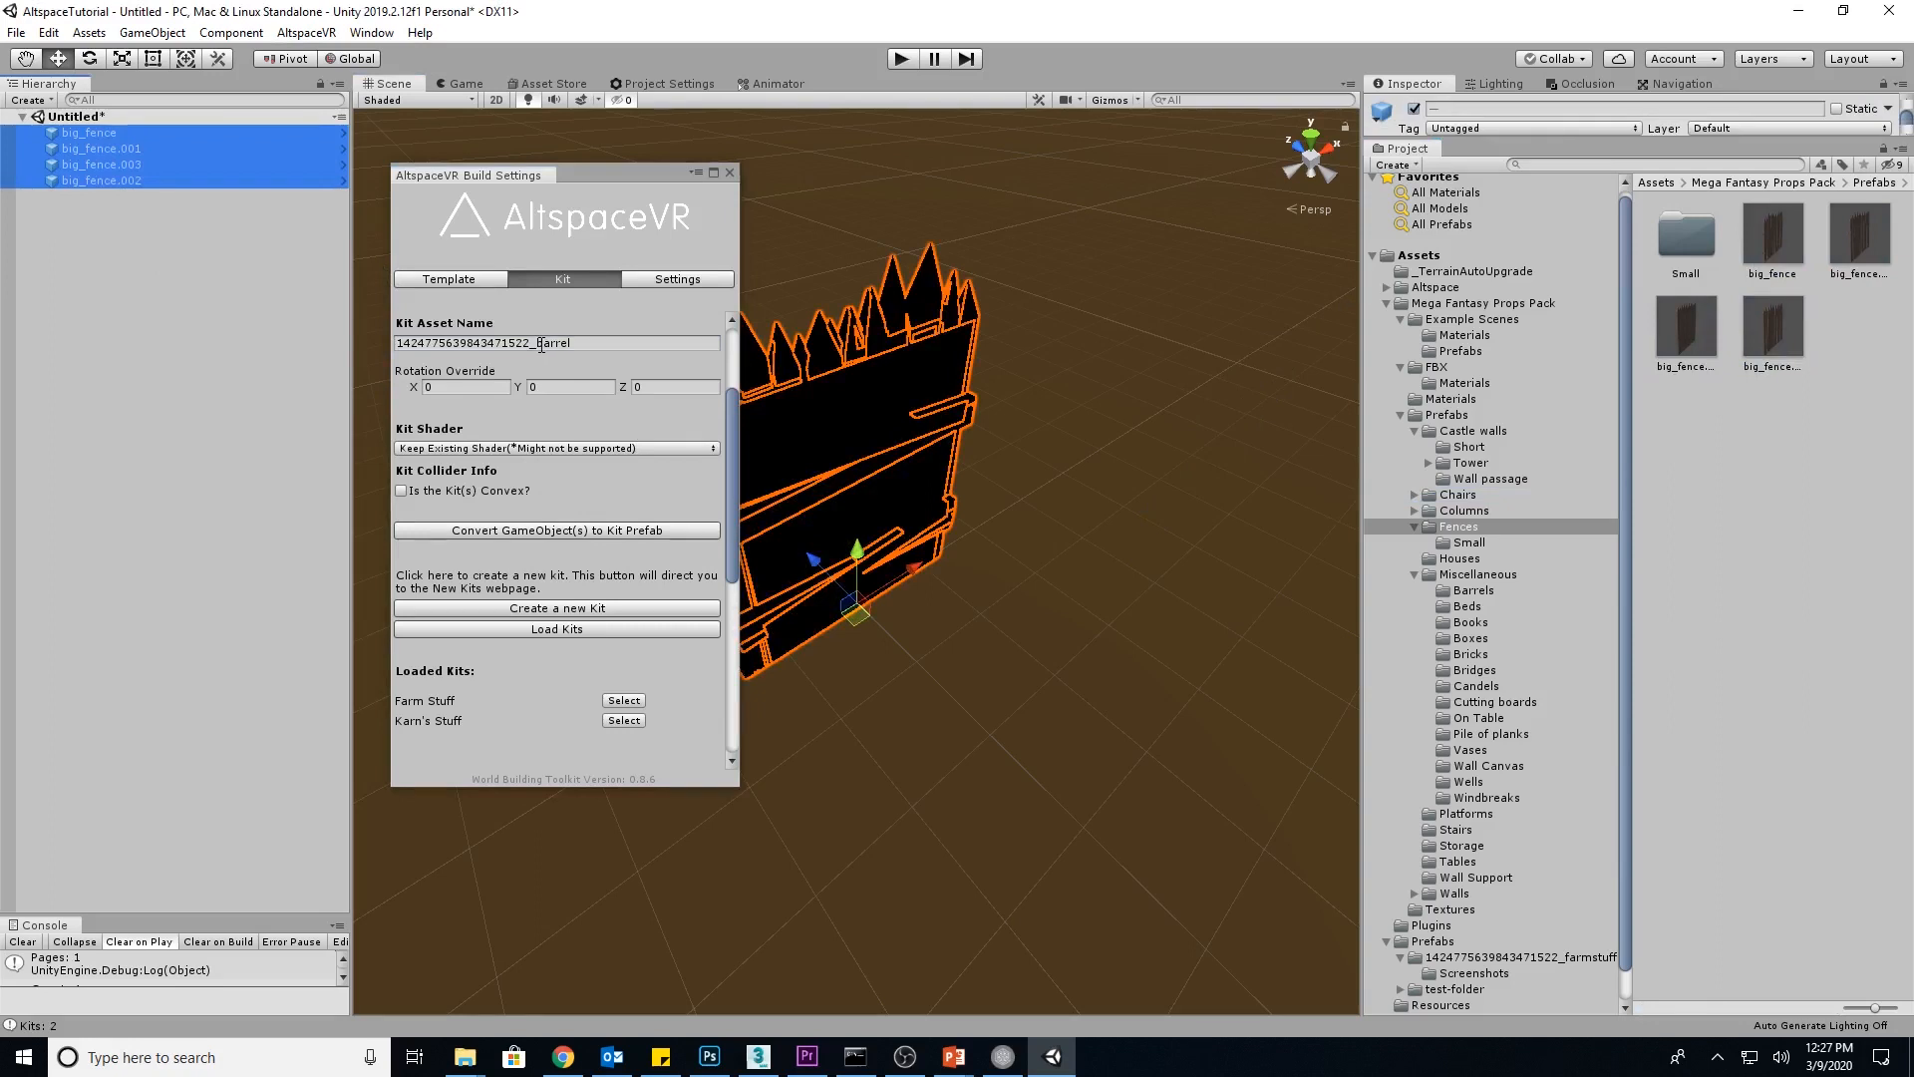
pyautogui.moveTo(537, 344); pyautogui.dragTo(719, 363)
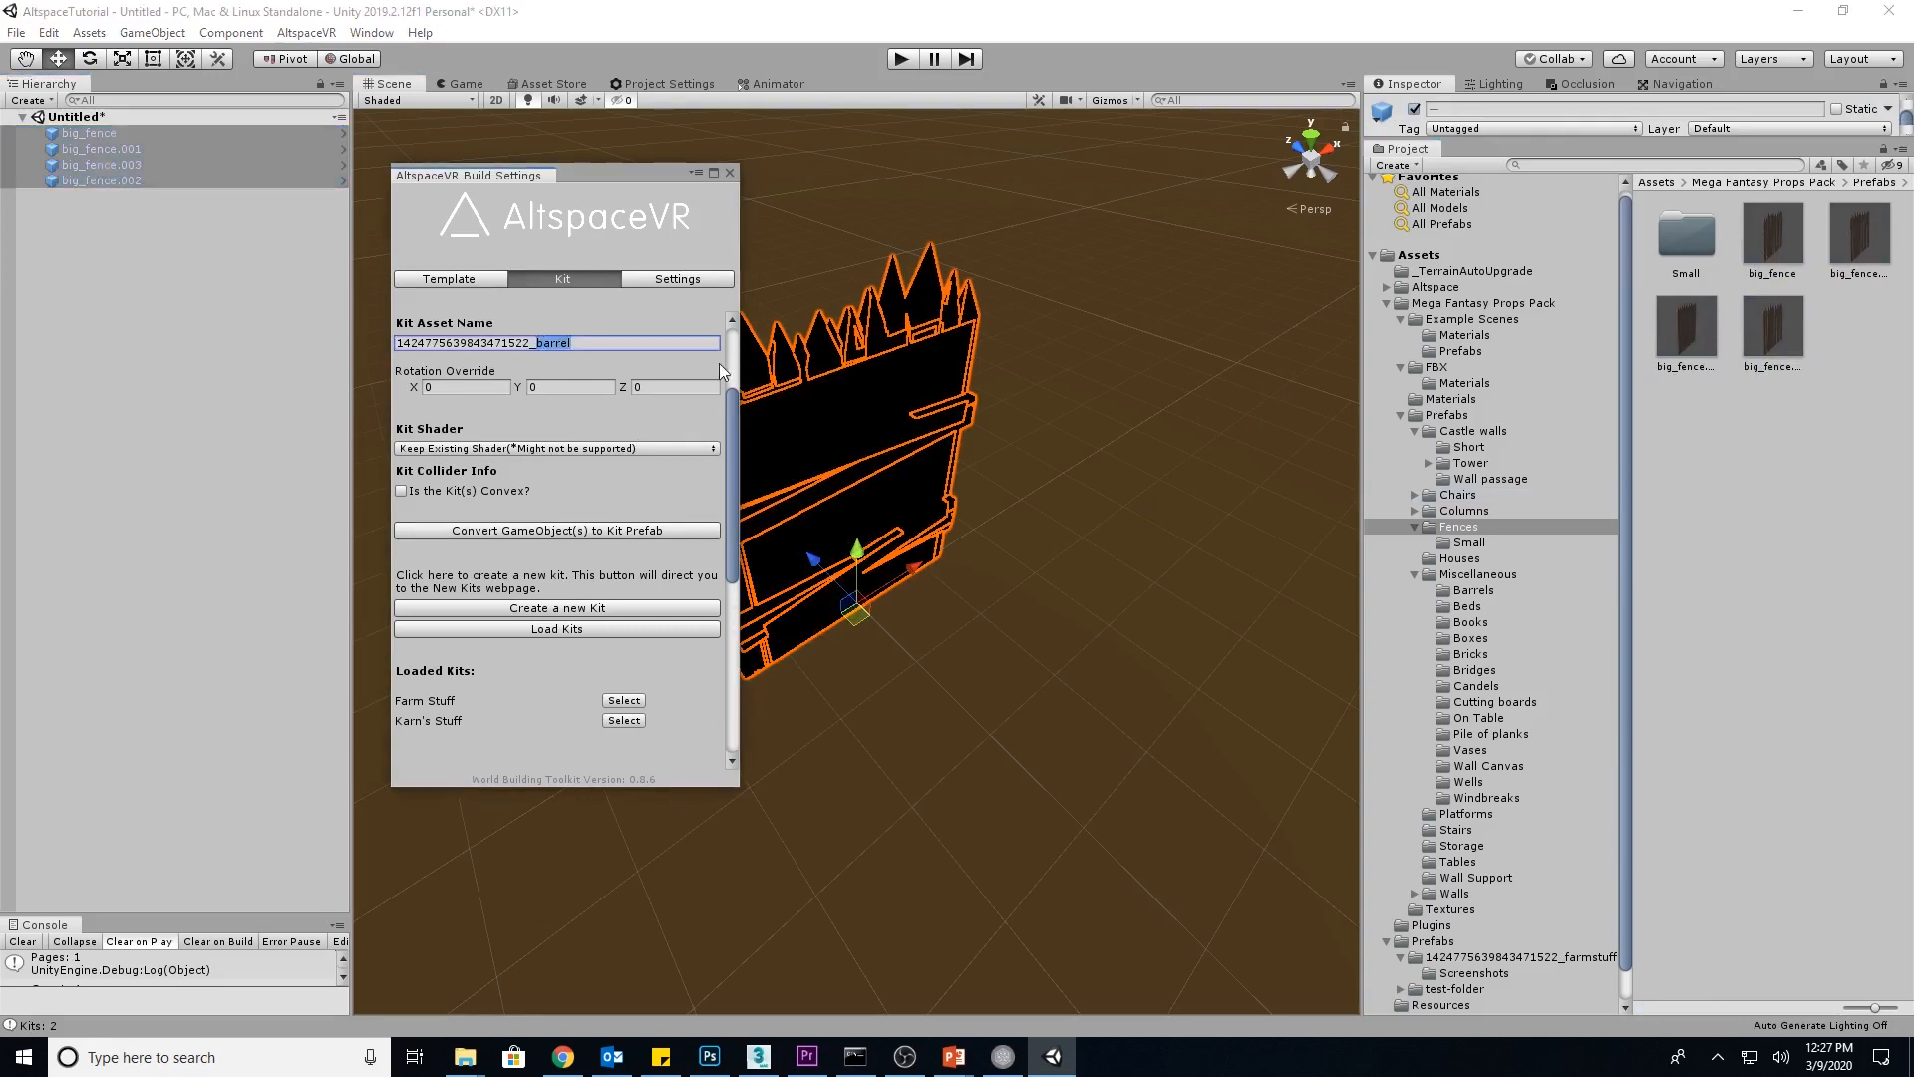
pyautogui.write('Fence')
pyautogui.moveTo(732, 439); pyautogui.dragTo(731, 359)
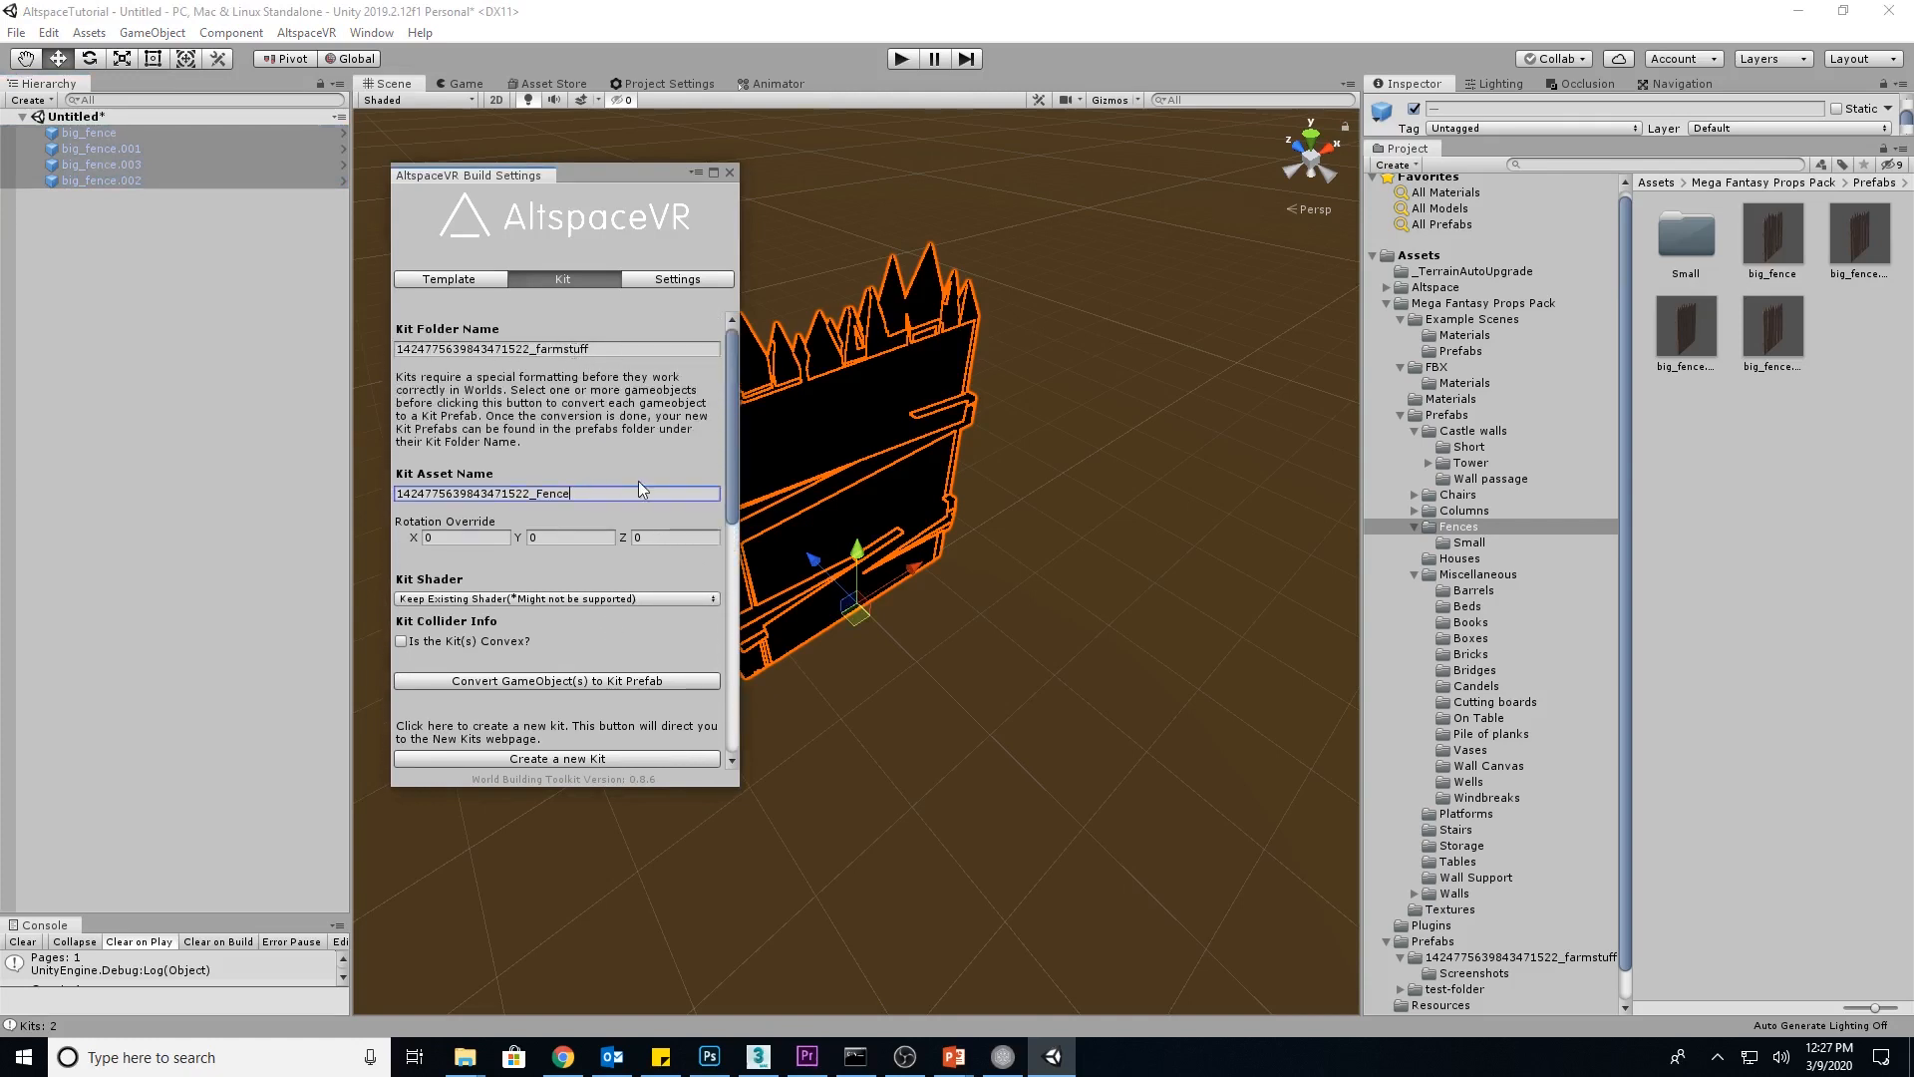
pyautogui.moveTo(733, 438); pyautogui.dragTo(726, 489)
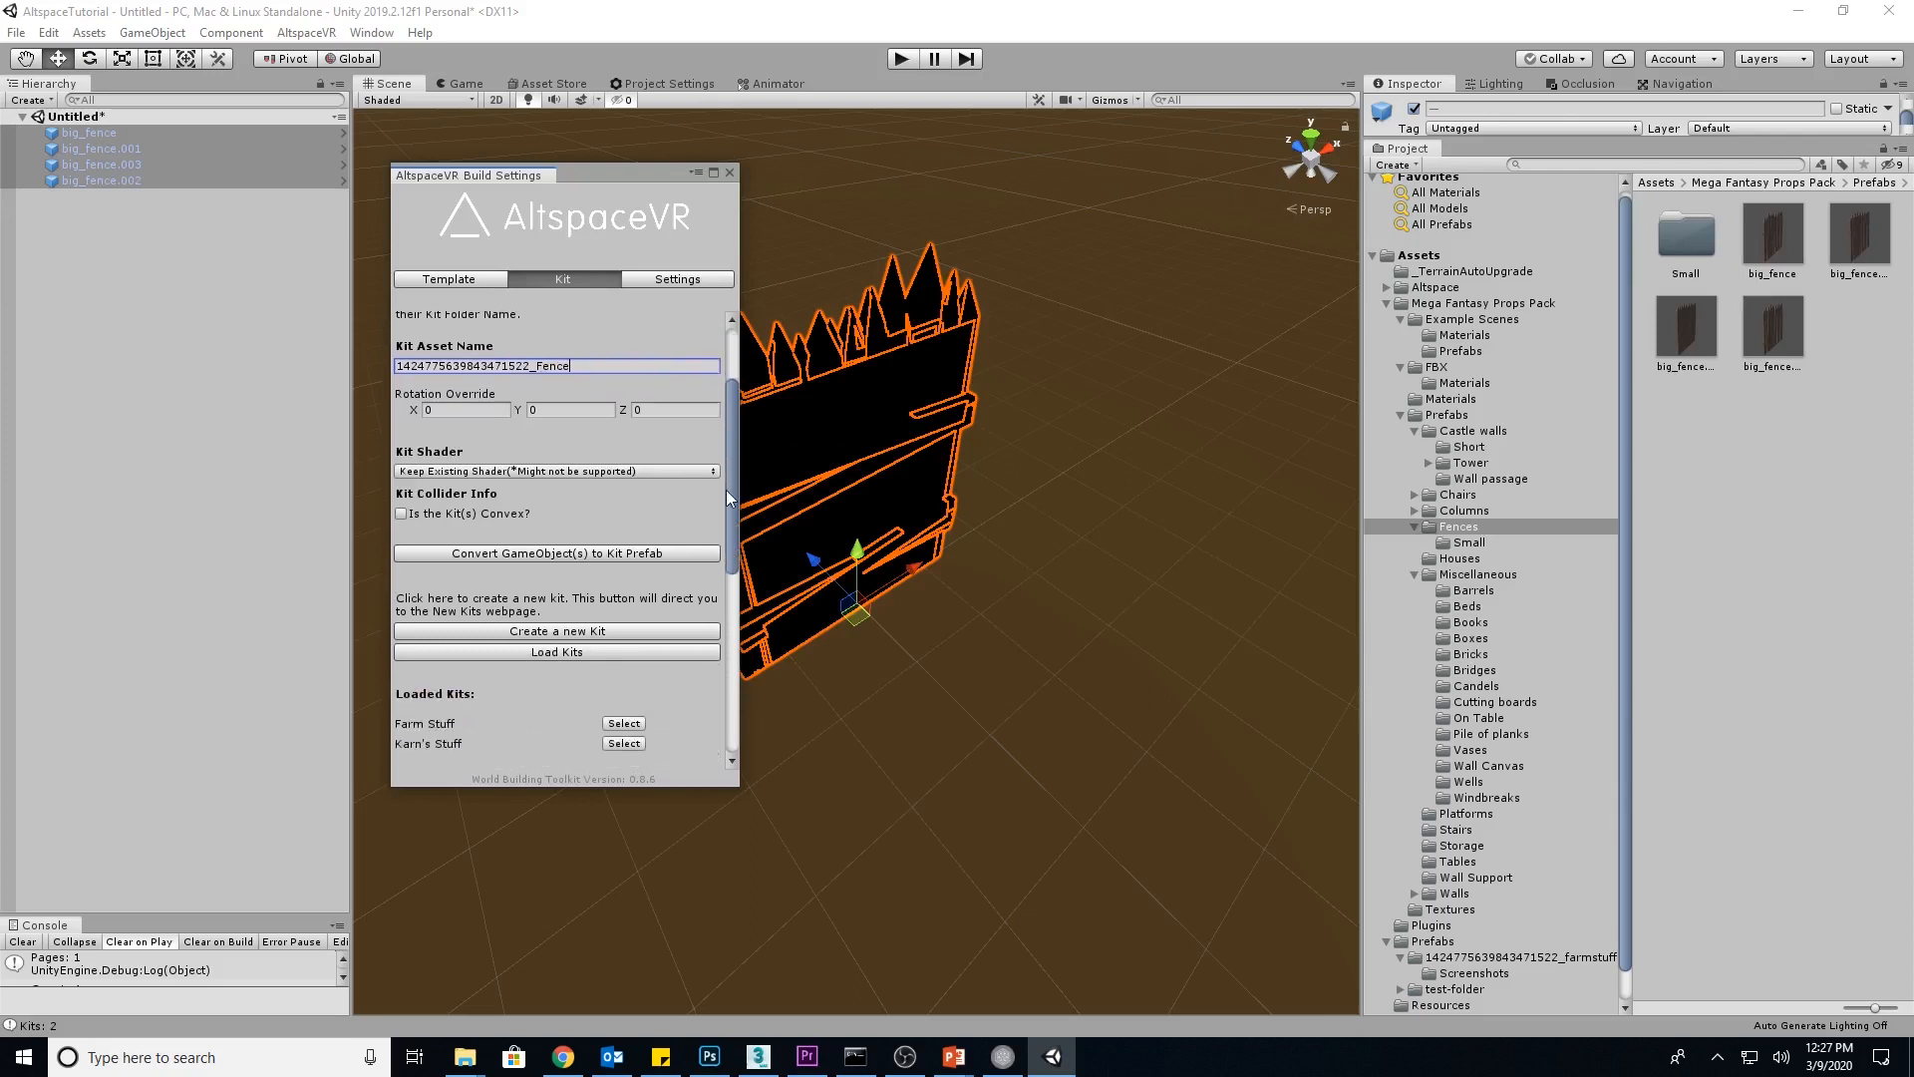
pyautogui.click(533, 547)
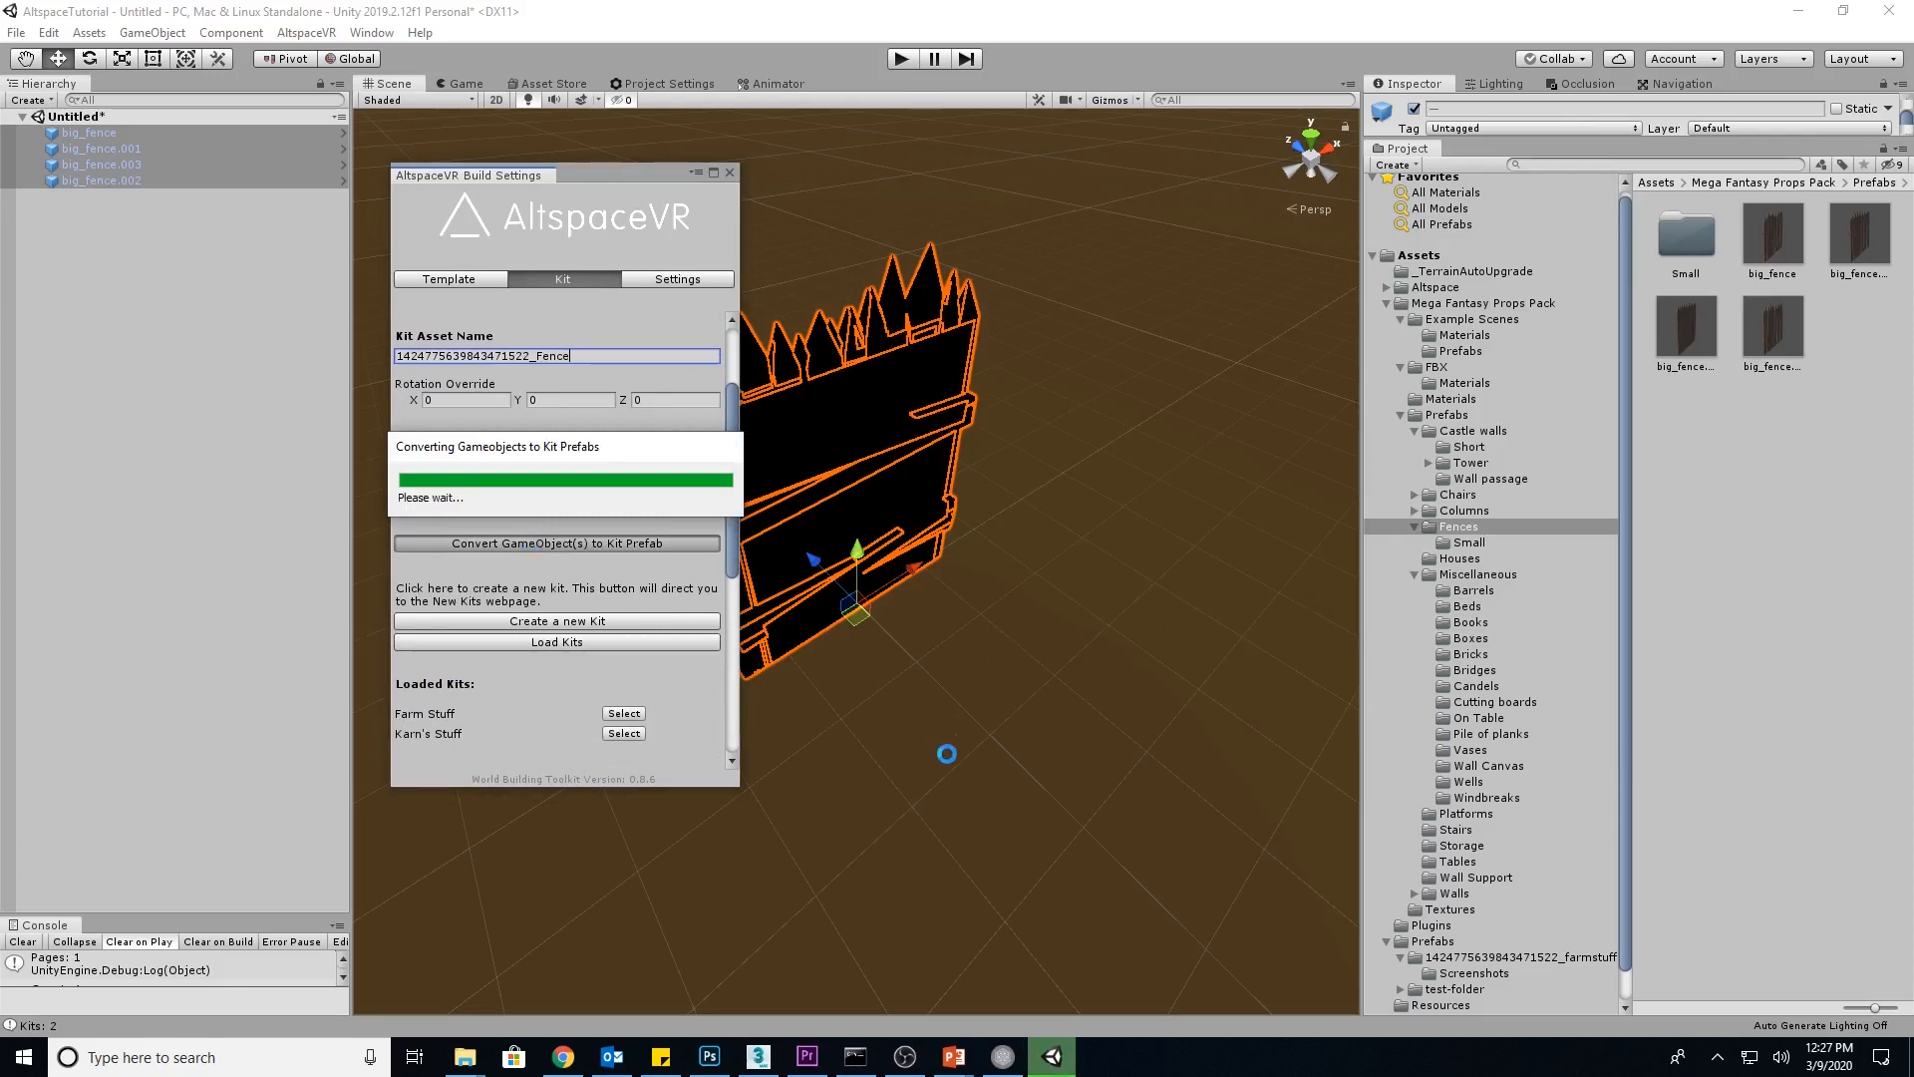
pyautogui.click(1474, 959)
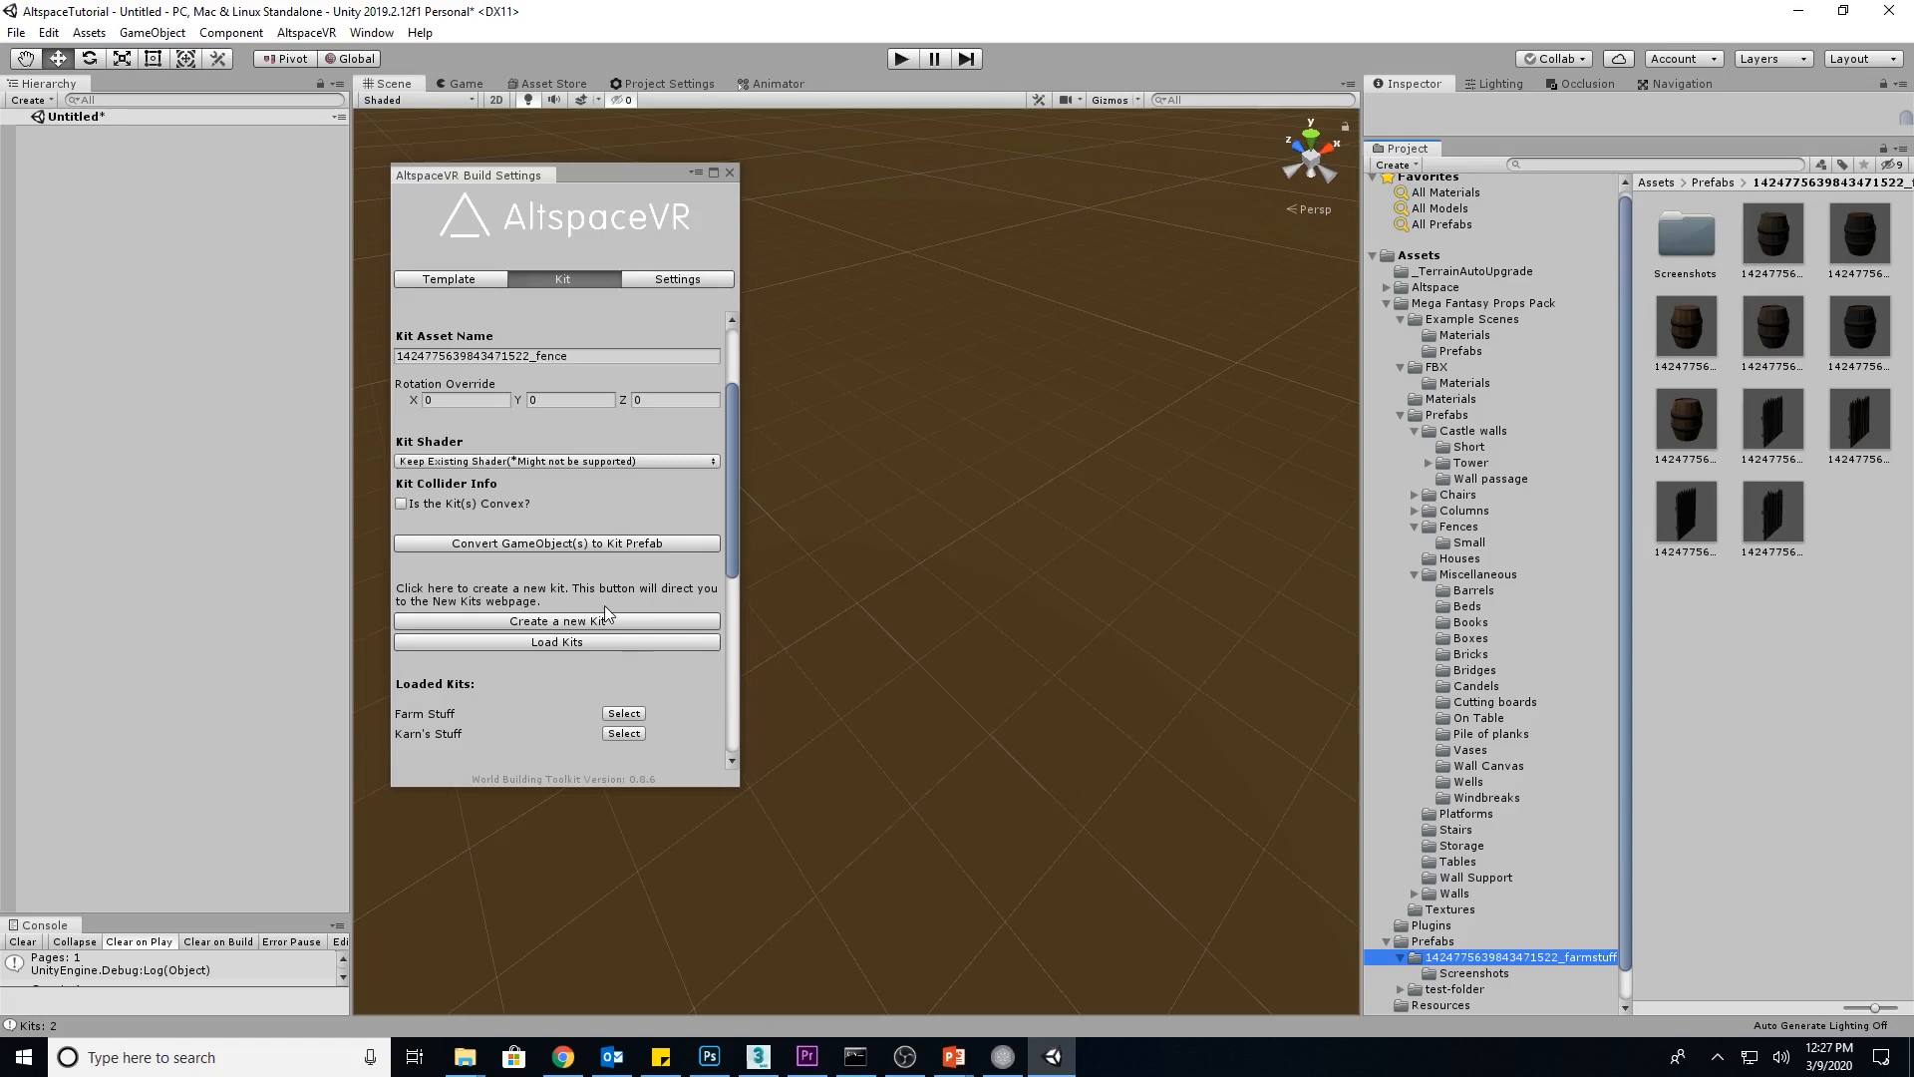
pyautogui.moveTo(728, 547); pyautogui.dragTo(729, 593)
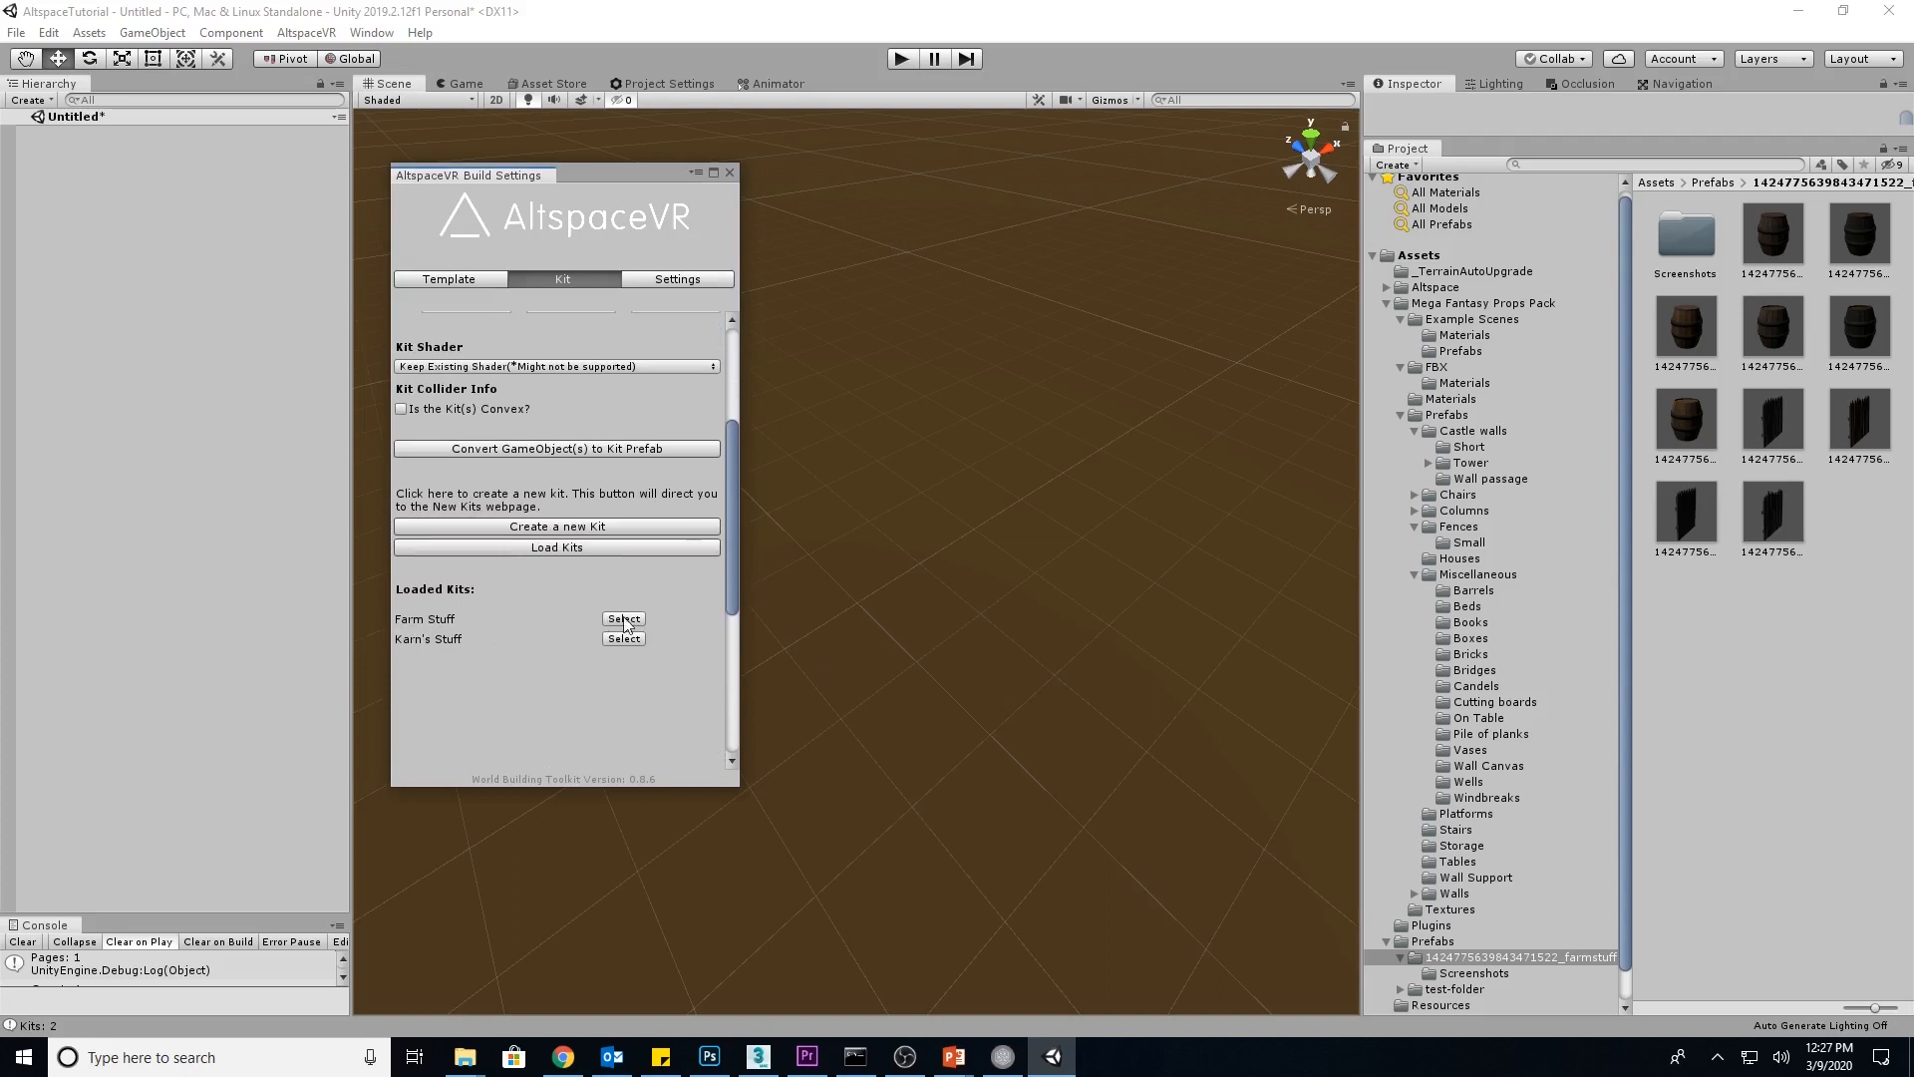
pyautogui.moveTo(733, 562); pyautogui.dragTo(728, 716)
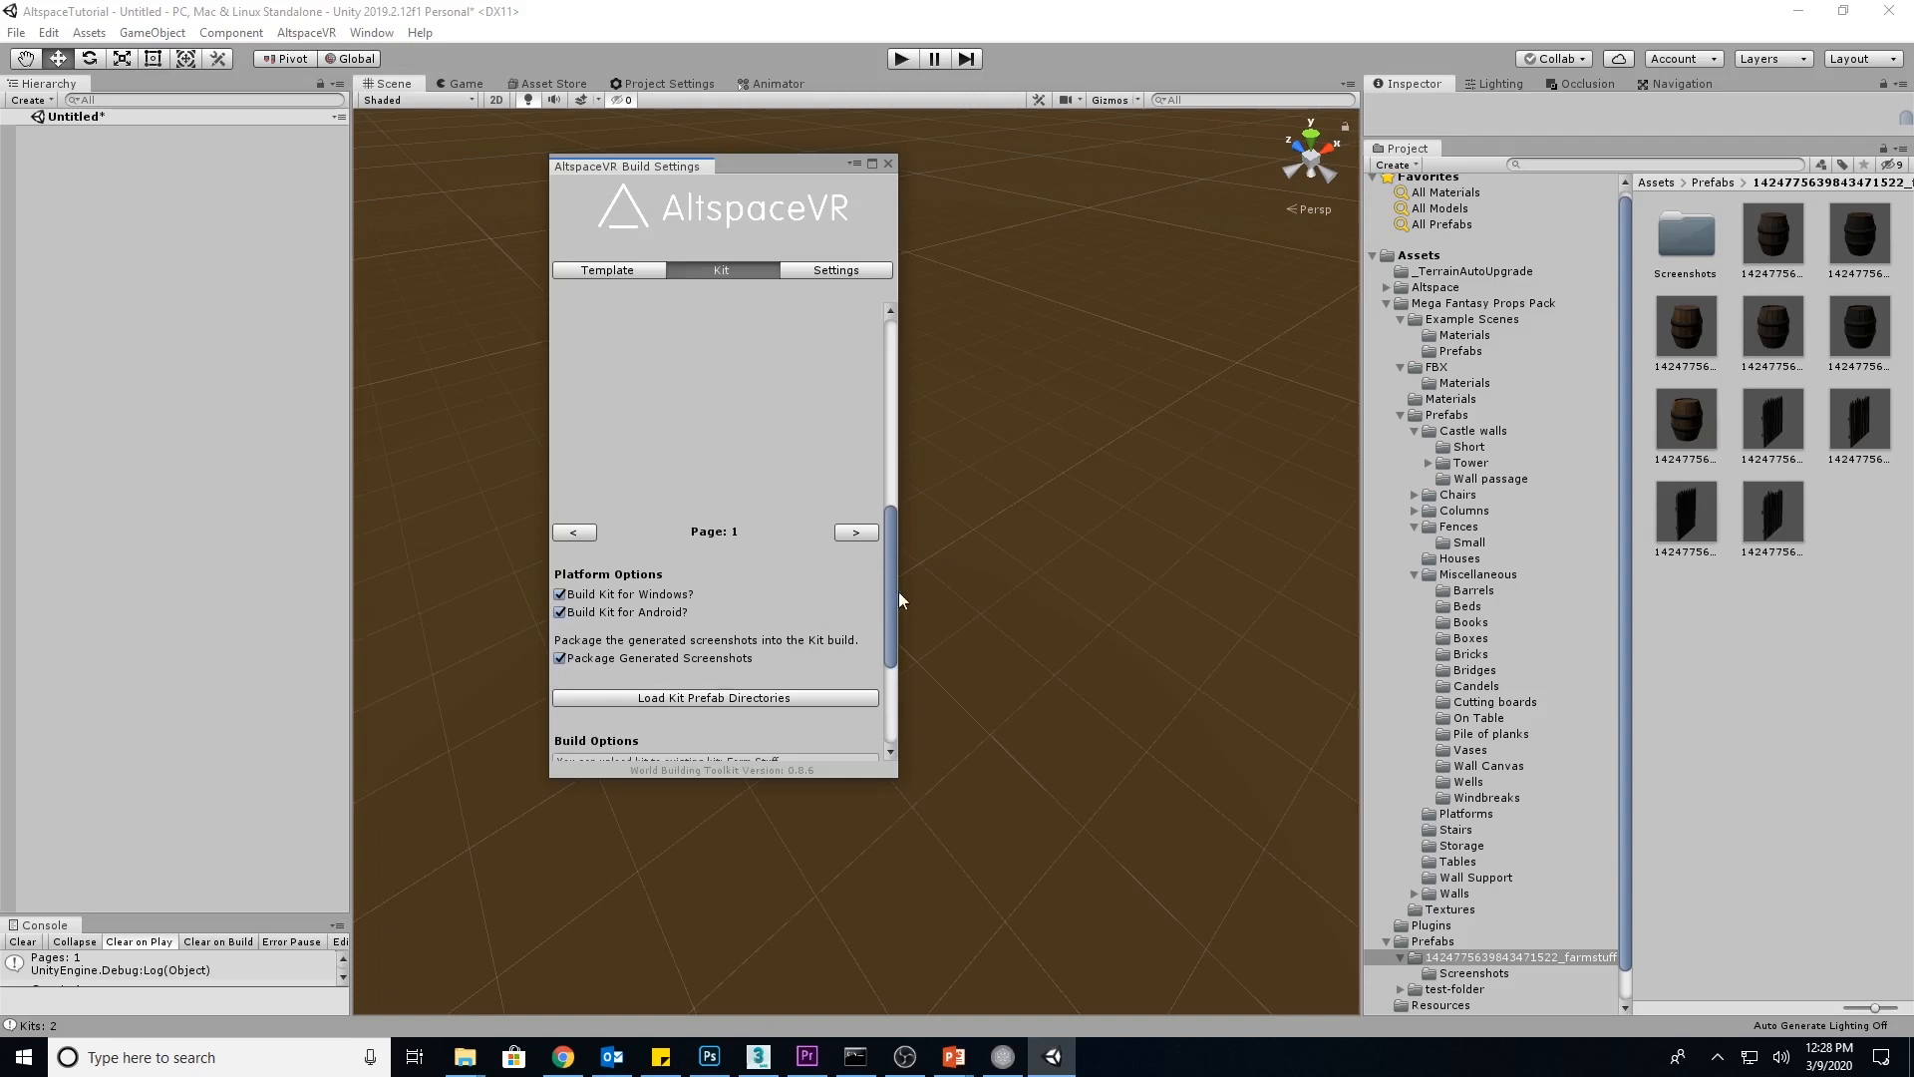
pyautogui.moveTo(889, 594); pyautogui.dragTo(882, 670)
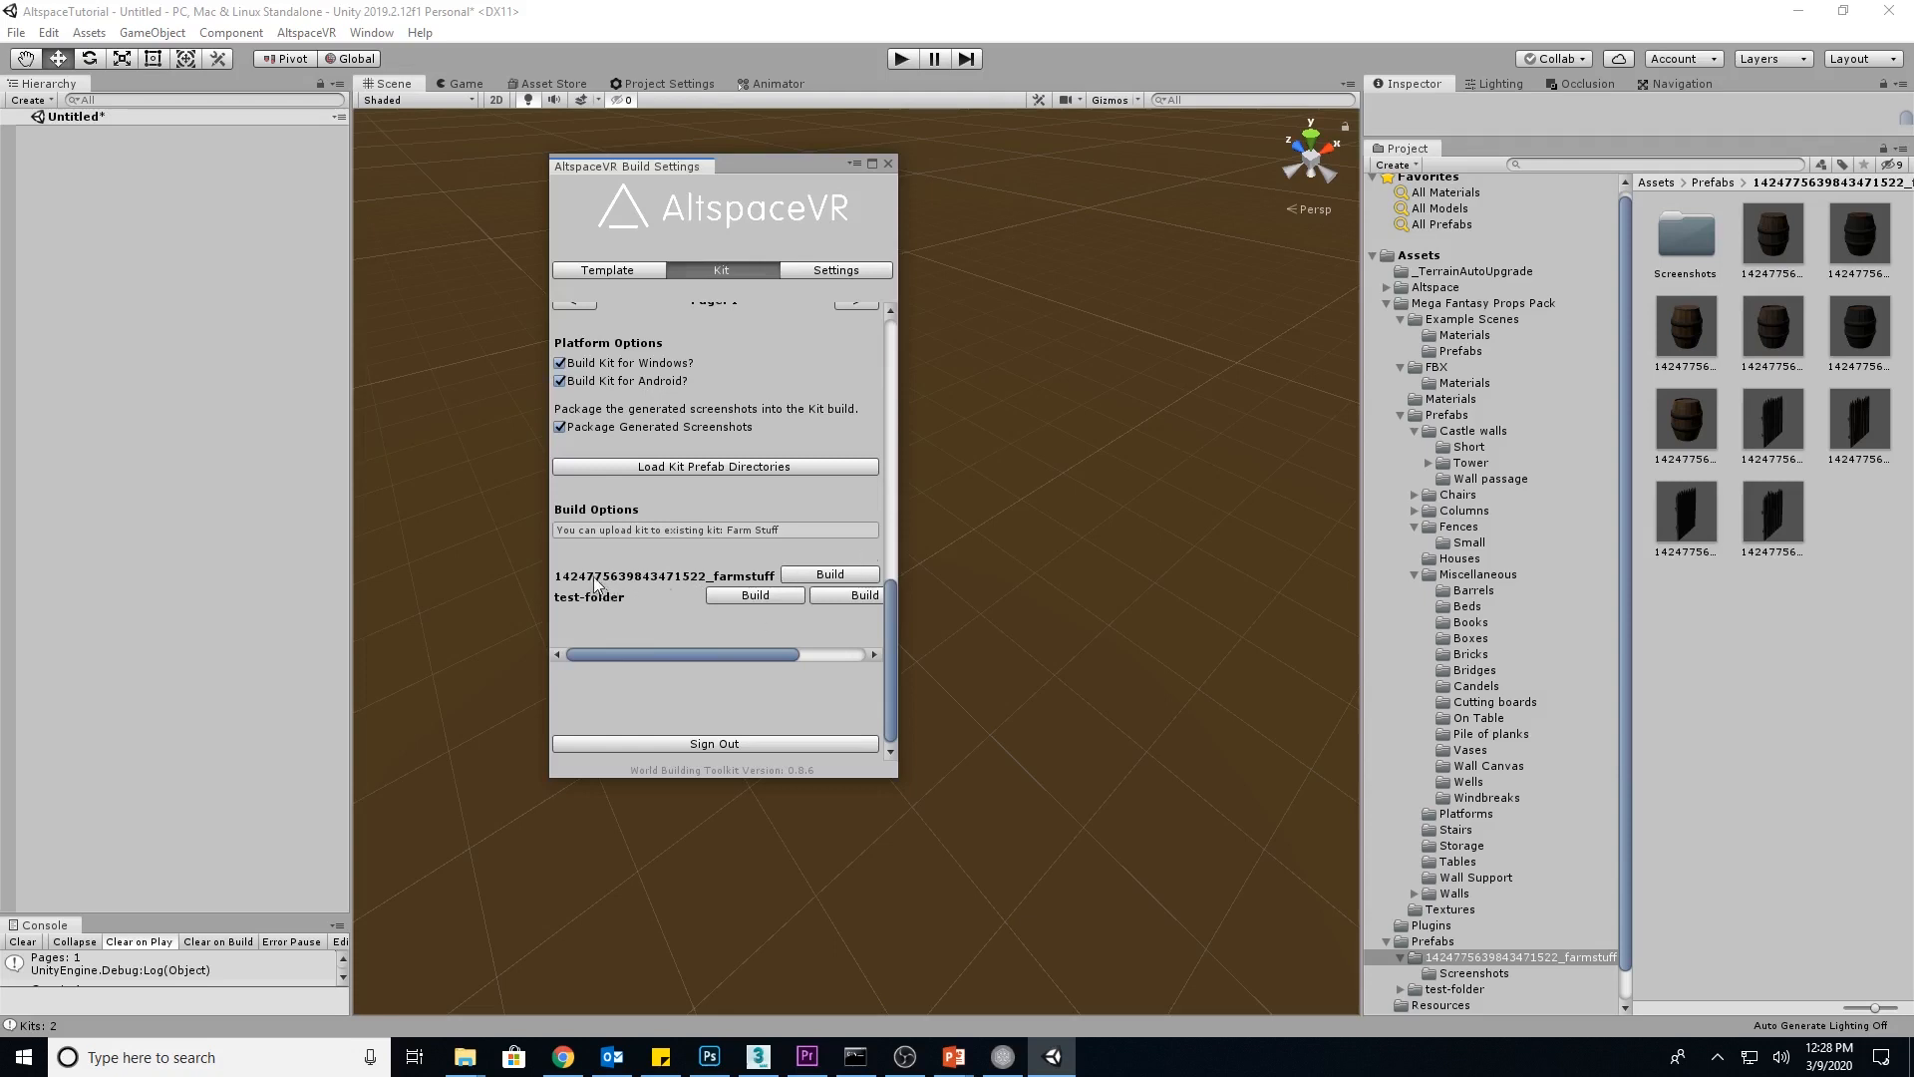
pyautogui.click(848, 575)
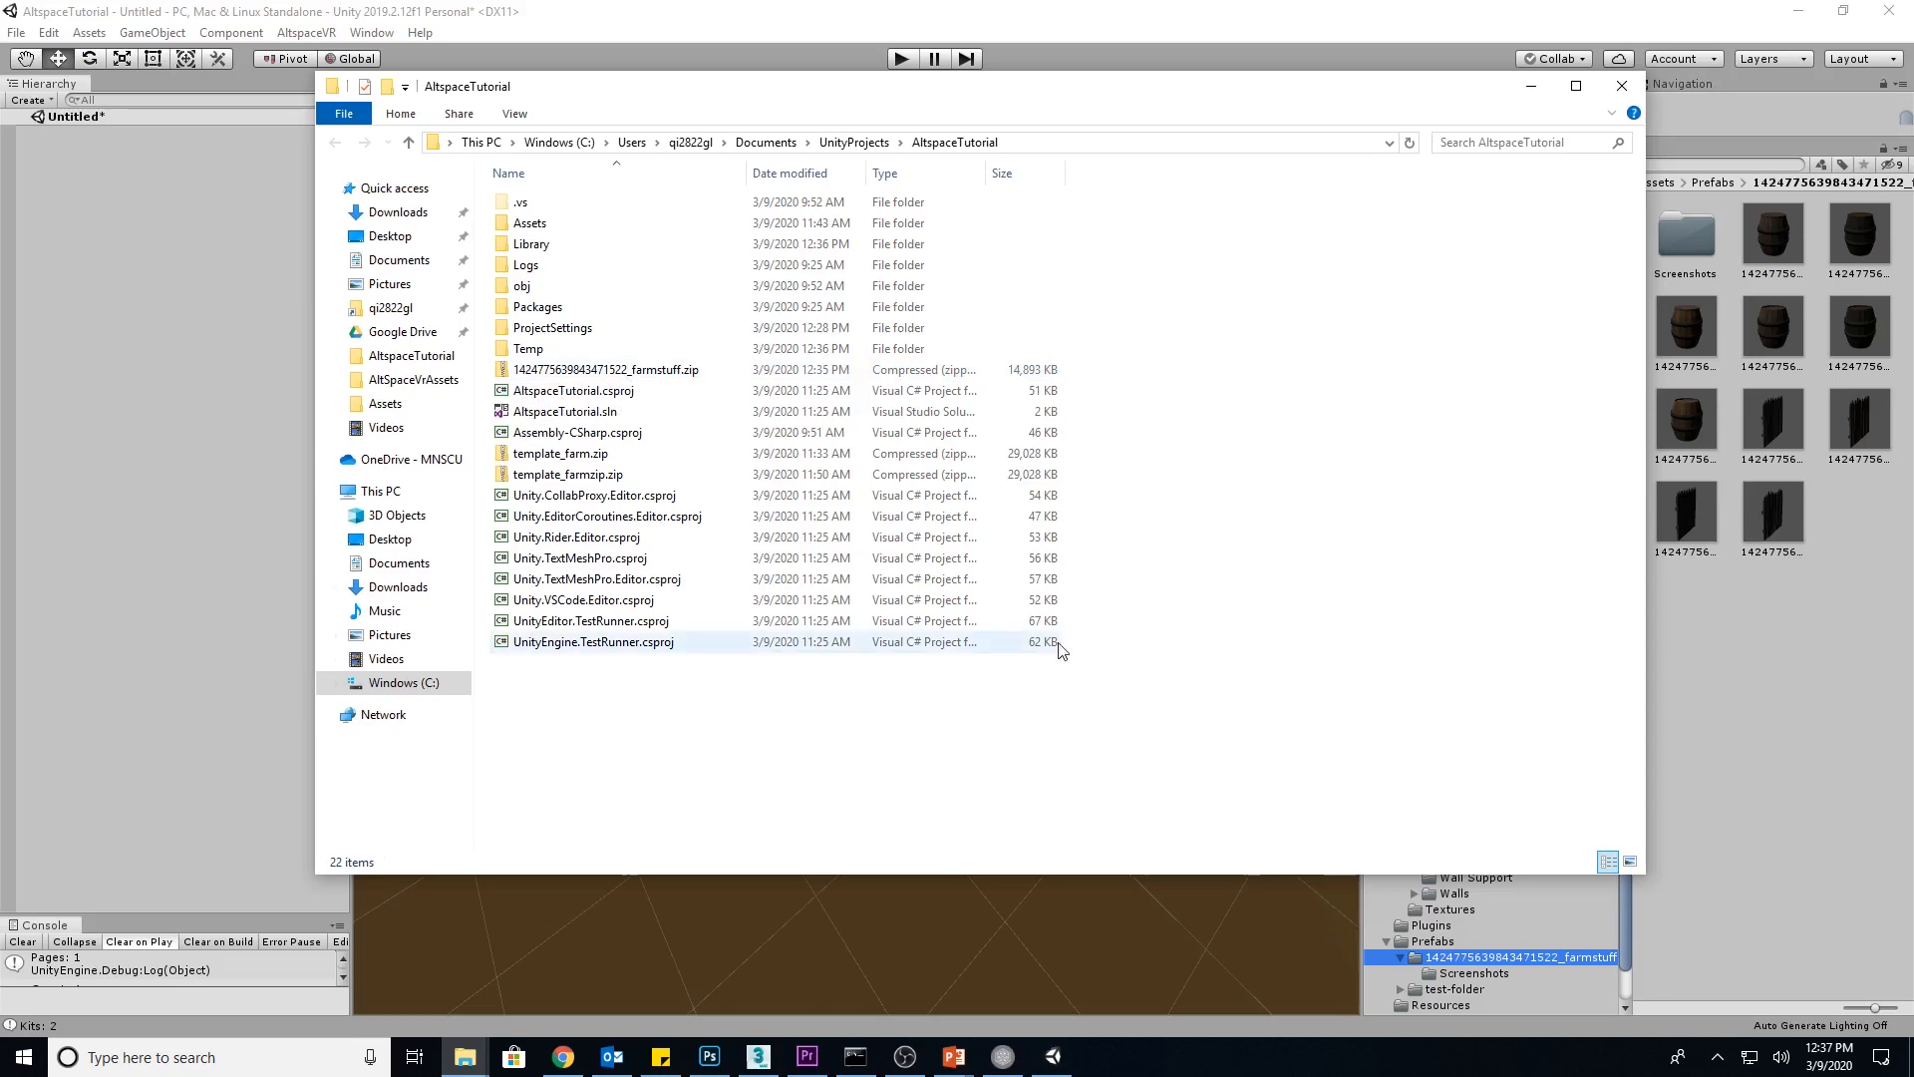
pyautogui.click(561, 1058)
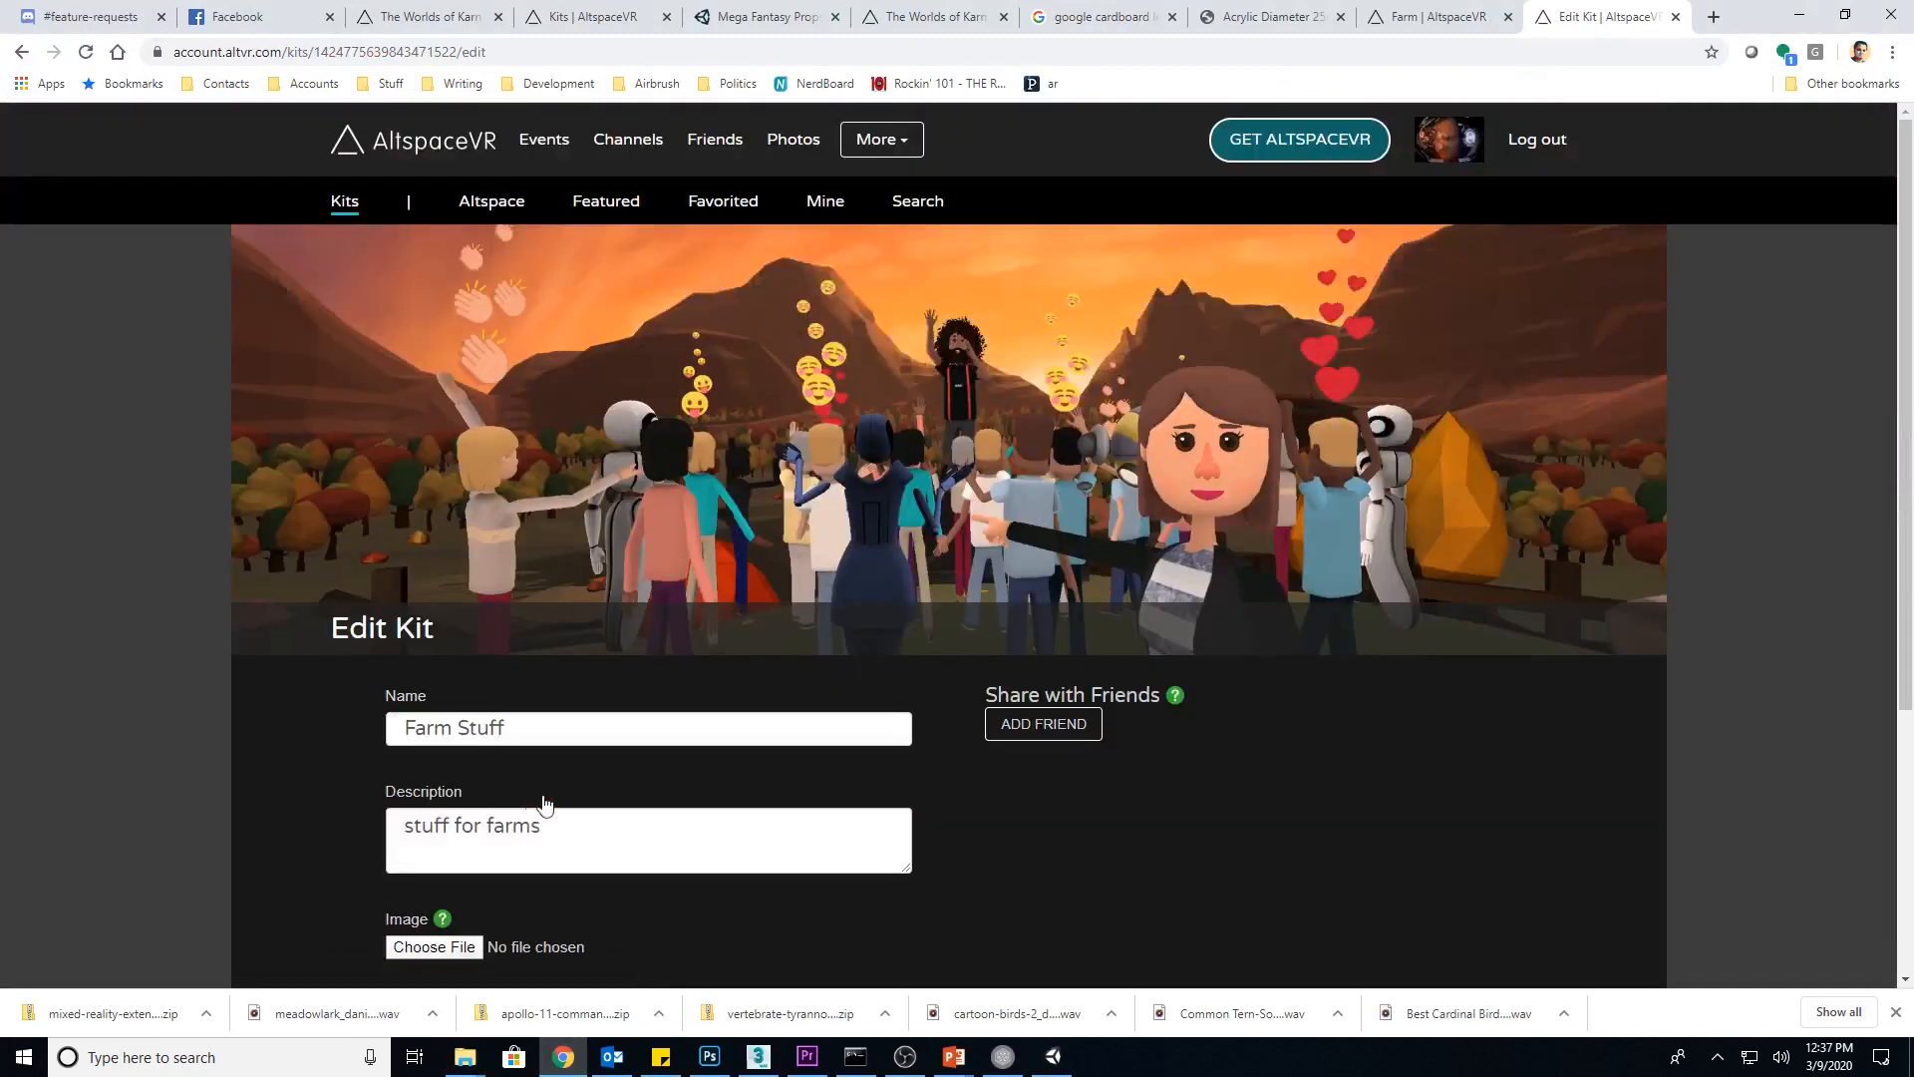
pyautogui.scroll(-4, 1186, 783)
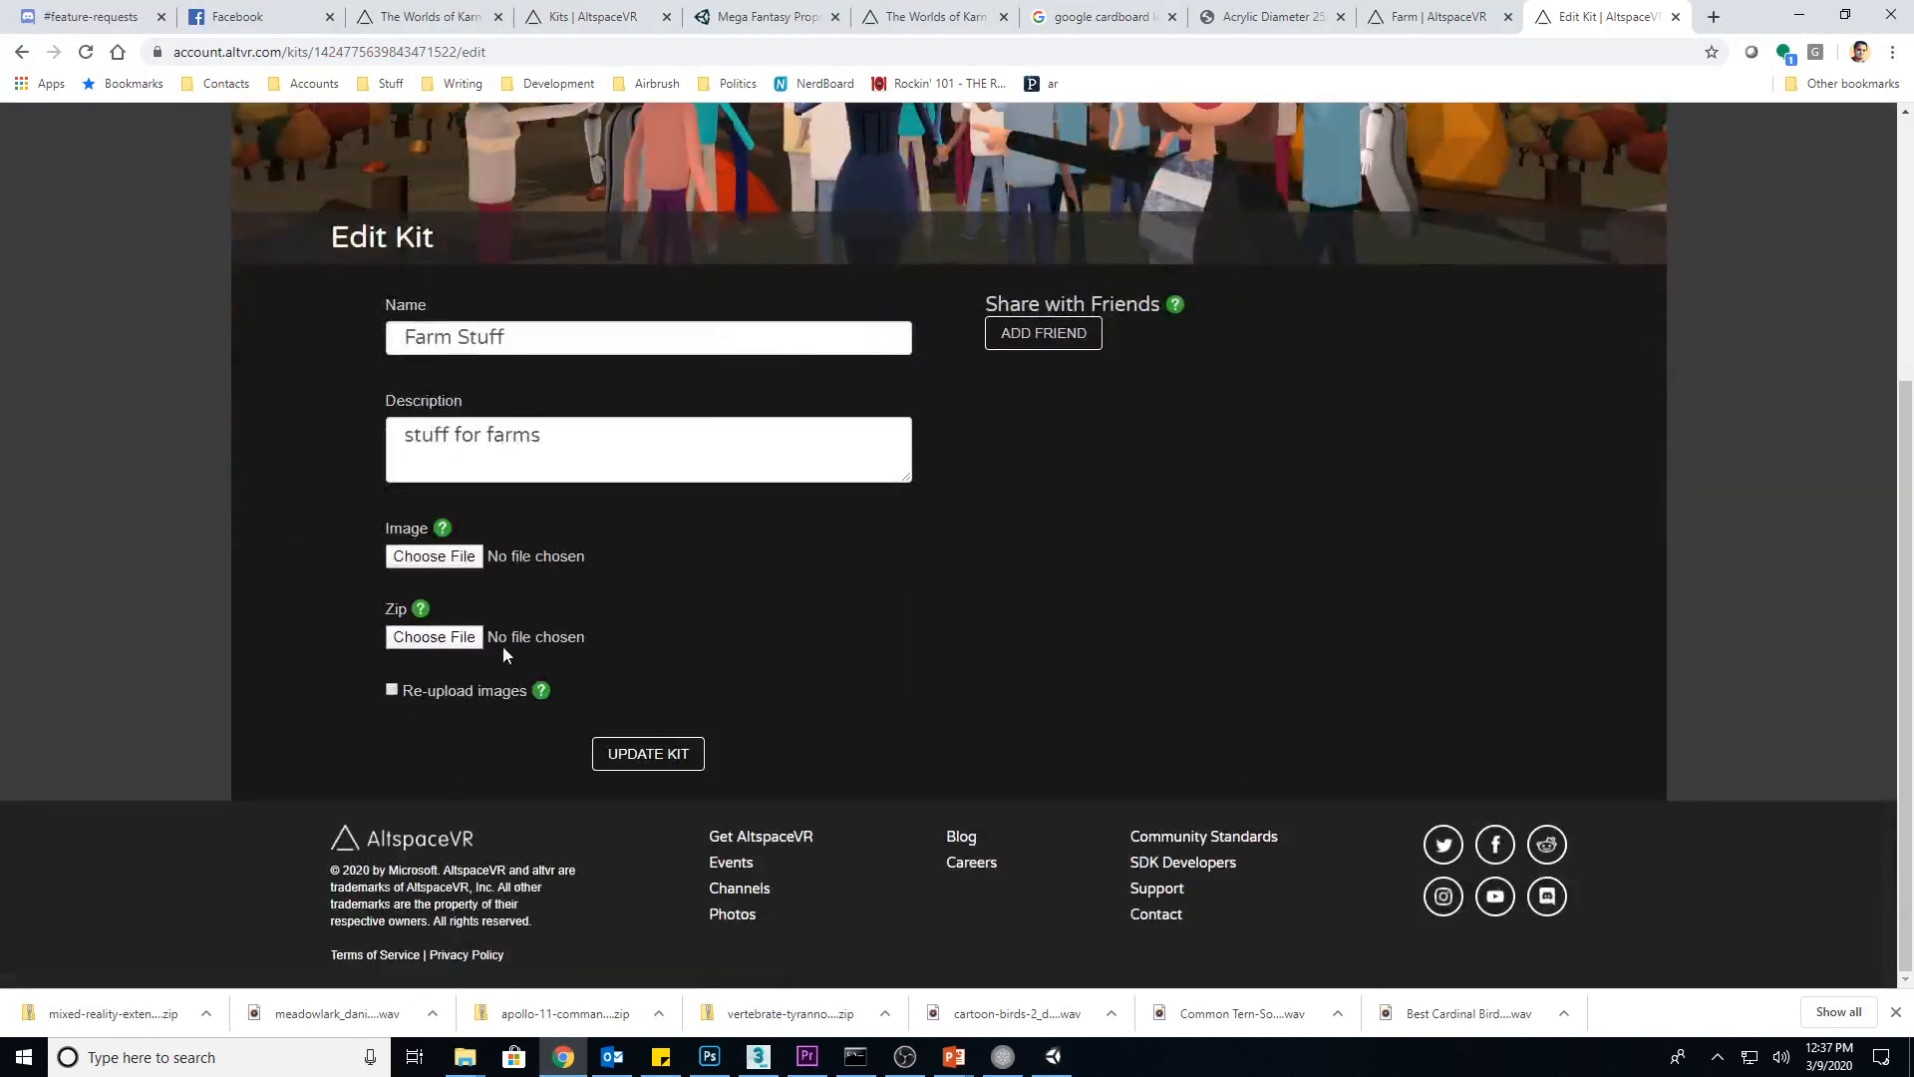
pyautogui.click(444, 638)
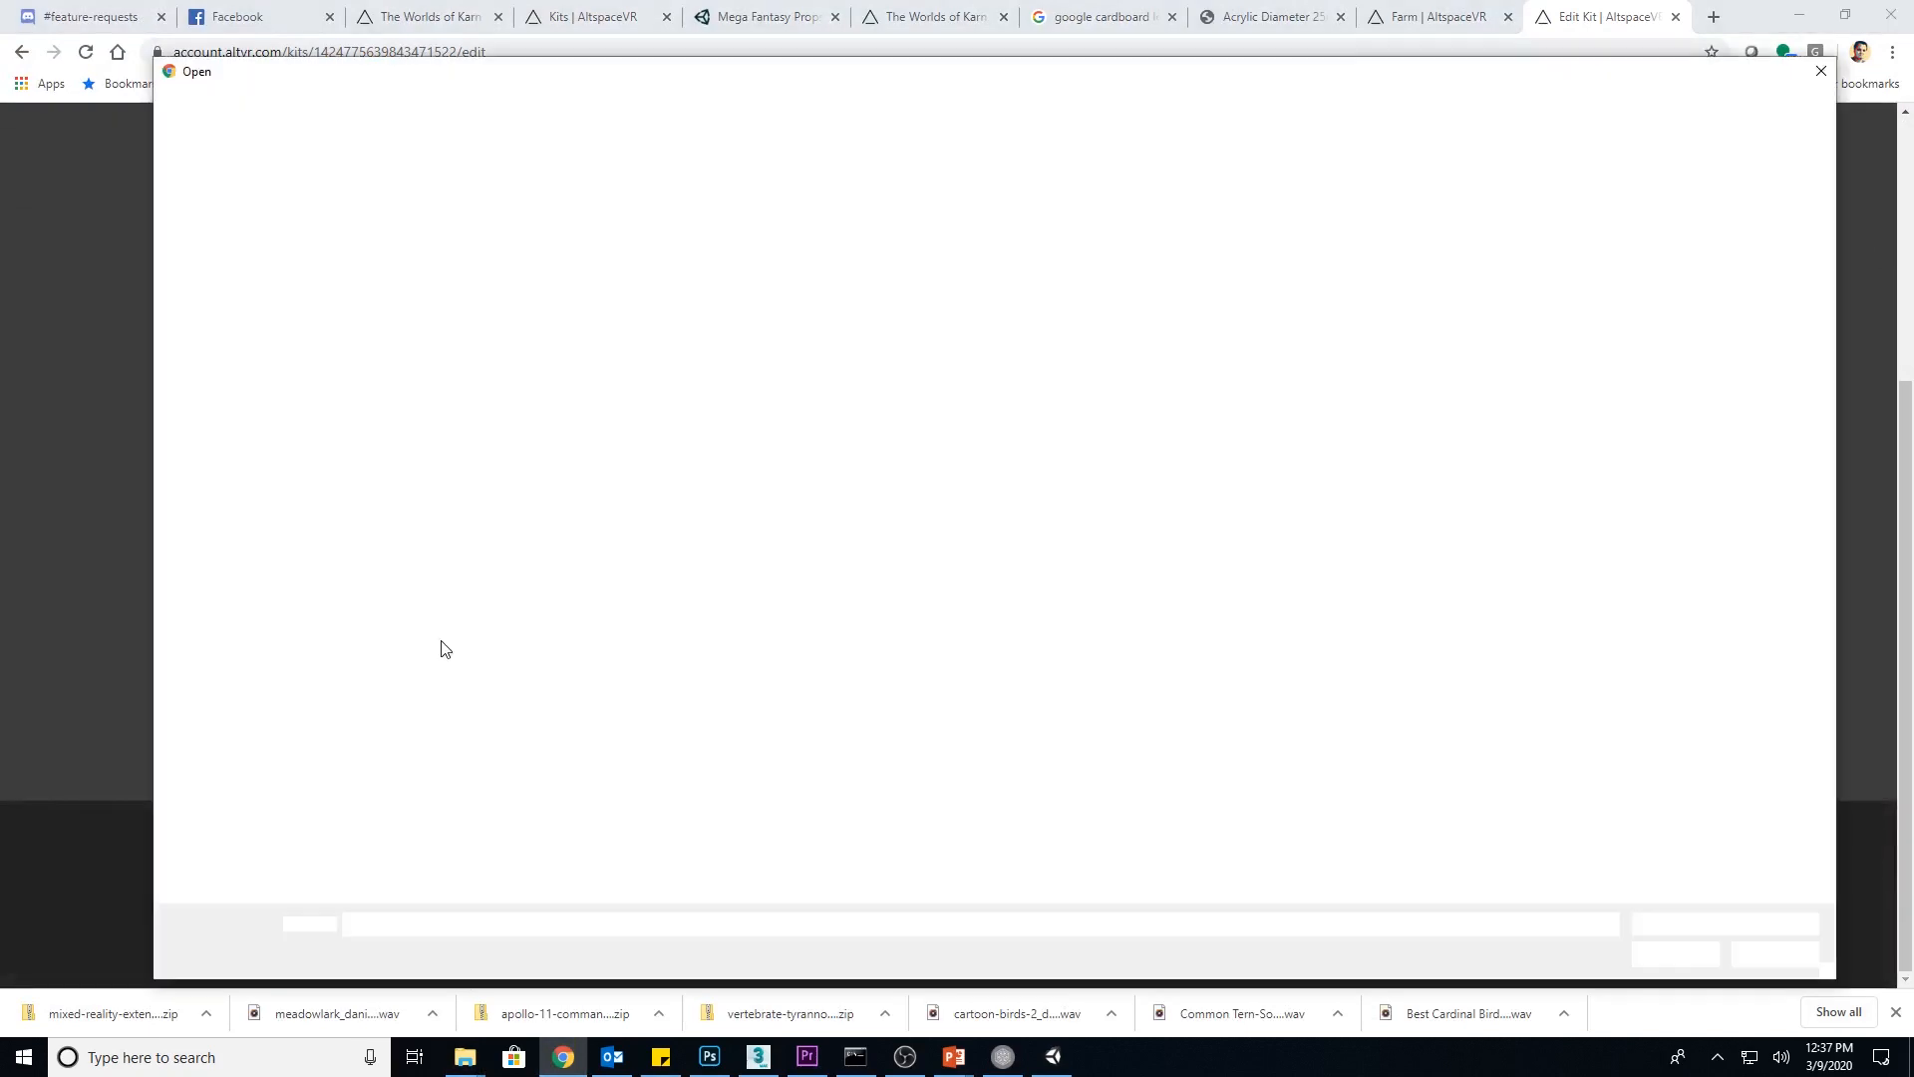
pyautogui.click(432, 364)
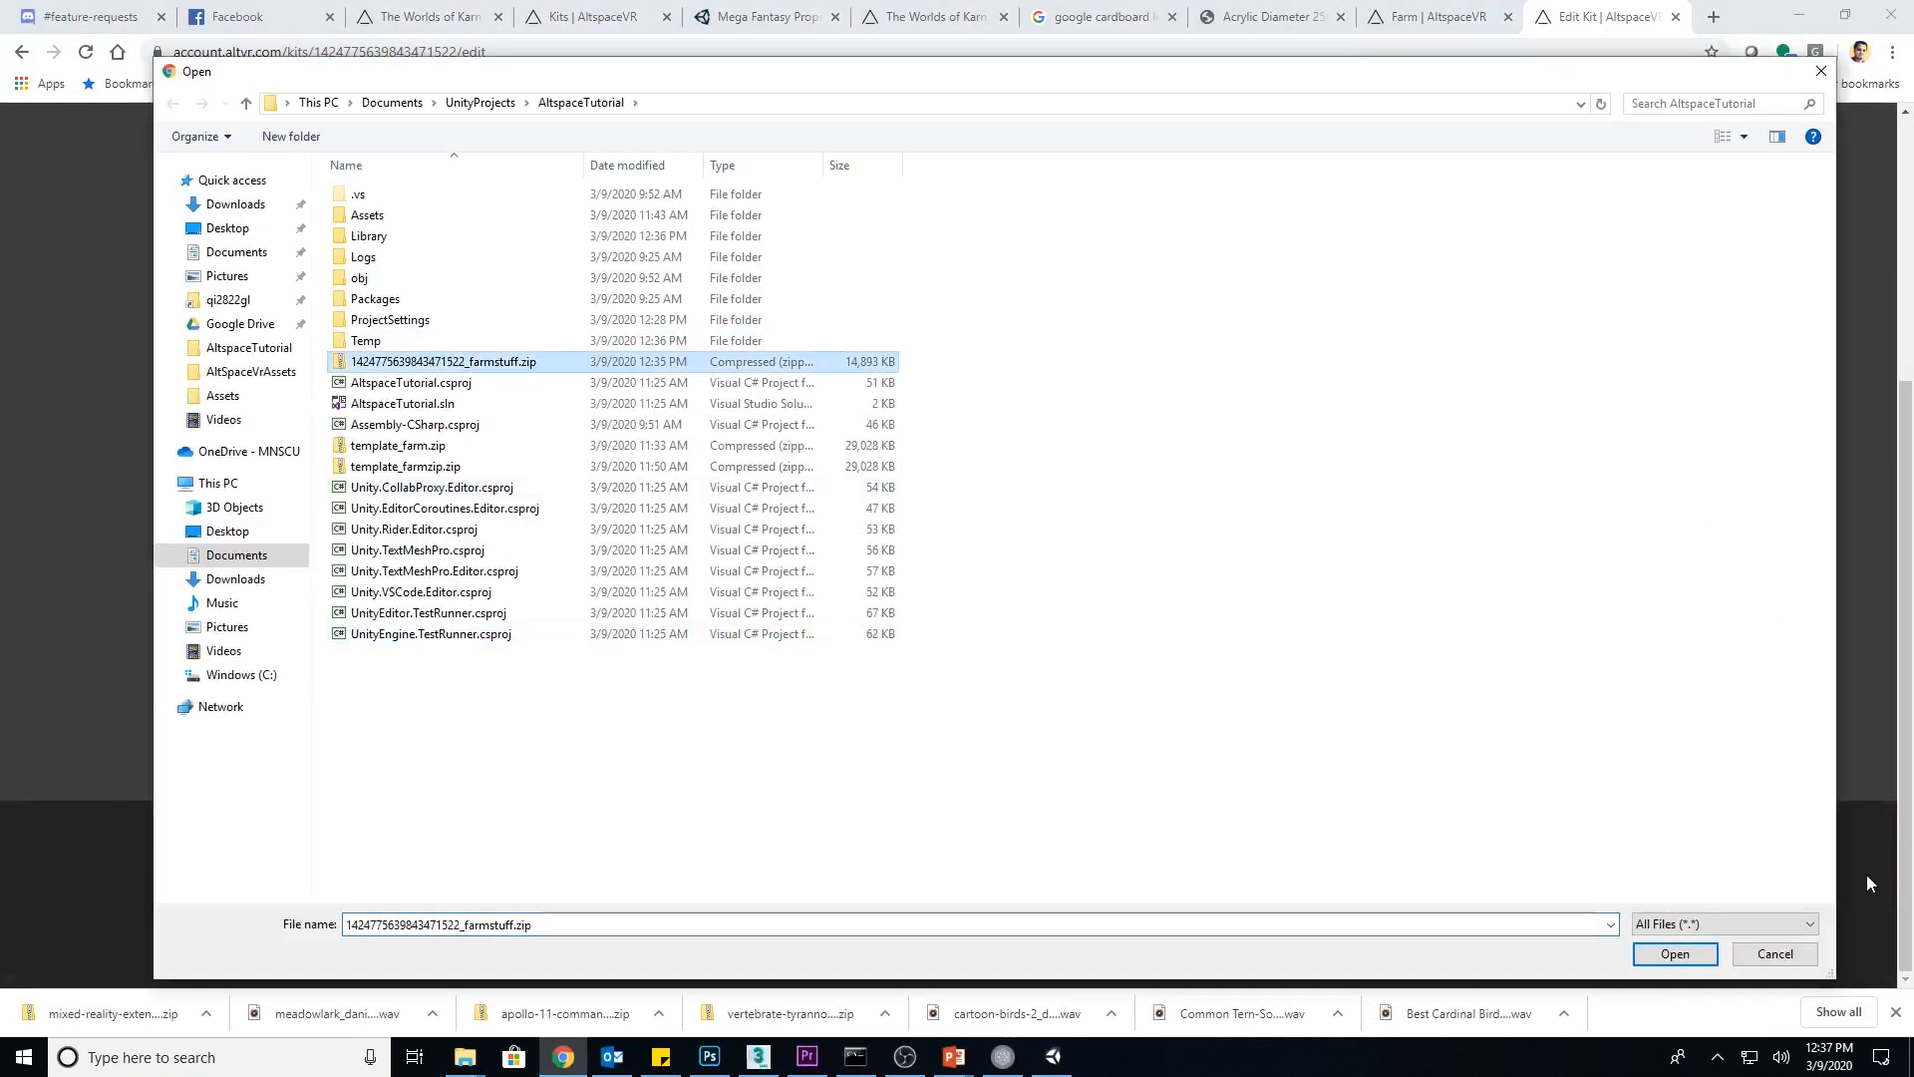
pyautogui.click(1695, 956)
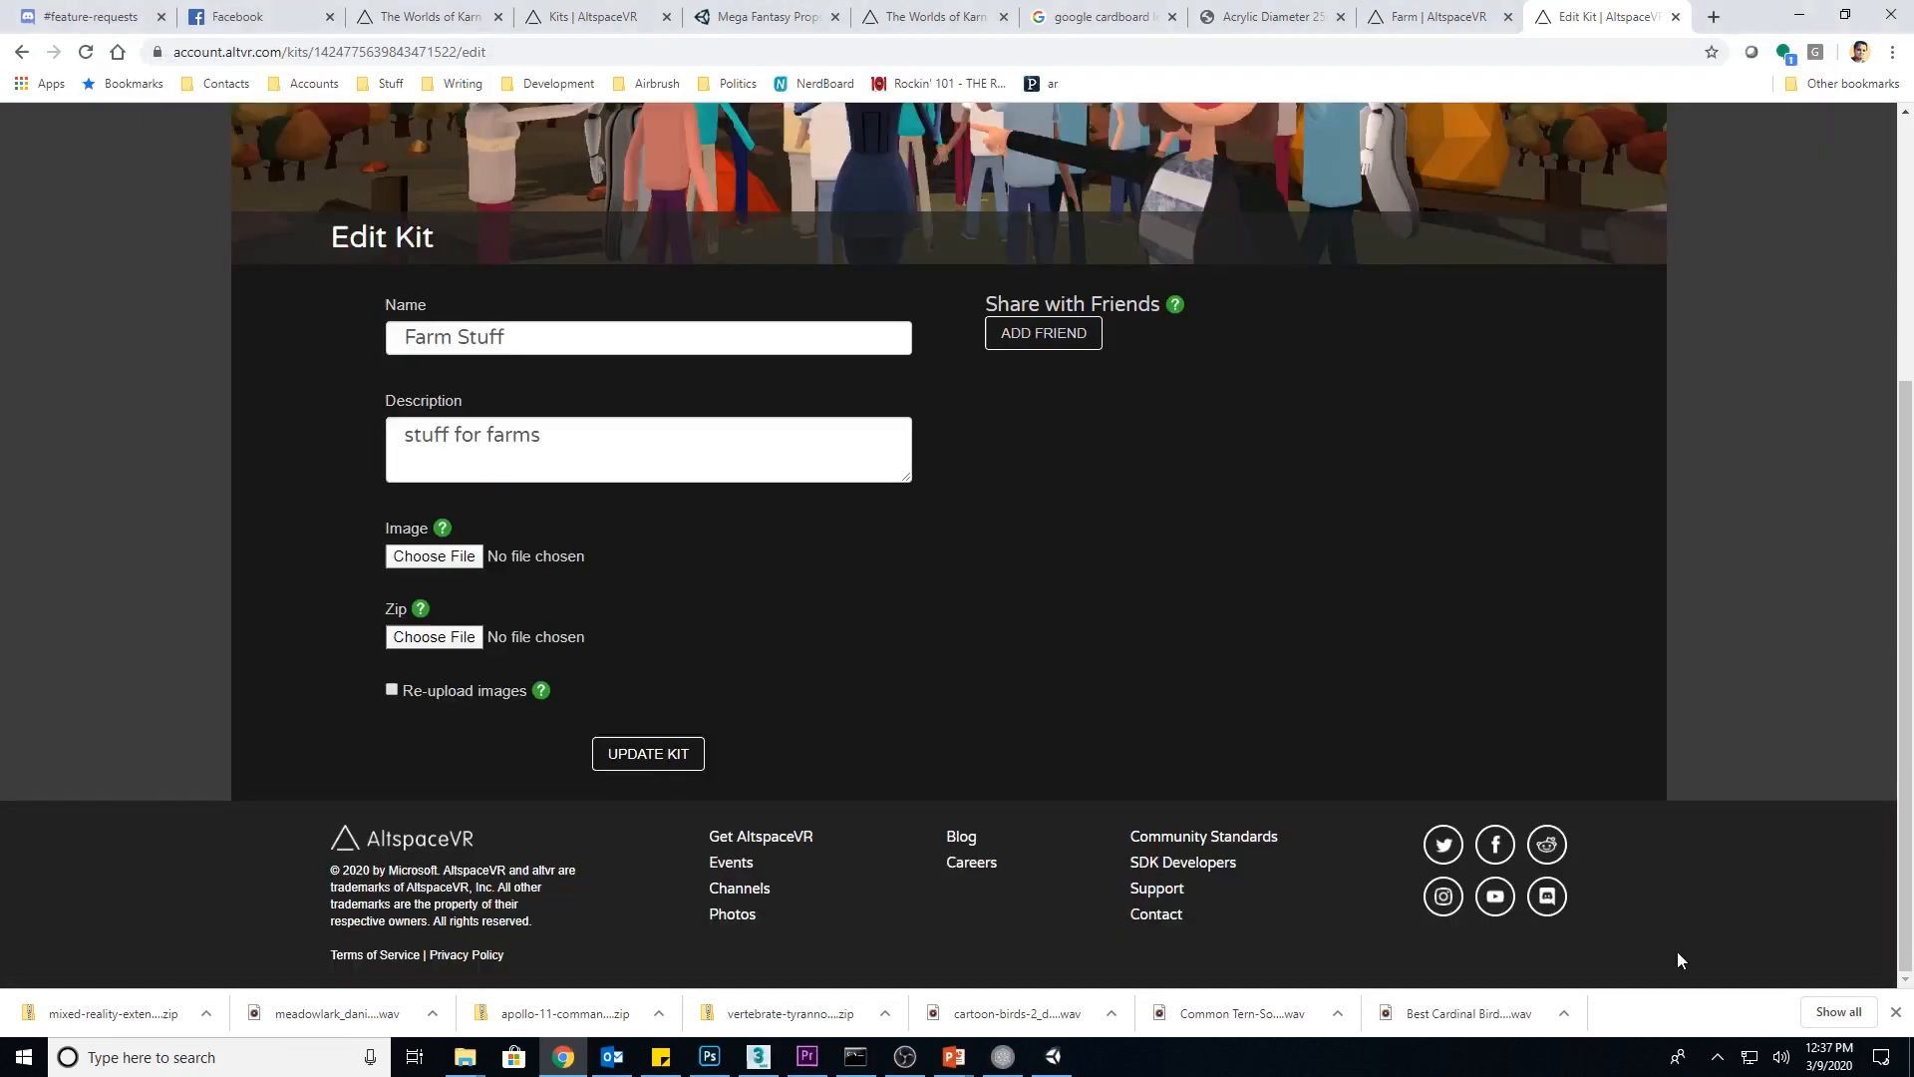
pyautogui.click(650, 758)
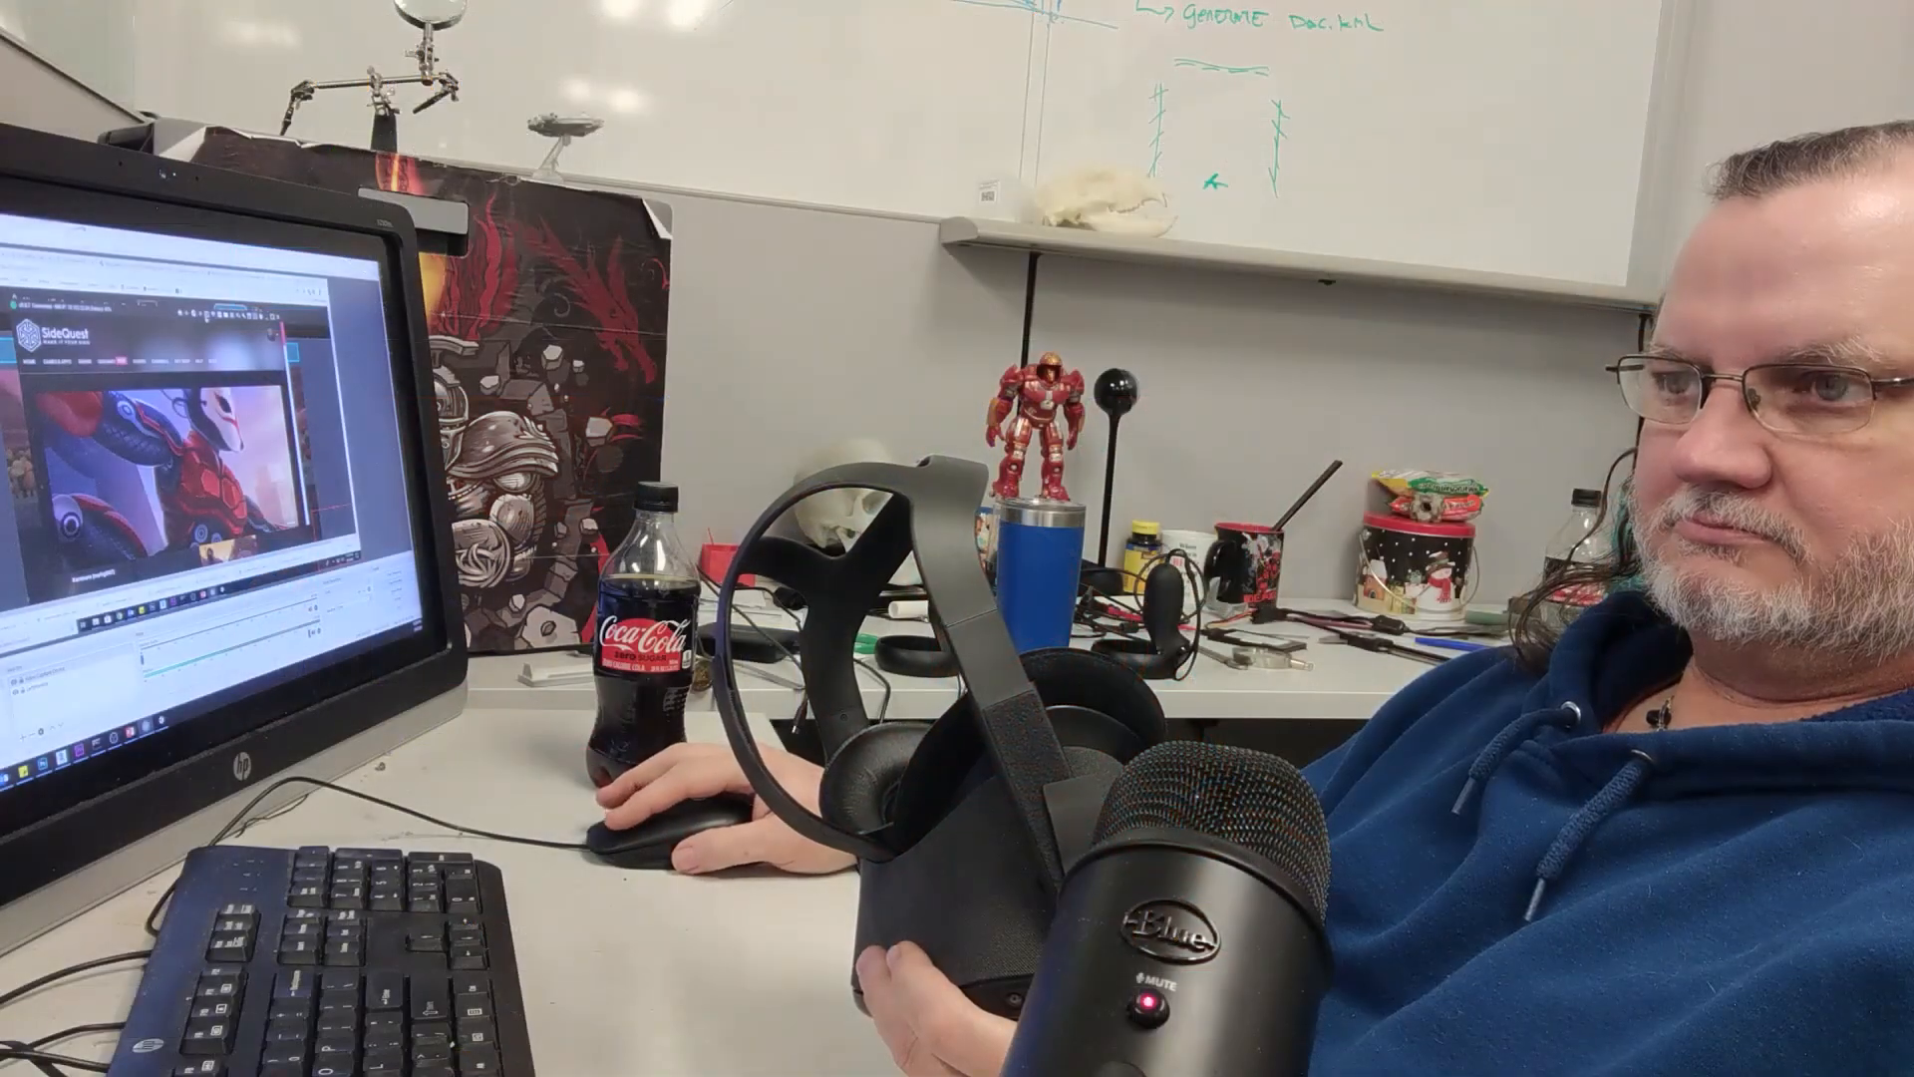
pyautogui.click(207, 318)
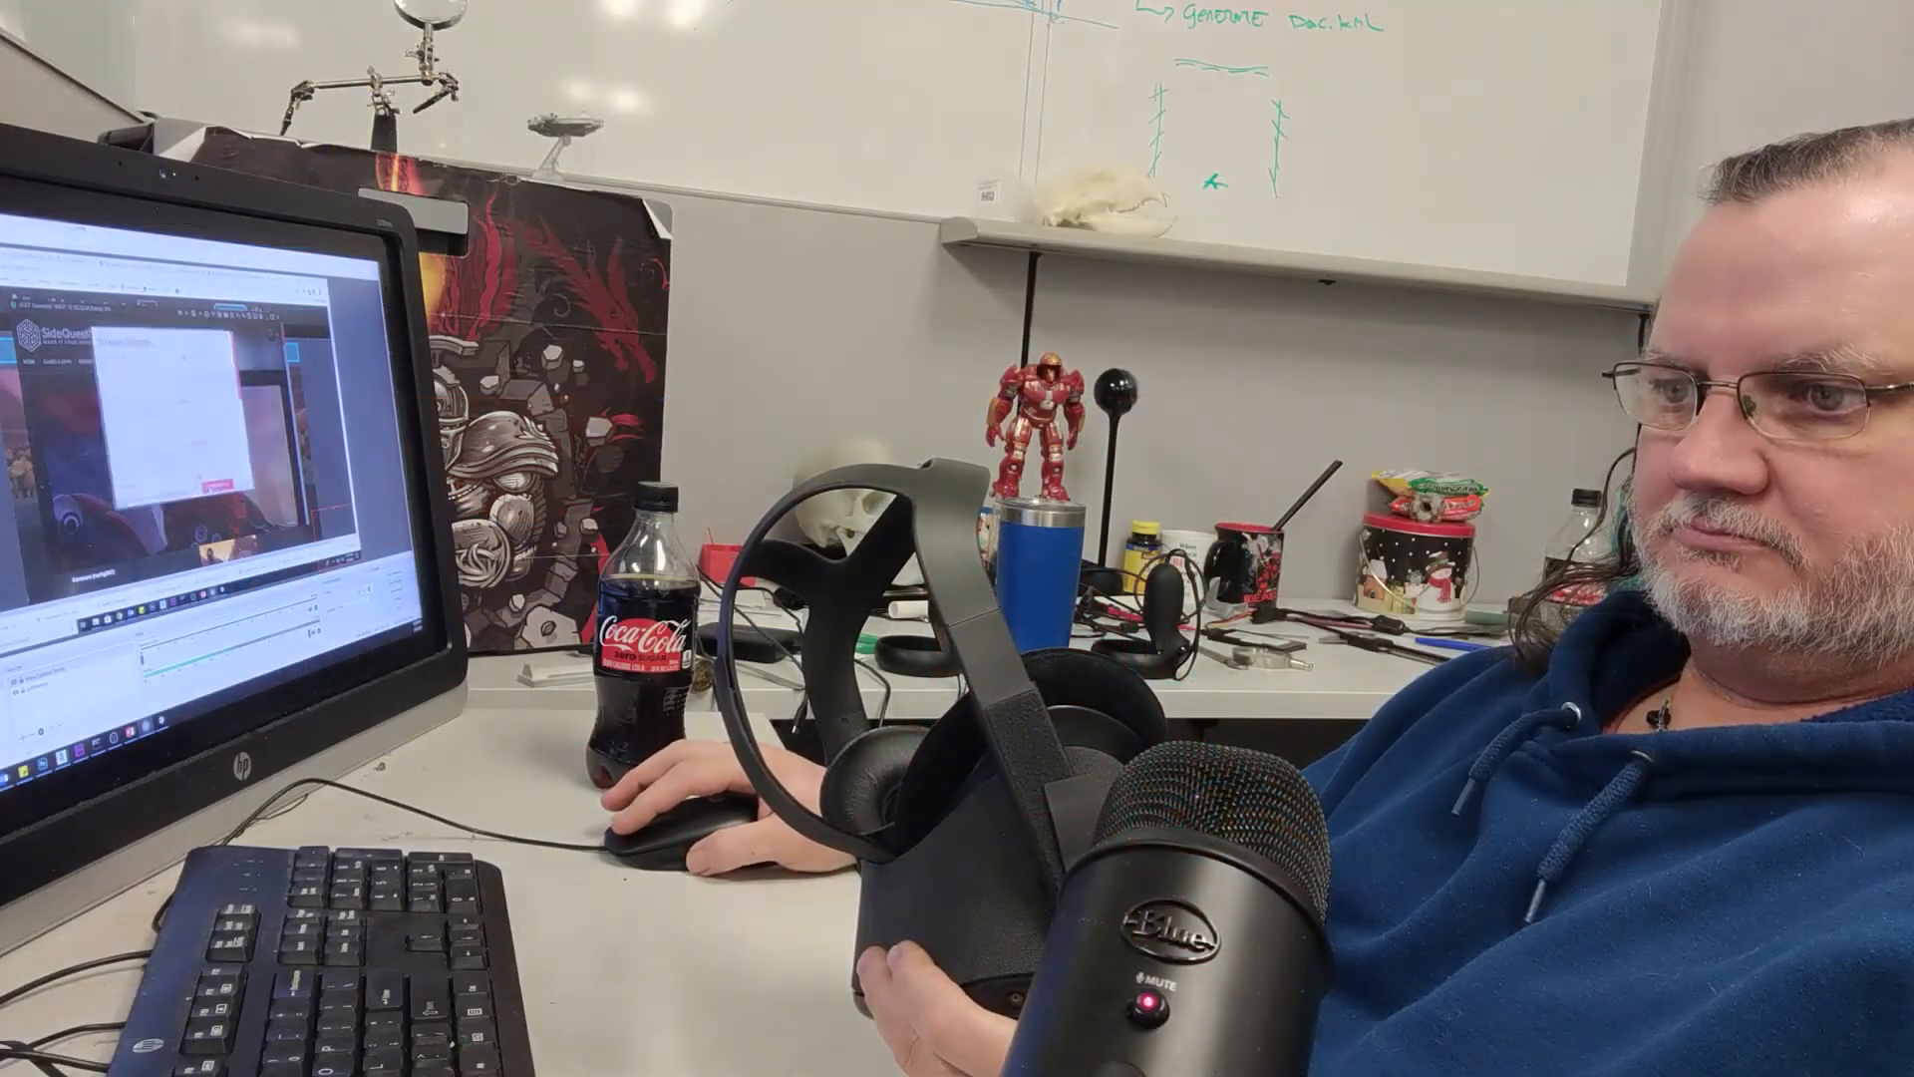
pyautogui.click(210, 489)
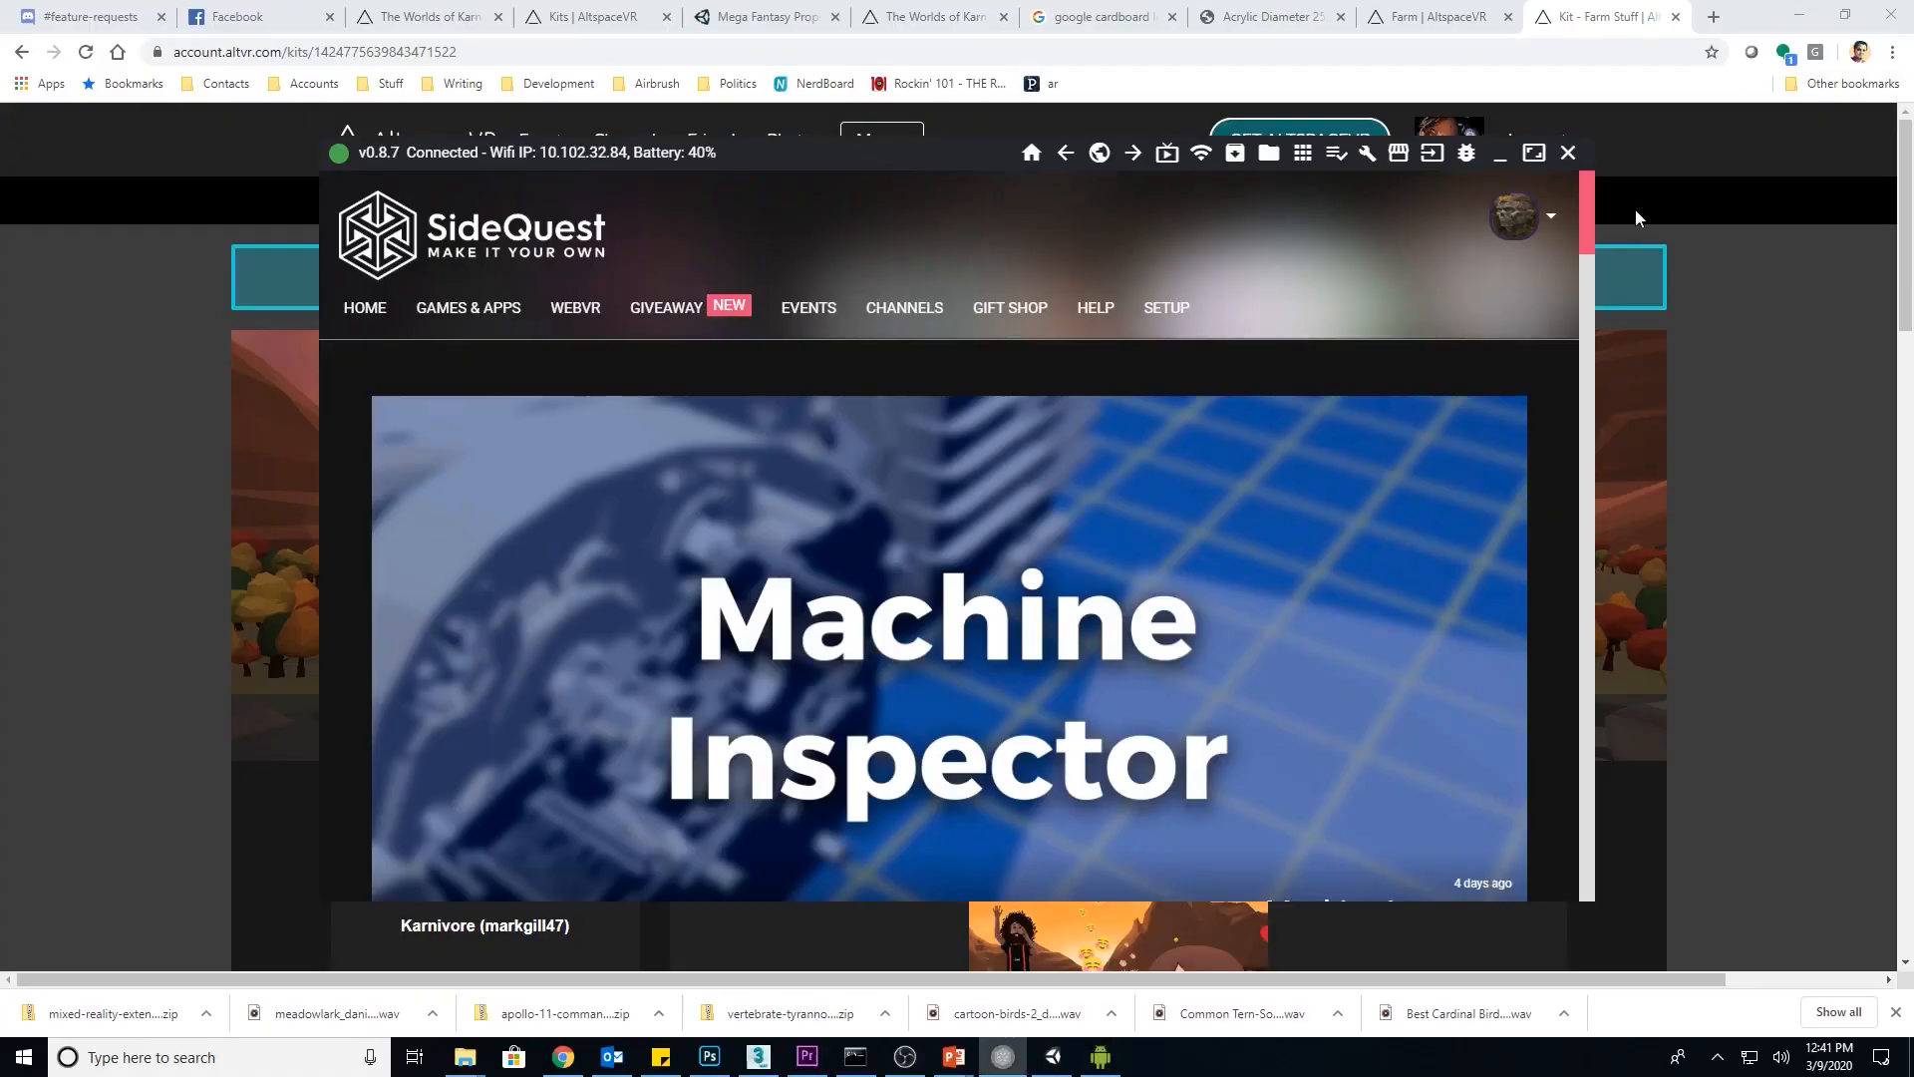
# Return to the Farm Stuff kit page in the browser, open its artifacts, and review the uploaded barrels and fences
pyautogui.click(1635, 217)
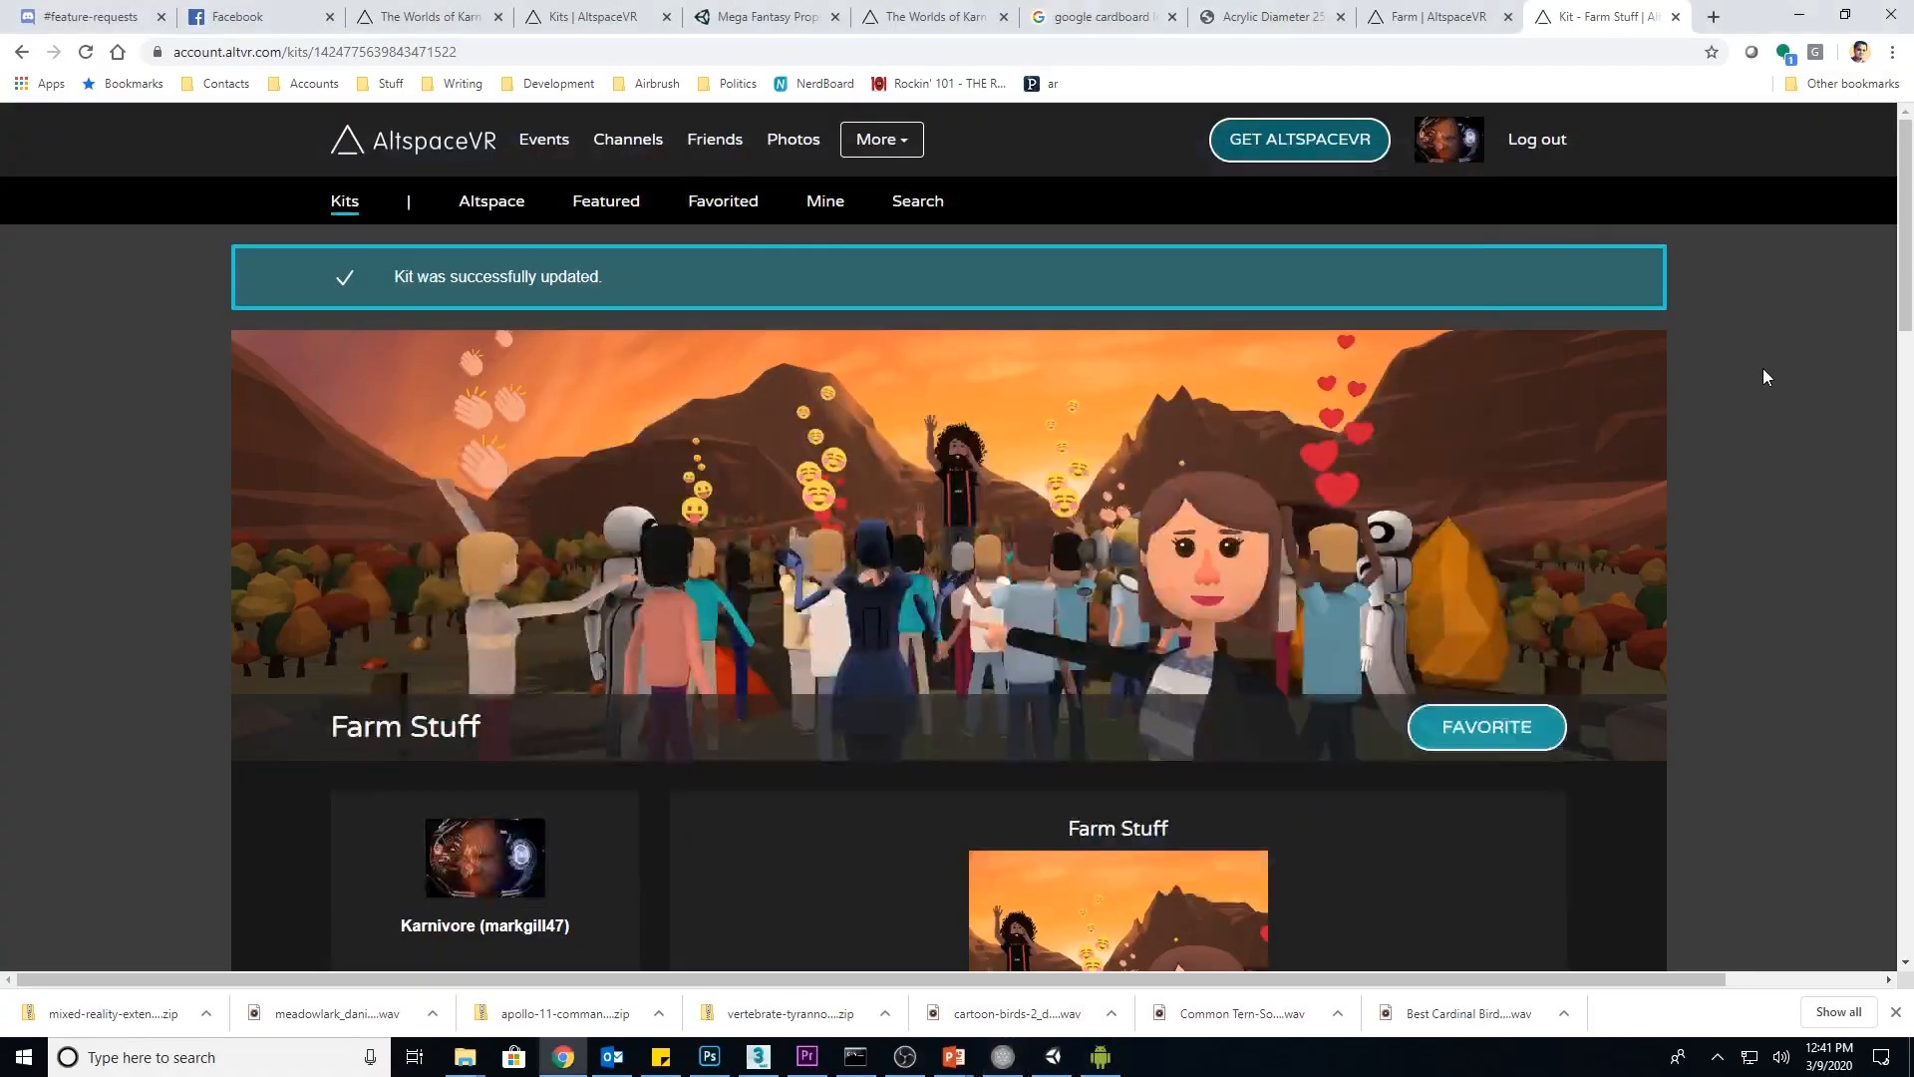
pyautogui.scroll(-1, 612, 446)
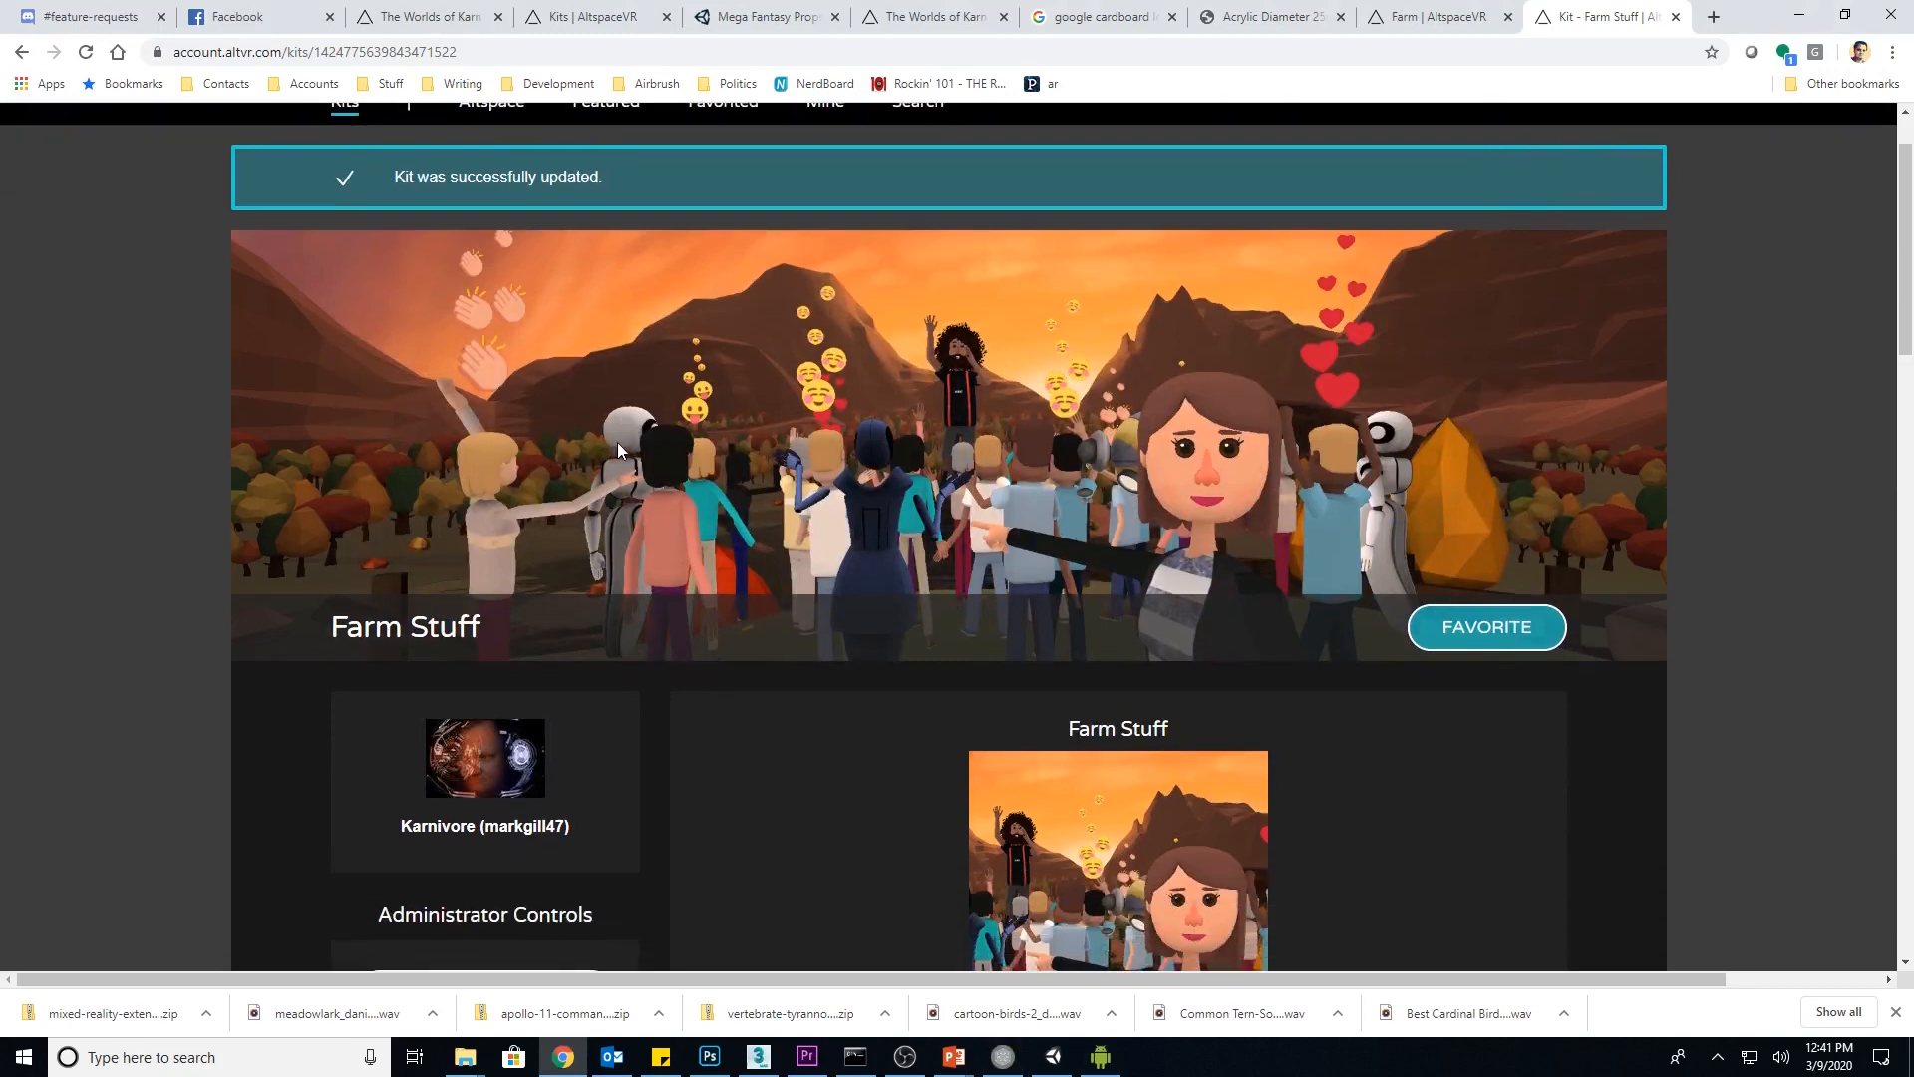
pyautogui.scroll(-7, 674, 423)
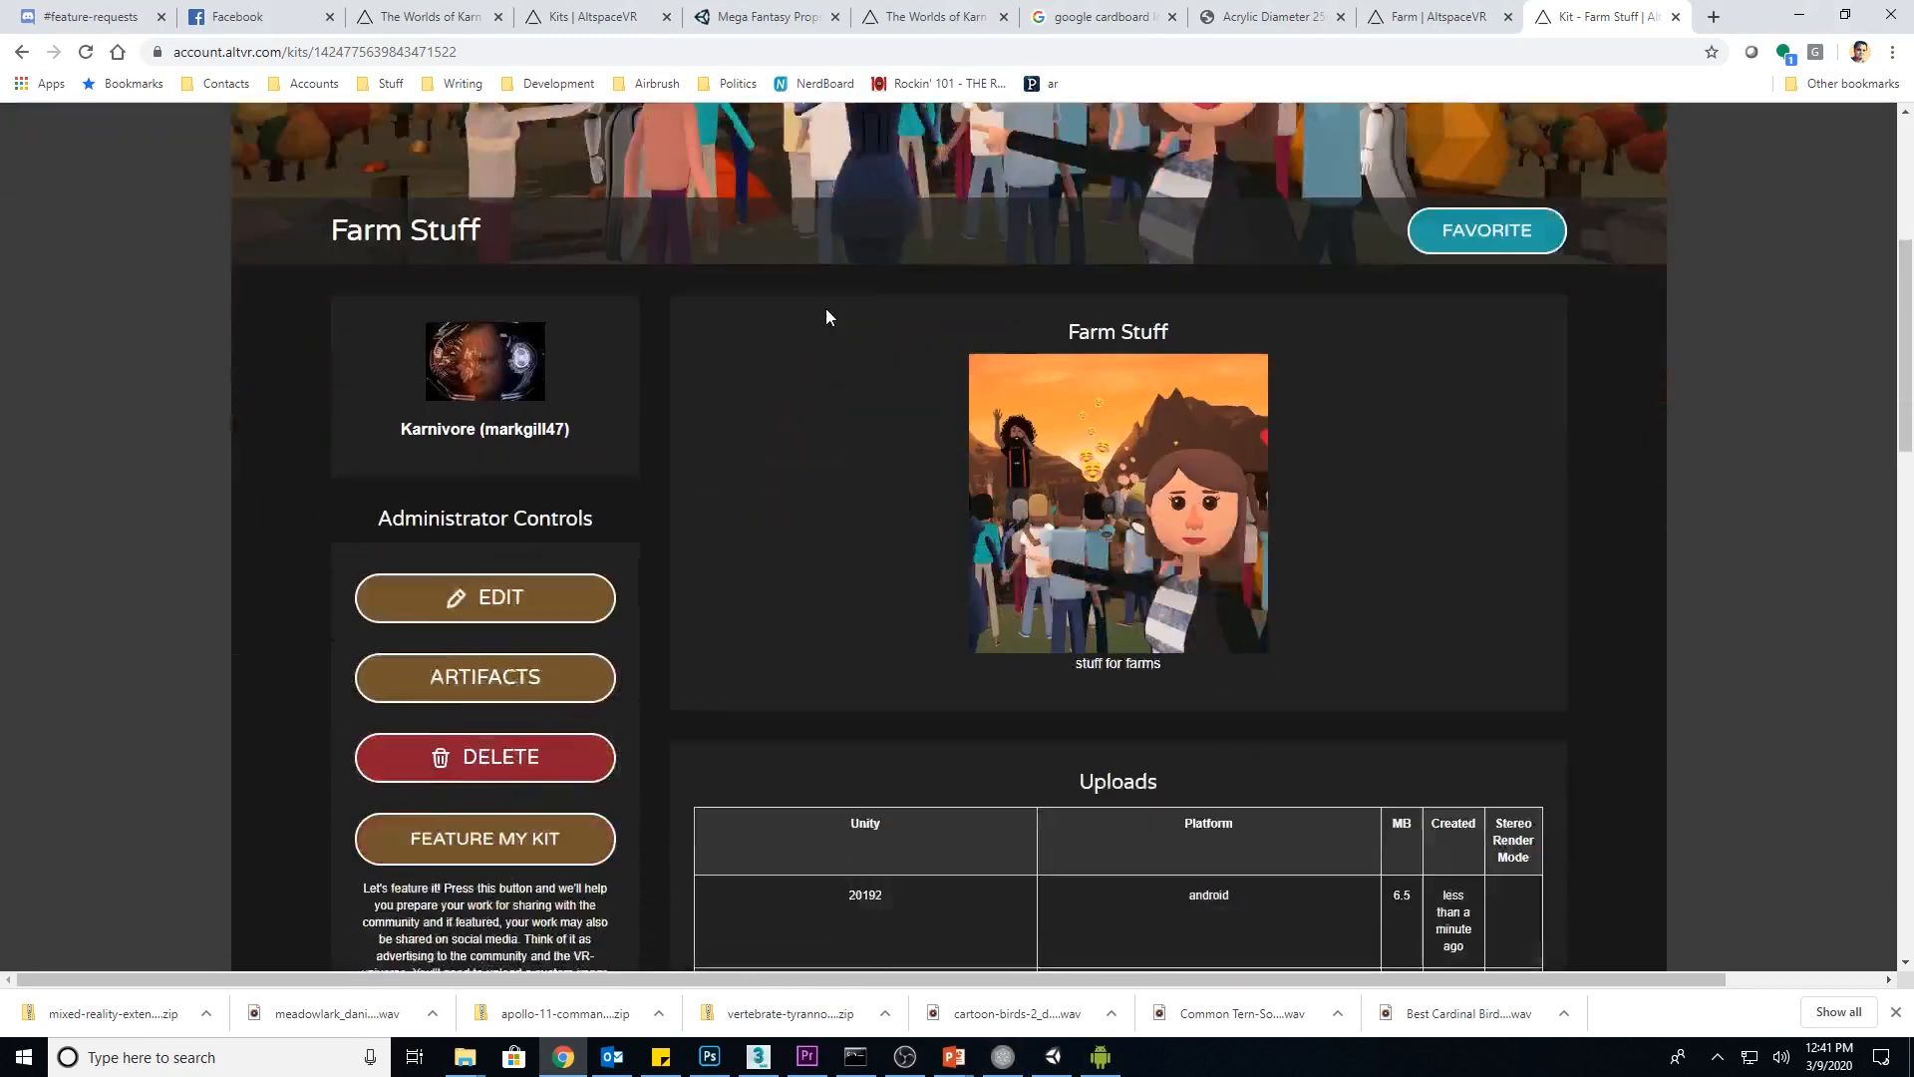
pyautogui.click(518, 376)
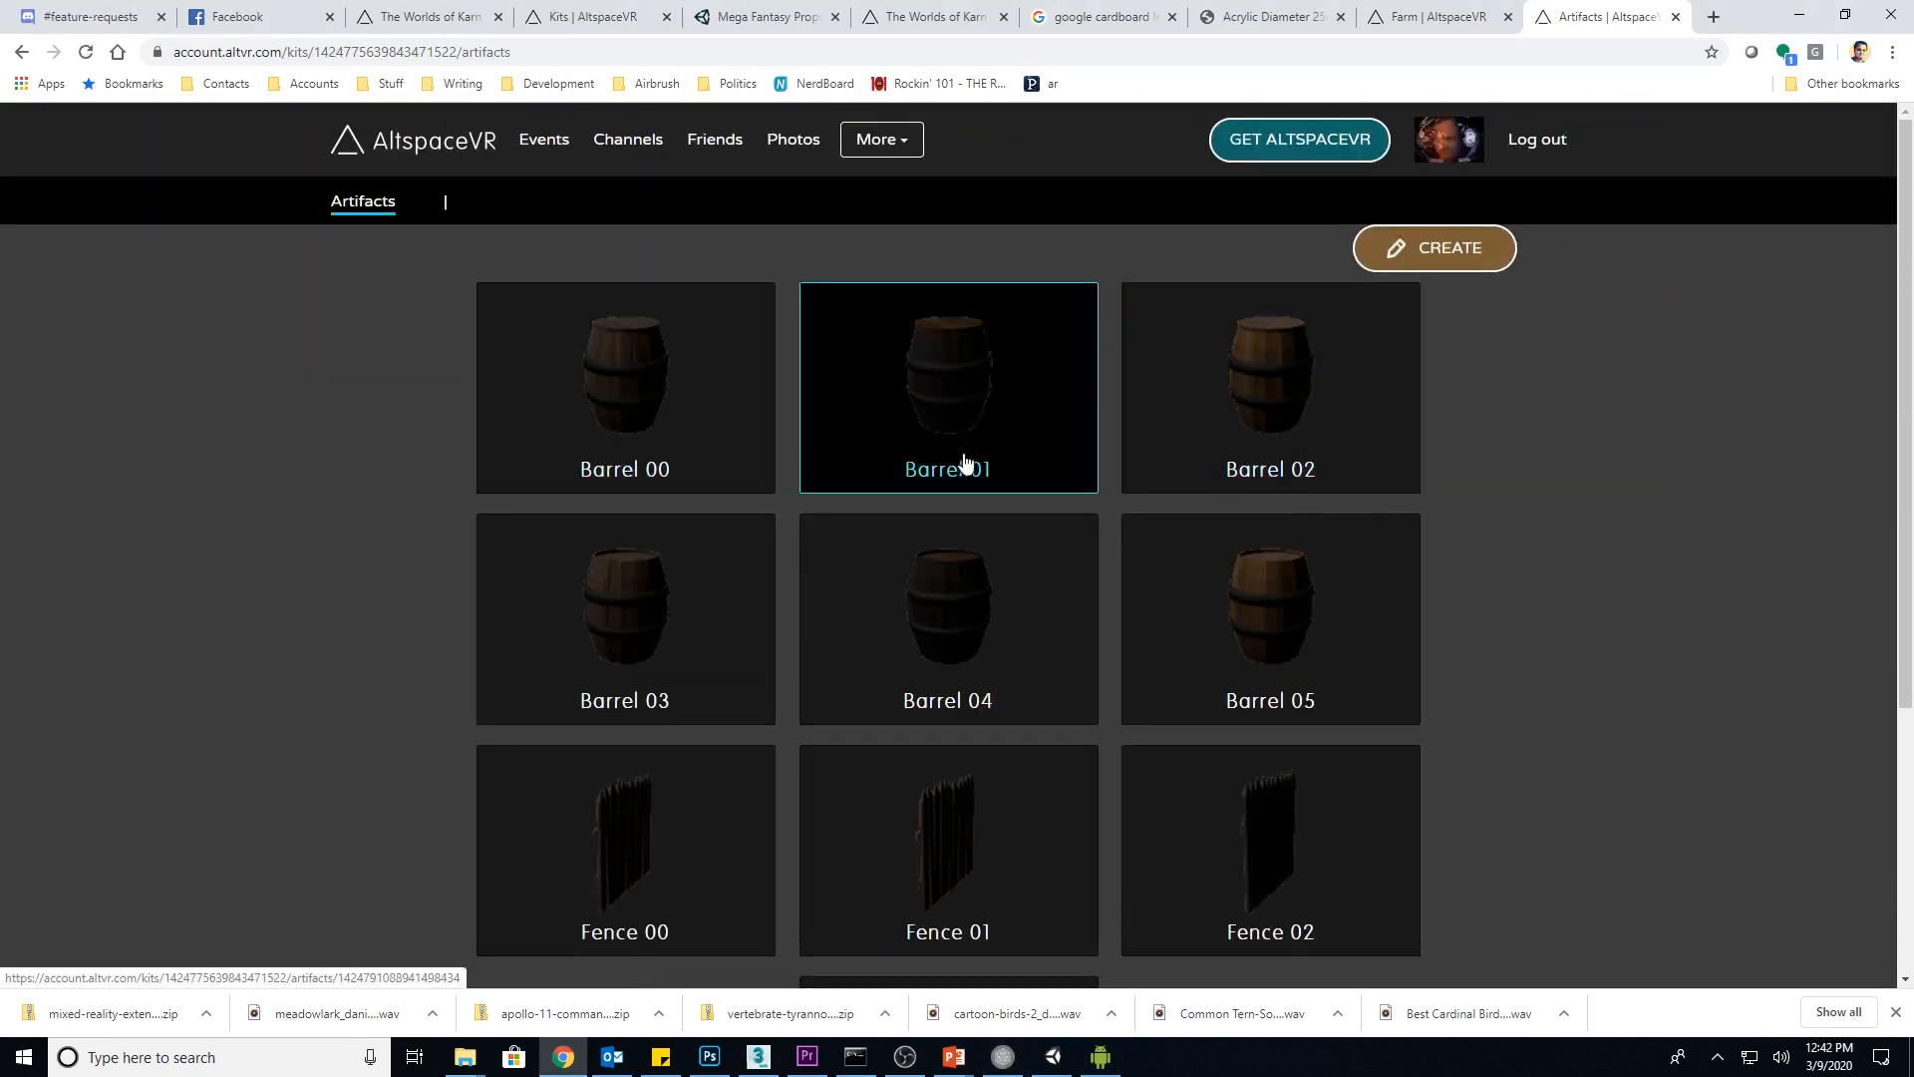
pyautogui.scroll(-4, 1515, 493)
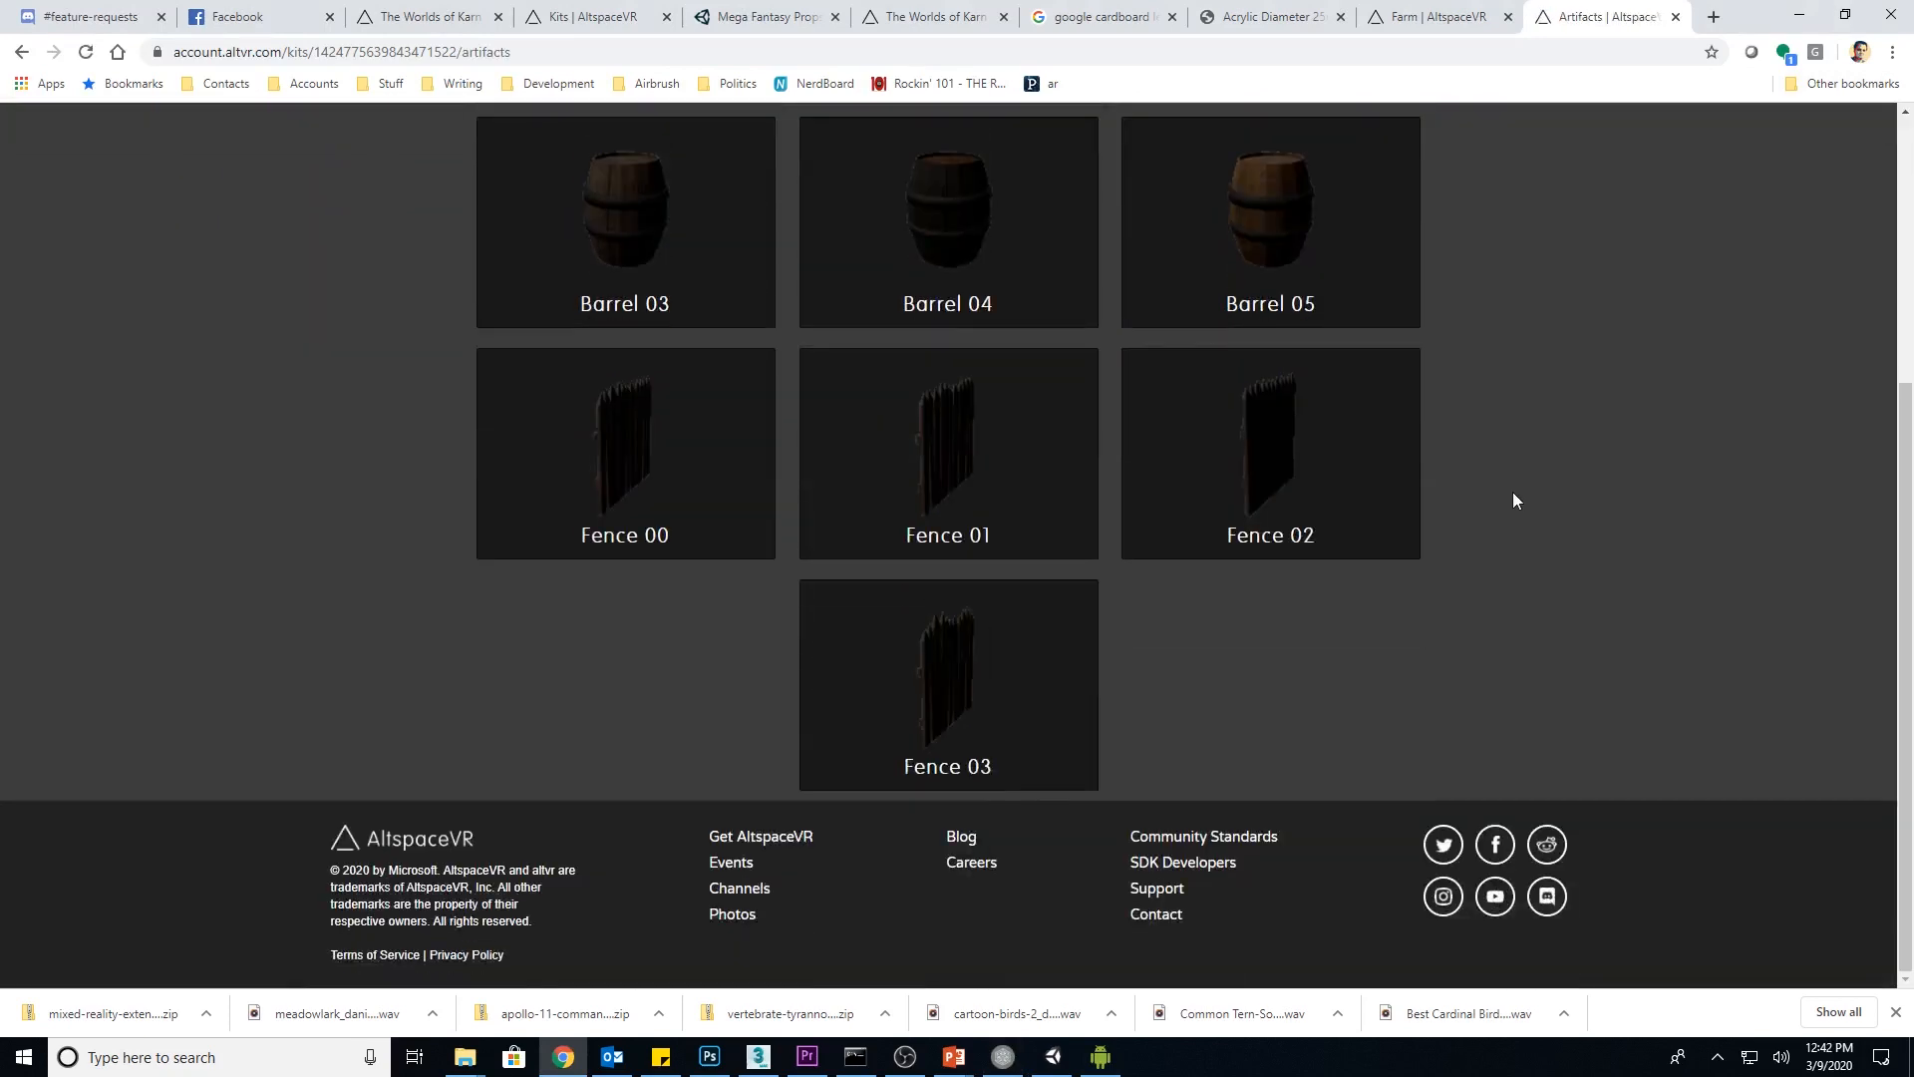
pyautogui.scroll(3, 1466, 598)
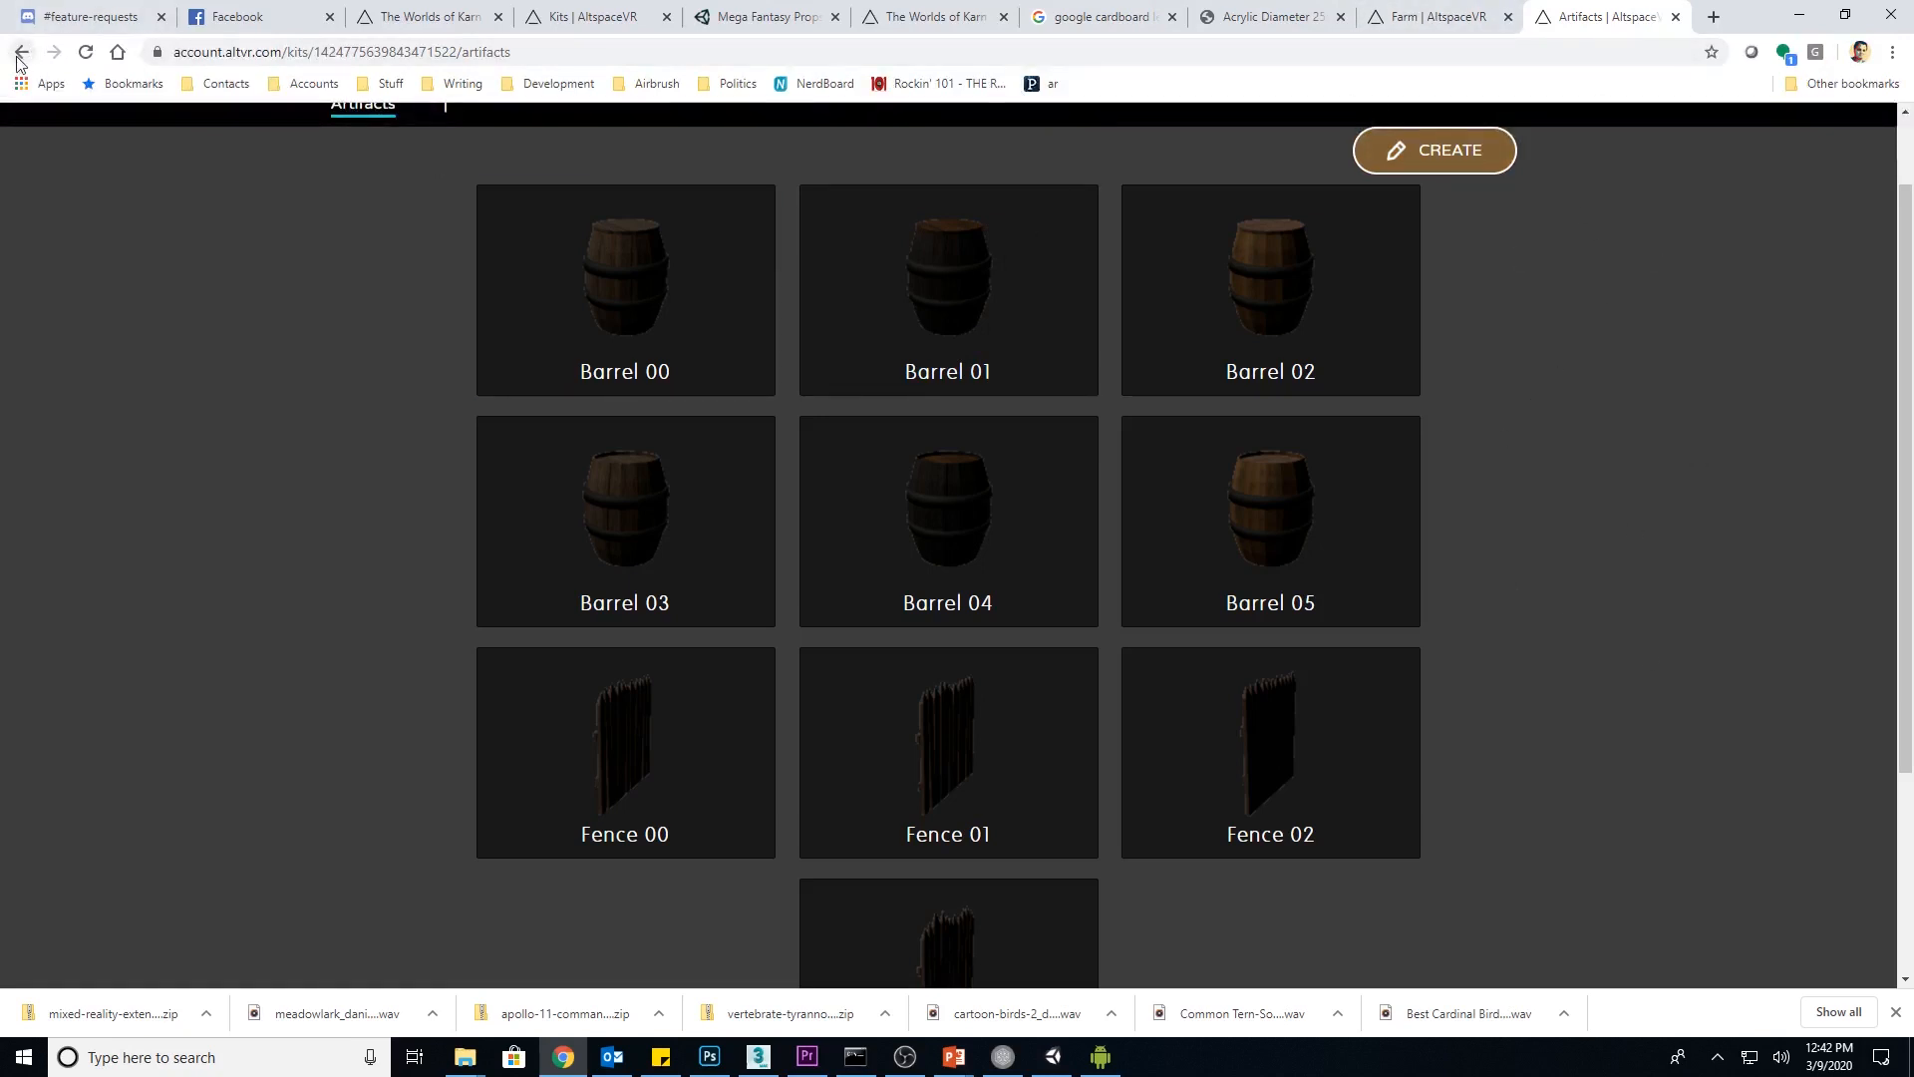
# Go to the Farm world's page and open its list of objects
pyautogui.click(1425, 18)
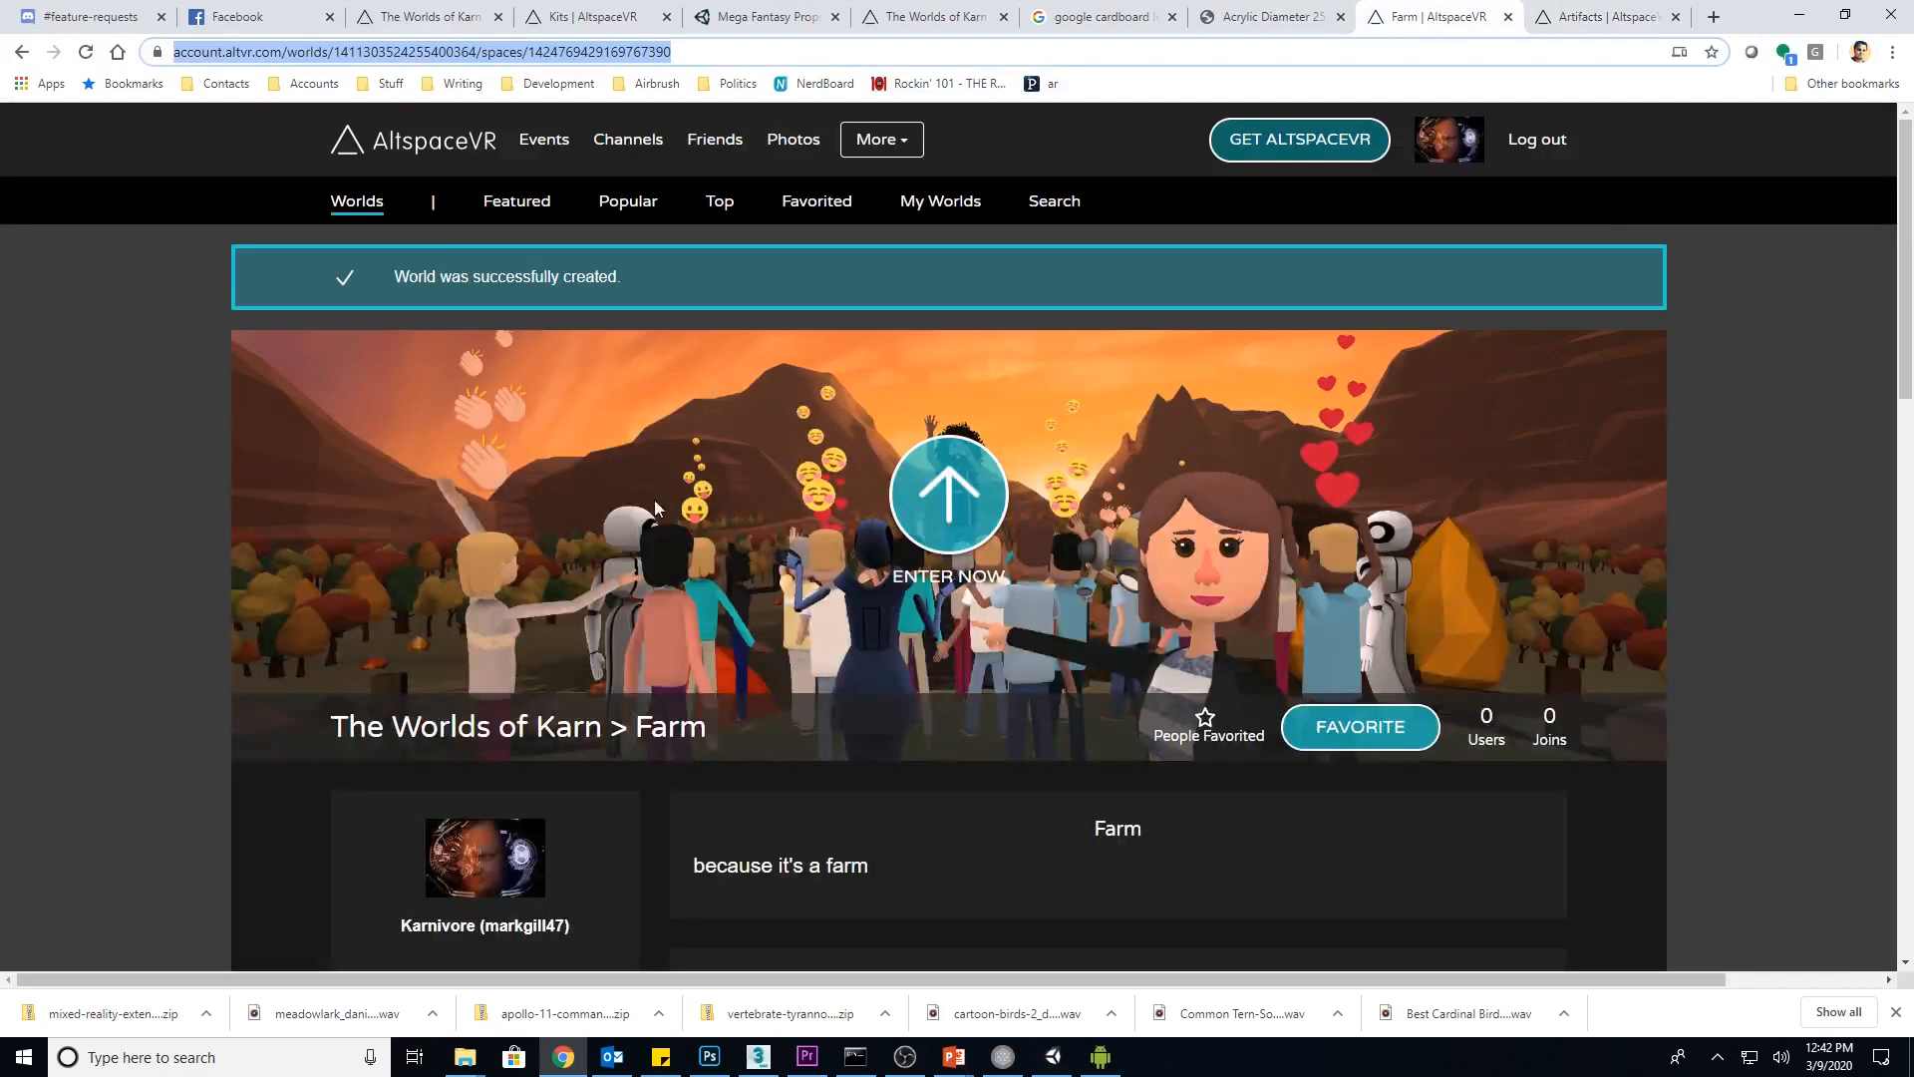
pyautogui.scroll(-6, 470, 427)
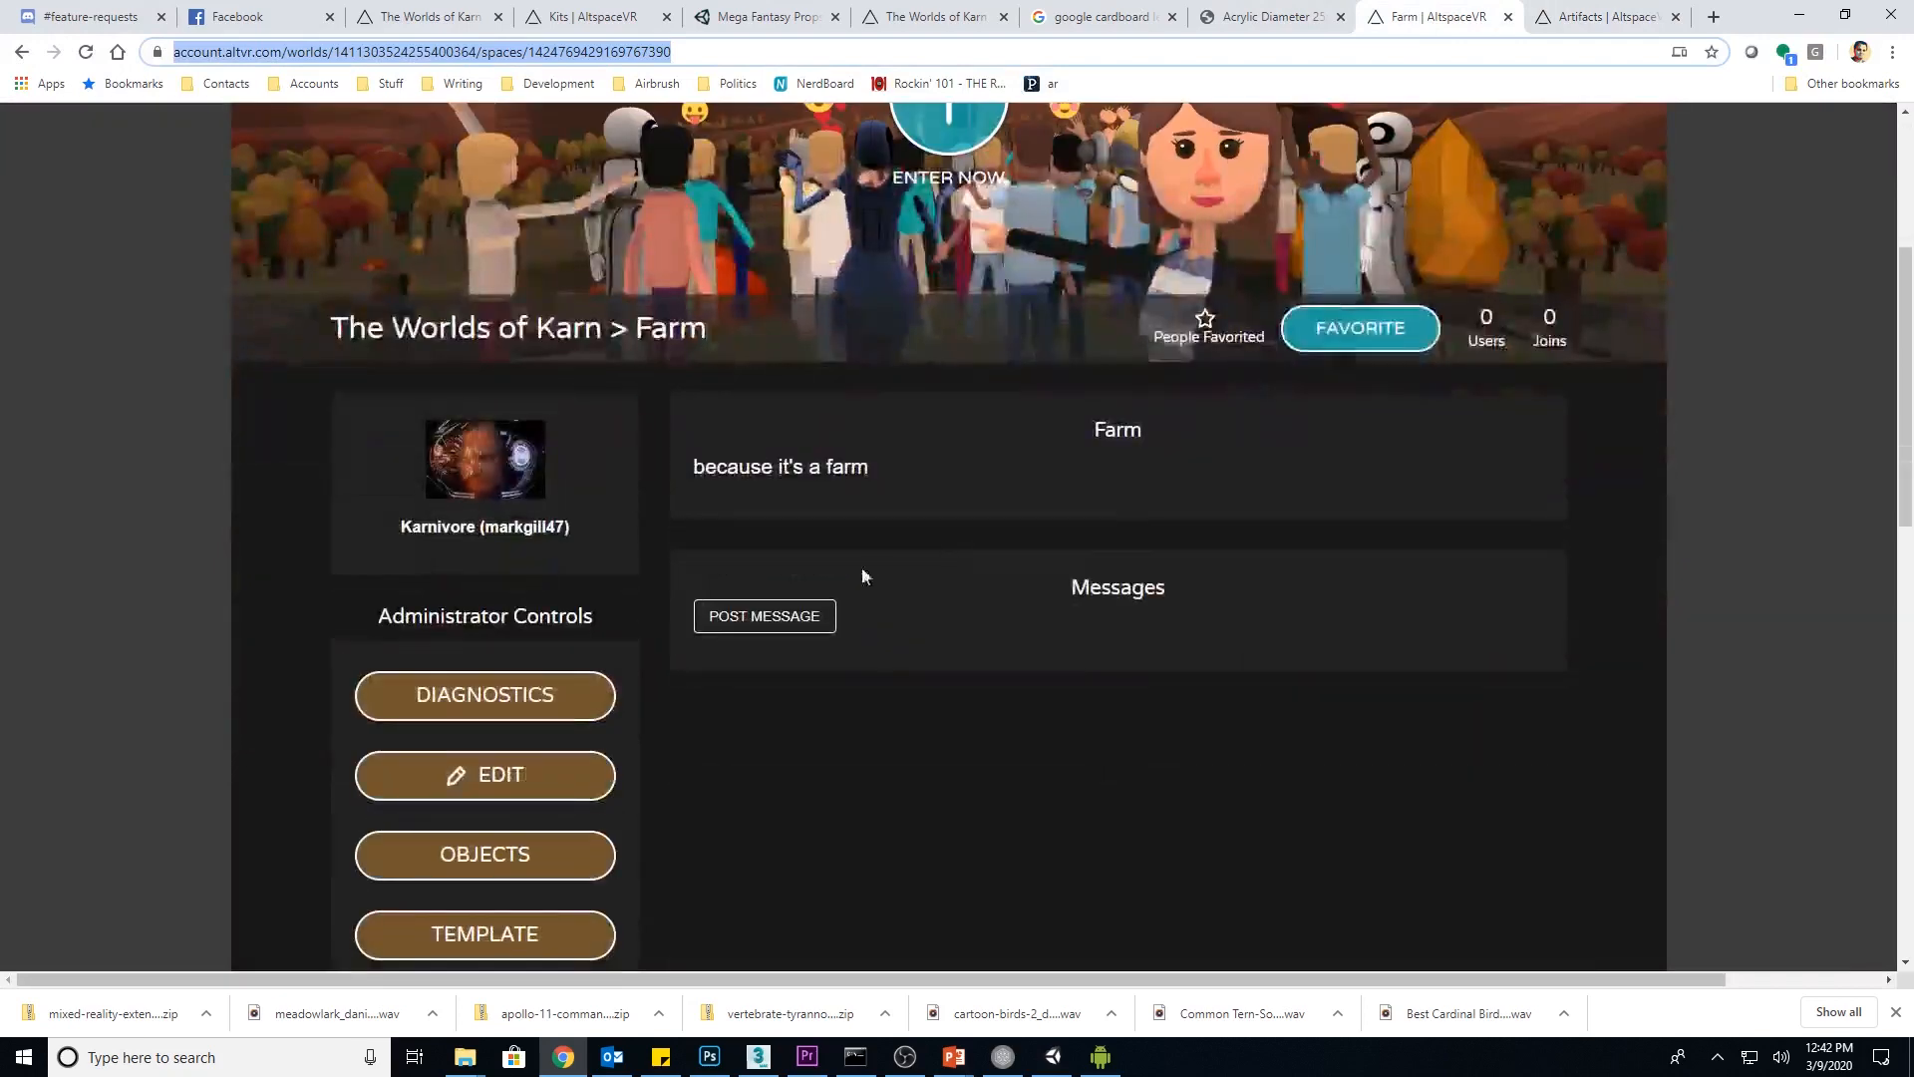
pyautogui.click(477, 650)
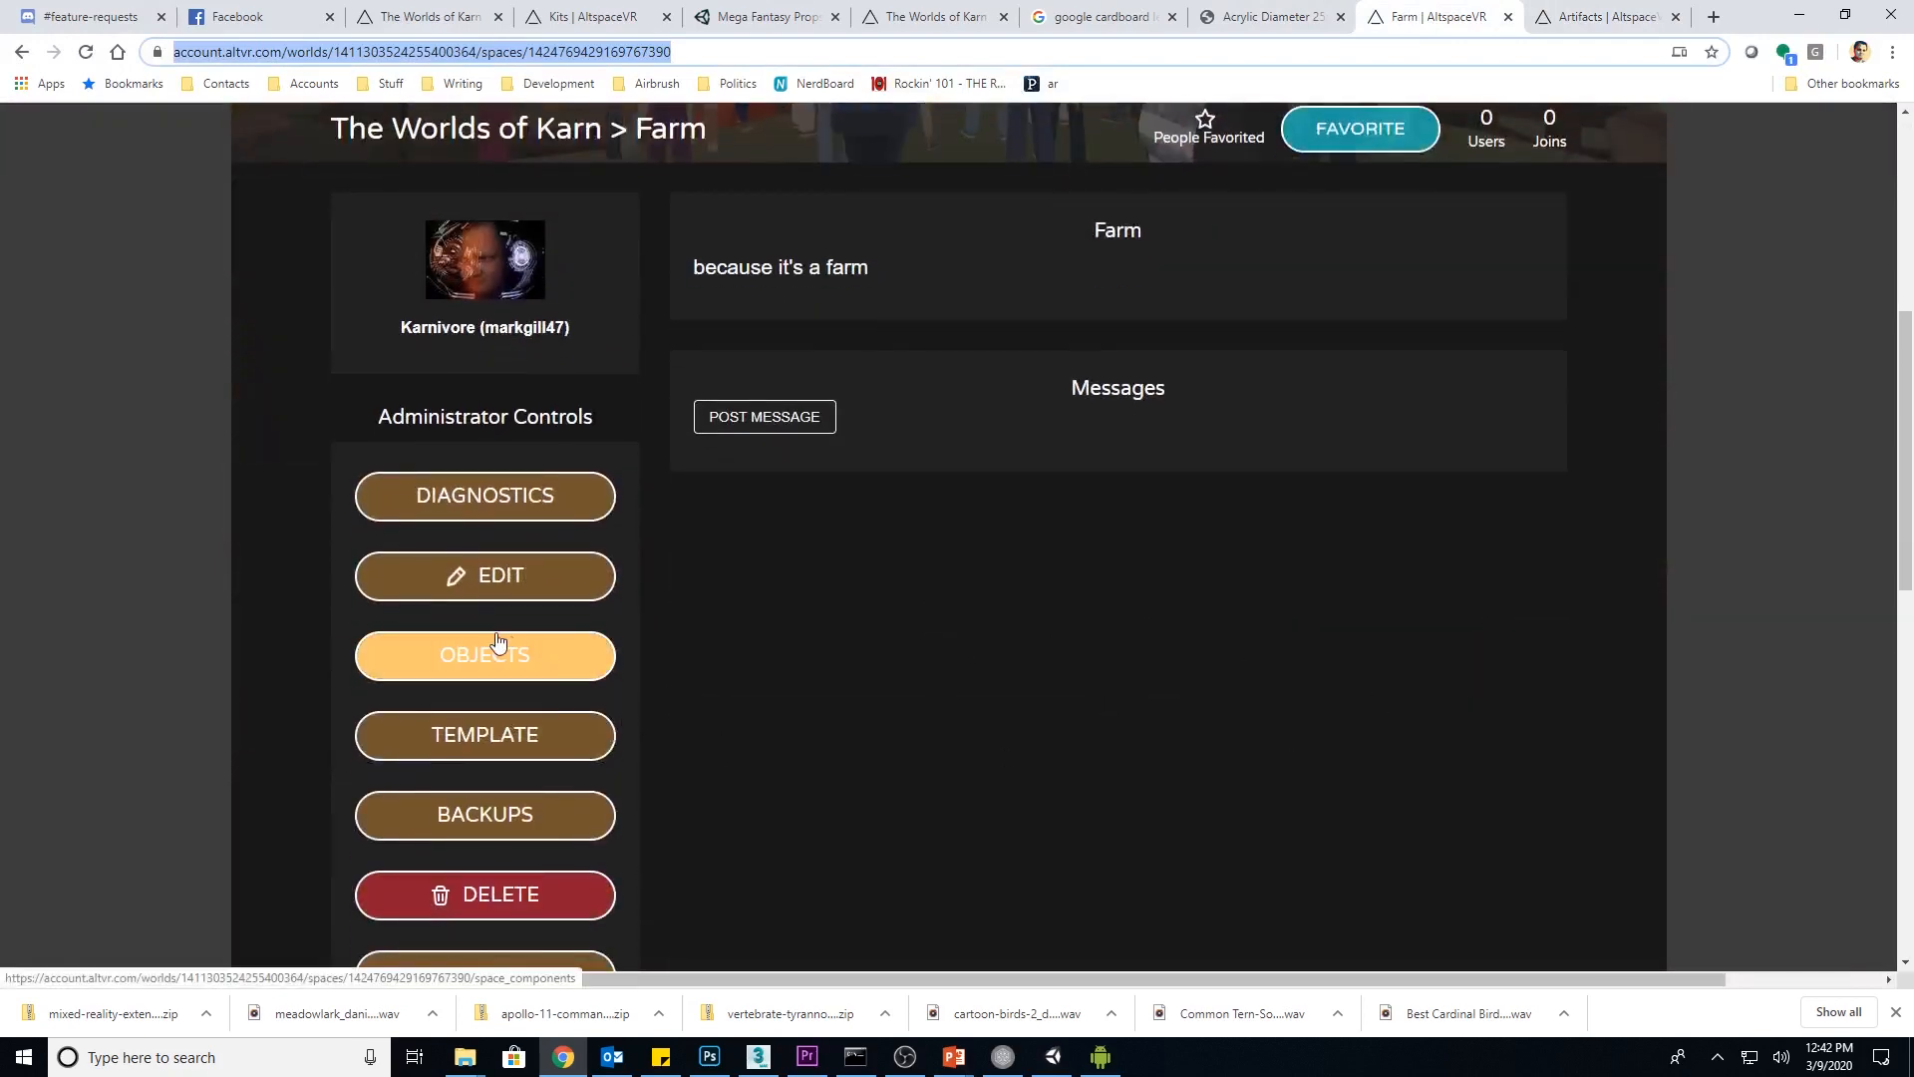